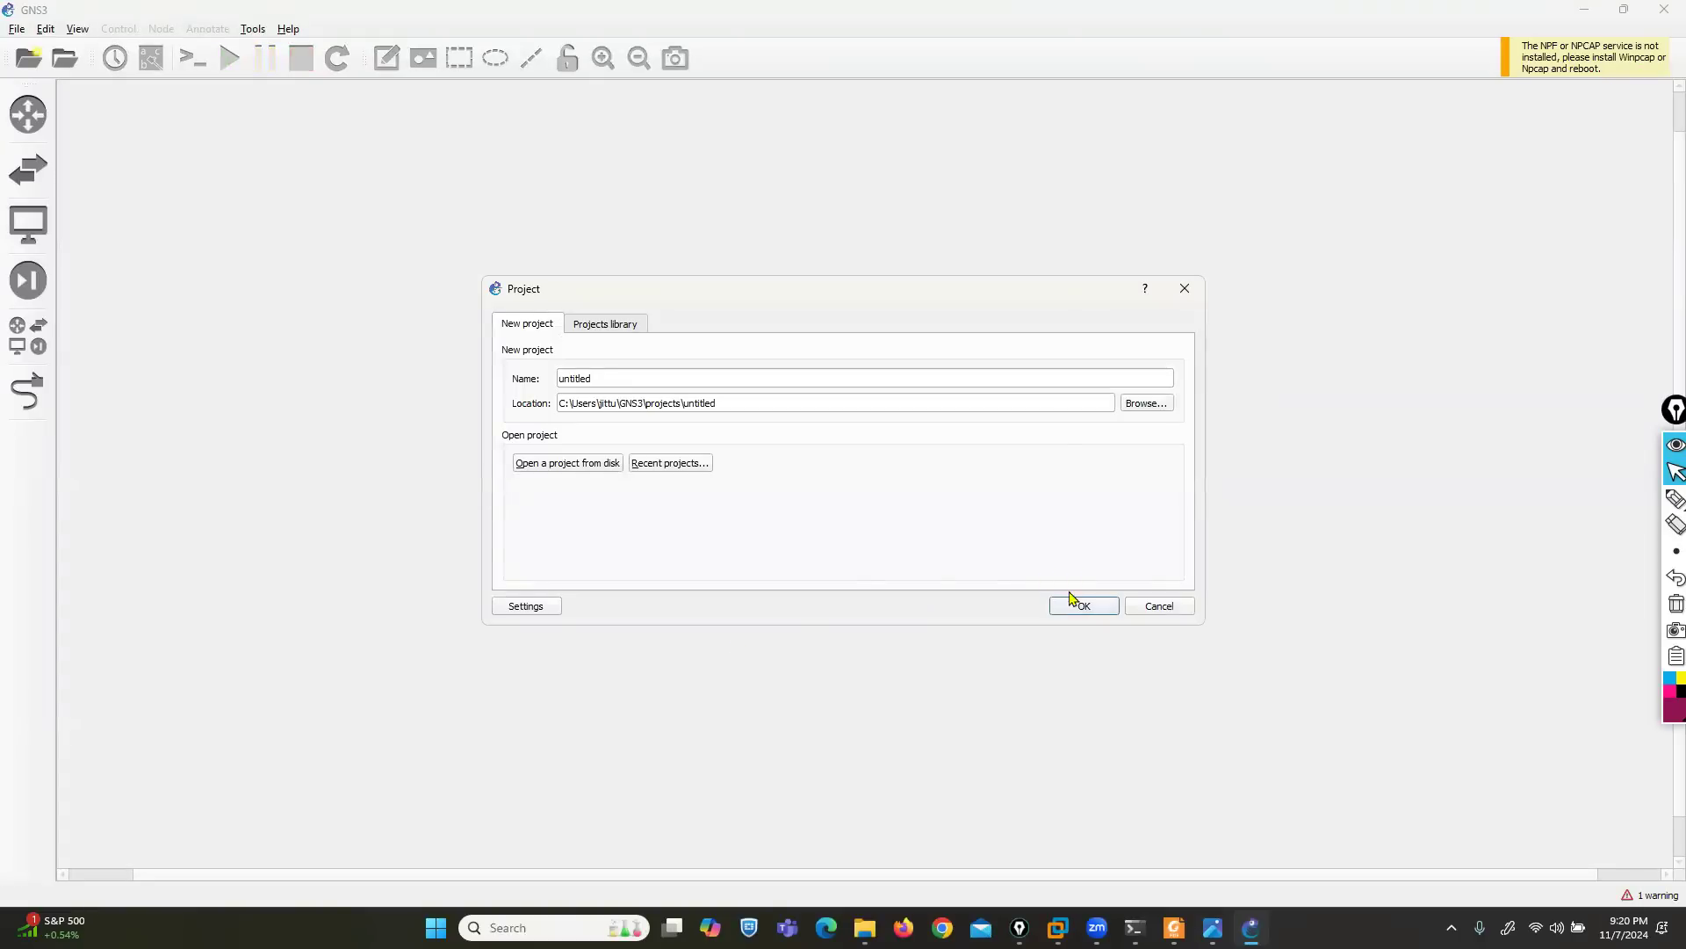
# - Create the project "untitled", overwriting the existing one, and check the GNS3 VM console in VMware Workstation while it loads
pyautogui.click(1073, 602)
pyautogui.click(942, 482)
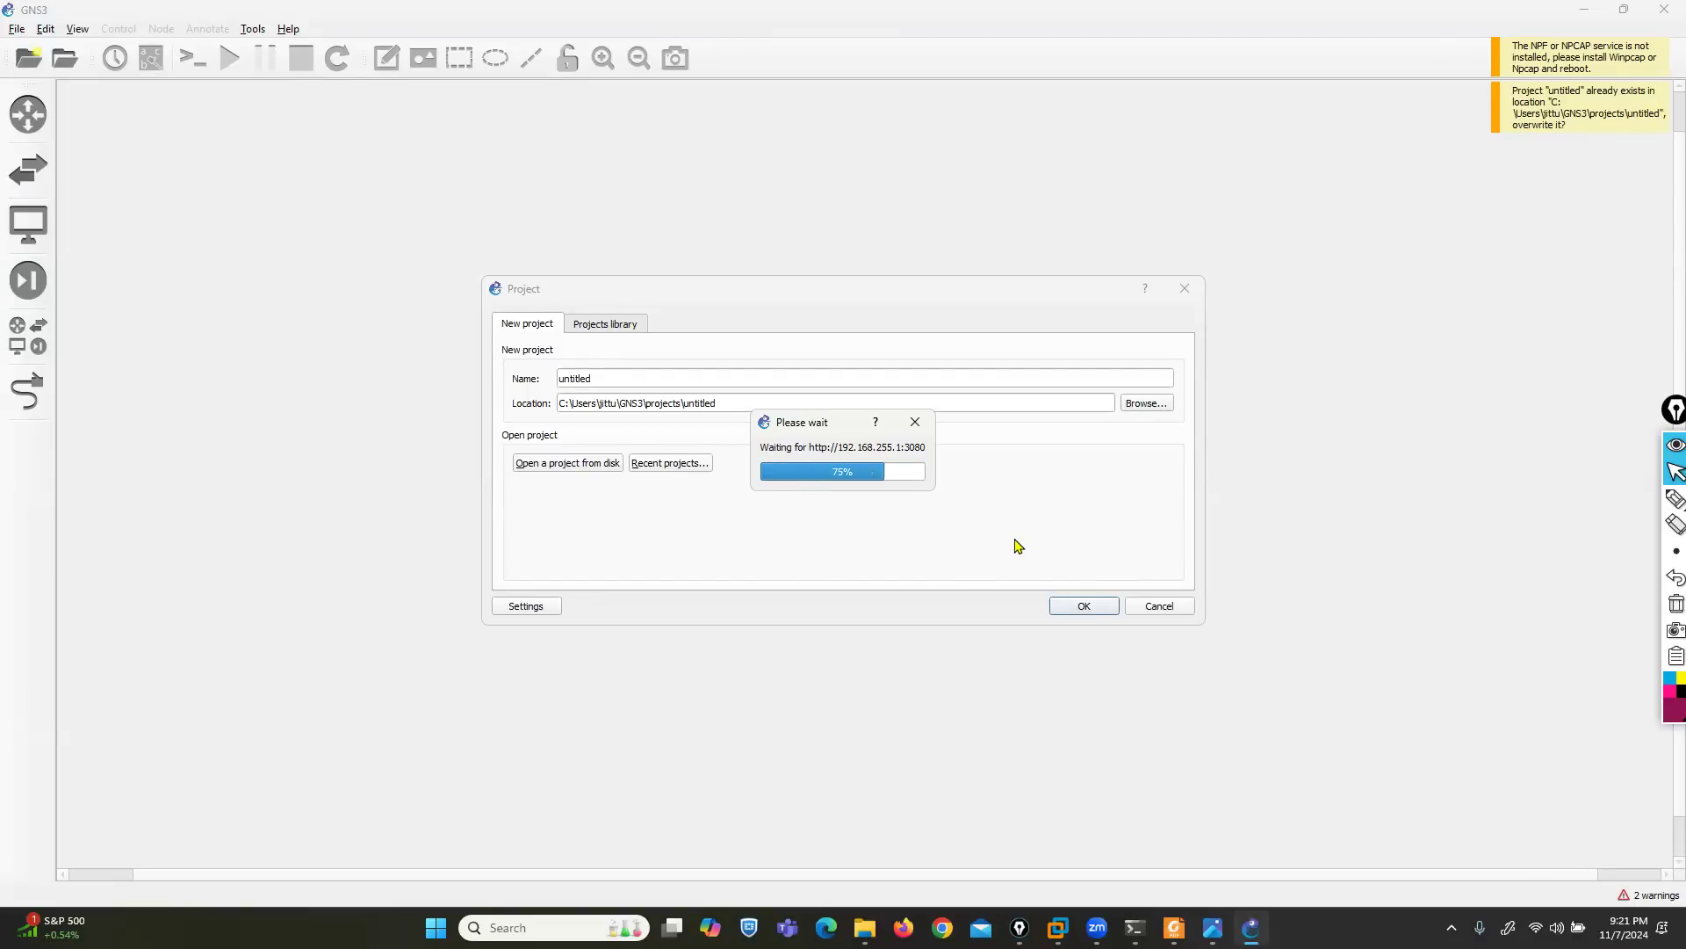
pyautogui.moveTo(1057, 928)
pyautogui.click(1120, 821)
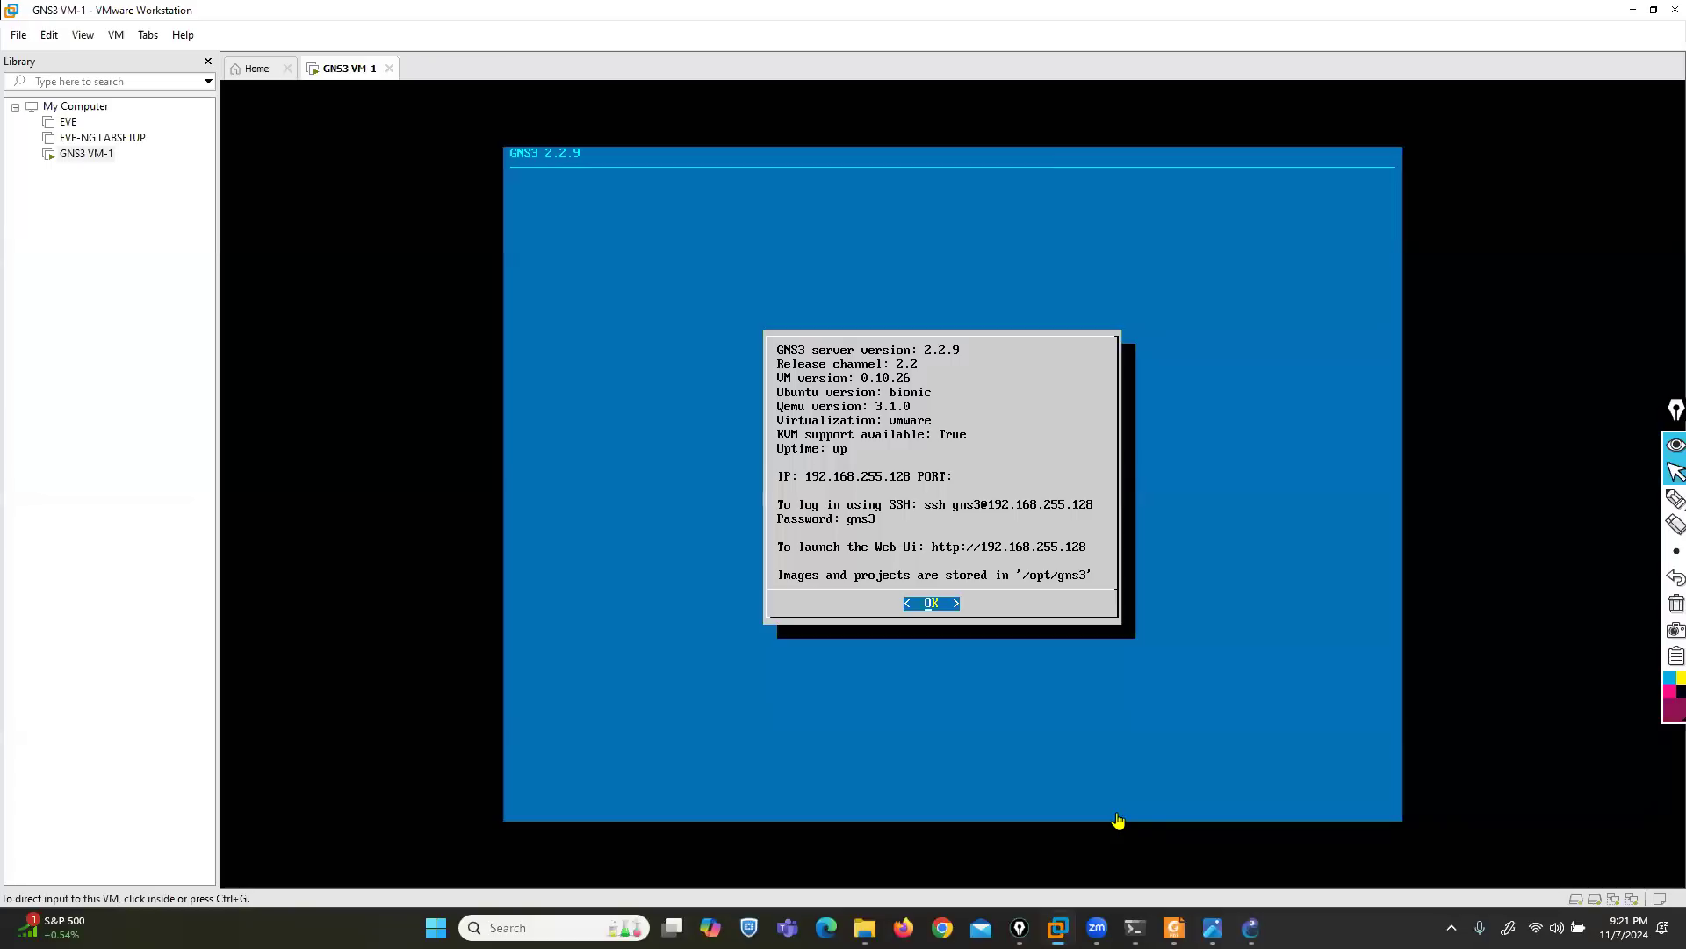
pyautogui.click(1632, 9)
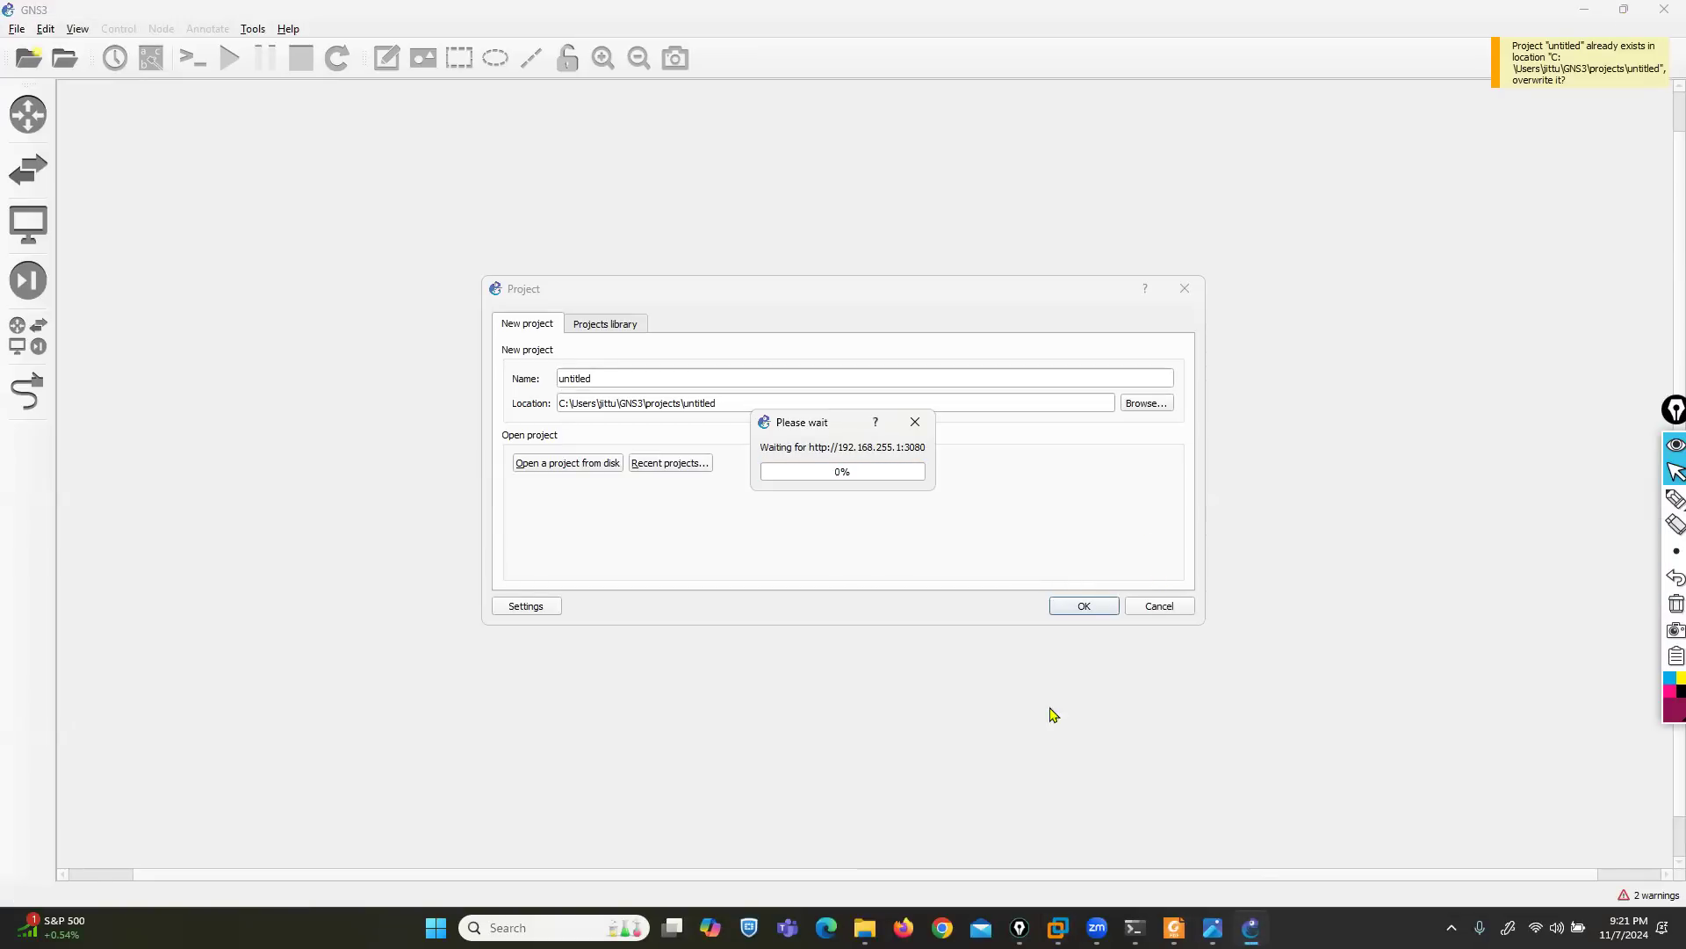
# - Switch to Chrome and open the EVE login page at 192.168.1.10
pyautogui.click(942, 928)
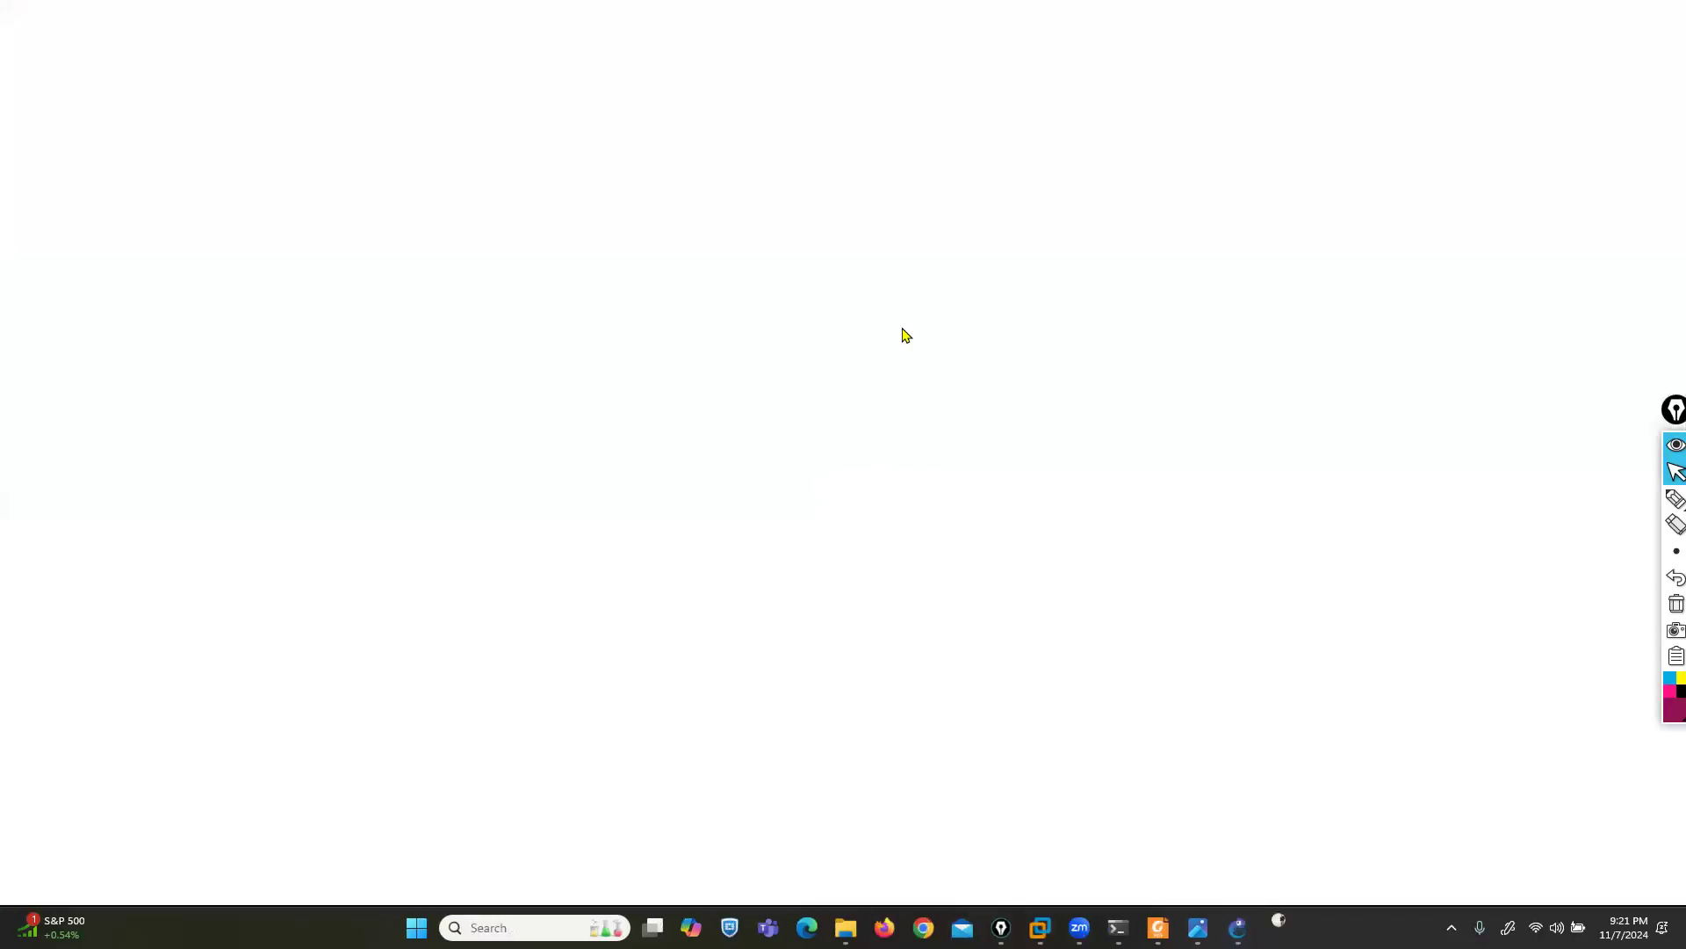
pyautogui.write('19')
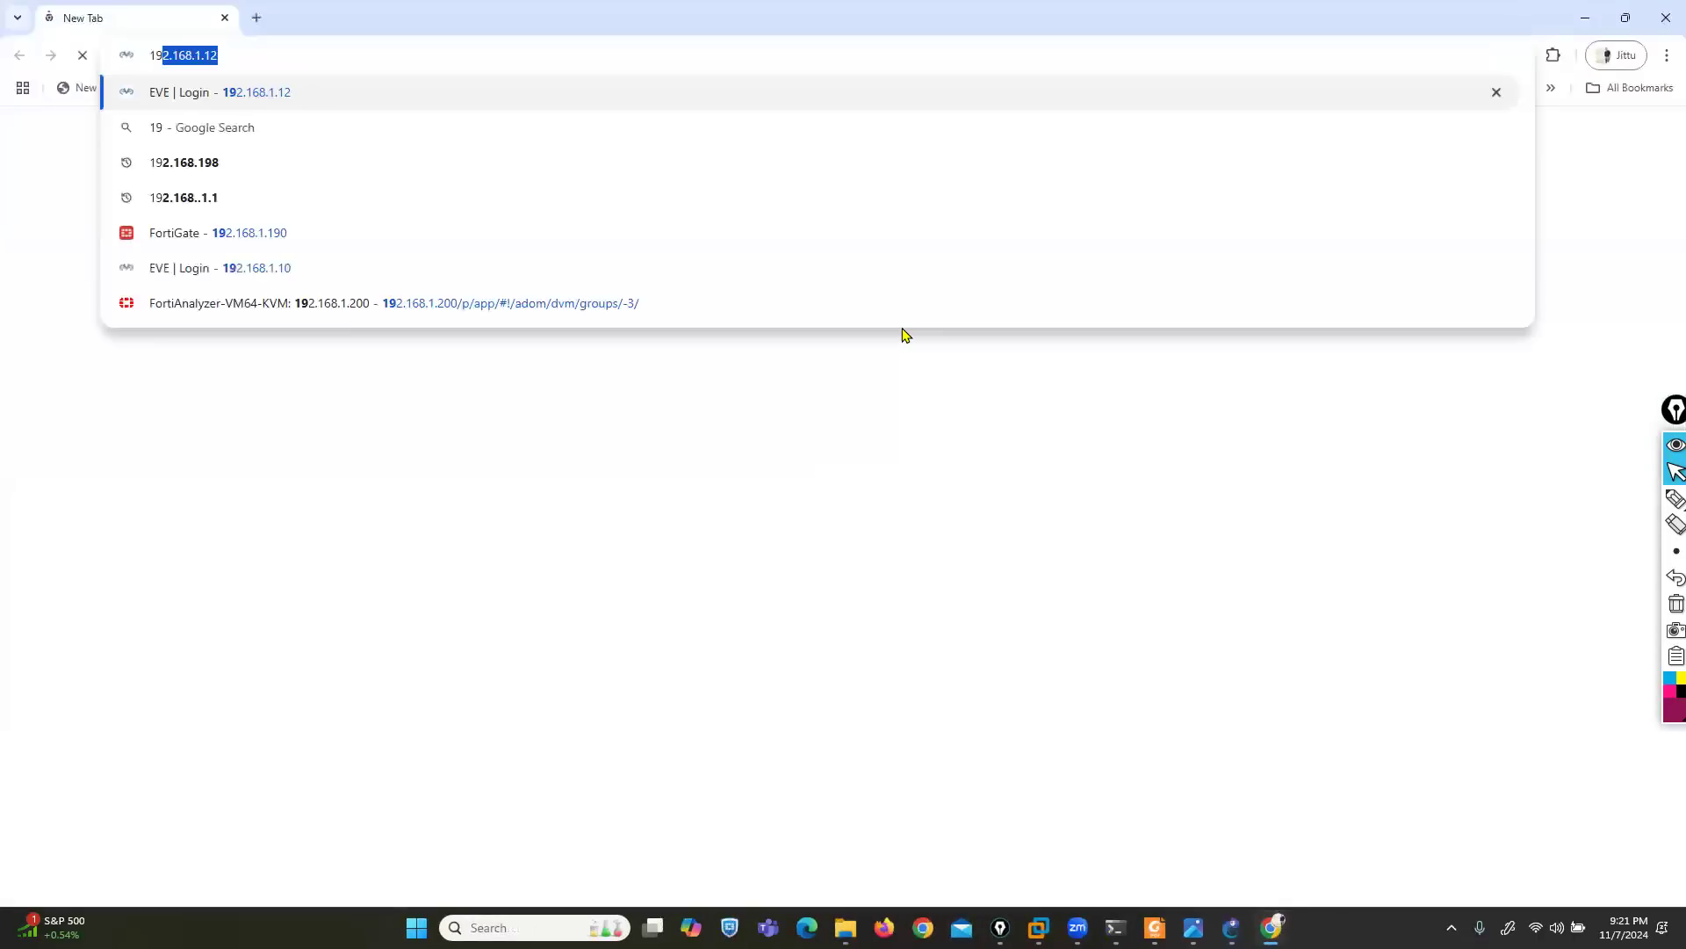
pyautogui.press('Down')
pyautogui.press('Down')
pyautogui.press('Down')
pyautogui.press('Down')
pyautogui.press('Down')
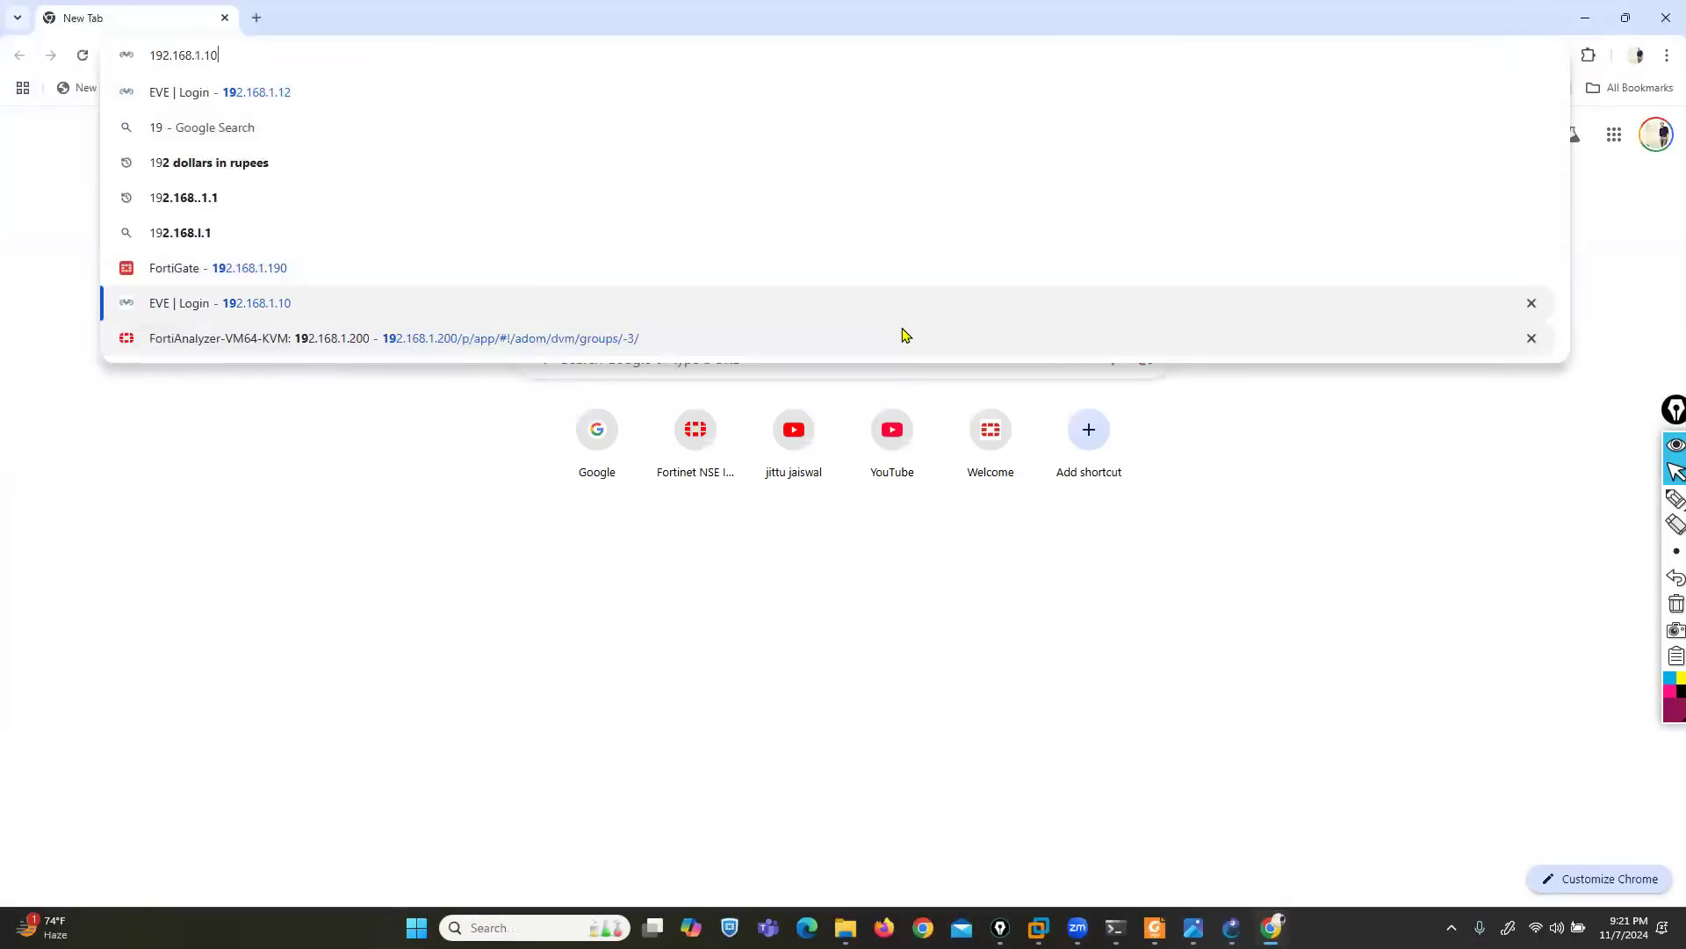
pyautogui.press('Return')
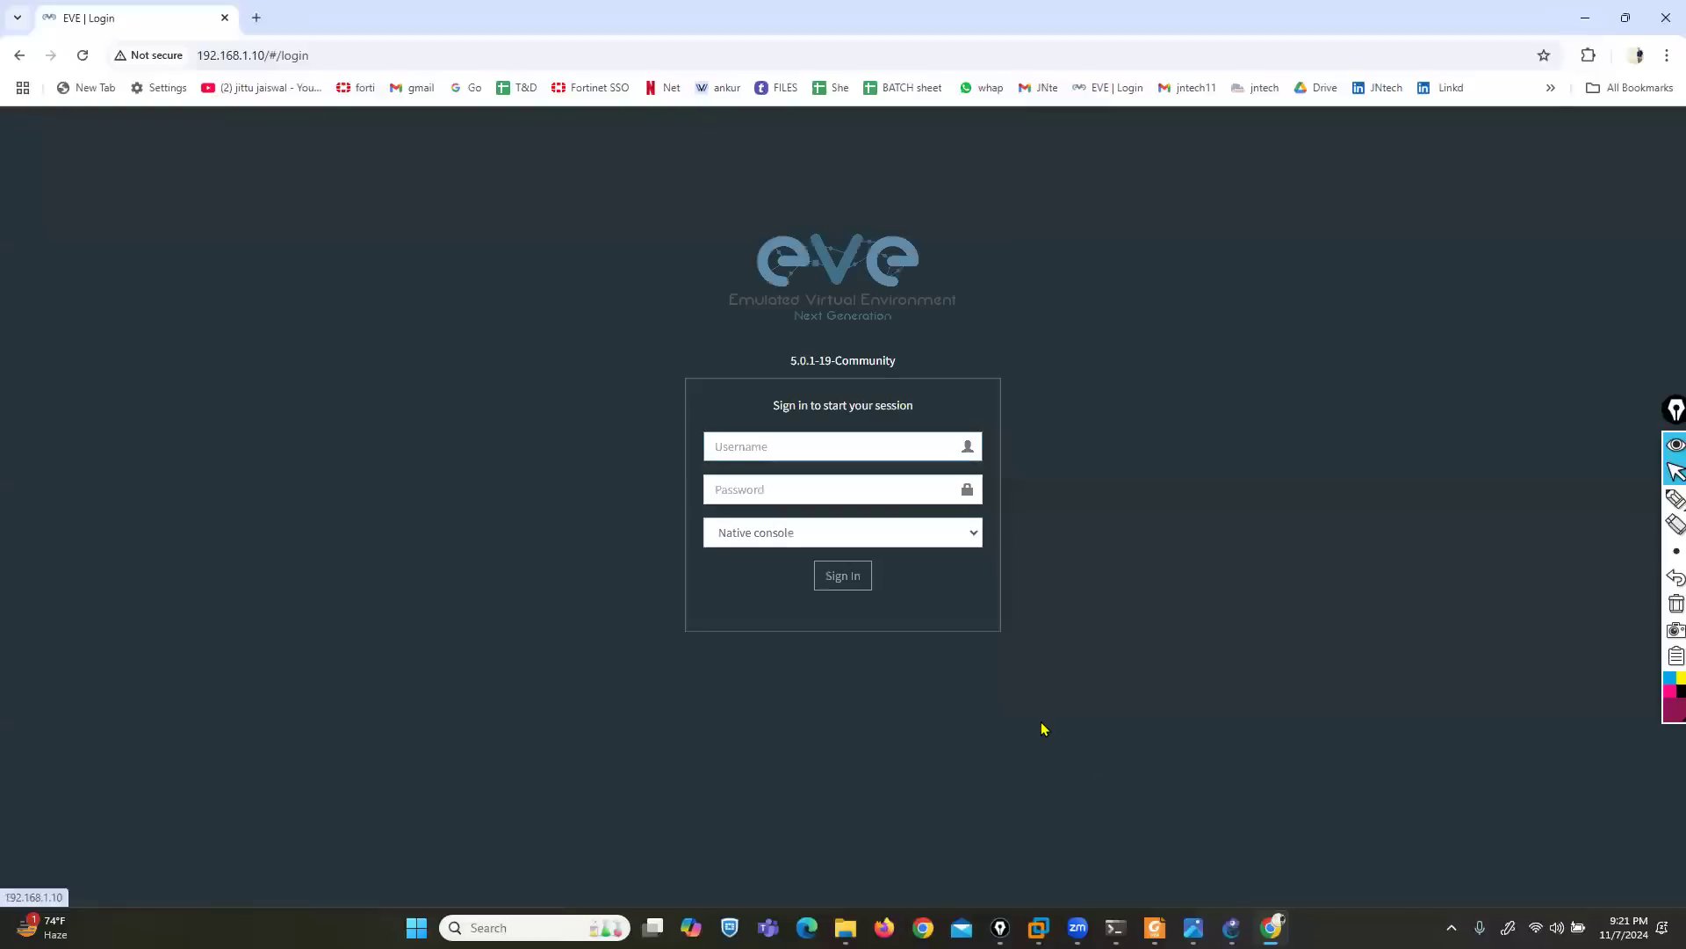
# - Sign in to EVE as admin with the account password
pyautogui.write('admin')
pyautogui.press('Tab')
pyautogui.write('eve')
pyautogui.press('Return')
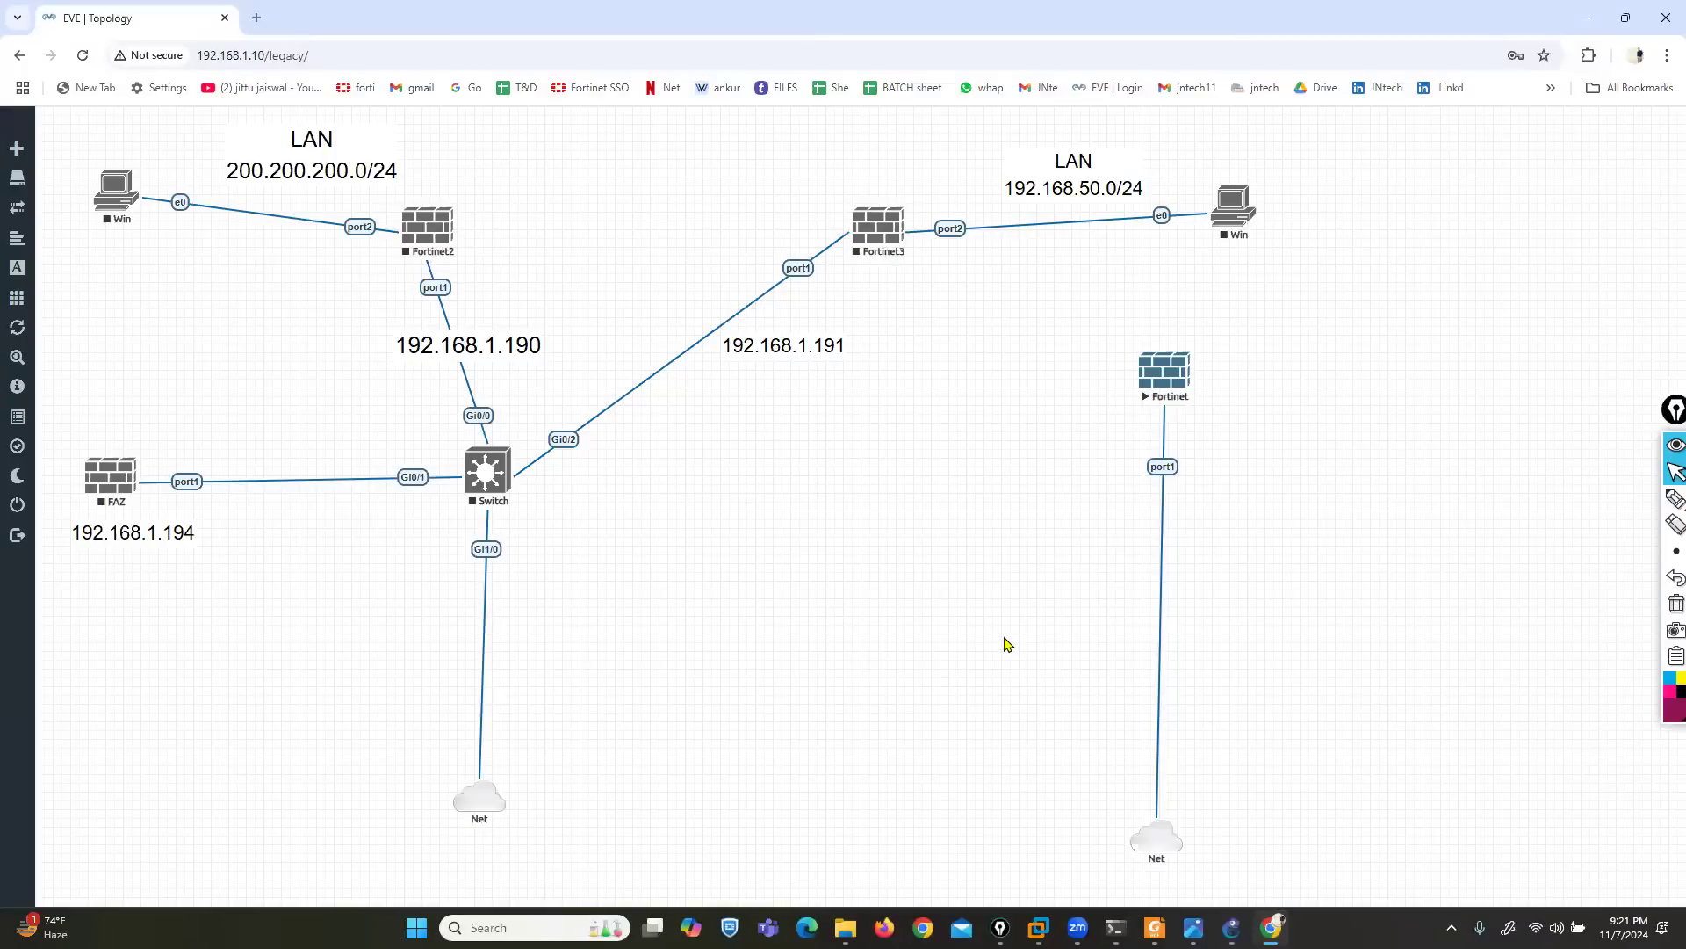
# - Stop the running Fortinet node in the EVE lab and close the lab to return to the file manager
pyautogui.rightClick(1166, 378)
pyautogui.click(1208, 413)
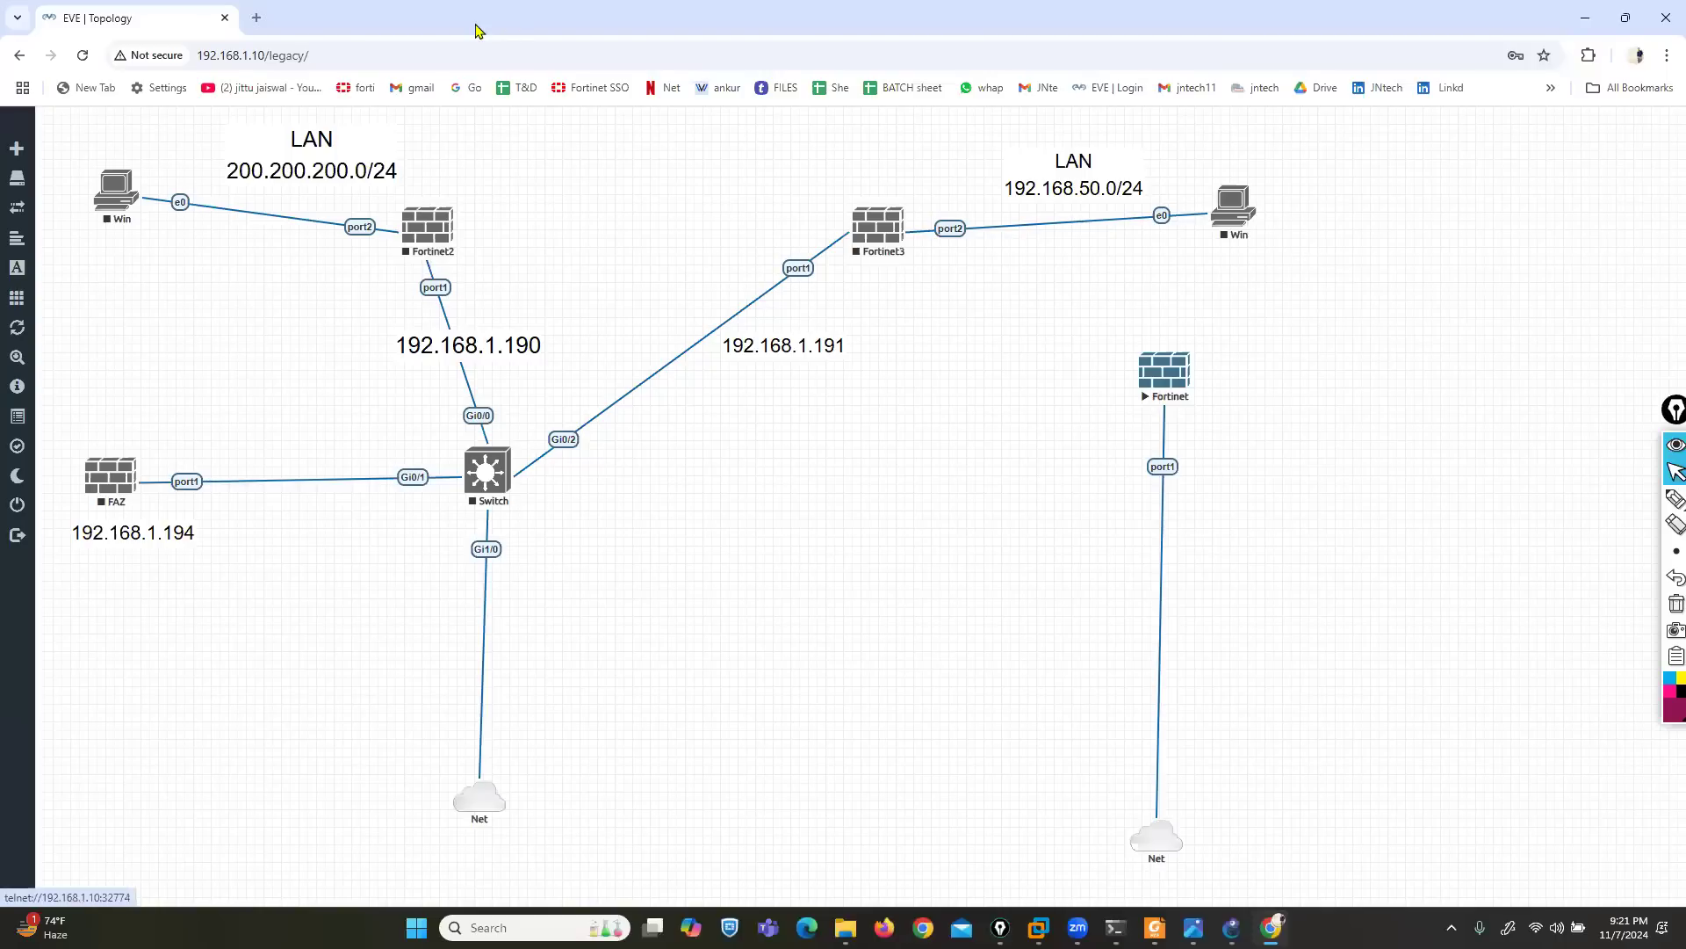
pyautogui.click(27, 507)
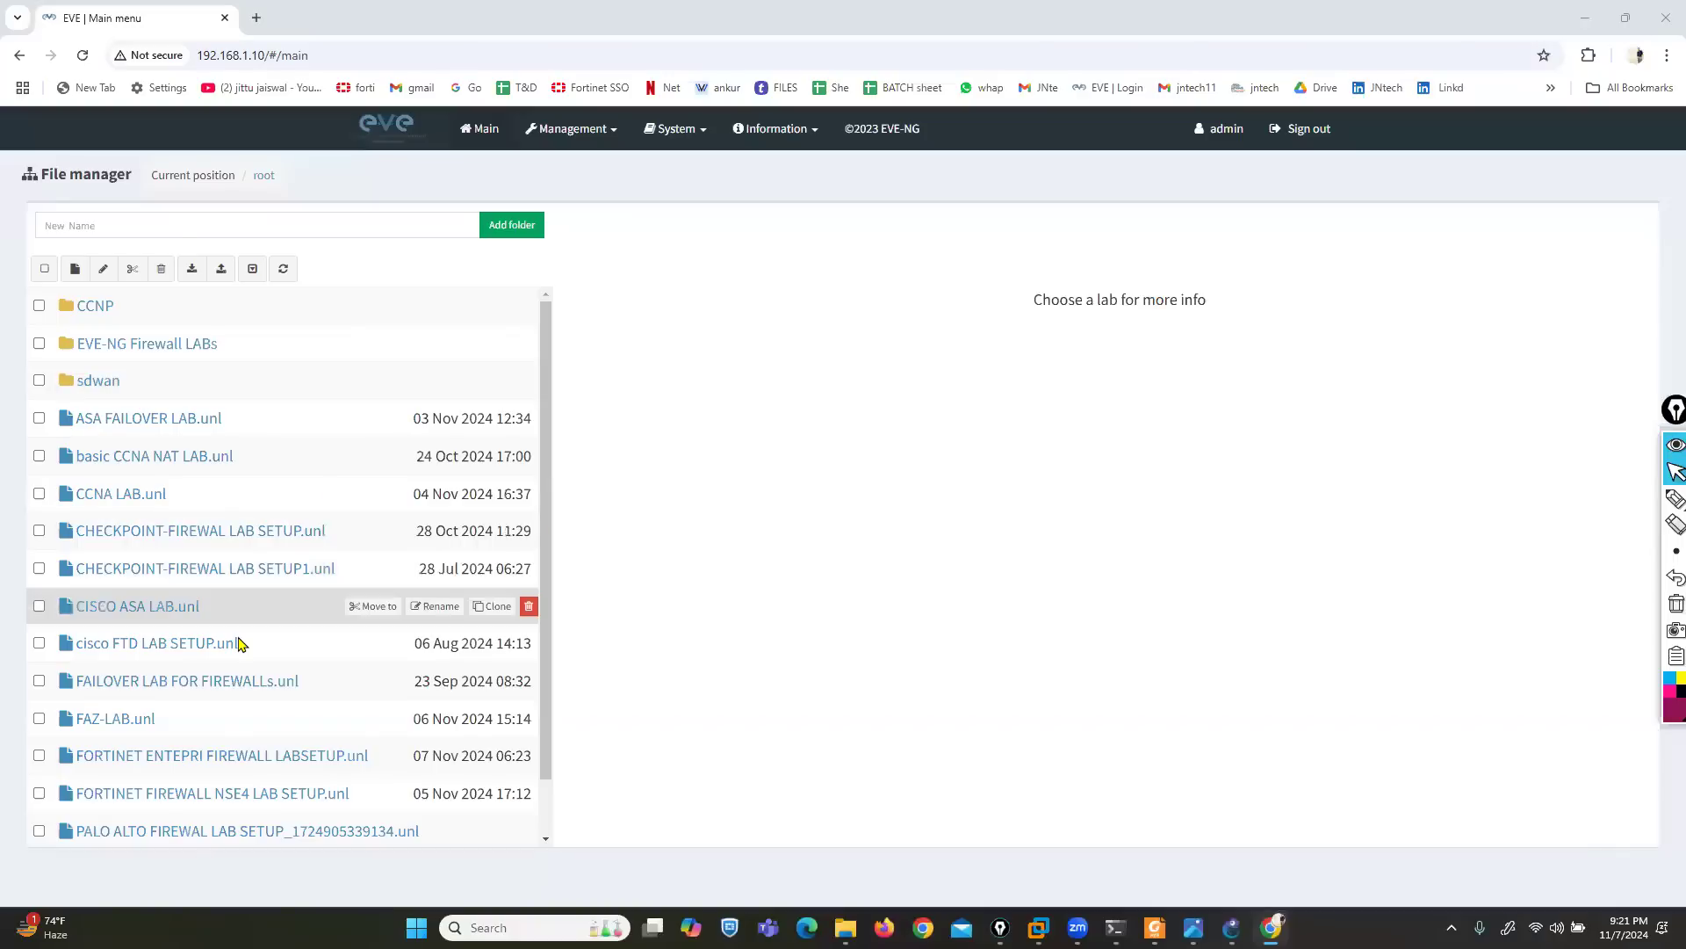
pyautogui.scroll(-1, 236, 699)
pyautogui.click(235, 696)
pyautogui.click(647, 739)
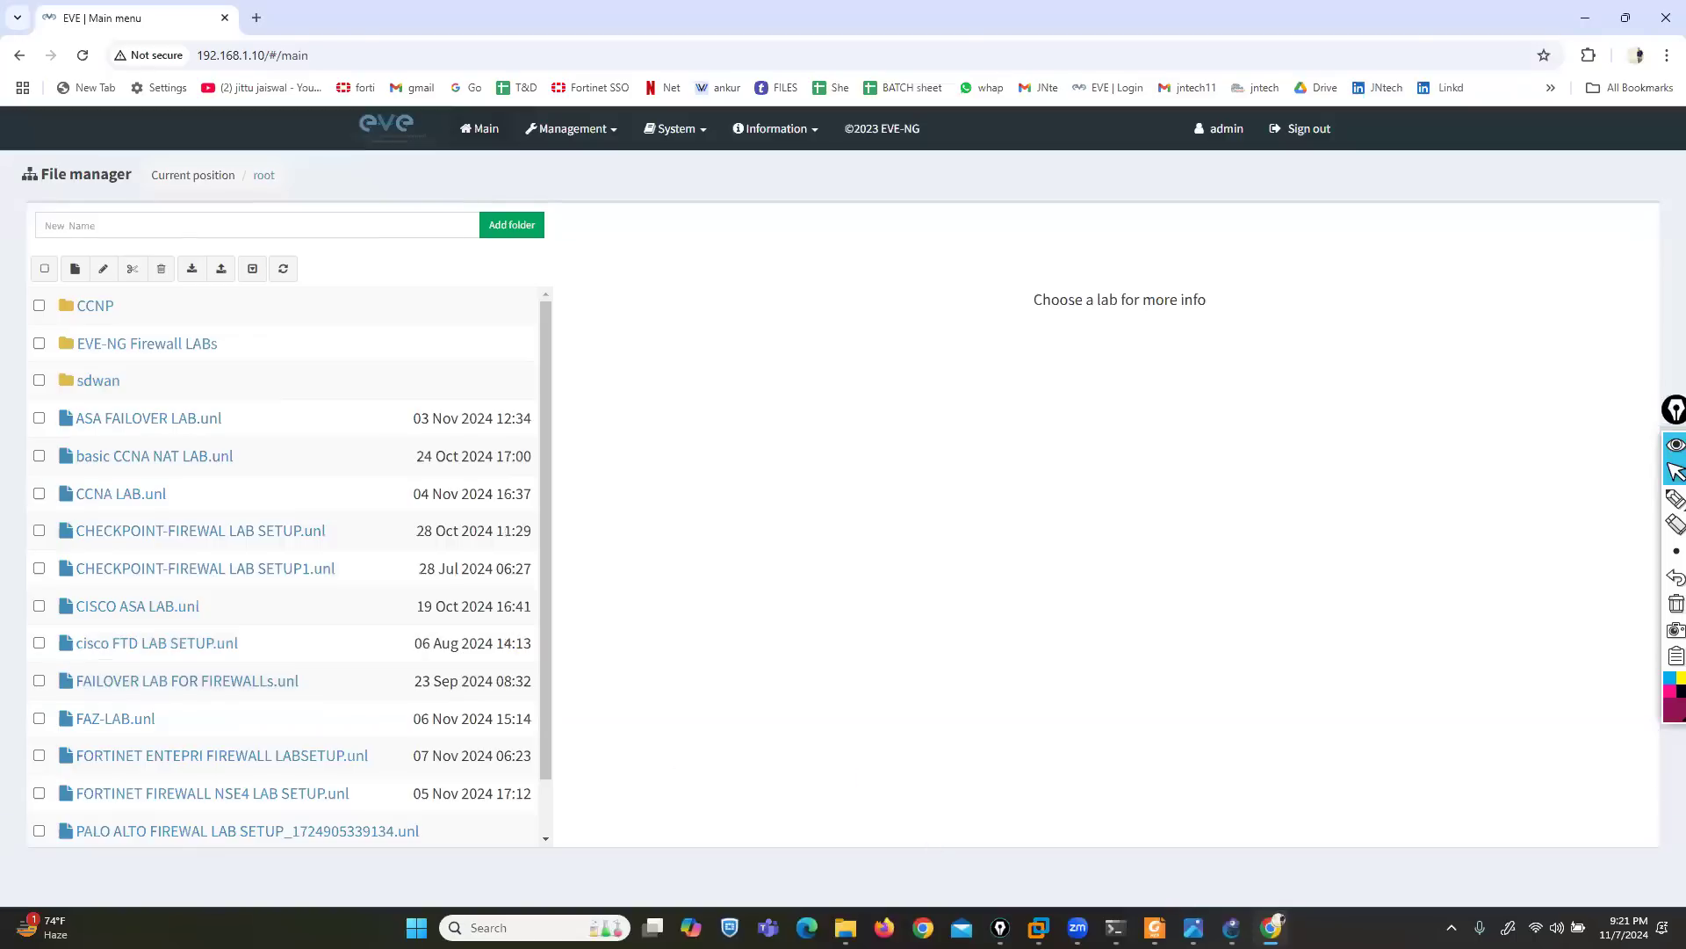
# - Switch back to GNS3 and place a FortiManager FMG-DEVICE and a Cloud hosted on the GNS3 VM in the workspace
pyautogui.click(1232, 928)
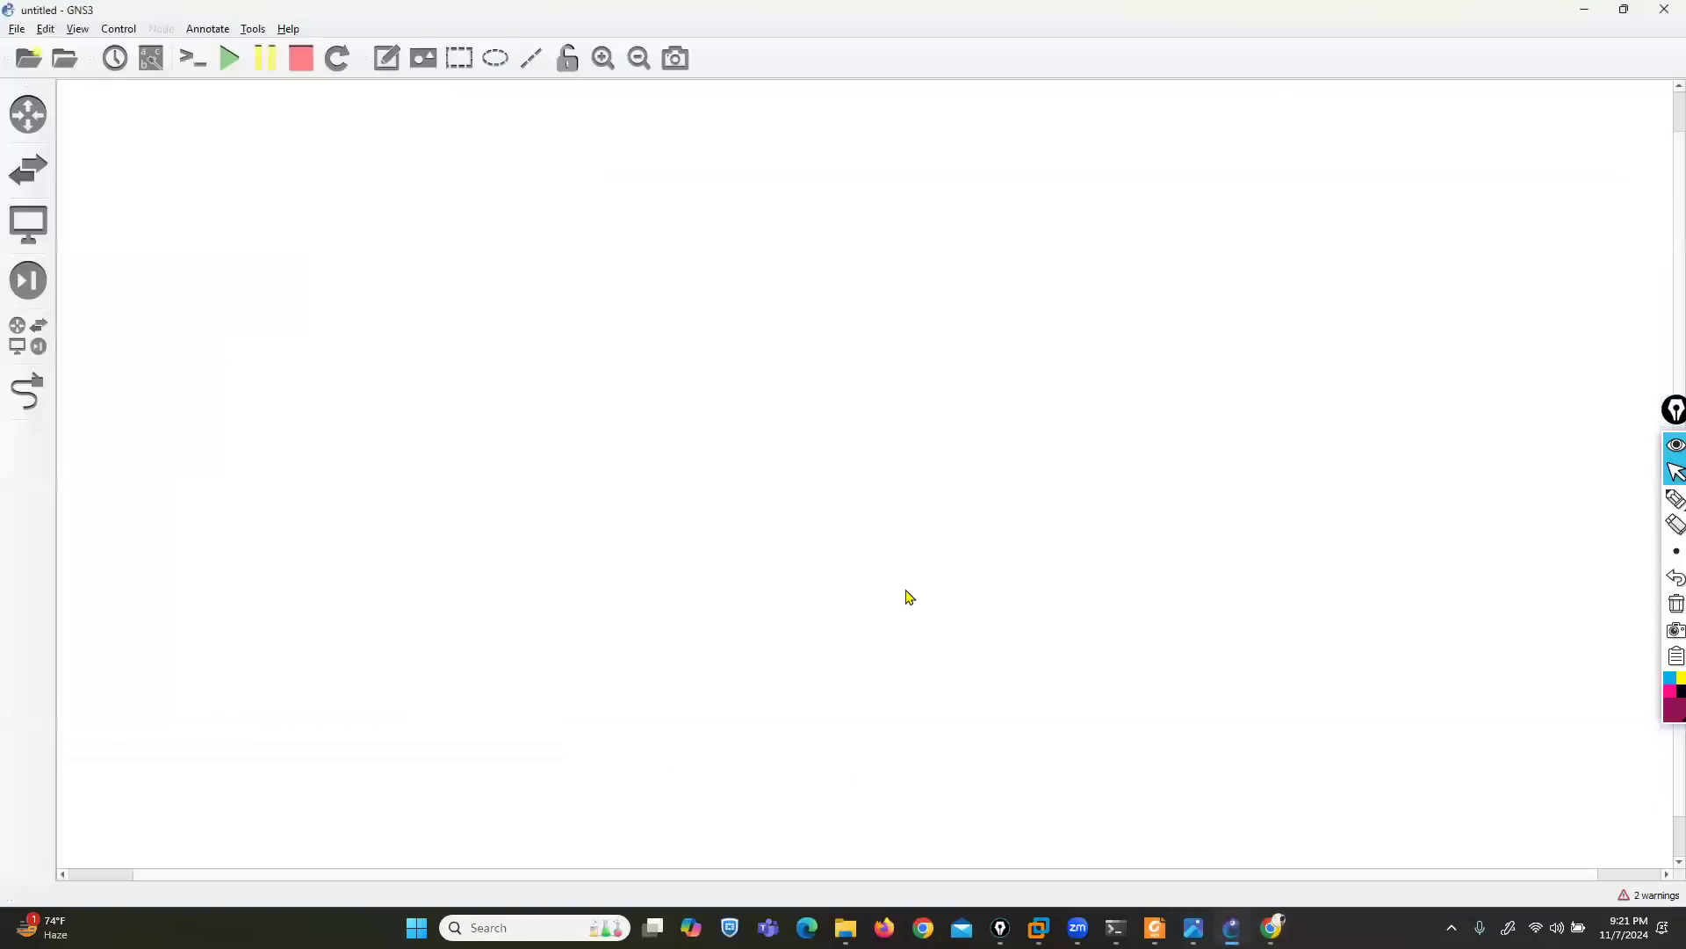
pyautogui.click(24, 349)
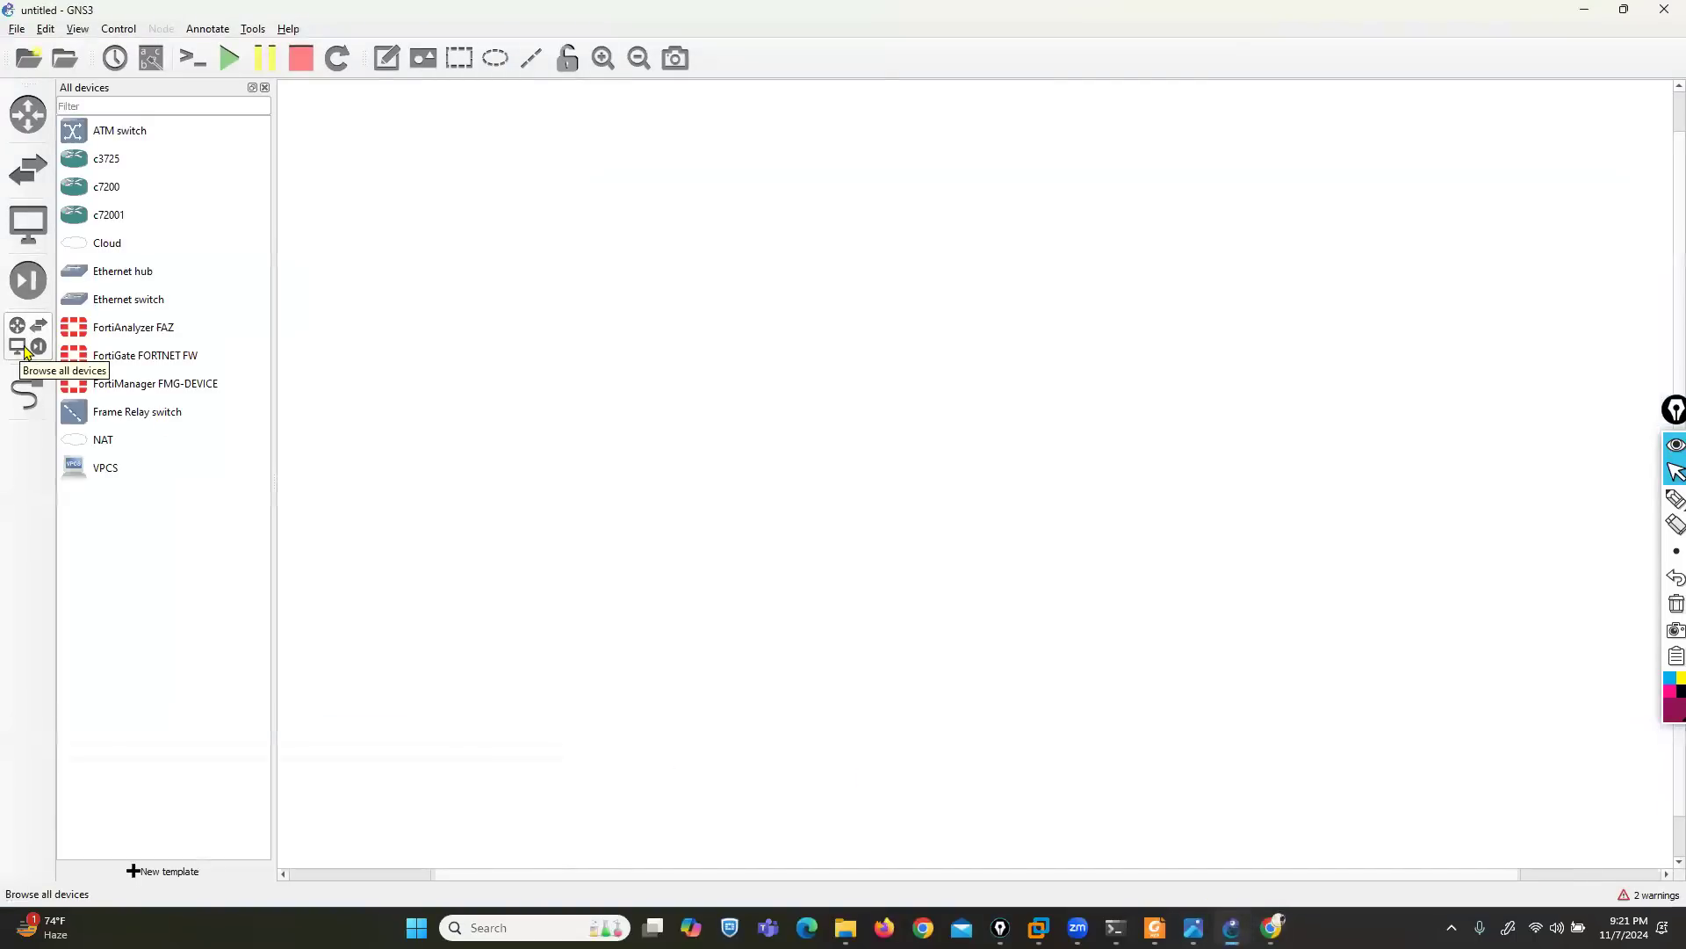
pyautogui.moveTo(158, 383); pyautogui.dragTo(563, 244)
pyautogui.moveTo(109, 246); pyautogui.dragTo(846, 494)
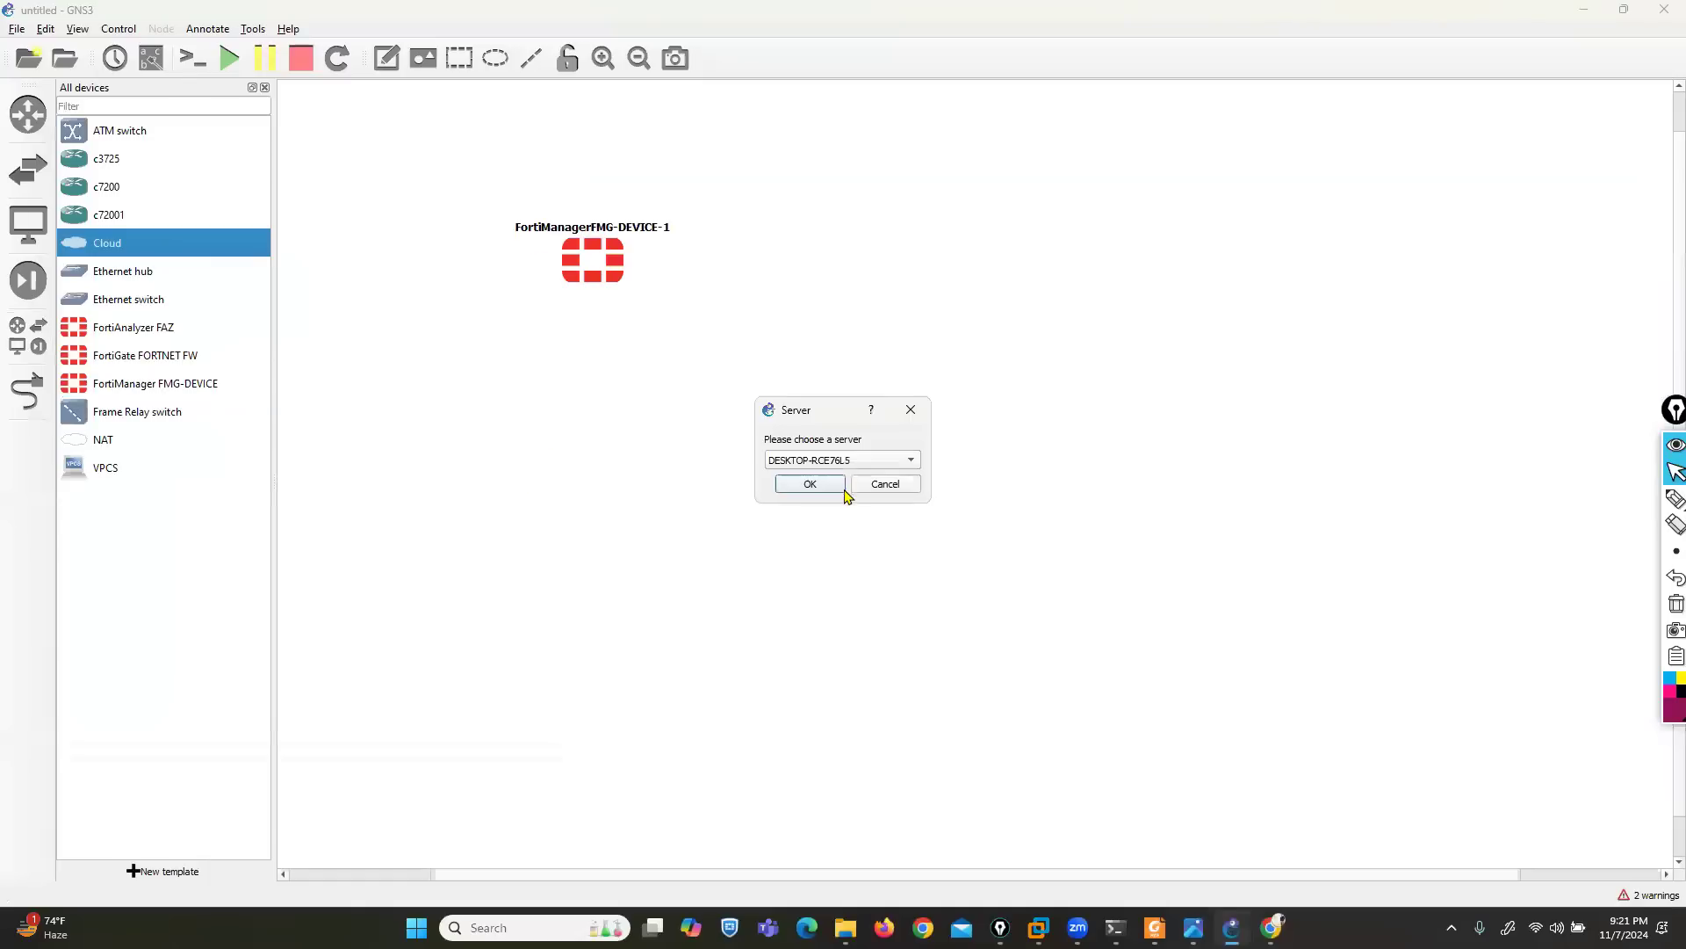
pyautogui.click(836, 459)
pyautogui.click(825, 482)
pyautogui.click(816, 490)
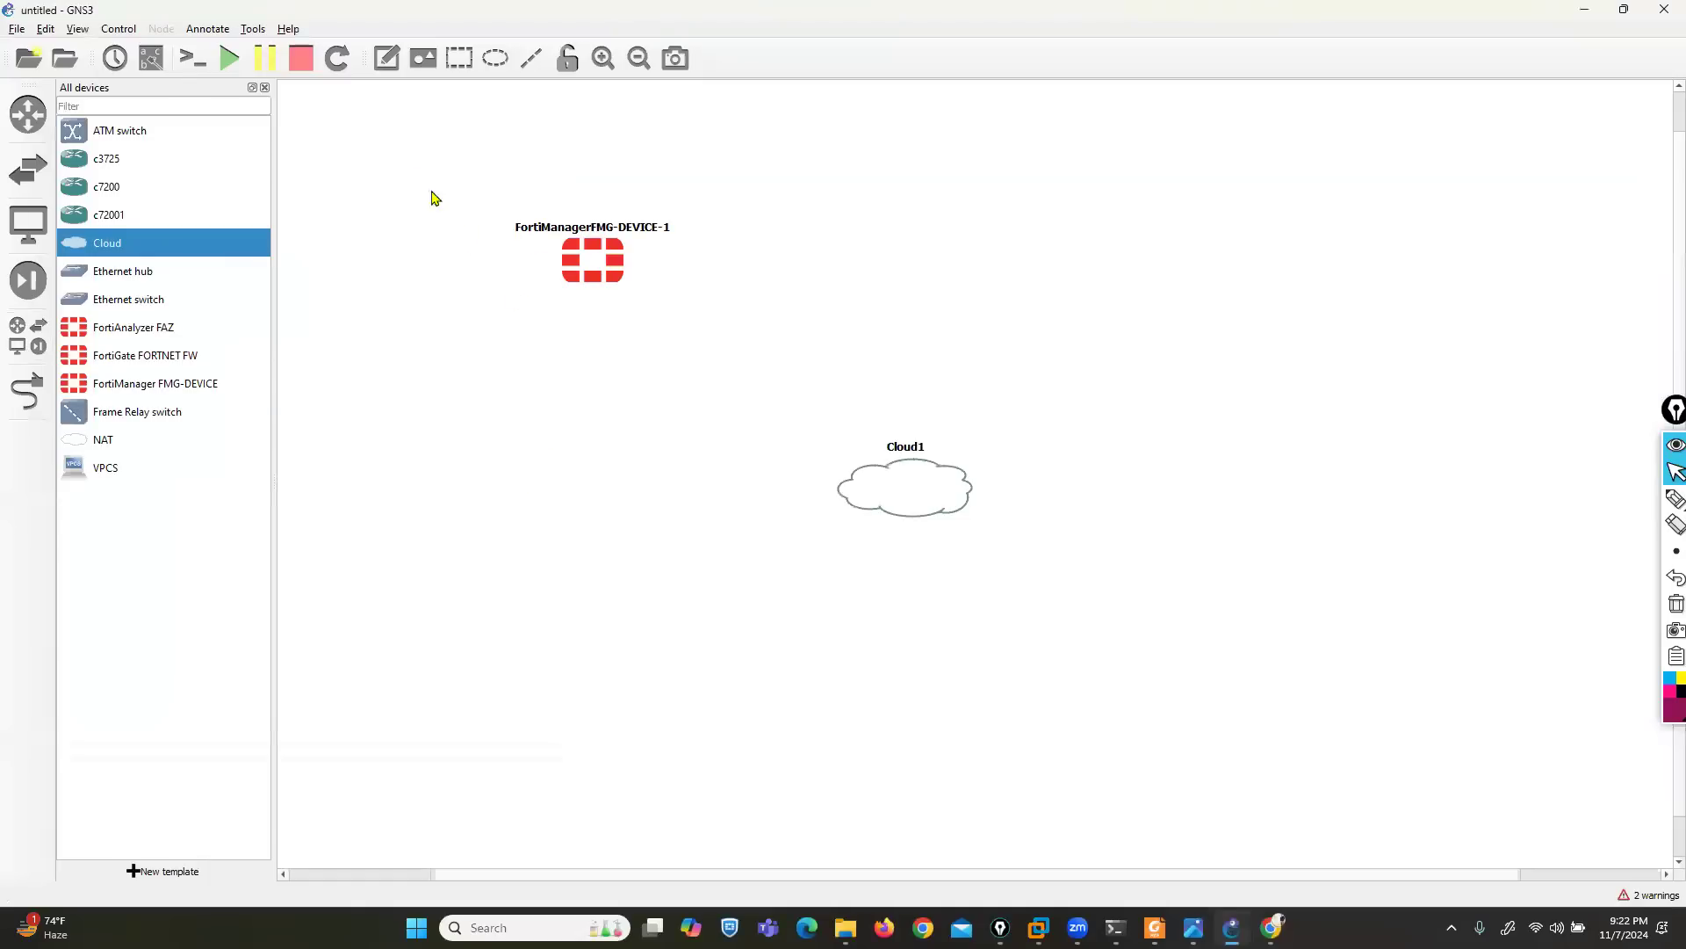
# - Hide the device list and arrange the FortiManager node directly above Cloud1 on the left side of the topology
pyautogui.click(264, 87)
pyautogui.moveTo(481, 260); pyautogui.dragTo(386, 226)
pyautogui.moveTo(798, 497); pyautogui.dragTo(353, 743)
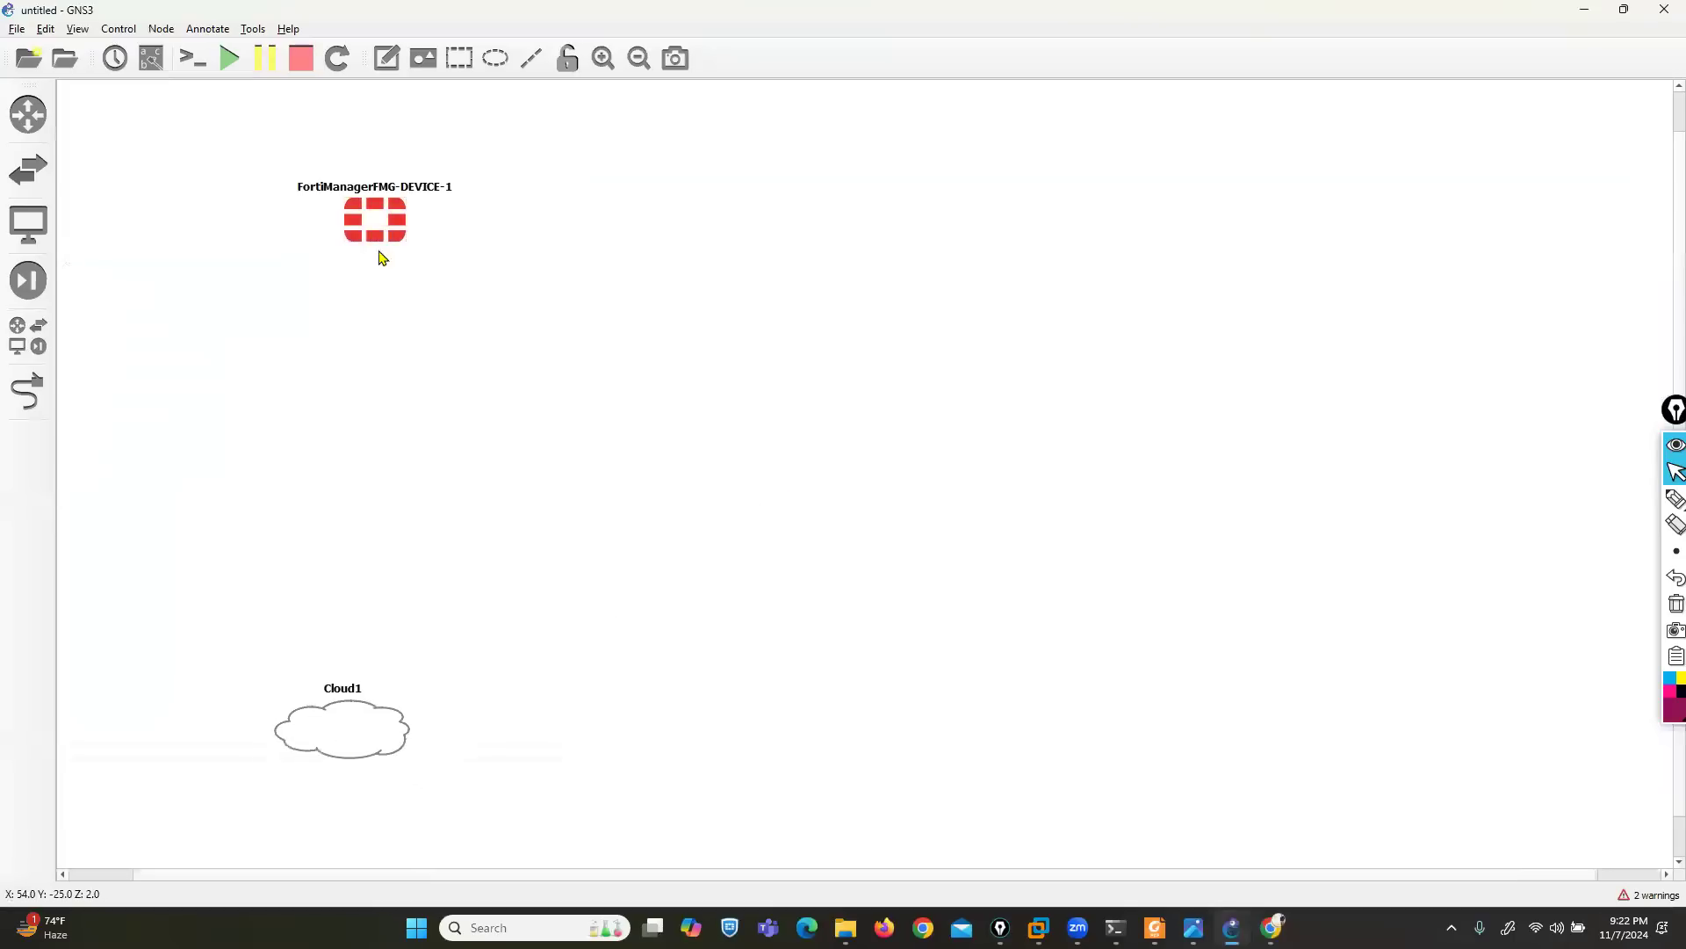
pyautogui.moveTo(382, 237); pyautogui.dragTo(340, 243)
# - Link the FortiManager node's Port1 to eth0 of Cloud1
pyautogui.click(27, 390)
pyautogui.click(335, 234)
pyautogui.click(352, 244)
pyautogui.click(356, 707)
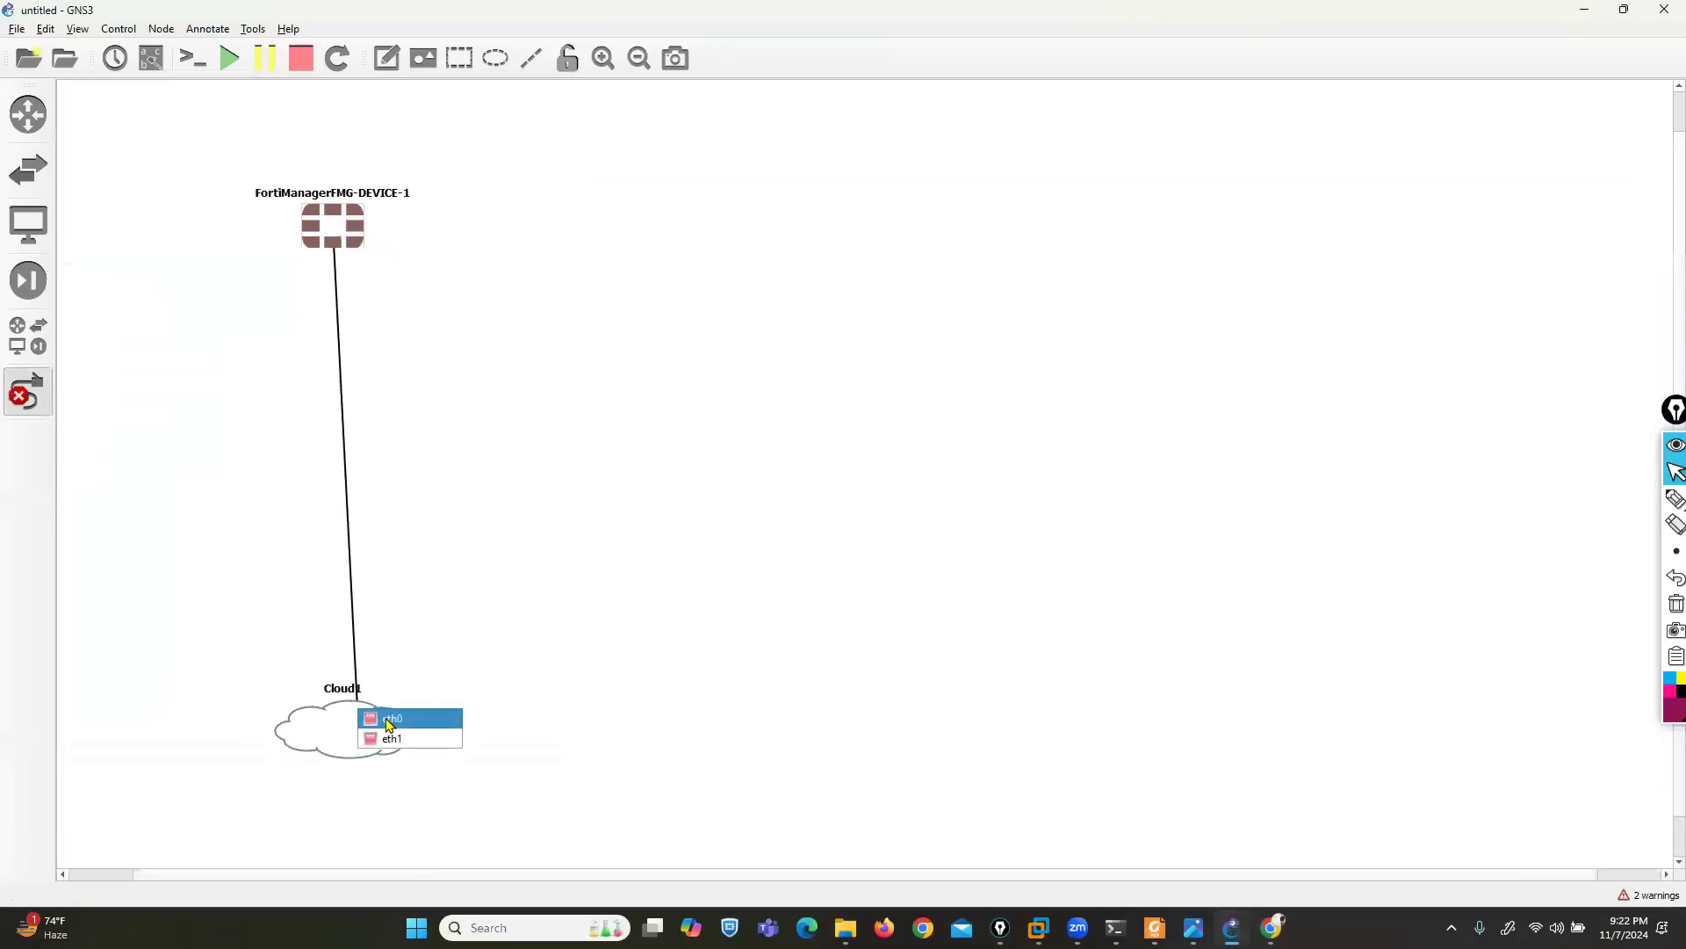
pyautogui.click(389, 719)
pyautogui.click(27, 391)
# - Show the interface labels and align the FortiManager node and Cloud1 so their link runs vertically
pyautogui.moveTo(314, 230); pyautogui.dragTo(295, 223)
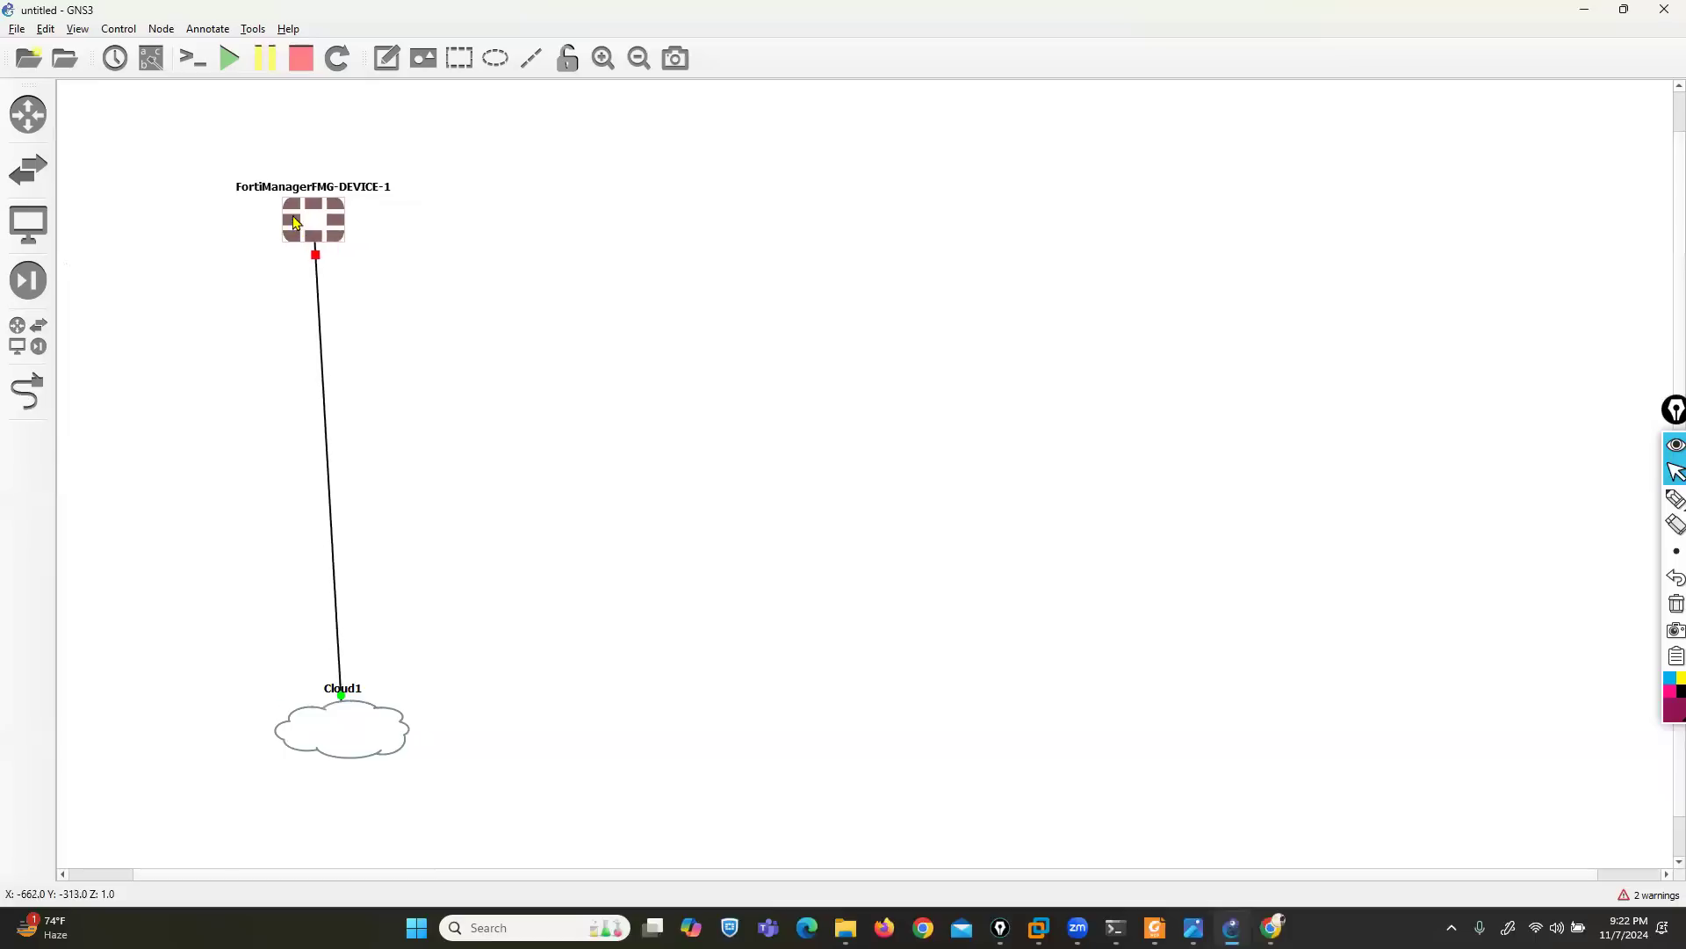
pyautogui.click(151, 58)
pyautogui.moveTo(377, 726); pyautogui.dragTo(339, 717)
# - Configure the FortiManager node with 4096 MB of RAM and 2 vCPUs
pyautogui.rightClick(322, 227)
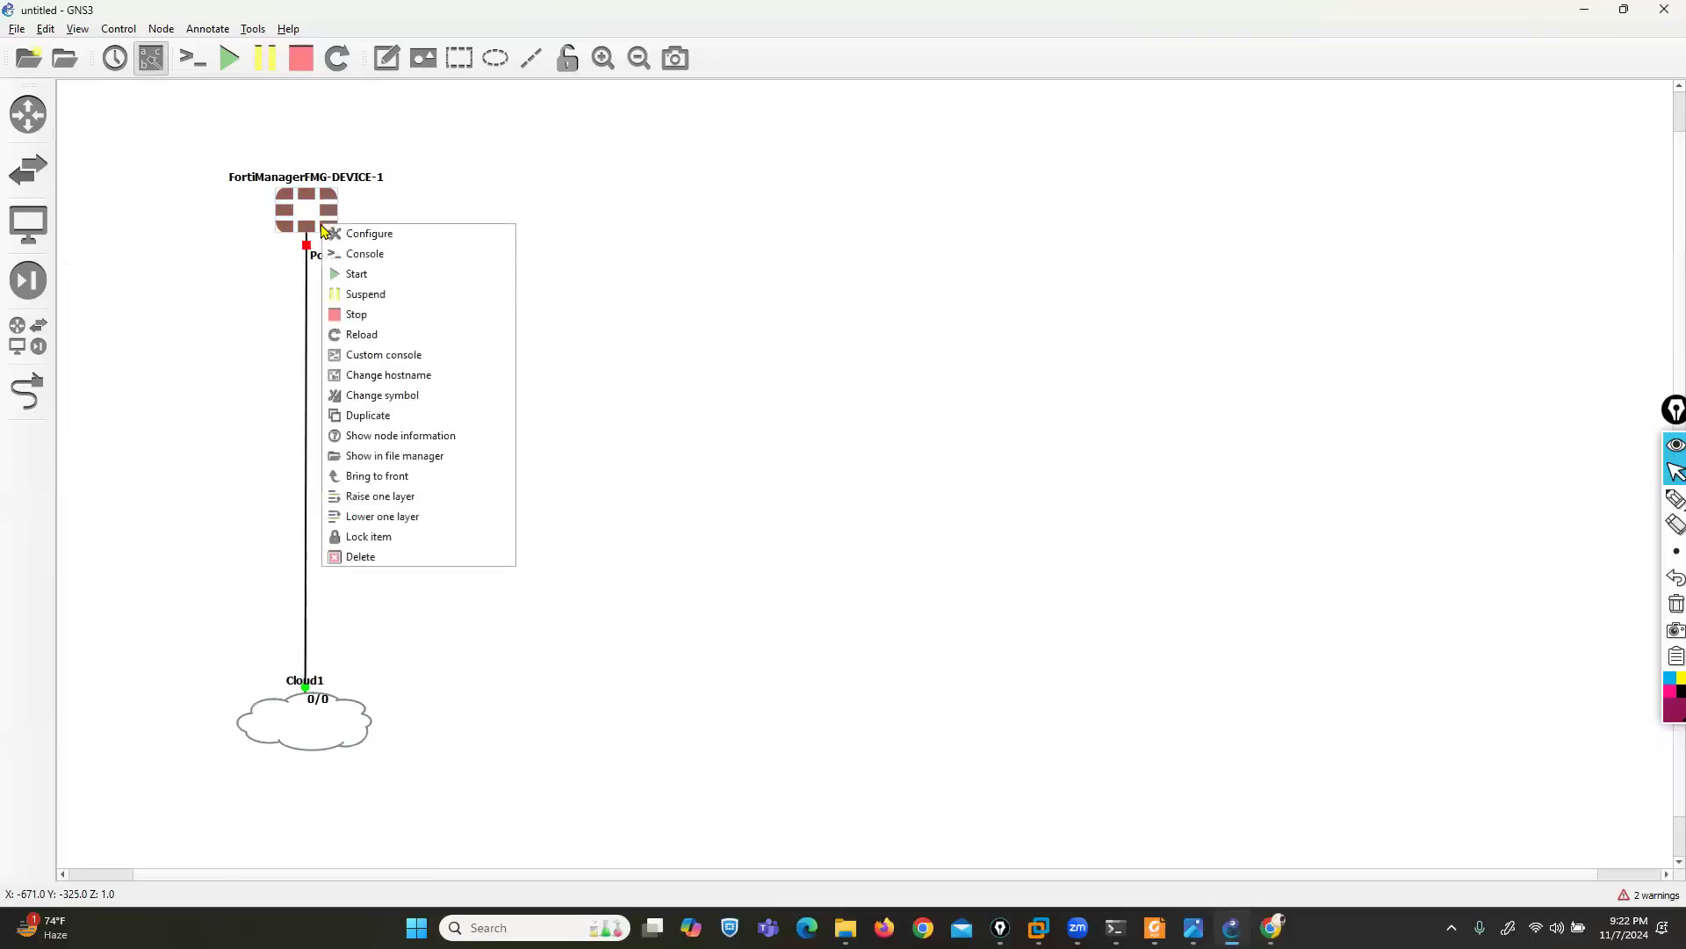
pyautogui.click(350, 233)
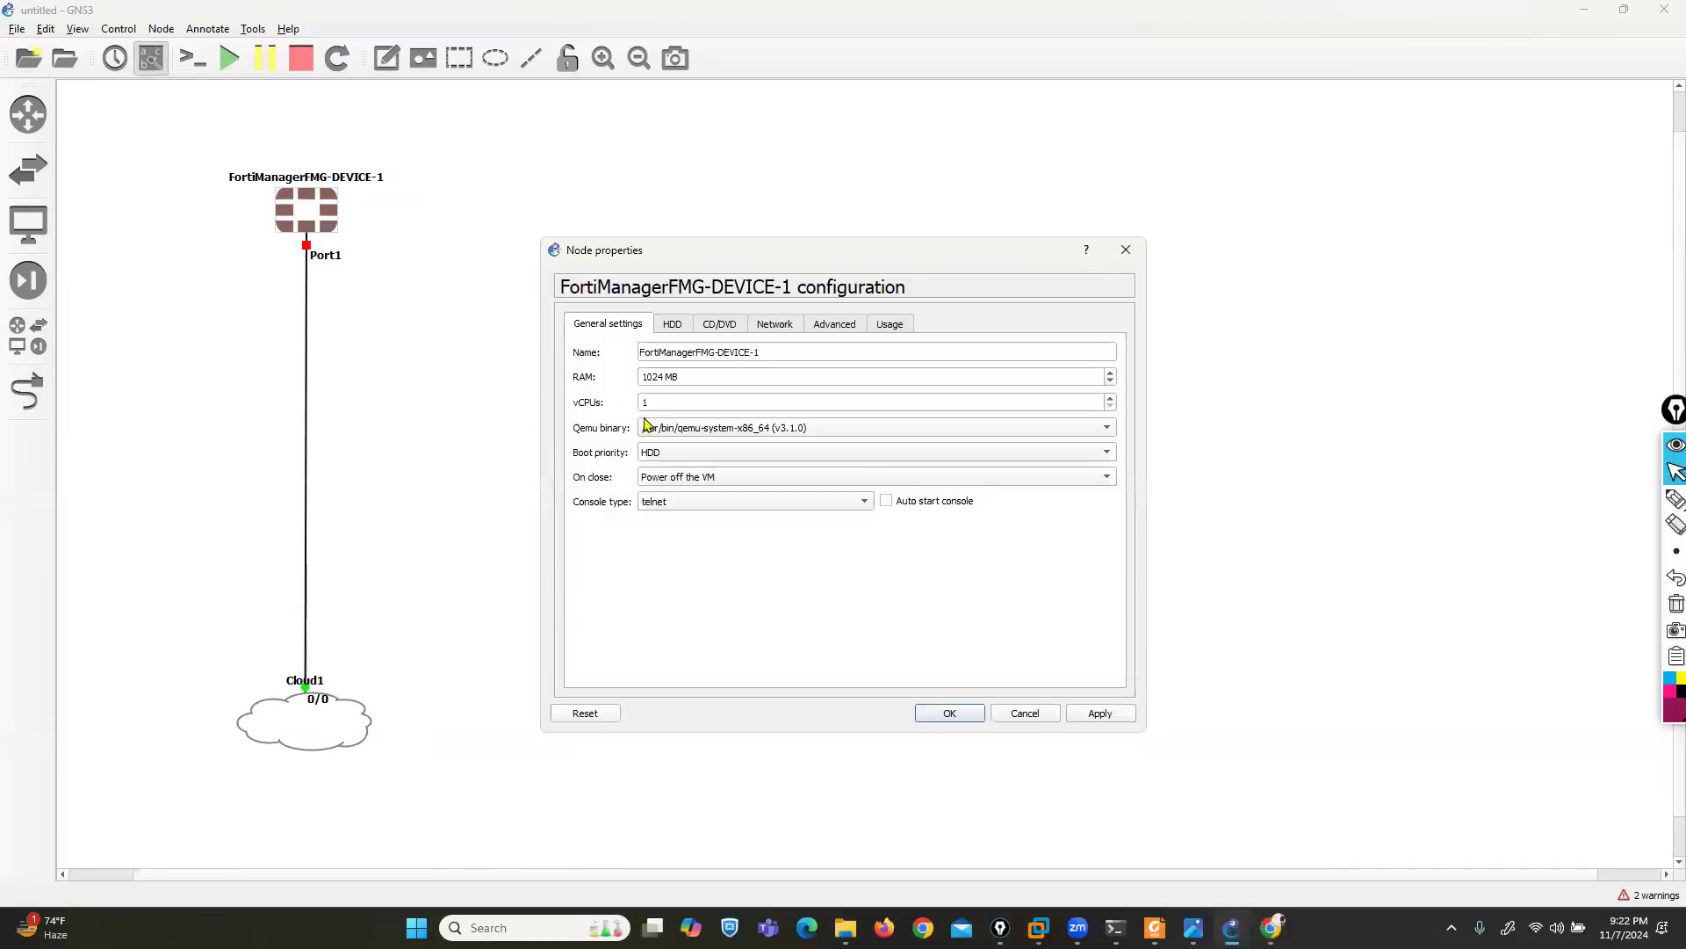
pyautogui.click(664, 376)
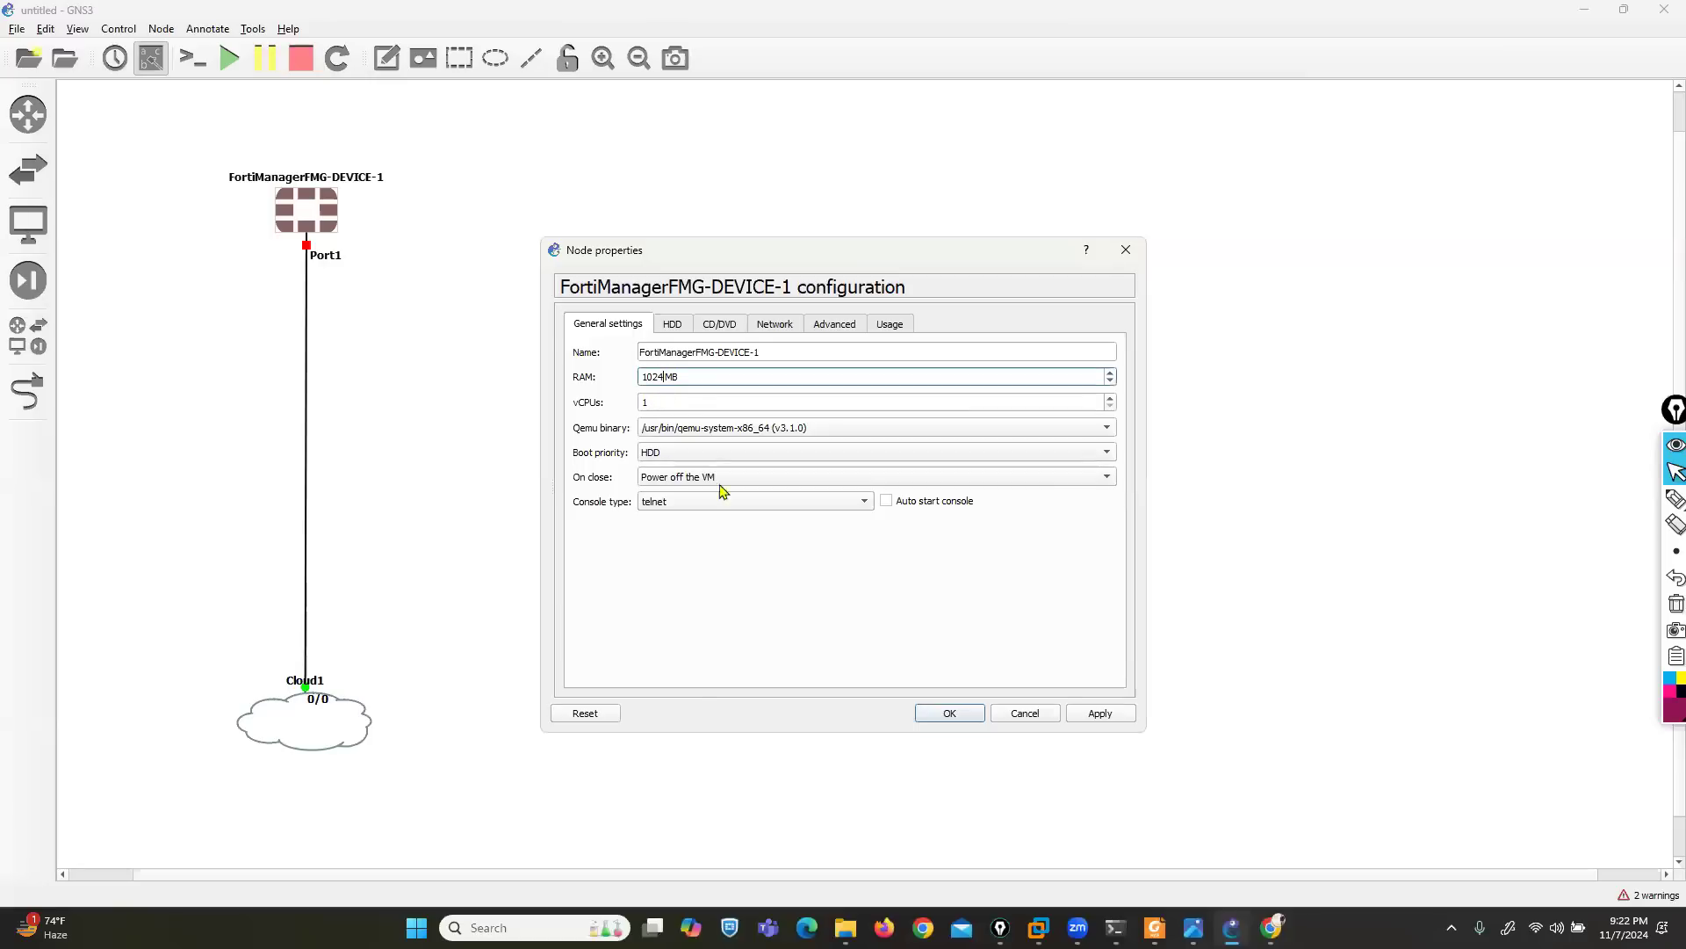
pyautogui.press('BackSpace')
pyautogui.press('BackSpace')
pyautogui.press('BackSpace')
pyautogui.press('BackSpace')
pyautogui.write('4096')
pyautogui.press('Tab')
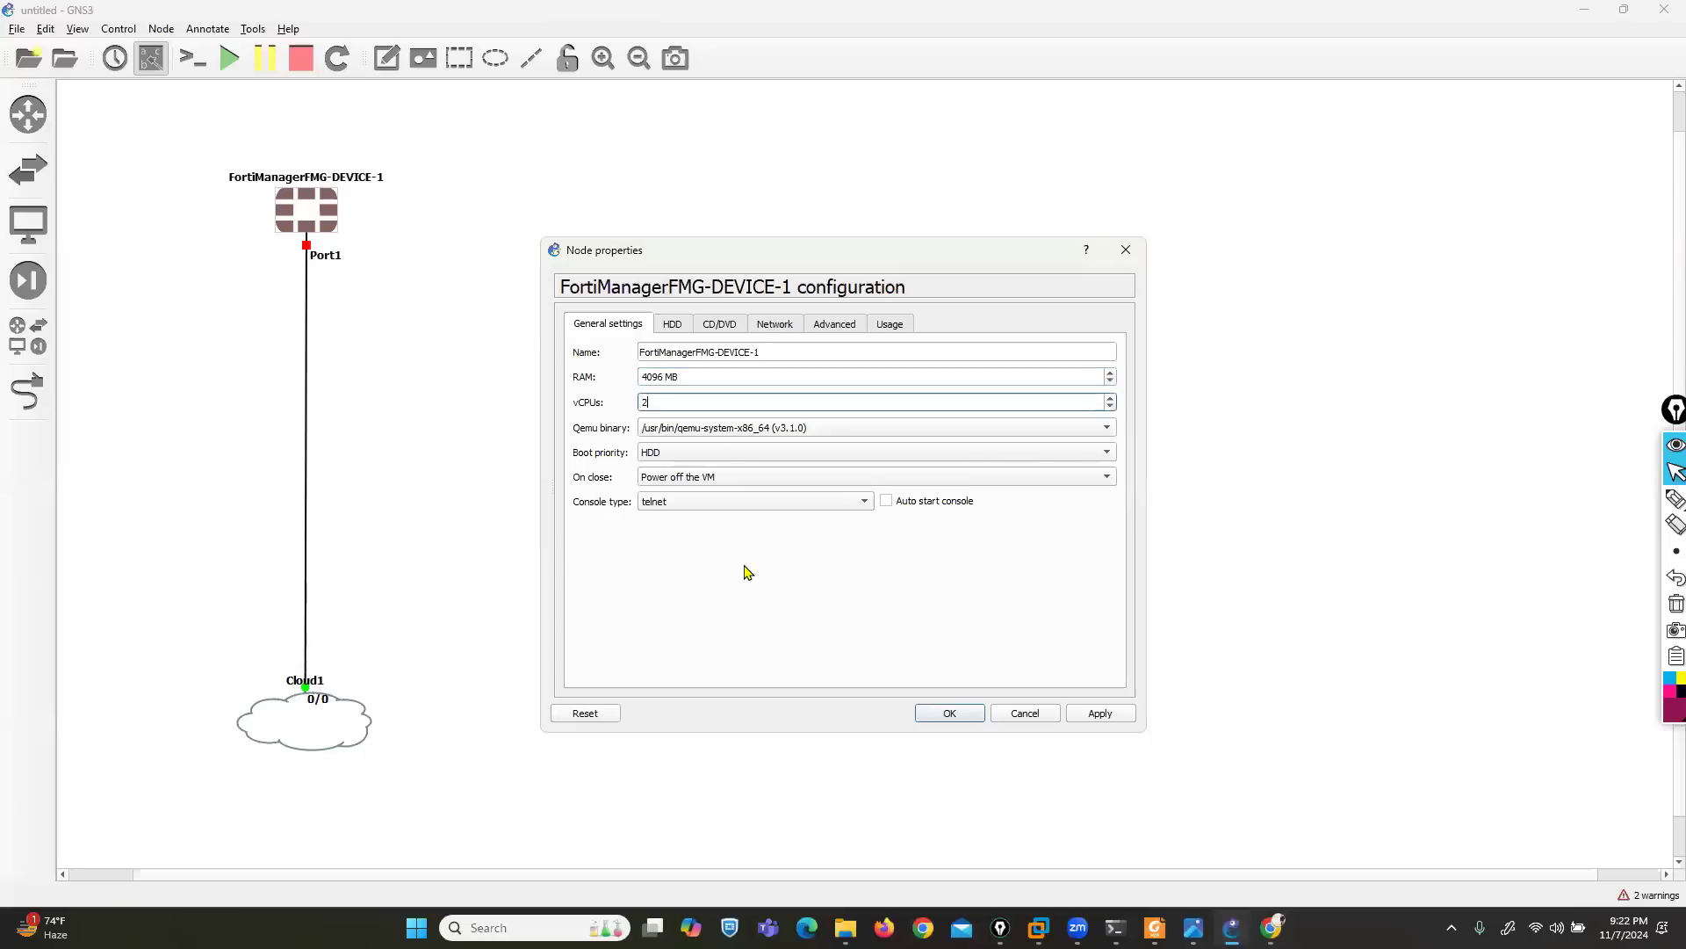
pyautogui.click(1094, 716)
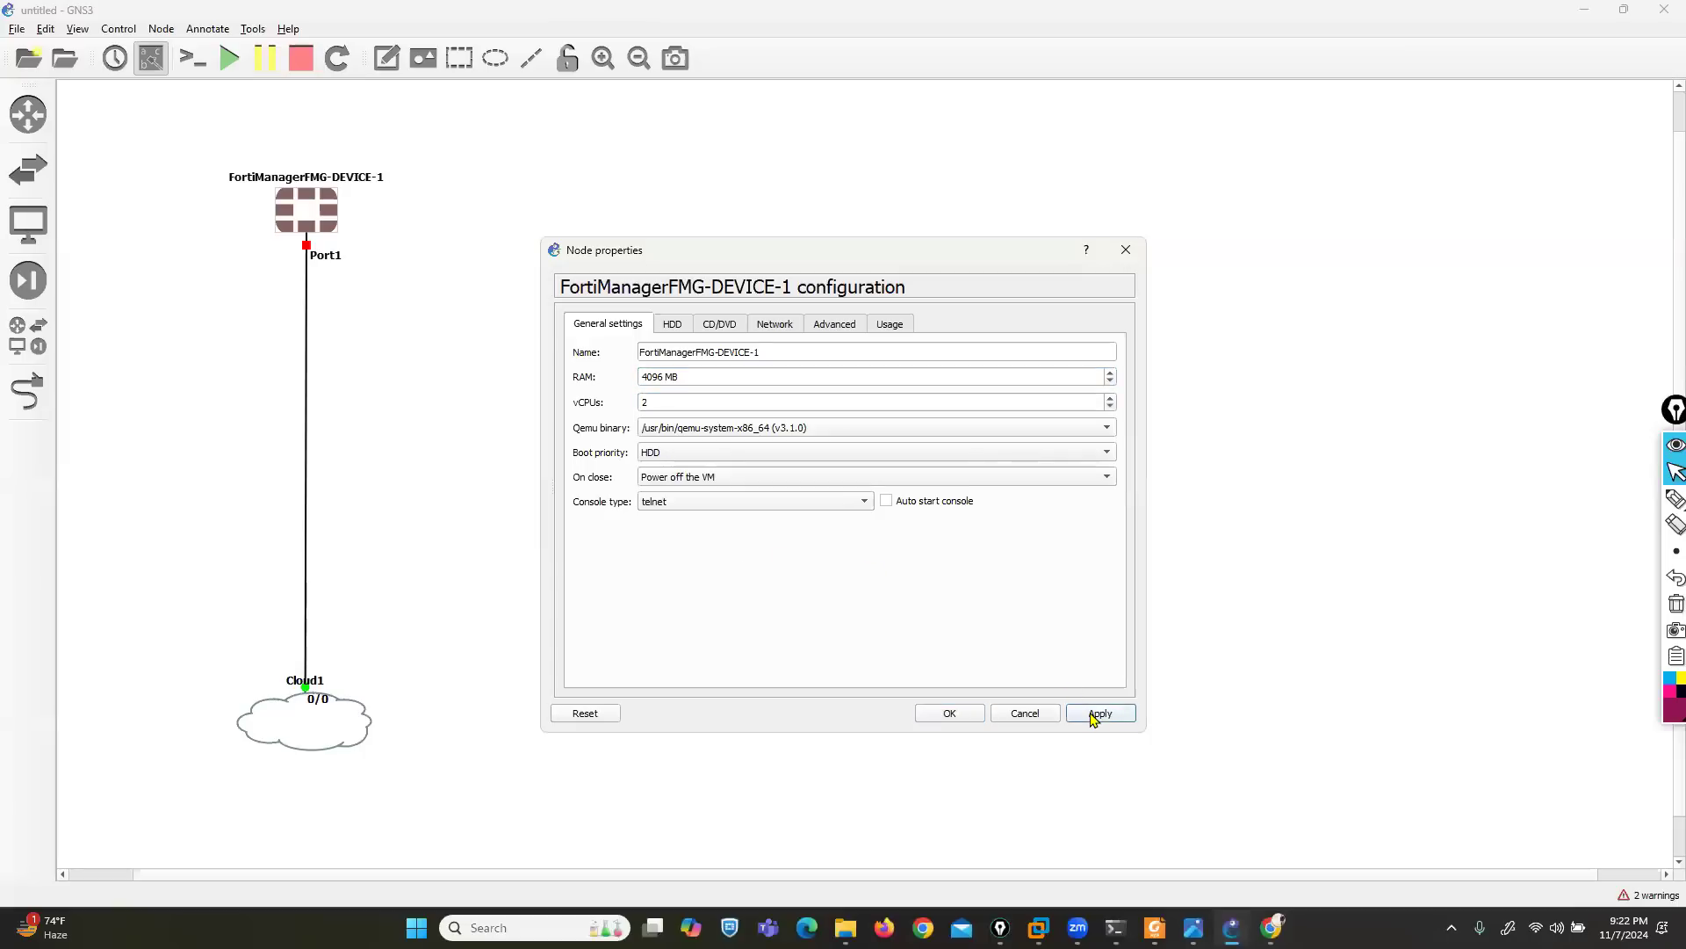
pyautogui.click(971, 720)
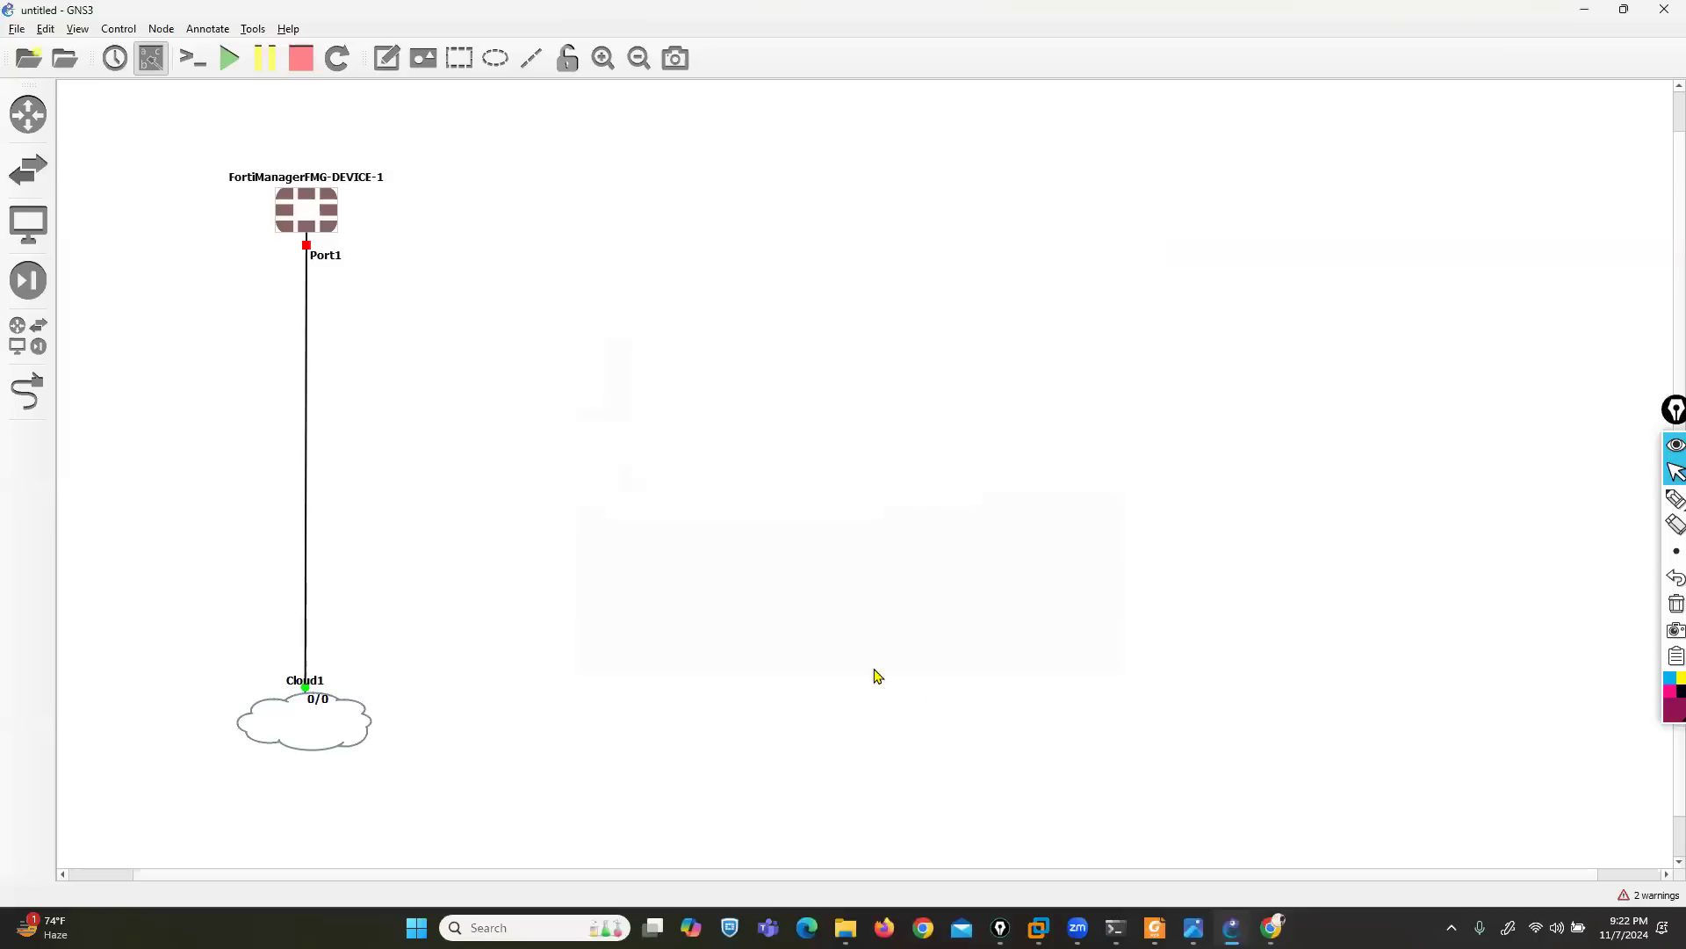
# - Start the FortiManager node and open its console
pyautogui.rightClick(306, 219)
pyautogui.click(343, 260)
pyautogui.rightClick(312, 216)
pyautogui.click(352, 246)
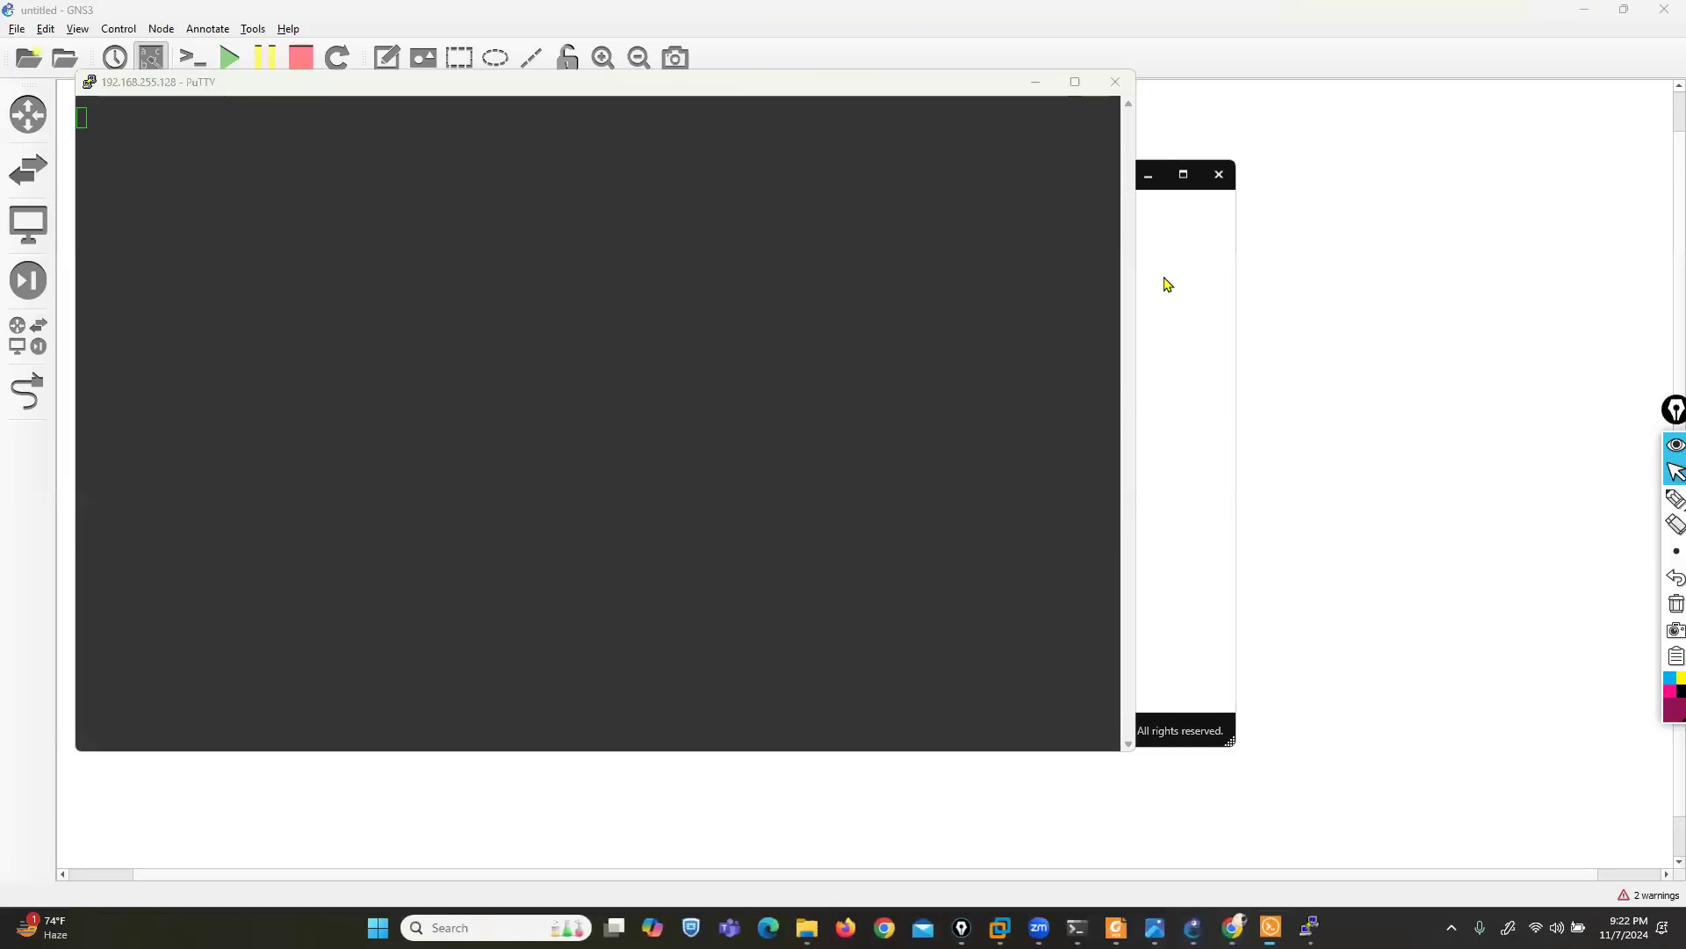
# - Minimize the Solar-PuTTY window, then enlarge and position the PuTTY console beside the topology while the FortiManager boots
pyautogui.click(1147, 175)
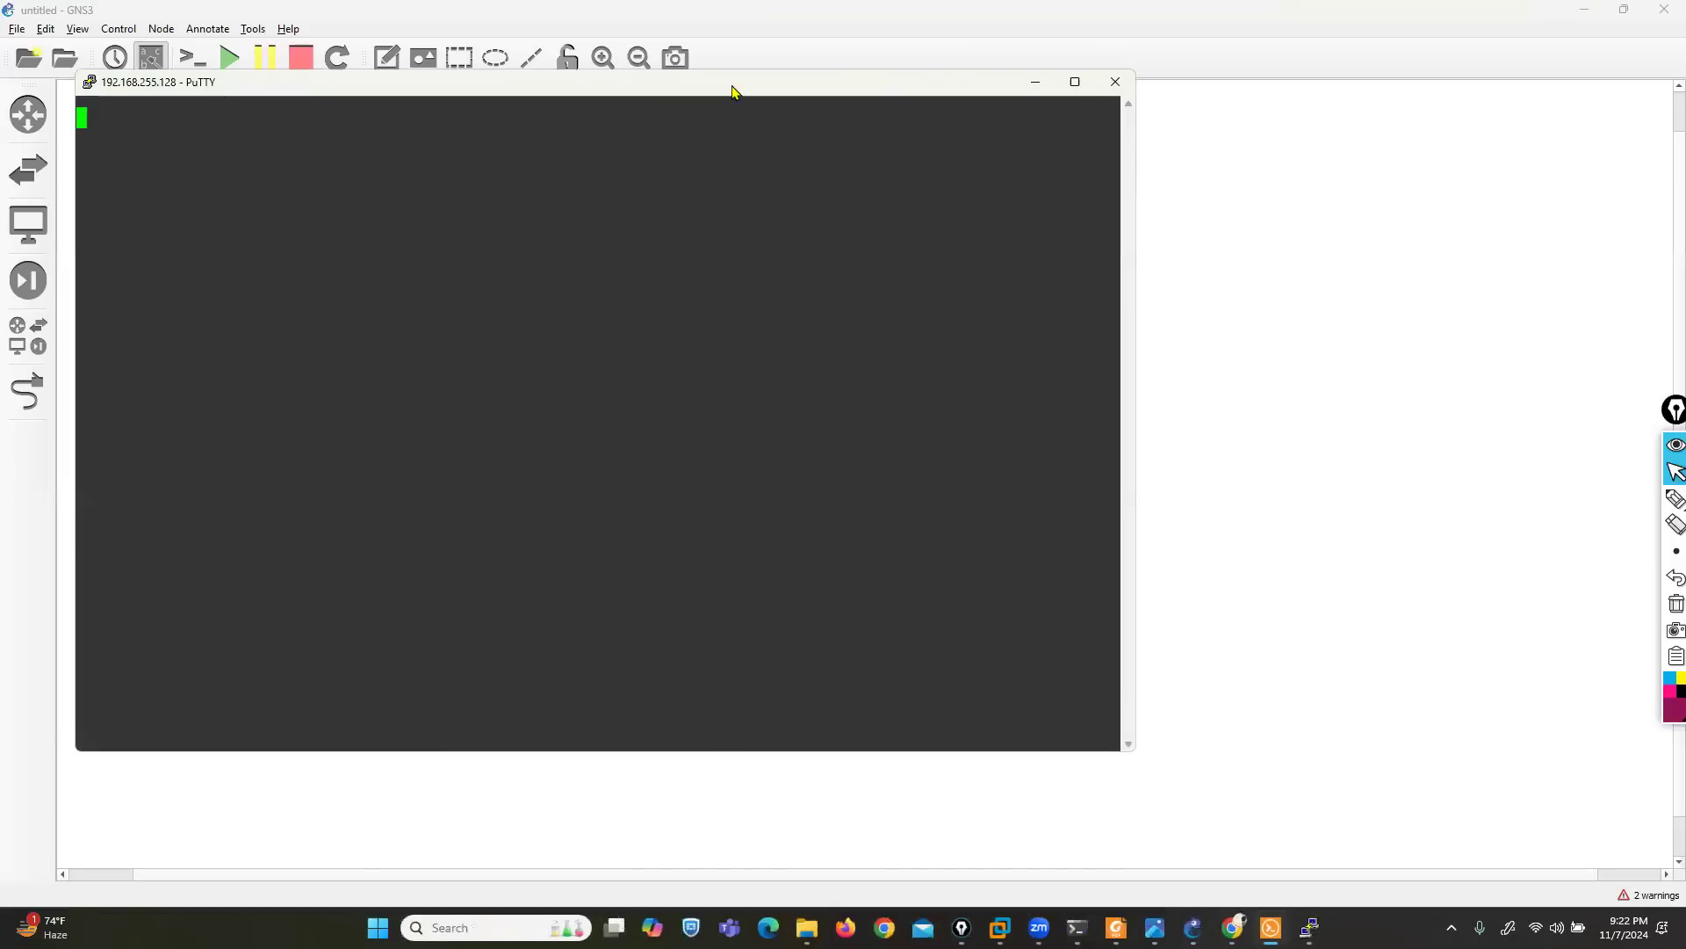
pyautogui.moveTo(723, 96); pyautogui.dragTo(1050, 75)
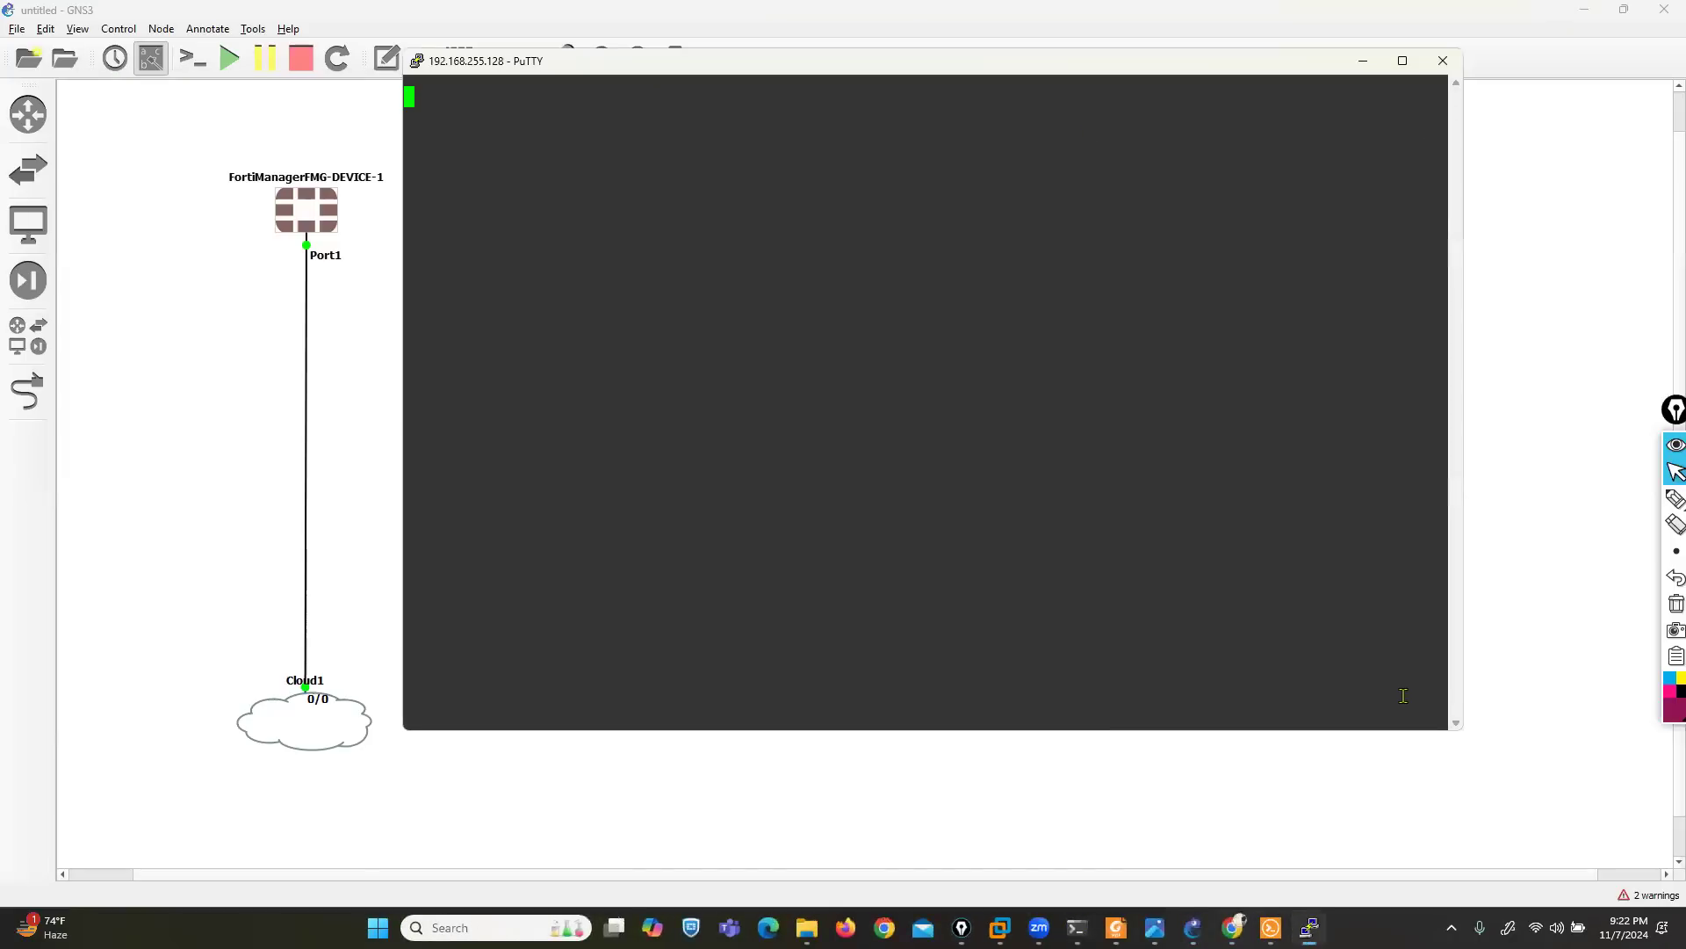
pyautogui.moveTo(1458, 733); pyautogui.dragTo(1655, 834)
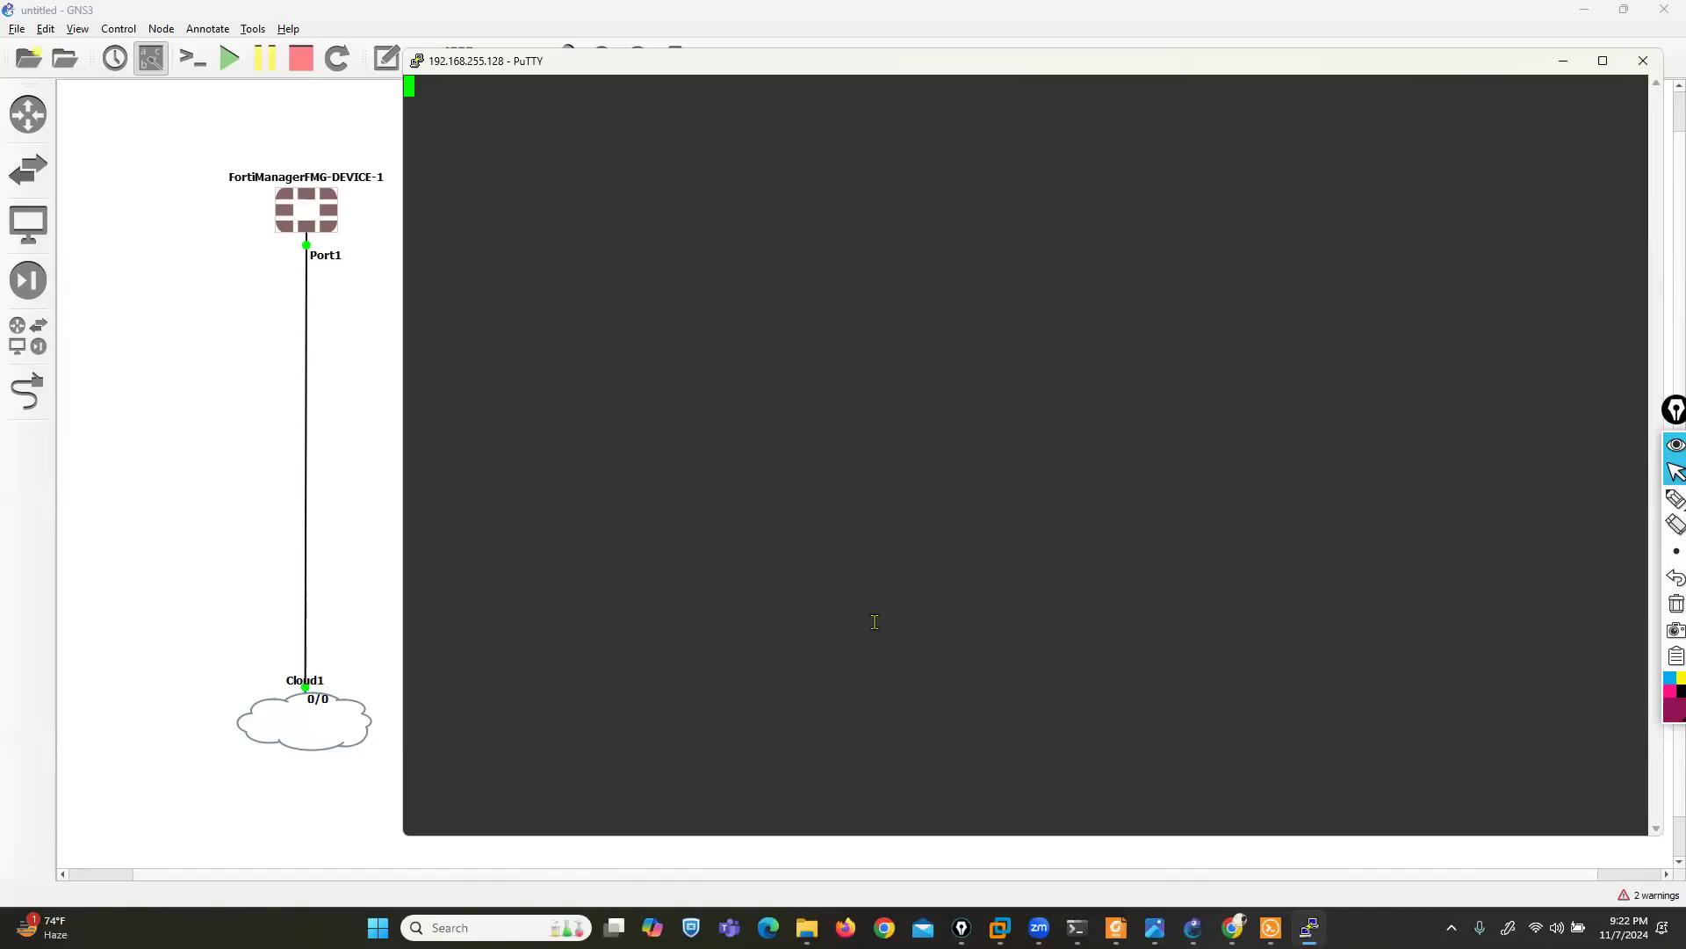
pyautogui.press('Return')
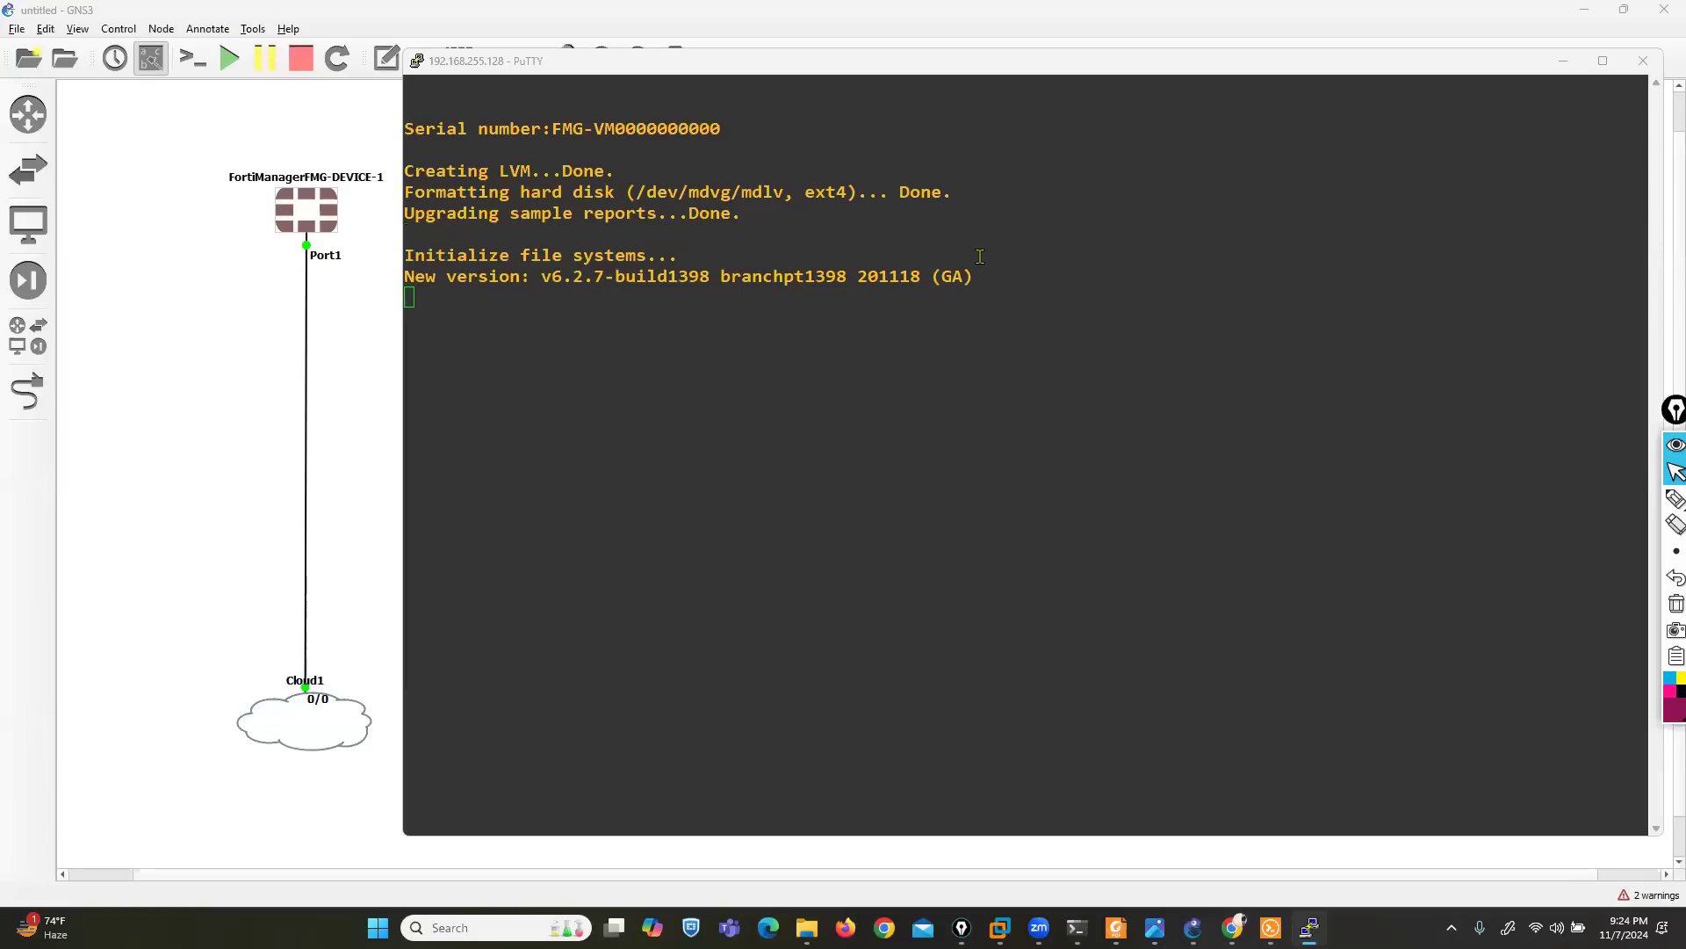
pyautogui.click(1261, 63)
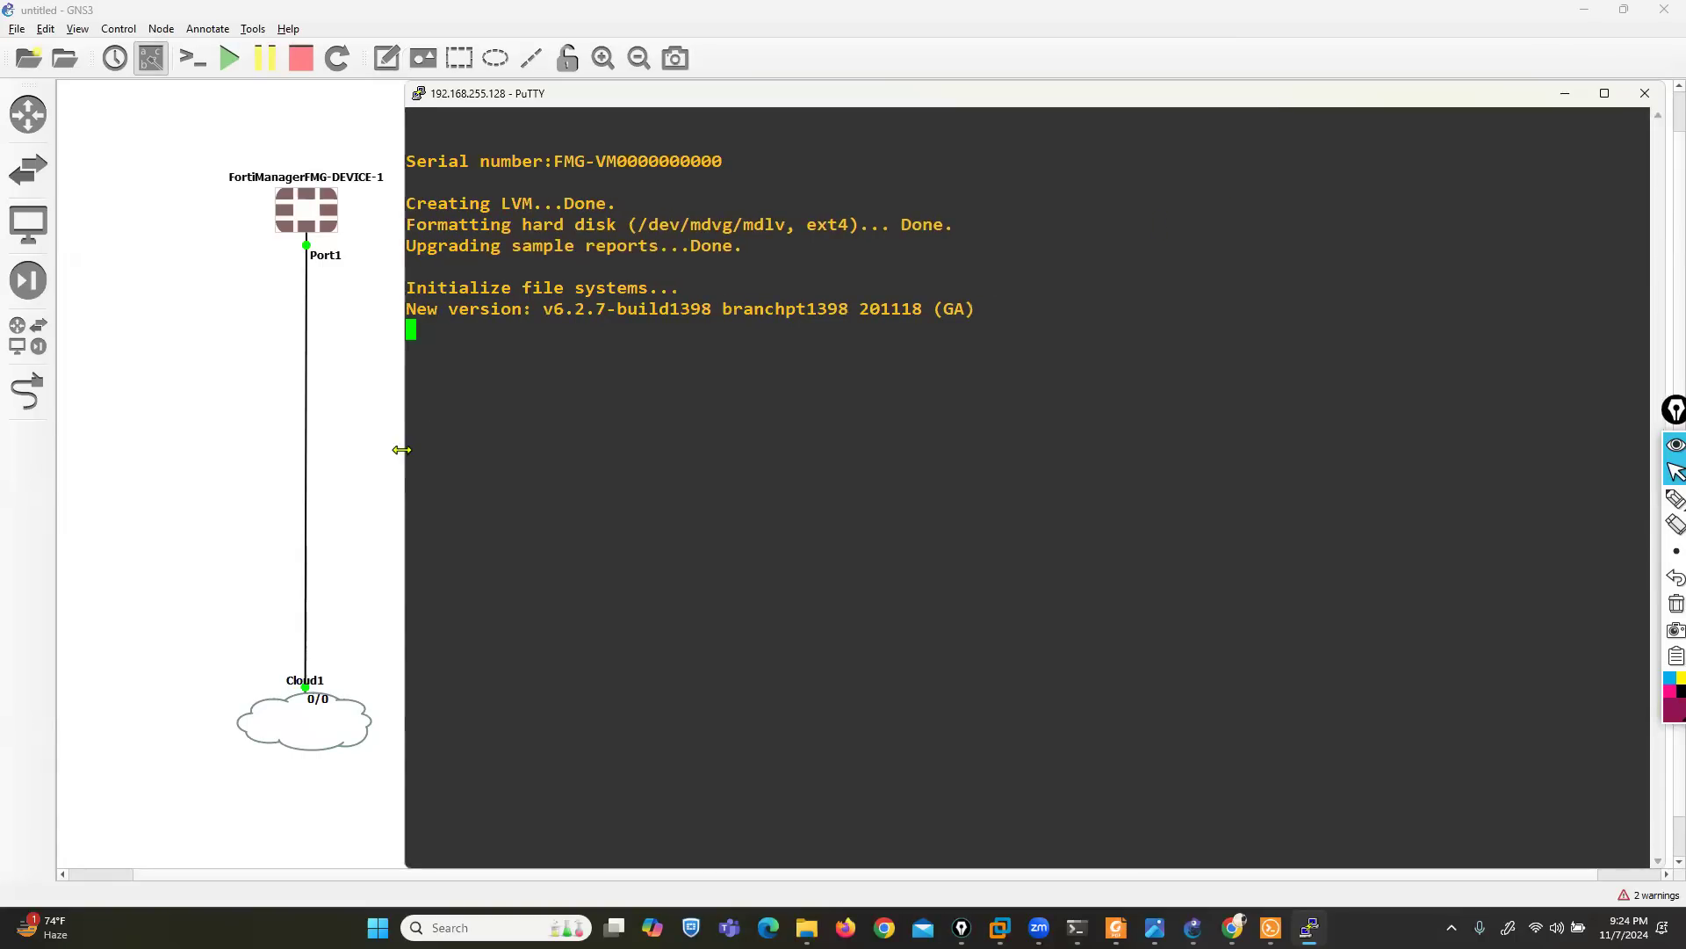
pyautogui.moveTo(402, 450); pyautogui.dragTo(433, 450)
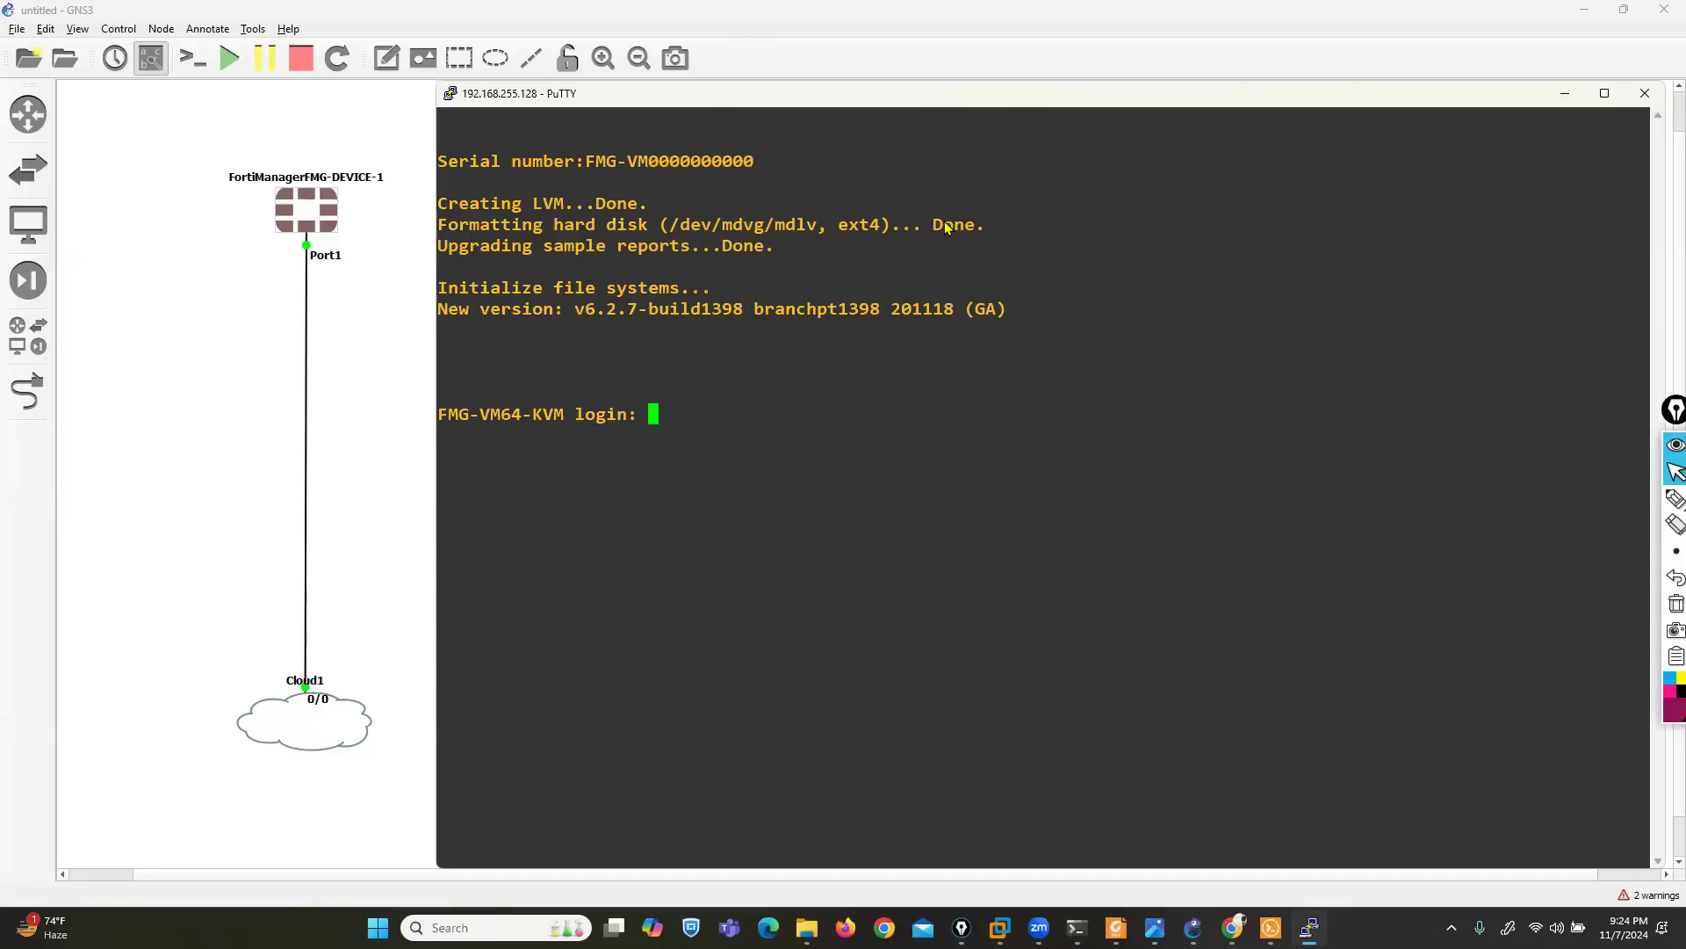
pyautogui.moveTo(947, 94); pyautogui.dragTo(934, 81)
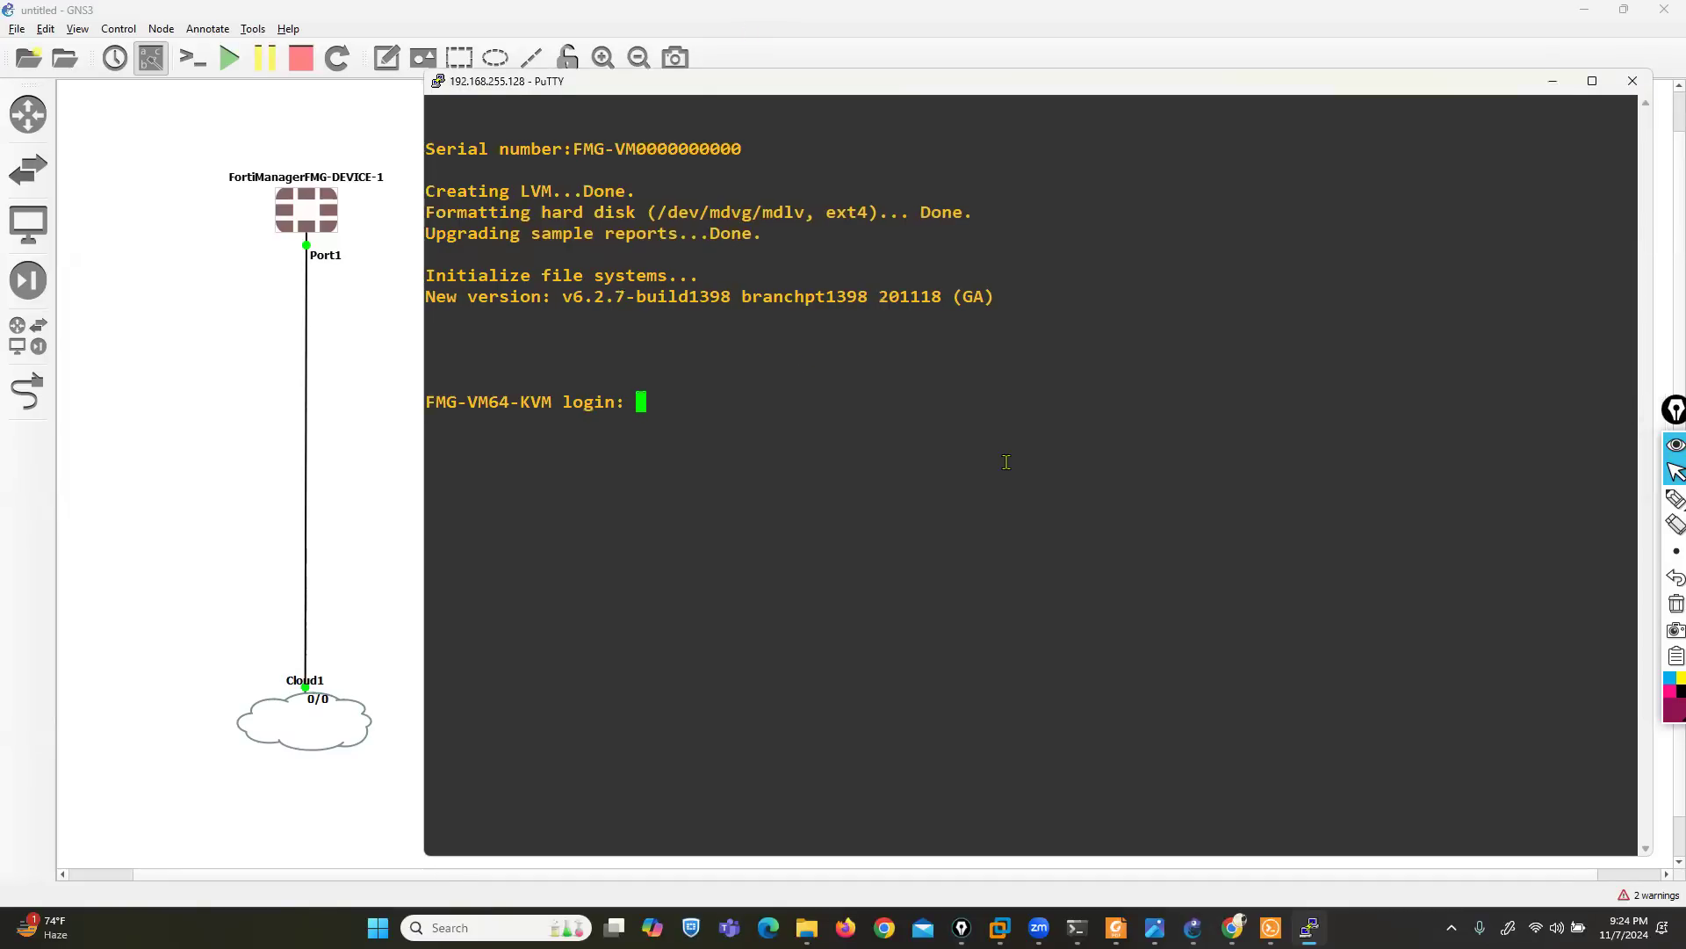
# - Log in to the FortiManager console as admin, leaving the initial password empty
pyautogui.write('admin')
pyautogui.press('Return')
# - Set and confirm a new password for the FortiManager admin account
pyautogui.press('Return')
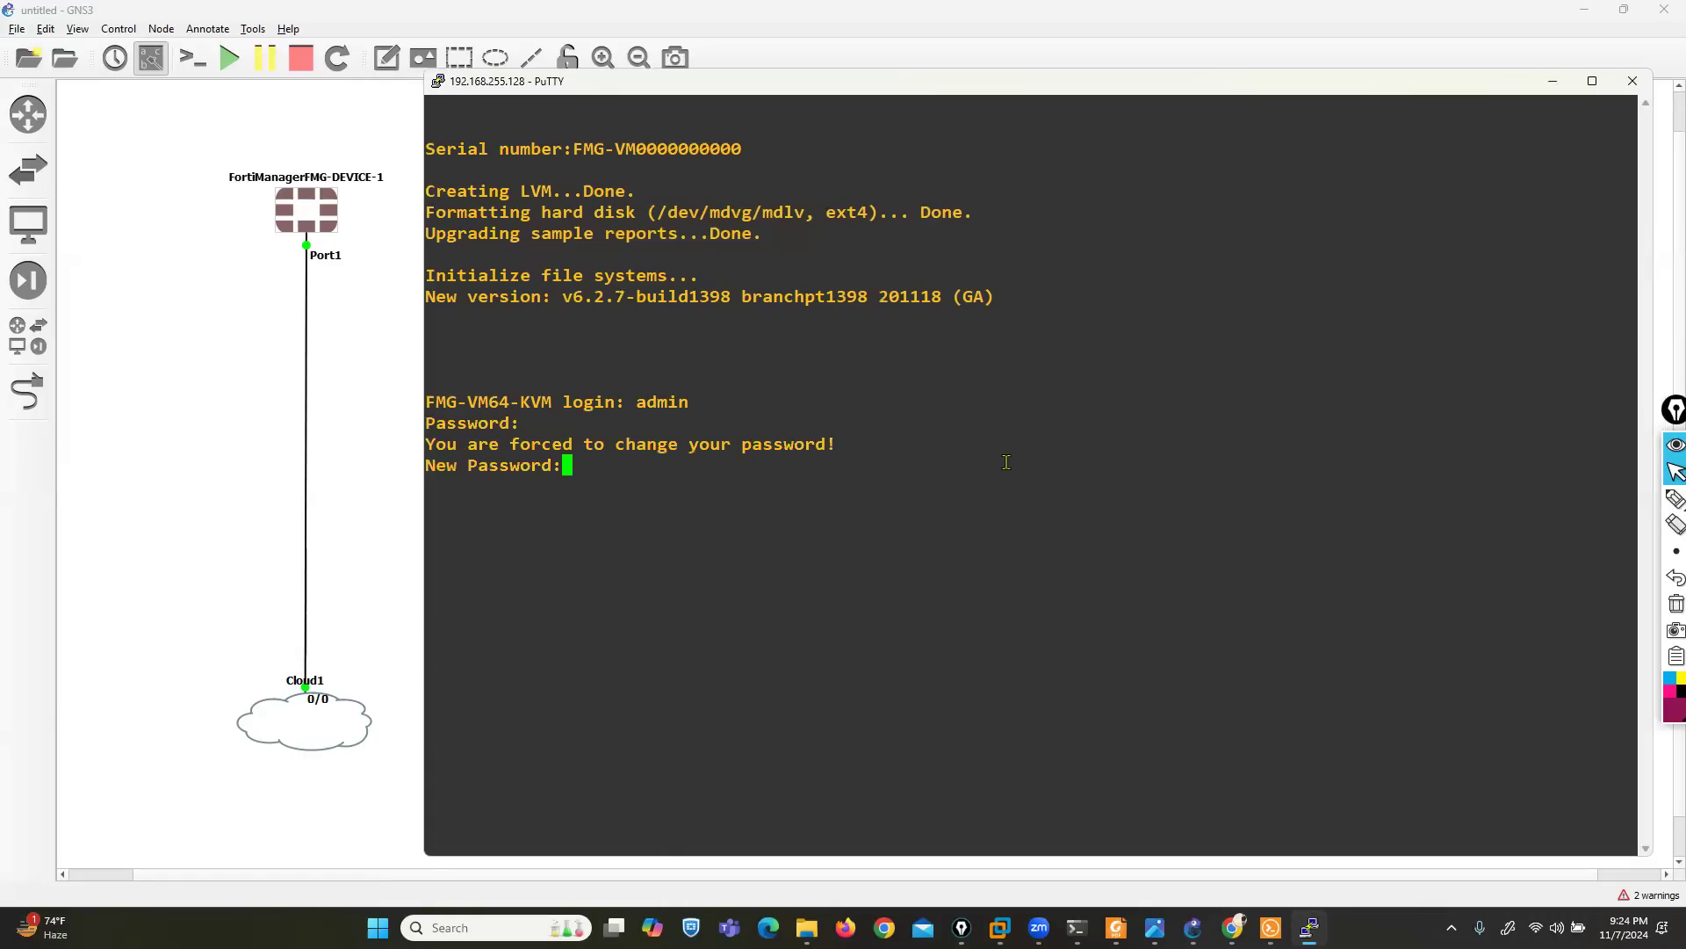
pyautogui.write('***')
pyautogui.press('Return')
pyautogui.write('***')
pyautogui.press('Return')
pyautogui.press('Return')
pyautogui.press('Return')
pyautogui.press('Return')
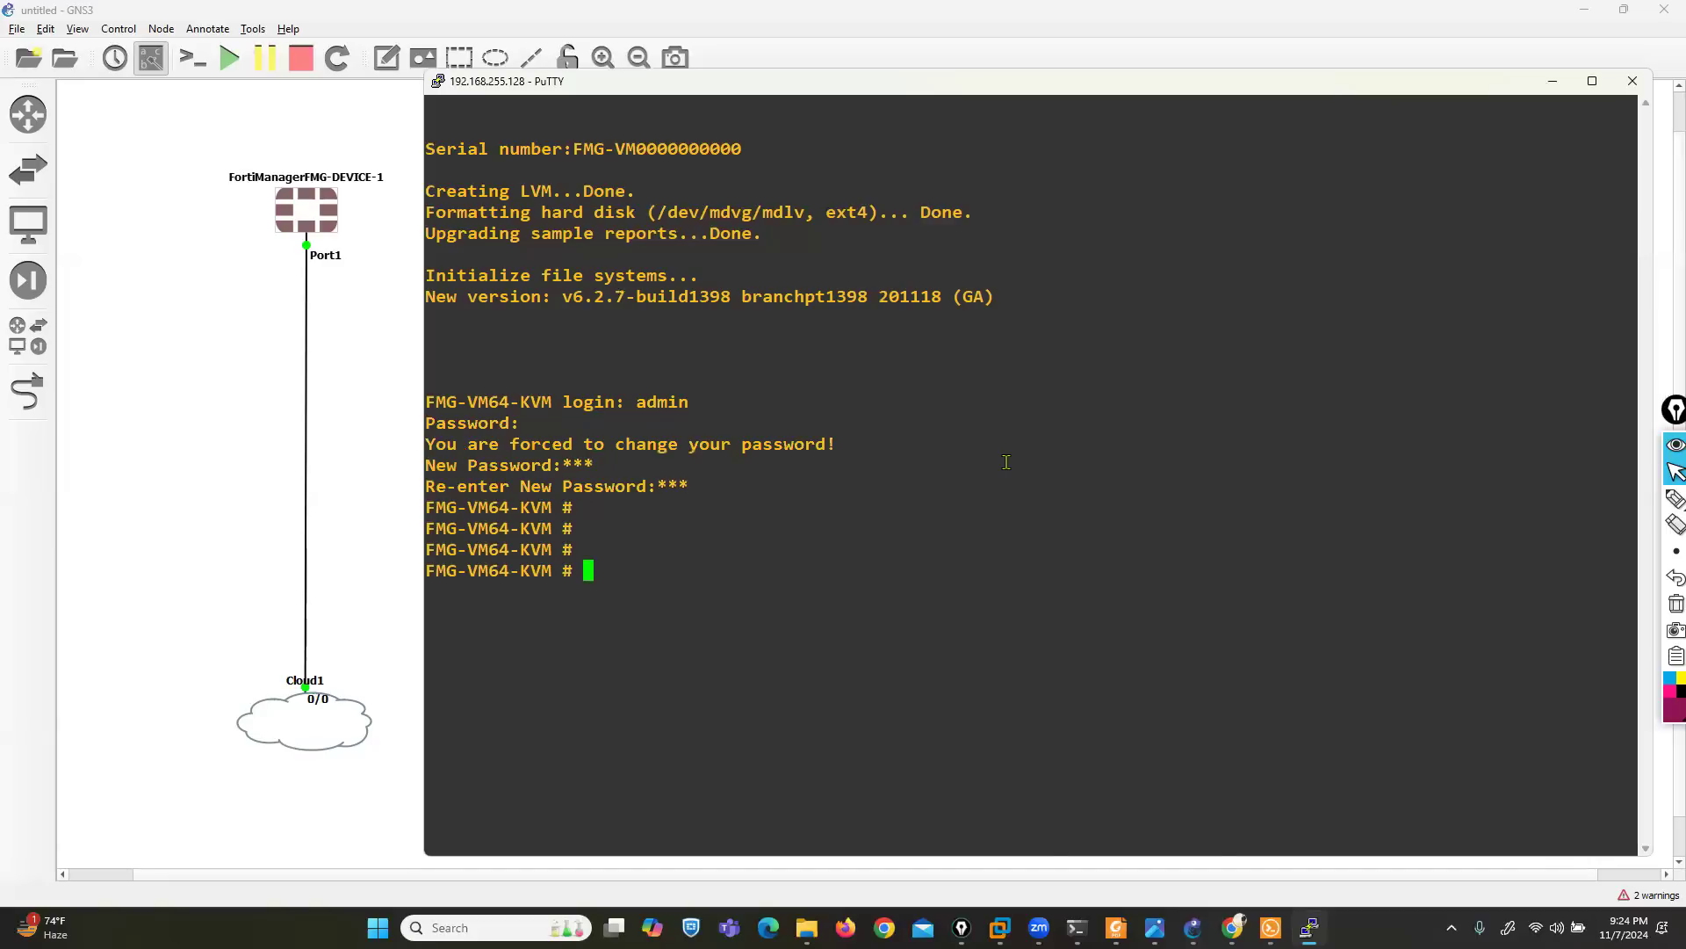
# - List the FortiManager's interface configuration with the command "show system interface"
pyautogui.write('show system interface')
pyautogui.press('Return')
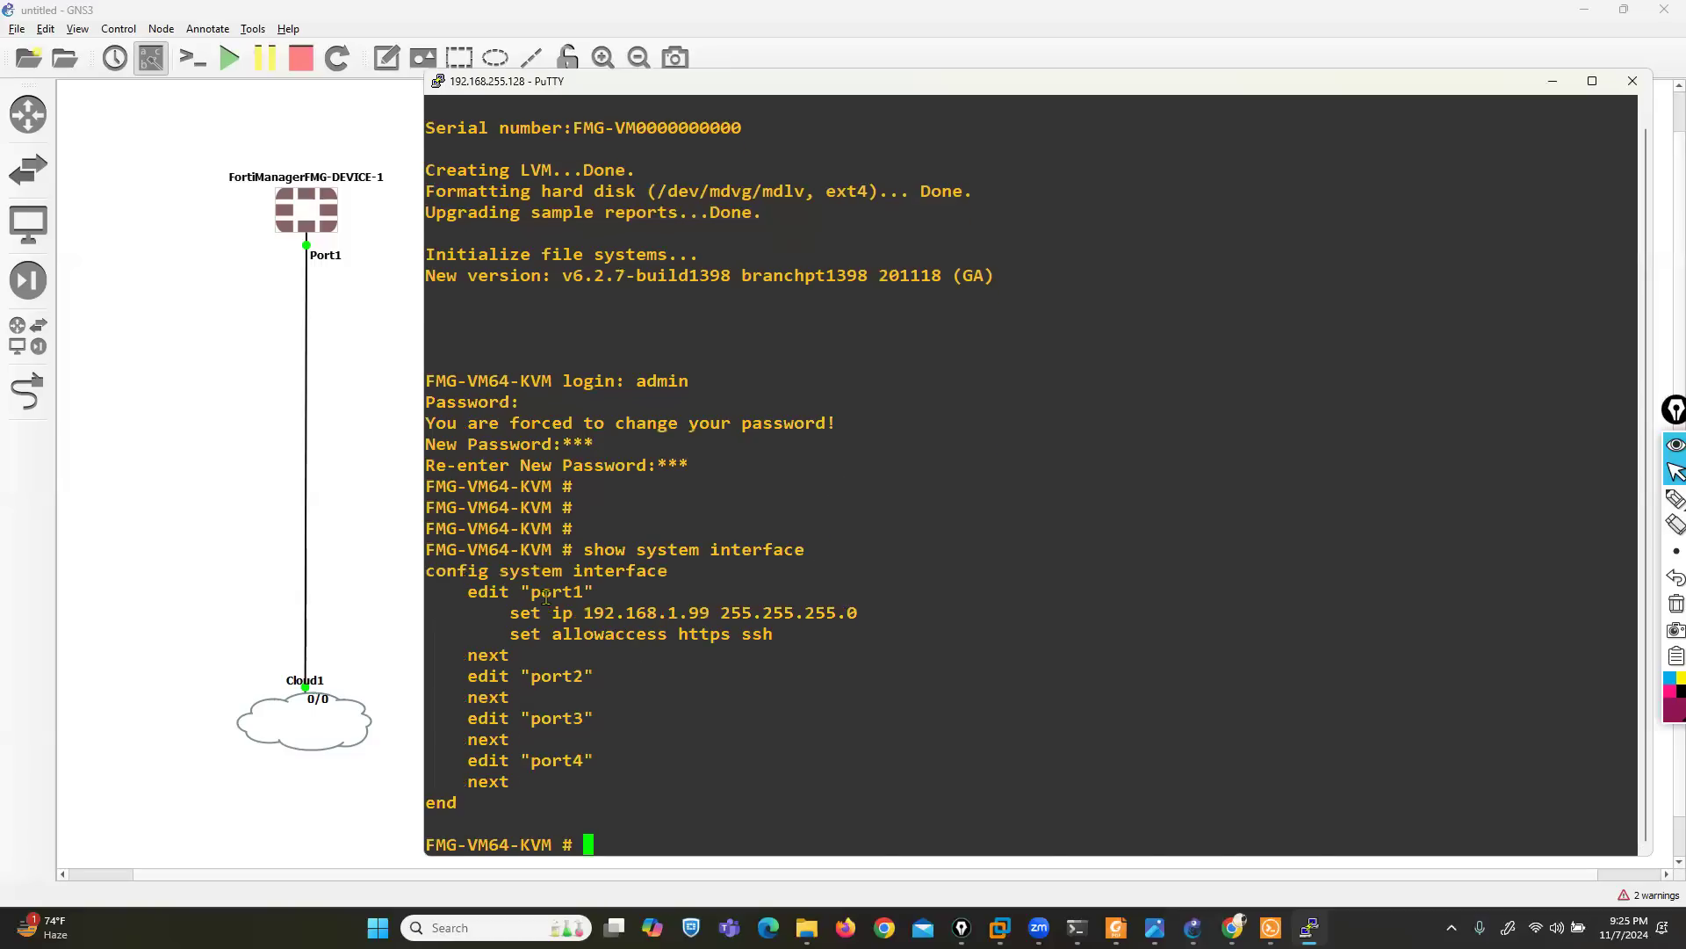
# - Examine the port1 to port4 entries in the interface listing and the firmware version in the console output
pyautogui.moveTo(535, 597); pyautogui.dragTo(588, 607)
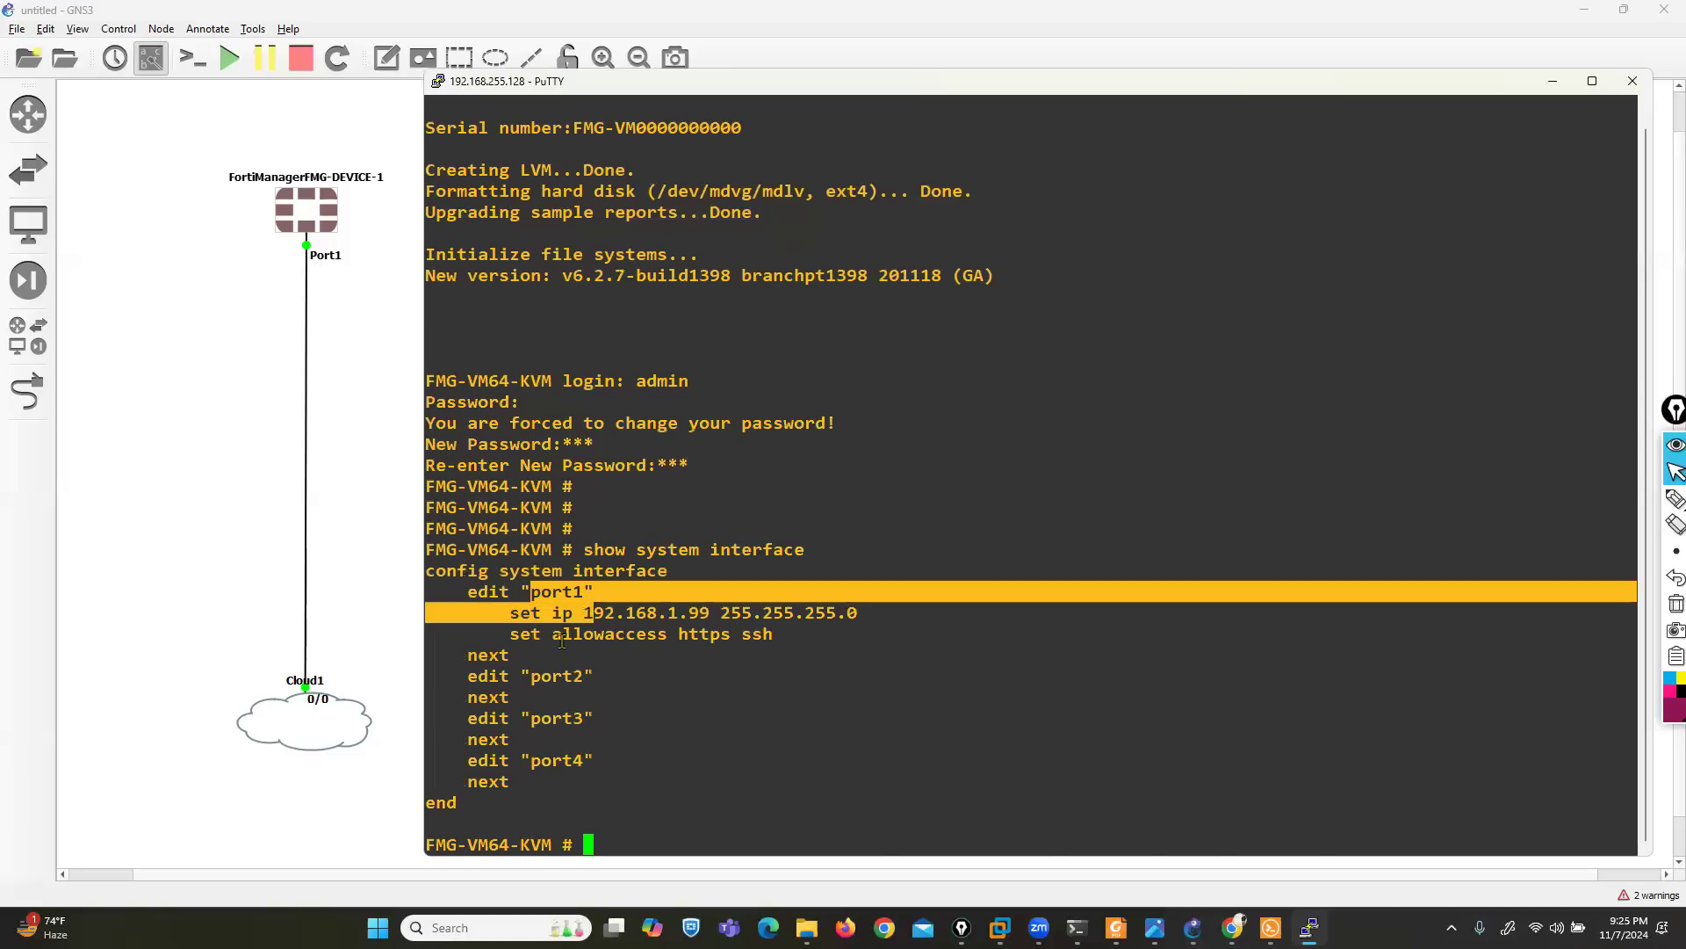
pyautogui.click(546, 676)
pyautogui.moveTo(549, 677); pyautogui.dragTo(599, 766)
pyautogui.click(599, 766)
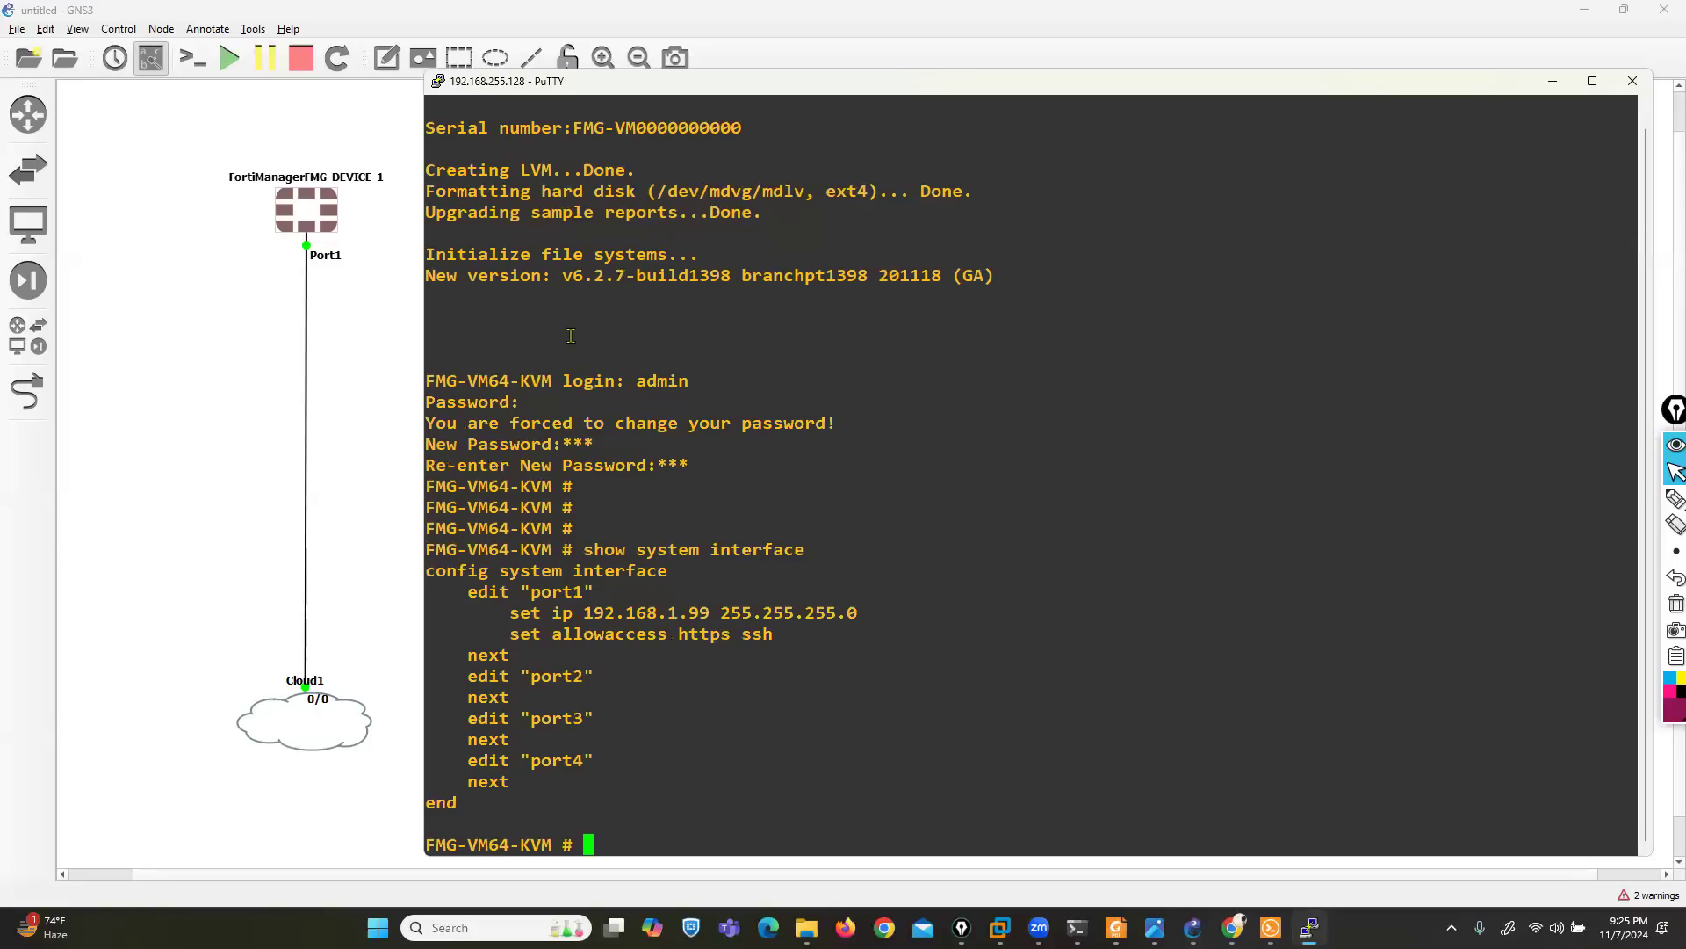
pyautogui.moveTo(554, 275); pyautogui.dragTo(604, 275)
# - Switch to Chrome, open the Fortinet firewall lab in EVE and begin a new node from the Fortinet FortiGate template
pyautogui.click(1234, 927)
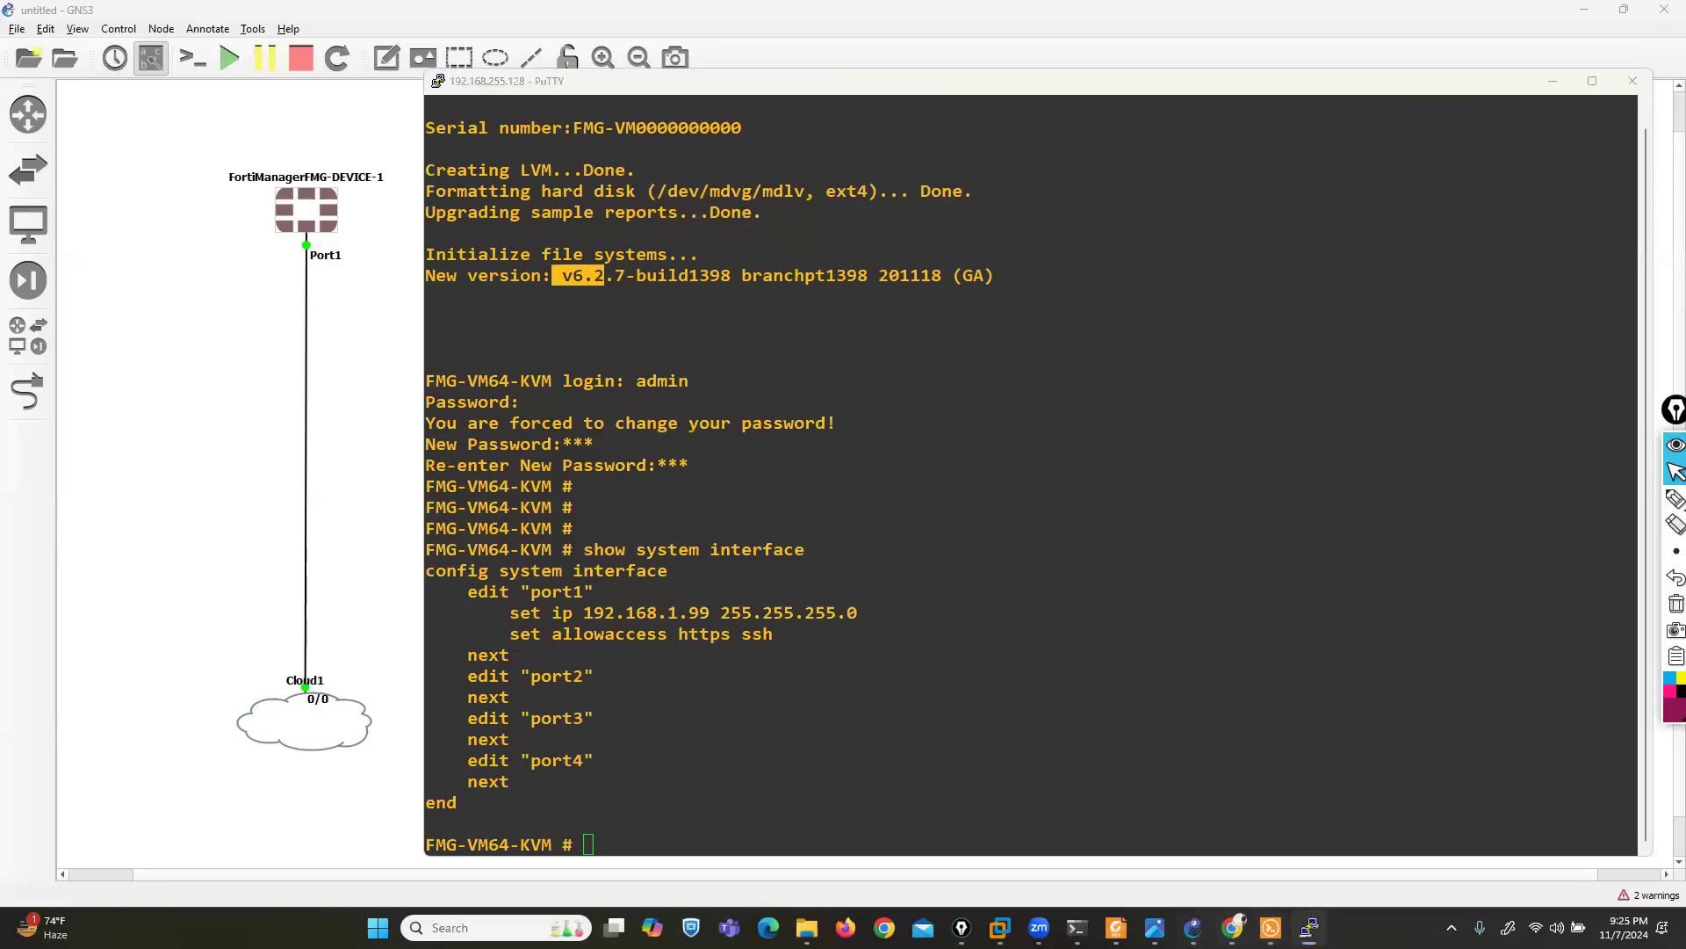
pyautogui.doubleClick(188, 757)
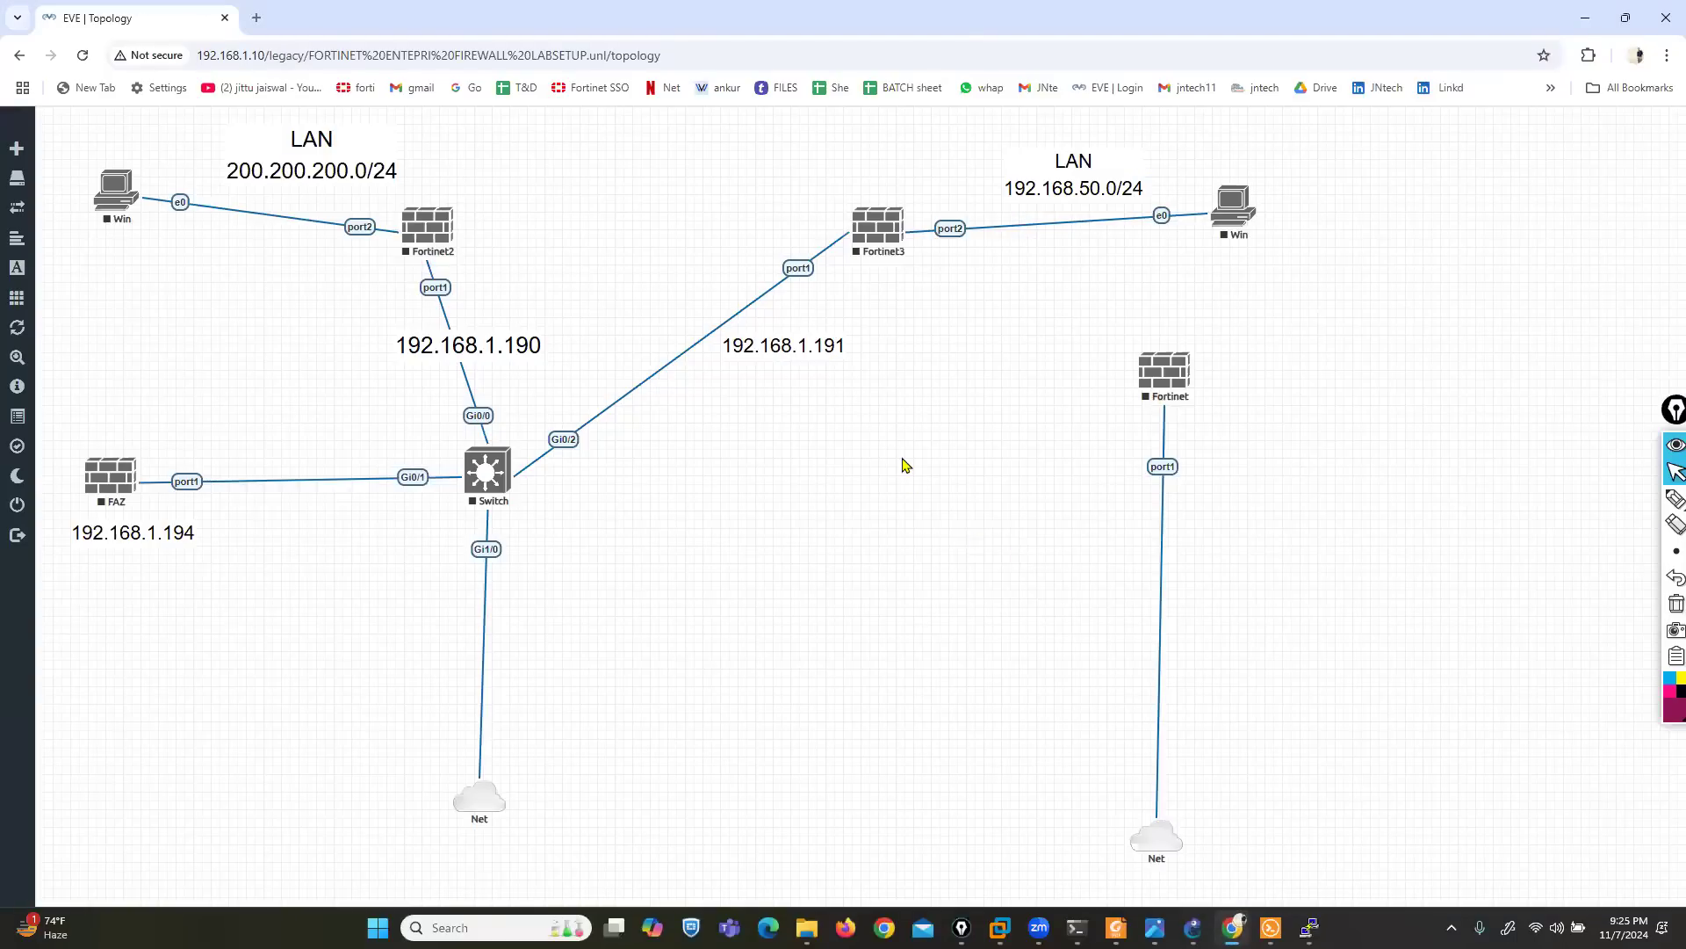
pyautogui.rightClick(908, 463)
pyautogui.click(941, 497)
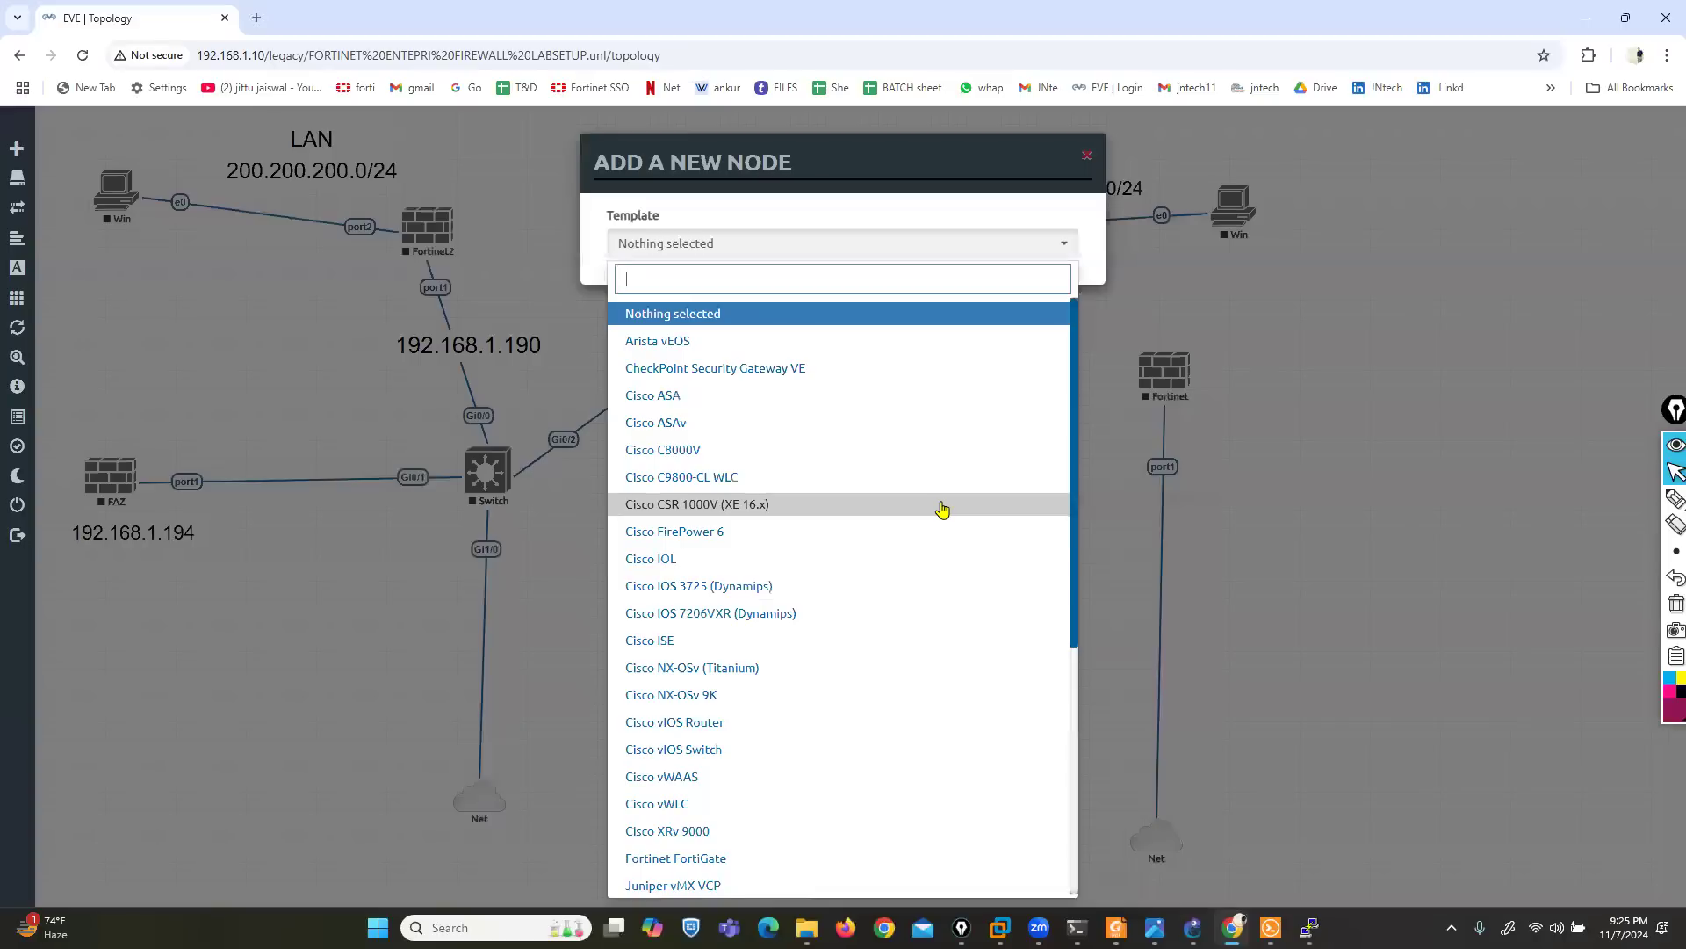
pyautogui.write('for')
pyautogui.click(707, 314)
# - Choose the image fortinet-FMG-v7.0.7-build0419 for the new node and add it to the topology
pyautogui.click(913, 325)
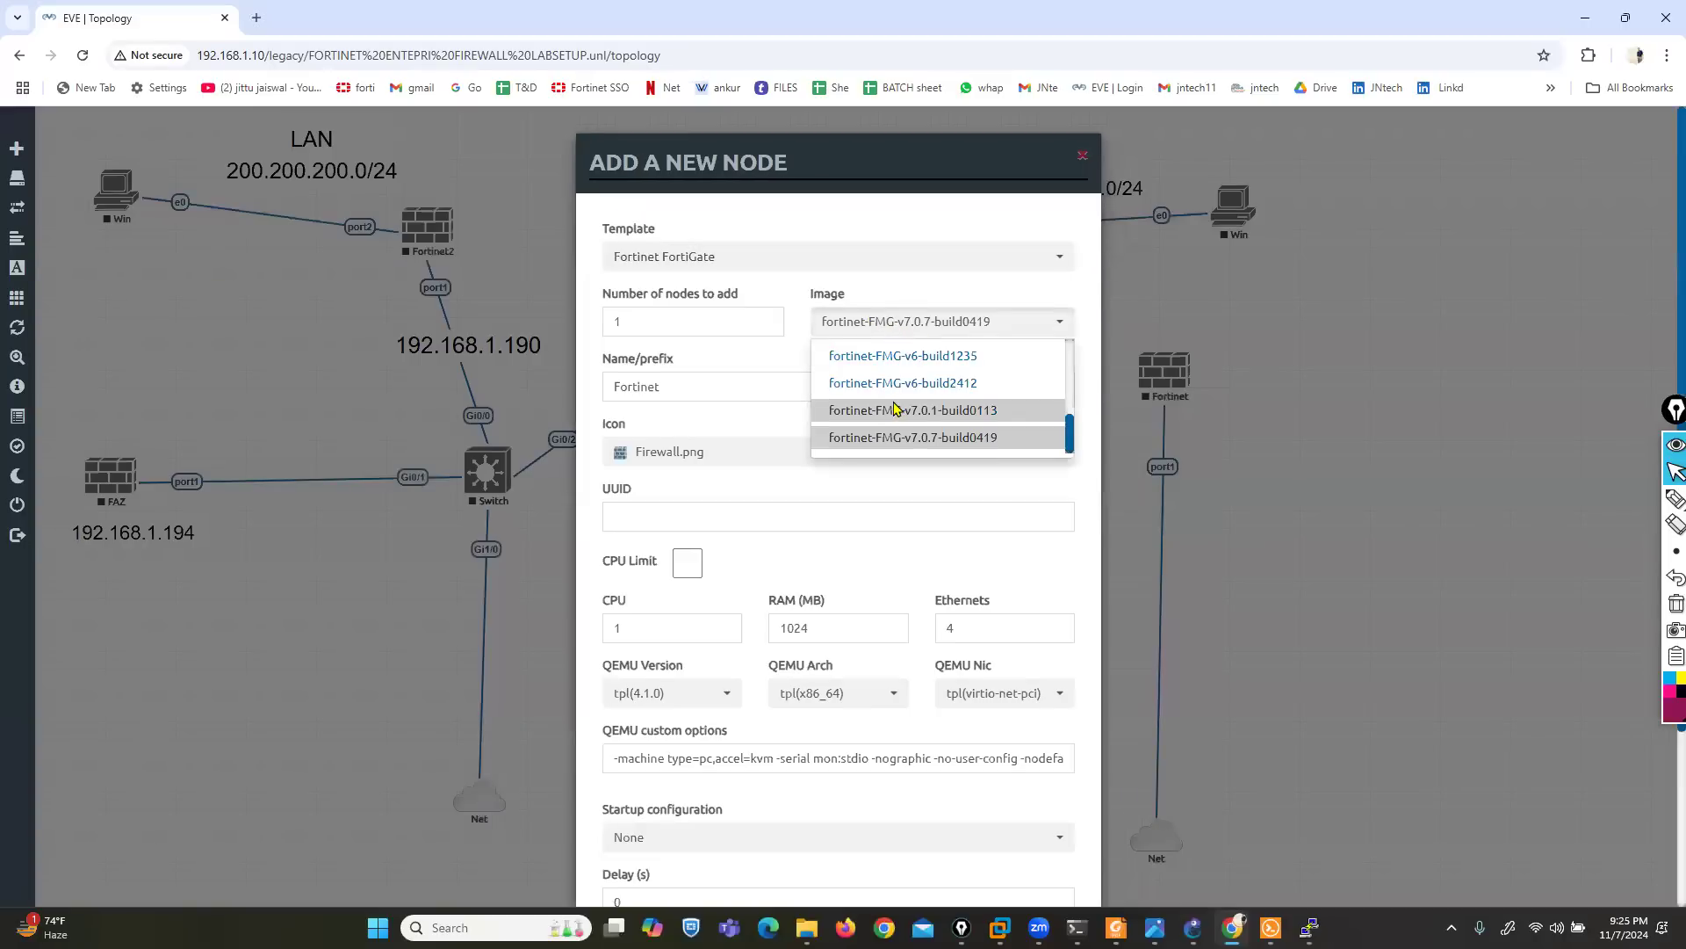
pyautogui.scroll(-2, 906, 413)
pyautogui.scroll(2, 907, 354)
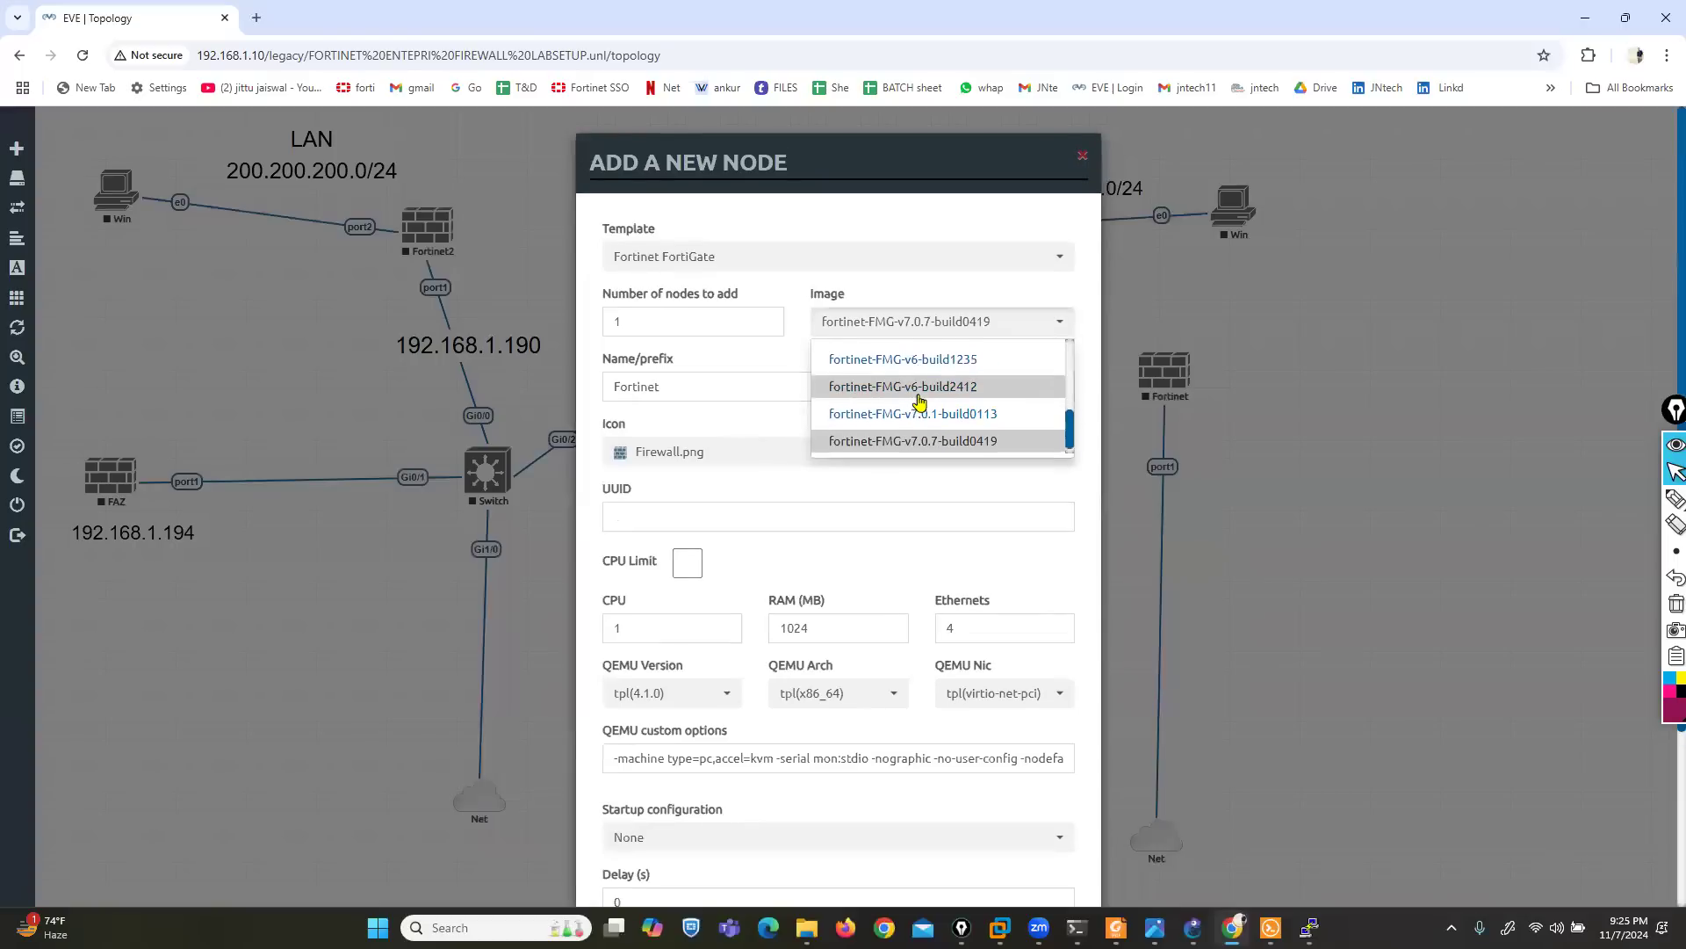
pyautogui.click(900, 438)
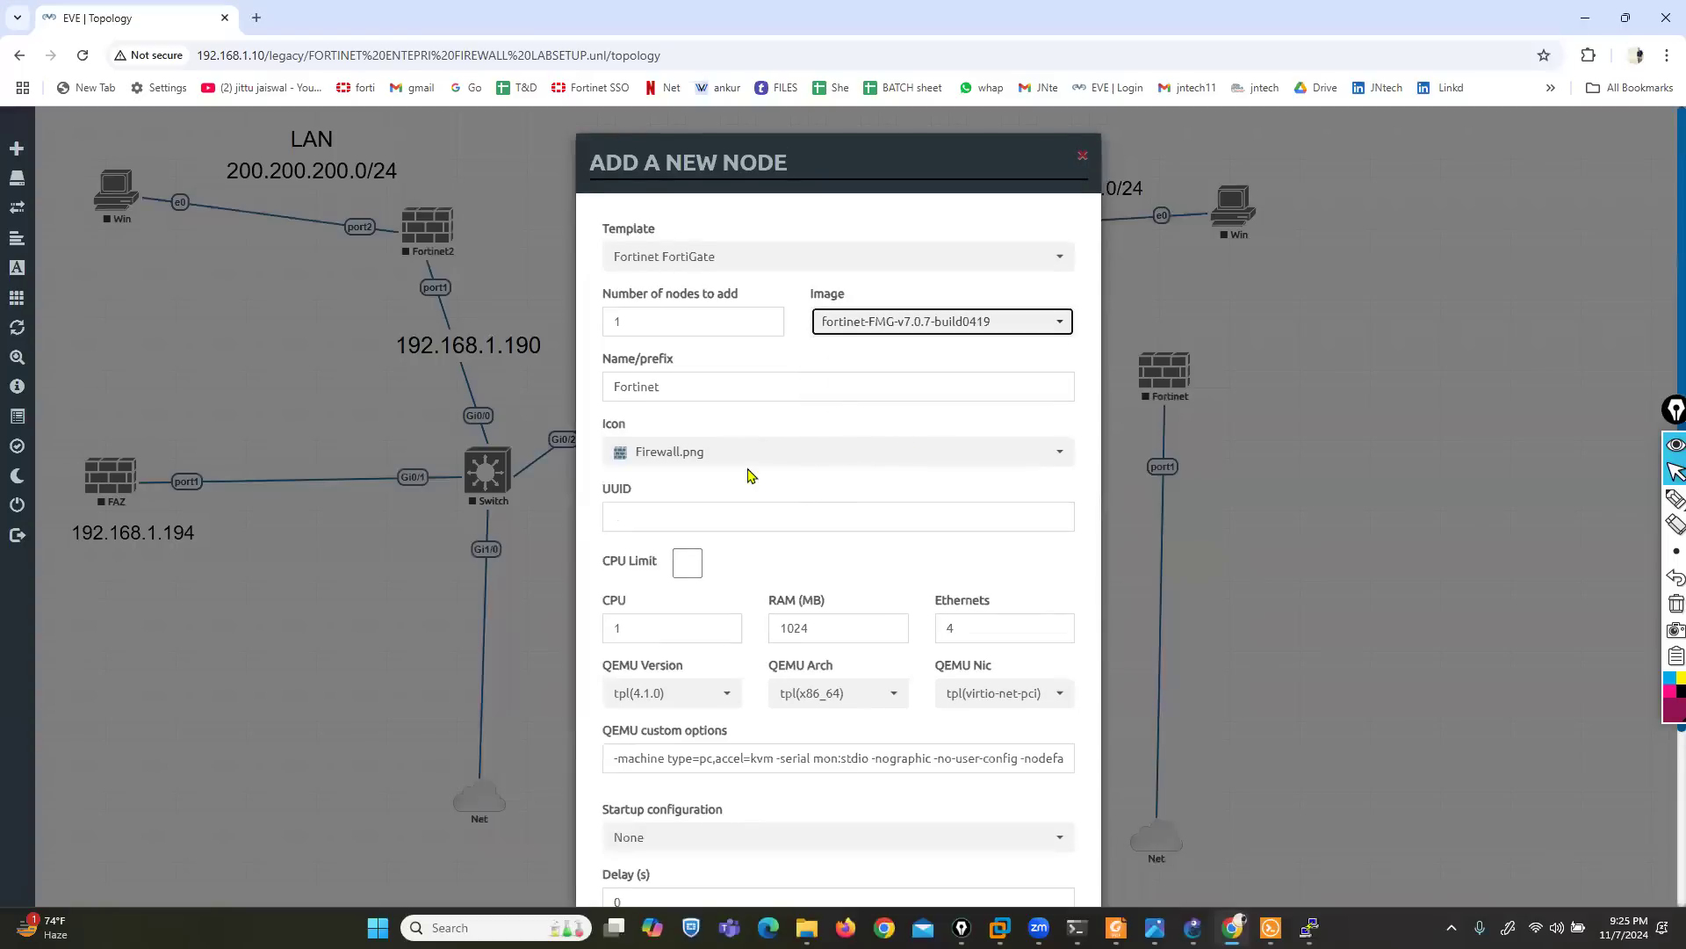
pyautogui.scroll(-3, 749, 471)
pyautogui.click(749, 851)
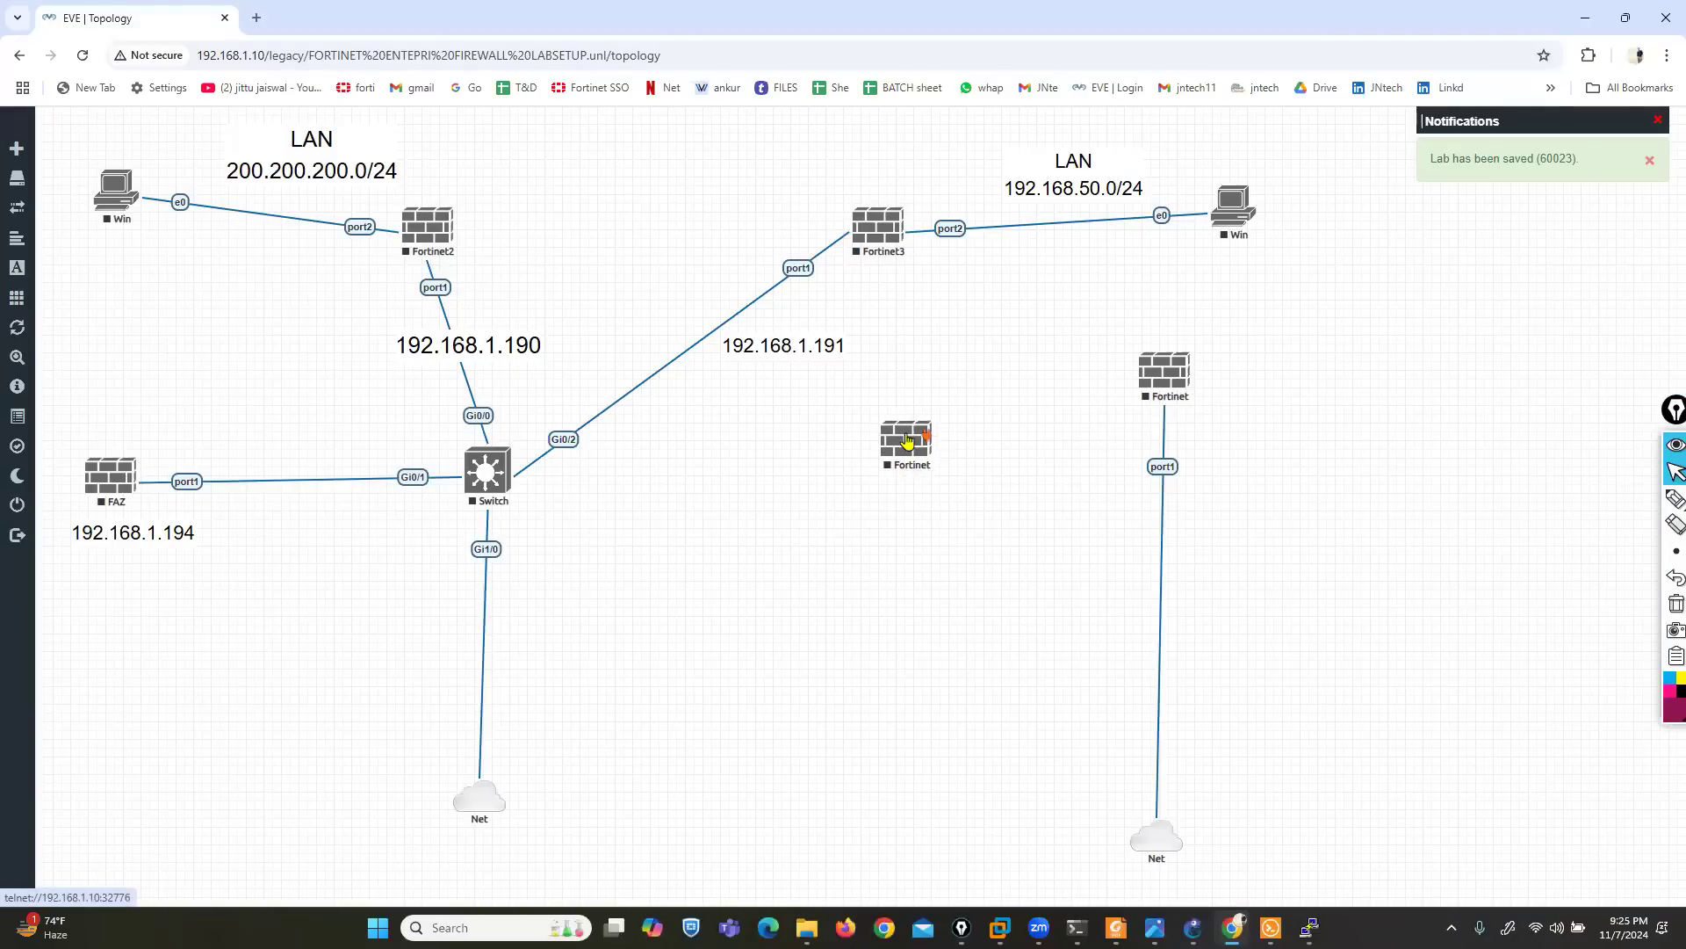
# - Edit the newly added Fortinet node and change its name to FMG
pyautogui.rightClick(913, 449)
pyautogui.click(975, 648)
pyautogui.moveTo(694, 444); pyautogui.dragTo(501, 461)
pyautogui.write('FMG')
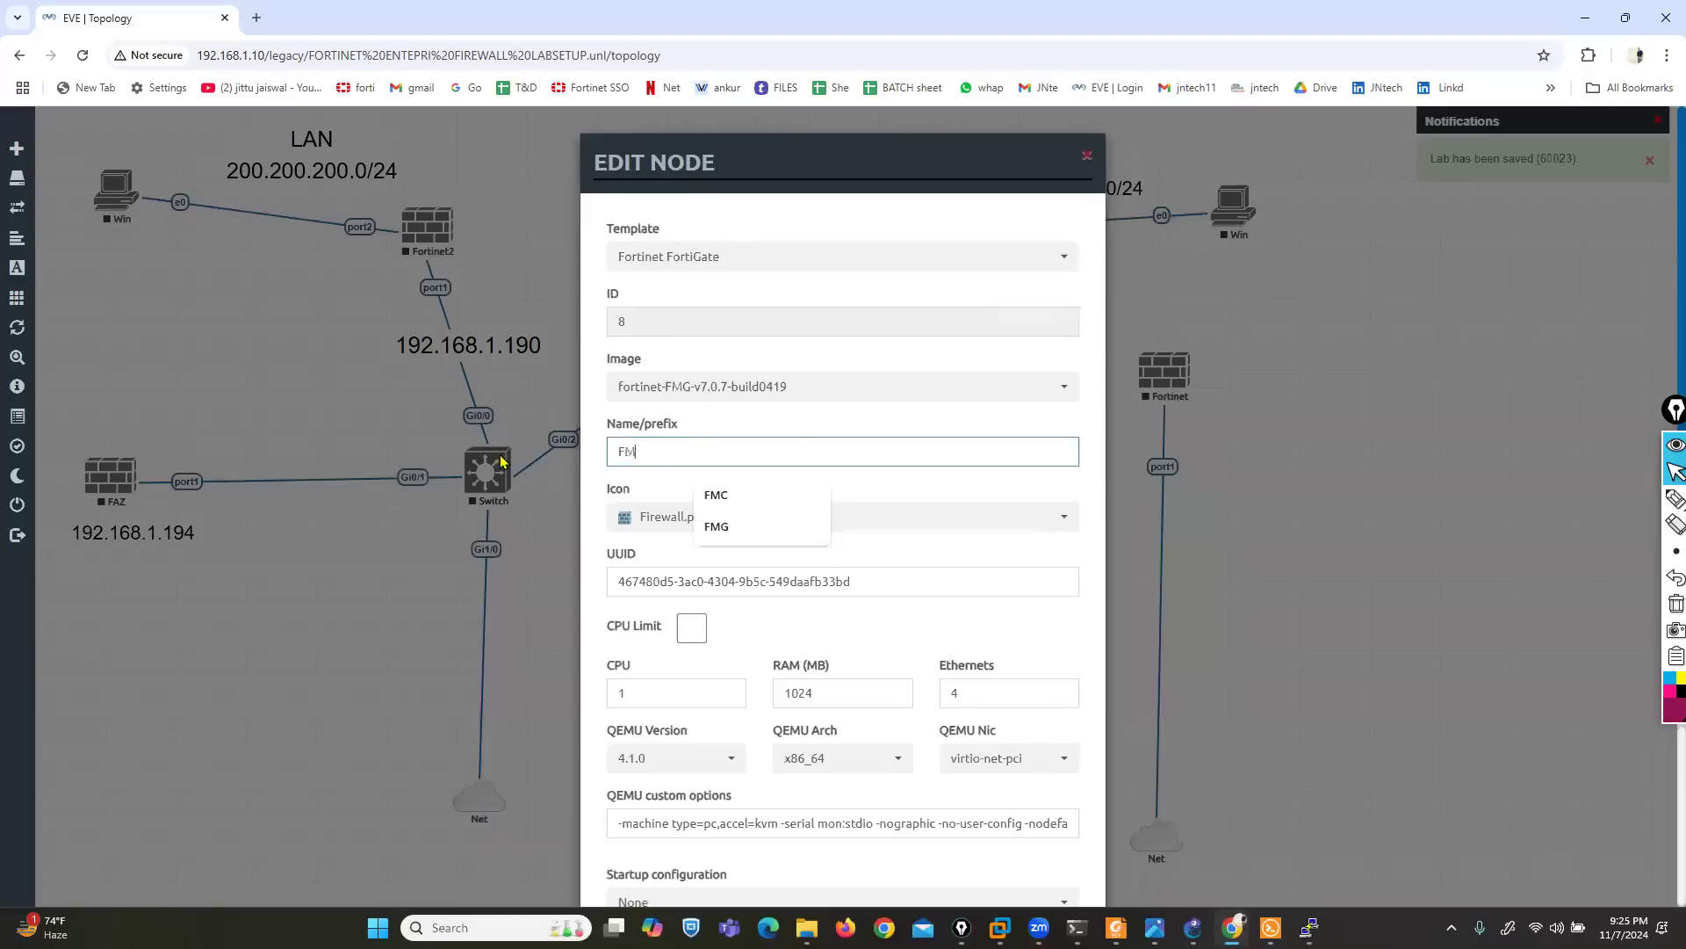
# - Set the FMG node's RAM to 4096 MB and its CPU count to 2, and save the node
pyautogui.scroll(-2, 793, 903)
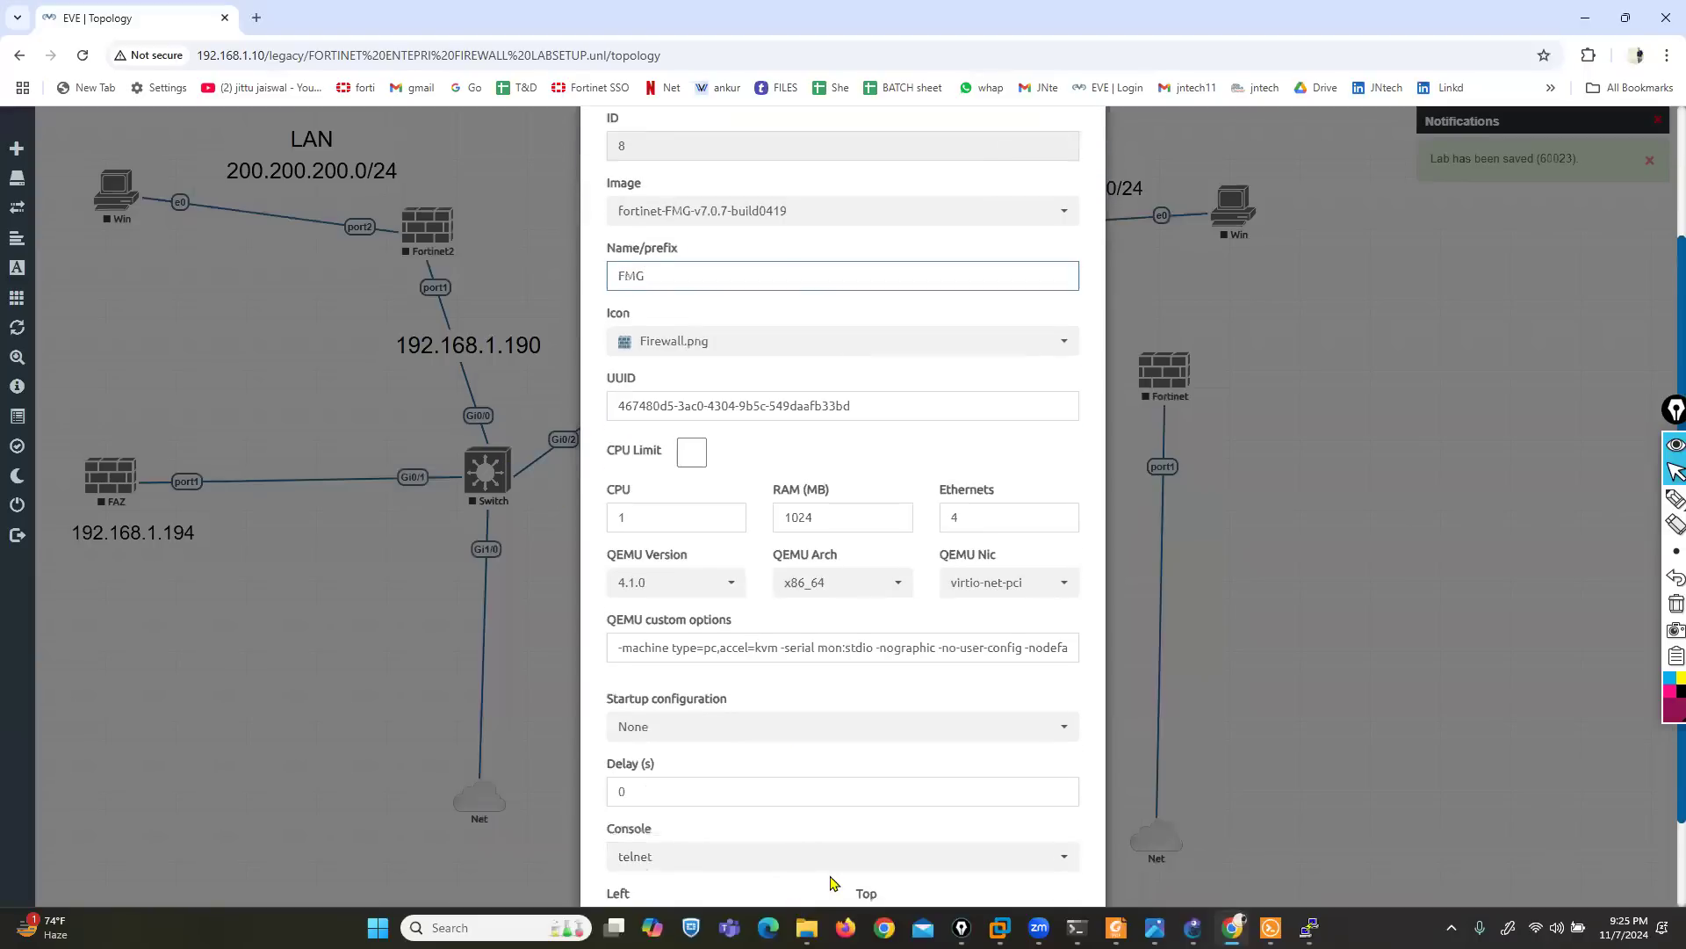
pyautogui.scroll(-1, 830, 876)
pyautogui.moveTo(830, 403); pyautogui.dragTo(717, 405)
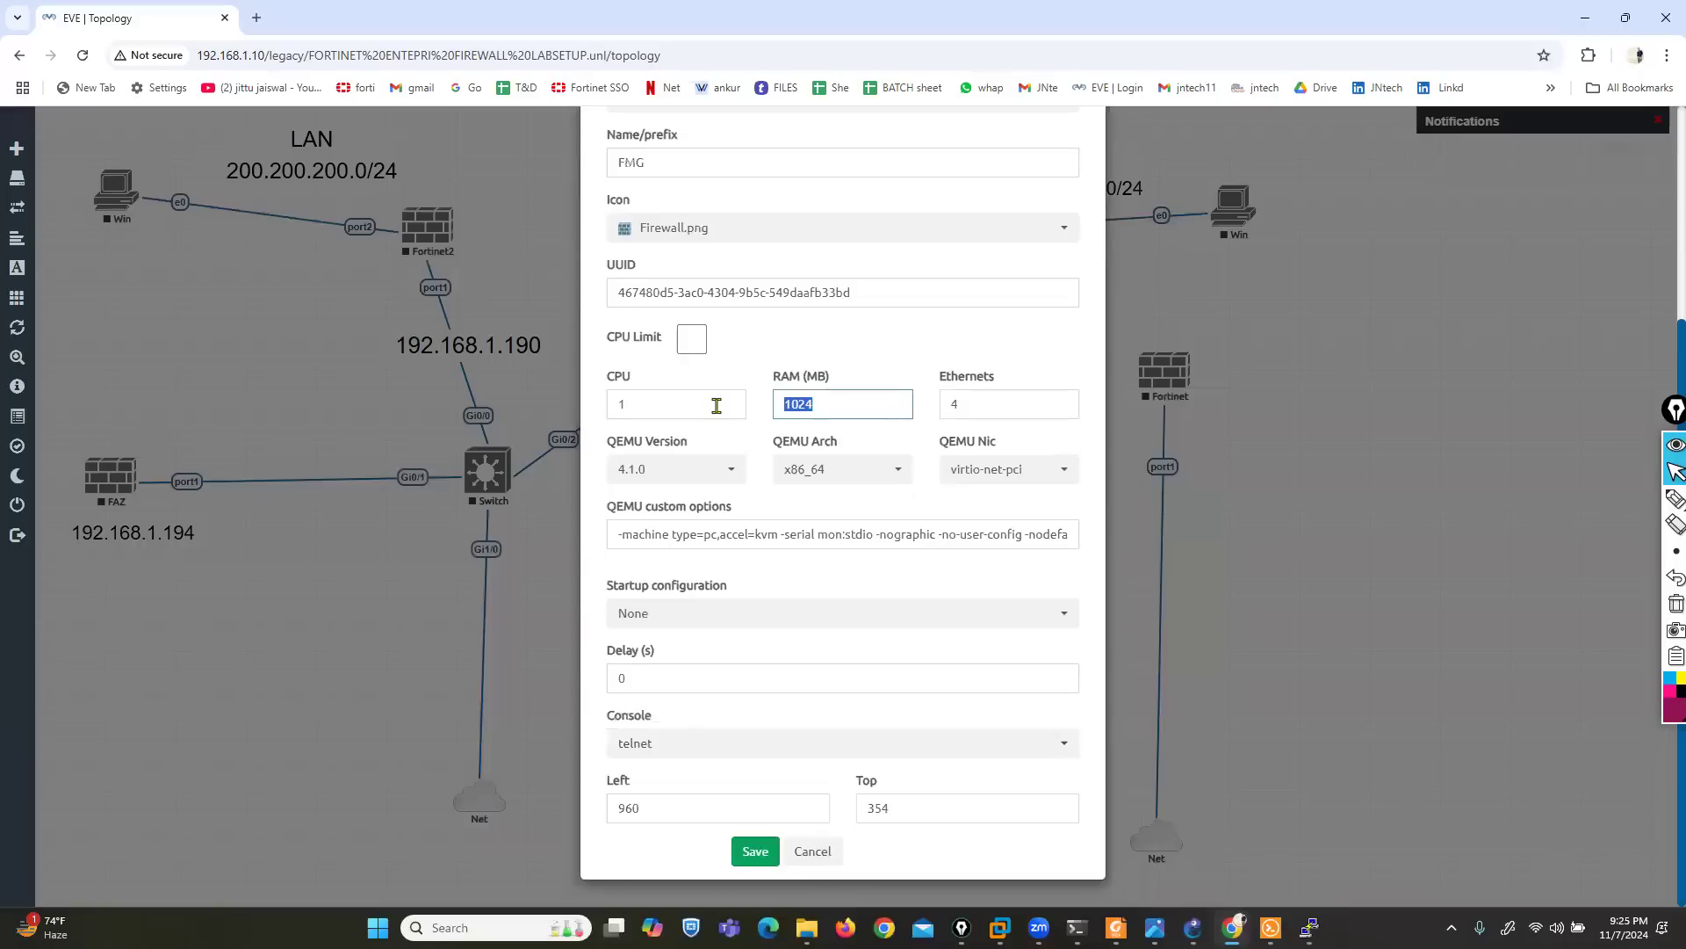
pyautogui.write('4096')
pyautogui.doubleClick(716, 405)
pyautogui.write('2')
pyautogui.click(755, 851)
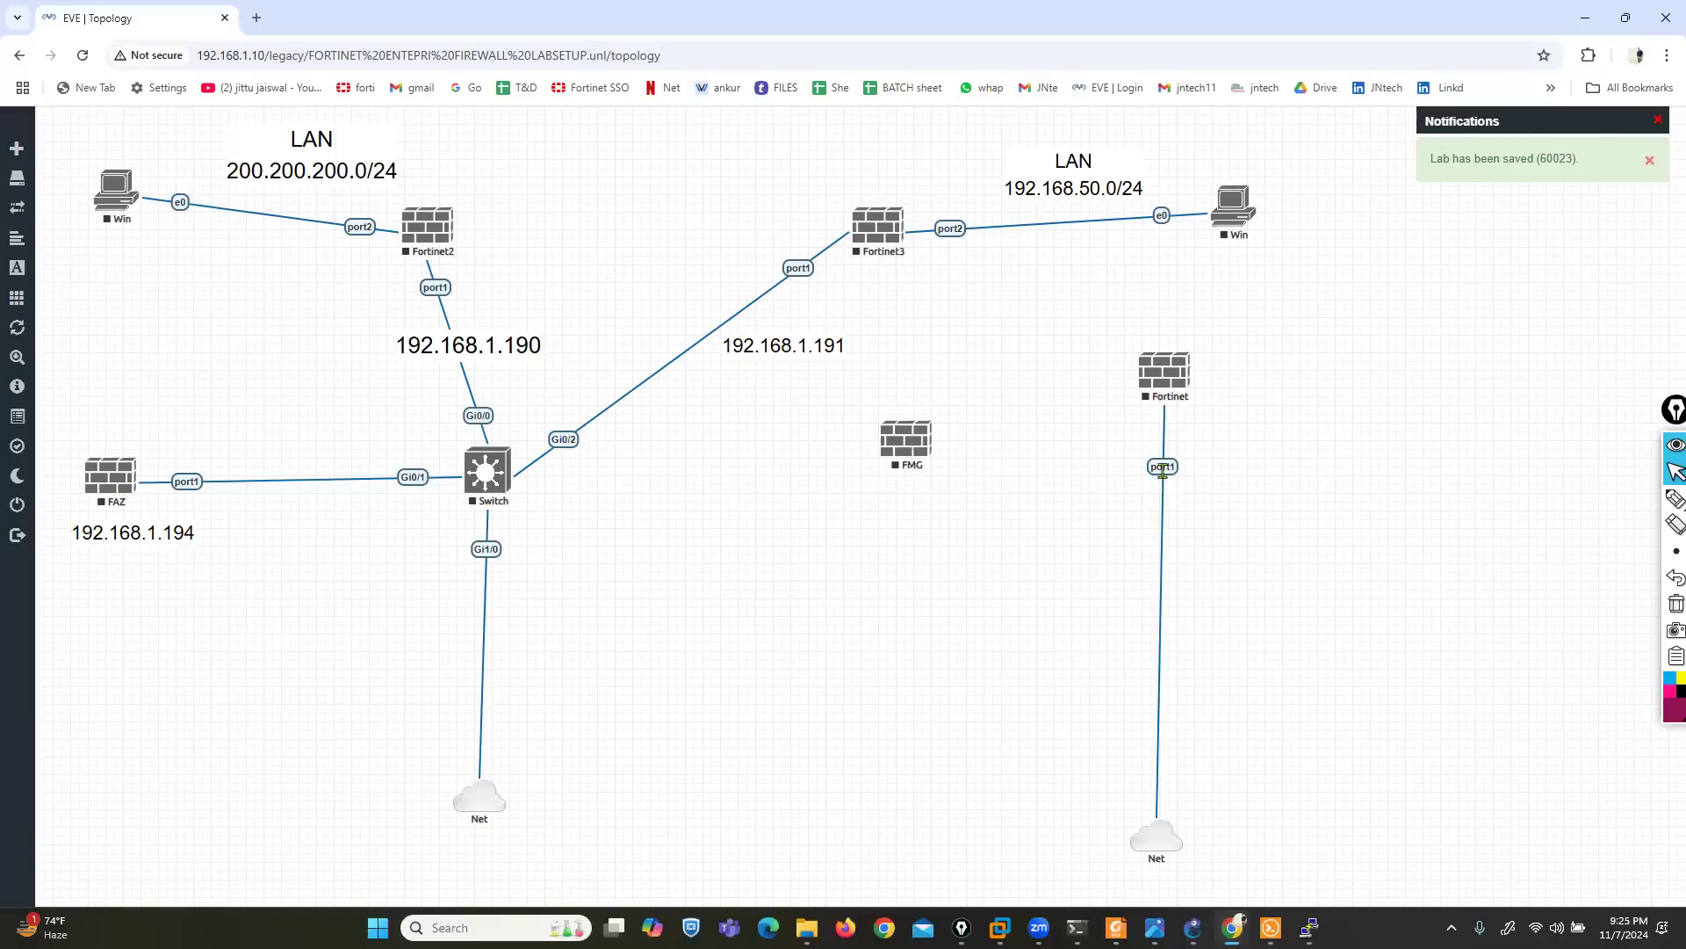
# - Delete the link between the standalone Fortinet node and its Net cloud, and connect the FMG node to that cloud instead
pyautogui.rightClick(1163, 465)
pyautogui.click(1203, 510)
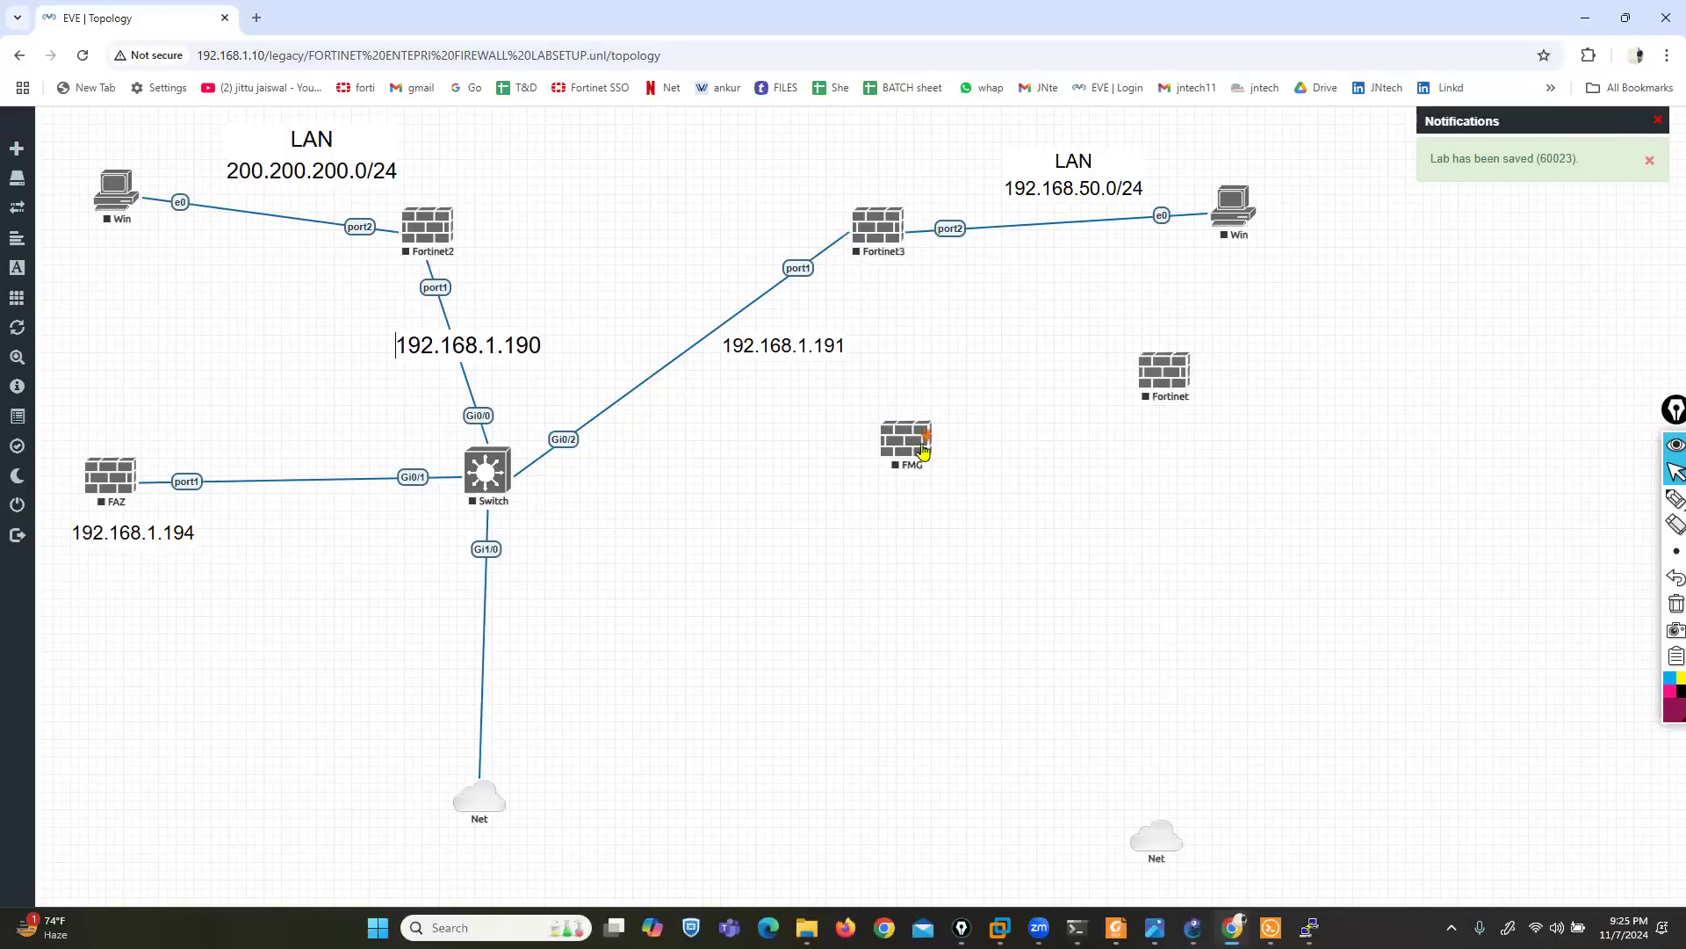
pyautogui.moveTo(933, 433); pyautogui.dragTo(1151, 834)
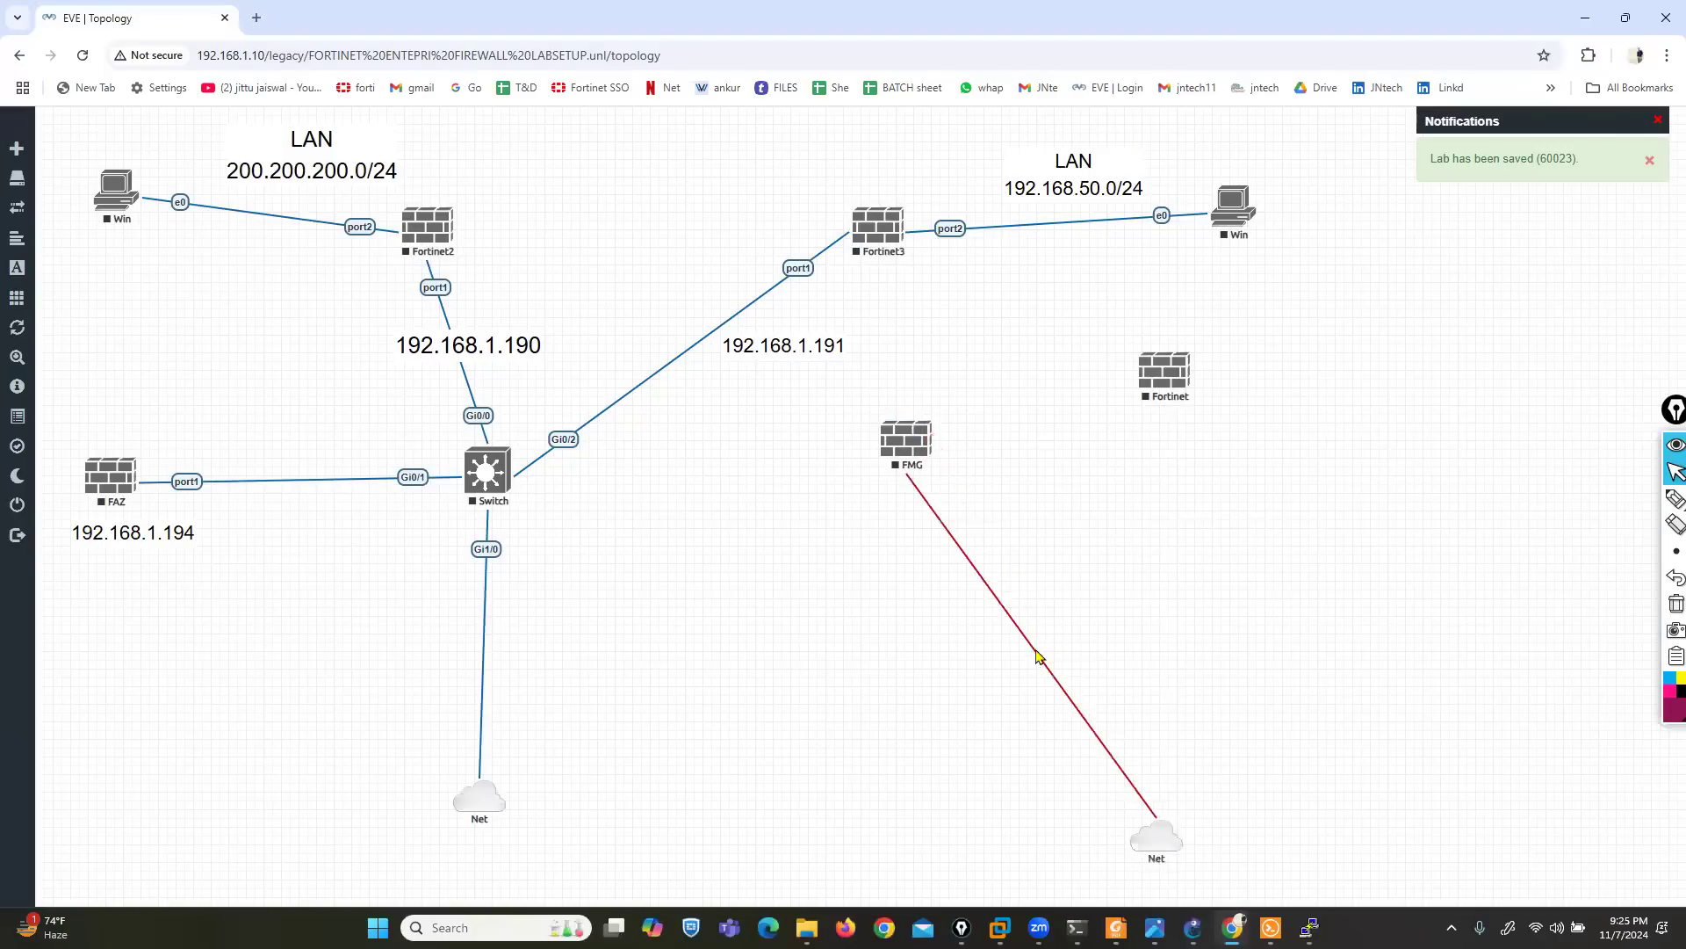
# - Try to start the FMG node in the EVE topology
pyautogui.rightClick(903, 448)
pyautogui.click(867, 524)
pyautogui.click(878, 520)
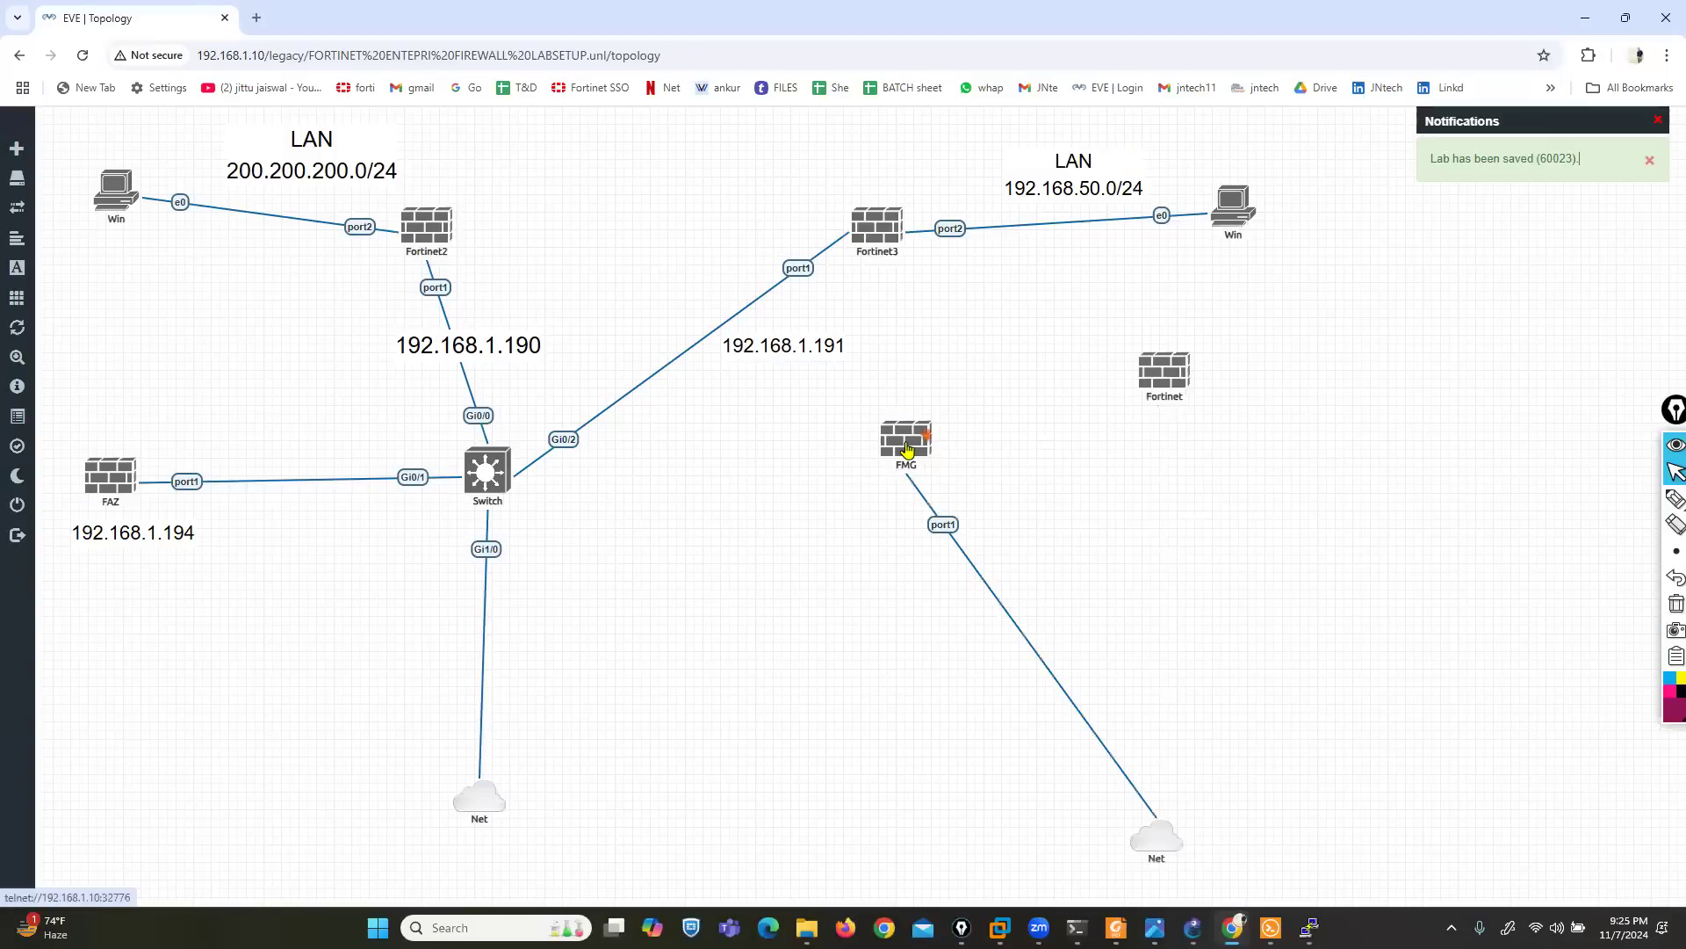
pyautogui.rightClick(910, 445)
pyautogui.click(935, 484)
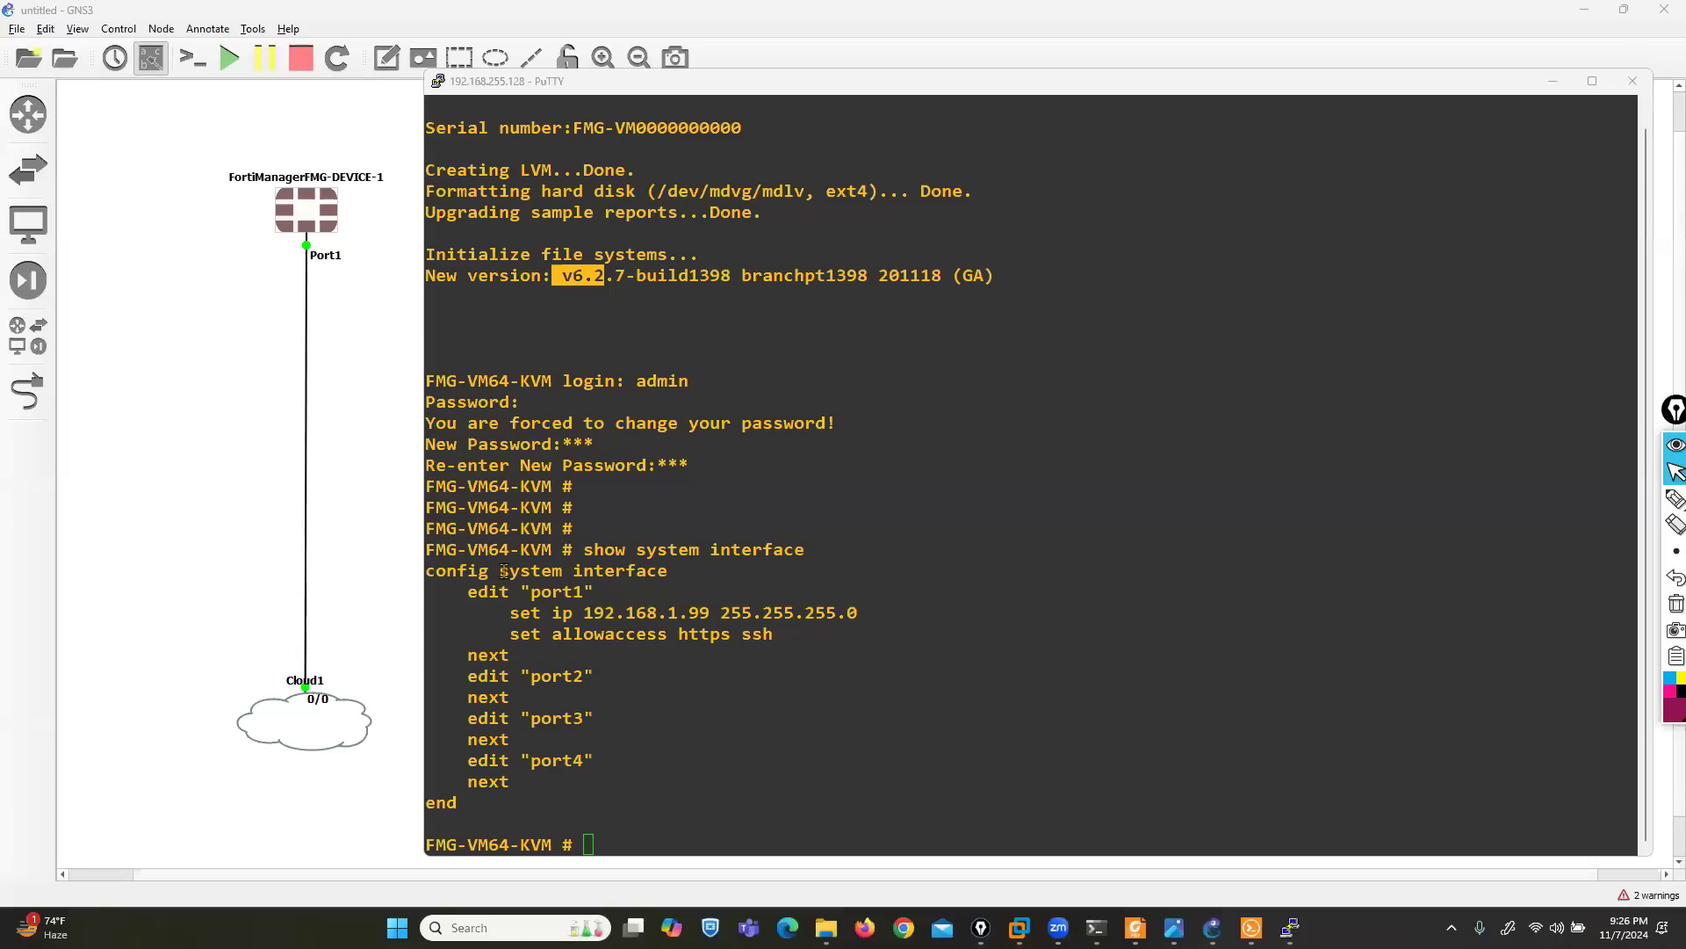
# - Back in the PuTTY console, enter port1's configuration with the commands "config system interface" and "edit port1"
pyautogui.moveTo(427, 570); pyautogui.dragTo(690, 646)
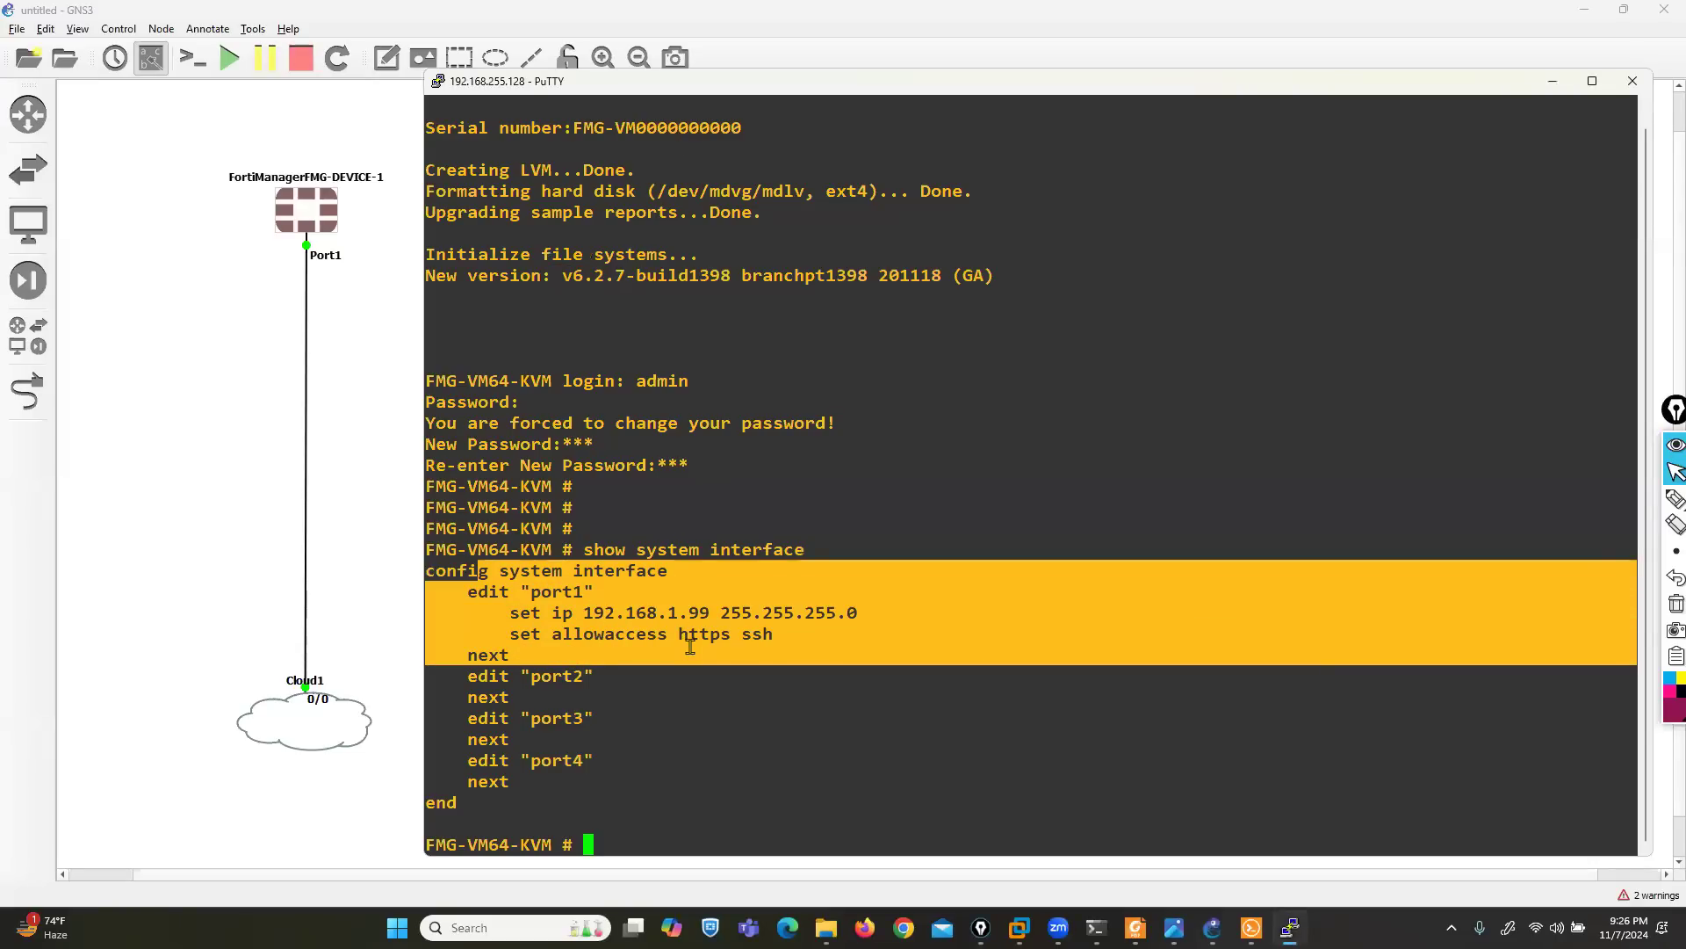
pyautogui.click(721, 638)
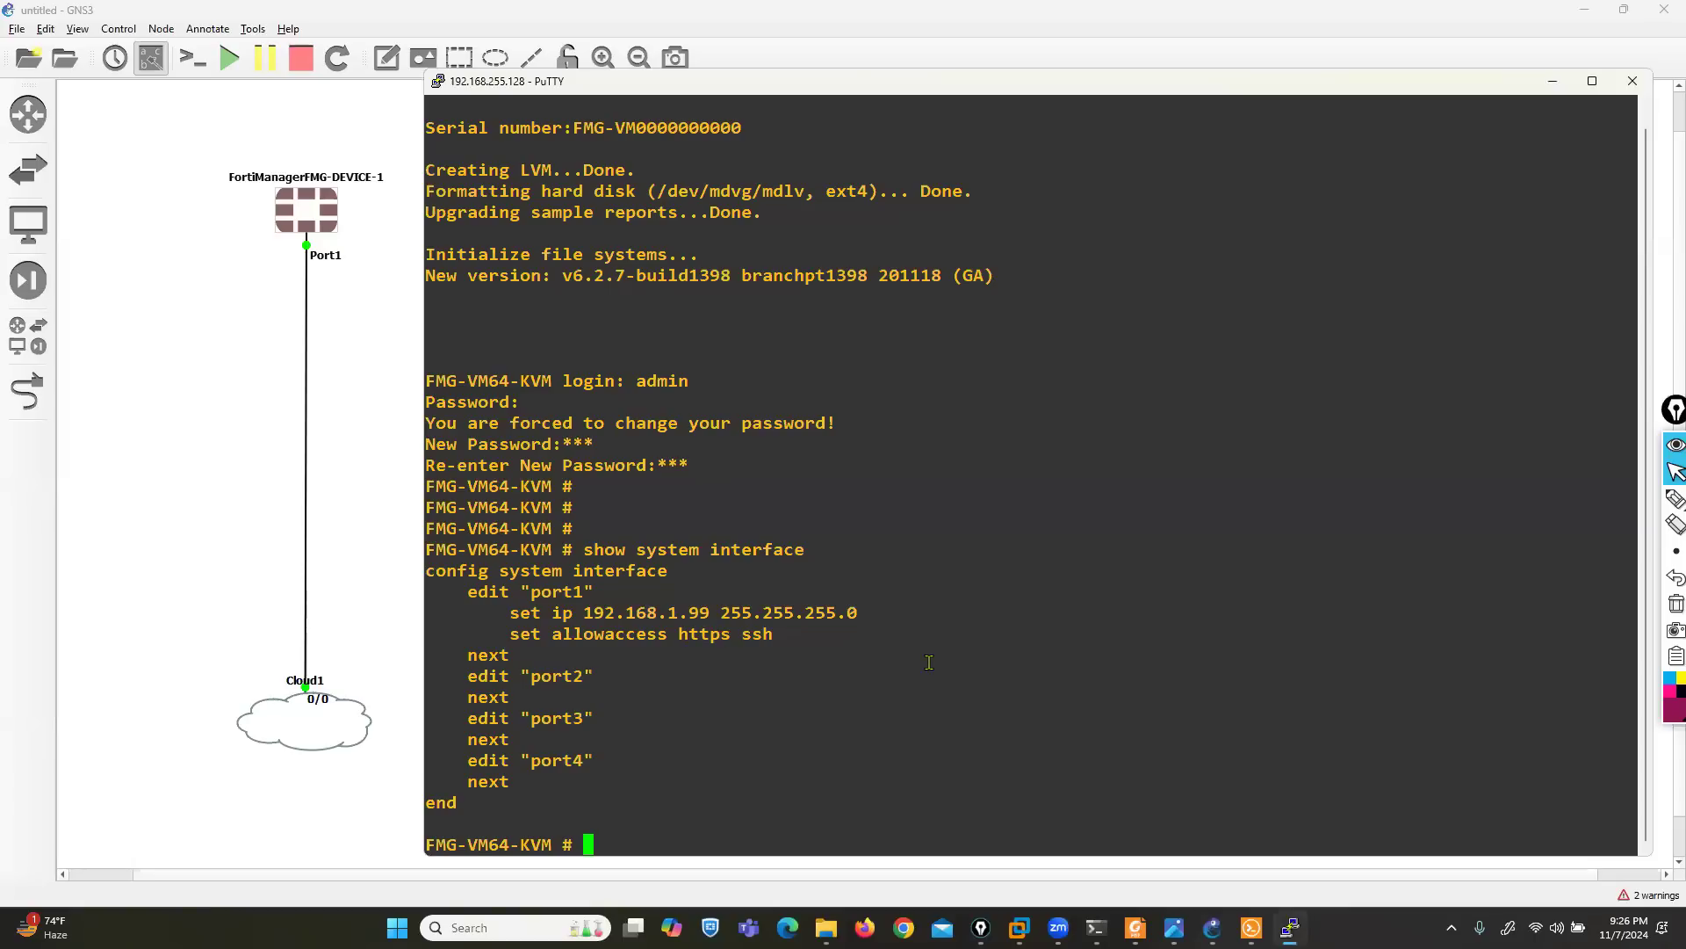
pyautogui.write('config system interface')
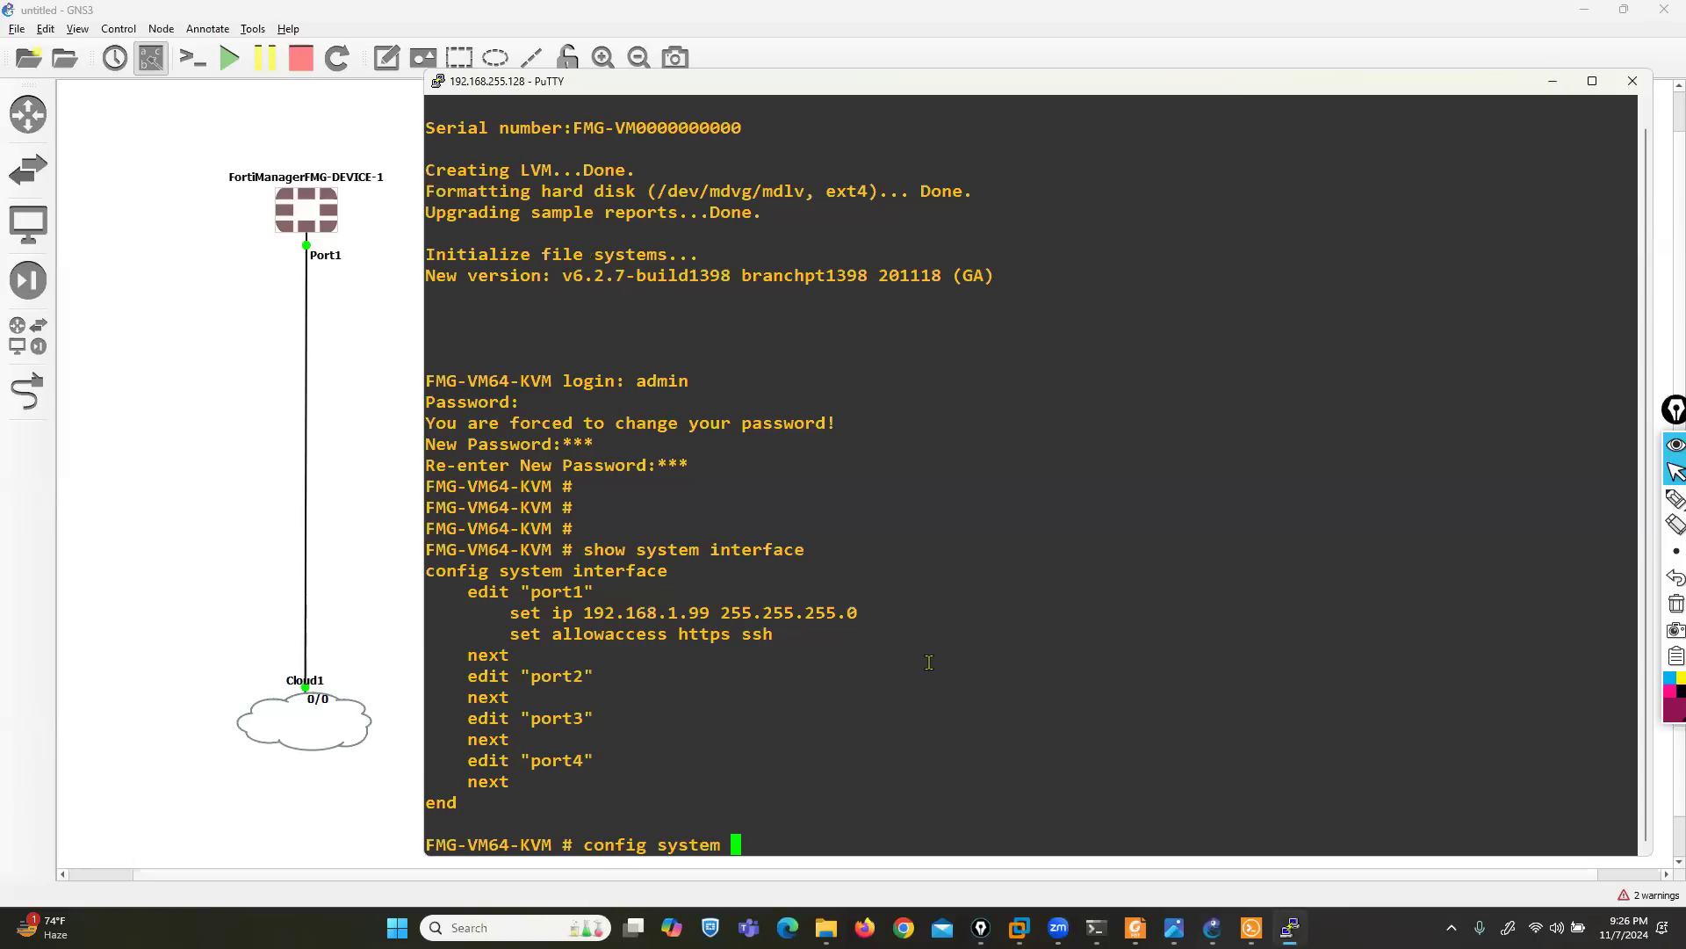
pyautogui.press('Return')
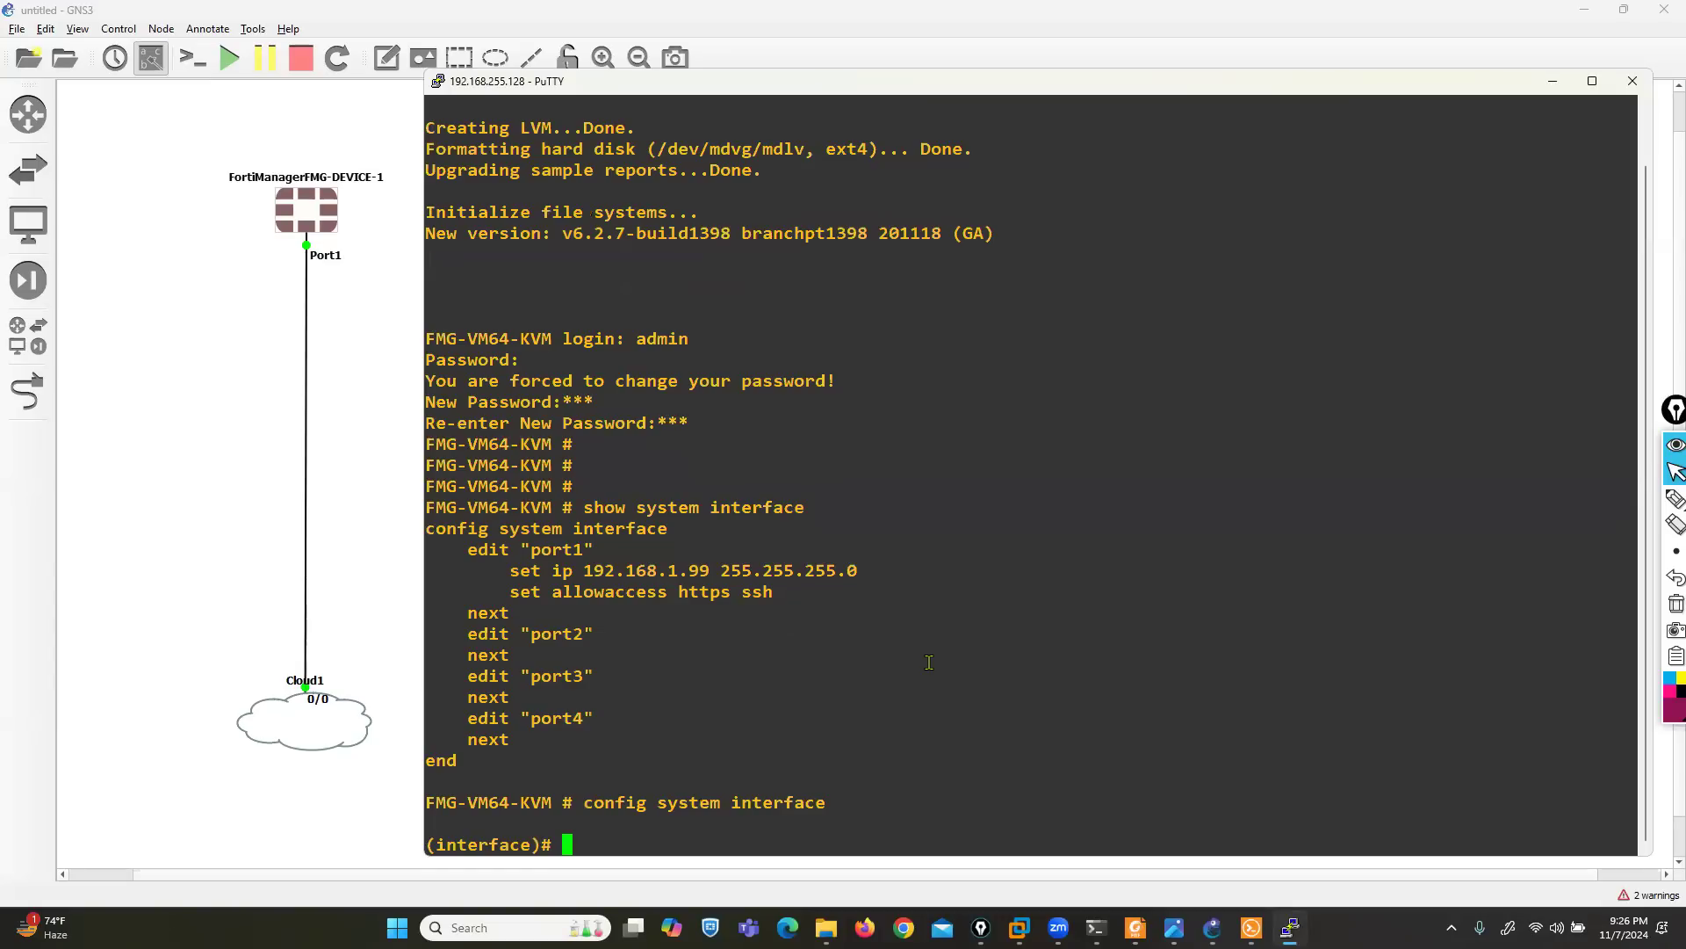
pyautogui.write('edit port1')
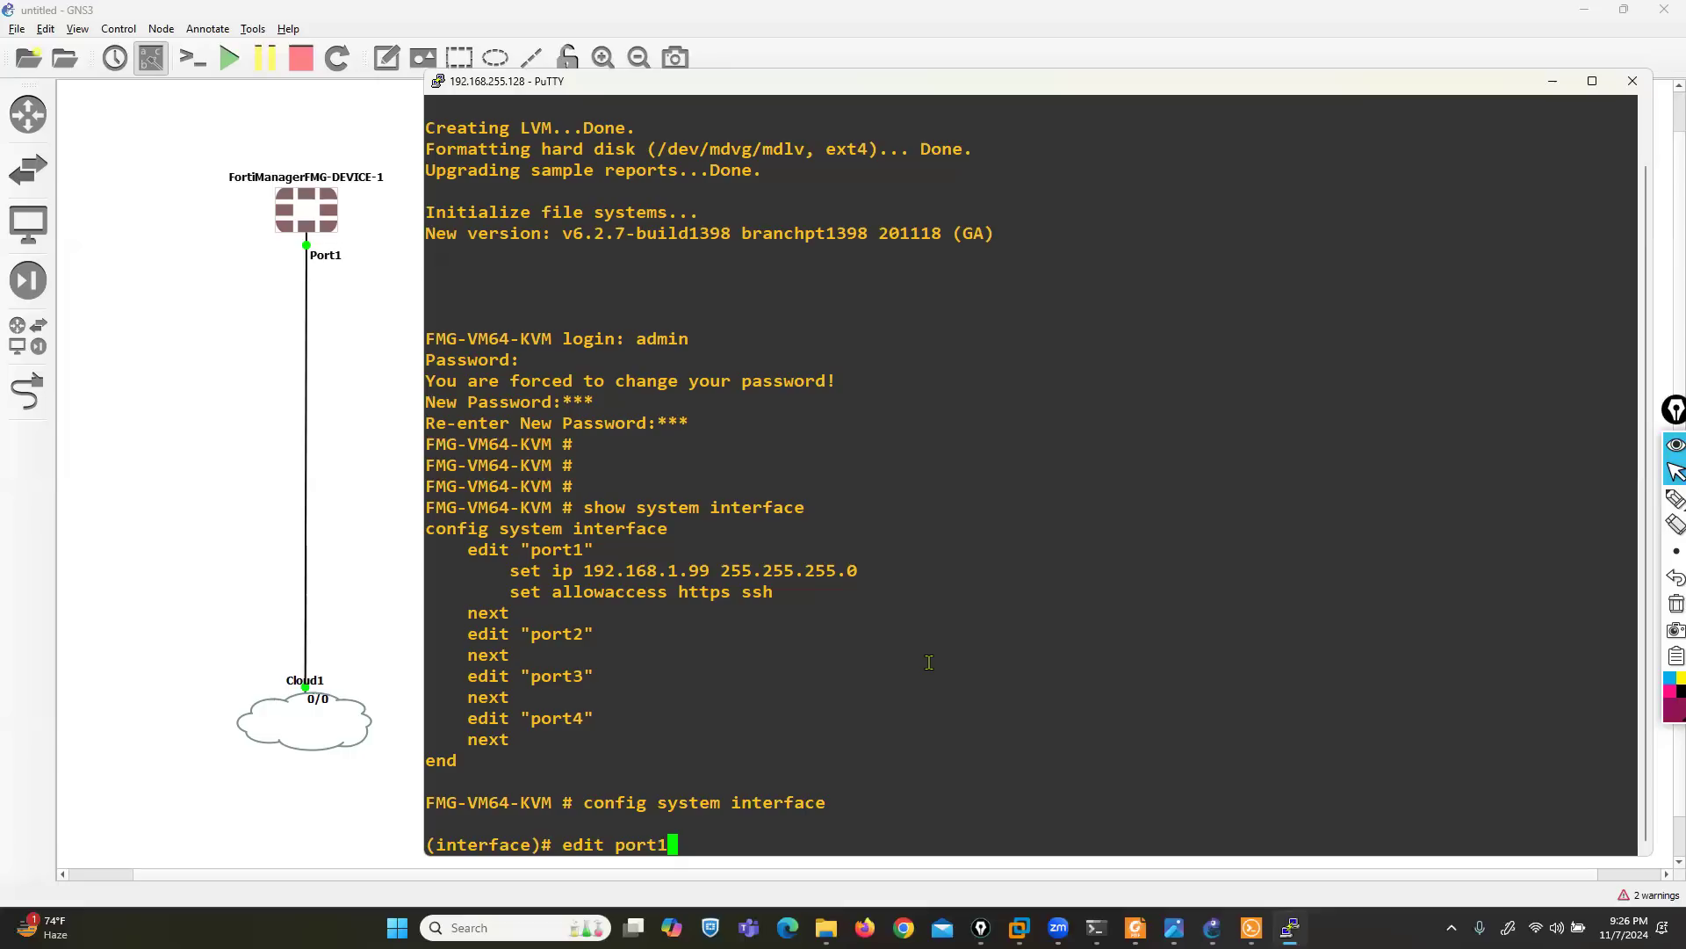
pyautogui.press('Return')
# - Set the IP address of port1 to 192.168.255.195/24
pyautogui.write('set ip ')
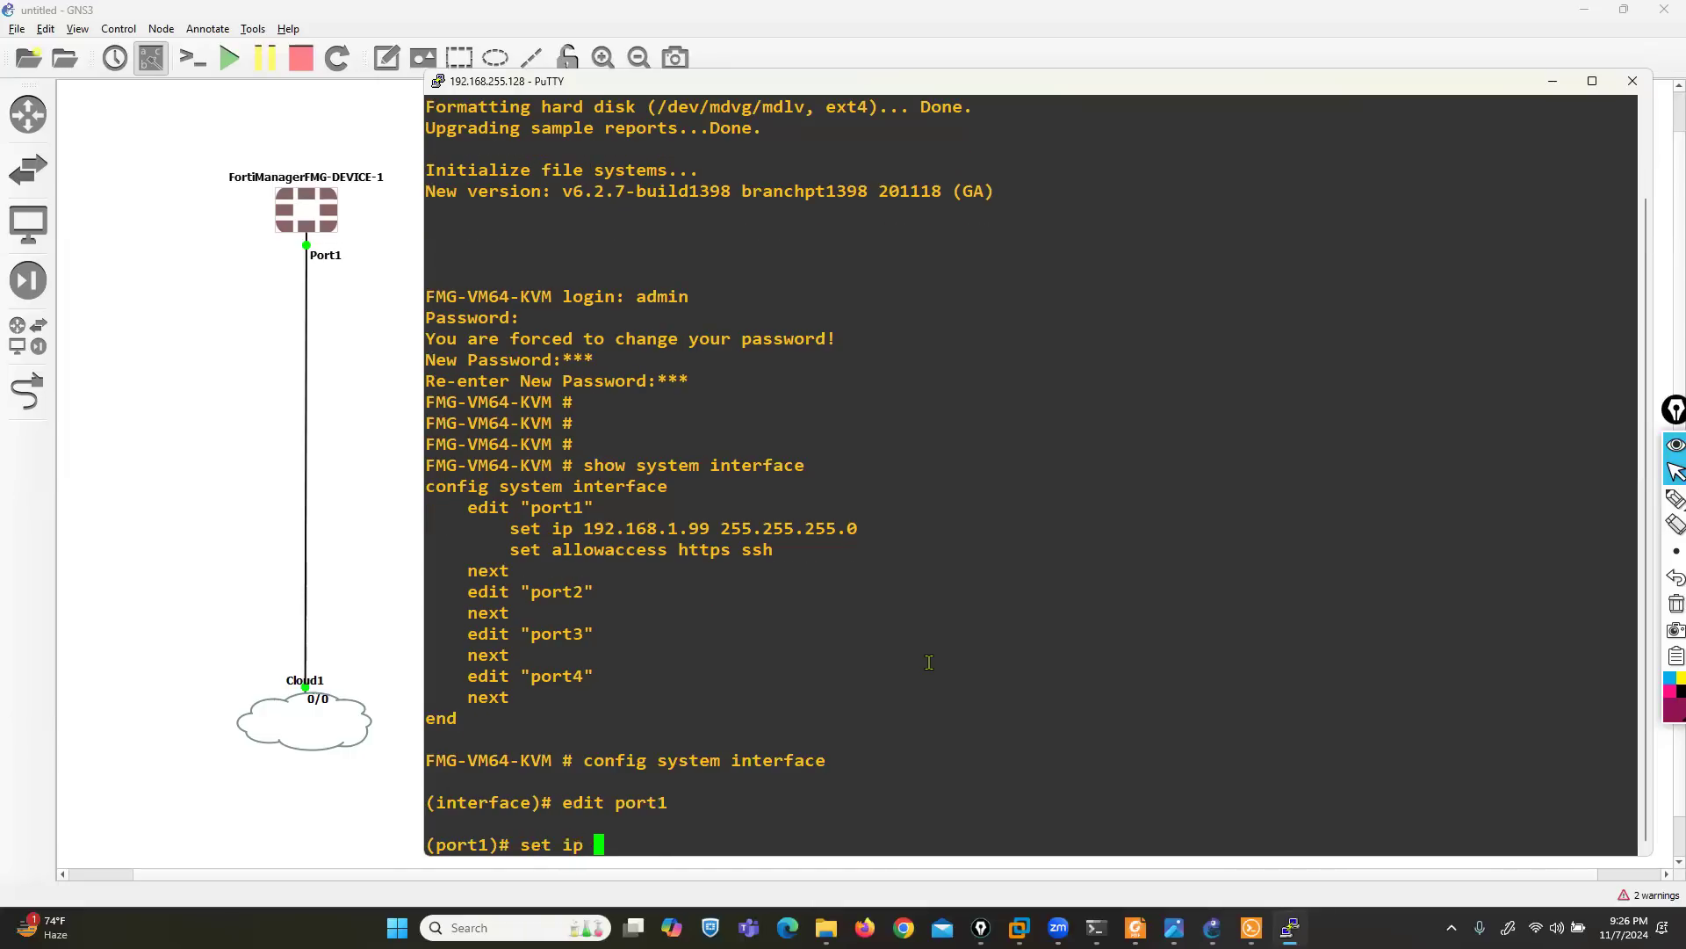
pyautogui.write('192.168.255.195')
pyautogui.write('/24')
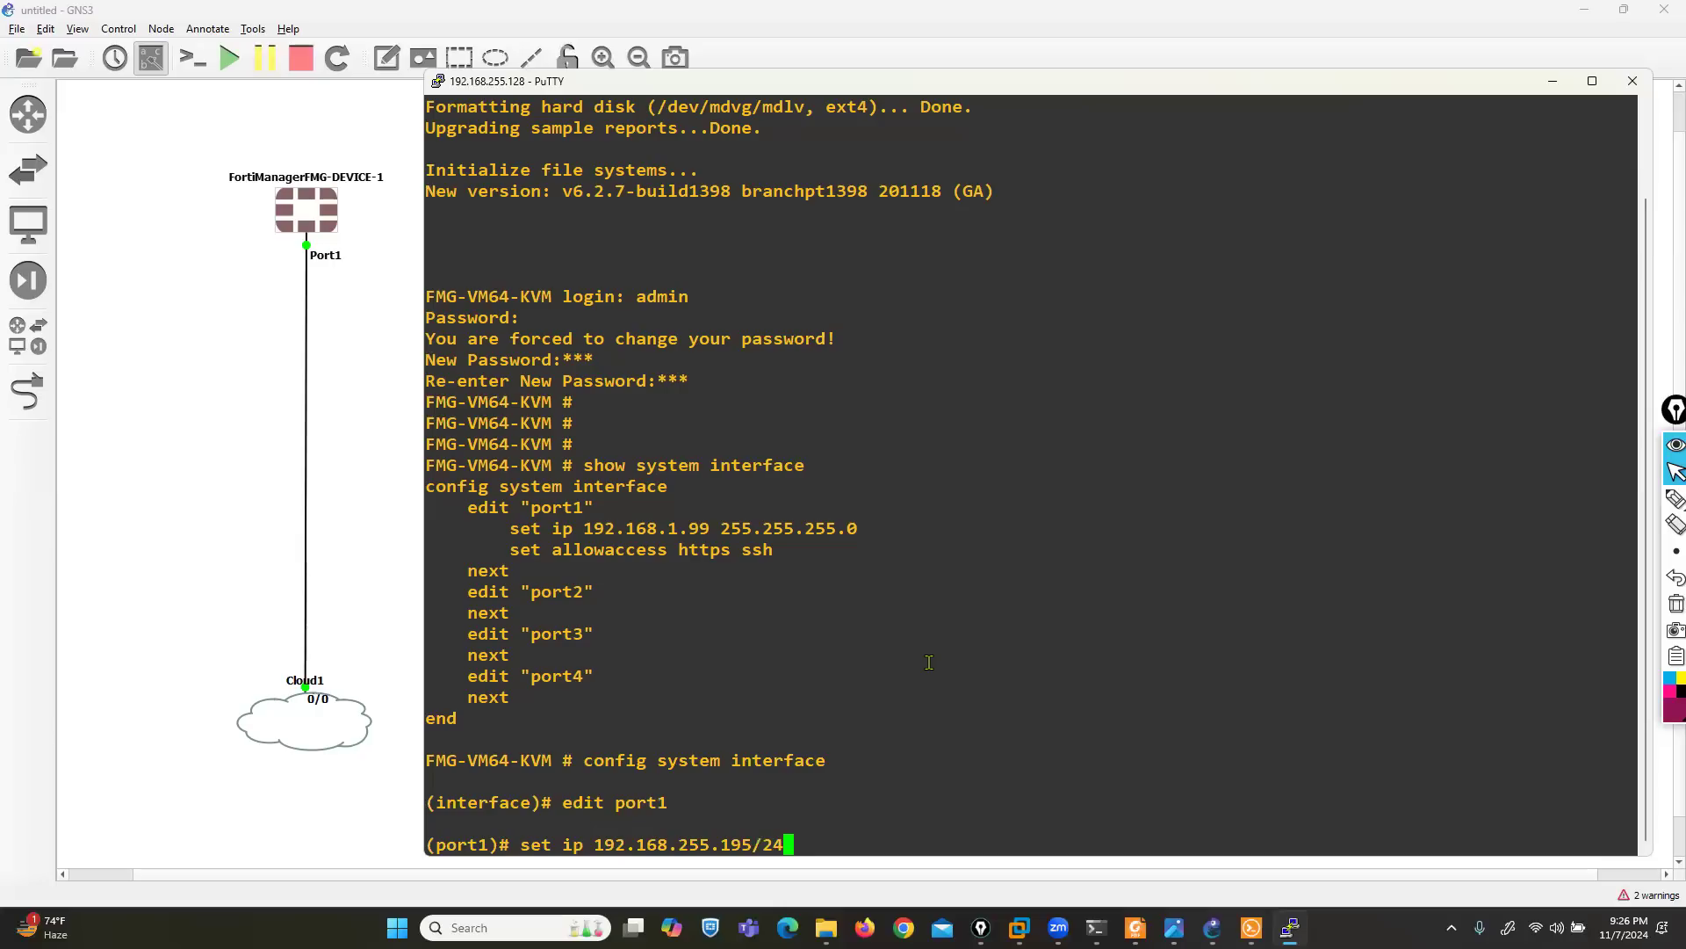
pyautogui.press('Return')
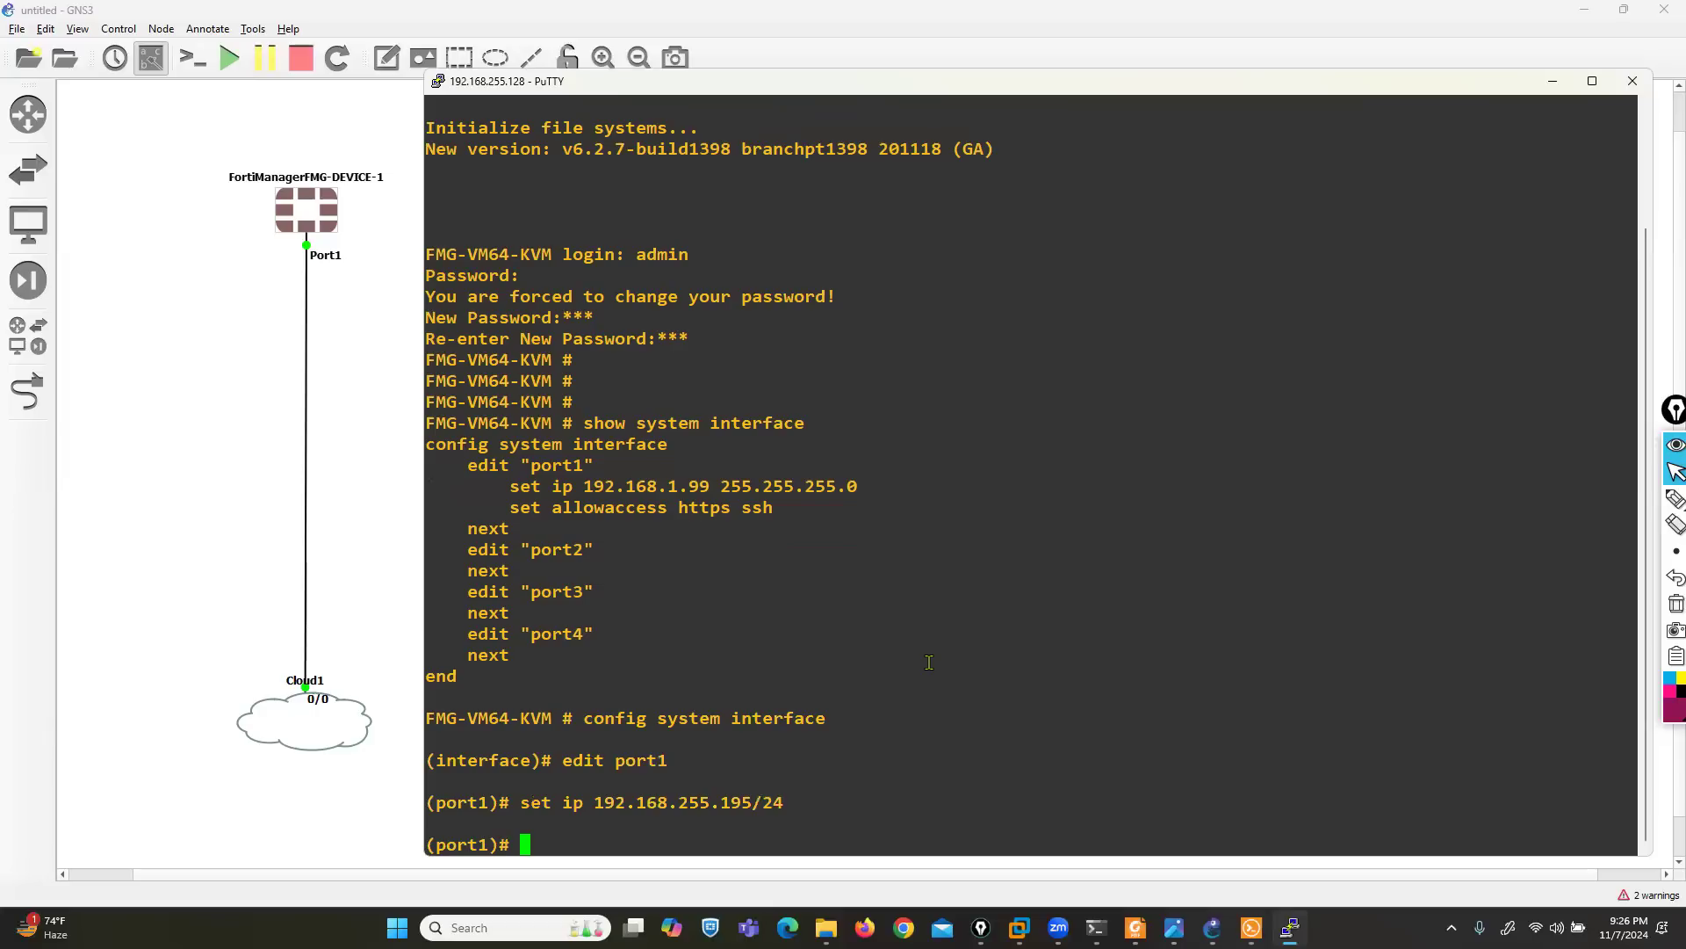
# - Allow http, https, ping and ssh access on port1, and end the interface configuration
pyautogui.write('set allowaccess http https ')
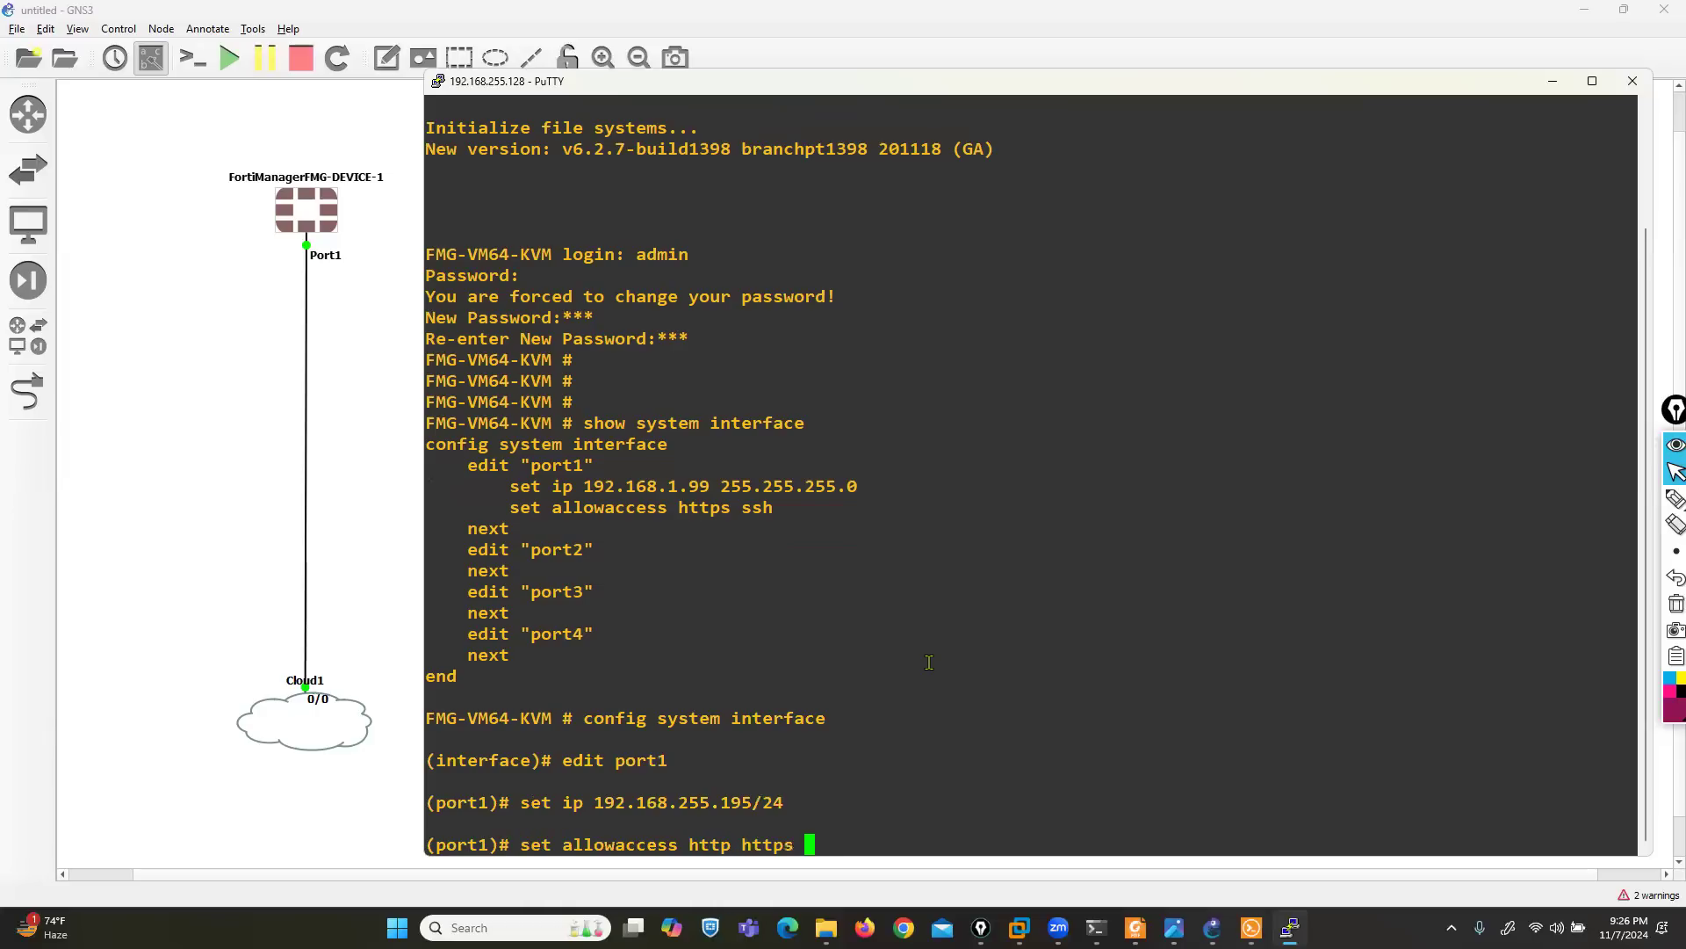
pyautogui.write('ping ssh')
pyautogui.press('Return')
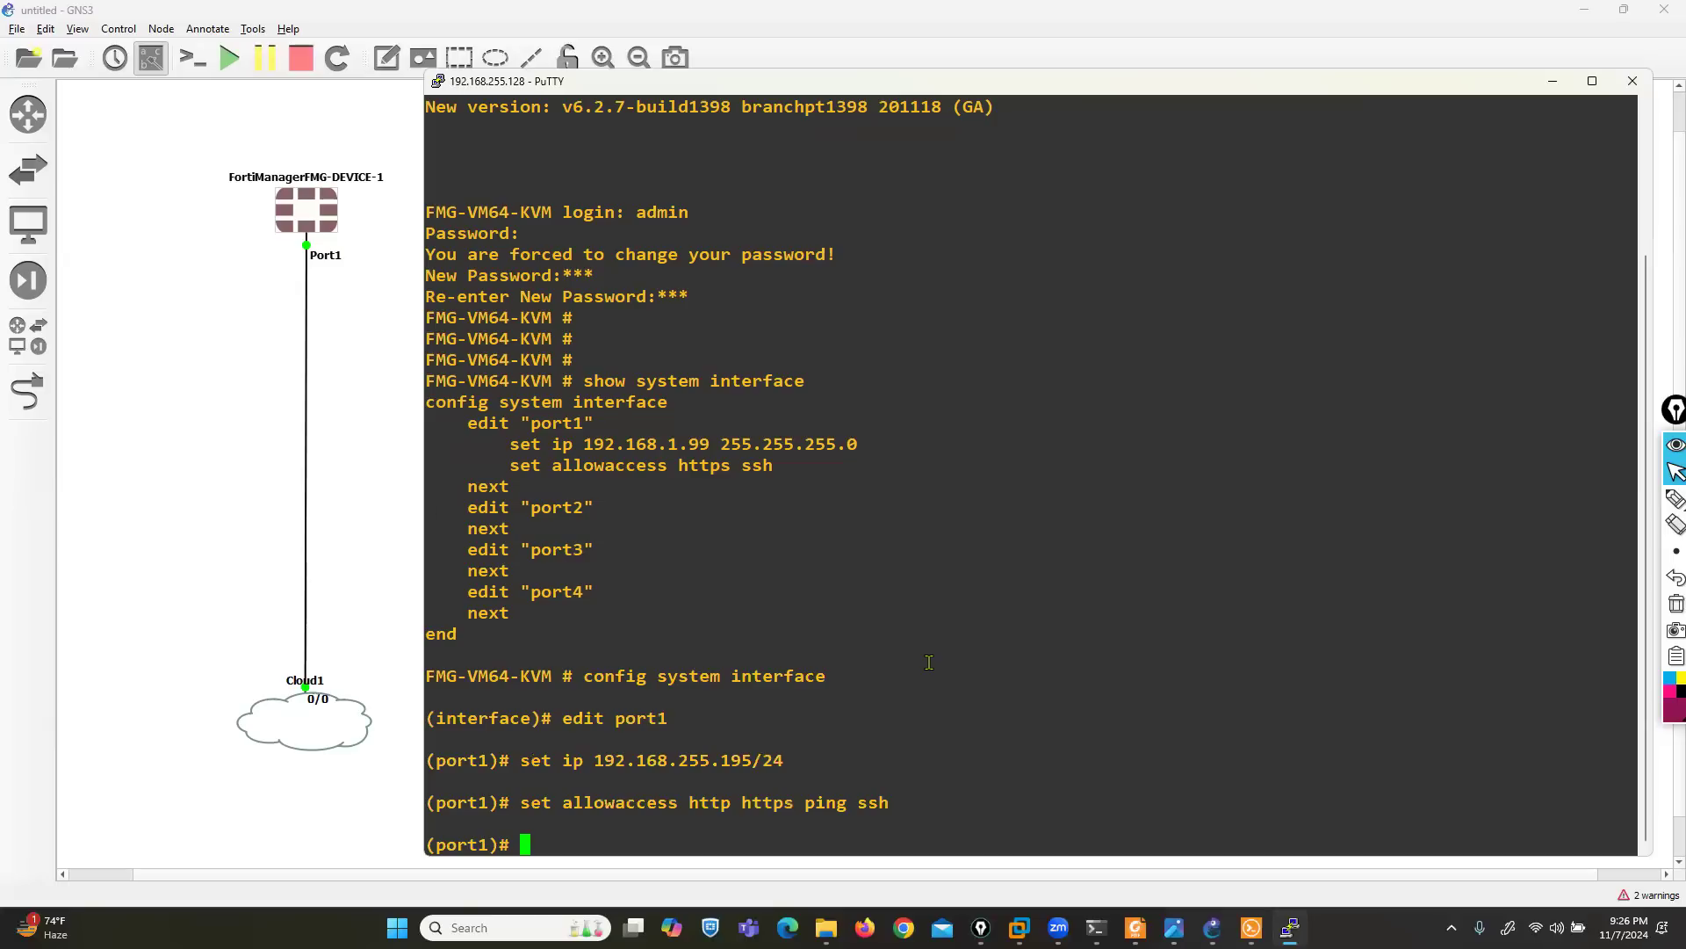
pyautogui.write('end')
pyautogui.press('Return')
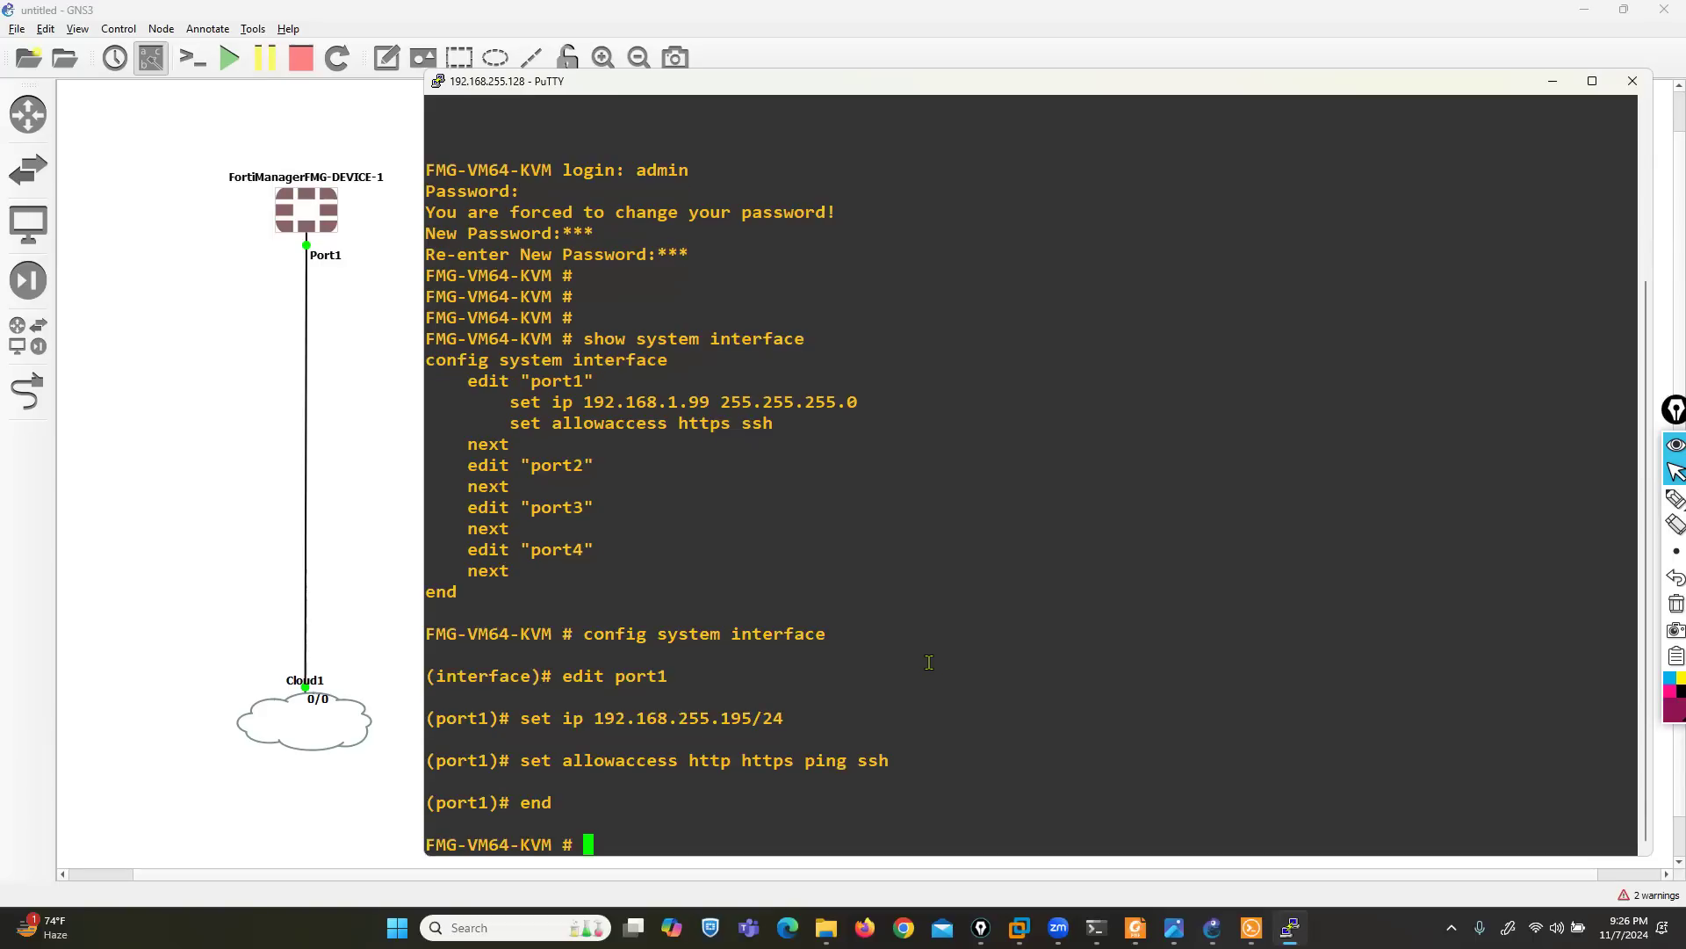
# - Show the desktop, return to GNS3 and move the PuTTY console window a little lower over the topology
pyautogui.press('super+d')
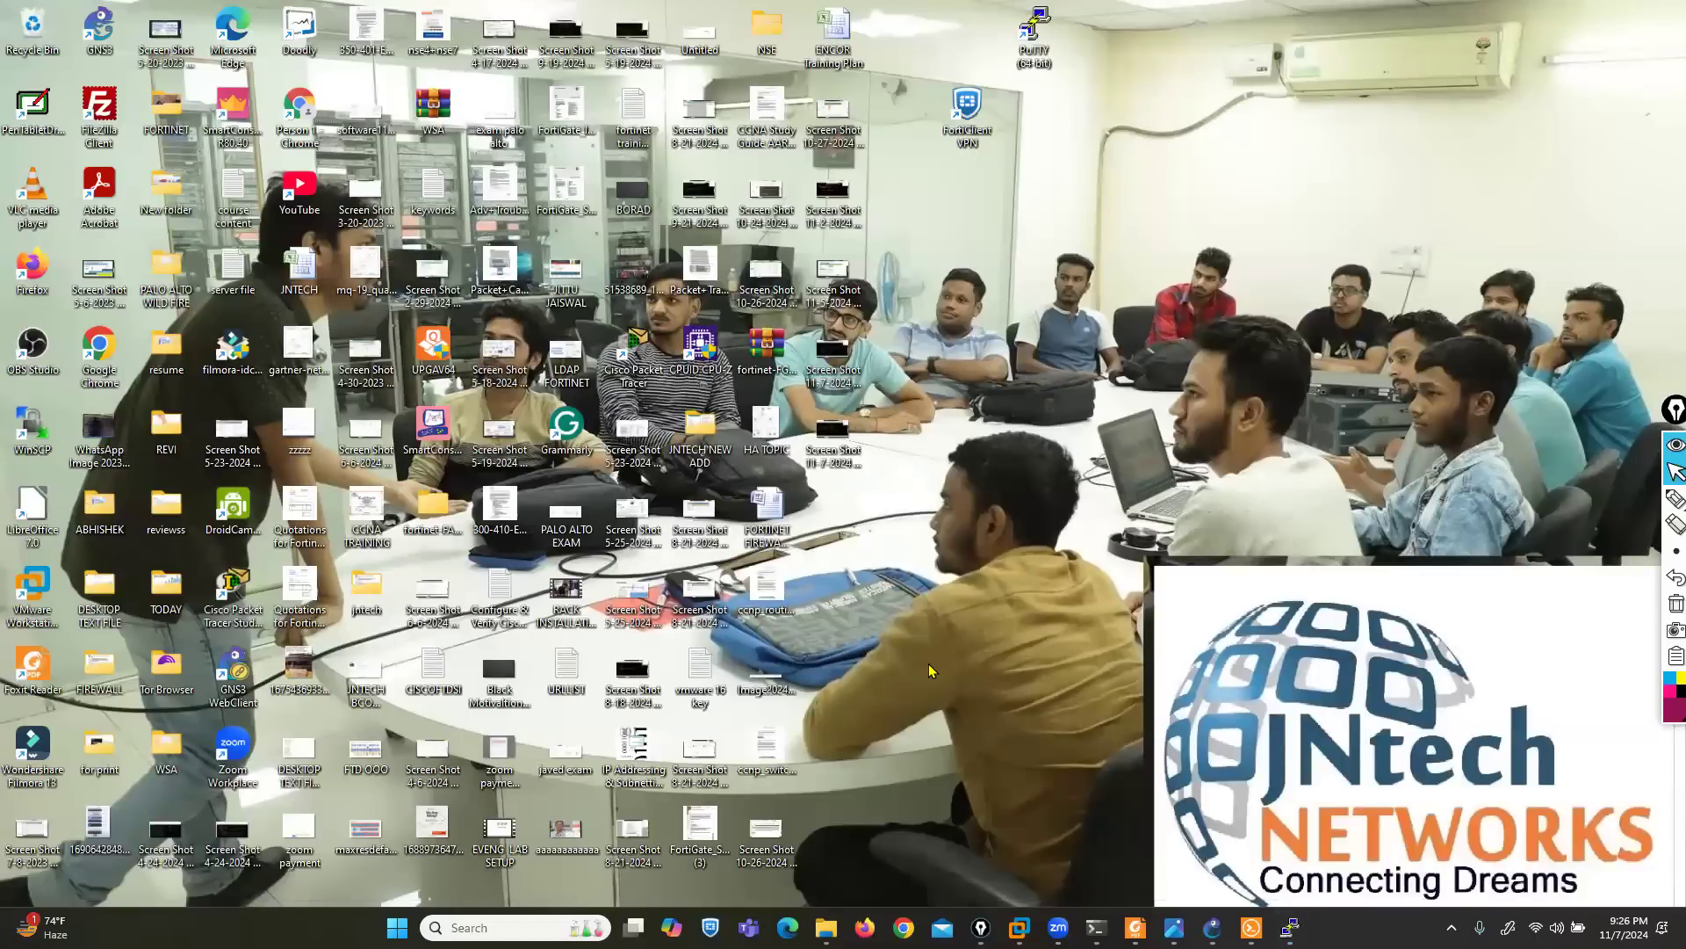
pyautogui.click(1212, 927)
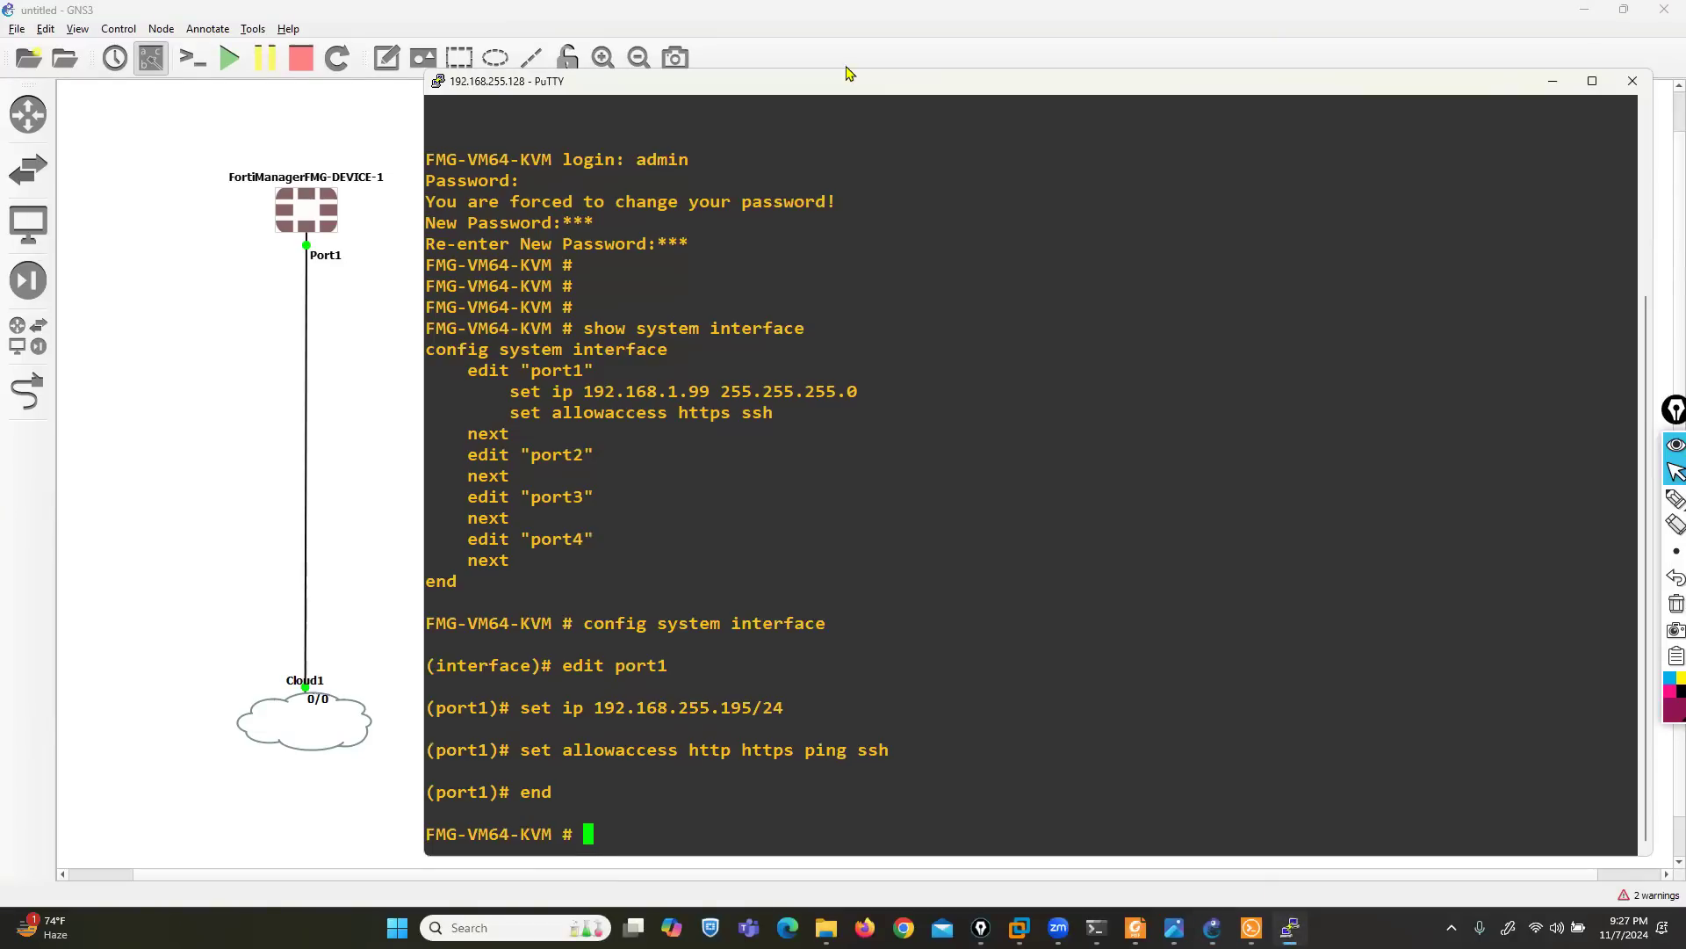
pyautogui.moveTo(846, 68); pyautogui.dragTo(879, 143)
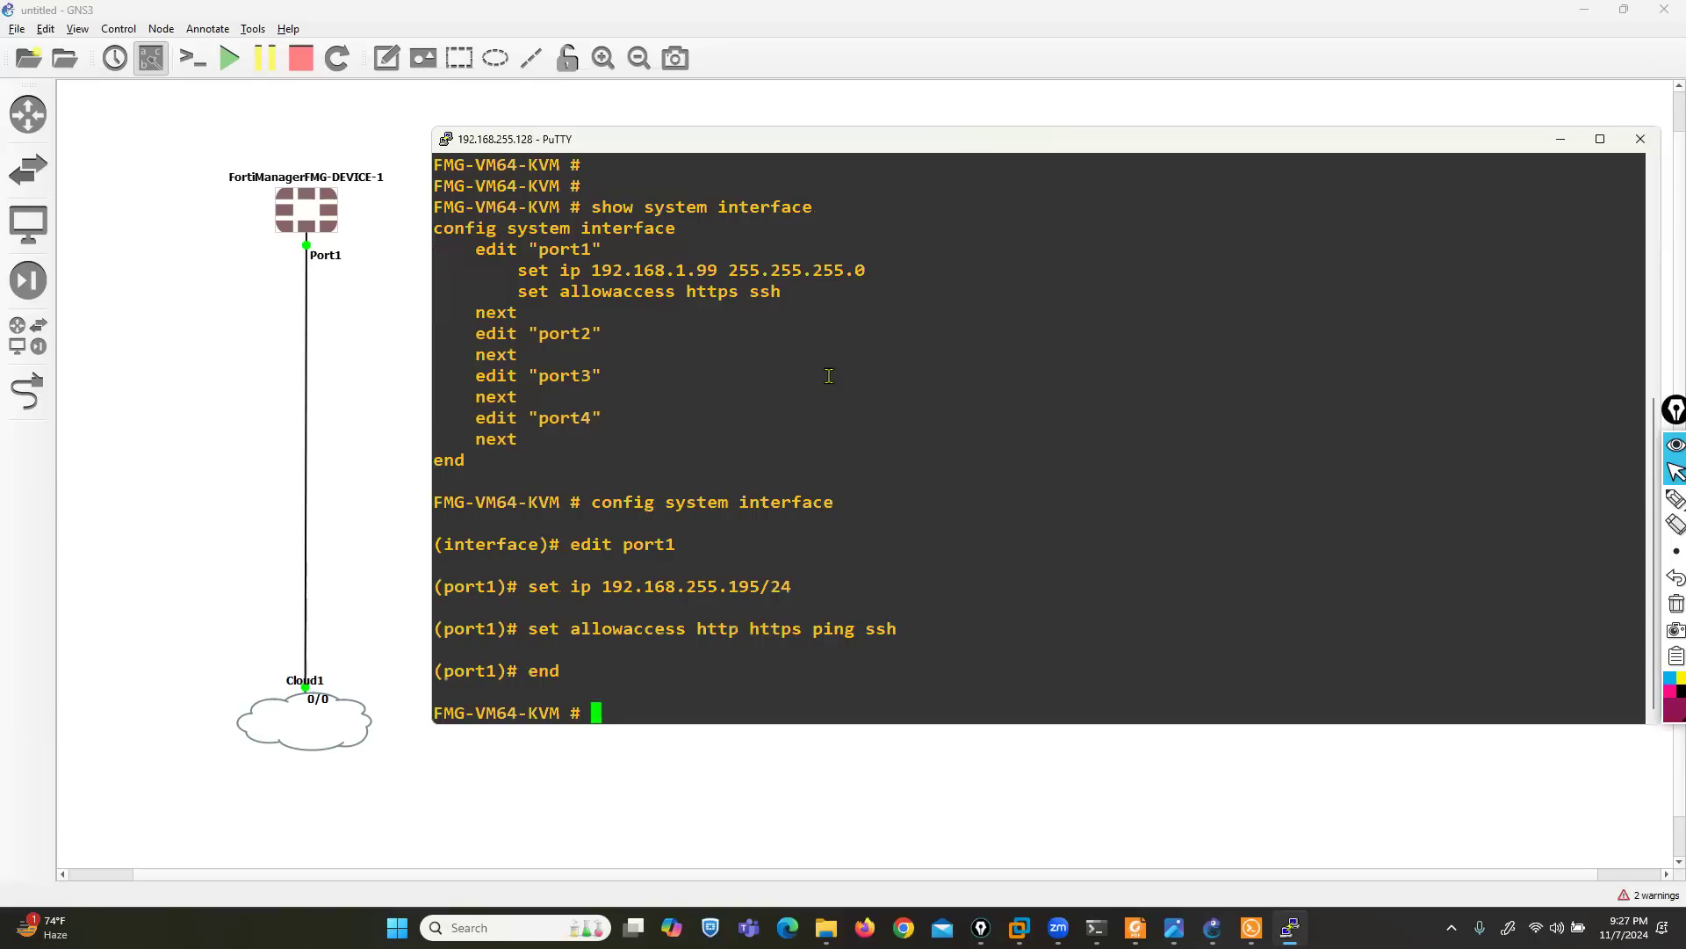
# - Run ipconfig in a Windows Command Prompt and check the IPv4 address of the VMware VMnet8 adapter
pyautogui.press('super+r')
pyautogui.press('Return')
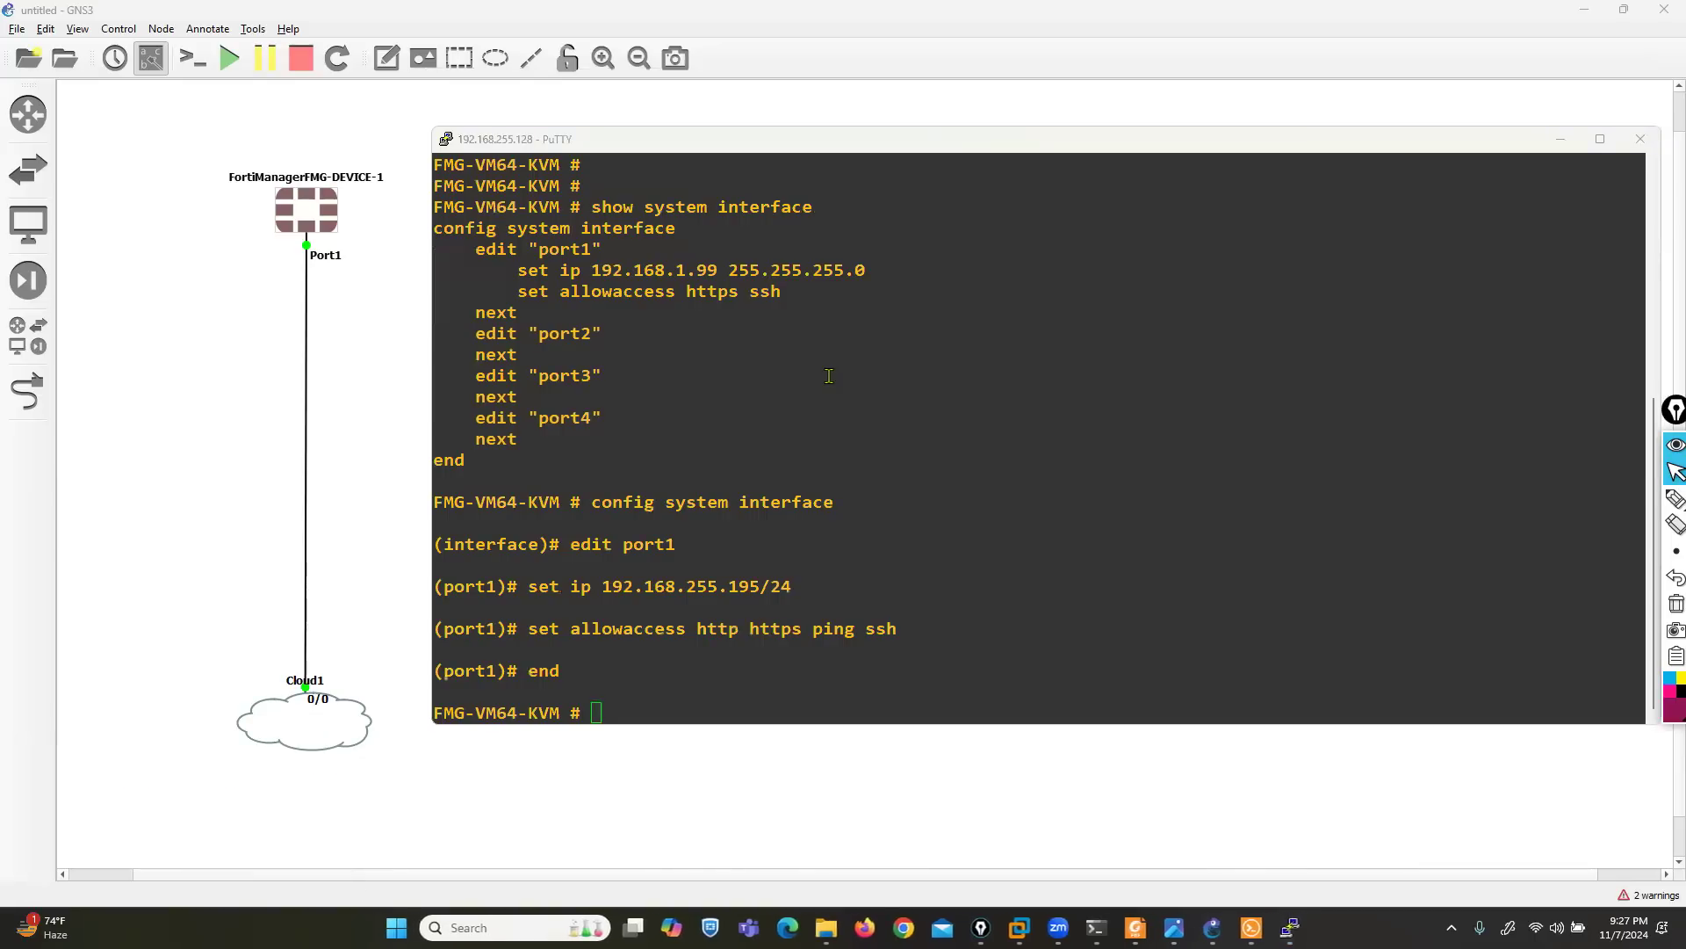
pyautogui.write('ipconfig')
pyautogui.press('Return')
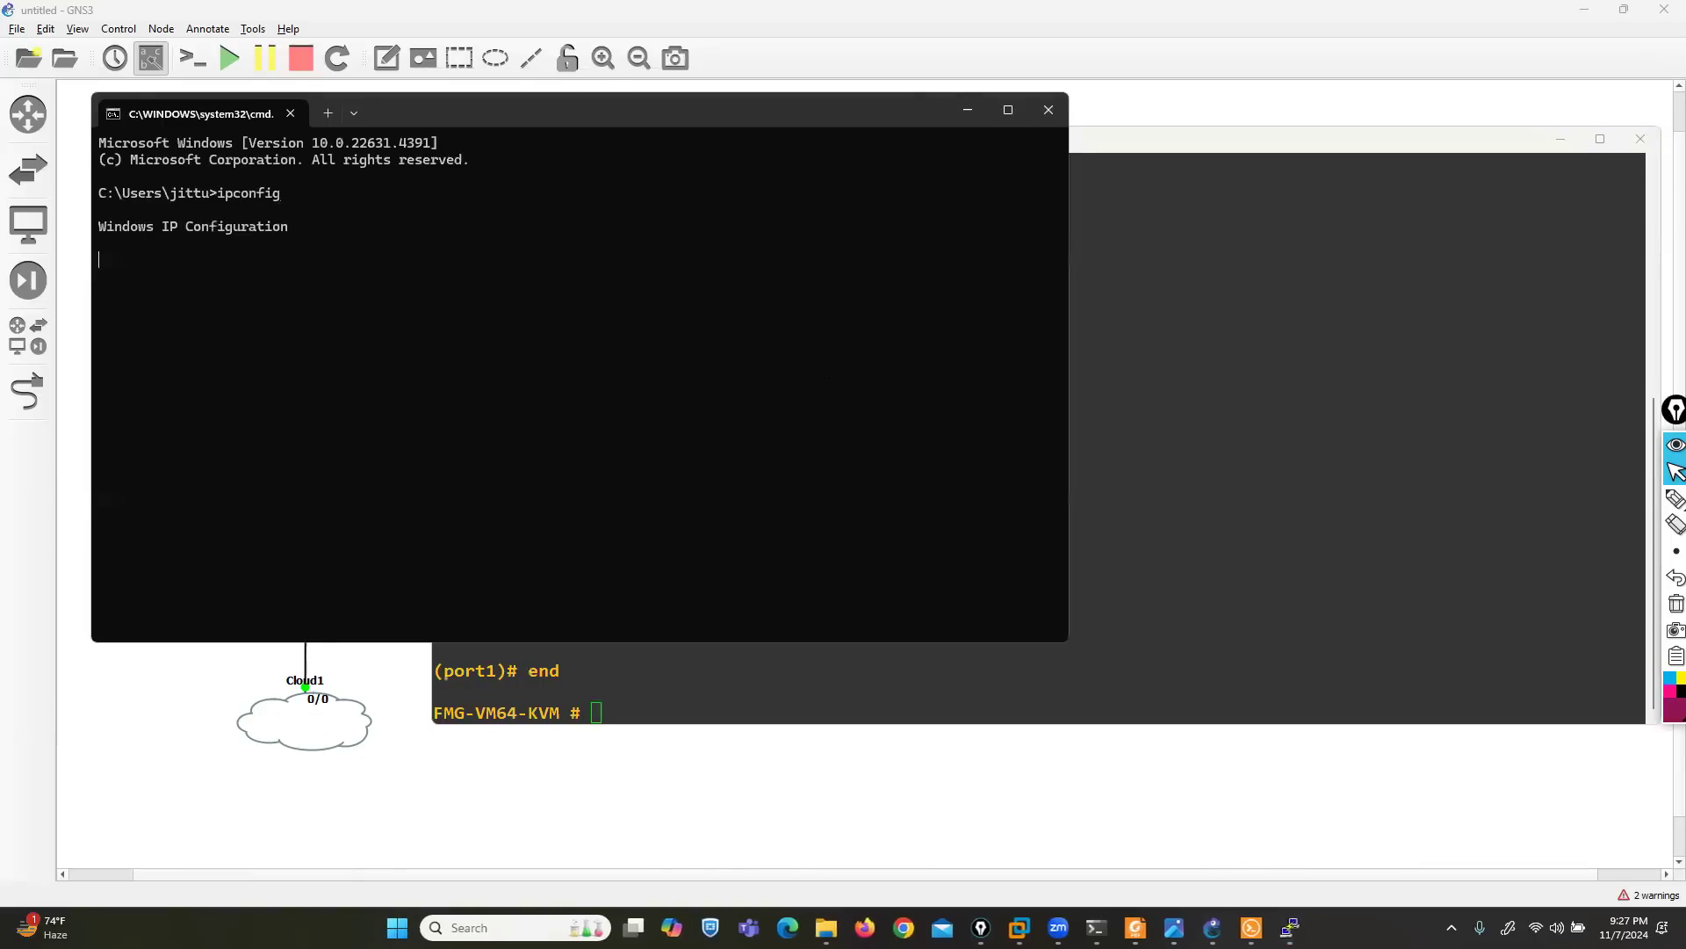
pyautogui.scroll(2, 258, 320)
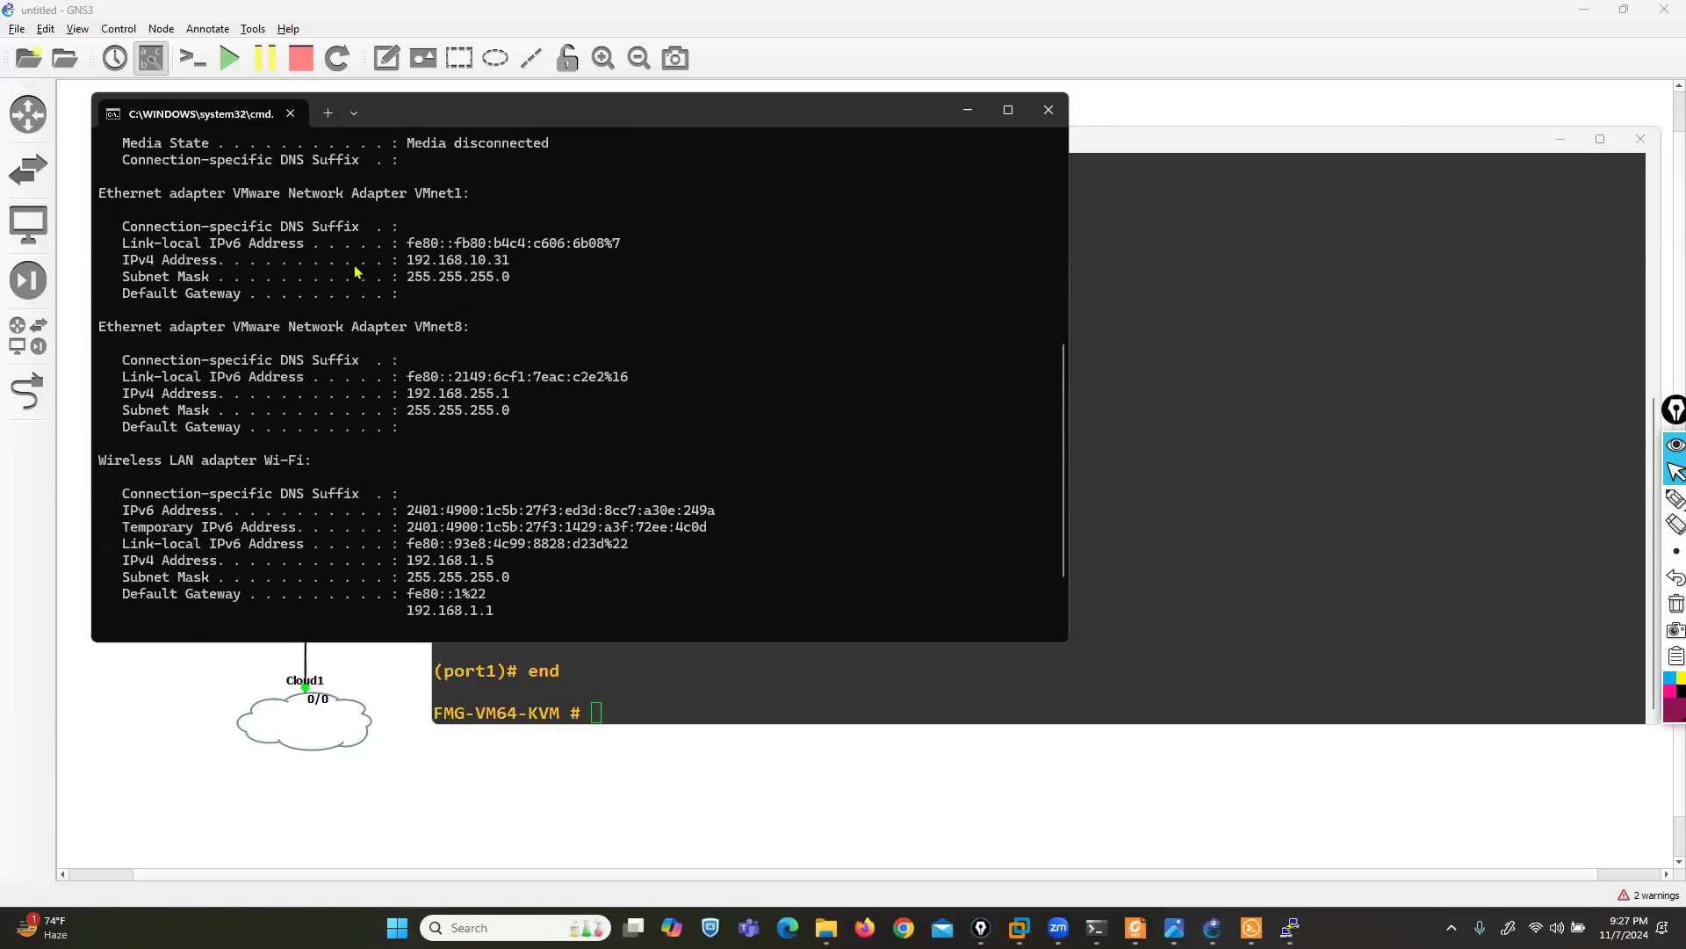
pyautogui.scroll(1, 318, 319)
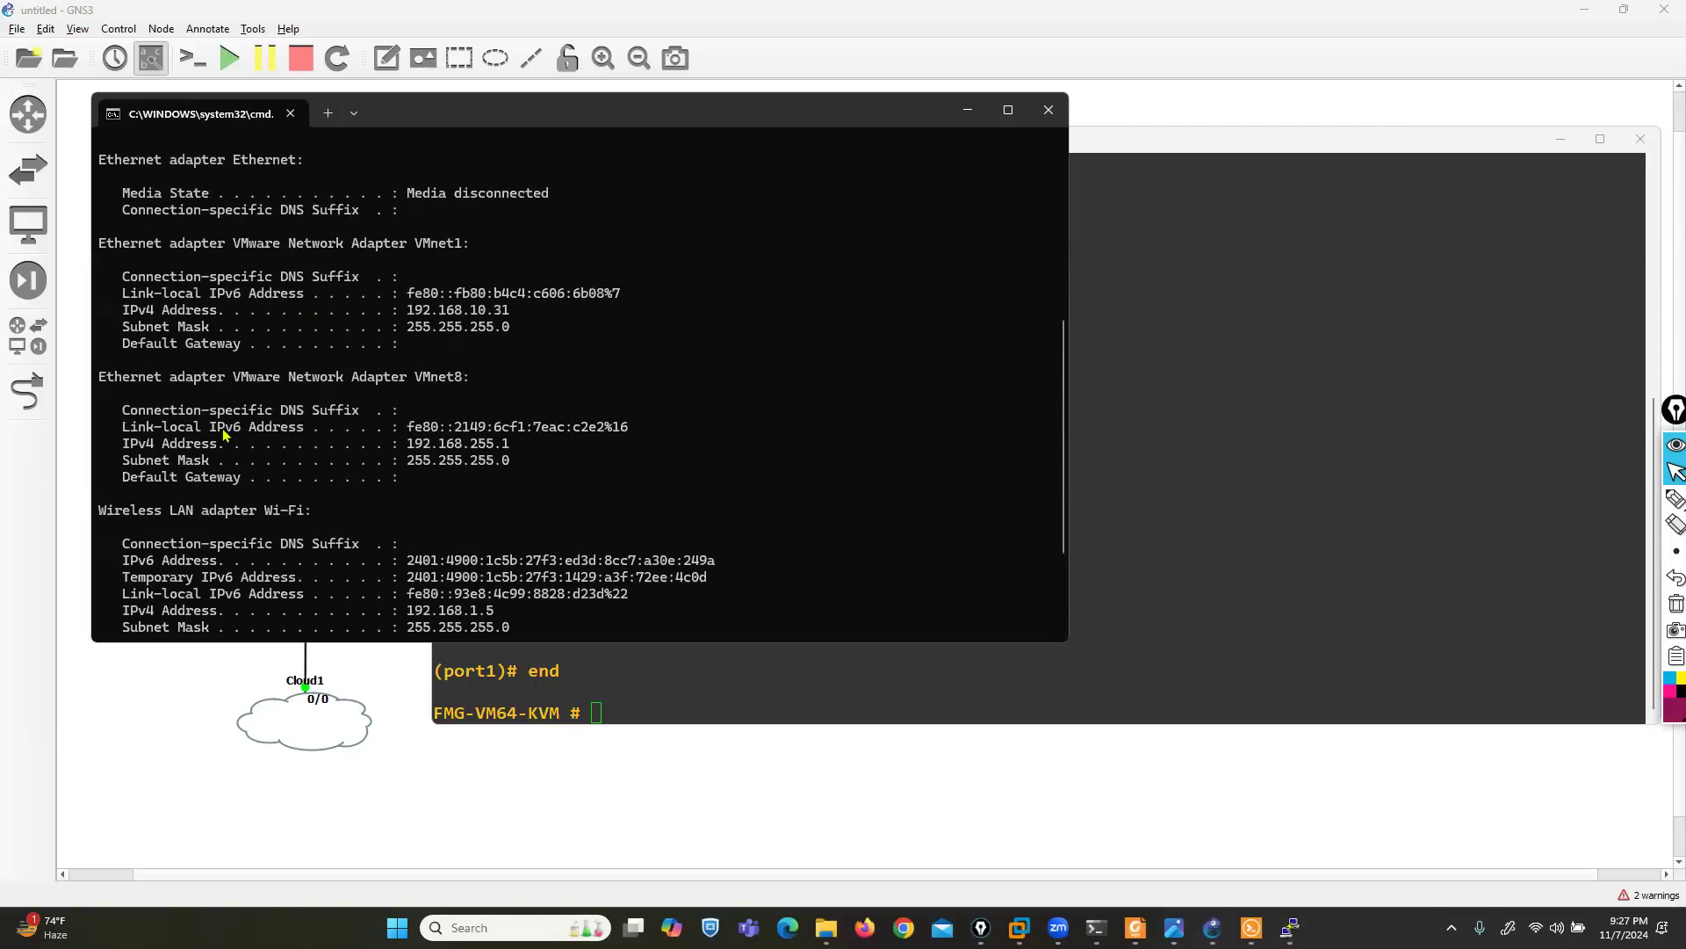
pyautogui.scroll(-1, 422, 401)
pyautogui.moveTo(409, 397); pyautogui.dragTo(503, 402)
# - Ping 192.168.255.195 from the Command Prompt and move its window clear of the topology
pyautogui.scroll(-2, 502, 421)
pyautogui.write('pi')
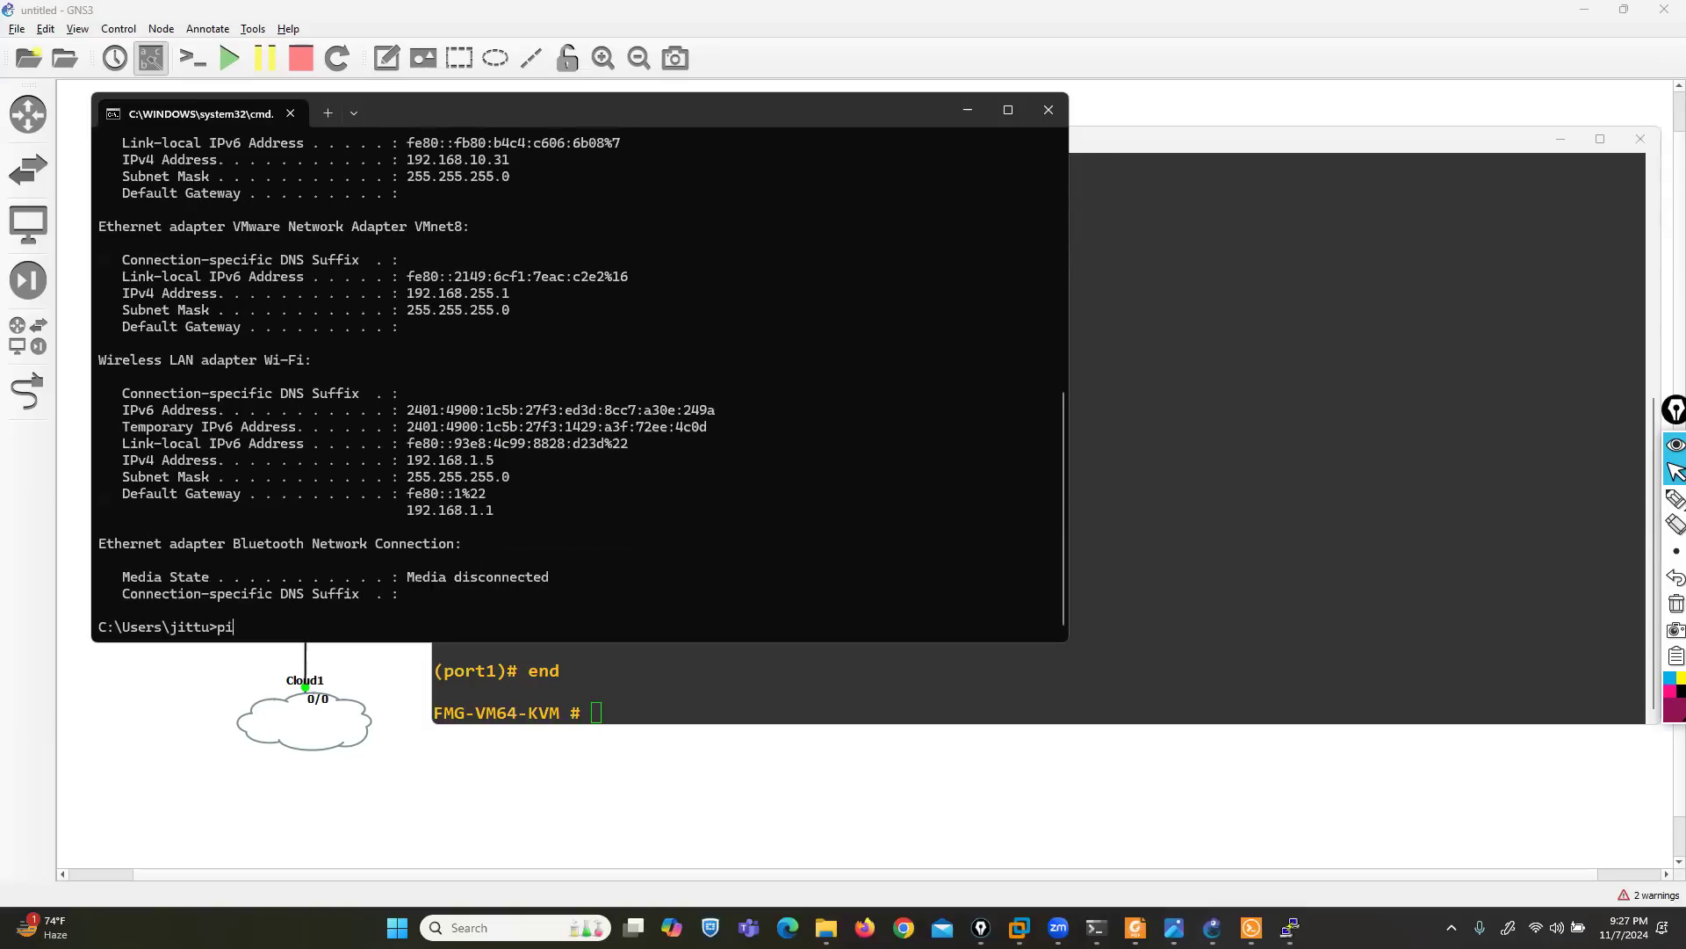
pyautogui.write('ng 192.168.255.195')
pyautogui.press('Return')
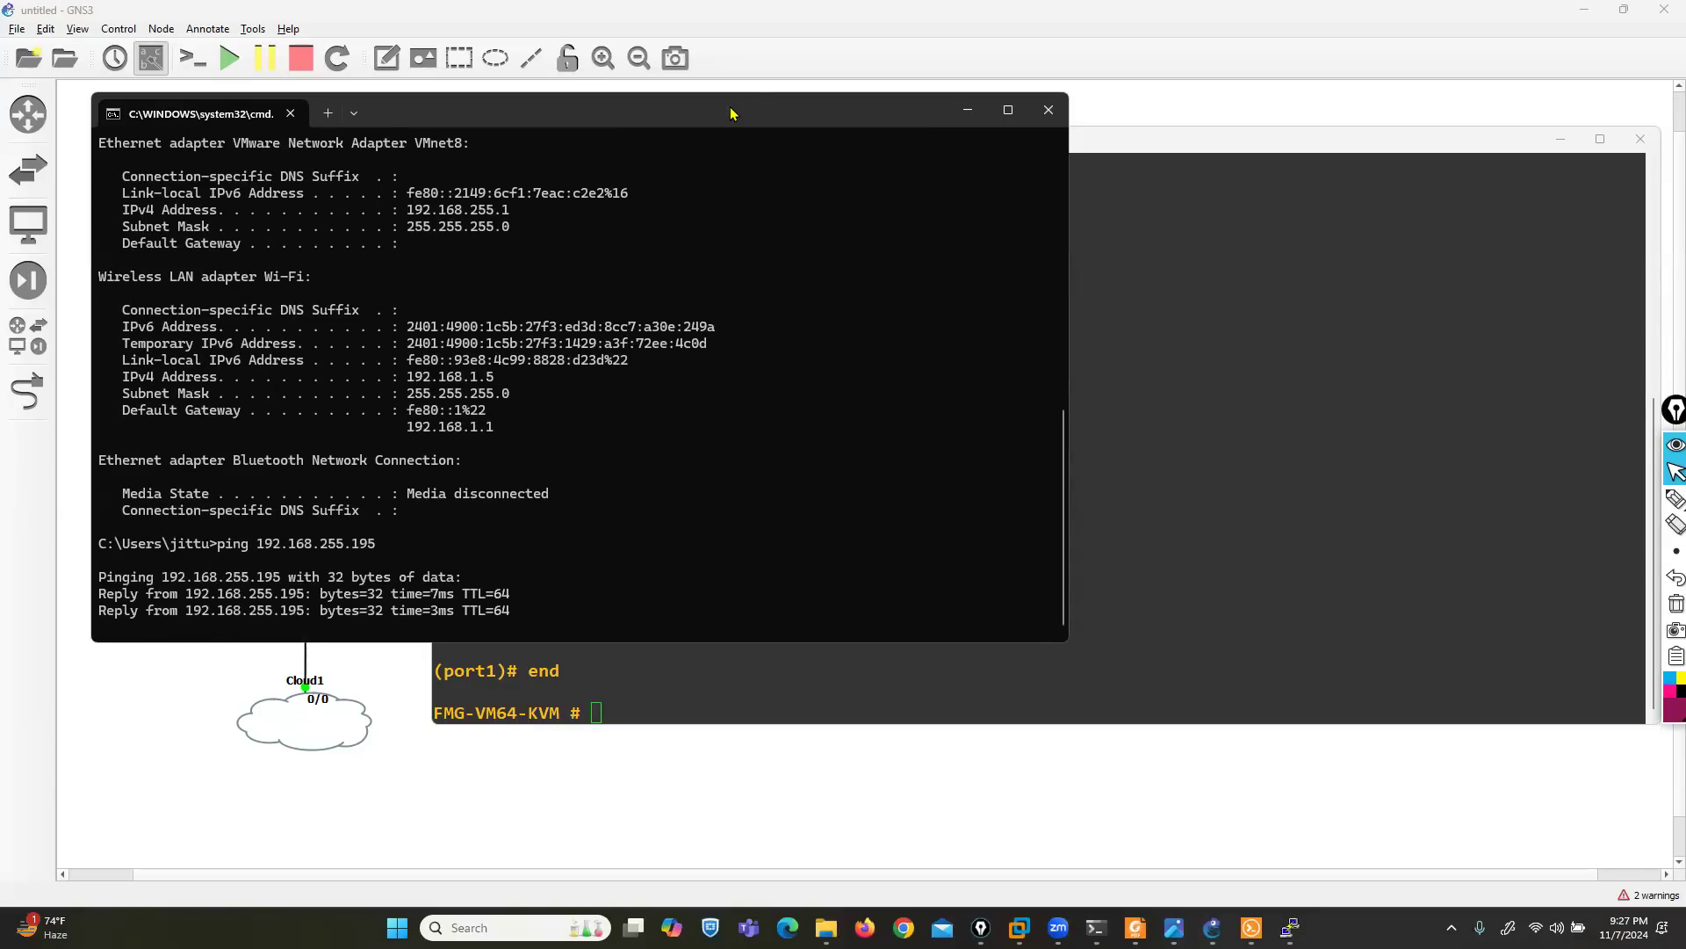
pyautogui.moveTo(730, 120); pyautogui.dragTo(1252, 326)
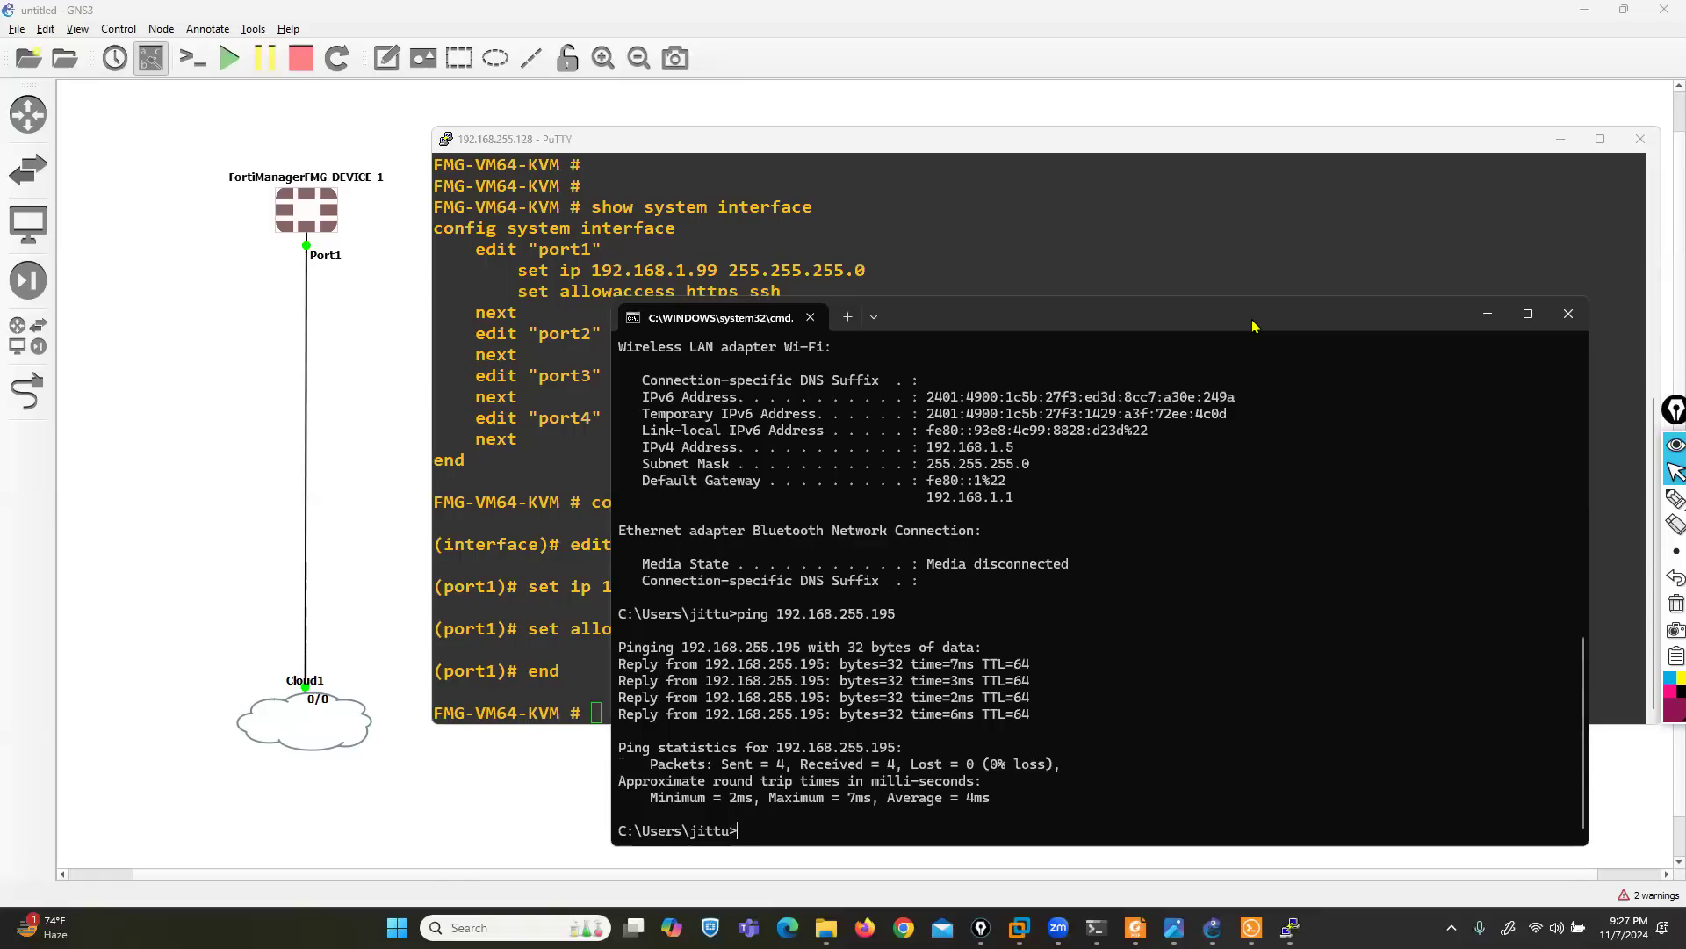
pyautogui.click(865, 927)
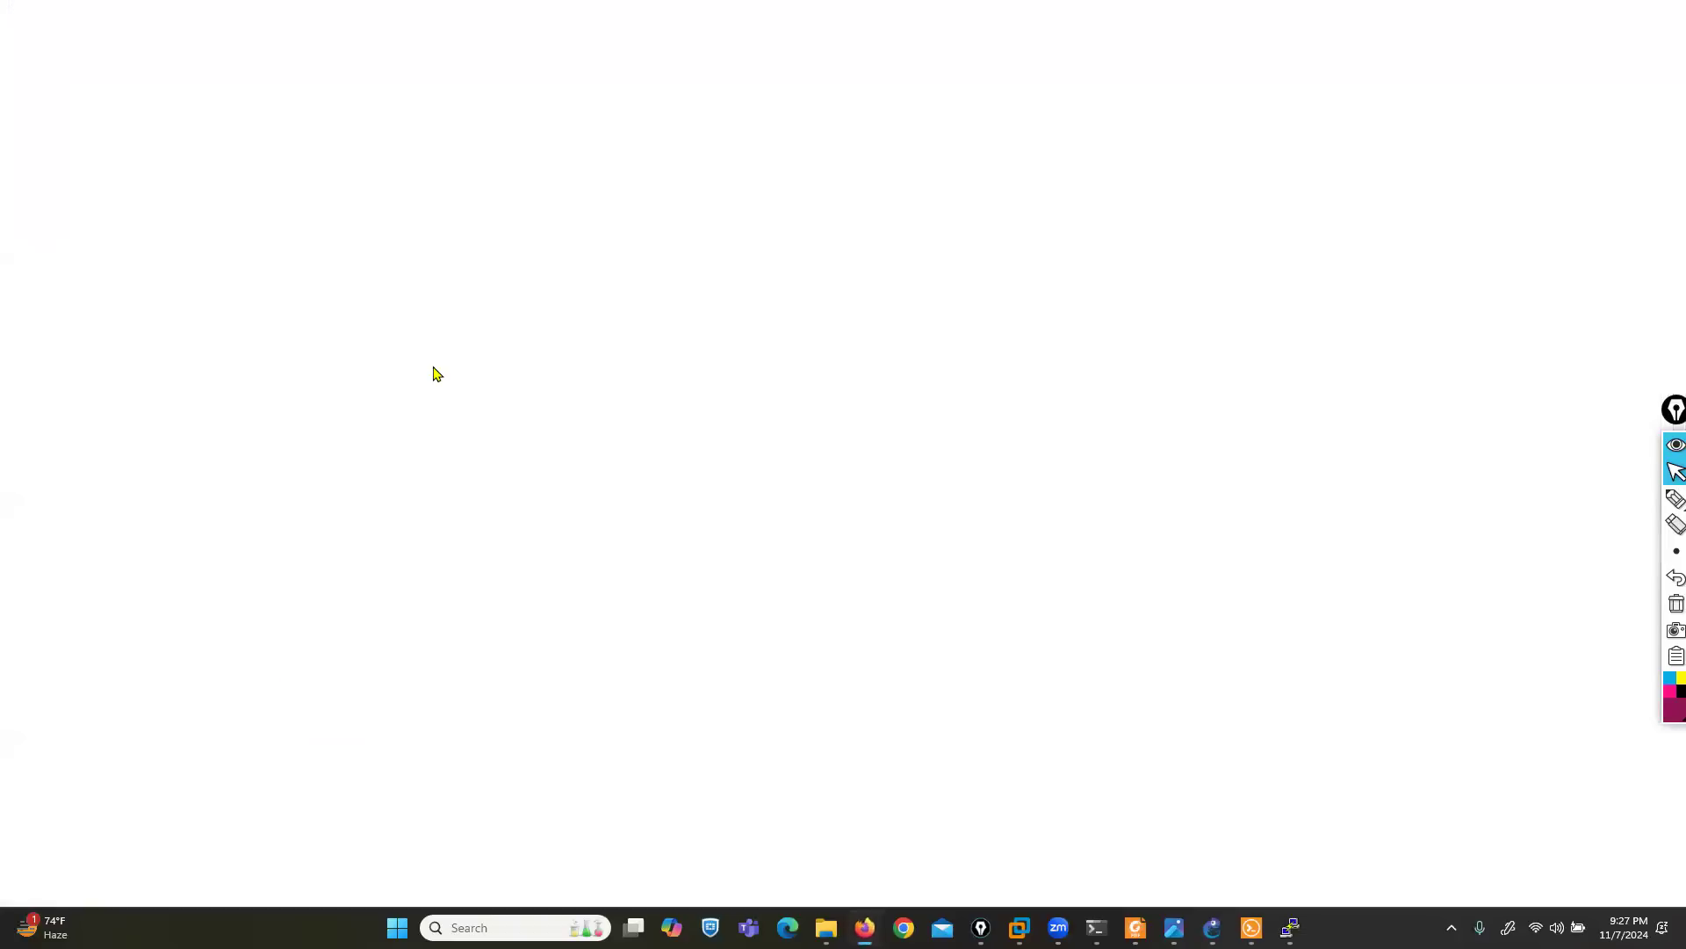
pyautogui.write('192.16')
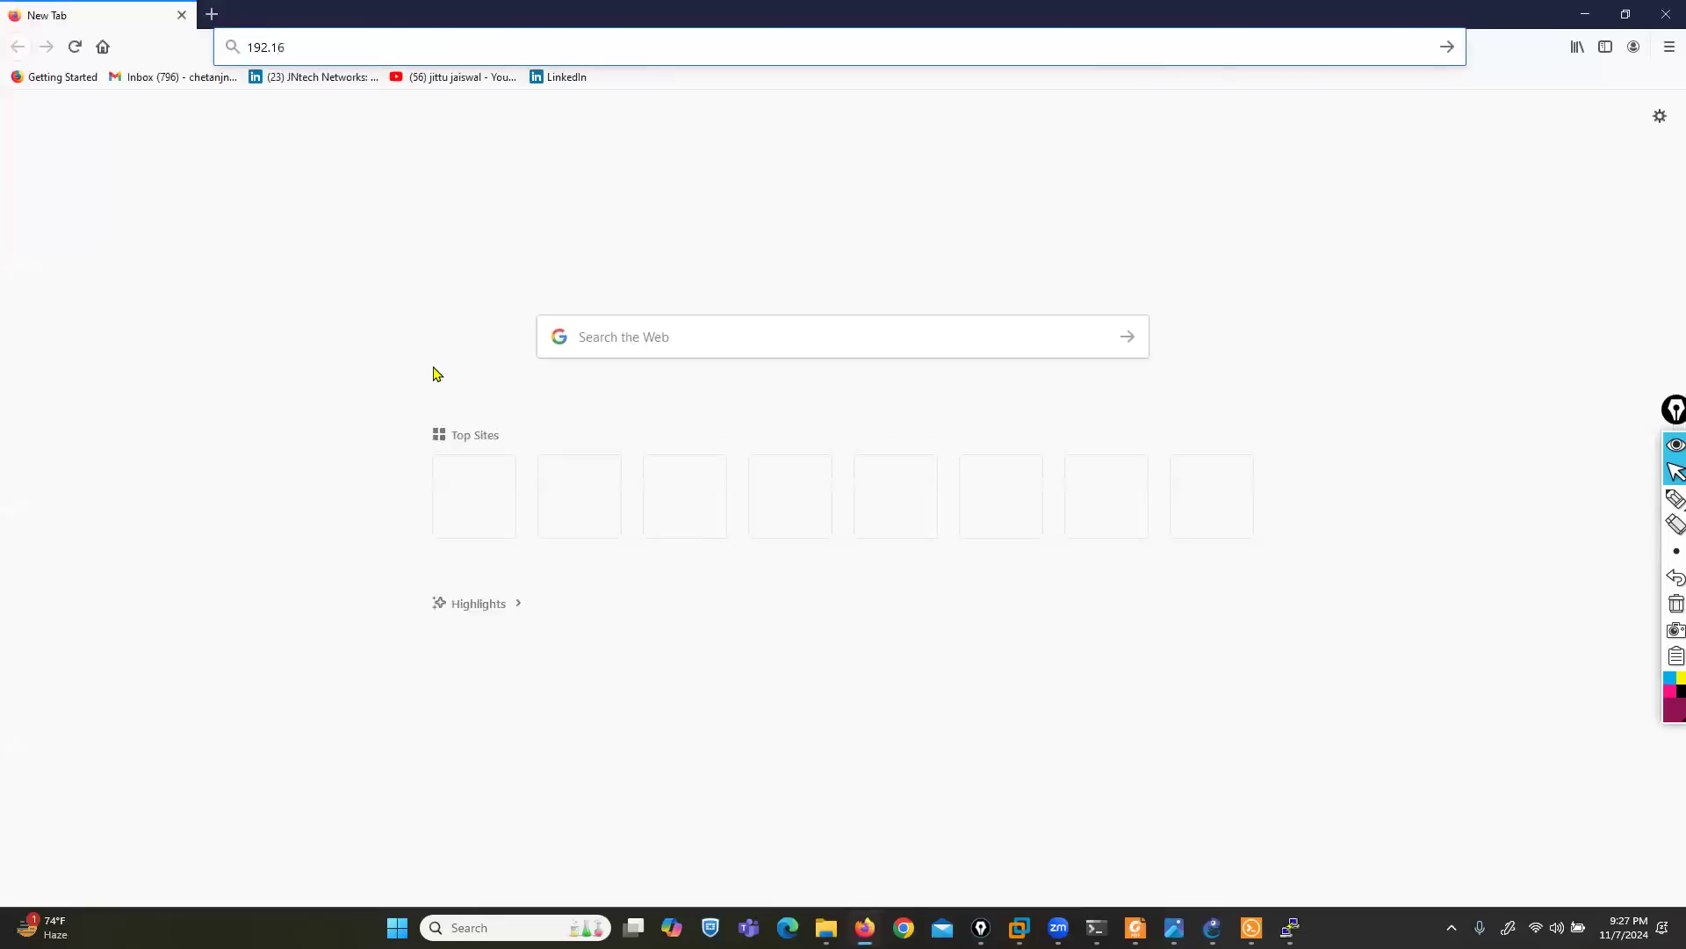
pyautogui.write('8.255.195')
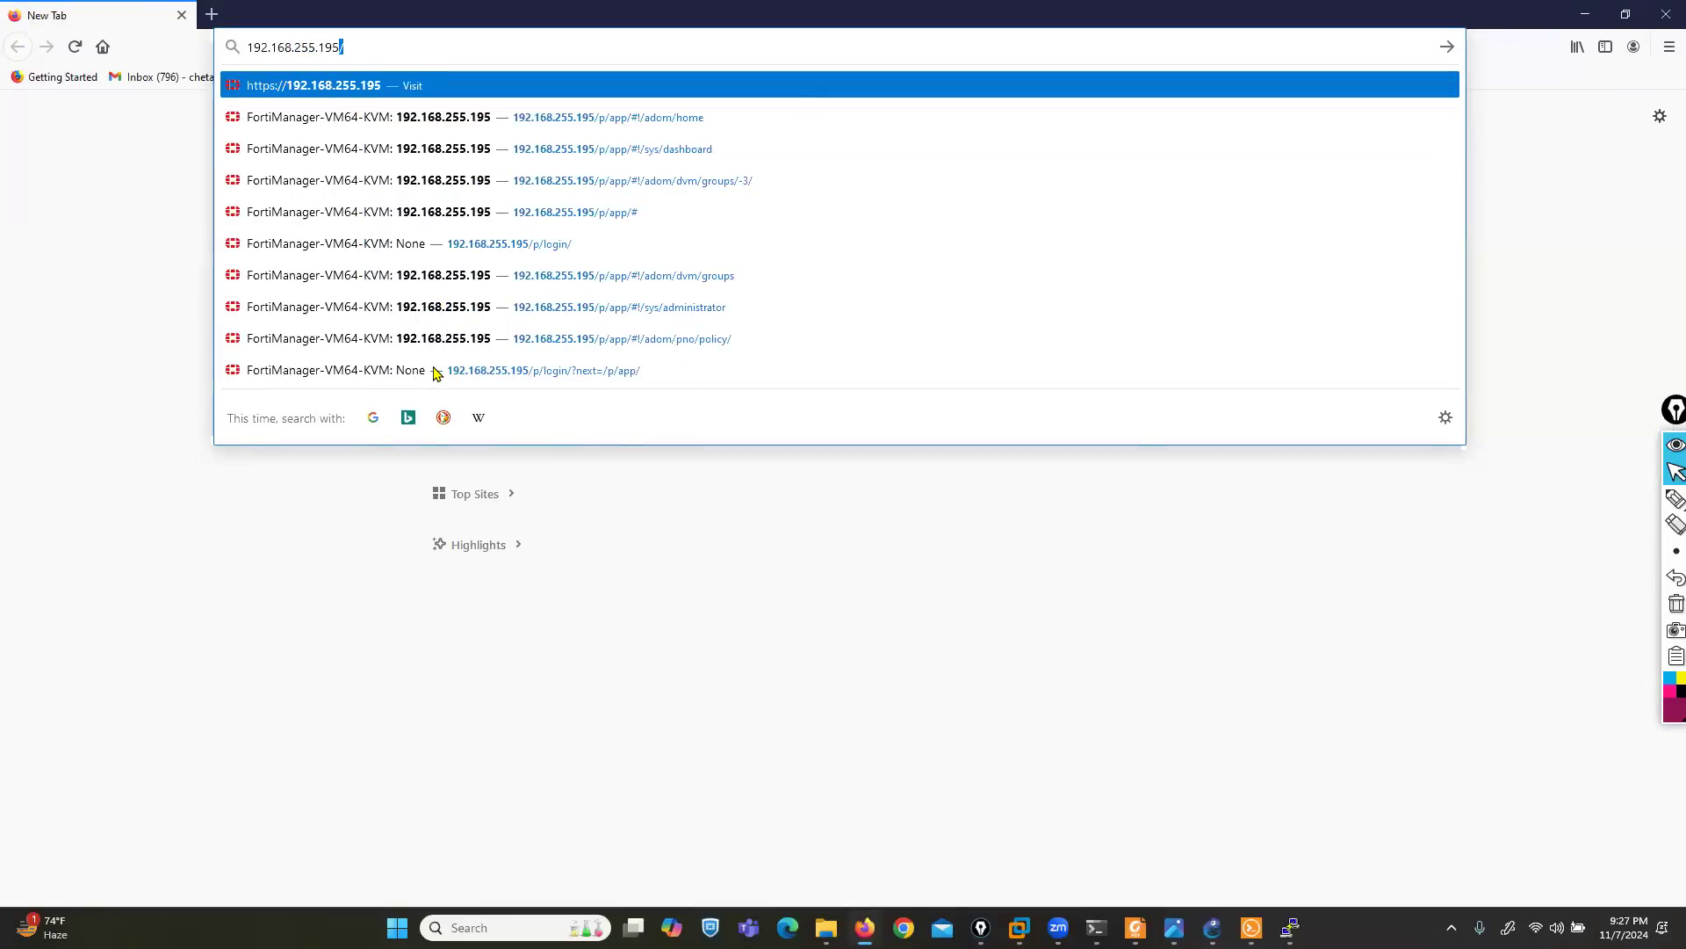
pyautogui.press('Return')
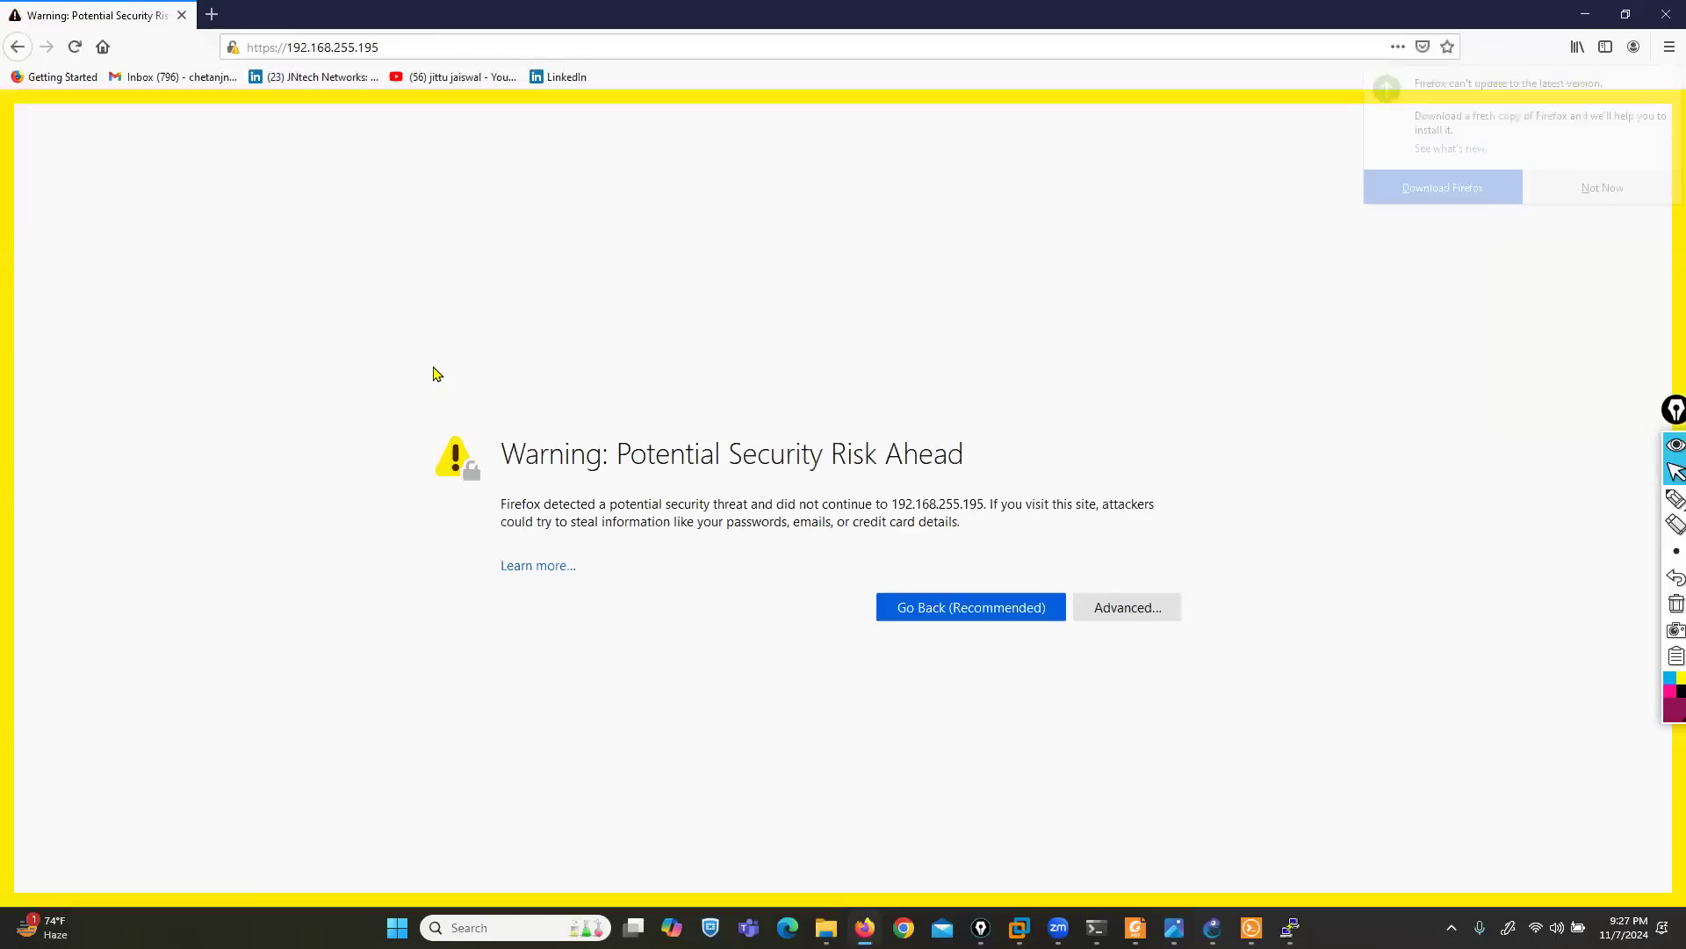
# - Accept the certificate risk to continue to the FortiManager site, and dismiss the Firefox update offer
pyautogui.click(1125, 608)
pyautogui.click(1087, 873)
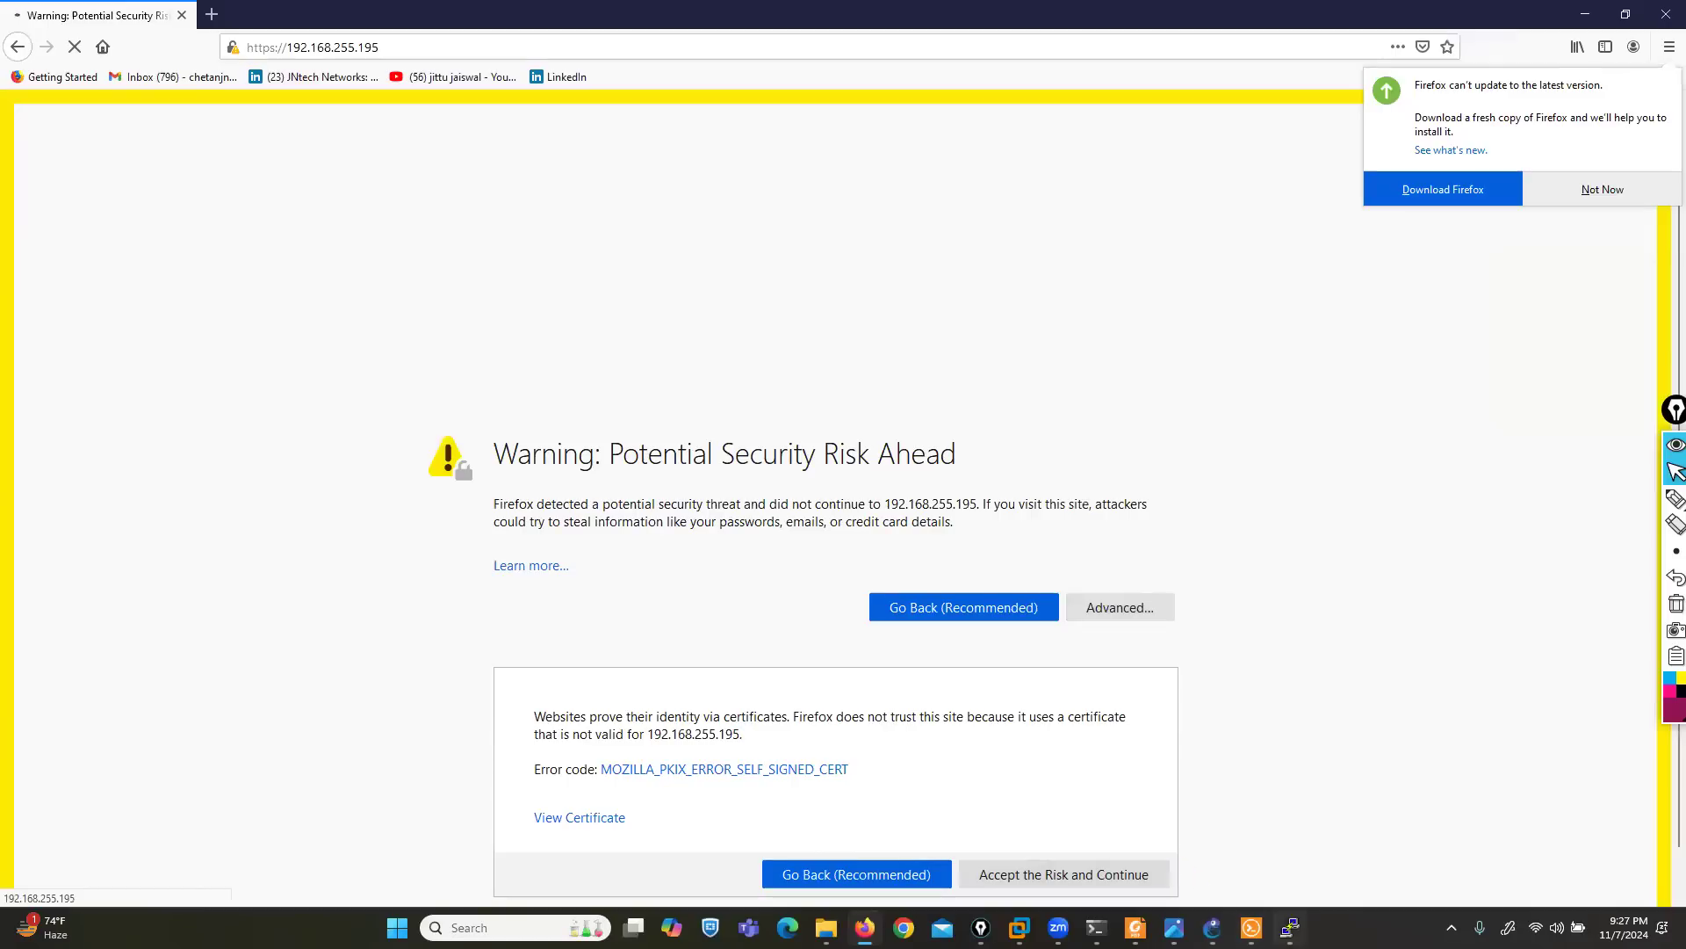
pyautogui.click(1289, 927)
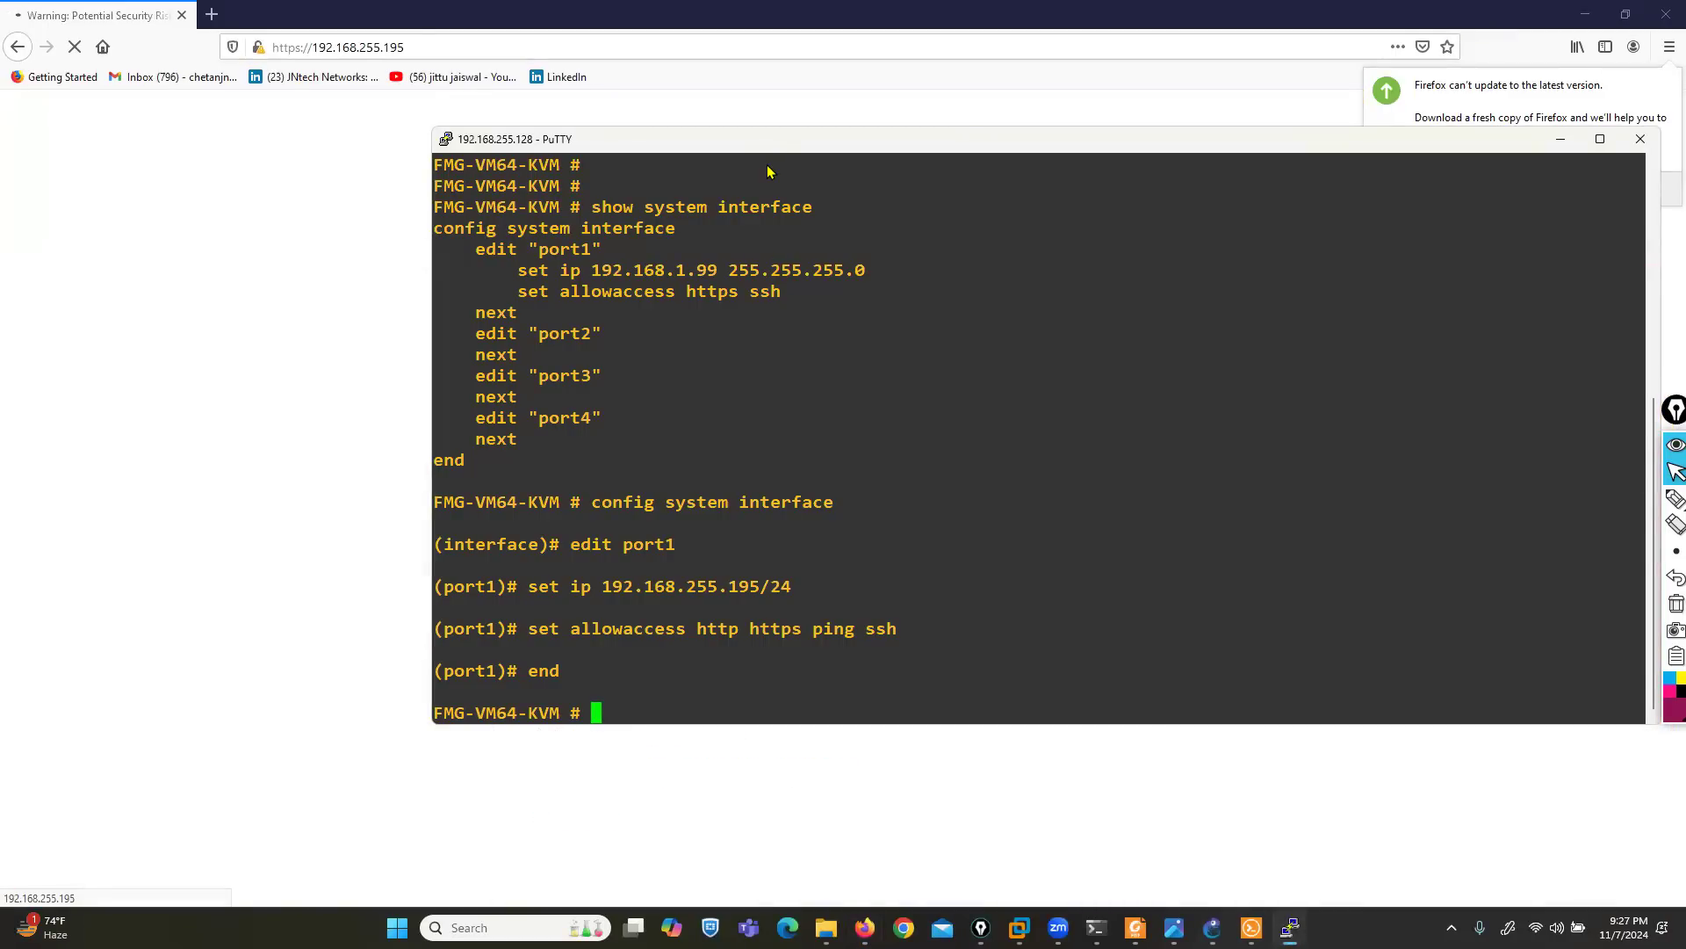
pyautogui.hotkey('alt', 'Tab')
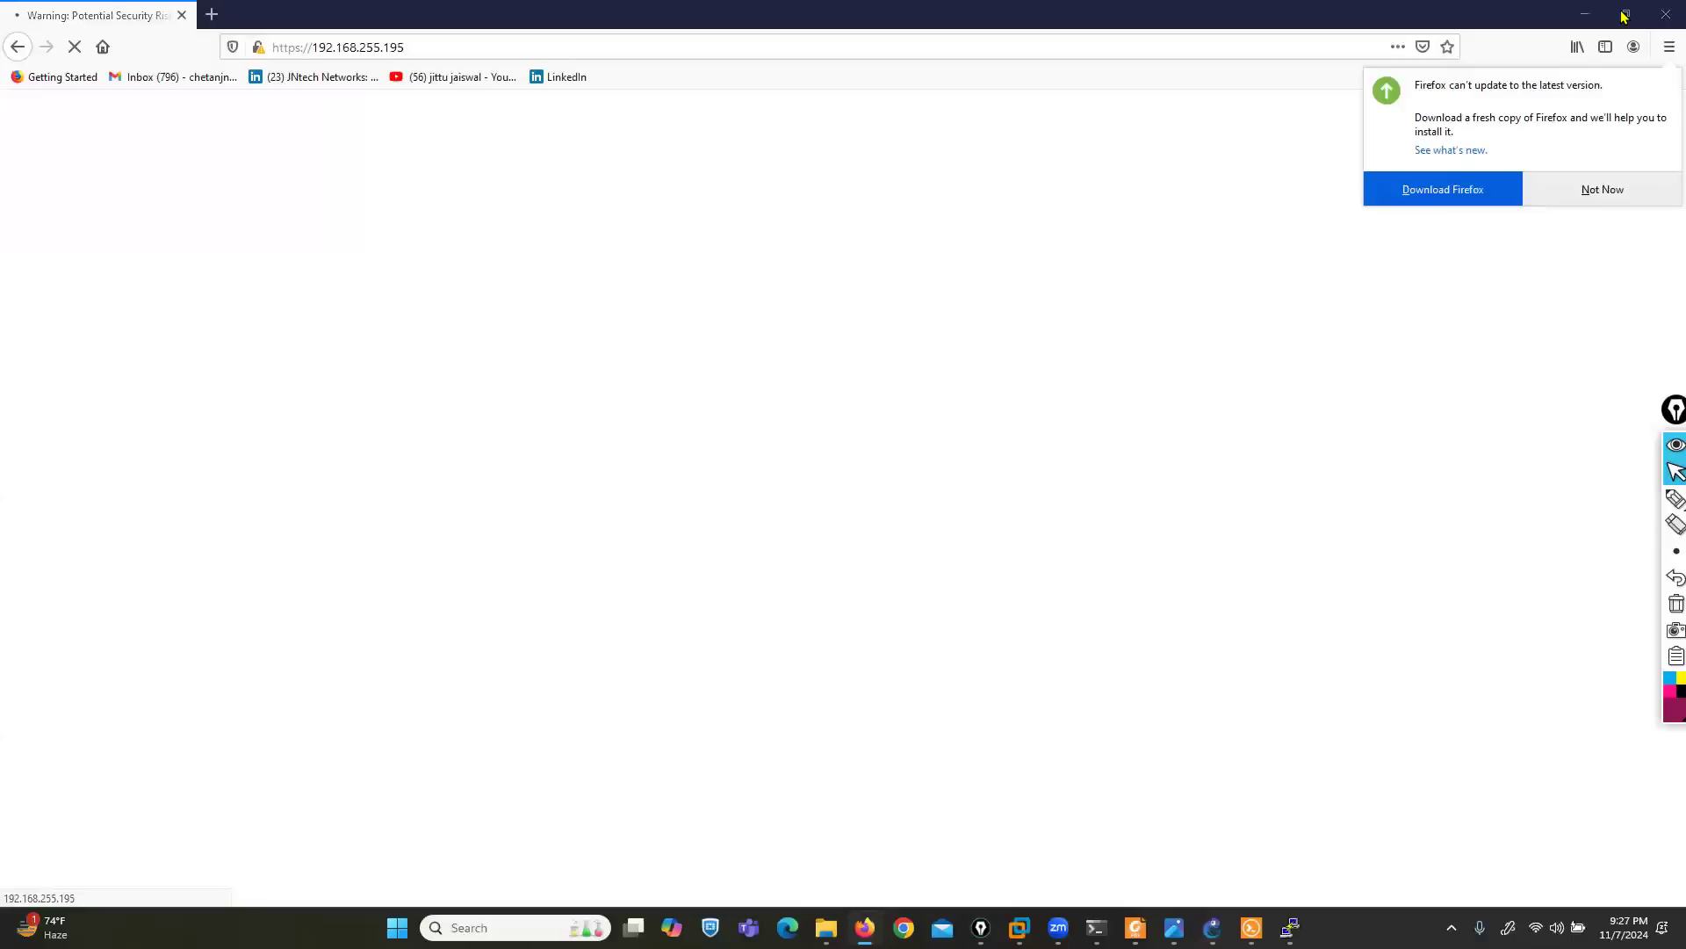
pyautogui.click(1564, 191)
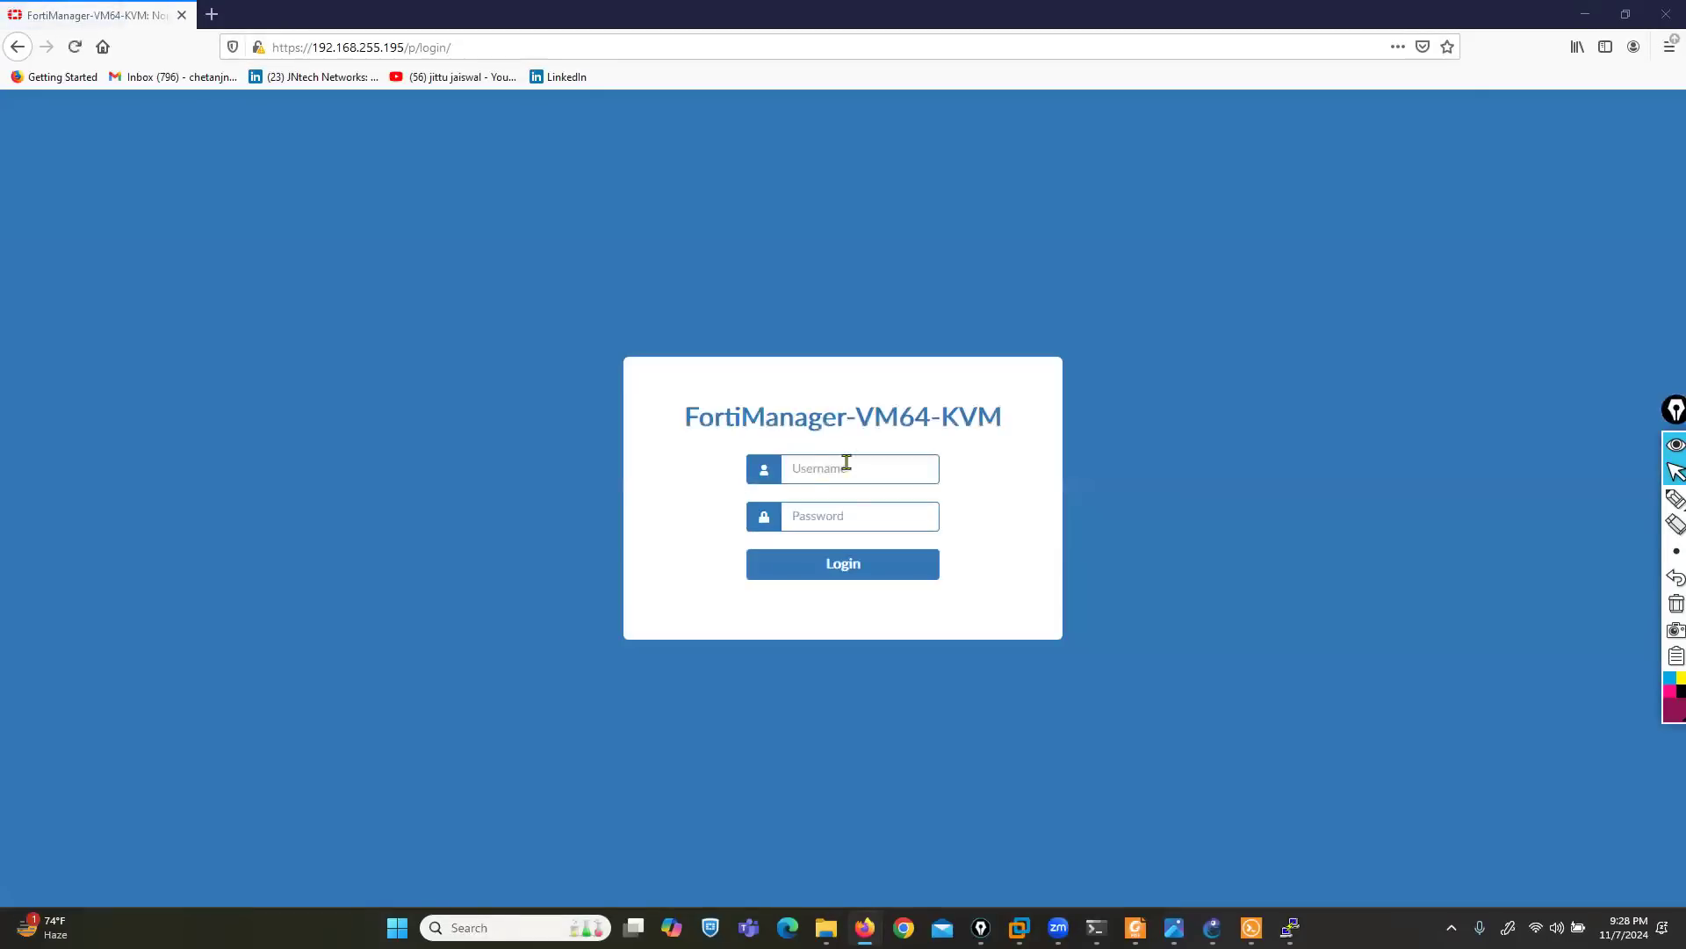
# - Log in to FortiManager as admin with the account password, and decline saving the login in Firefox
pyautogui.click(810, 475)
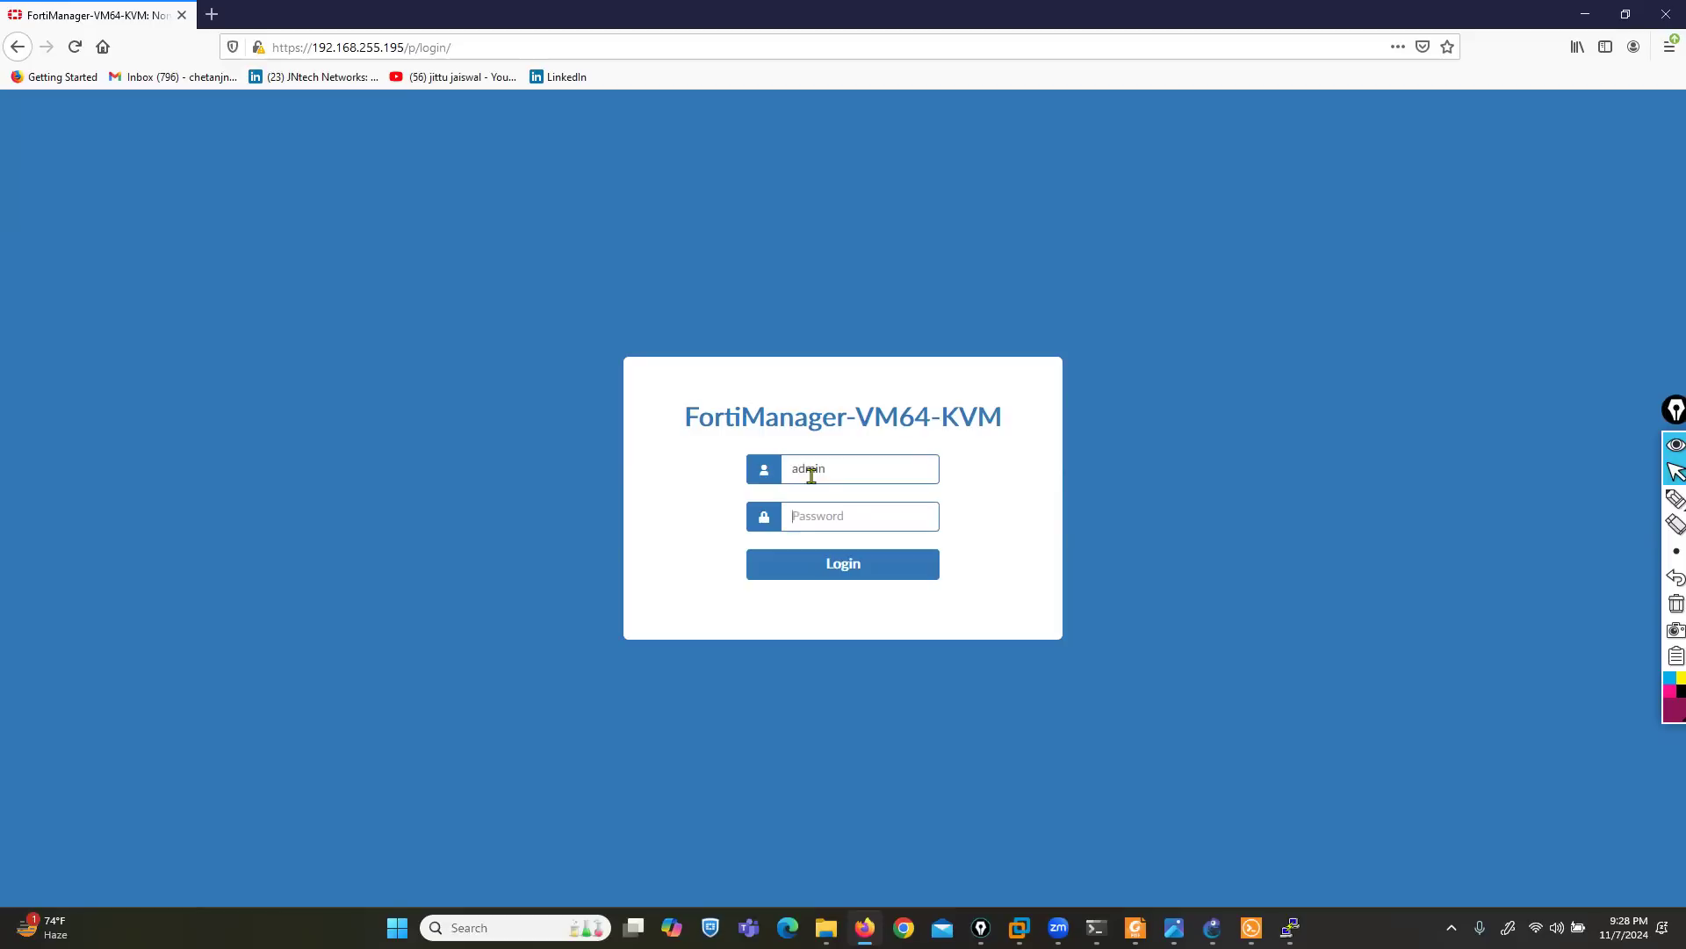
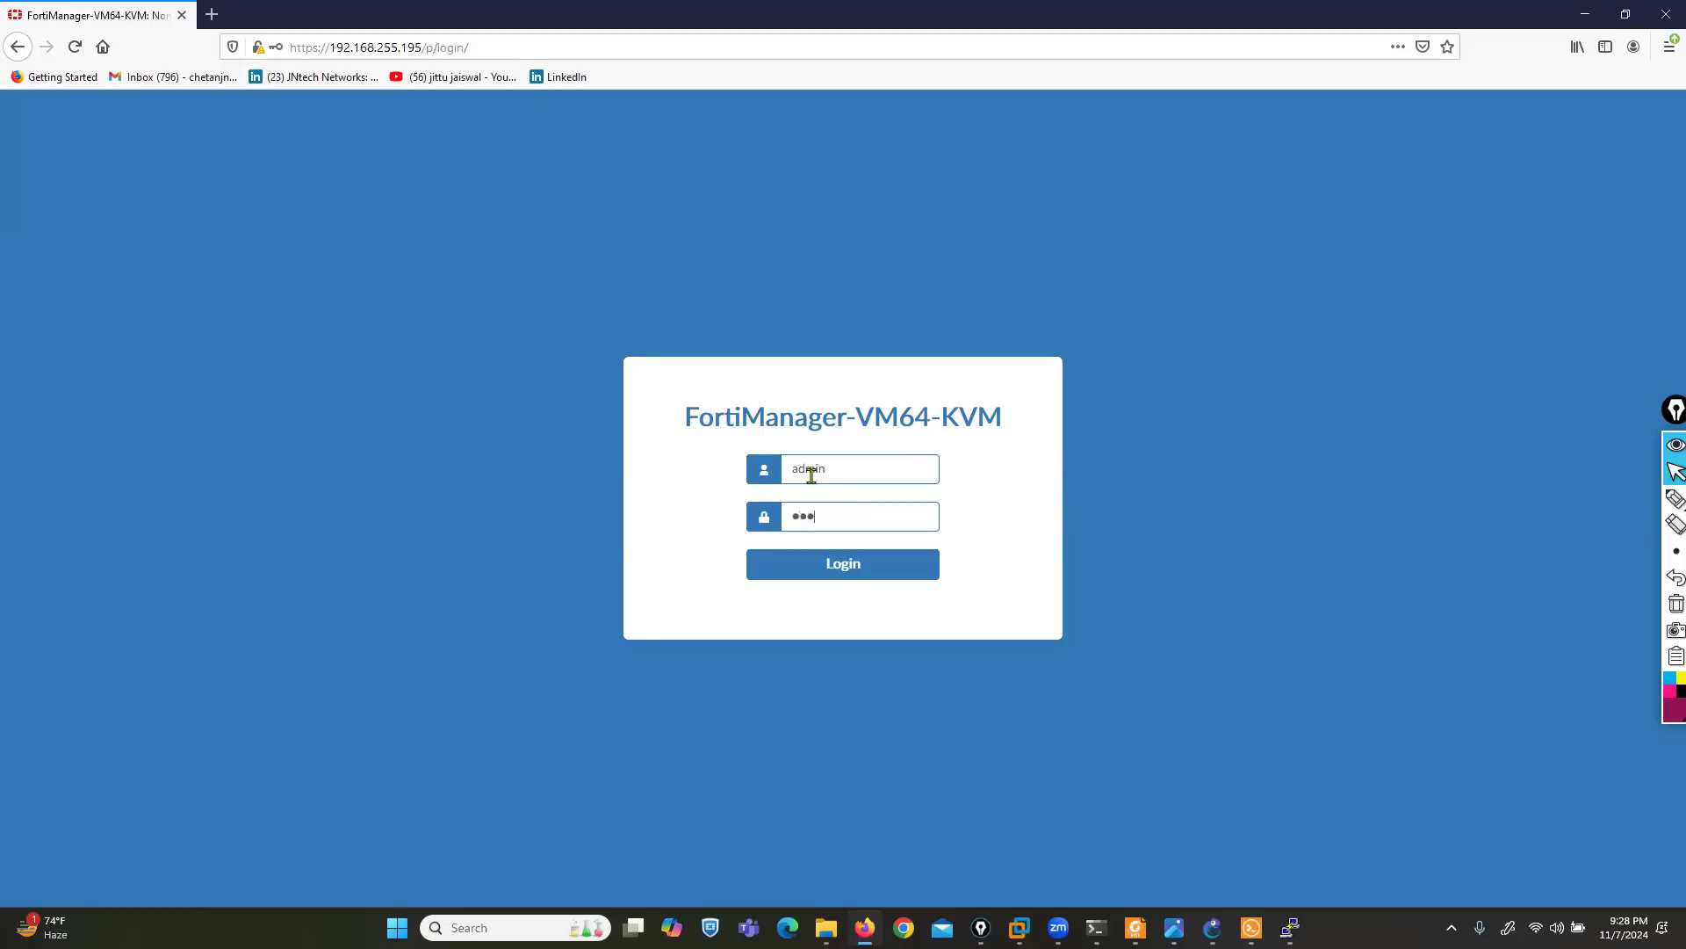
pyautogui.press('Return')
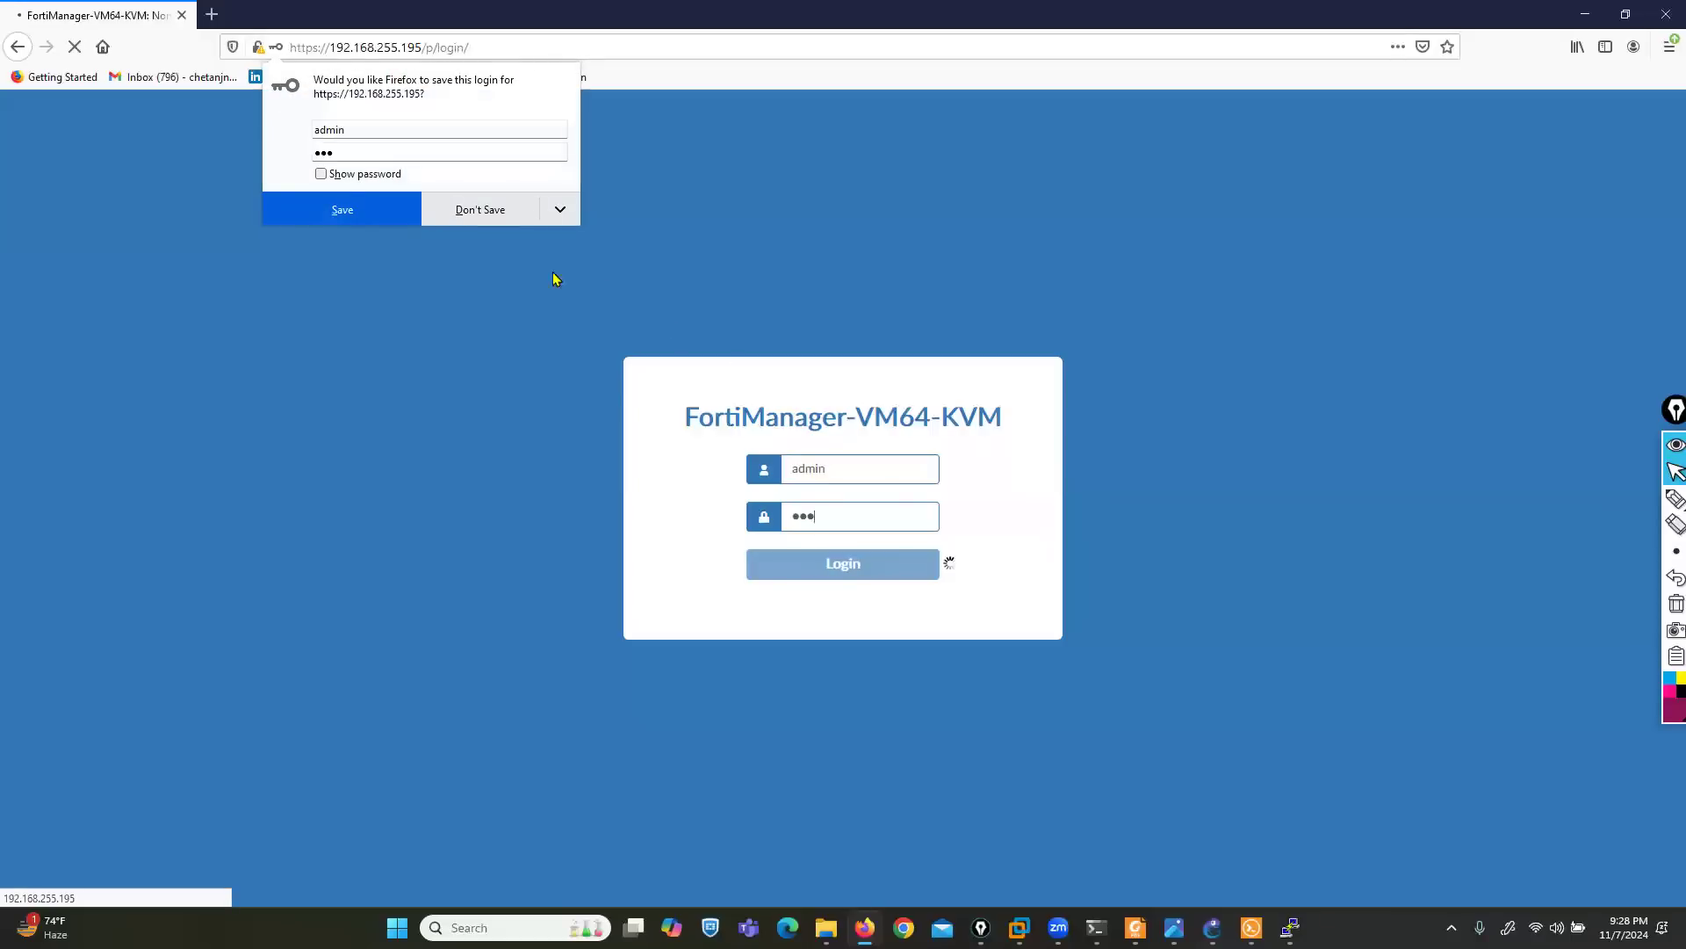
pyautogui.click(452, 212)
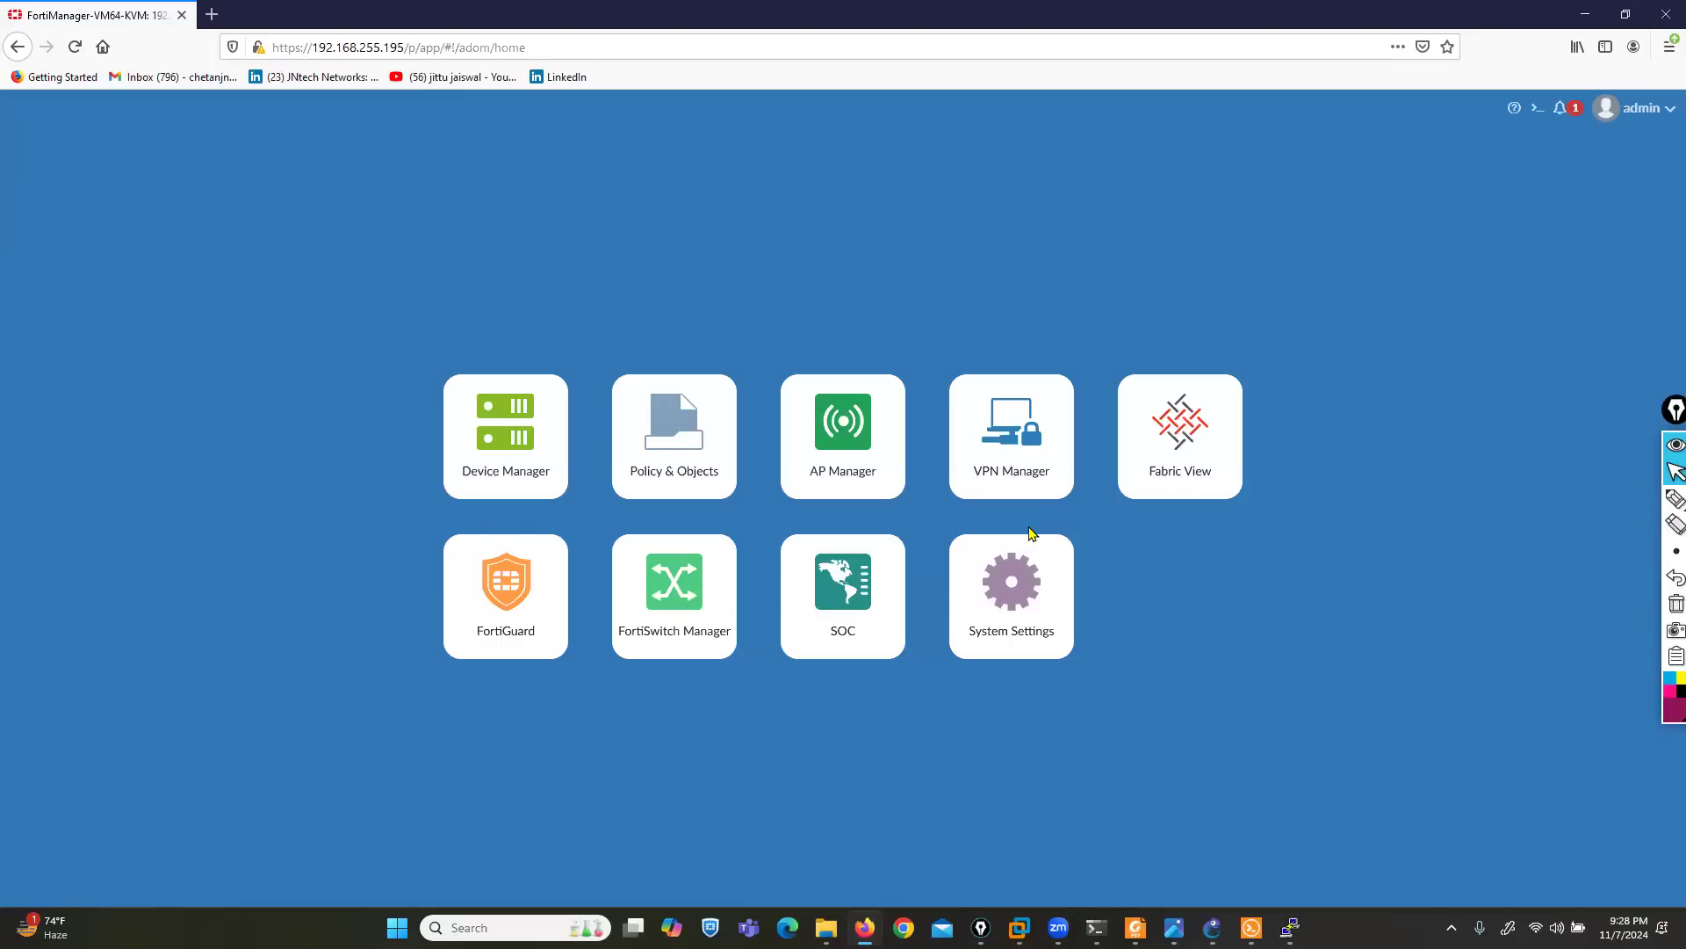
# - Mark the home page modules except Fabric View with pen strokes, and clear the ink
pyautogui.click(1675, 498)
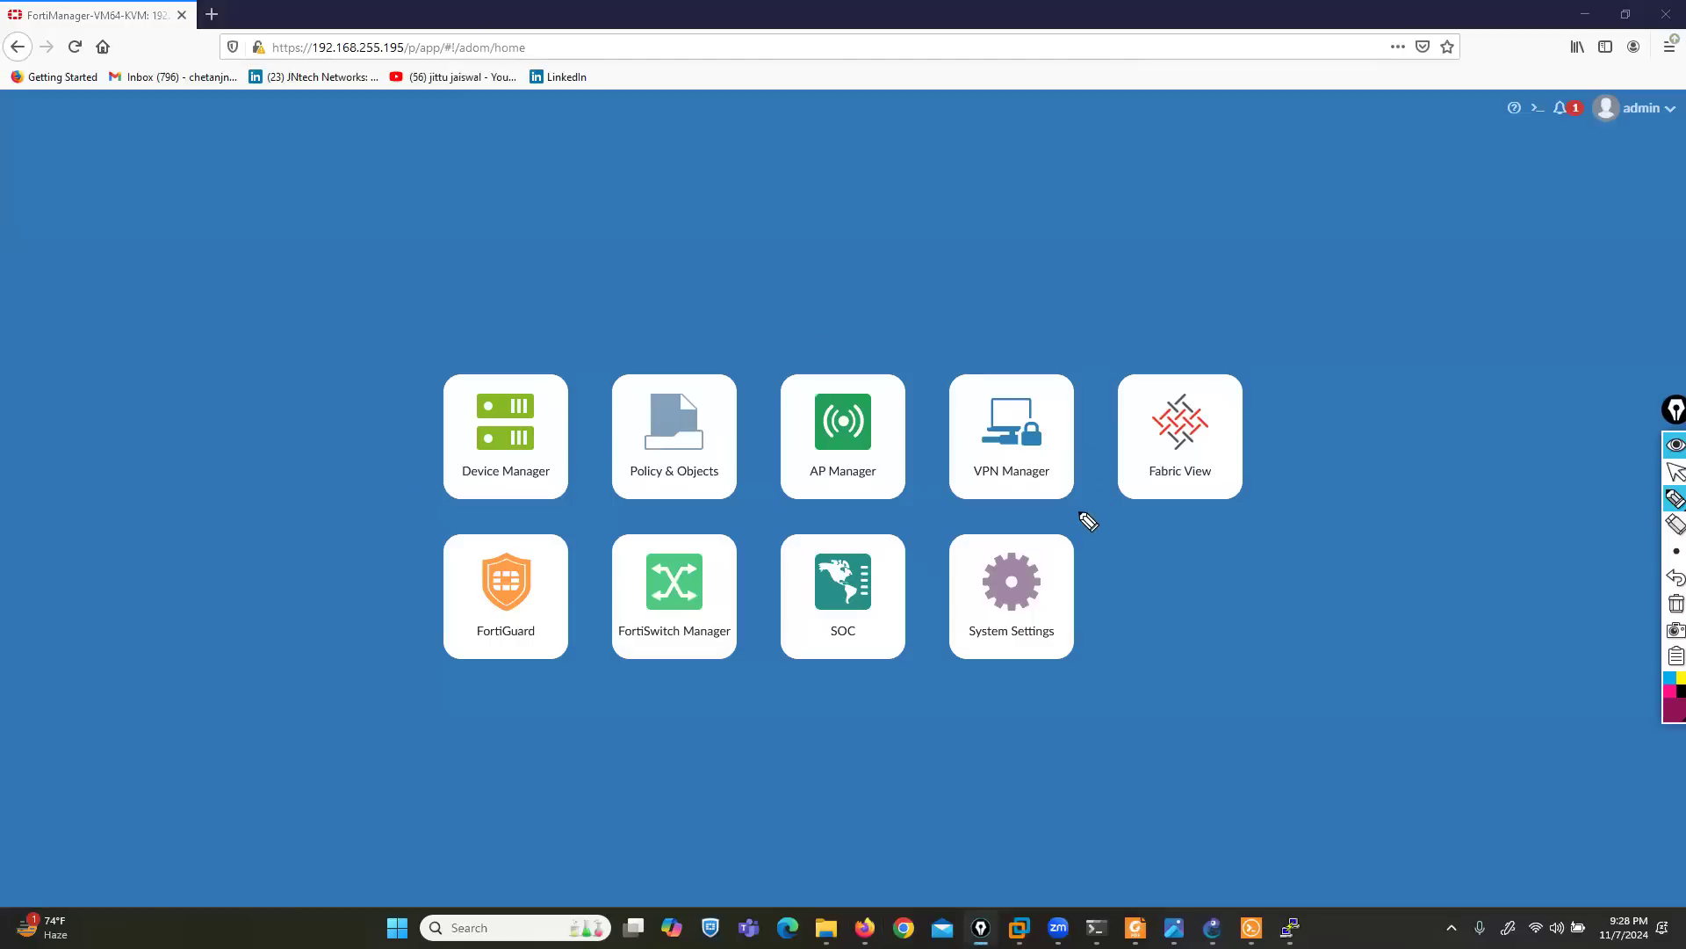
pyautogui.moveTo(454, 425); pyautogui.dragTo(387, 432)
pyautogui.moveTo(656, 432); pyautogui.dragTo(615, 439)
pyautogui.moveTo(838, 441); pyautogui.dragTo(791, 443)
pyautogui.moveTo(1006, 432); pyautogui.dragTo(975, 435)
pyautogui.moveTo(498, 657); pyautogui.dragTo(450, 669)
pyautogui.moveTo(701, 659); pyautogui.dragTo(646, 666)
pyautogui.moveTo(819, 661); pyautogui.dragTo(788, 667)
pyautogui.moveTo(1041, 655); pyautogui.dragTo(1017, 679)
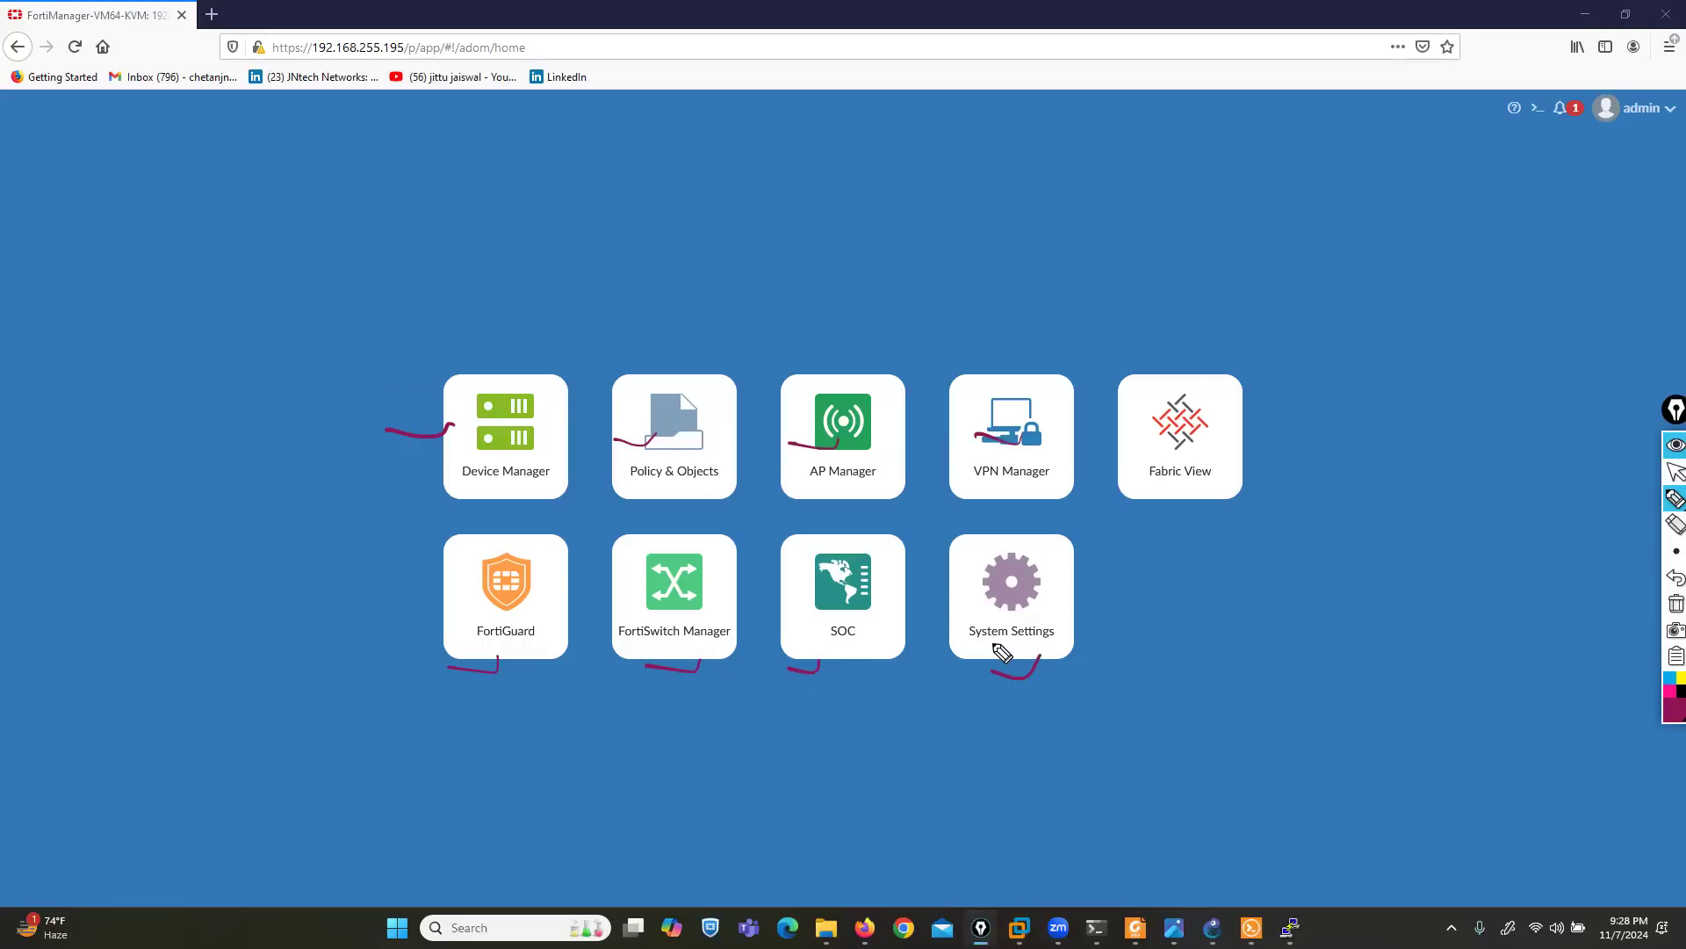
pyautogui.click(1676, 603)
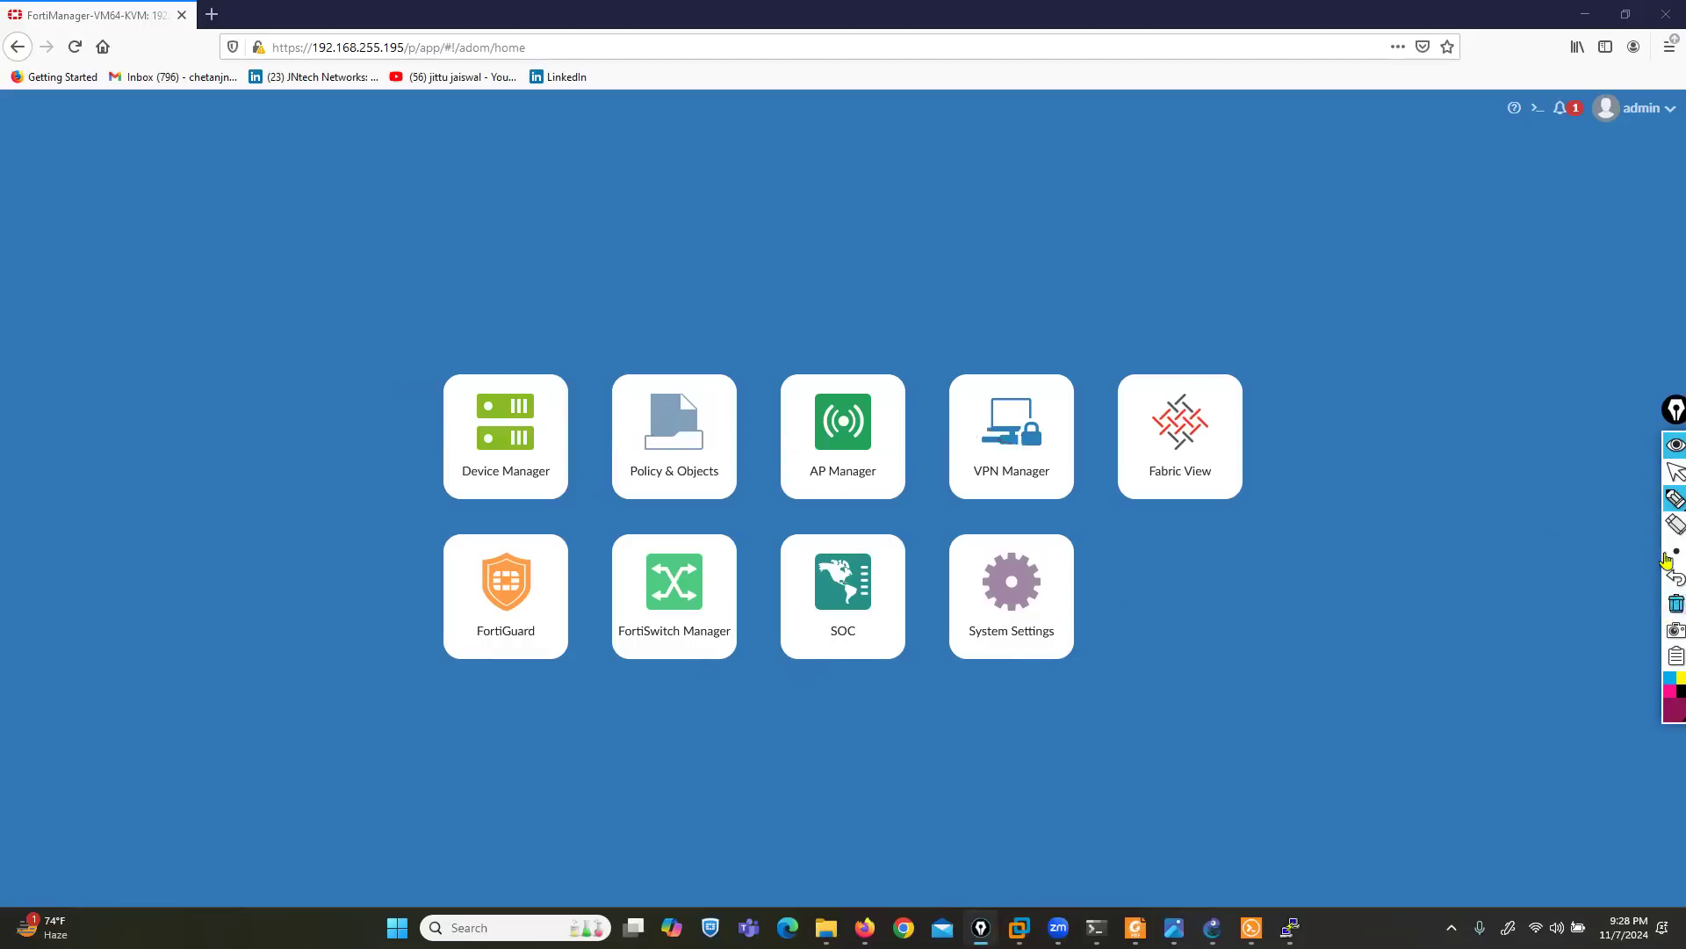
# - Return to the normal pointer and open FortiManager's System Settings
pyautogui.click(1676, 472)
pyautogui.click(984, 592)
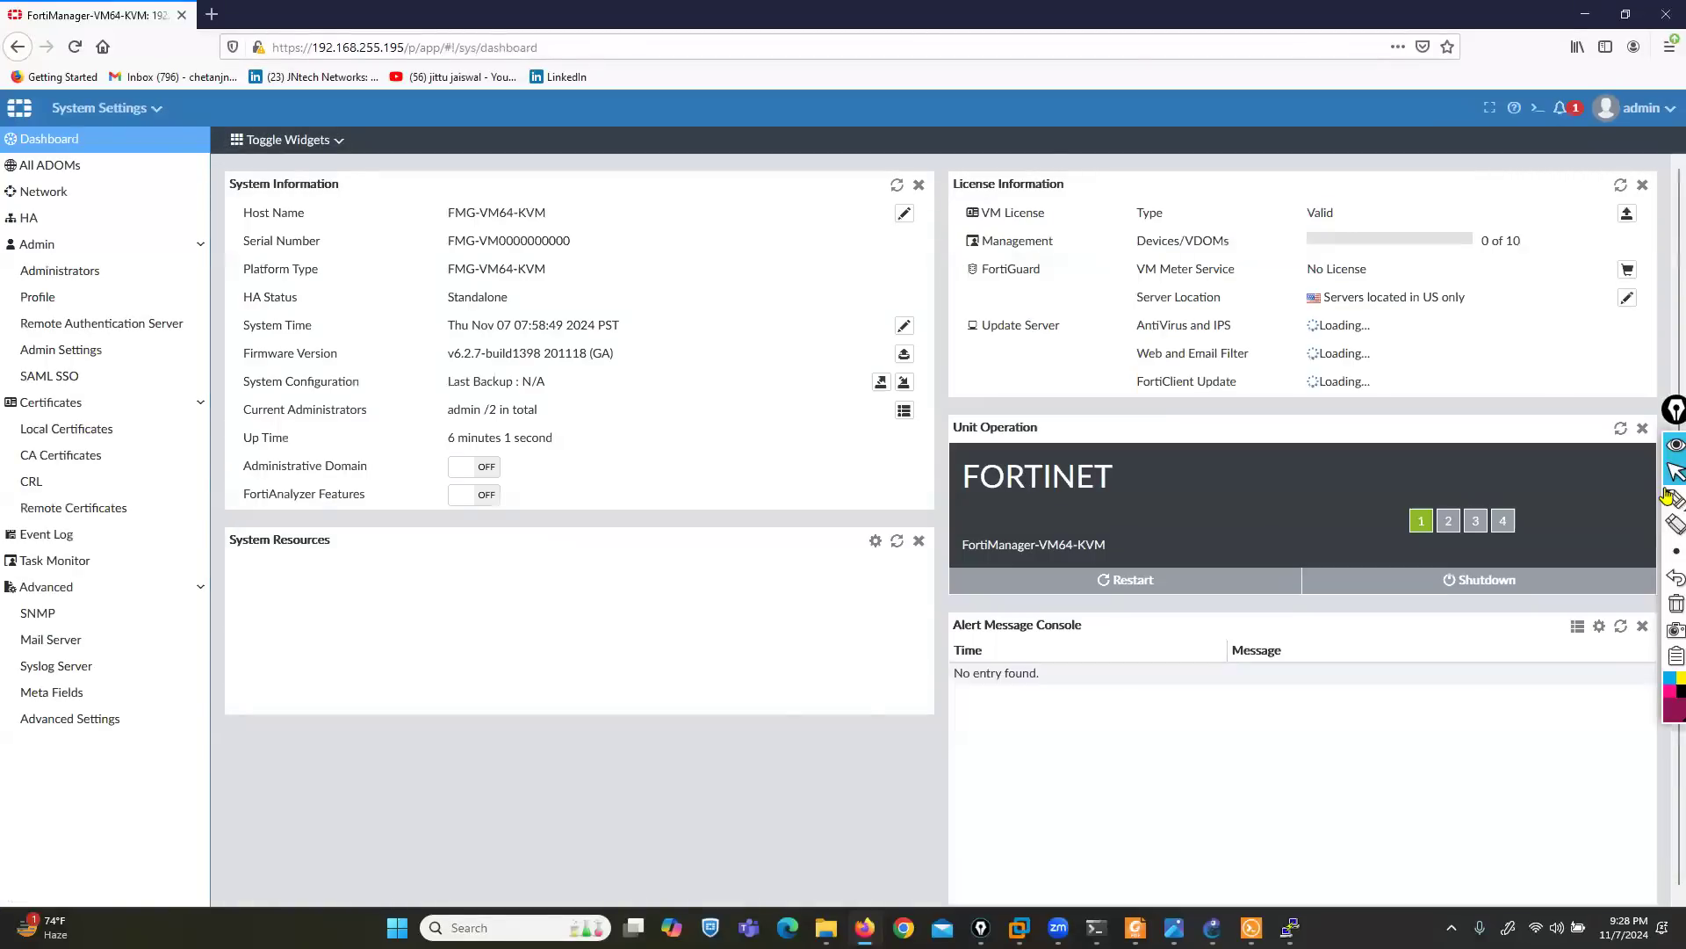
# - Mark the System Settings entries from Dashboard to Advanced with the pen, boxing the Admin, Certificates and Advanced groups, and clear the ink
pyautogui.moveTo(1674, 499)
pyautogui.click(1623, 501)
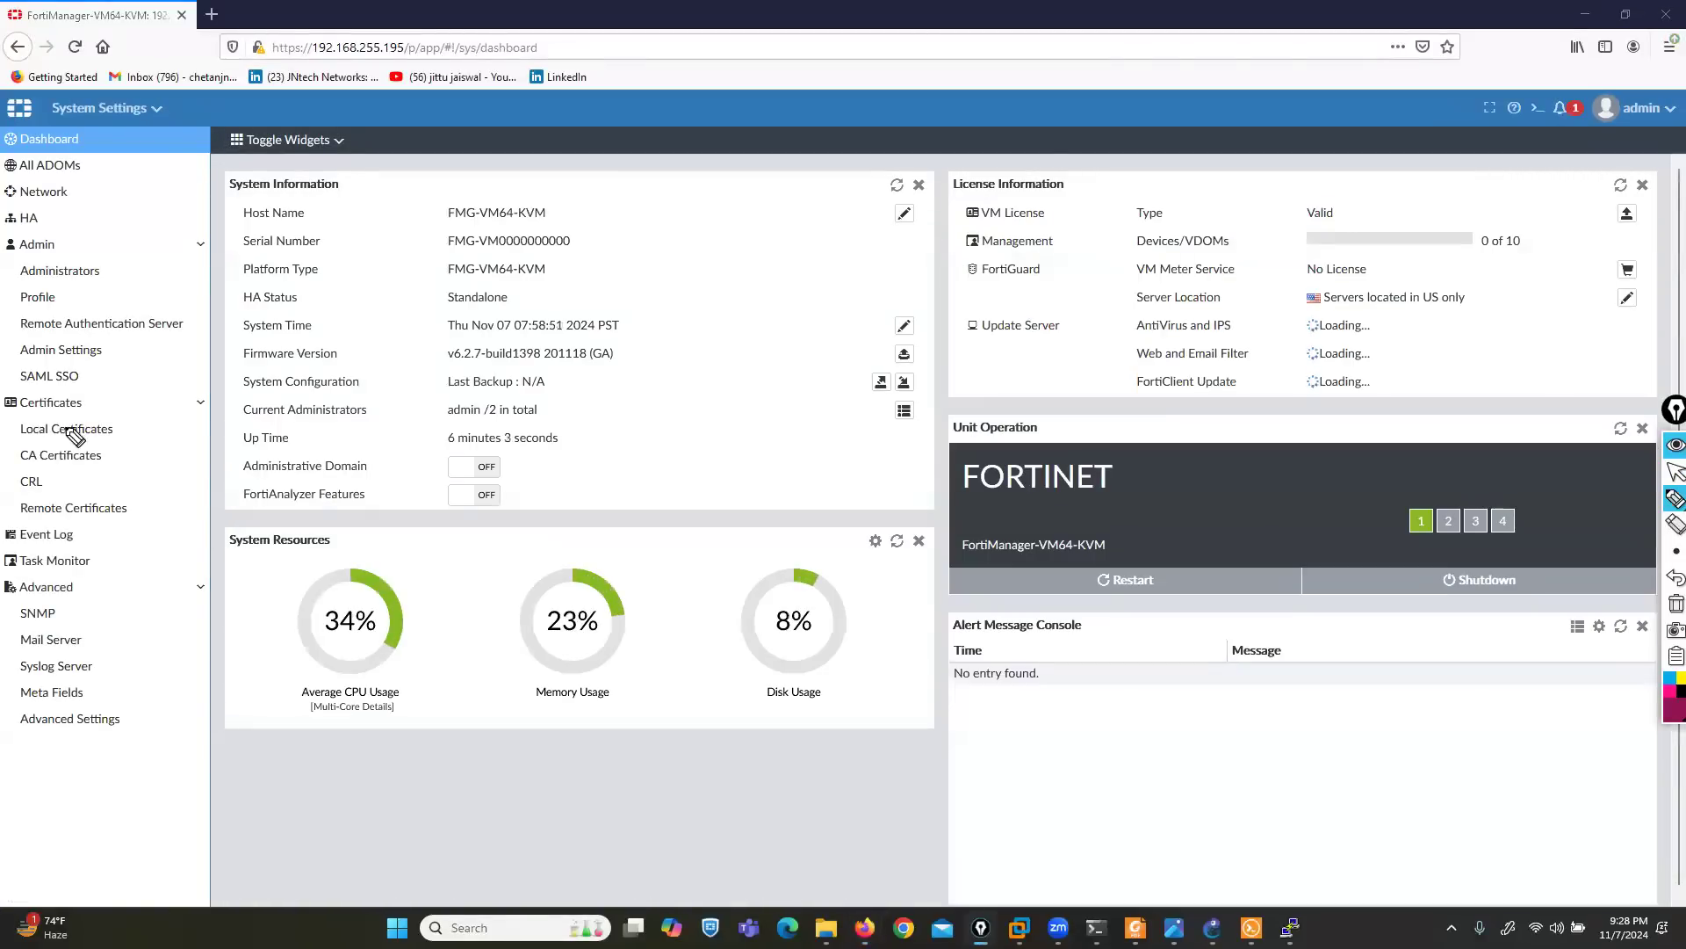
pyautogui.moveTo(84, 138); pyautogui.dragTo(152, 119)
pyautogui.moveTo(85, 163)
pyautogui.mouseDown()
pyautogui.moveTo(145, 151)
pyautogui.moveTo(88, 195)
pyautogui.moveTo(136, 178)
pyautogui.mouseUp()
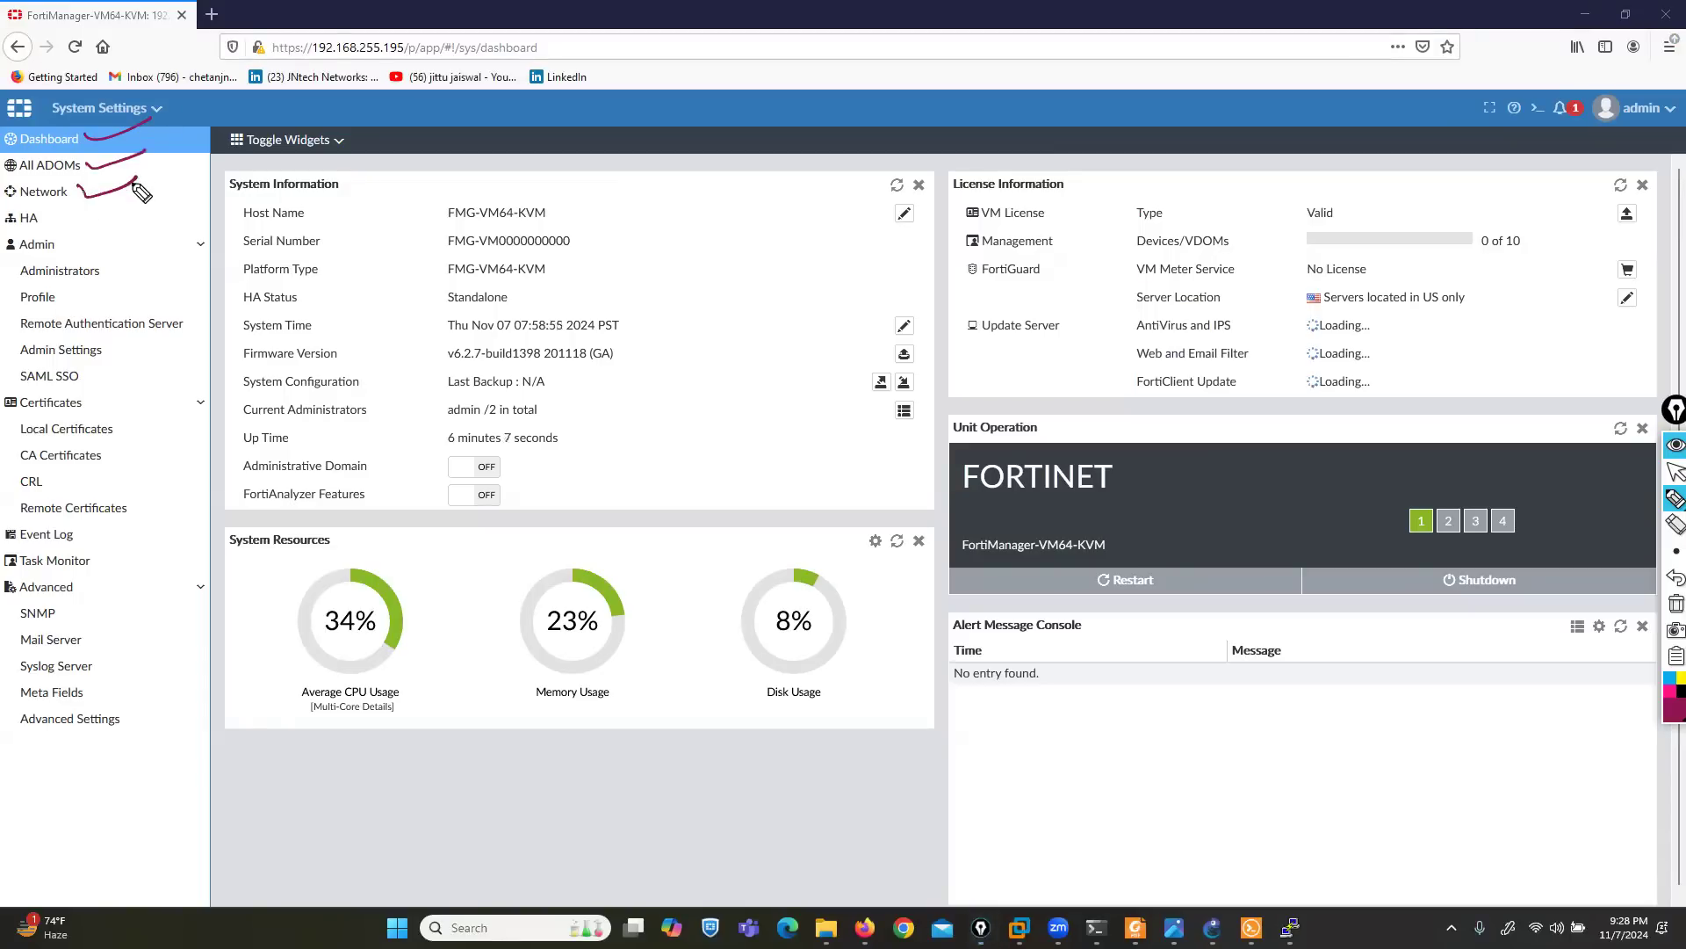
pyautogui.moveTo(50, 223)
pyautogui.mouseDown()
pyautogui.moveTo(94, 209)
pyautogui.moveTo(4, 232)
pyautogui.moveTo(7, 369)
pyautogui.moveTo(145, 379)
pyautogui.moveTo(167, 241)
pyautogui.moveTo(66, 232)
pyautogui.mouseUp()
pyautogui.moveTo(95, 397)
pyautogui.mouseDown()
pyautogui.moveTo(7, 390)
pyautogui.moveTo(5, 501)
pyautogui.moveTo(86, 504)
pyautogui.moveTo(161, 388)
pyautogui.moveTo(88, 385)
pyautogui.mouseUp()
pyautogui.moveTo(92, 522)
pyautogui.mouseDown()
pyautogui.moveTo(4, 522)
pyautogui.moveTo(25, 548)
pyautogui.moveTo(114, 529)
pyautogui.moveTo(87, 518)
pyautogui.moveTo(125, 571)
pyautogui.moveTo(156, 553)
pyautogui.mouseUp()
pyautogui.moveTo(4, 573)
pyautogui.mouseDown()
pyautogui.moveTo(7, 751)
pyautogui.moveTo(171, 745)
pyautogui.moveTo(153, 584)
pyautogui.moveTo(81, 578)
pyautogui.mouseUp()
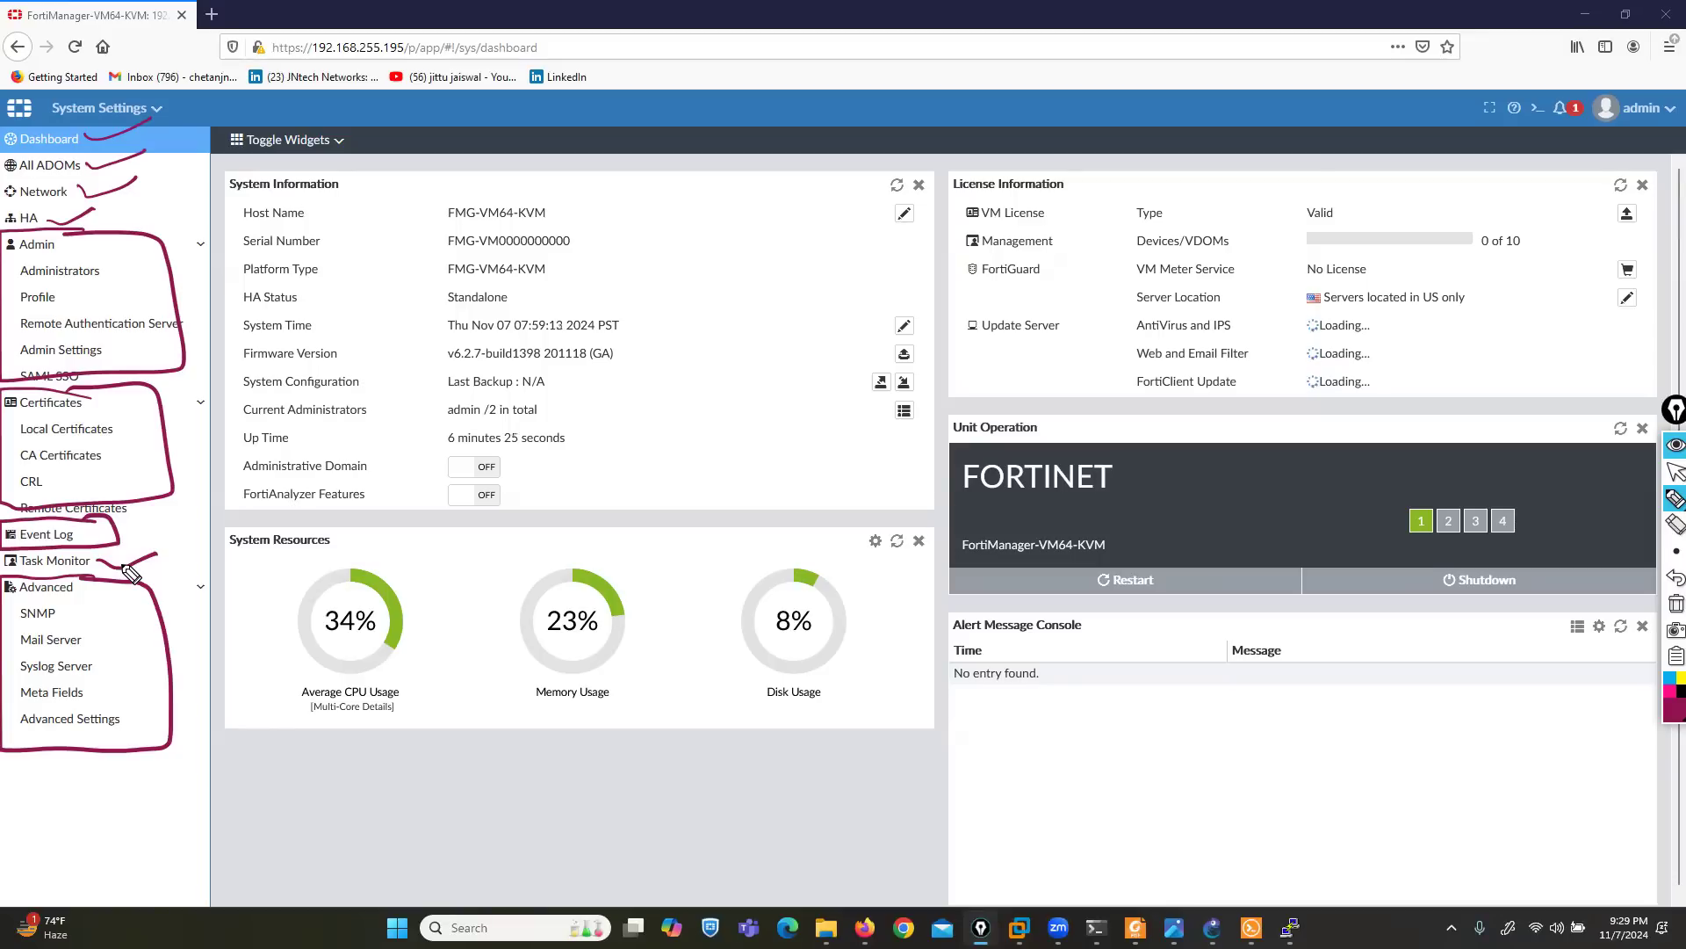
pyautogui.click(1676, 604)
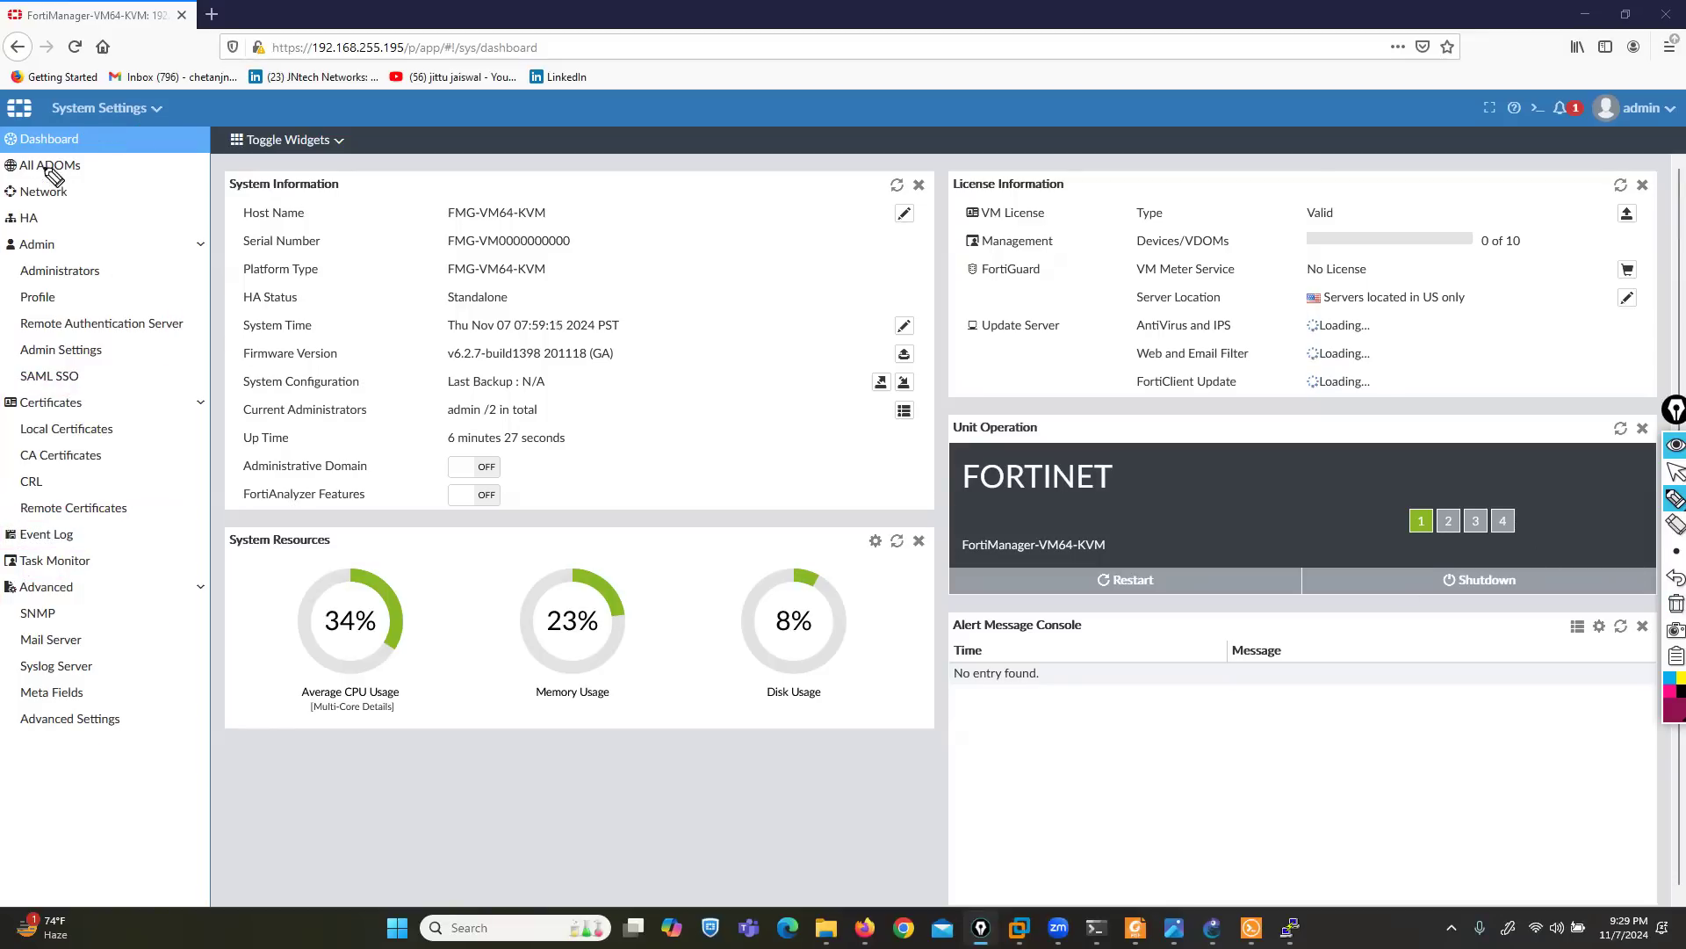
# - Outline the Dashboard entry of System Settings with the pen and return to the normal pointer
pyautogui.moveTo(15, 161)
pyautogui.mouseDown()
pyautogui.moveTo(111, 164)
pyautogui.moveTo(57, 122)
pyautogui.moveTo(7, 134)
pyautogui.moveTo(9, 154)
pyautogui.mouseUp()
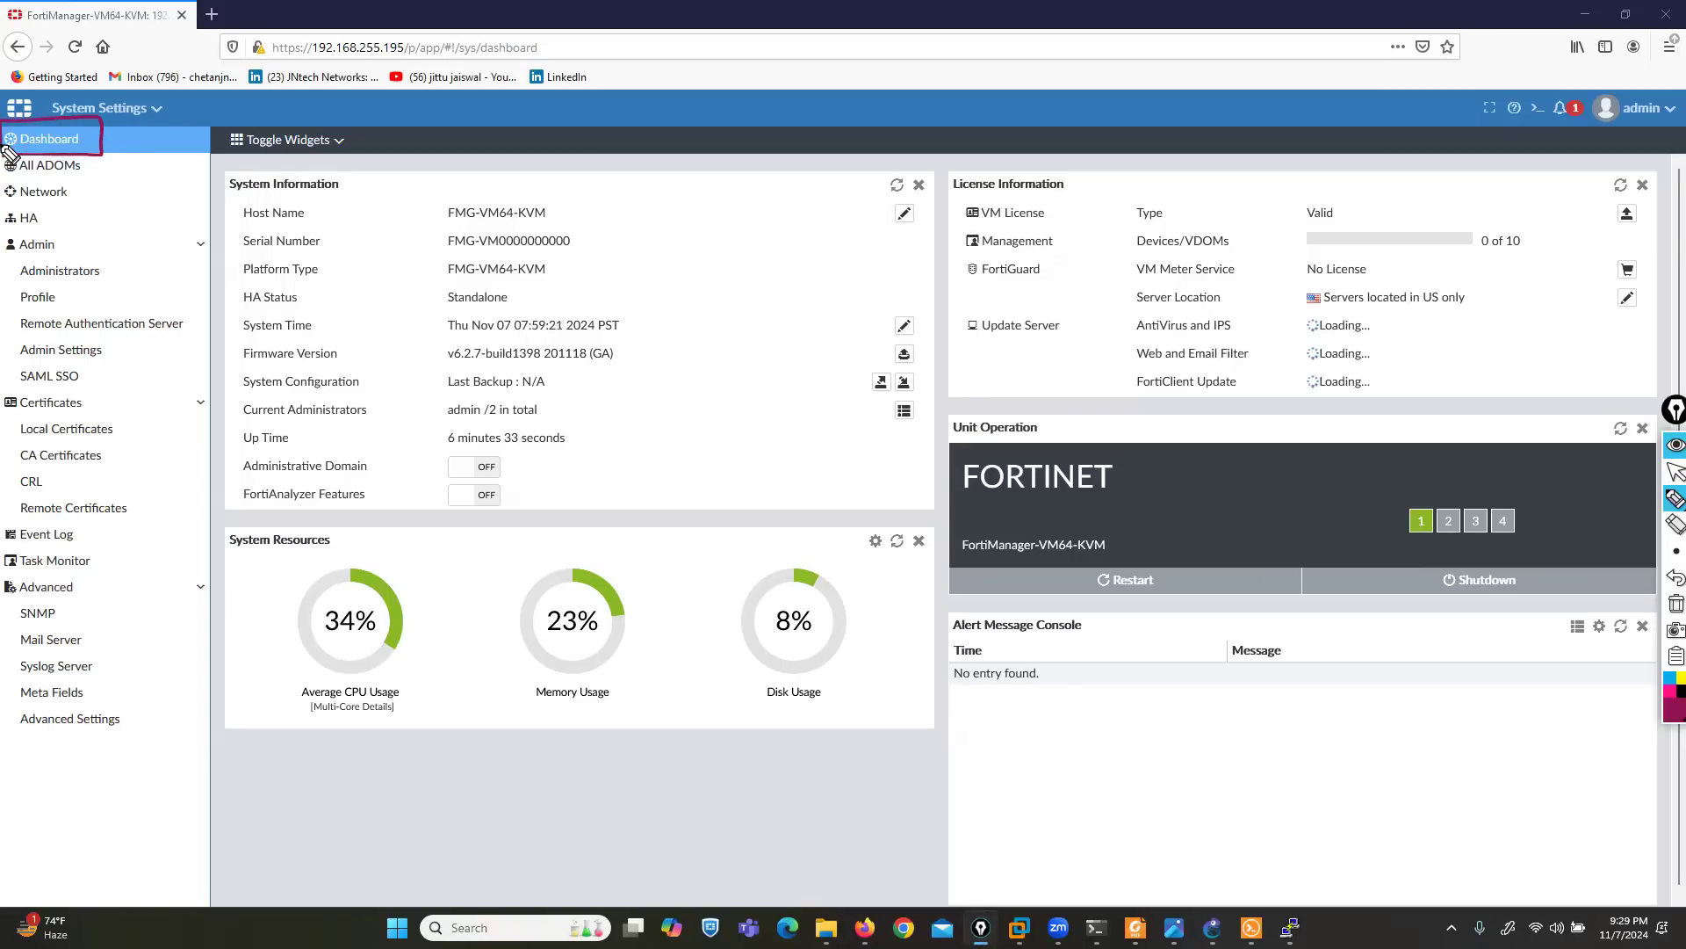
pyautogui.click(1676, 471)
pyautogui.click(1675, 498)
pyautogui.click(1622, 500)
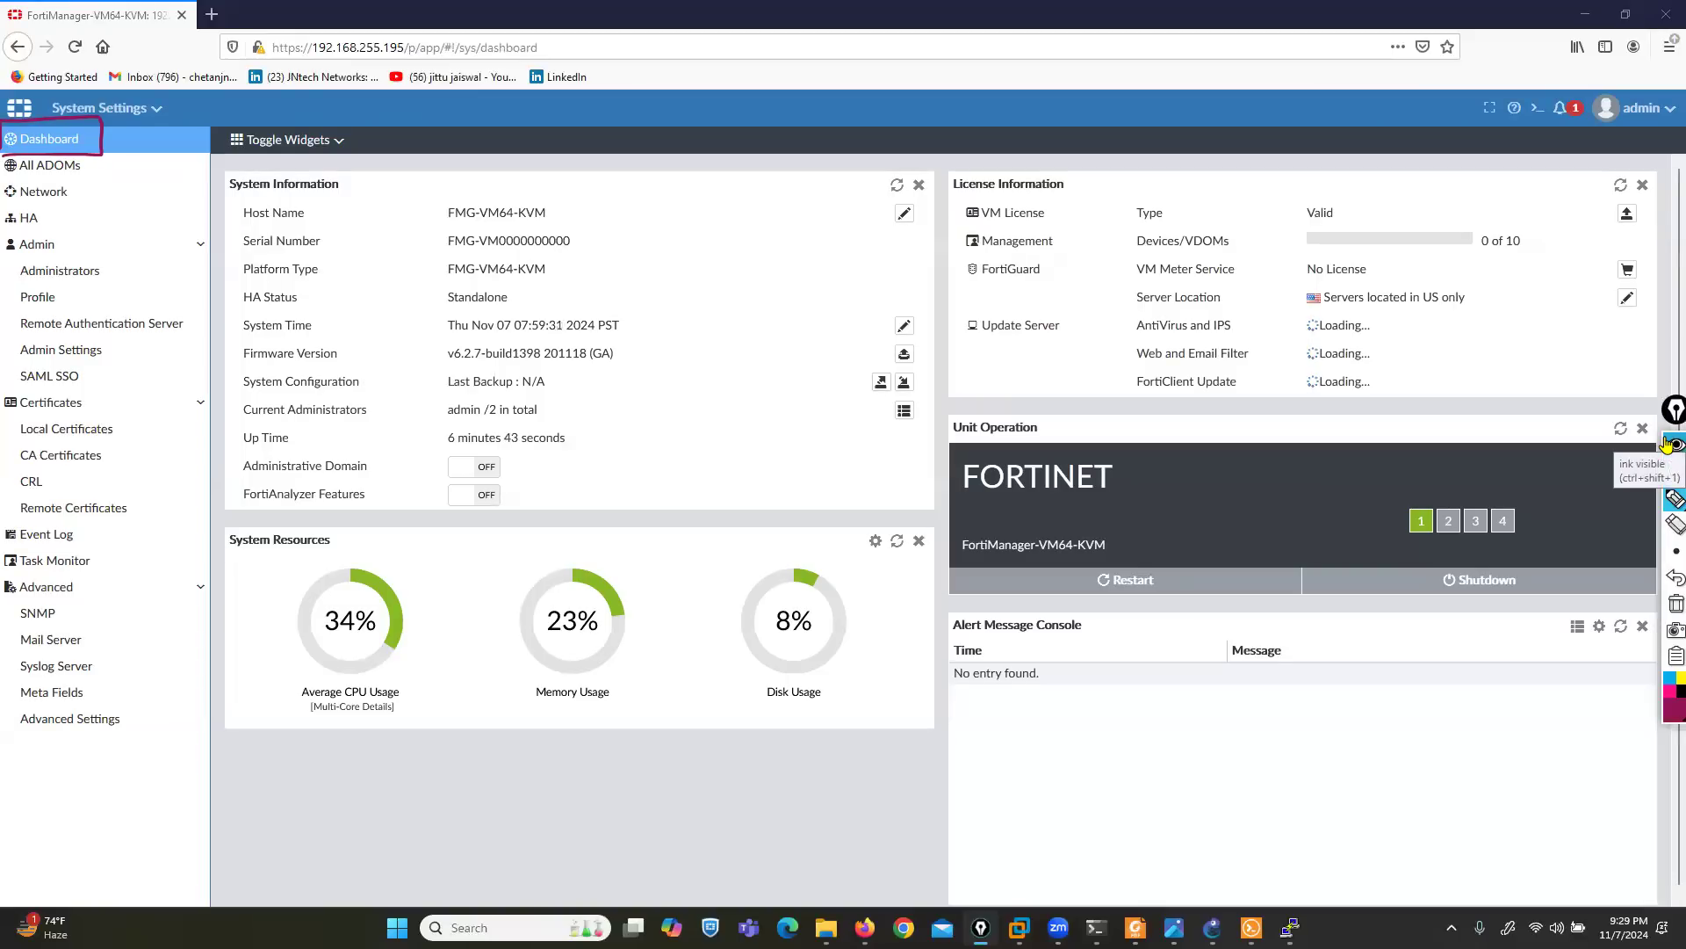
pyautogui.click(1675, 471)
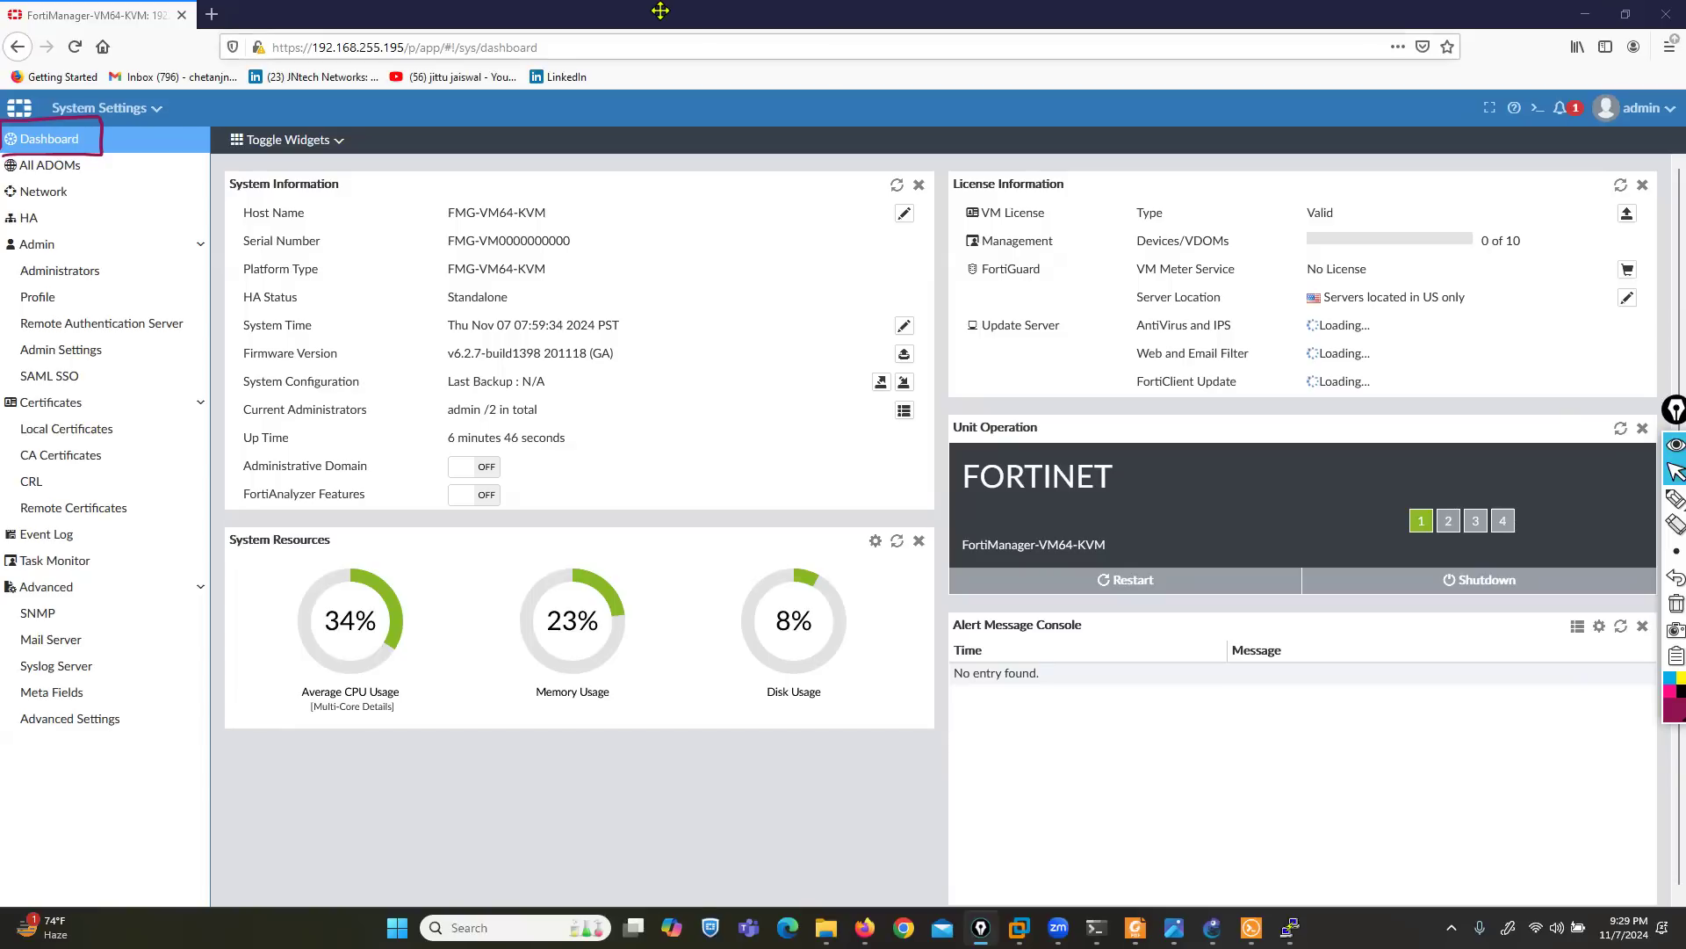
# - Bracket the System Information heading and underline the Host Name, Serial Number and Platform Type rows with the pen
pyautogui.click(1675, 498)
pyautogui.moveTo(330, 172); pyautogui.dragTo(349, 195)
pyautogui.moveTo(231, 165)
pyautogui.mouseDown()
pyautogui.moveTo(216, 194)
pyautogui.moveTo(248, 224)
pyautogui.moveTo(562, 229)
pyautogui.mouseUp()
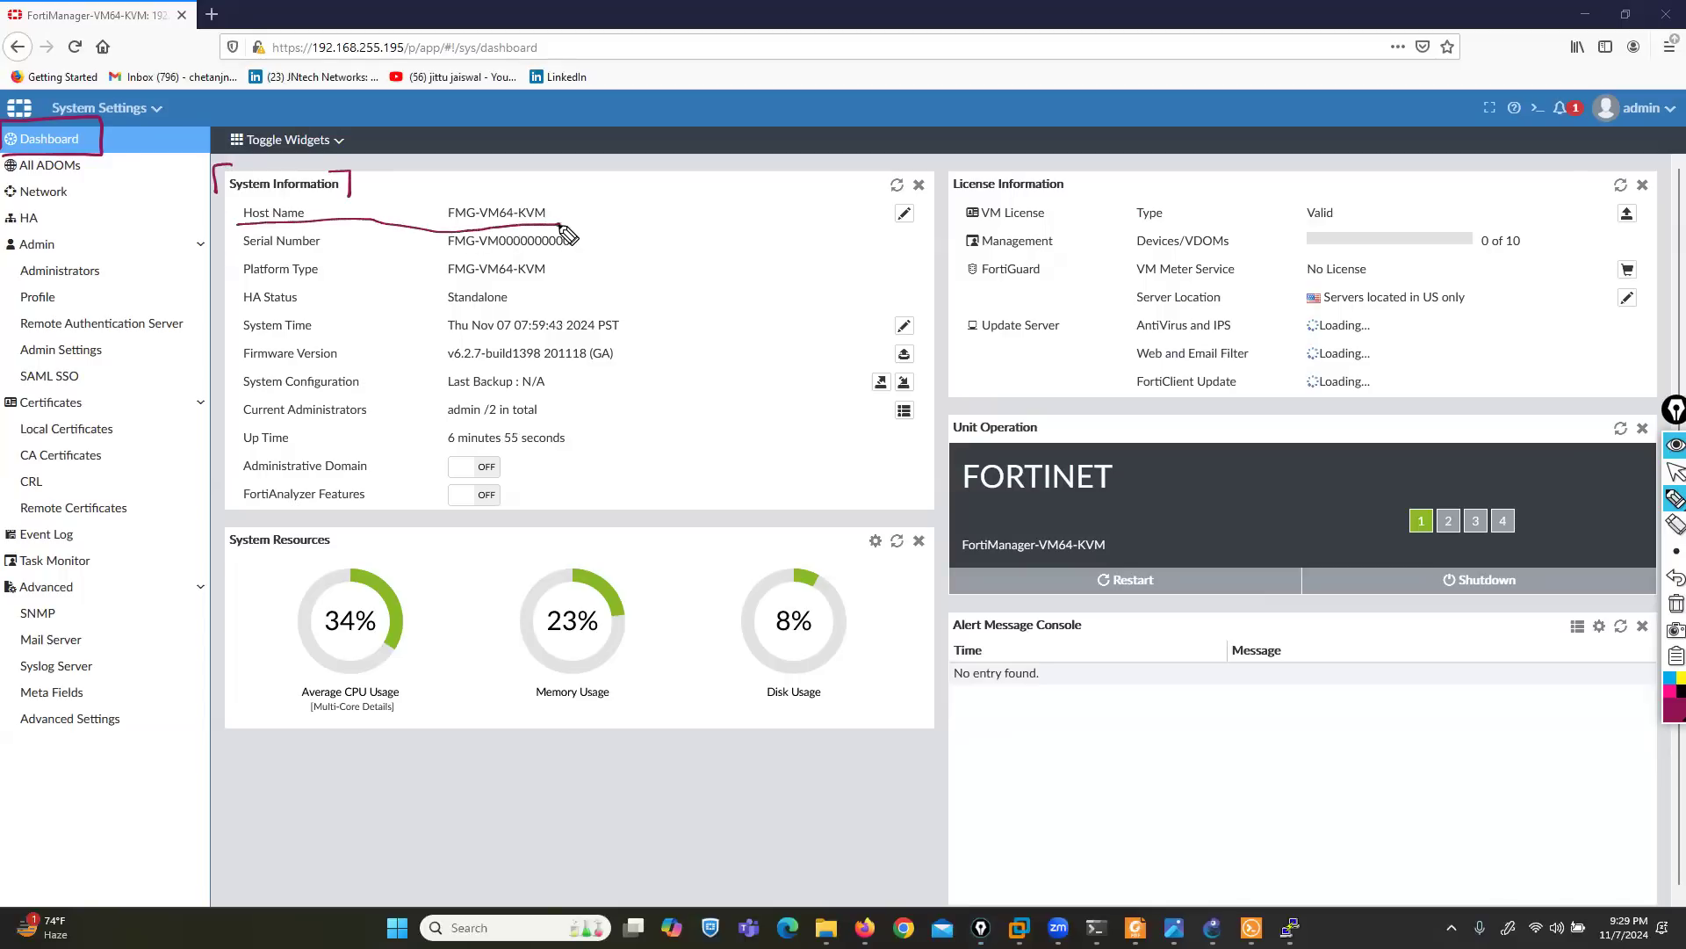
pyautogui.moveTo(238, 253); pyautogui.dragTo(581, 249)
pyautogui.moveTo(230, 283); pyautogui.dragTo(325, 282)
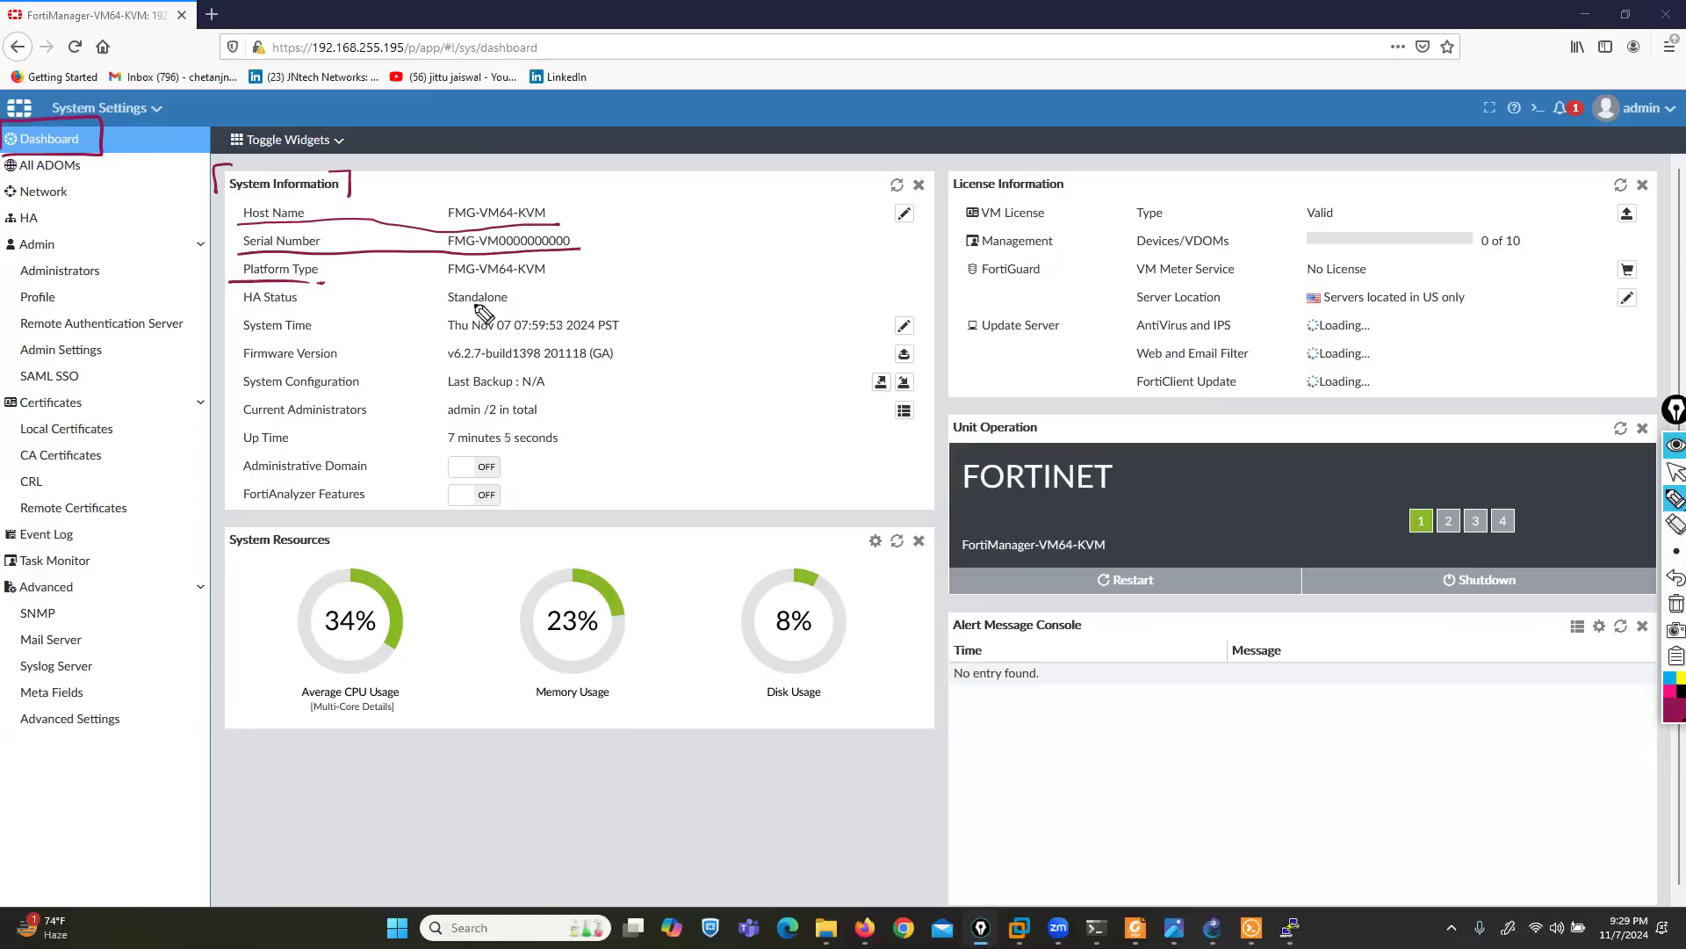
pyautogui.moveTo(426, 284); pyautogui.dragTo(538, 282)
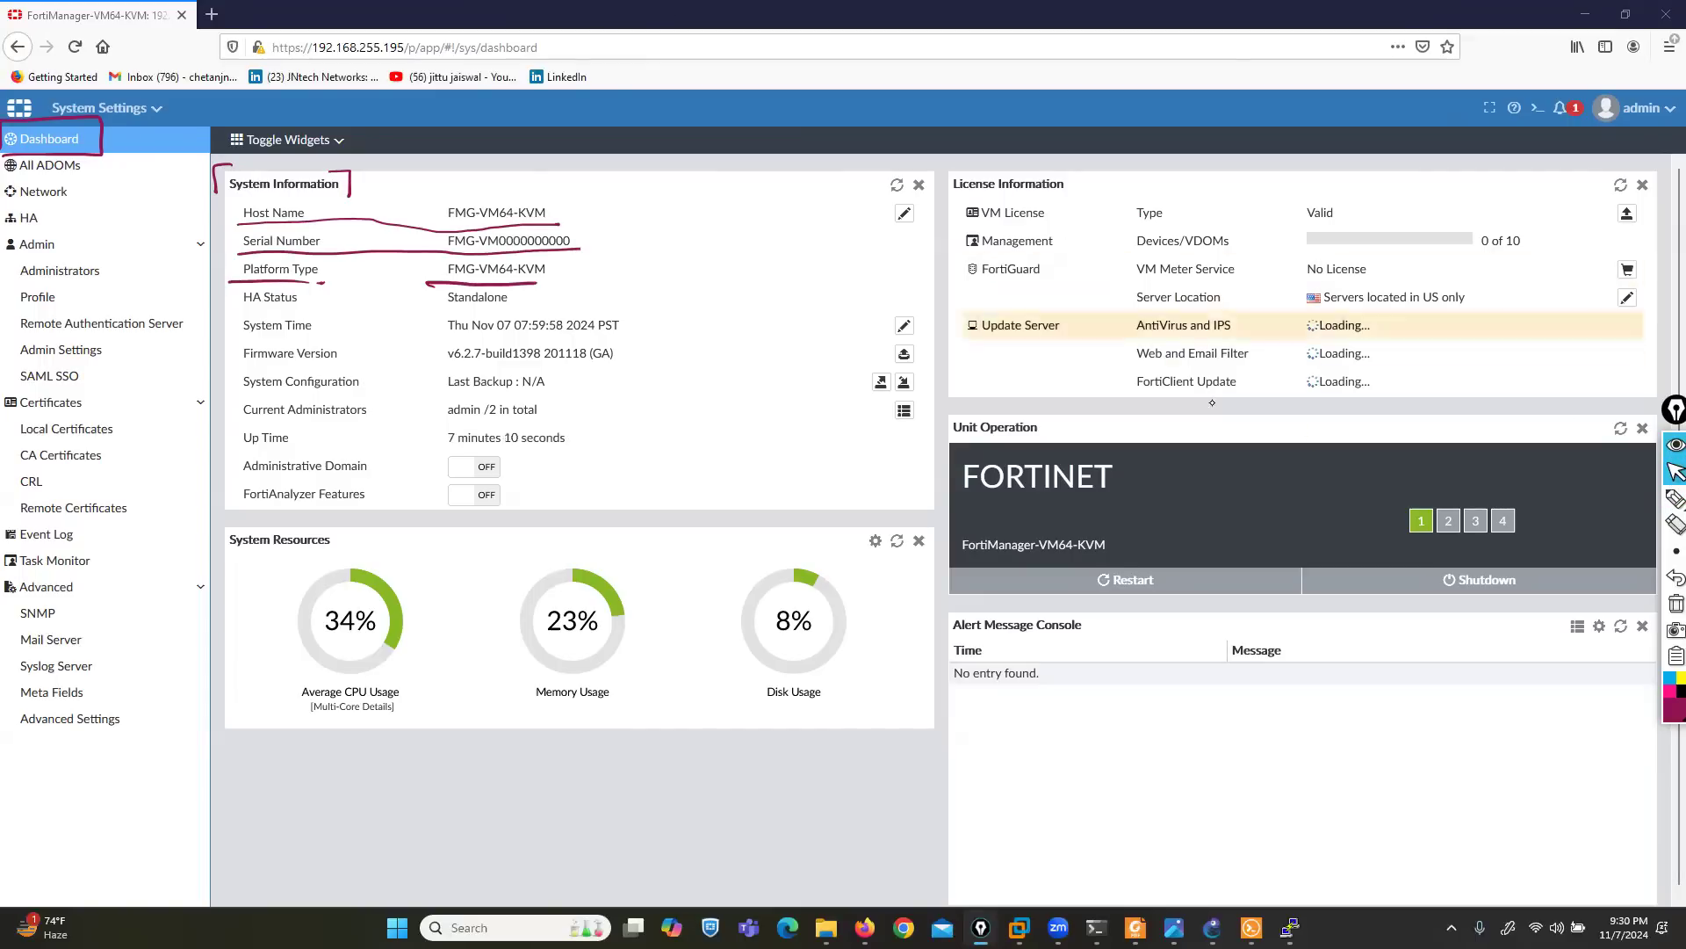
# - Underline HA Status, the system time, the firmware version and the System Configuration label with the pen
pyautogui.moveTo(1674, 501)
pyautogui.click(1622, 508)
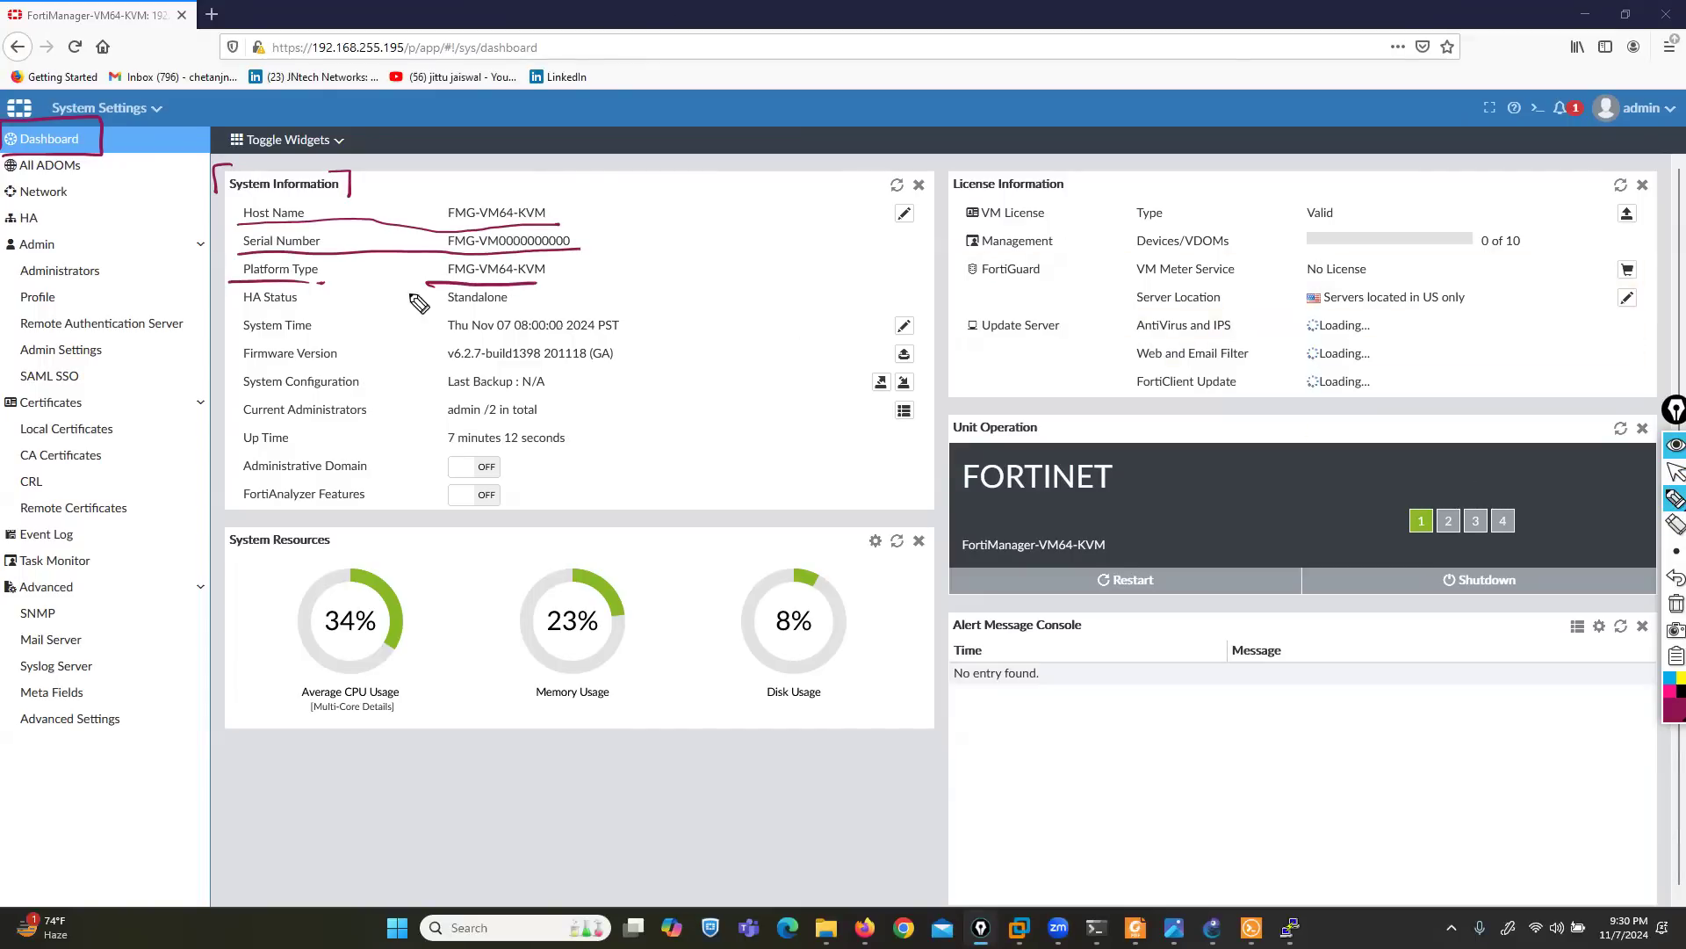
pyautogui.moveTo(230, 309)
pyautogui.mouseDown()
pyautogui.moveTo(494, 305)
pyautogui.moveTo(530, 335)
pyautogui.moveTo(585, 334)
pyautogui.mouseUp()
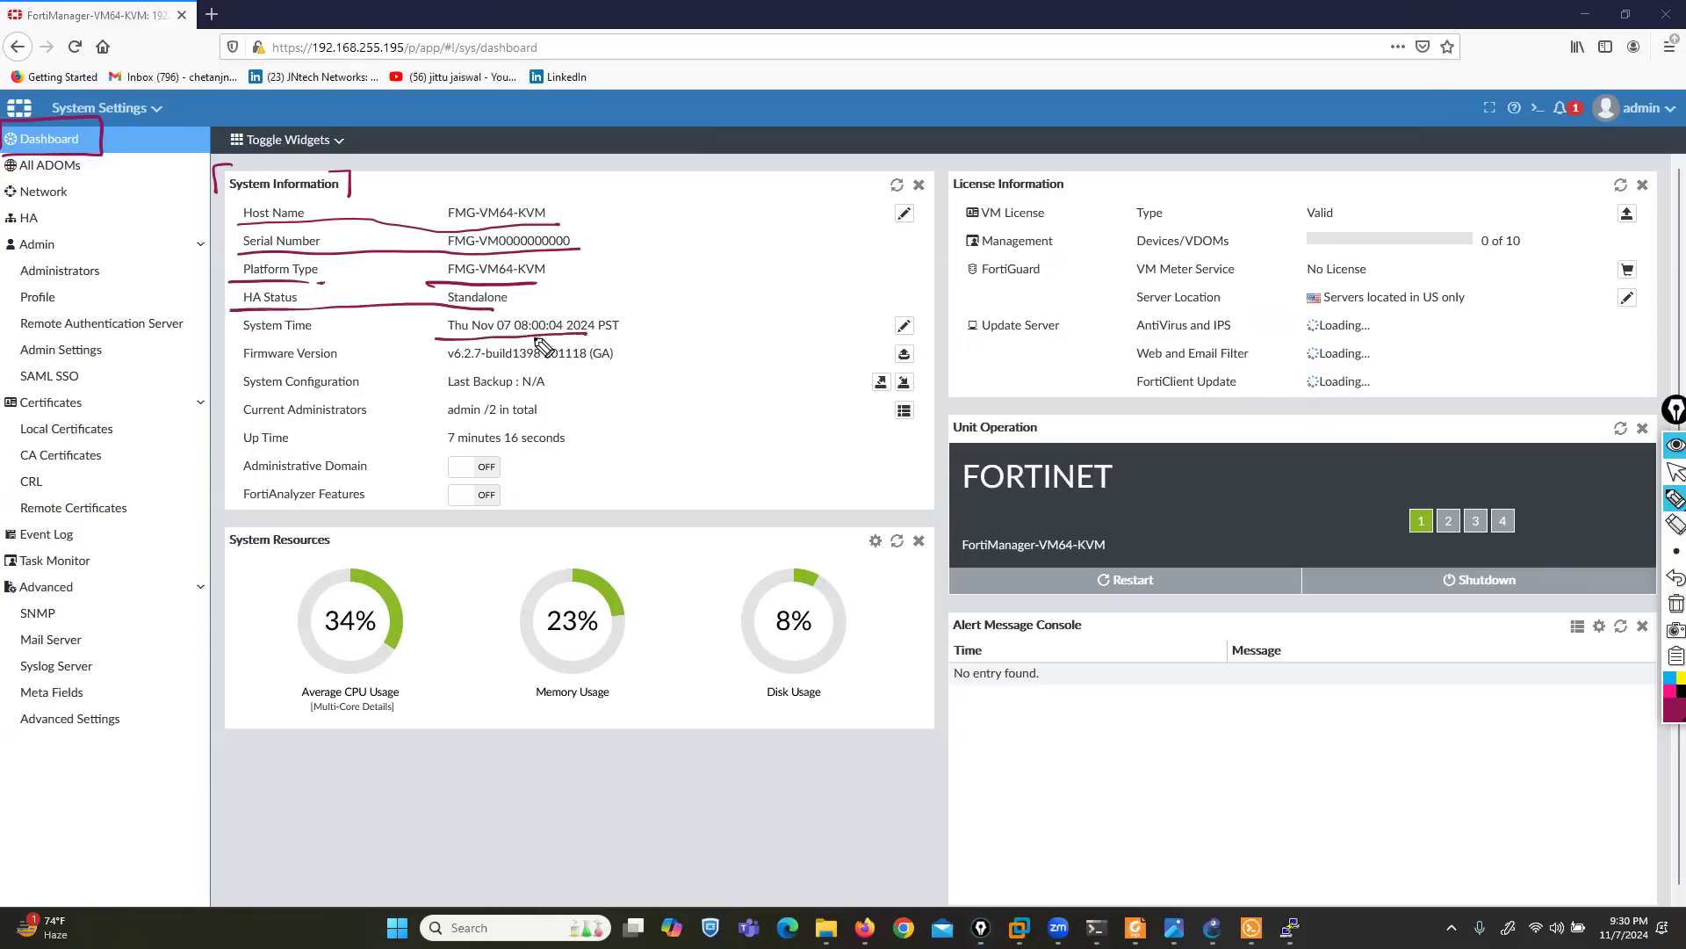
pyautogui.moveTo(254, 369)
pyautogui.mouseDown()
pyautogui.moveTo(235, 370)
pyautogui.moveTo(326, 369)
pyautogui.mouseUp()
pyautogui.moveTo(437, 363); pyautogui.dragTo(537, 367)
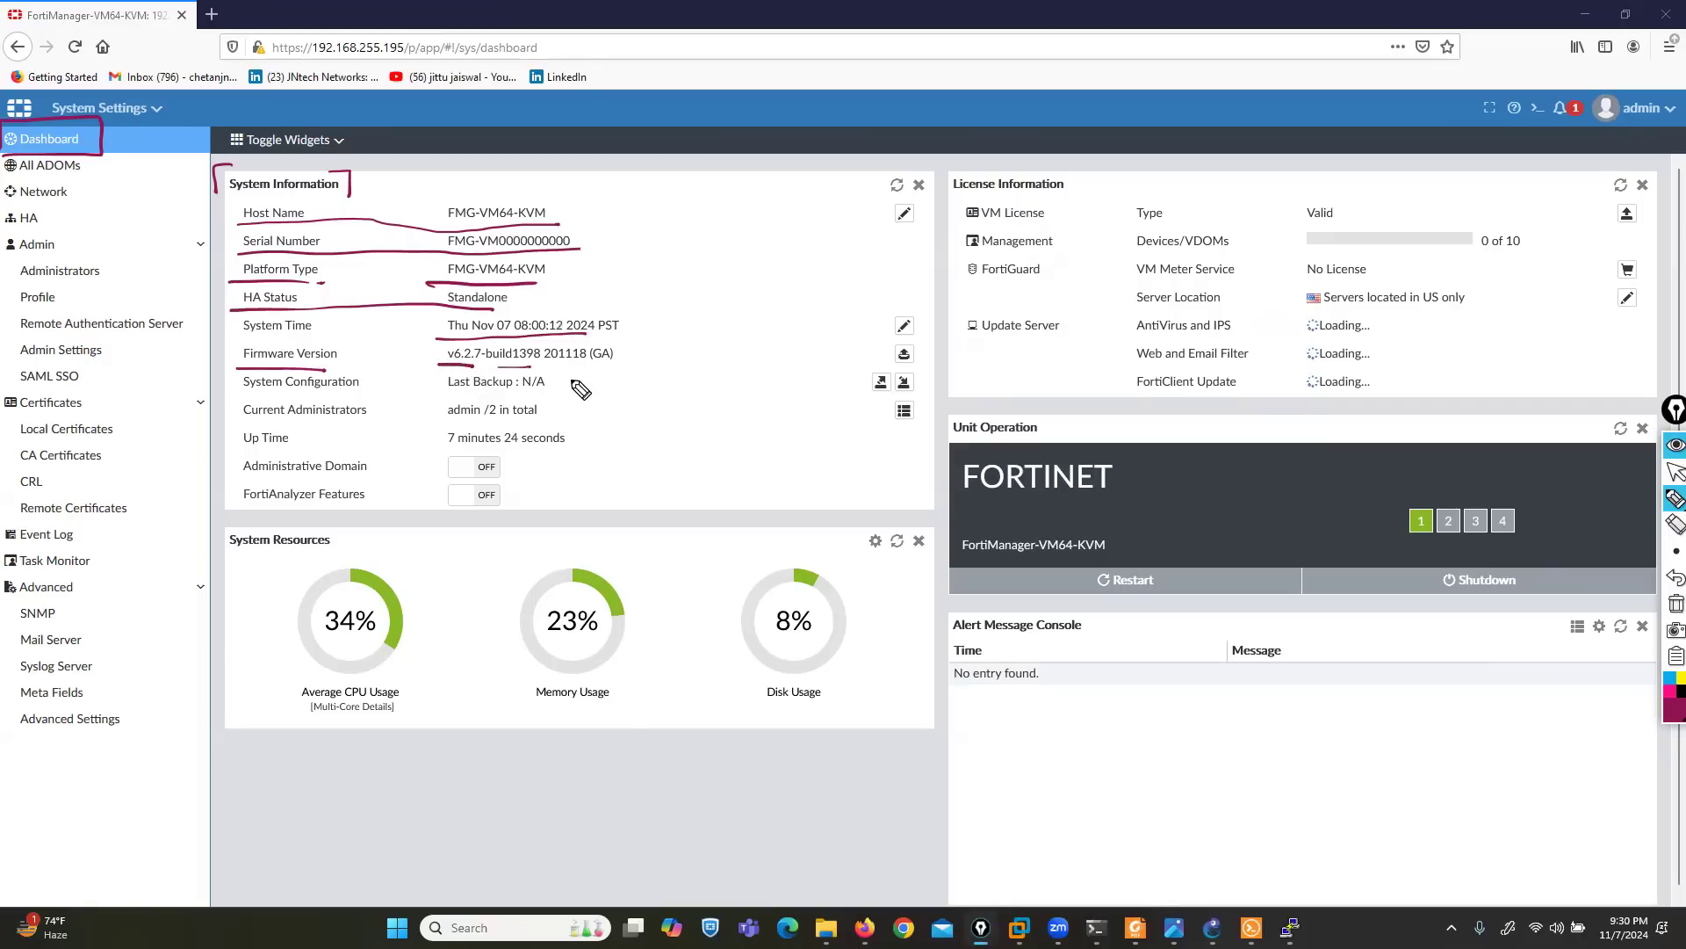
pyautogui.moveTo(230, 386); pyautogui.dragTo(357, 393)
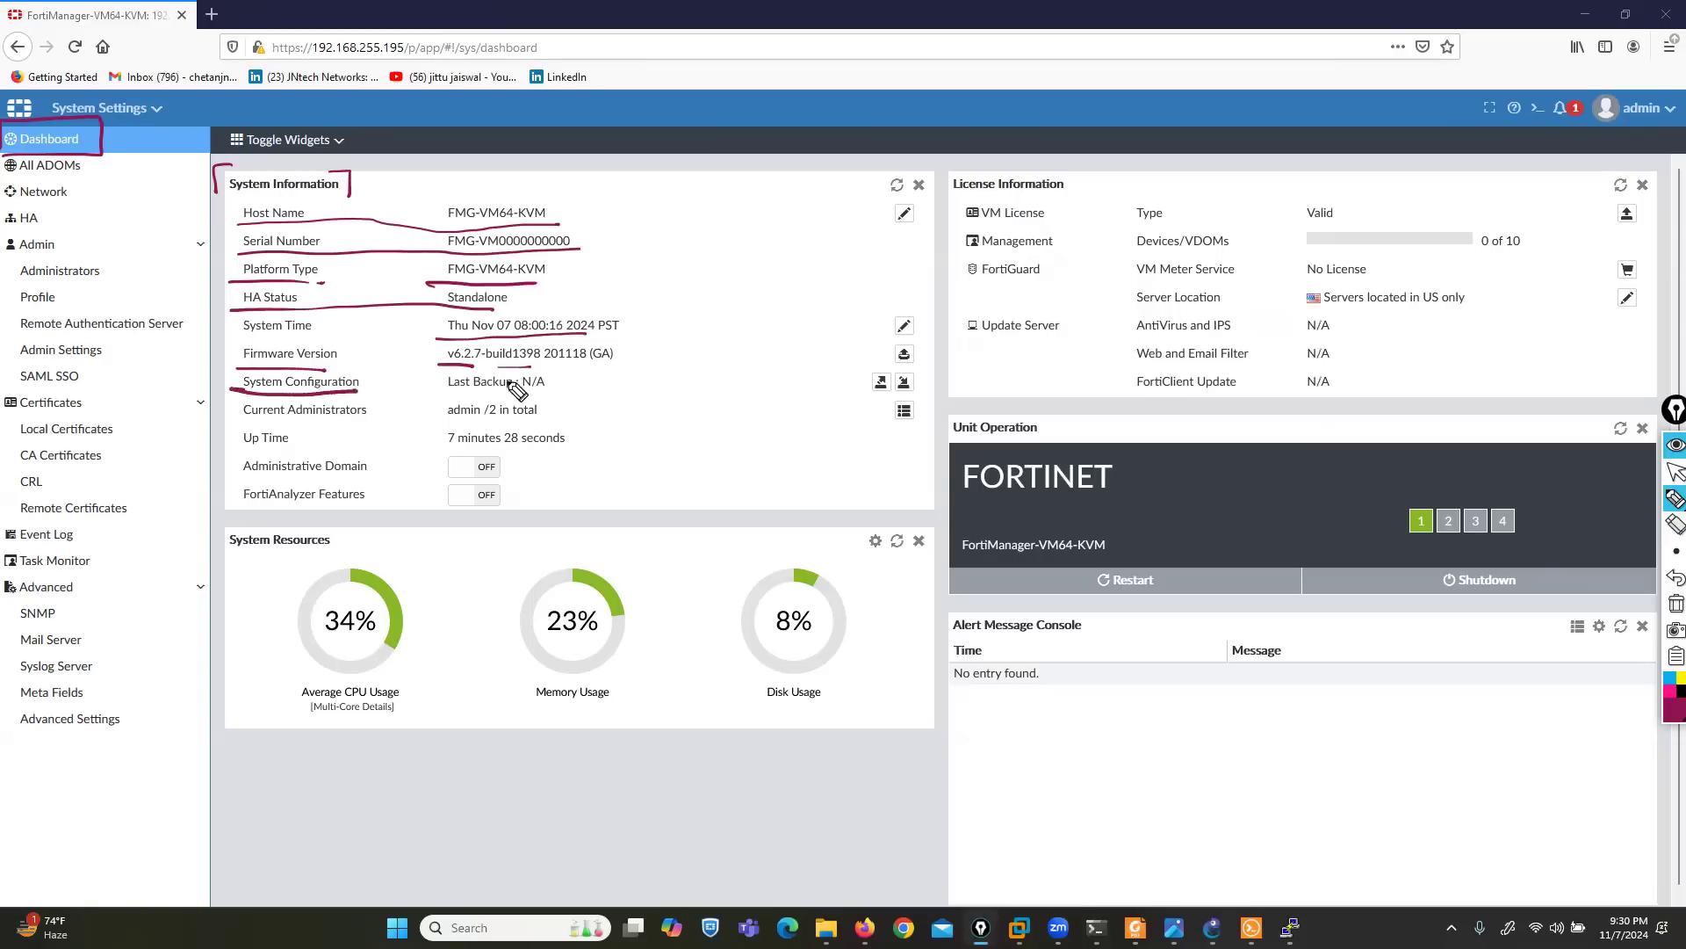
# - Box the Last Backup value, draw arrows to the backup and restore controls beside it, and clear the ink
pyautogui.moveTo(534, 375)
pyautogui.mouseDown()
pyautogui.moveTo(552, 369)
pyautogui.moveTo(457, 369)
pyautogui.moveTo(428, 396)
pyautogui.moveTo(556, 392)
pyautogui.mouseUp()
pyautogui.moveTo(801, 378); pyautogui.dragTo(858, 389)
pyautogui.moveTo(948, 363); pyautogui.dragTo(919, 383)
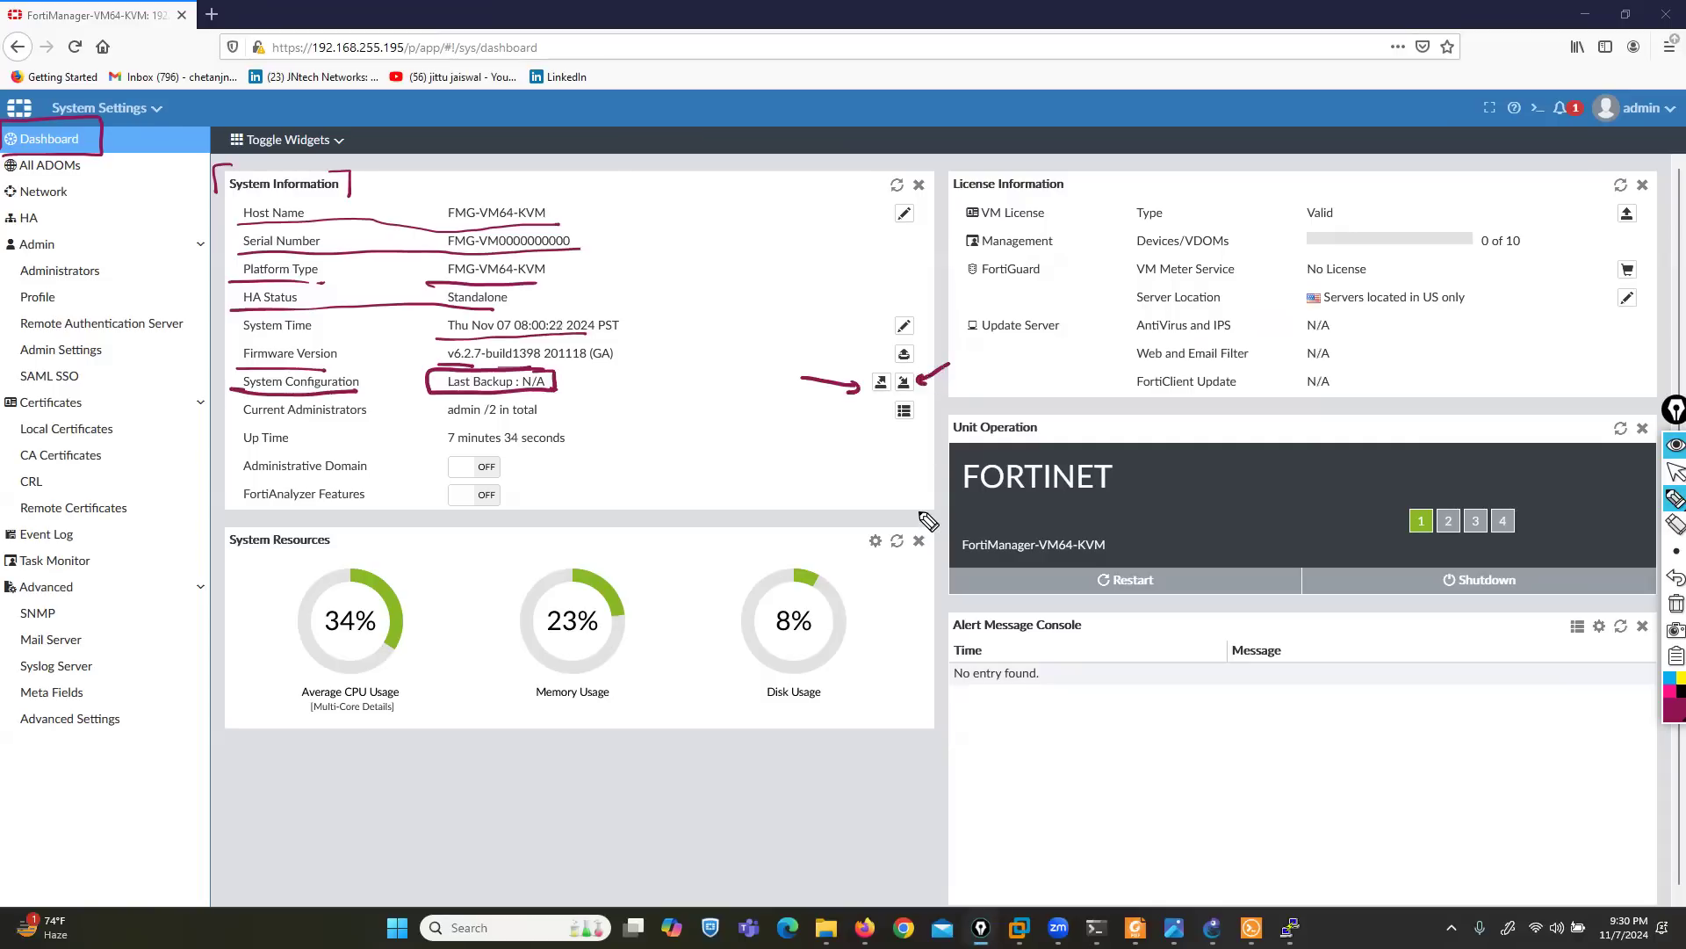
pyautogui.click(1676, 603)
# - Underline the administrator total in the Current Administrators row with the pen and return to the normal pointer
pyautogui.moveTo(477, 420); pyautogui.dragTo(494, 418)
pyautogui.click(1674, 471)
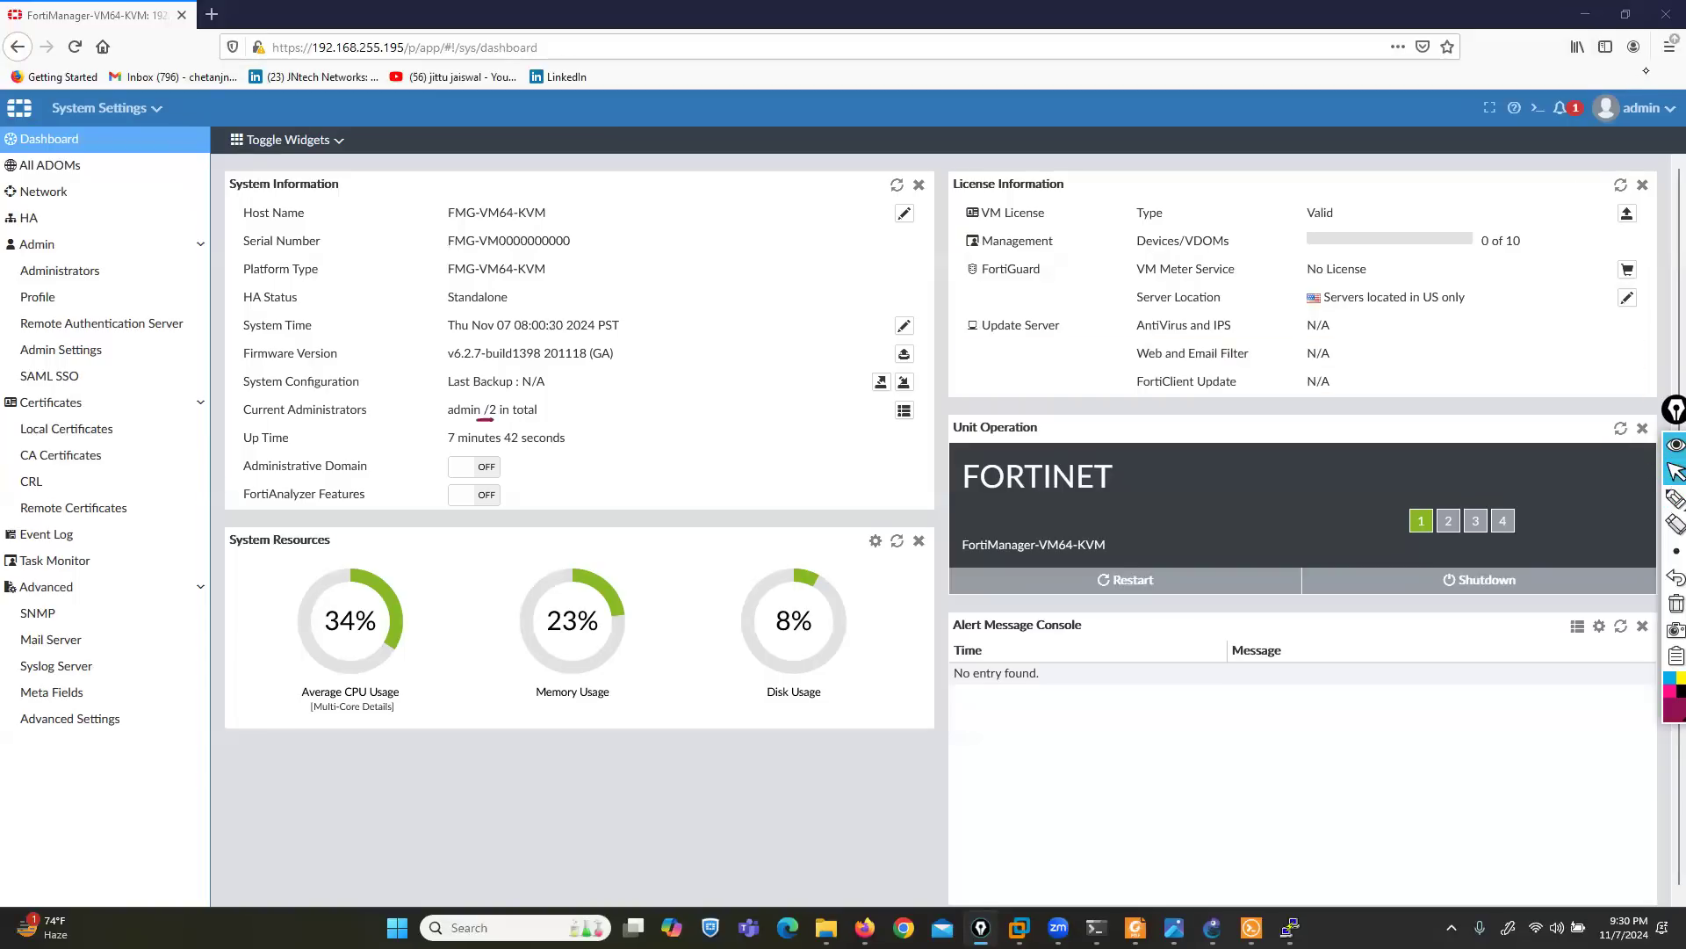
# - Circle the admin account name with the pen, view the PuTTY console session briefly, and return to the dashboard
pyautogui.click(1674, 498)
pyautogui.moveTo(1671, 92)
pyautogui.mouseDown()
pyautogui.moveTo(1673, 151)
pyautogui.moveTo(1635, 161)
pyautogui.mouseUp()
pyautogui.click(1674, 472)
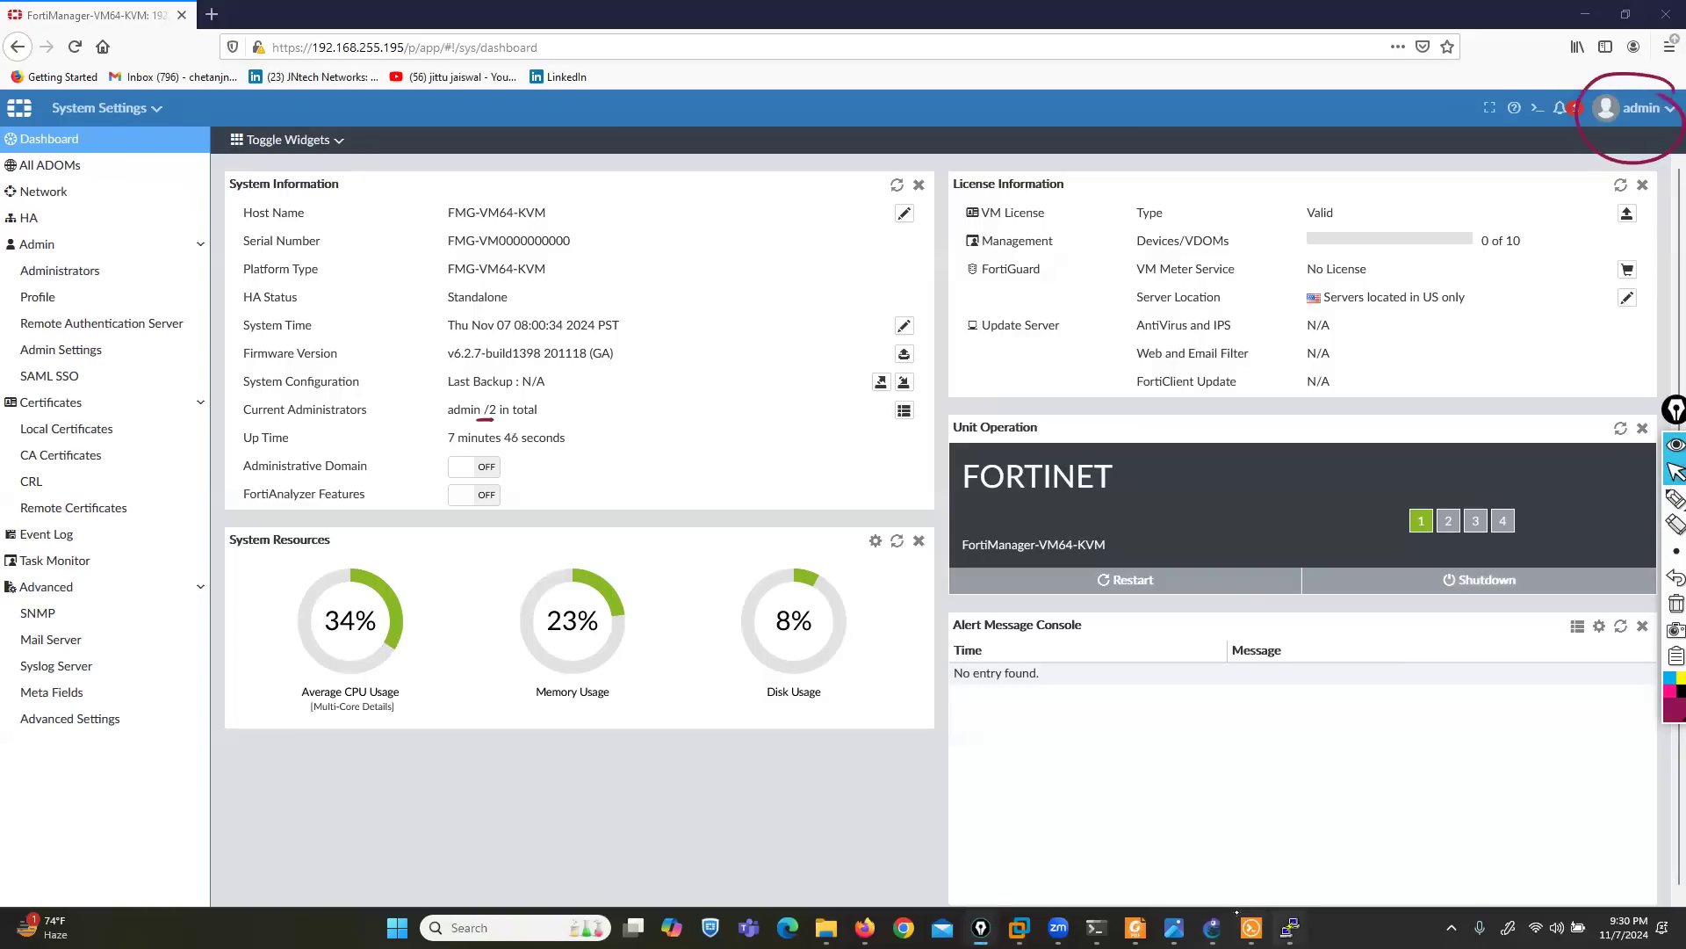
pyautogui.click(1290, 928)
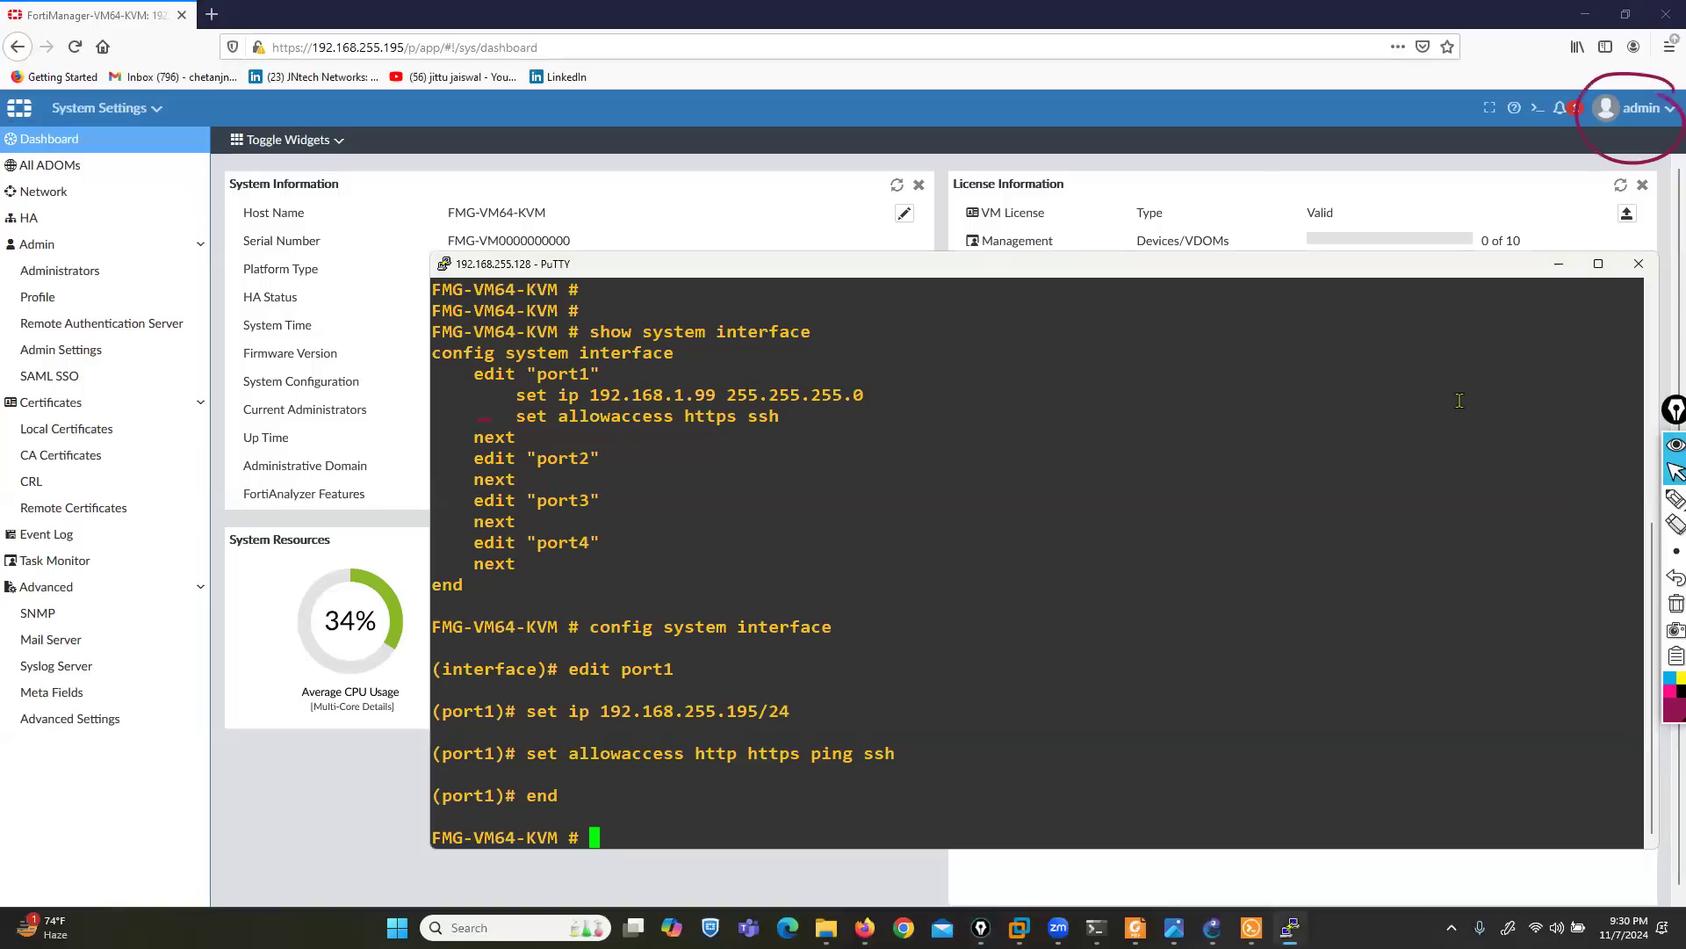
pyautogui.click(1557, 264)
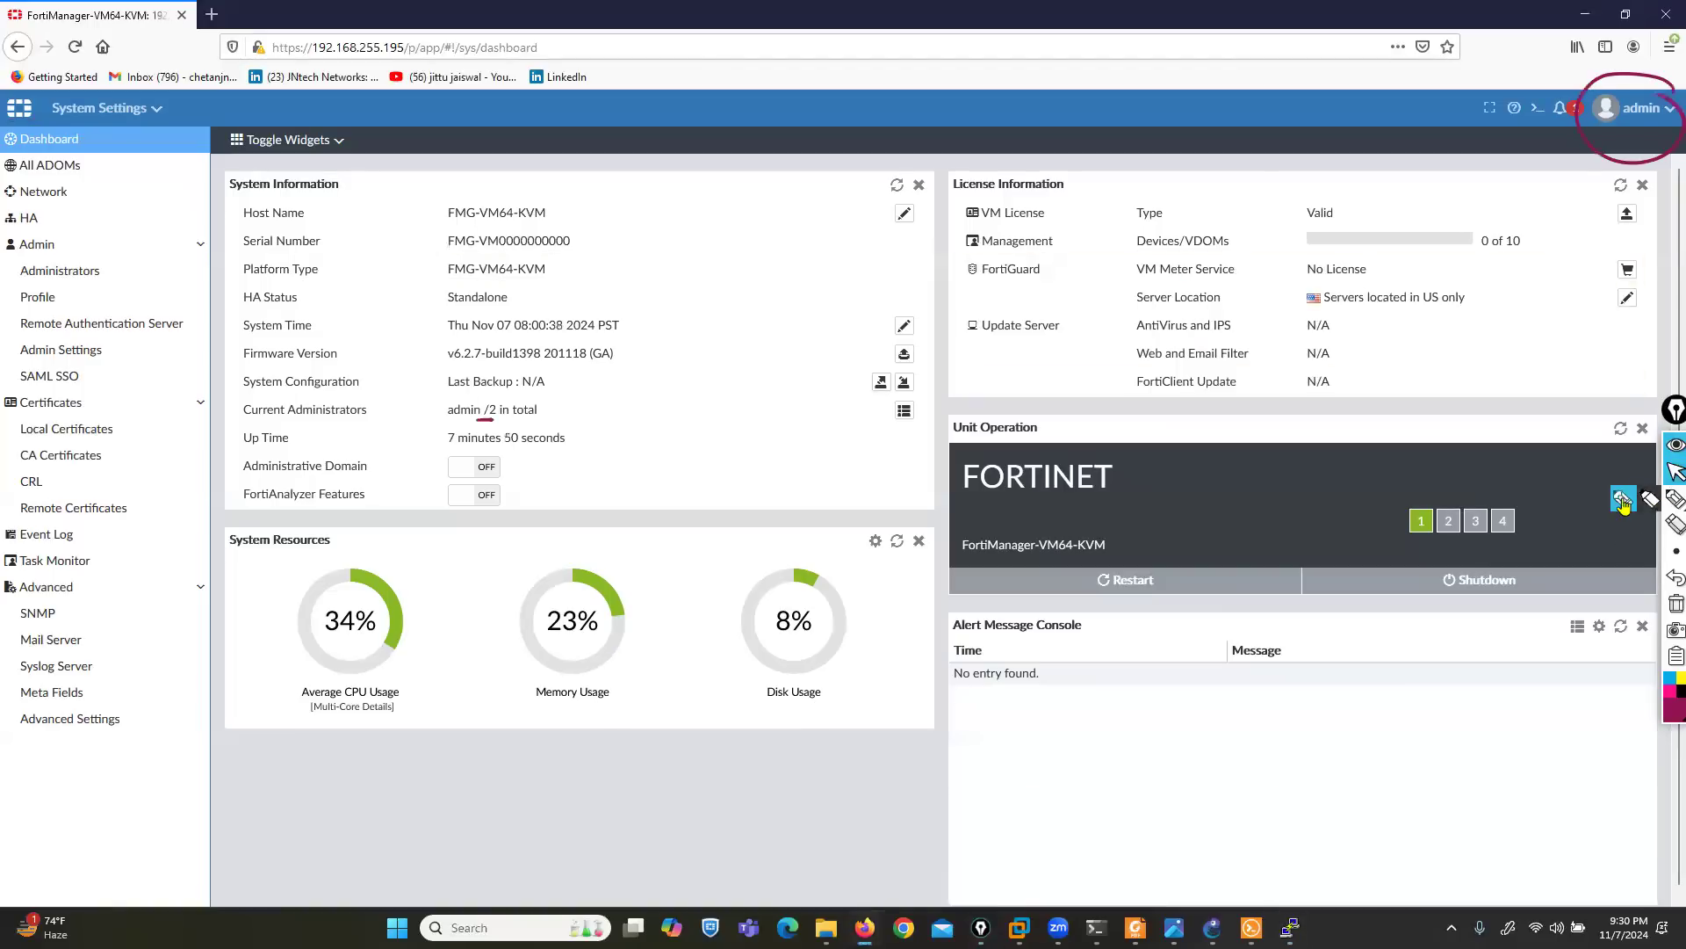
# - Draw an arrow from the Up Time label to its value with the pen and clear all ink
pyautogui.click(1675, 498)
pyautogui.moveTo(301, 436); pyautogui.dragTo(430, 442)
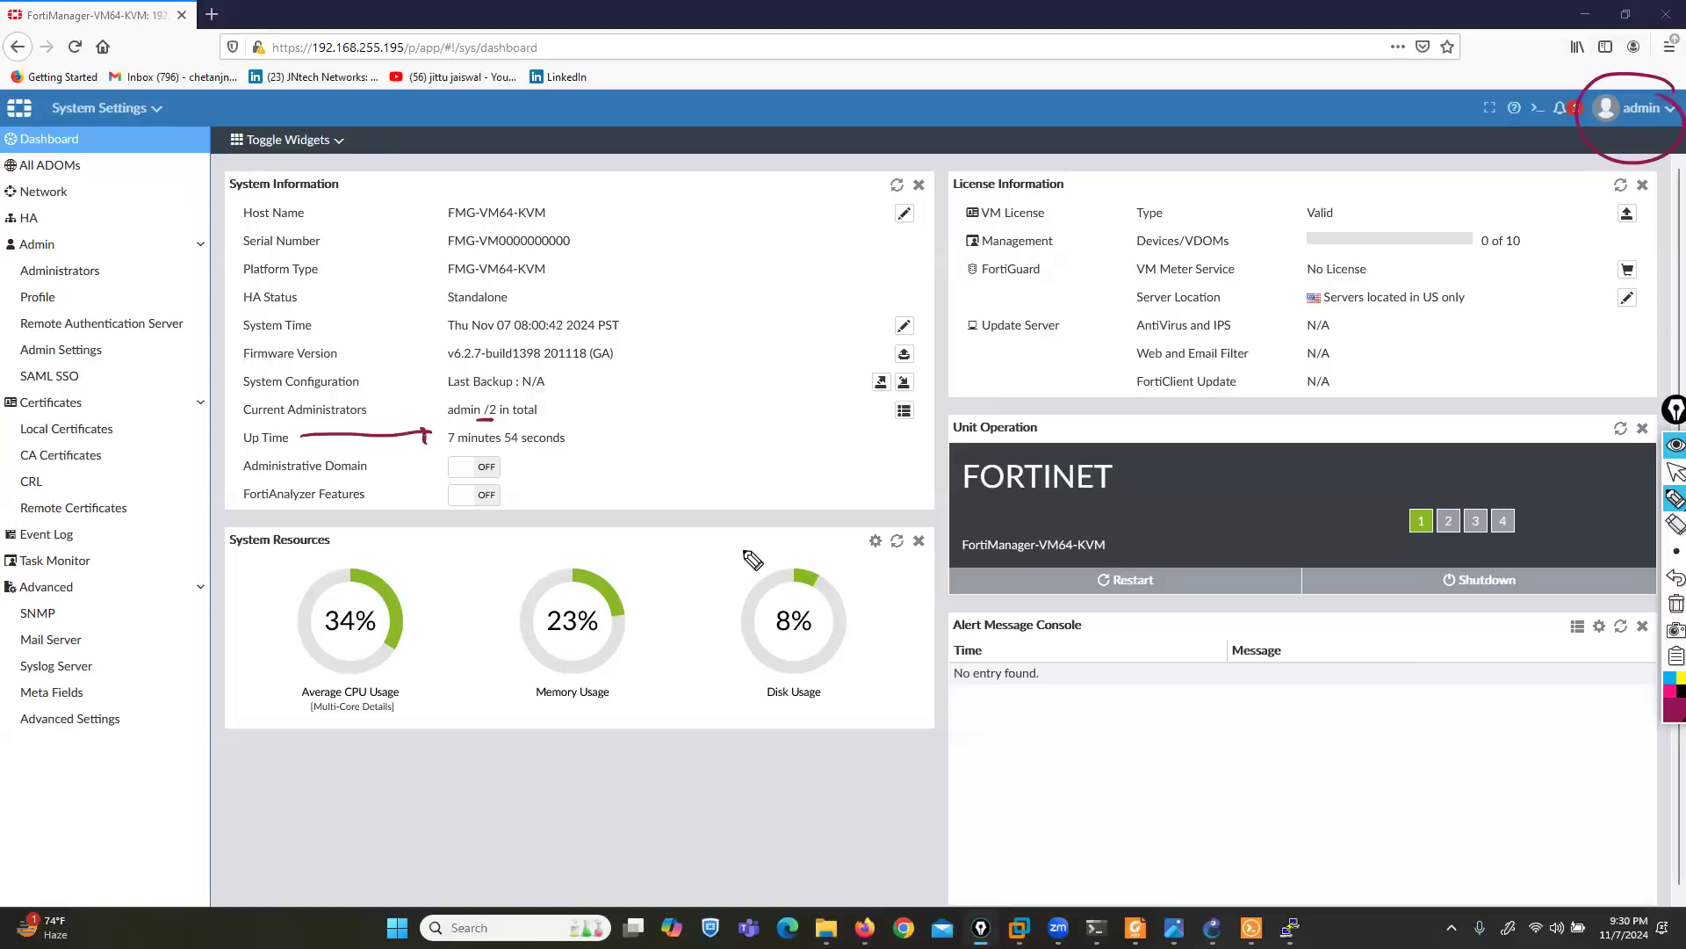
pyautogui.click(1675, 605)
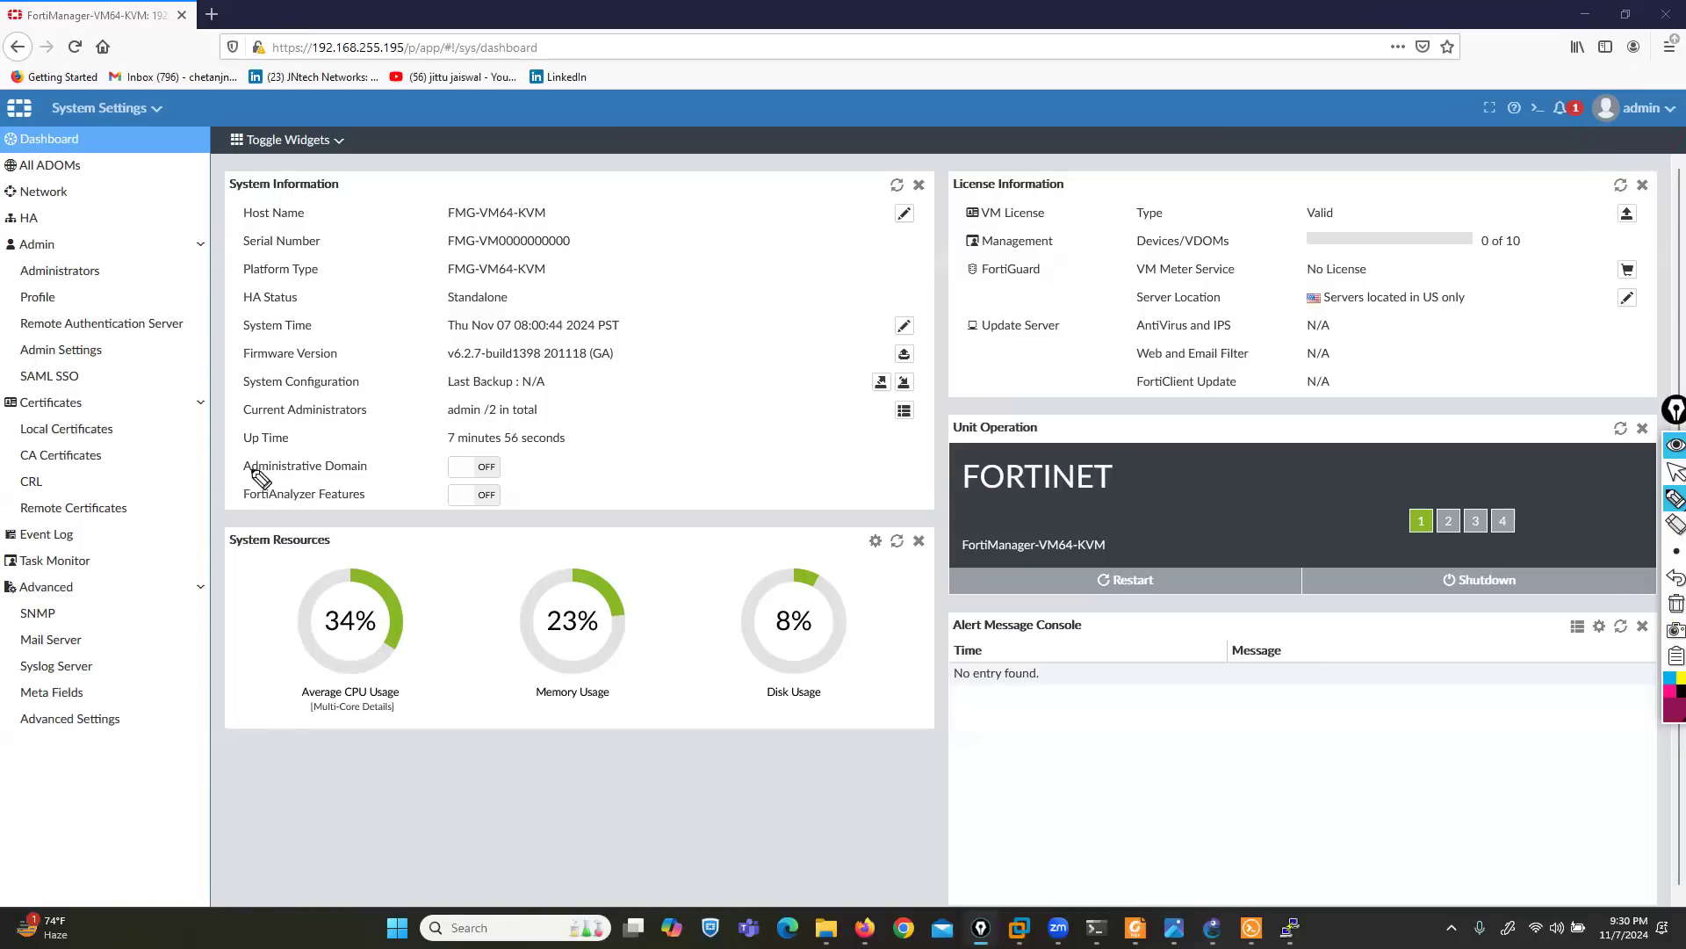
# - Box the Administrative Domain row with the pen and write a boxed "ADOM" note beside System Information
pyautogui.moveTo(229, 476); pyautogui.dragTo(303, 479)
pyautogui.moveTo(694, 345)
pyautogui.mouseDown()
pyautogui.moveTo(830, 331)
pyautogui.moveTo(841, 303)
pyautogui.moveTo(672, 350)
pyautogui.moveTo(838, 303)
pyautogui.mouseUp()
pyautogui.moveTo(515, 450)
pyautogui.mouseDown()
pyautogui.moveTo(518, 485)
pyautogui.moveTo(391, 444)
pyautogui.moveTo(231, 444)
pyautogui.moveTo(290, 488)
pyautogui.moveTo(482, 489)
pyautogui.moveTo(520, 453)
pyautogui.mouseUp()
pyautogui.click(1675, 472)
# - Switch to the Photos slides, go back to the ADOMs slide 5.png, then return to the dashboard and clear the ink
pyautogui.click(1156, 896)
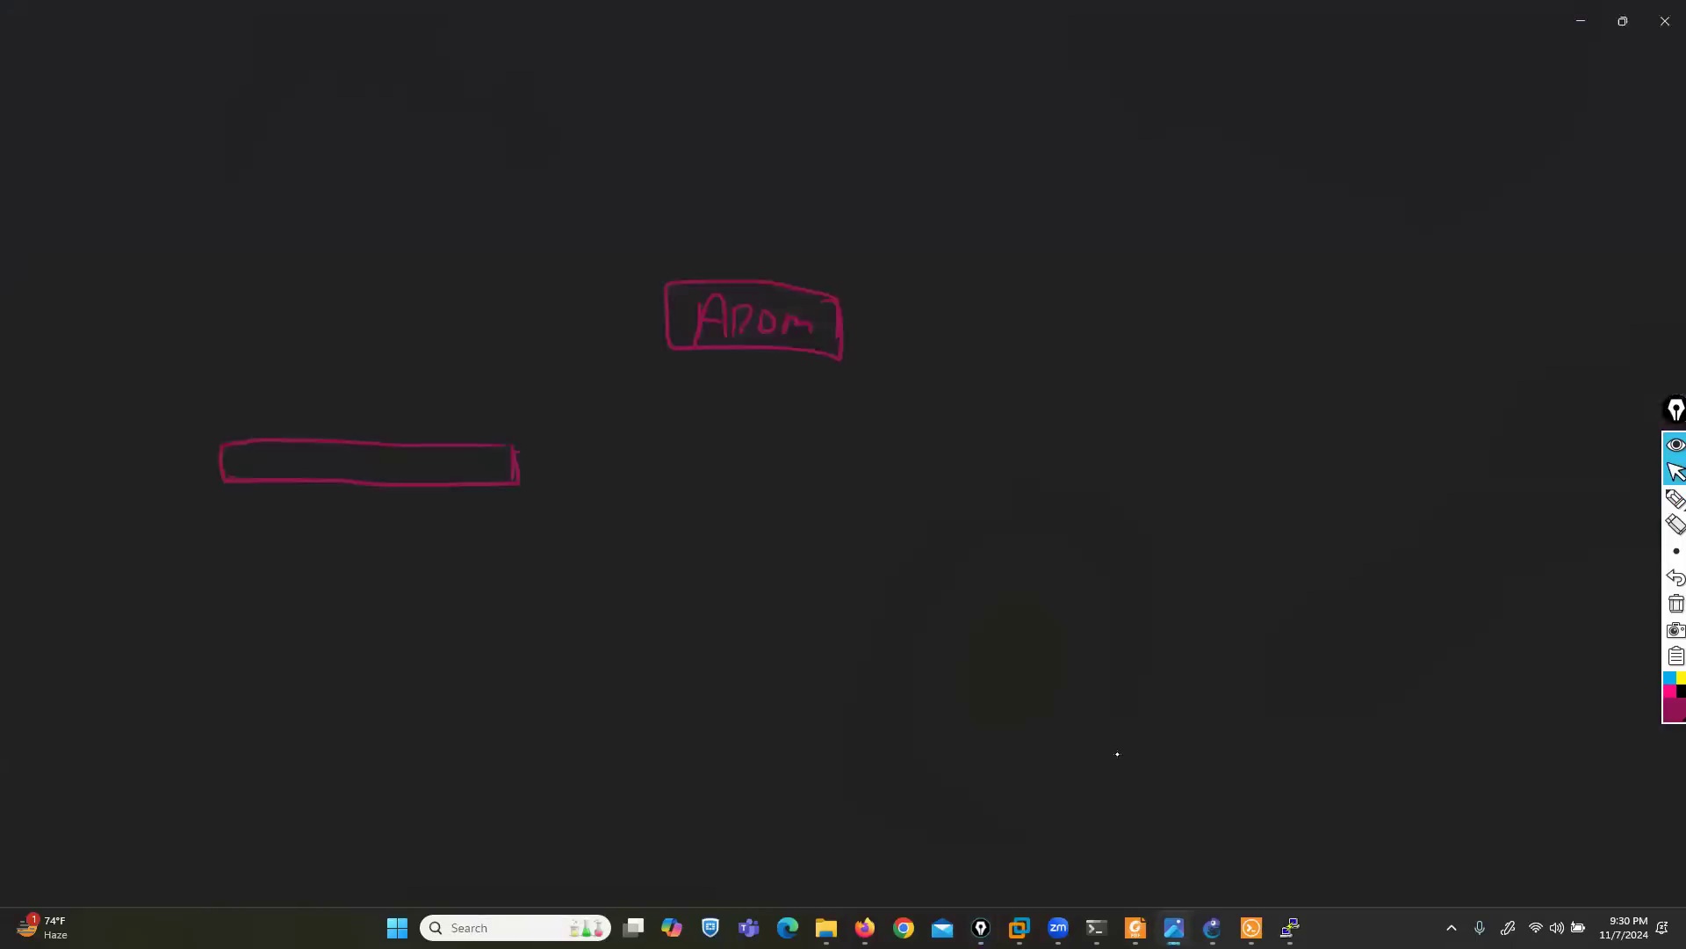
pyautogui.press('Left')
pyautogui.press('Left')
pyautogui.press('Left')
pyautogui.press('Left')
pyautogui.press('Left')
pyautogui.press('Left')
pyautogui.press('Left')
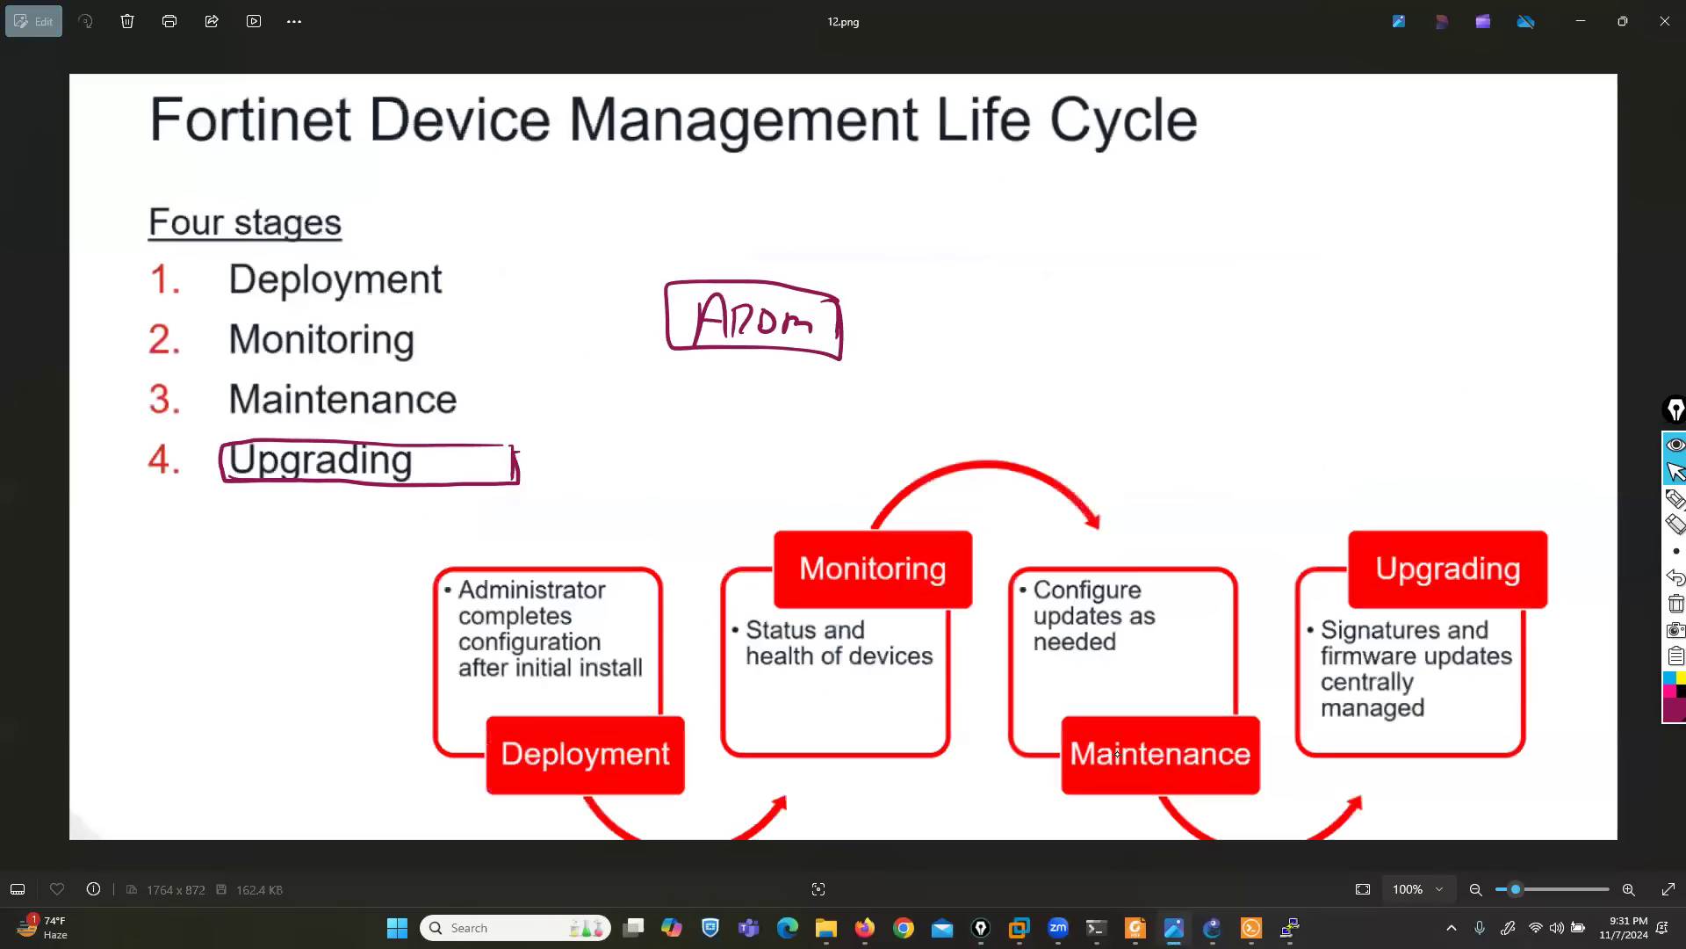
pyautogui.press('Left')
pyautogui.press('Left')
pyautogui.press('Left')
pyautogui.press('Left')
pyautogui.press('Left')
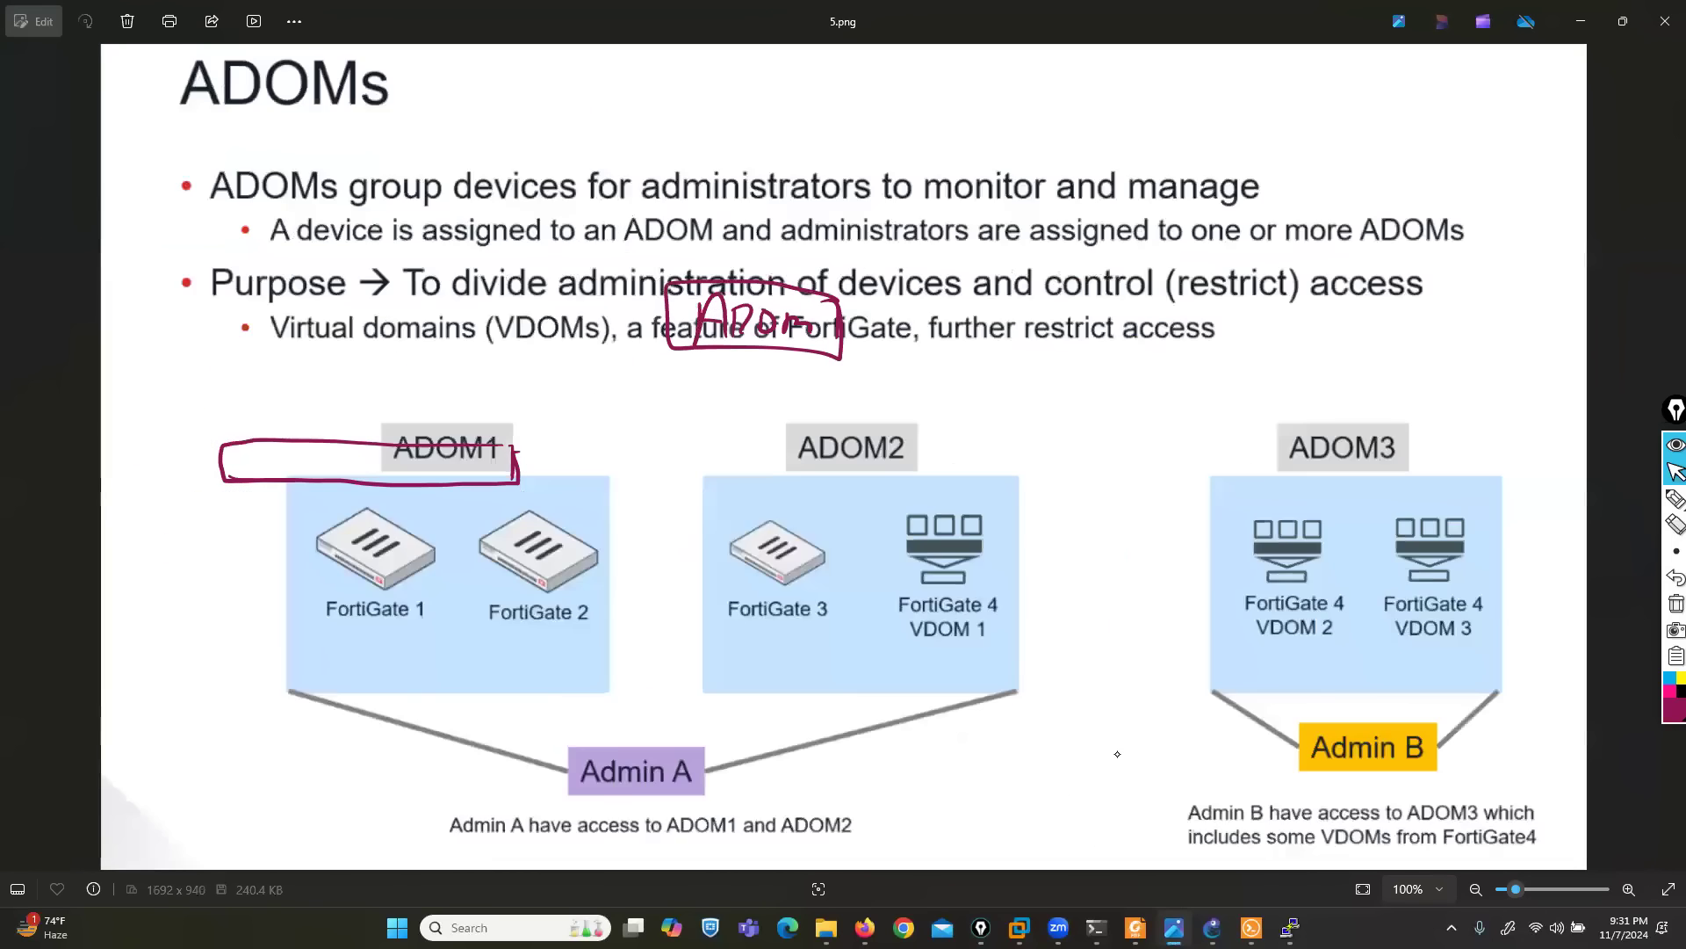
pyautogui.press('Right')
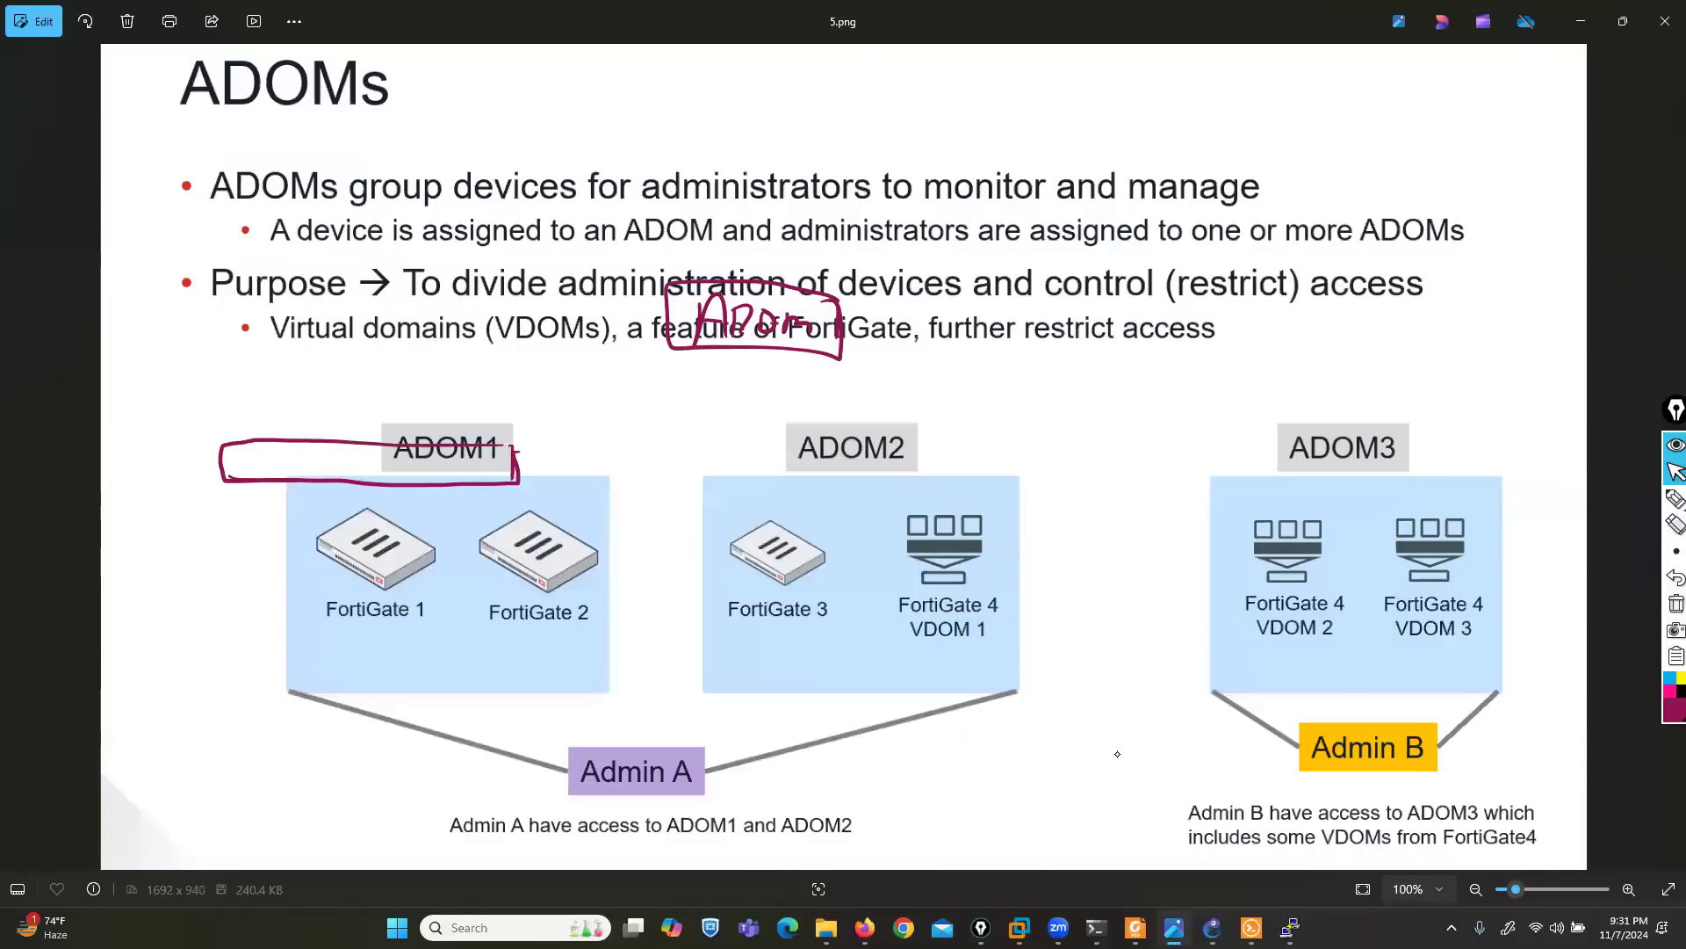
pyautogui.click(1563, 23)
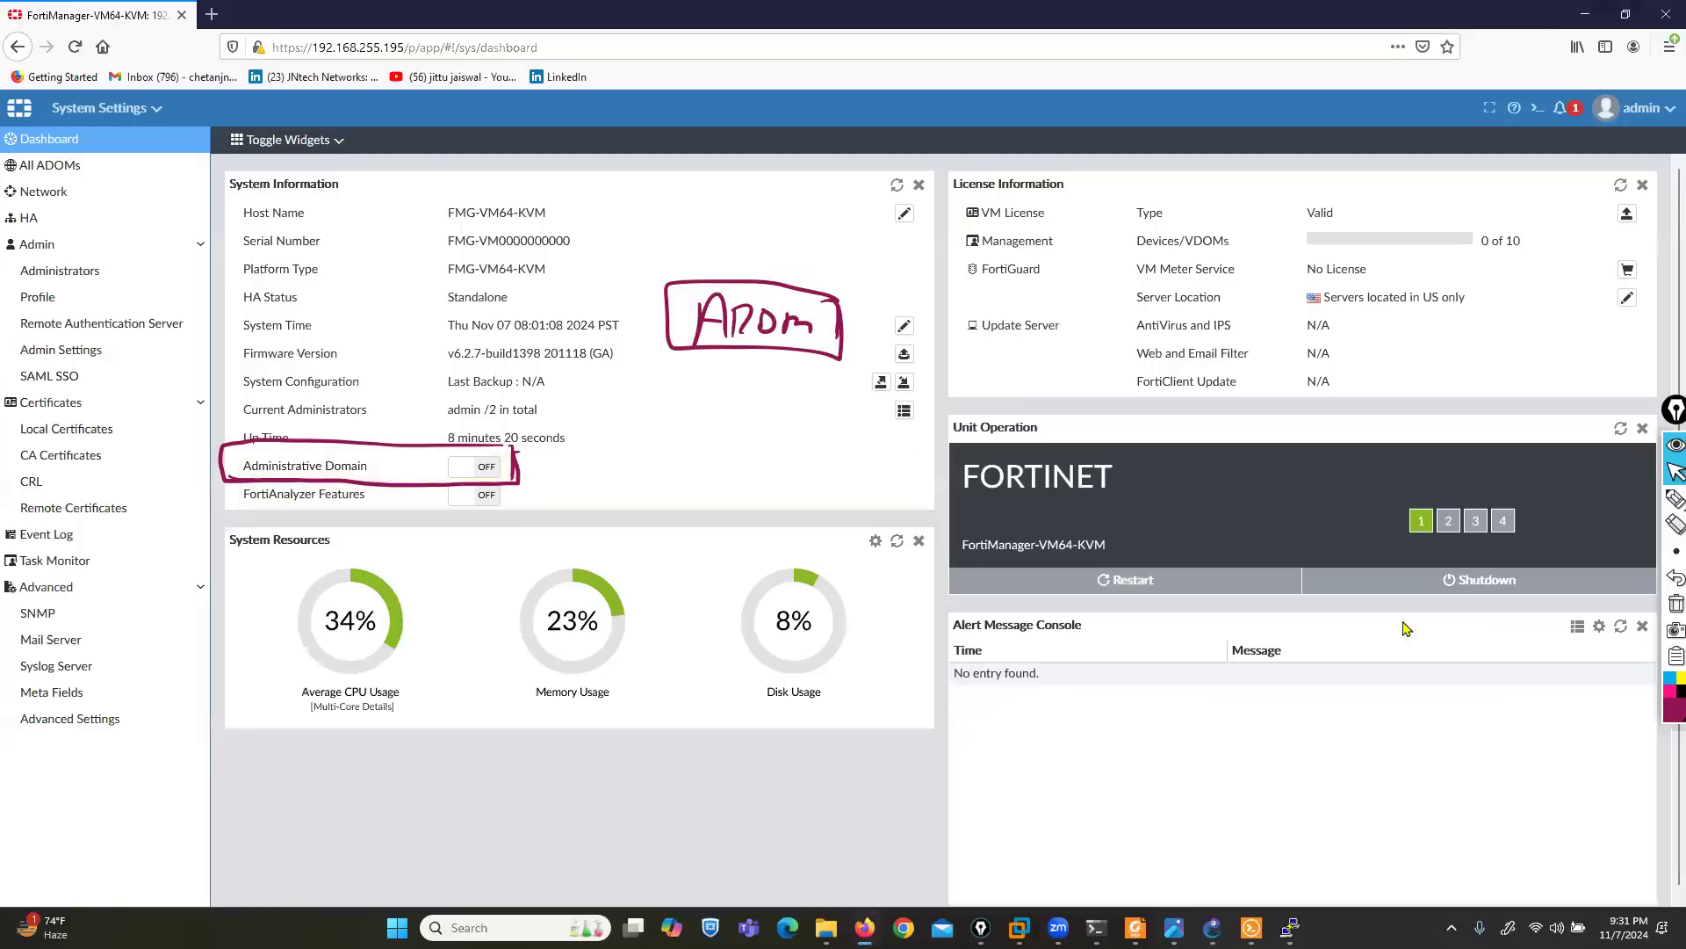
pyautogui.click(1671, 604)
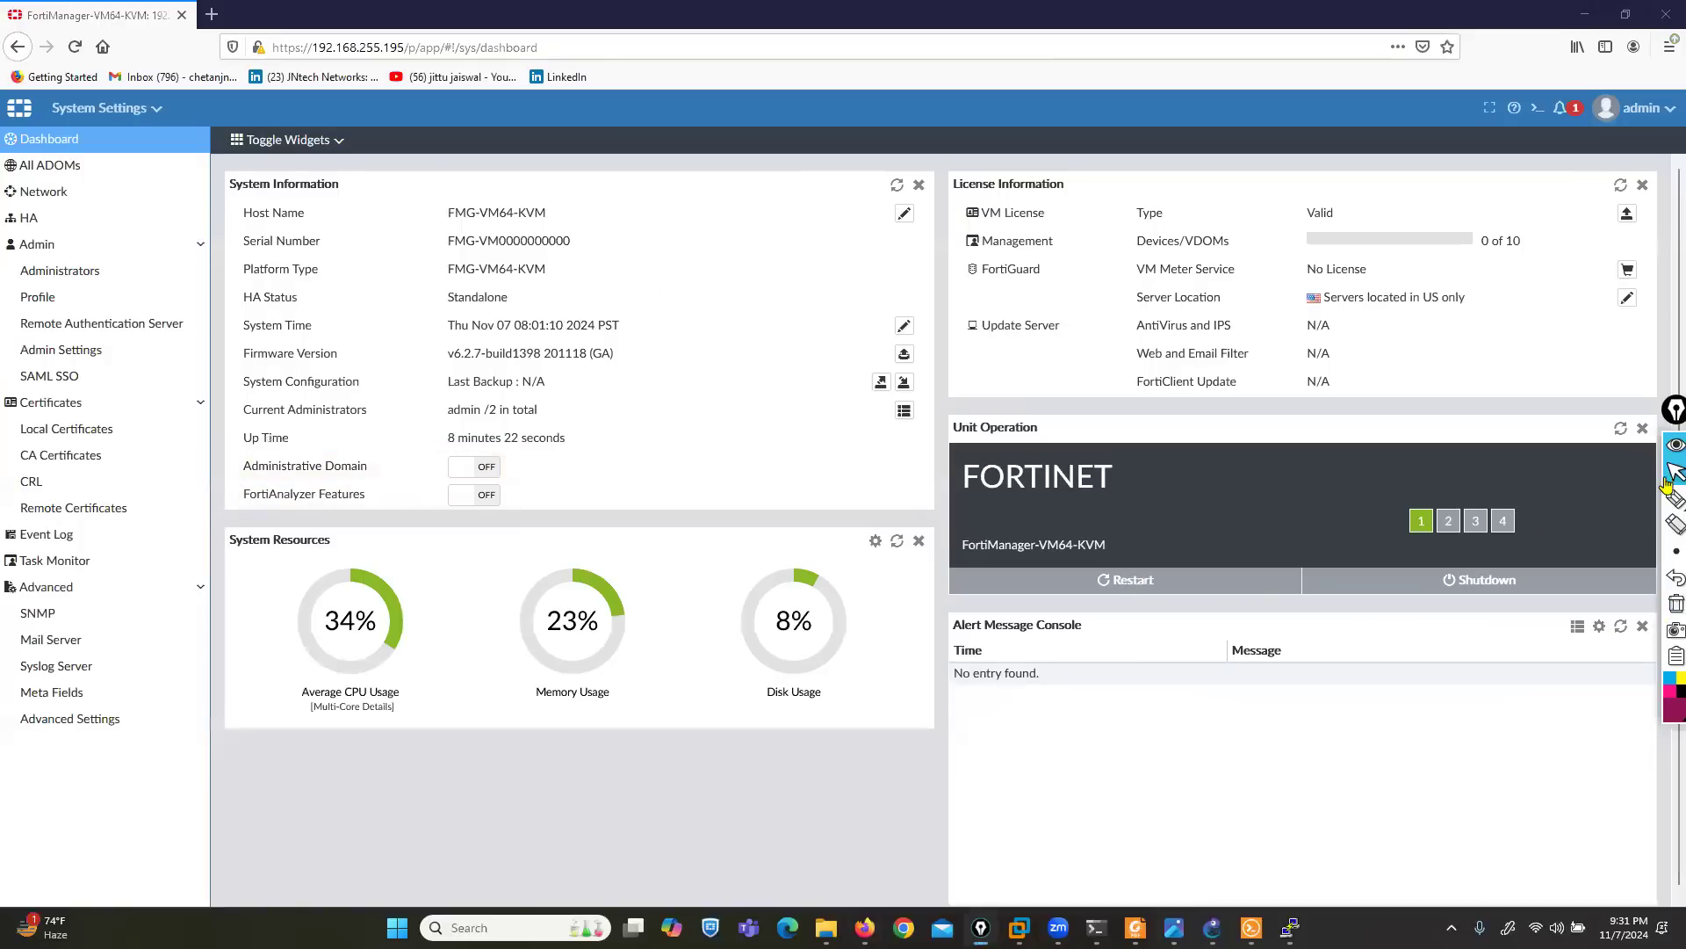
# - Log out of FortiManager, log back in as admin with the account password, and decline saving the login
pyautogui.click(1639, 108)
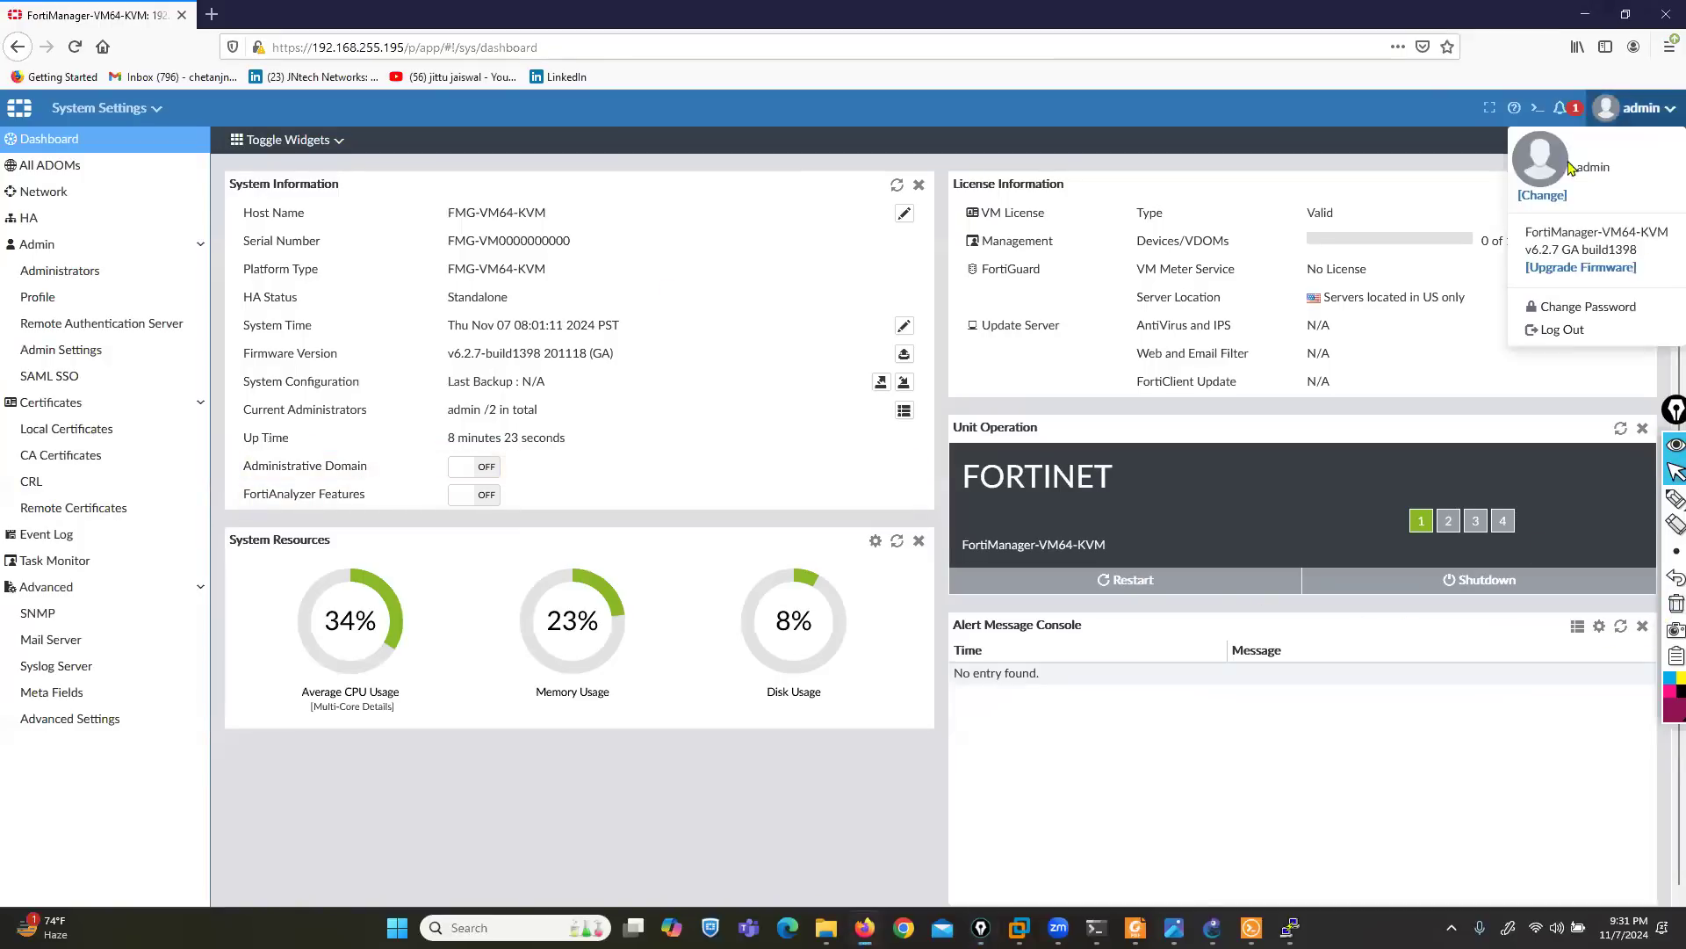
pyautogui.click(1561, 330)
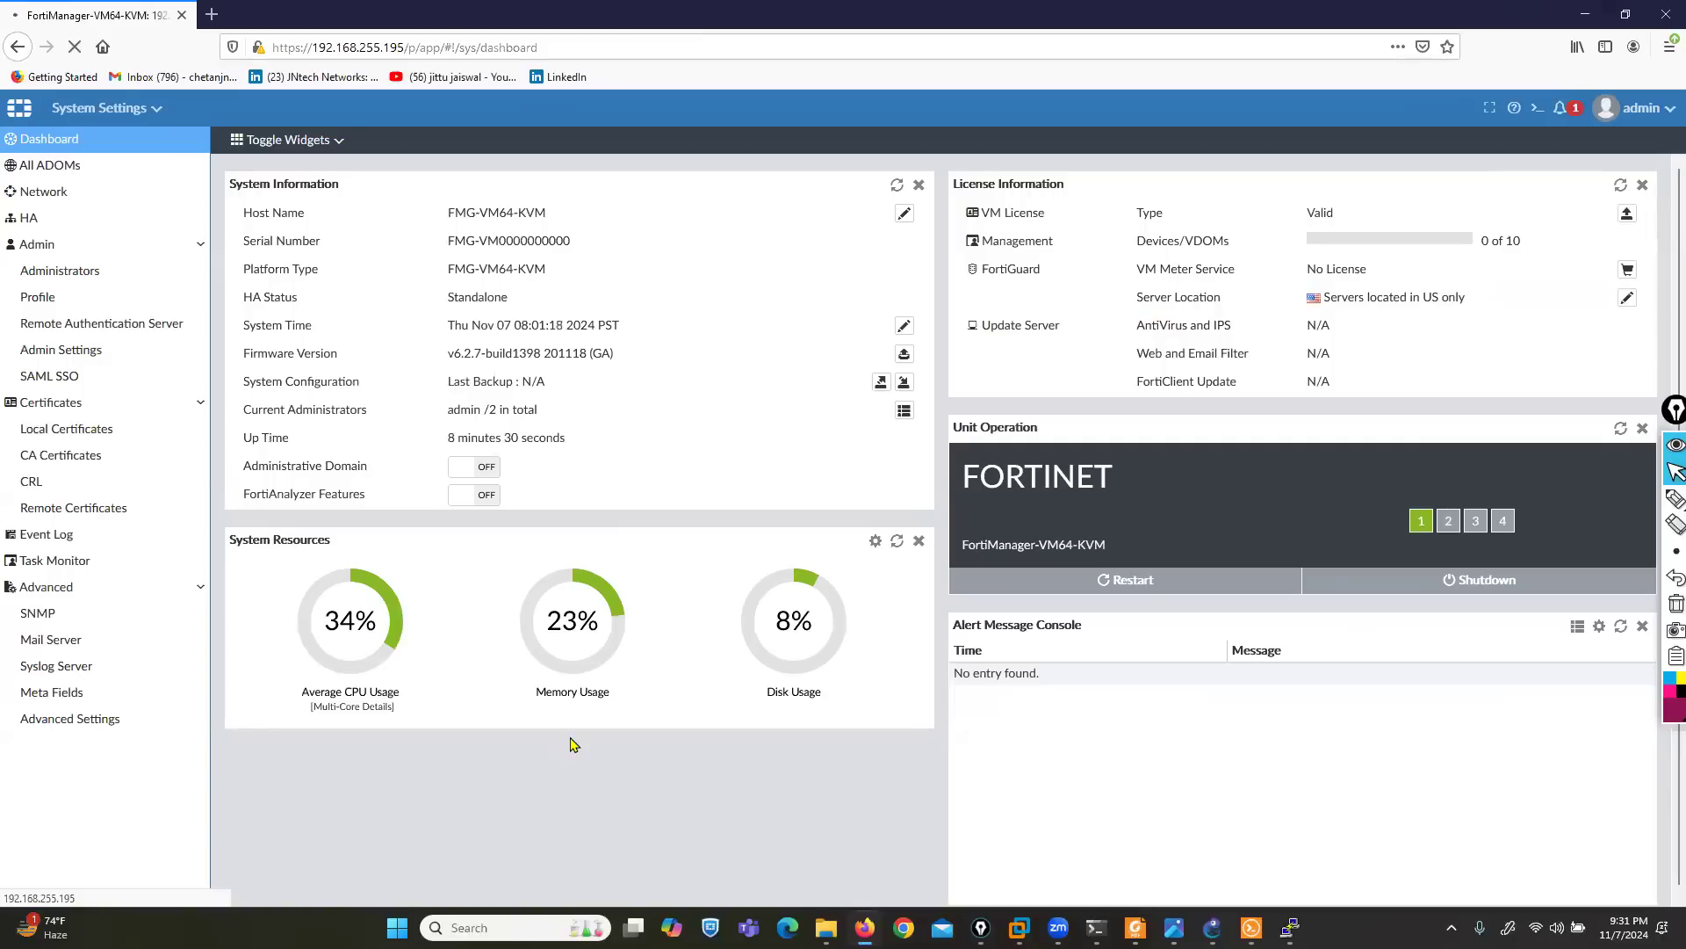
pyautogui.press('Tab')
pyautogui.press('Return')
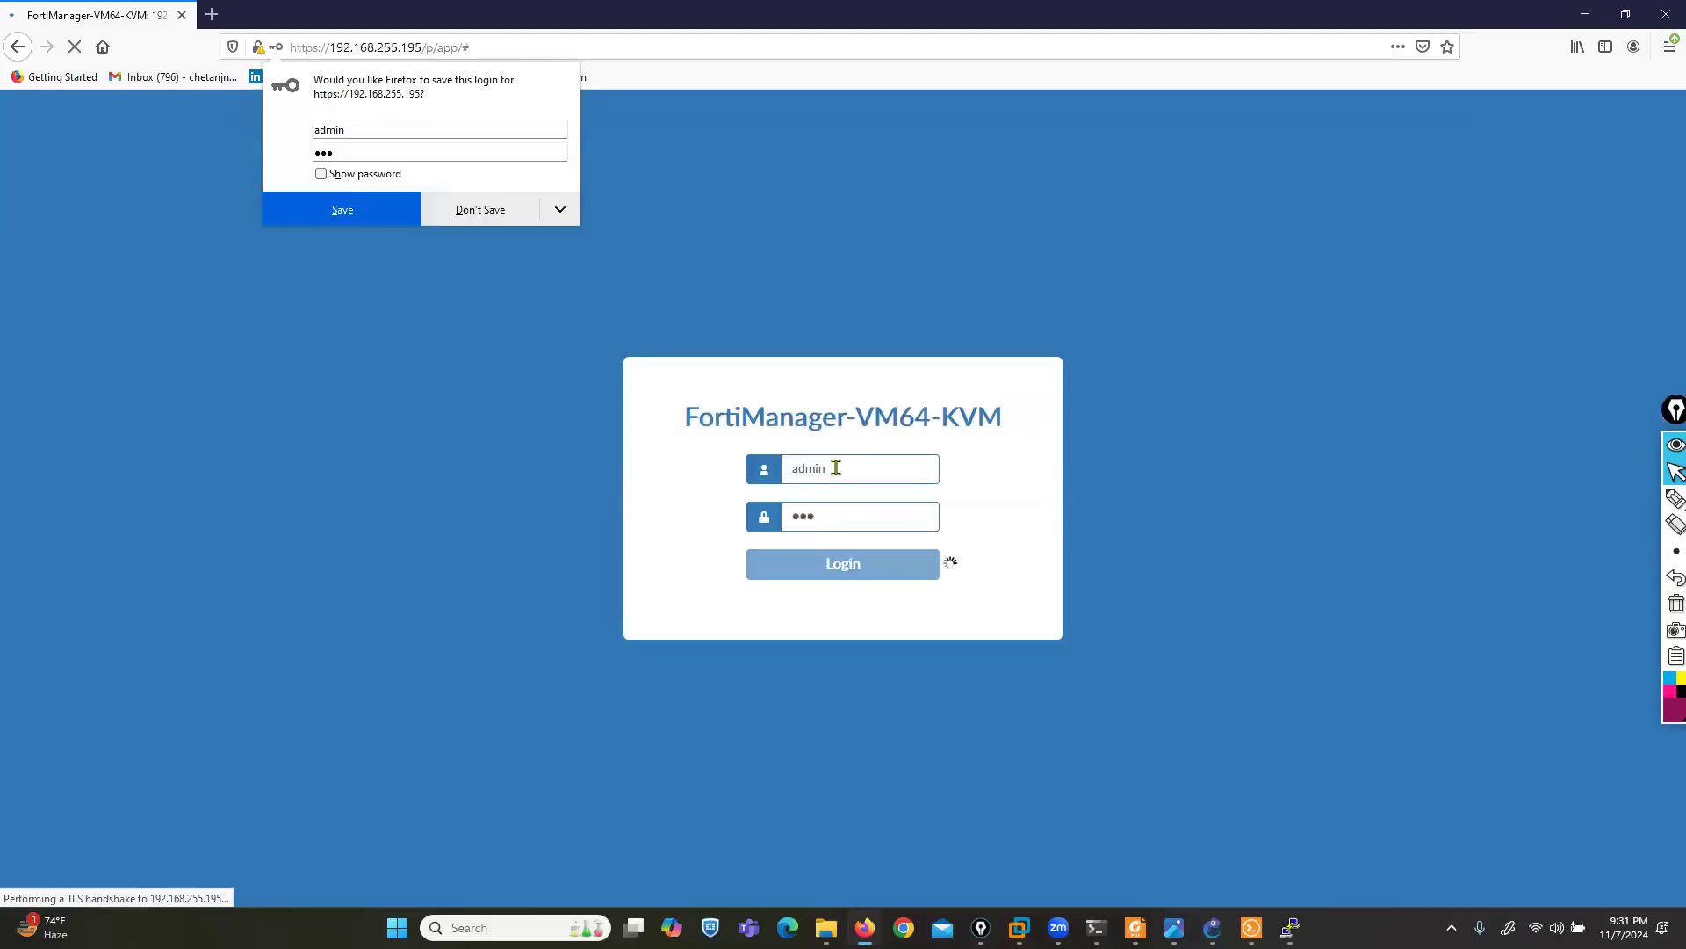
pyautogui.click(505, 214)
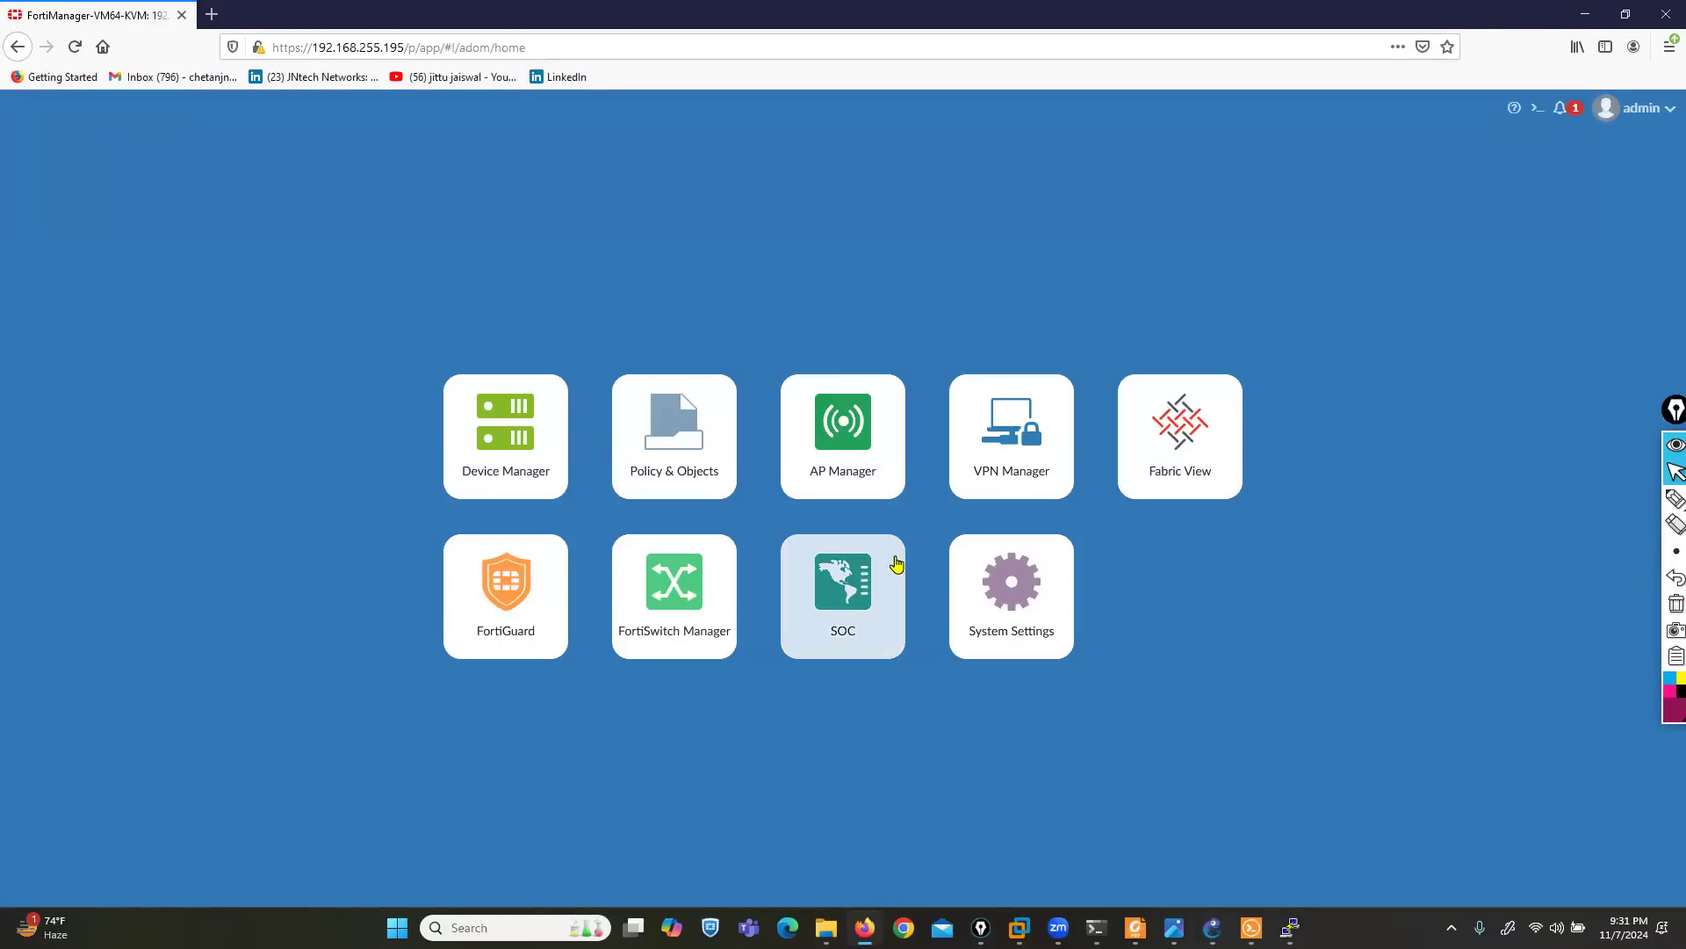
# - Enable the Administrative Domain feature in System Settings and confirm it
pyautogui.click(987, 600)
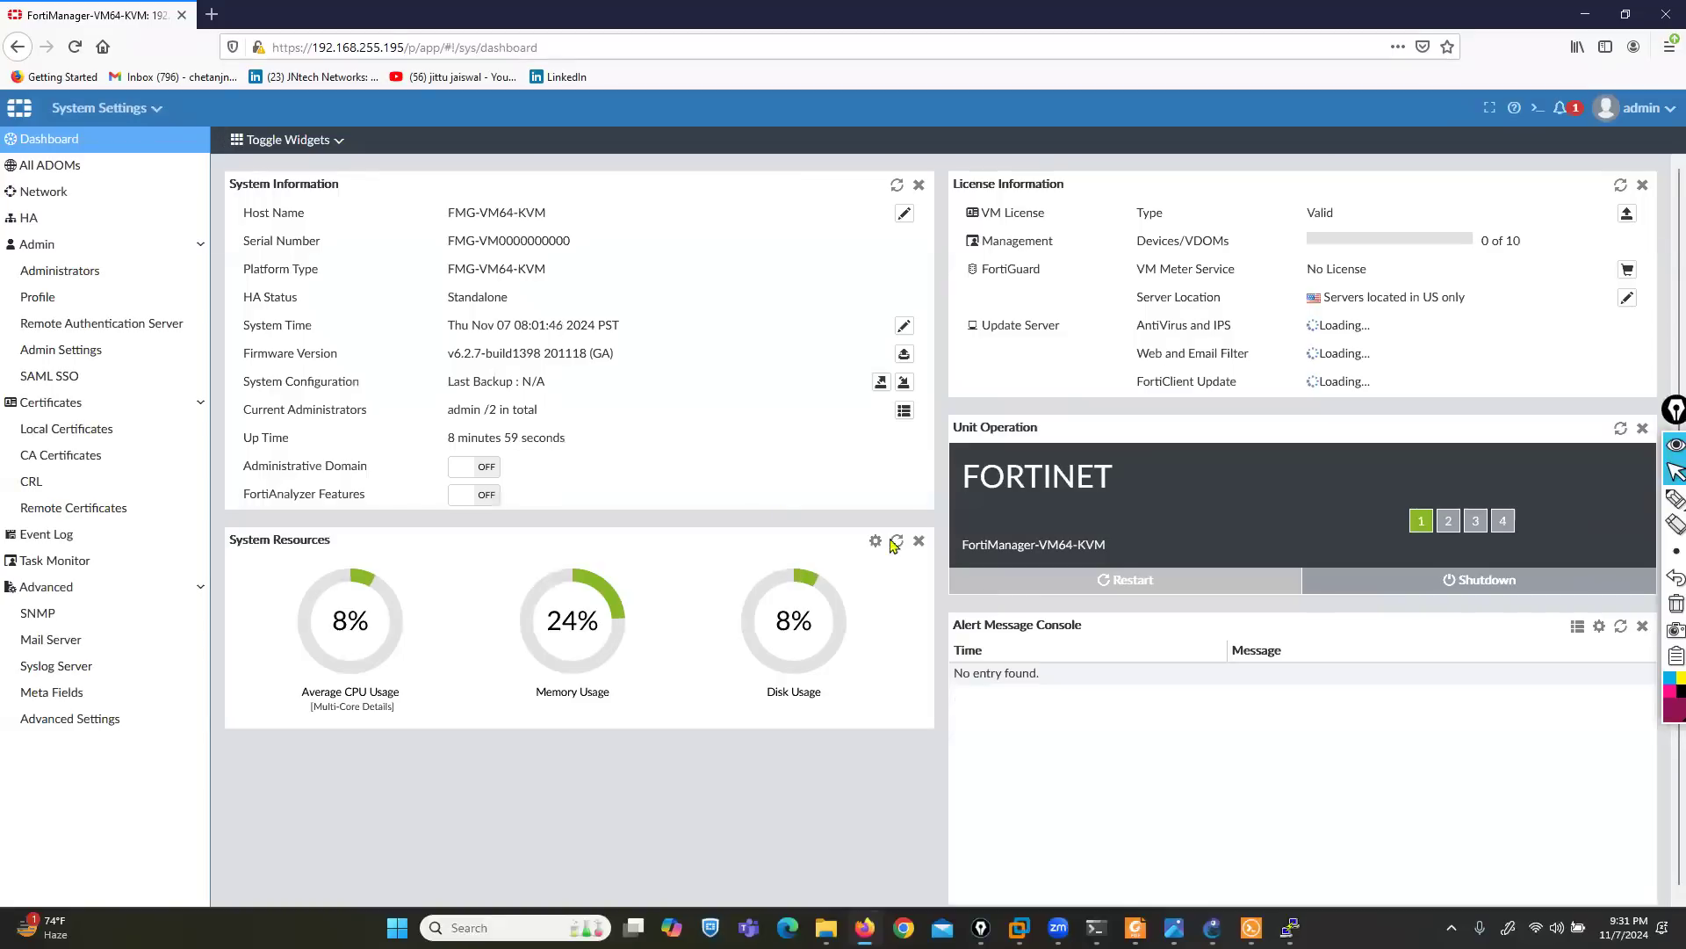
pyautogui.click(465, 475)
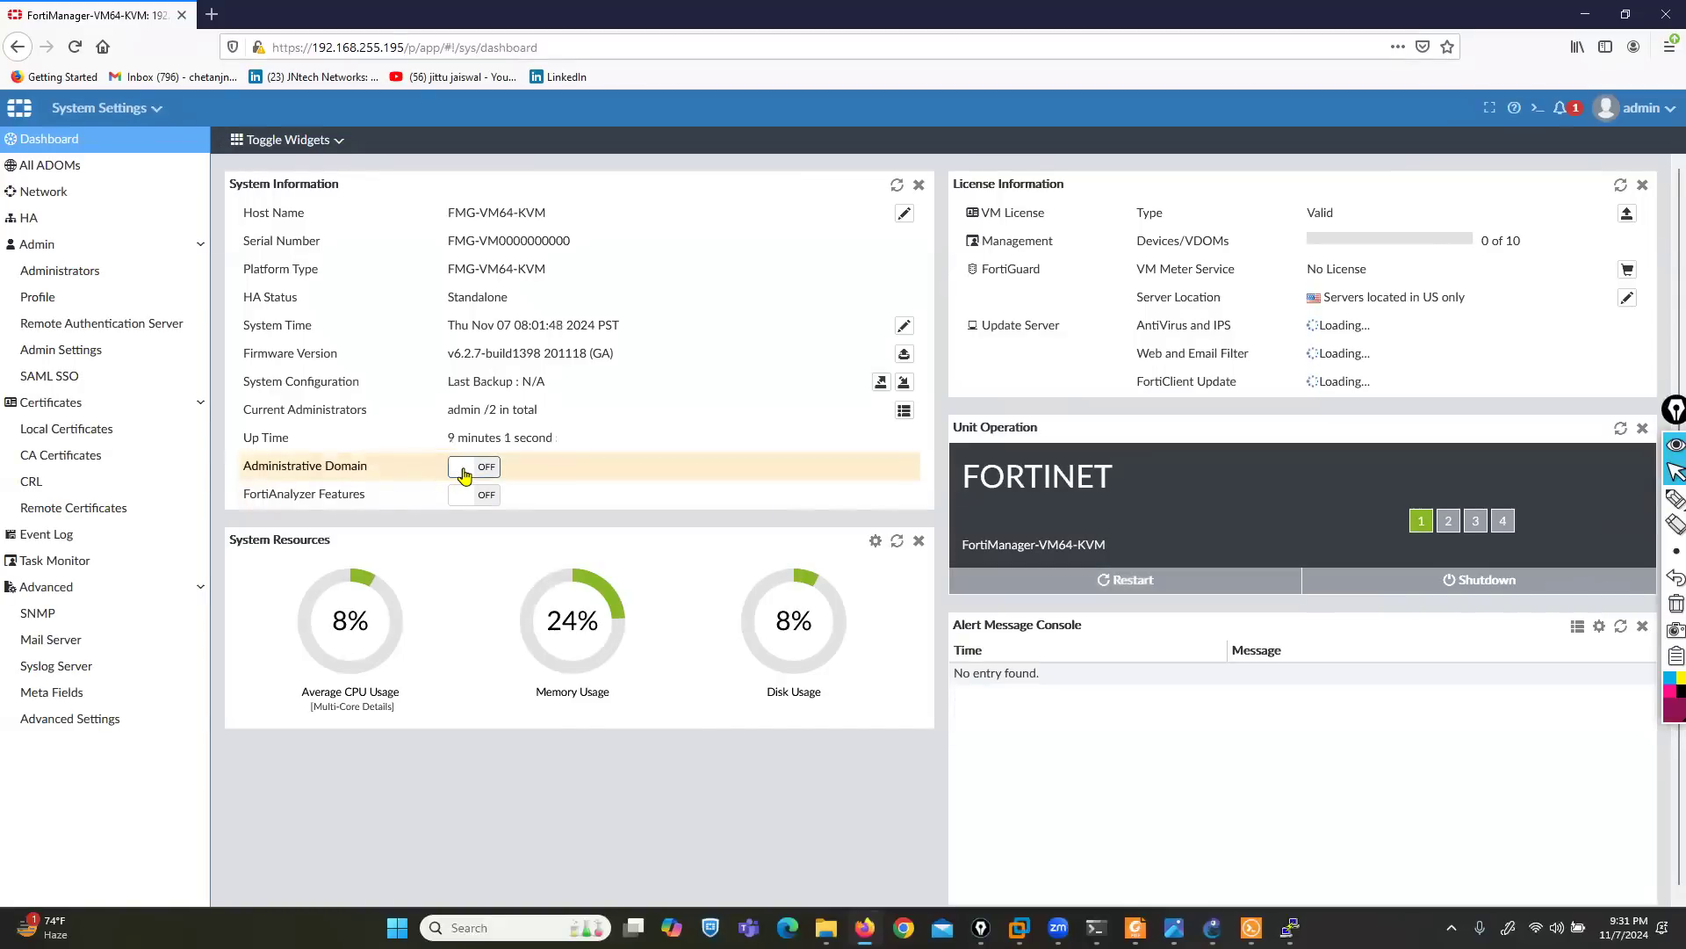
pyautogui.click(464, 472)
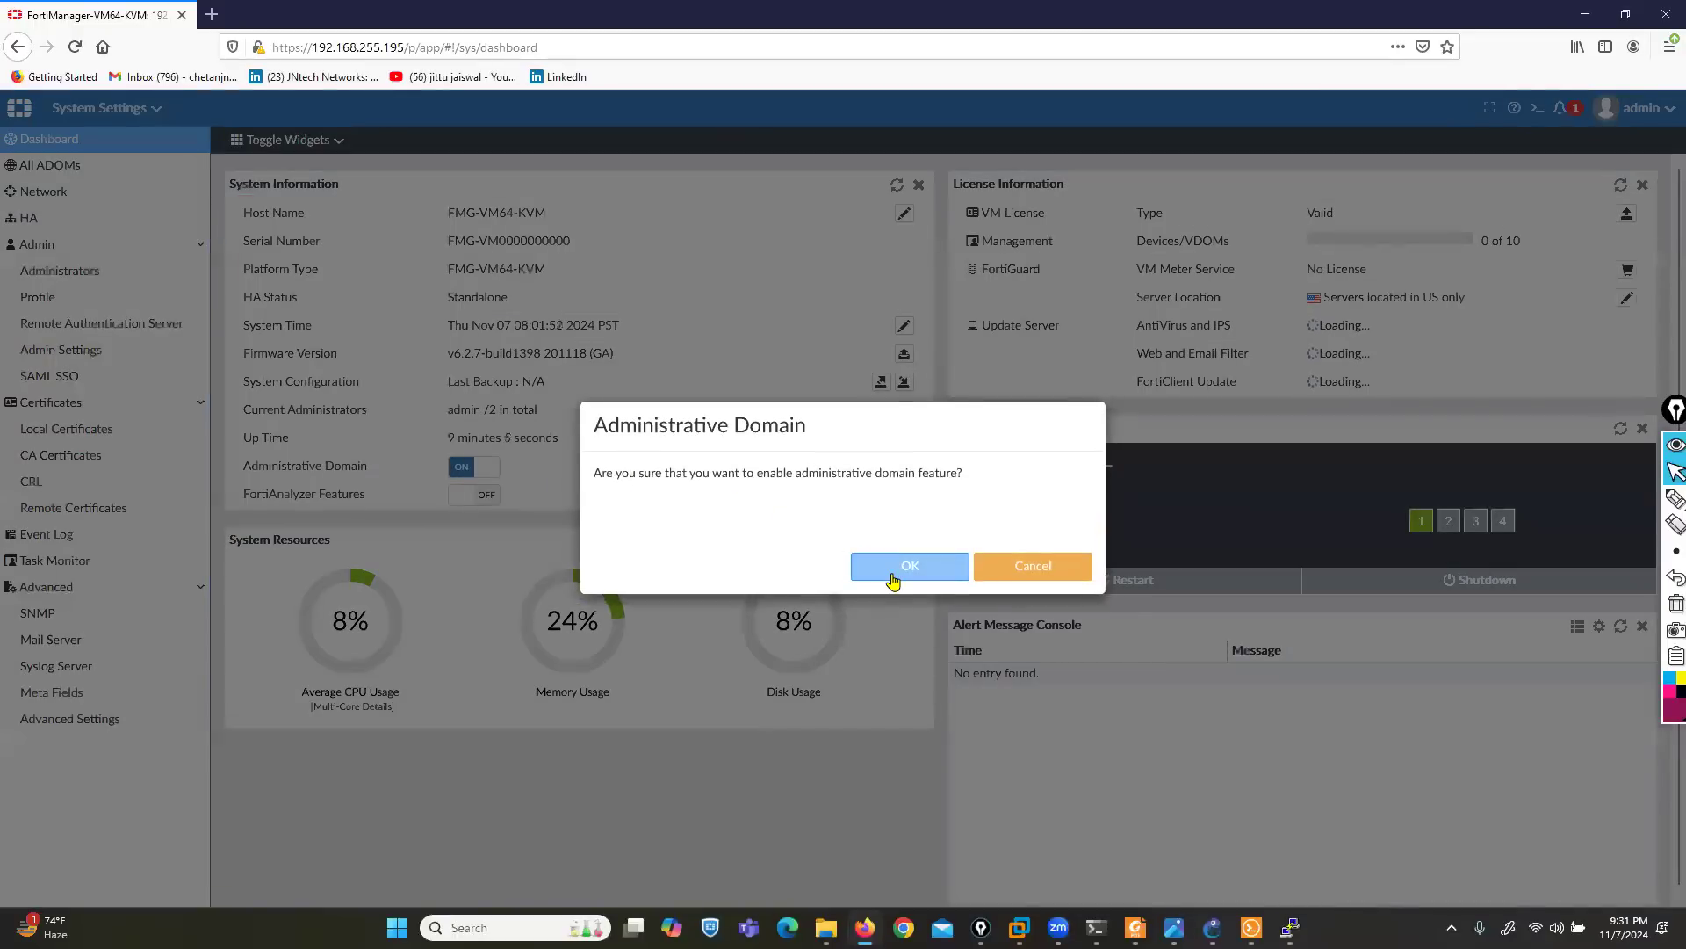
pyautogui.click(892, 582)
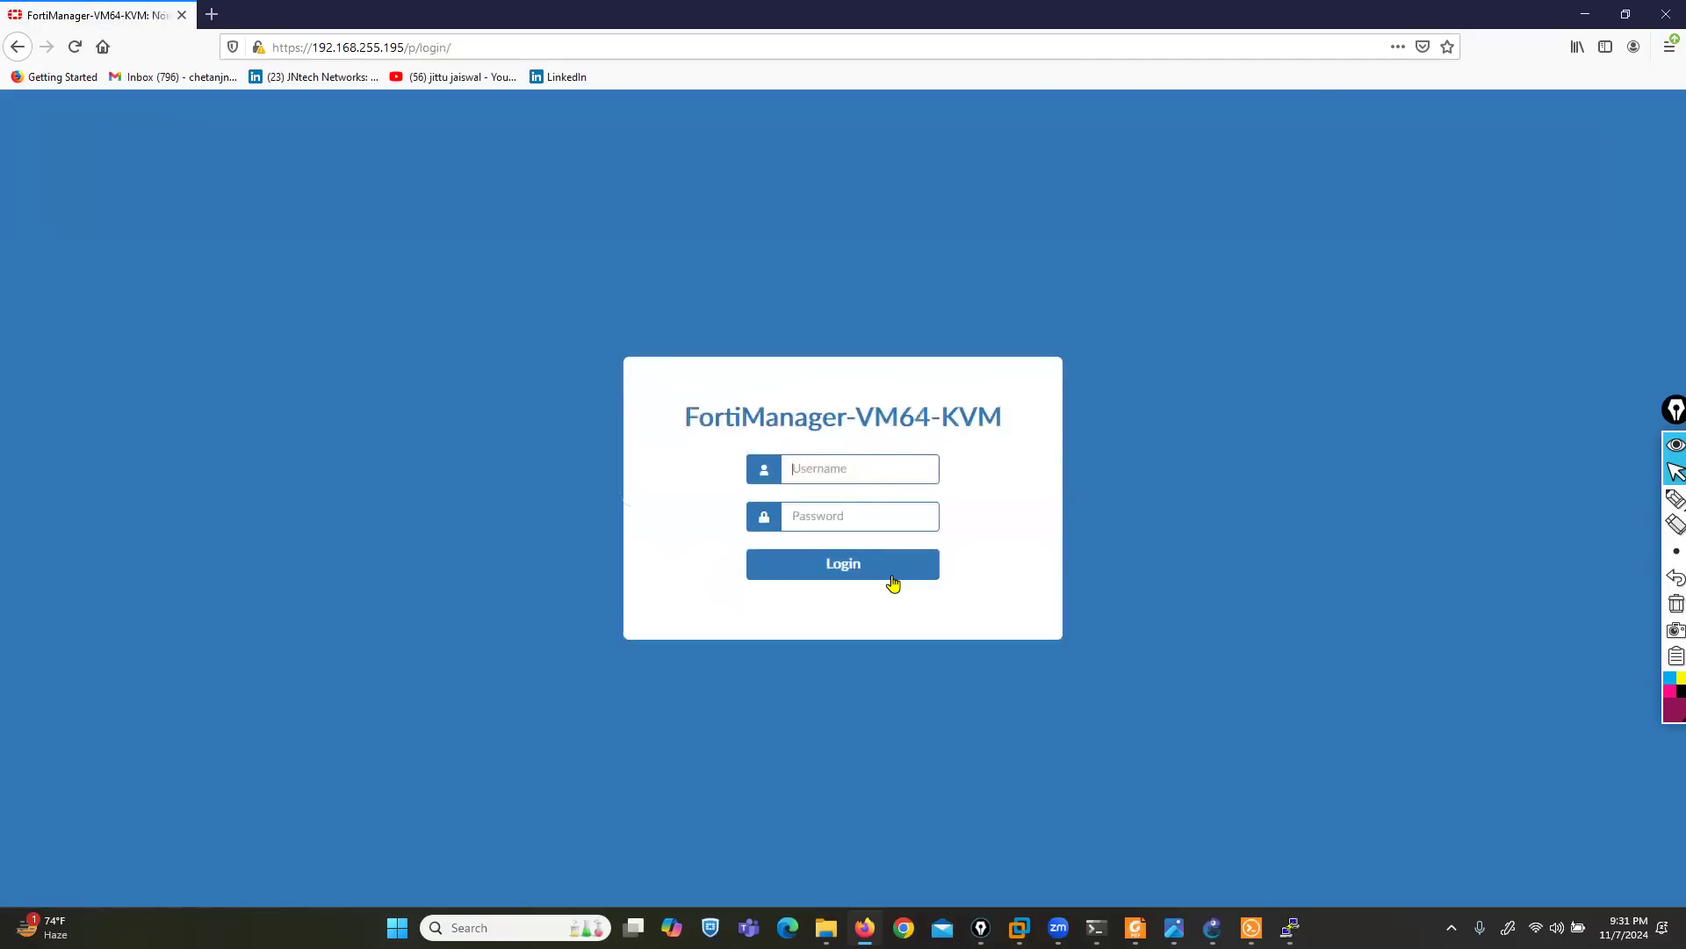
# - Log in again as admin with the account password and decline Firefox's offer to save the login
pyautogui.write('admin')
pyautogui.press('Tab')
pyautogui.write('•')
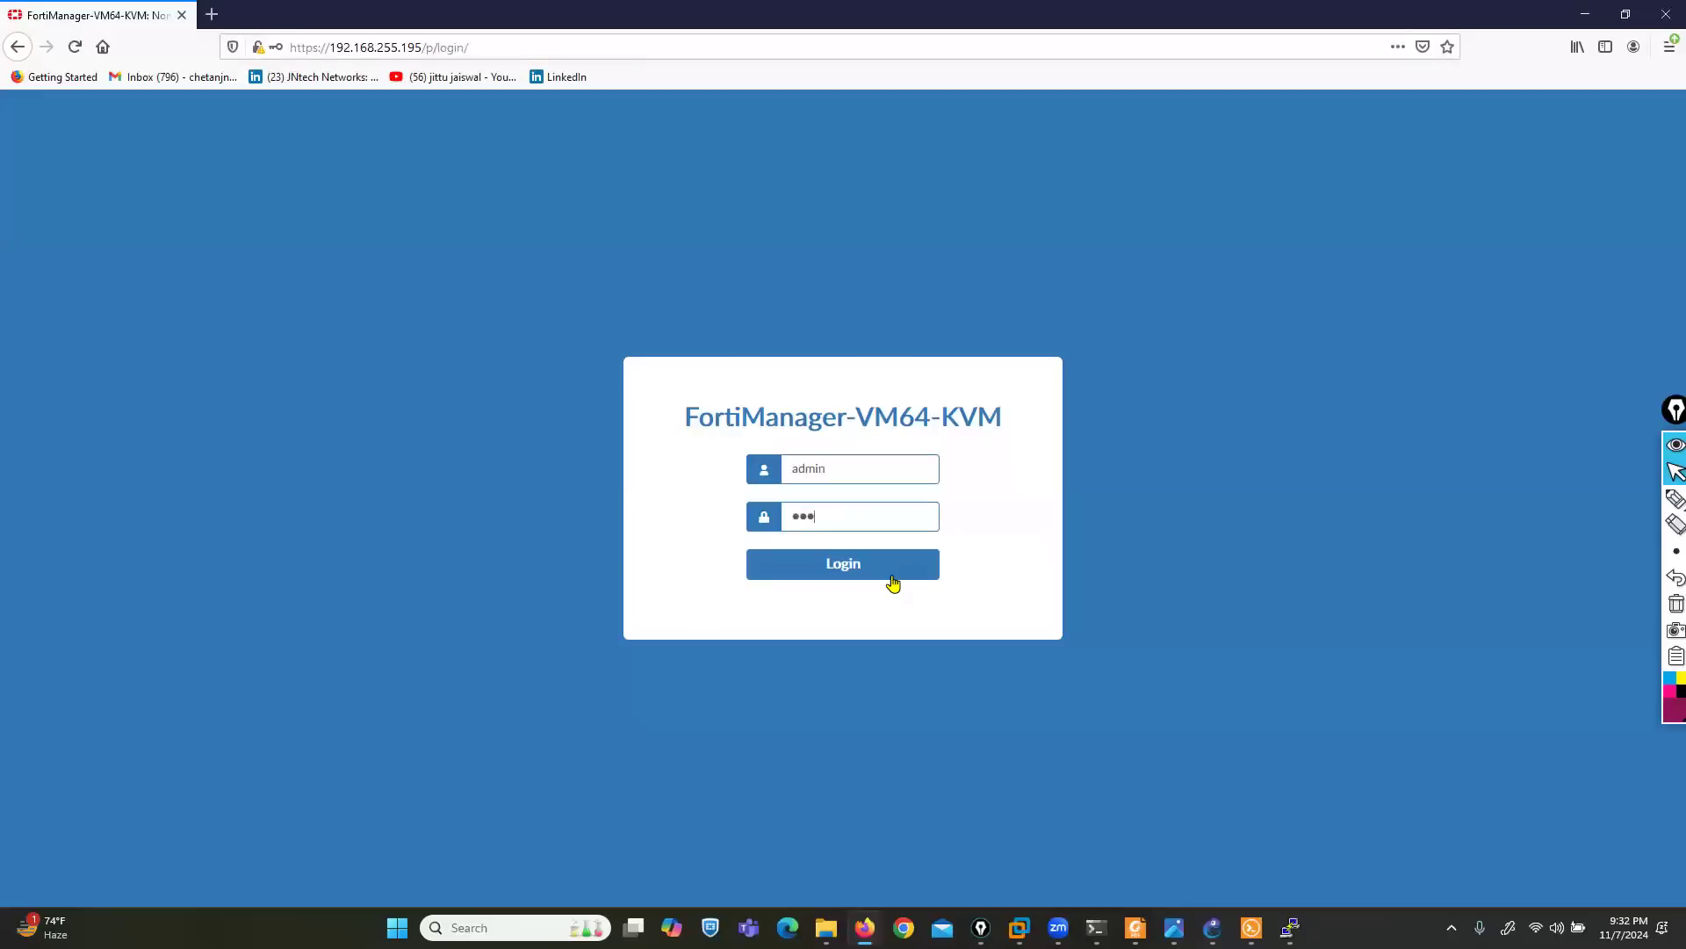
pyautogui.click(894, 583)
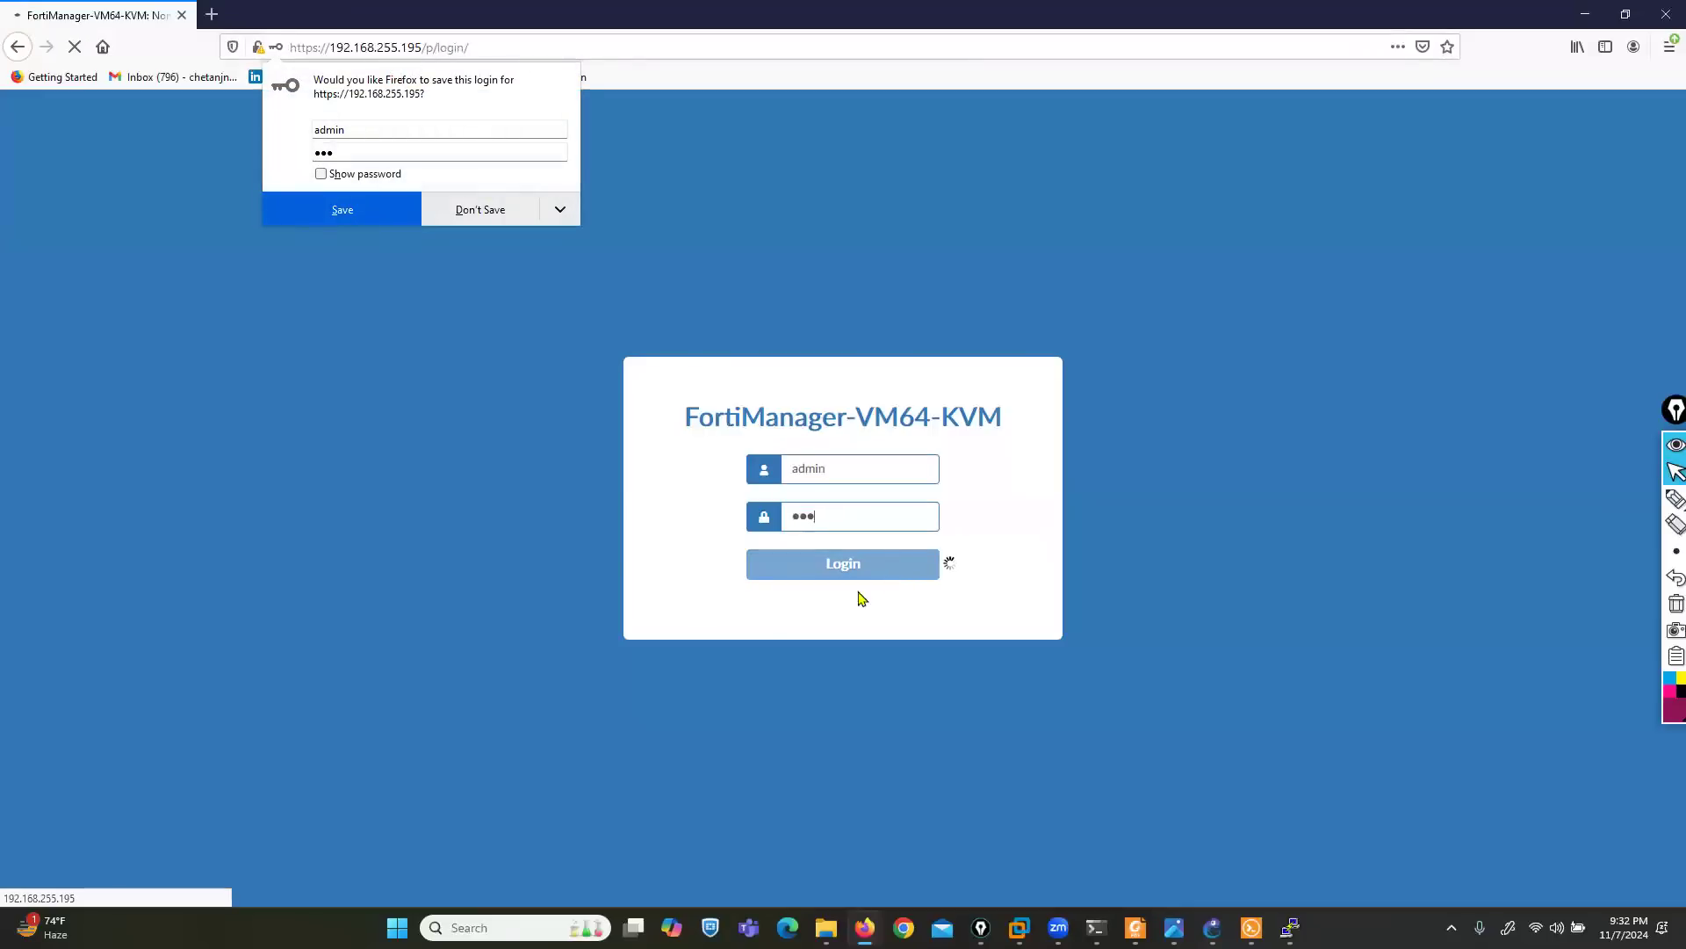
pyautogui.click(466, 210)
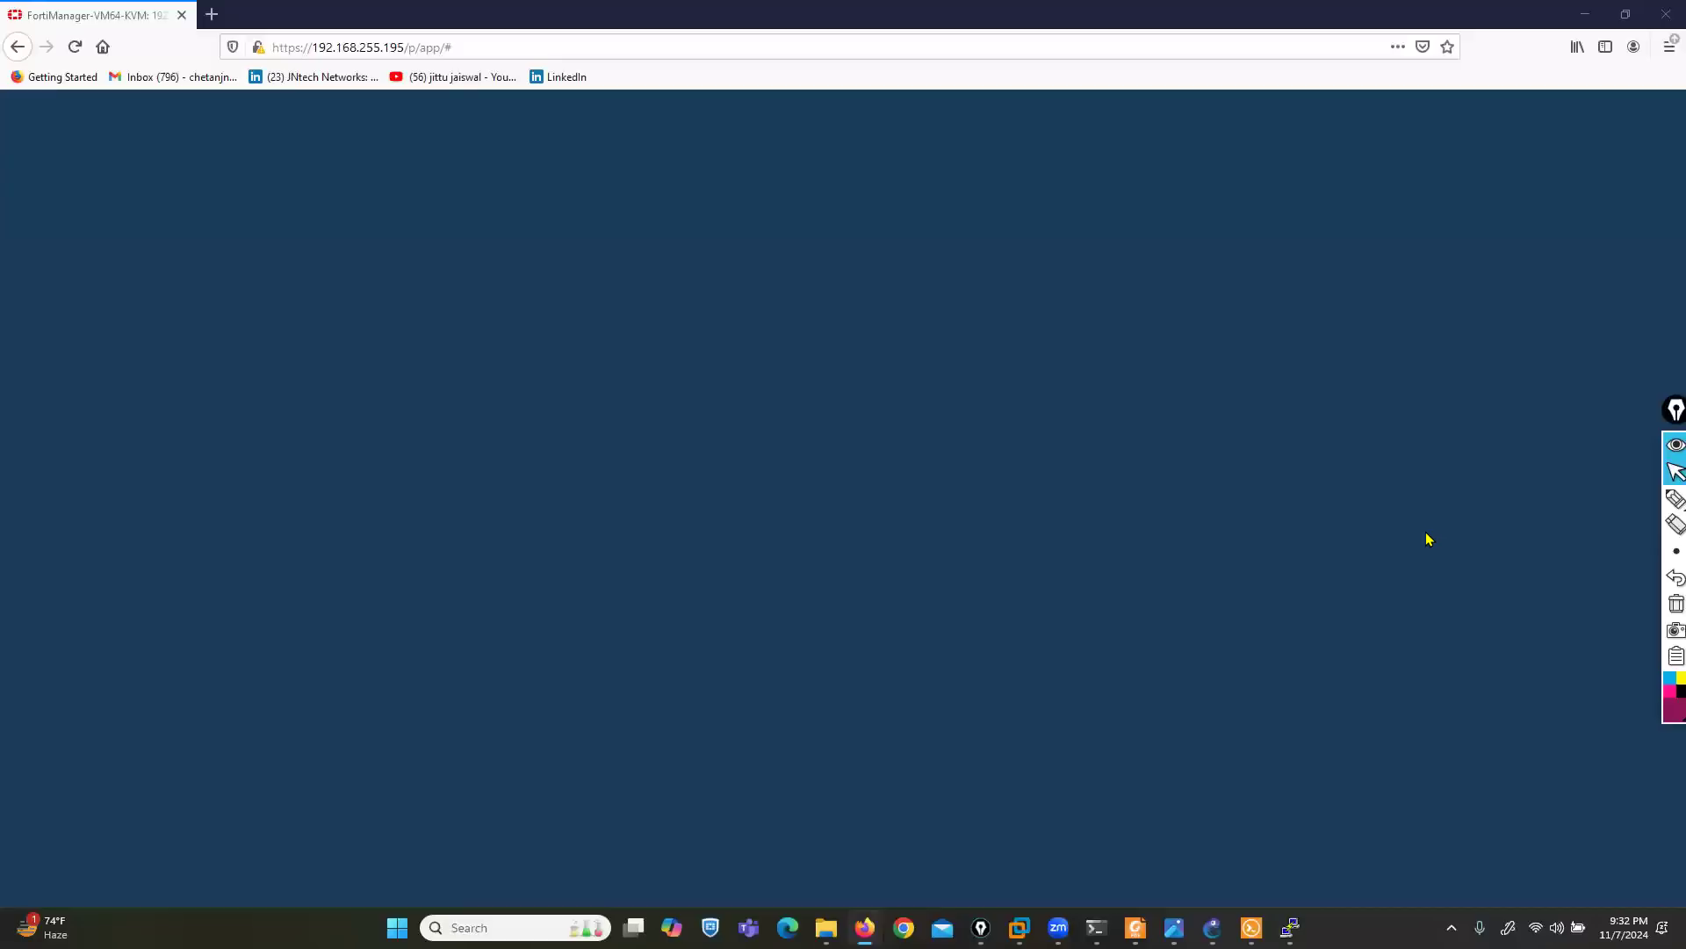
# - Box the Select an ADOM heading, point an arrow at the root ADOM and circle its name, and clear the ink
pyautogui.click(1675, 498)
pyautogui.moveTo(457, 435)
pyautogui.mouseDown()
pyautogui.moveTo(681, 421)
pyautogui.moveTo(538, 369)
pyautogui.moveTo(402, 412)
pyautogui.moveTo(478, 436)
pyautogui.mouseUp()
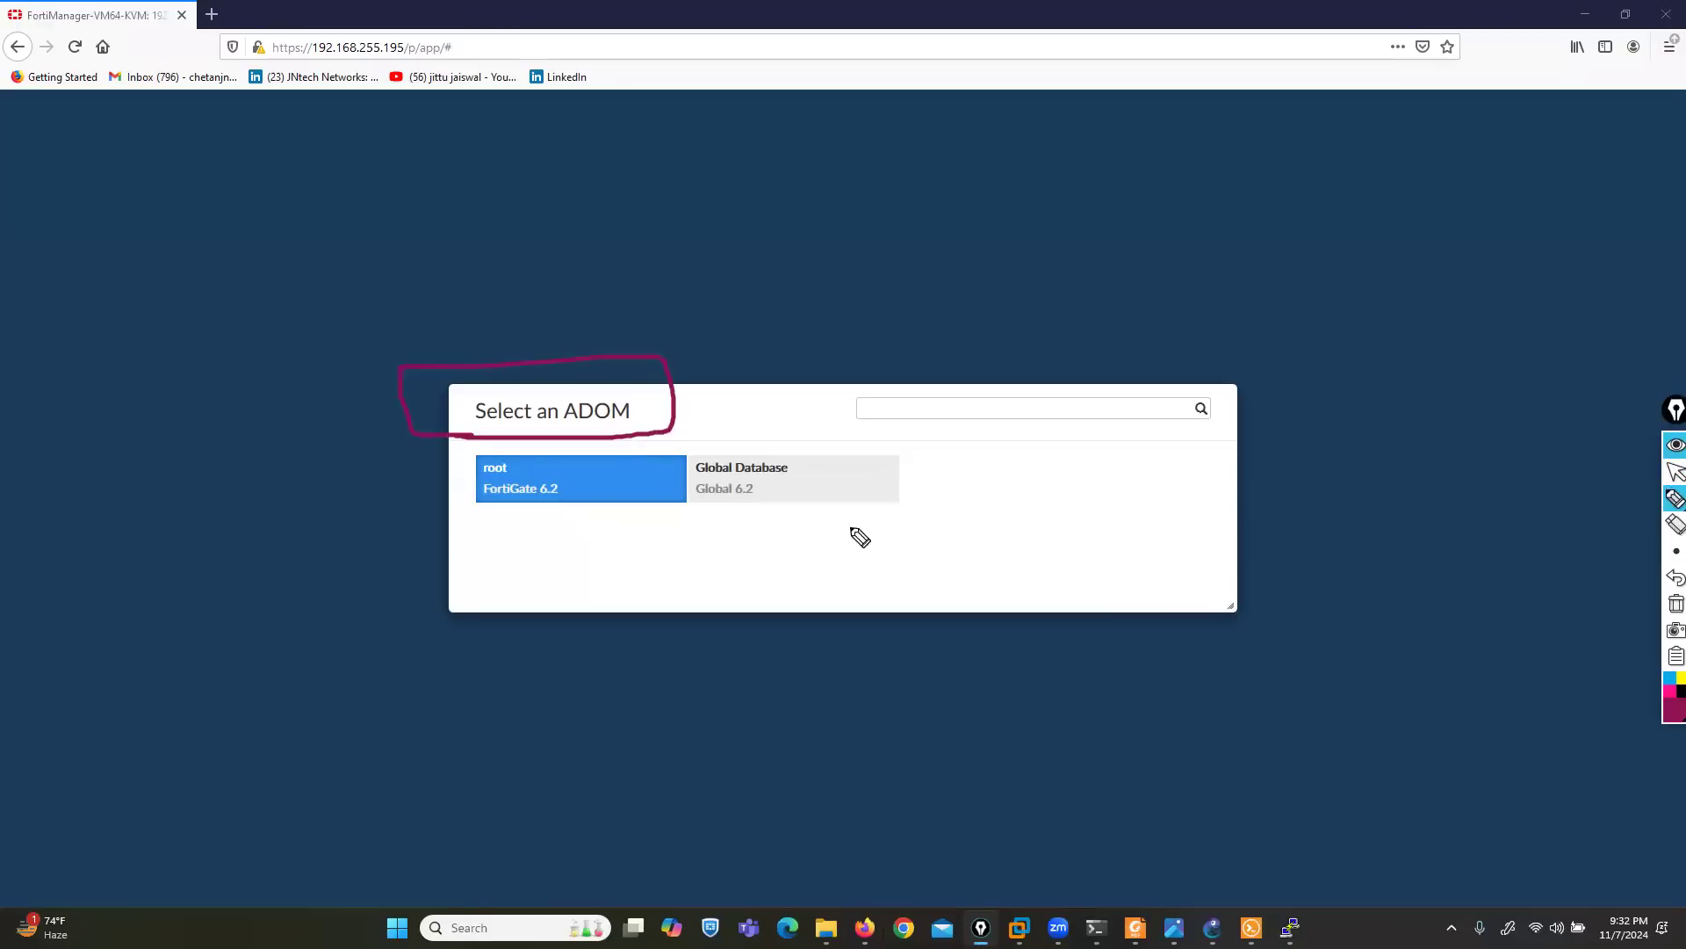
pyautogui.moveTo(509, 645)
pyautogui.mouseDown()
pyautogui.moveTo(520, 501)
pyautogui.moveTo(538, 523)
pyautogui.mouseUp()
pyautogui.moveTo(522, 460)
pyautogui.mouseDown()
pyautogui.moveTo(501, 444)
pyautogui.moveTo(478, 463)
pyautogui.moveTo(527, 482)
pyautogui.moveTo(508, 443)
pyautogui.mouseUp()
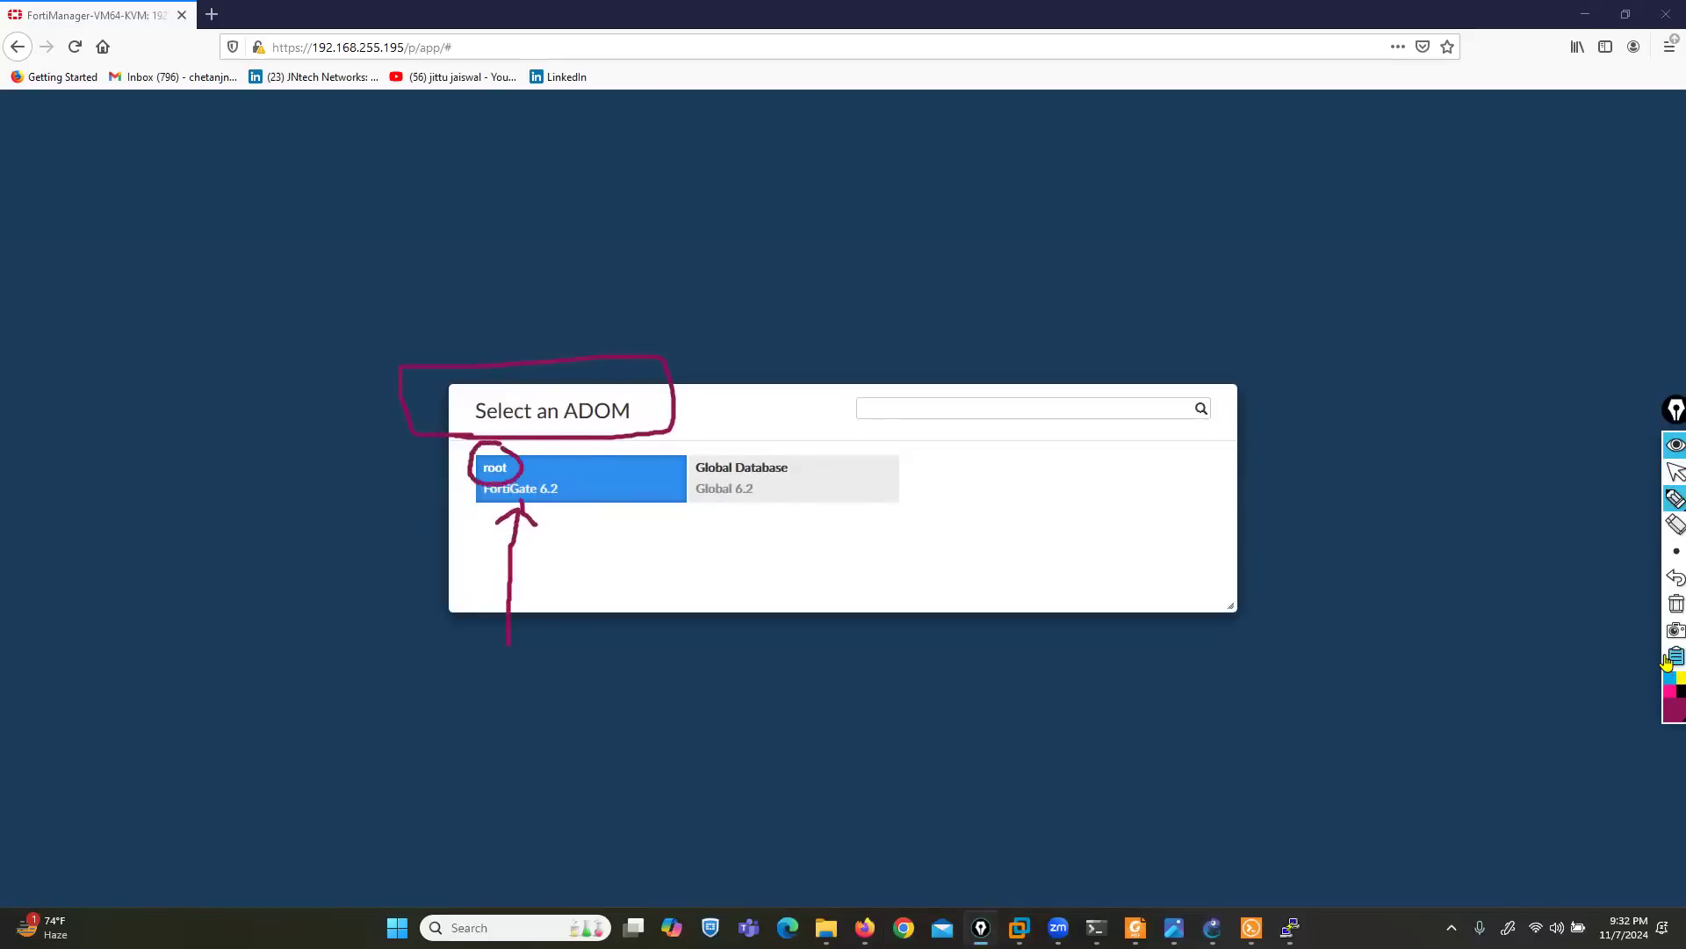
pyautogui.click(1676, 603)
pyautogui.click(1671, 472)
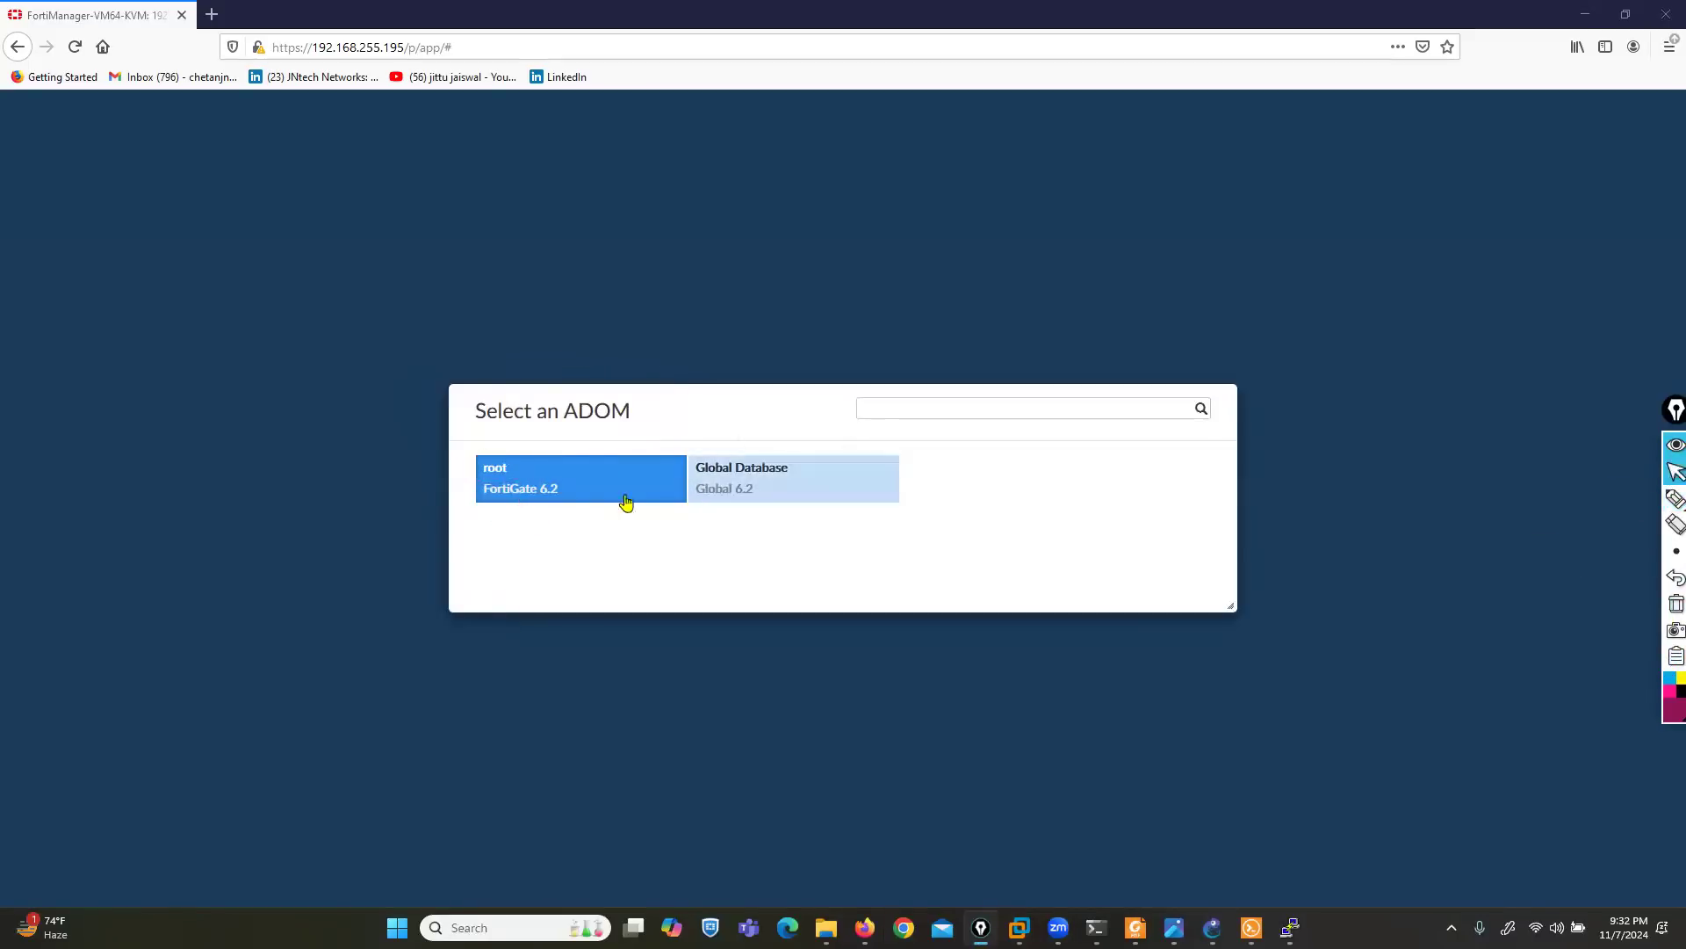
# - Enter the root ADOM and open System Settings
pyautogui.click(572, 489)
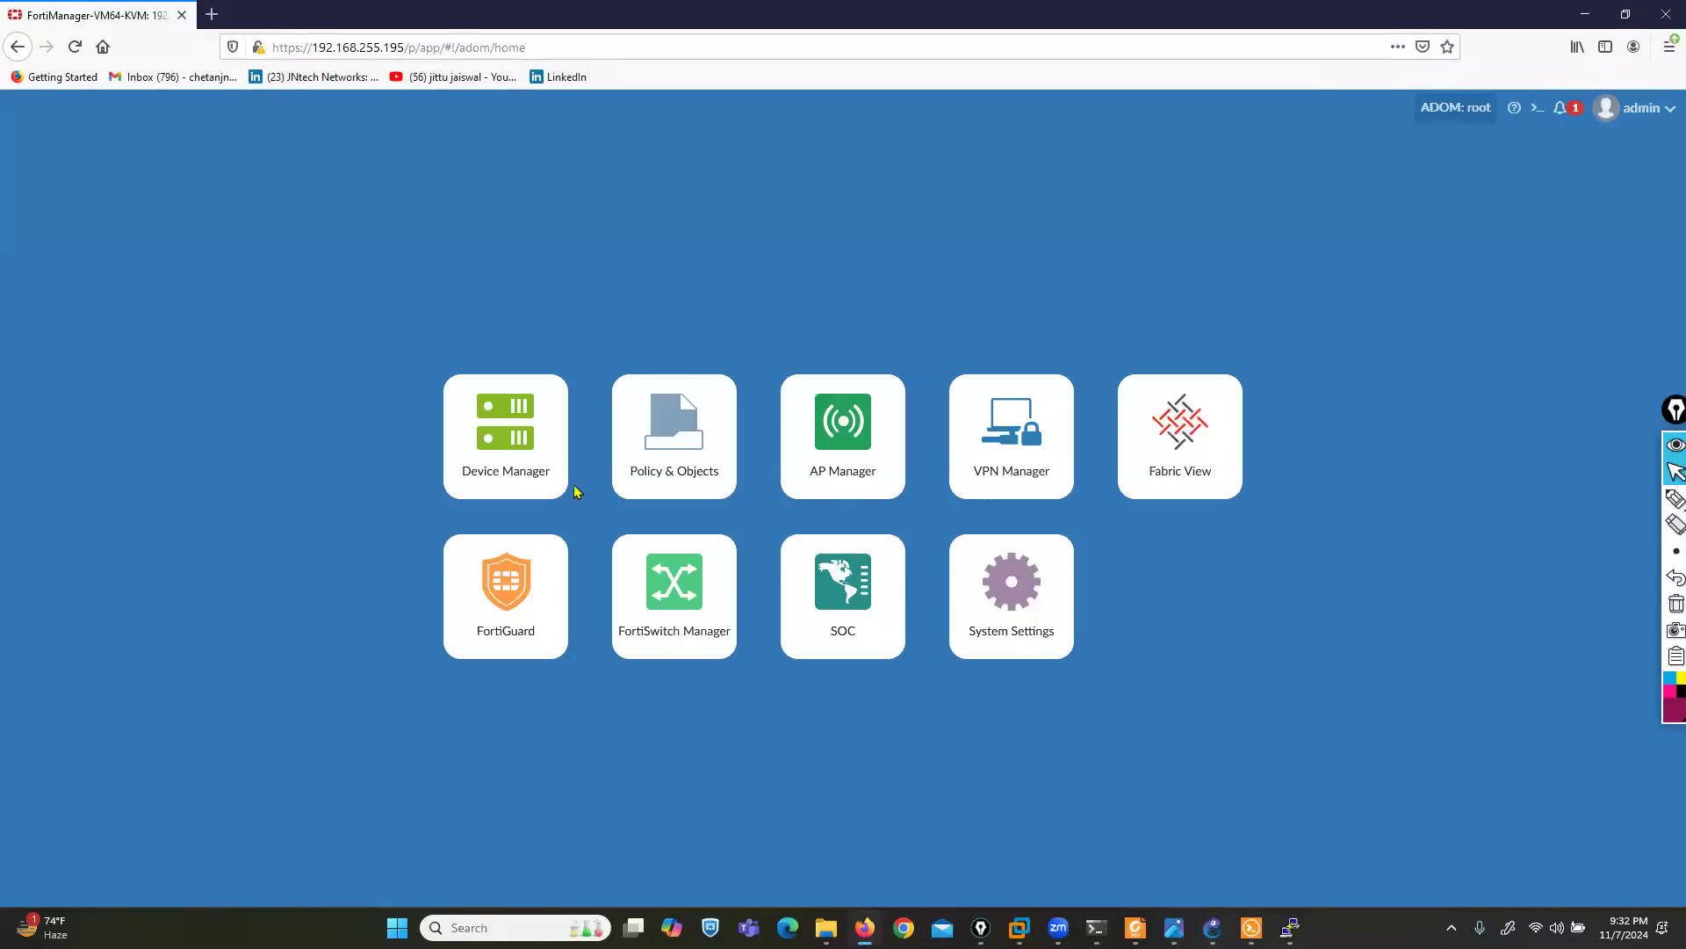
pyautogui.click(1045, 623)
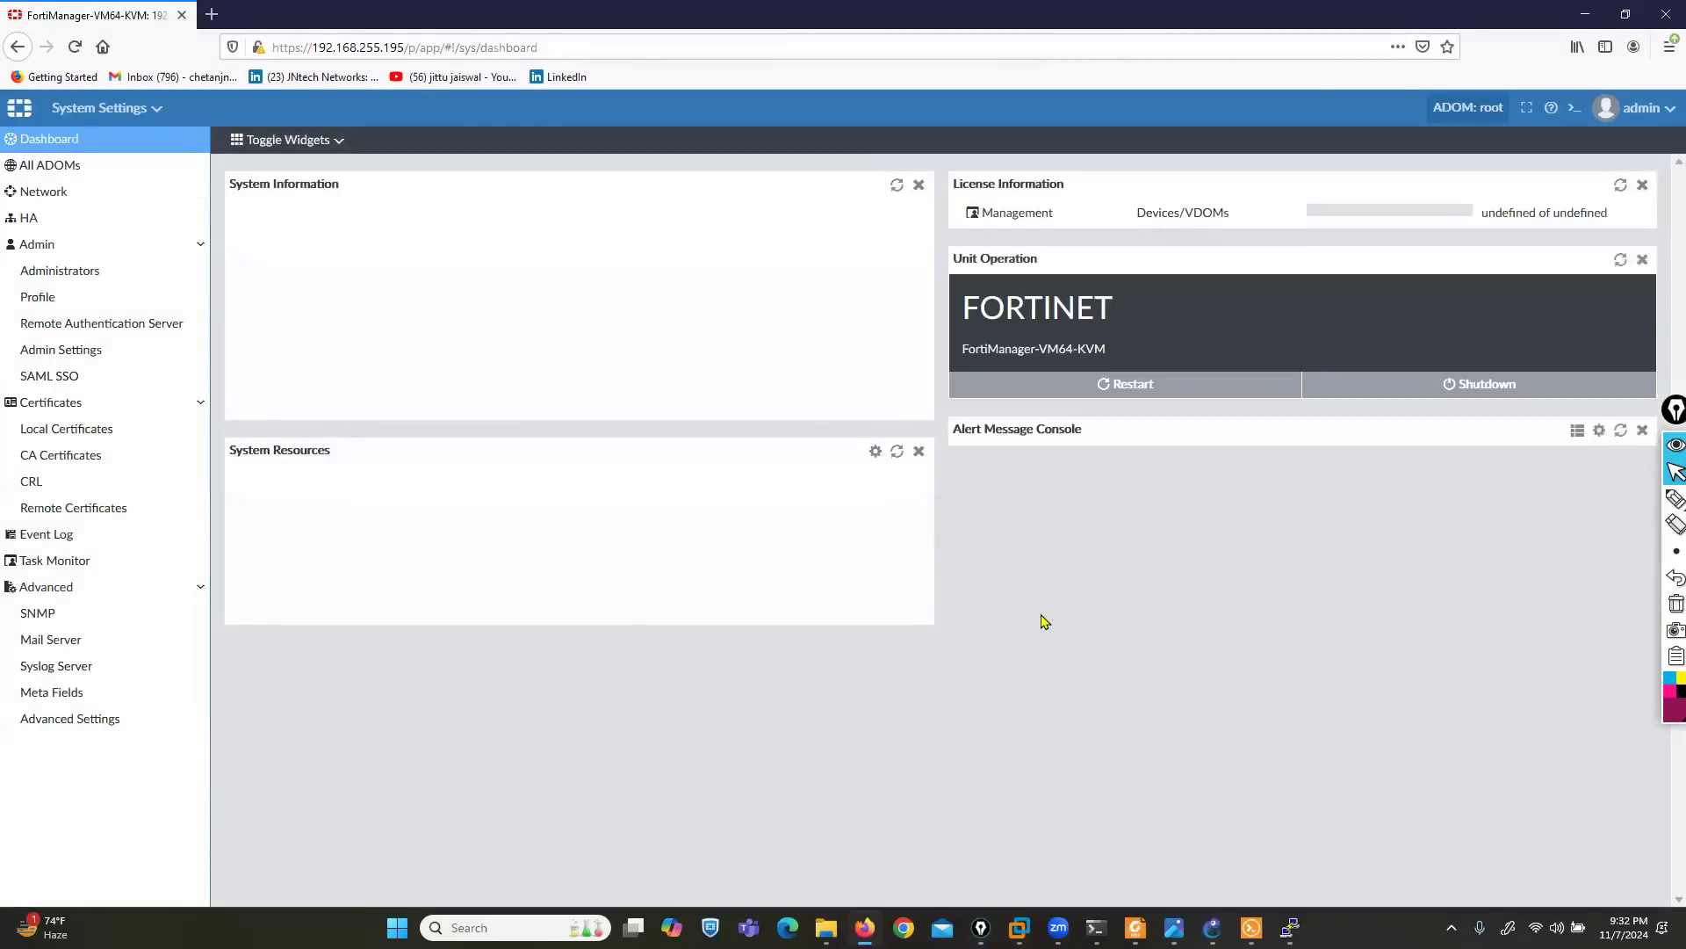
# - Mark the FortiAnalyzer Features row with the pen, clear the ink, and enable FortiAnalyzer Features, accepting the device restart
pyautogui.click(1676, 498)
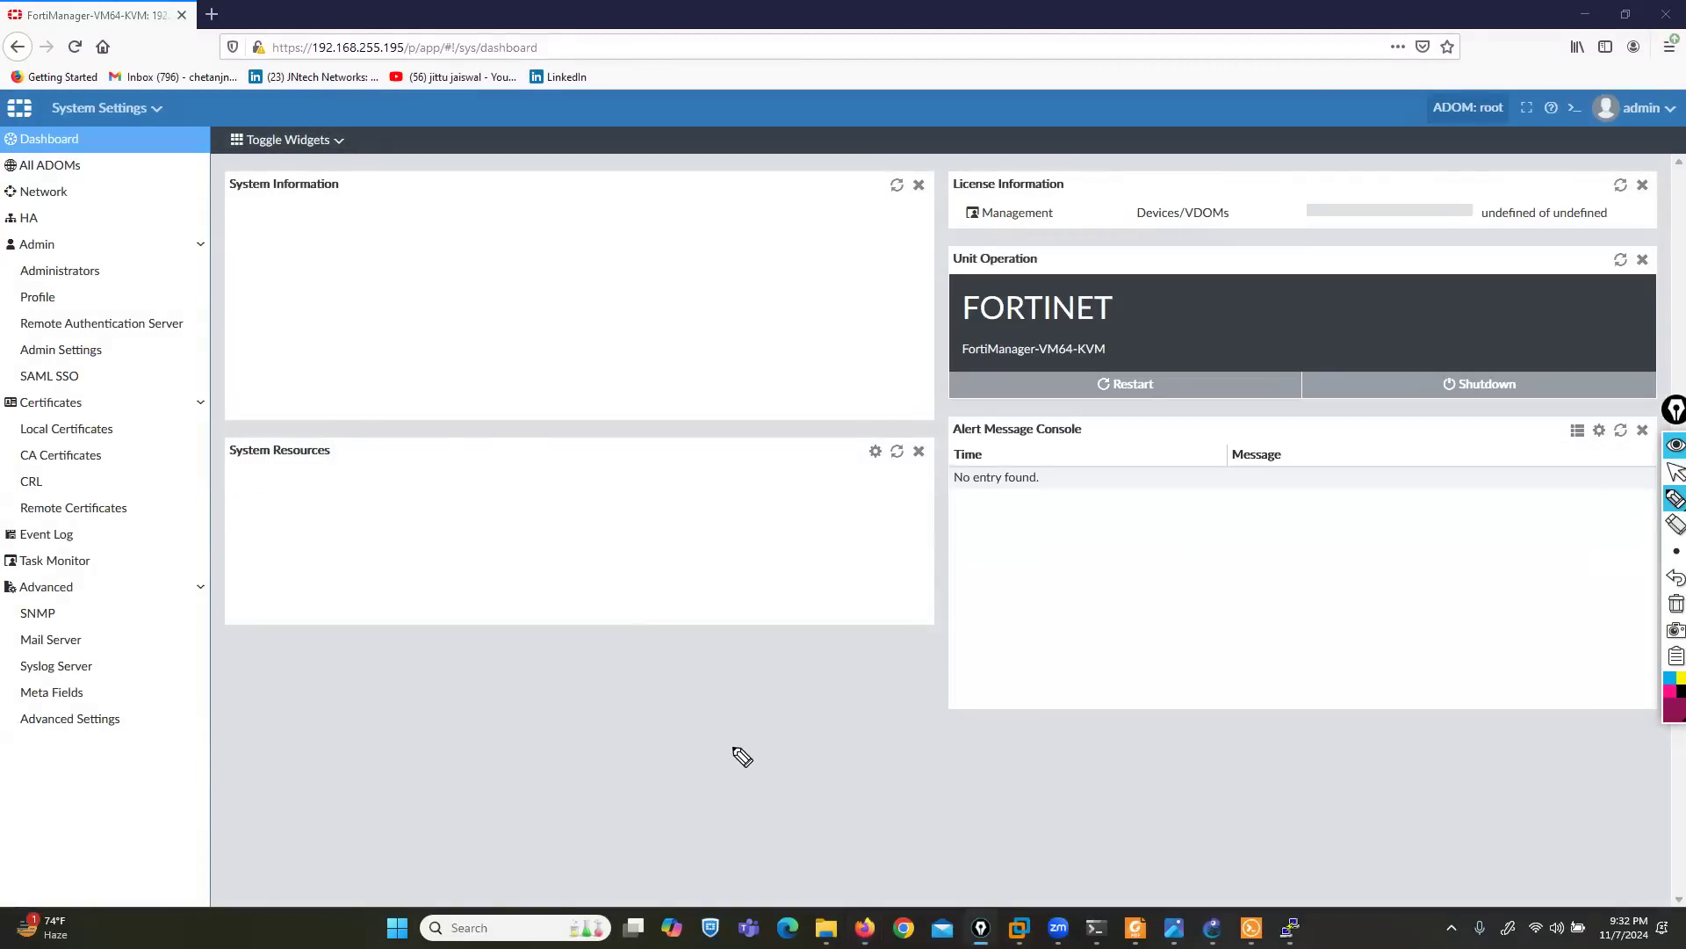
pyautogui.moveTo(241, 521)
pyautogui.mouseDown()
pyautogui.moveTo(540, 512)
pyautogui.moveTo(518, 478)
pyautogui.moveTo(235, 490)
pyautogui.mouseUp()
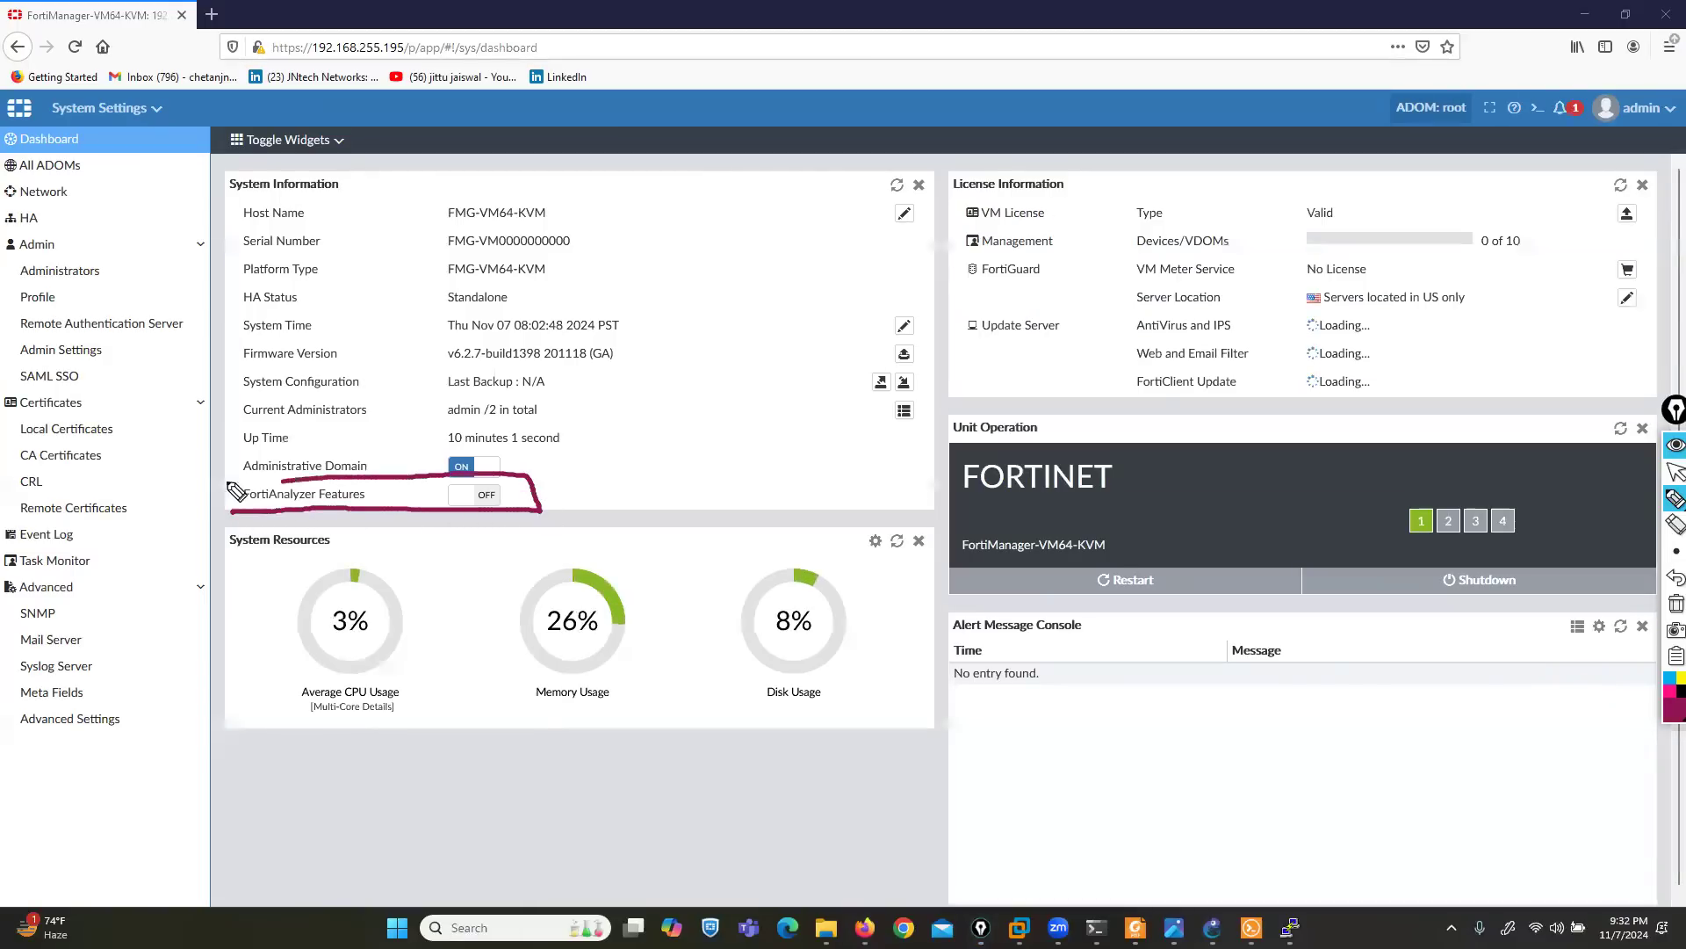
pyautogui.click(1675, 604)
pyautogui.click(1673, 472)
pyautogui.click(460, 495)
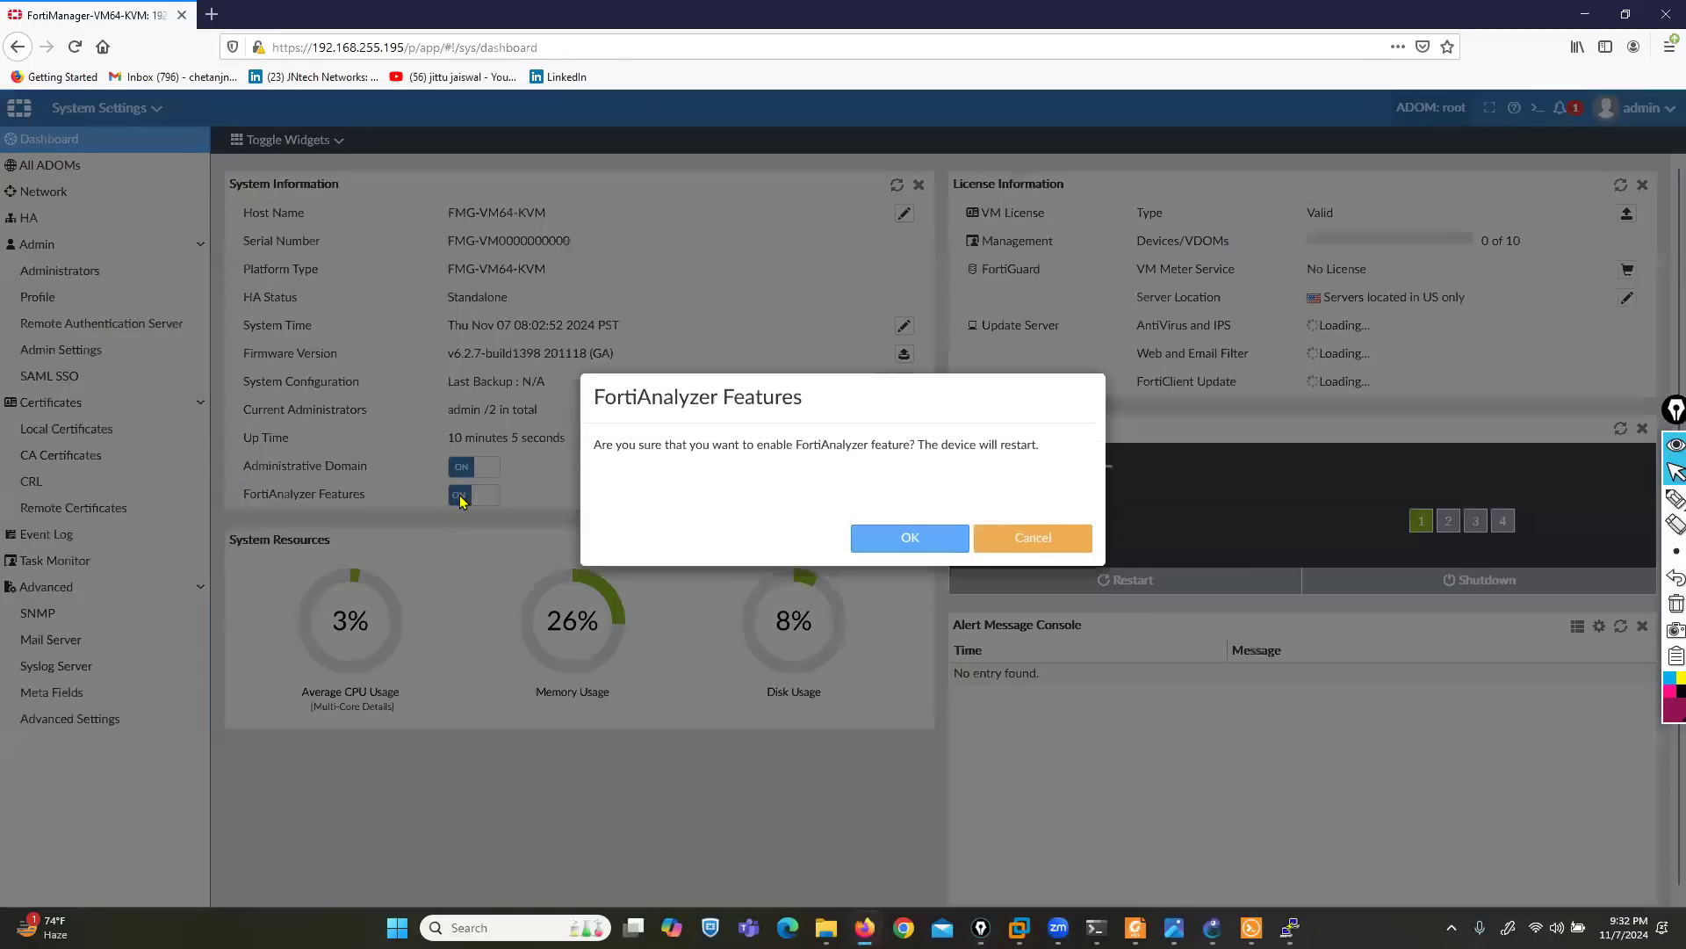
pyautogui.click(871, 565)
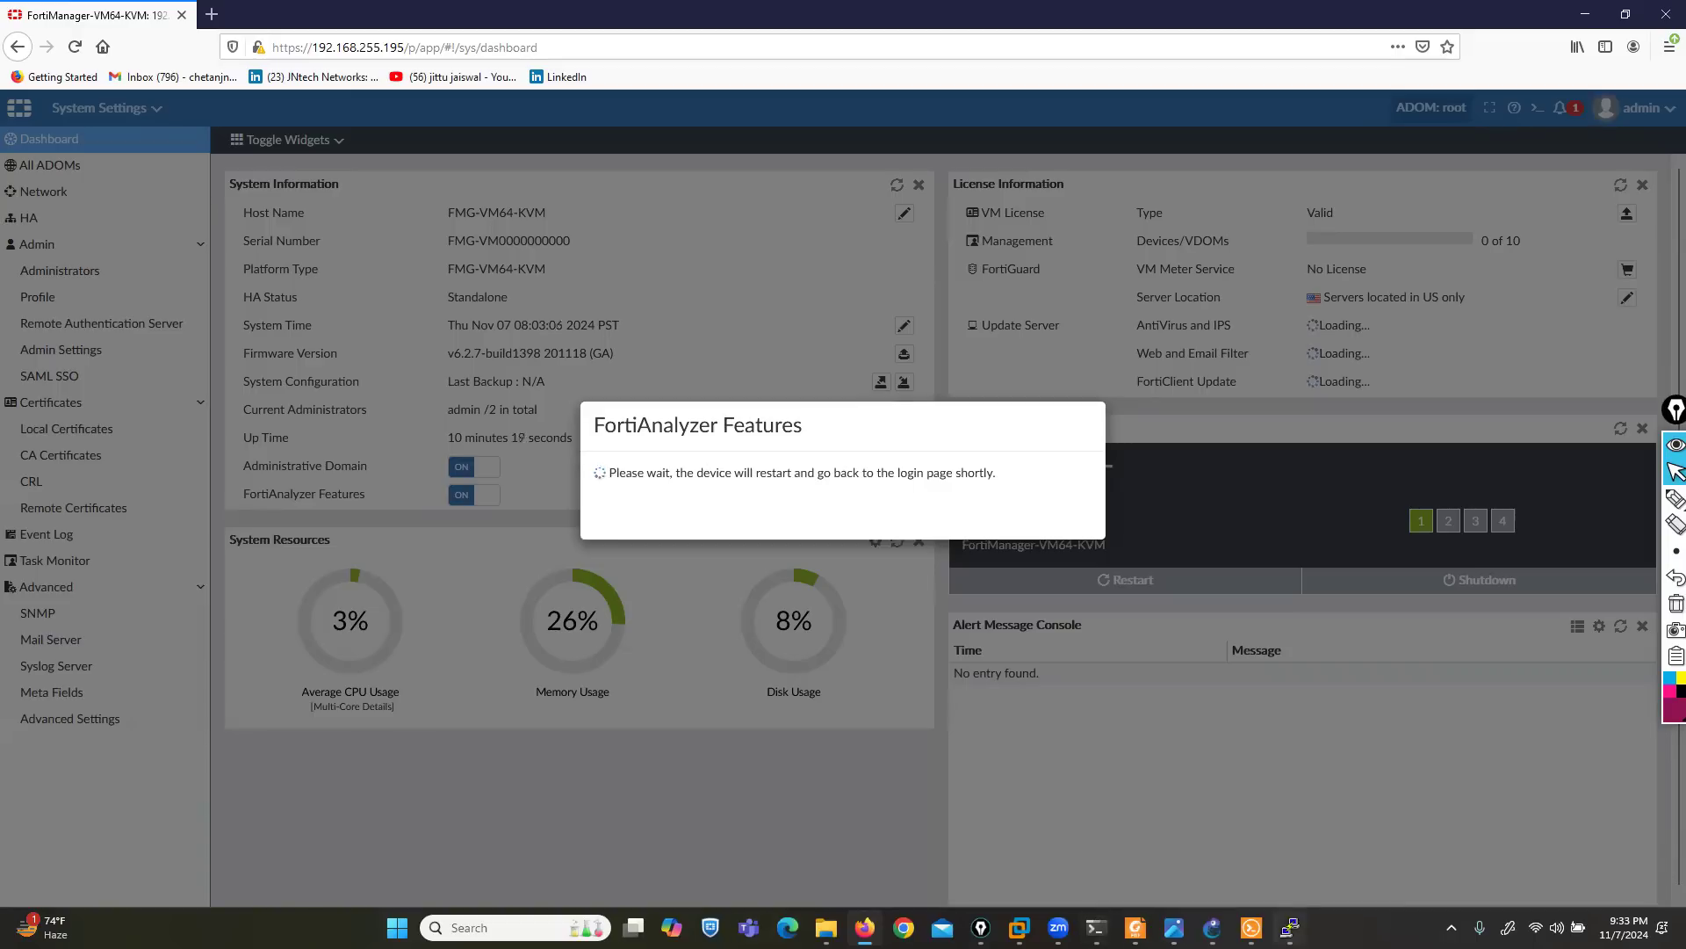
# - Switch to the PuTTY console of the FortiManager, reposition its window, and watch the device reboot and initialize its ADOMs
pyautogui.click(1289, 928)
pyautogui.moveTo(621, 255); pyautogui.dragTo(574, 200)
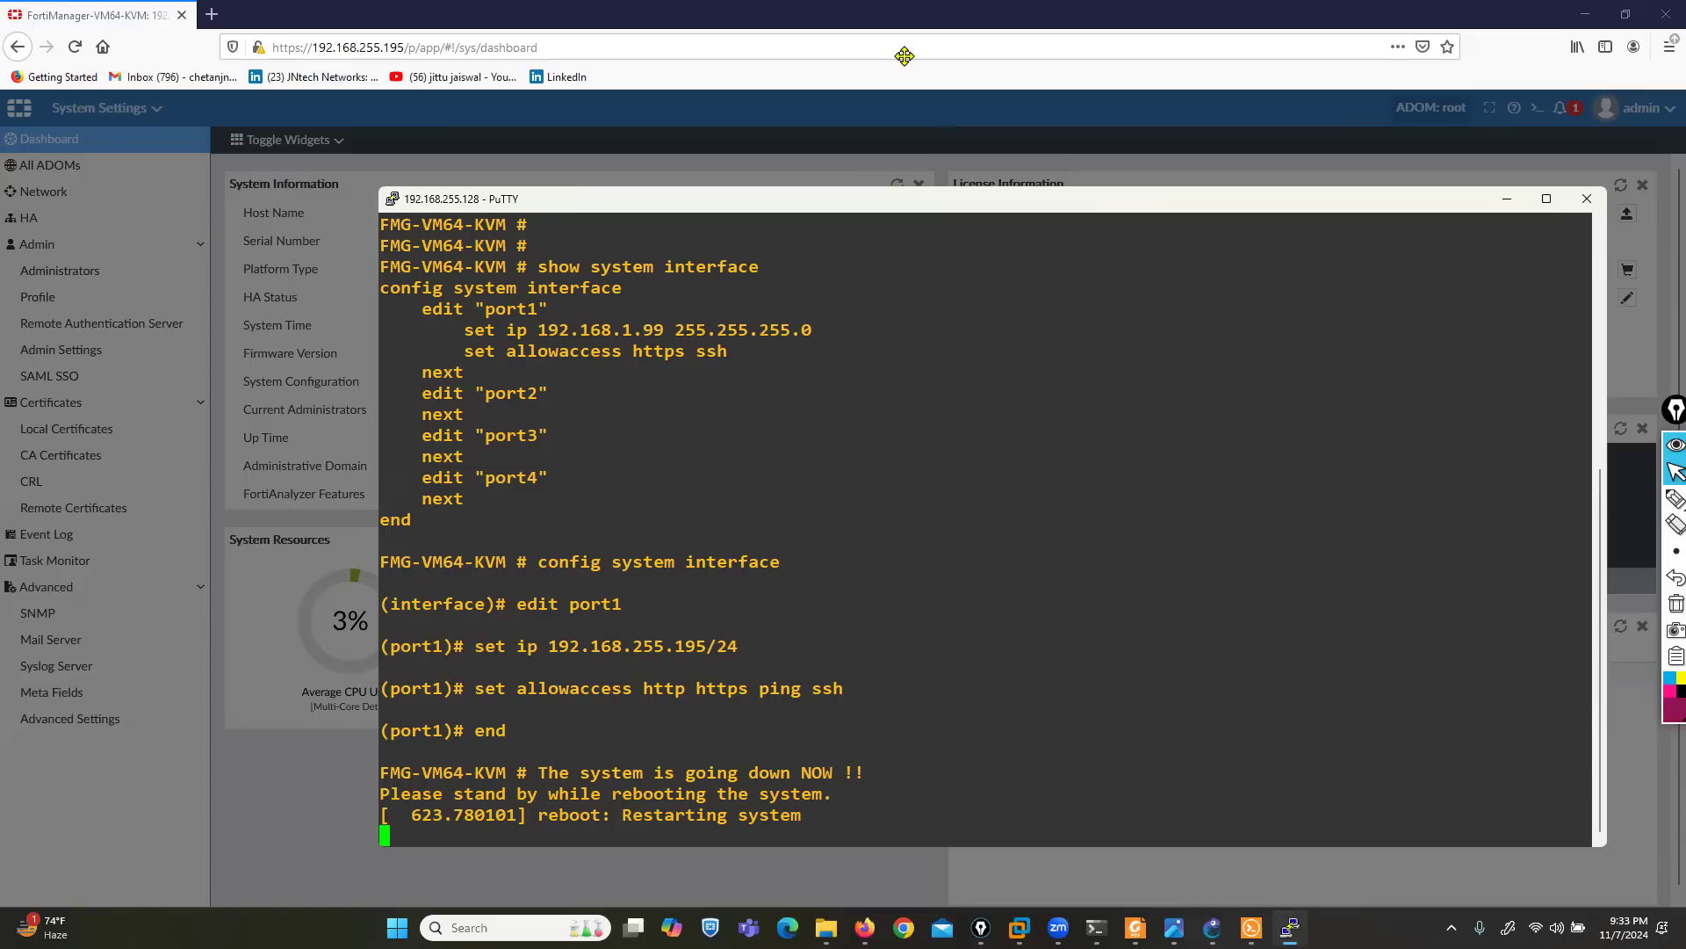
pyautogui.click(901, 22)
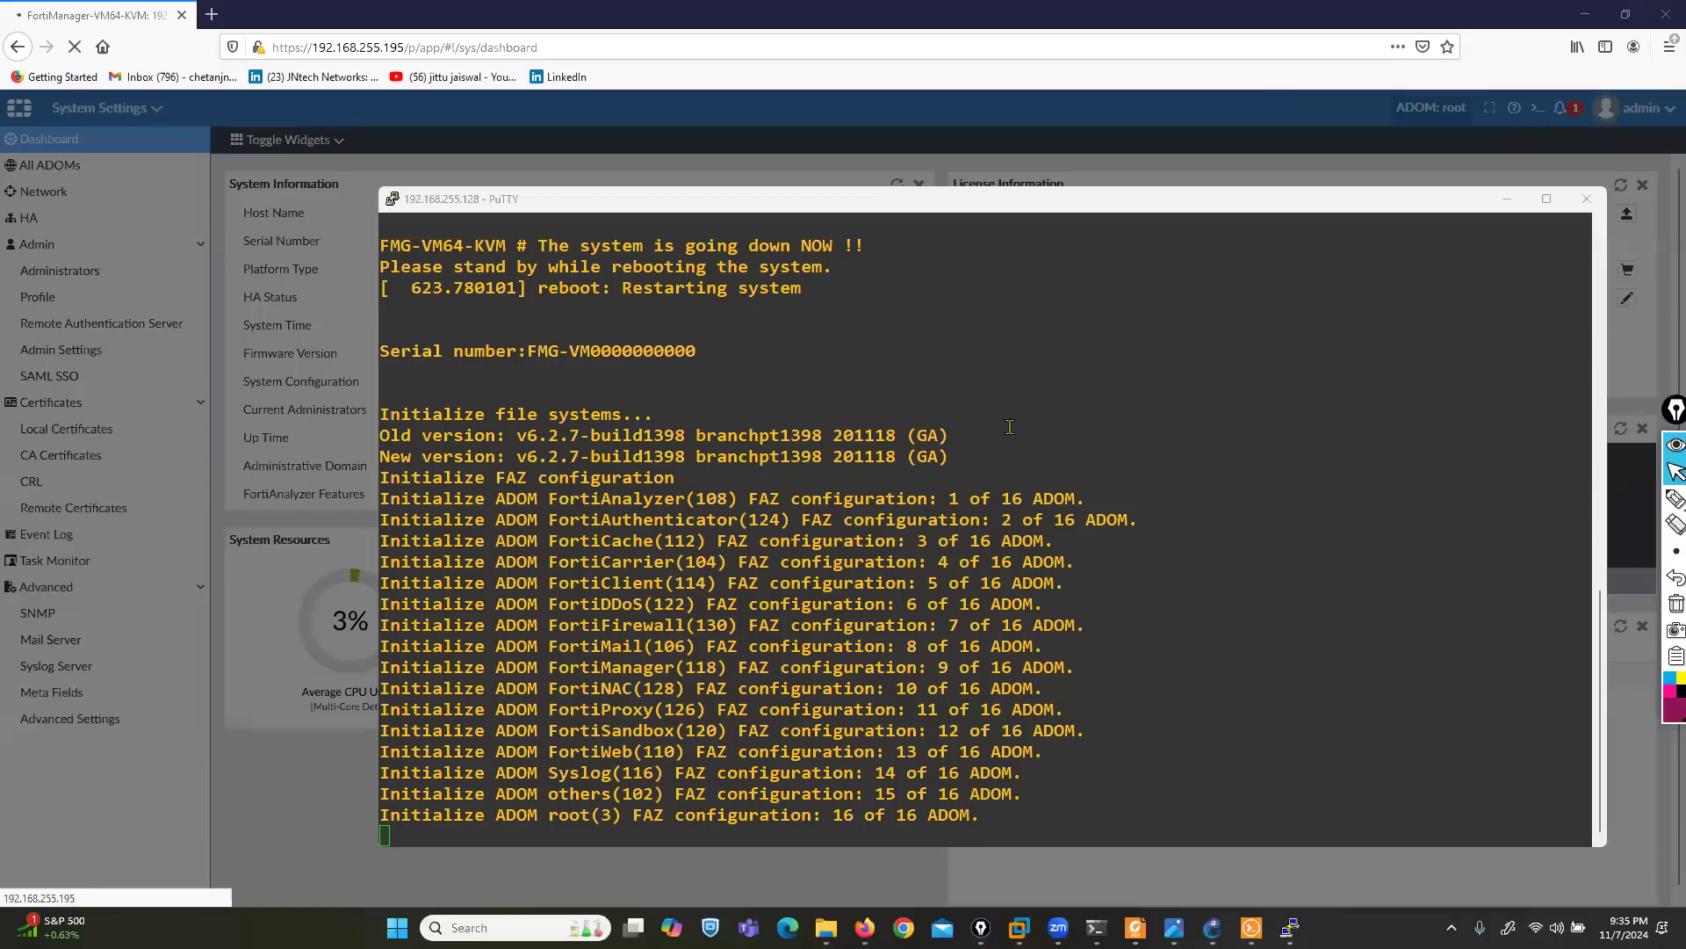
pyautogui.click(845, 306)
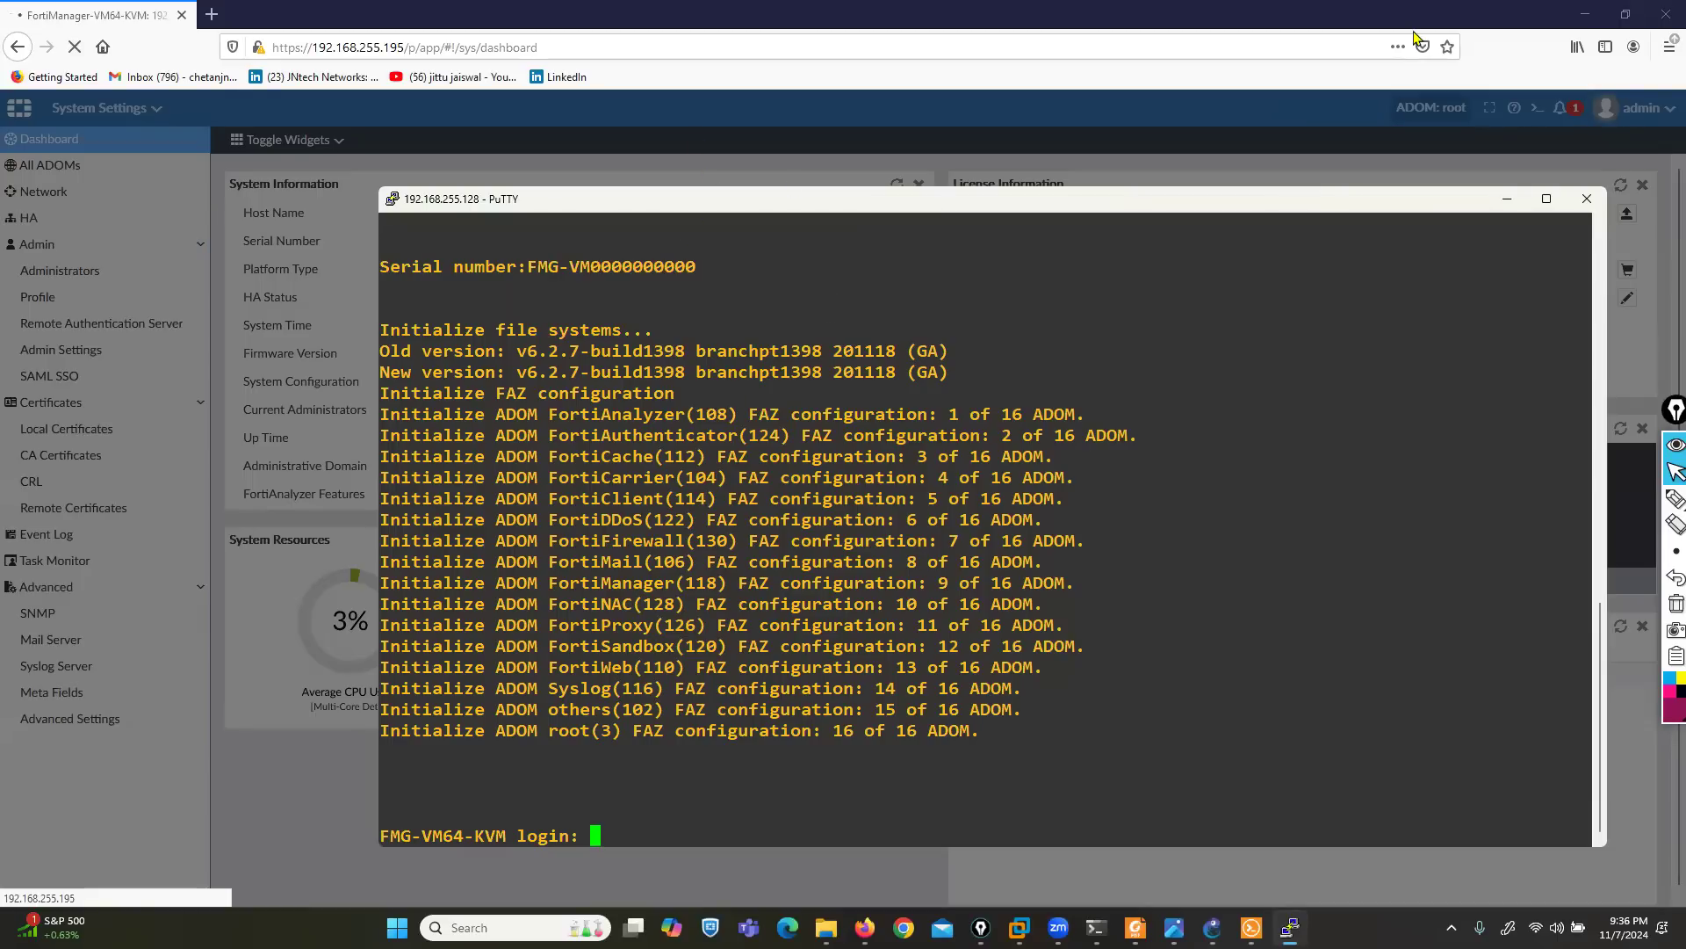
# - Log in at the FortiManager console as admin with the account password
pyautogui.press('Return')
pyautogui.press('Return')
pyautogui.press('Return')
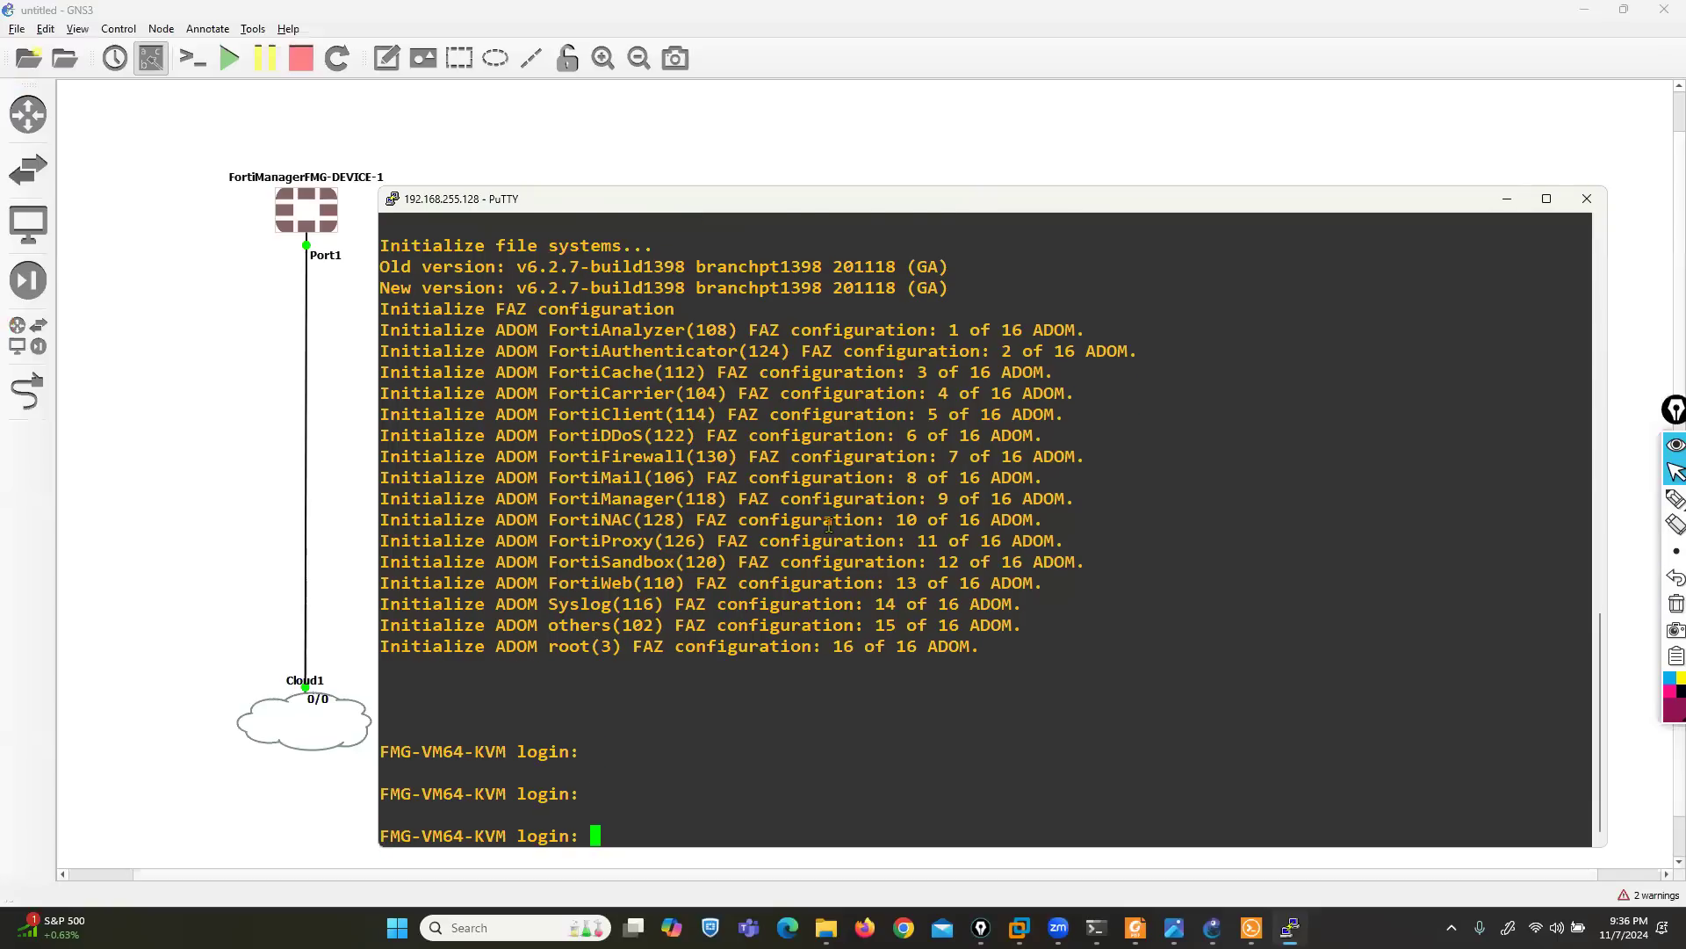
pyautogui.write('admin')
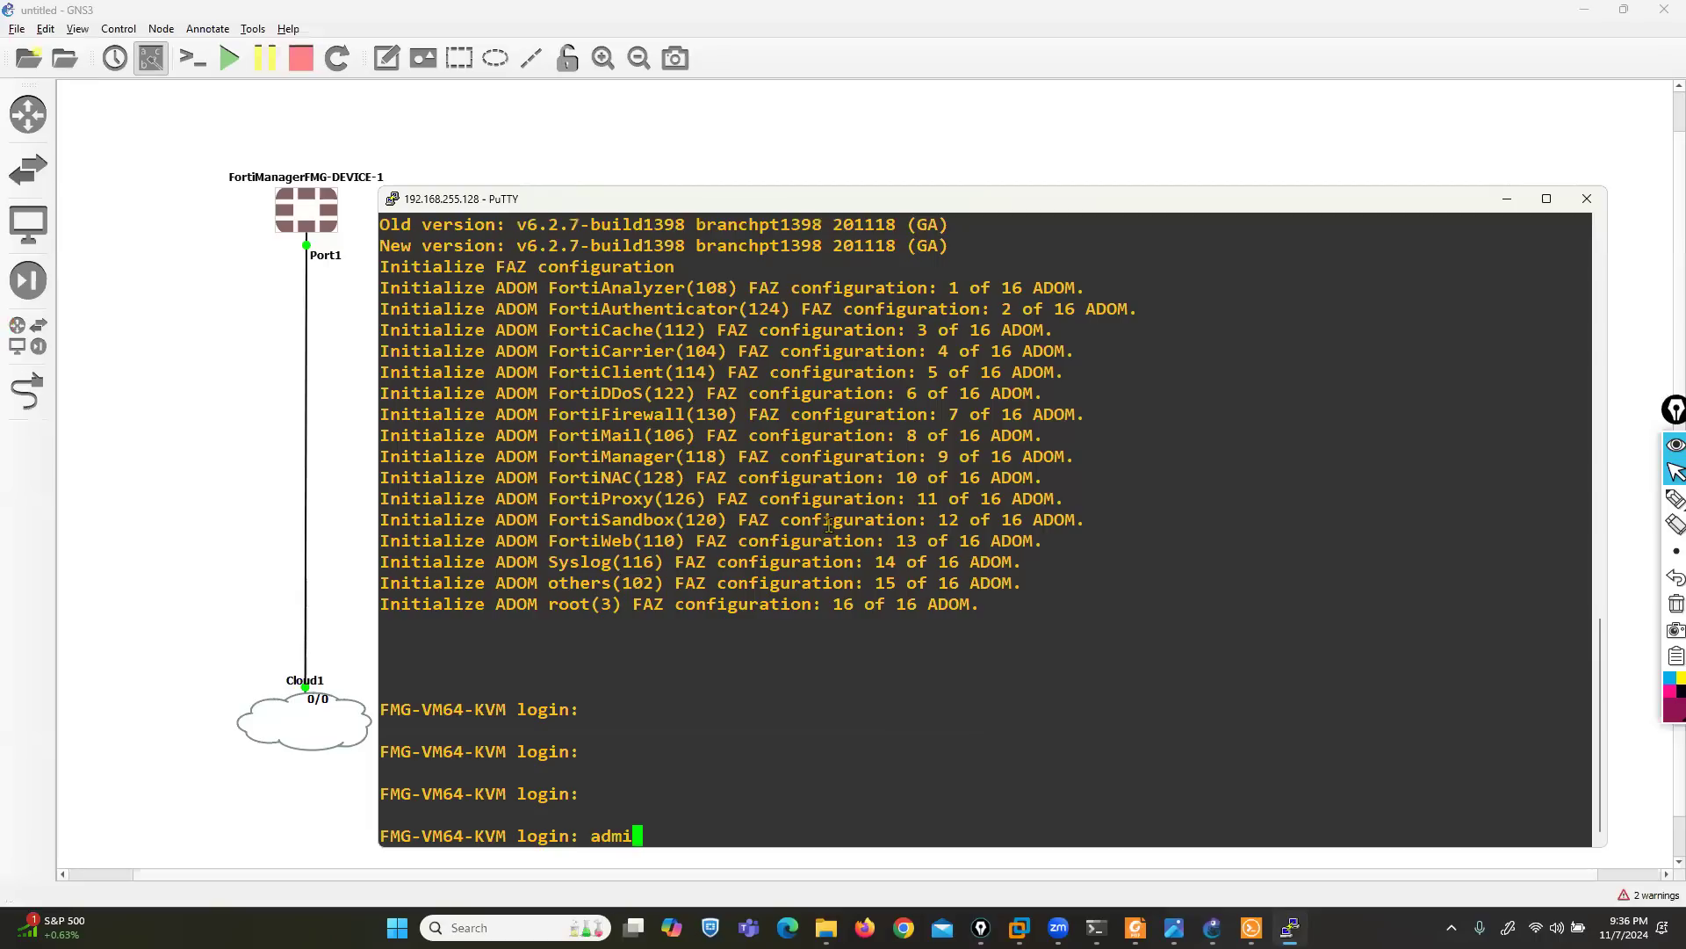
pyautogui.press('Return')
pyautogui.press('Return')
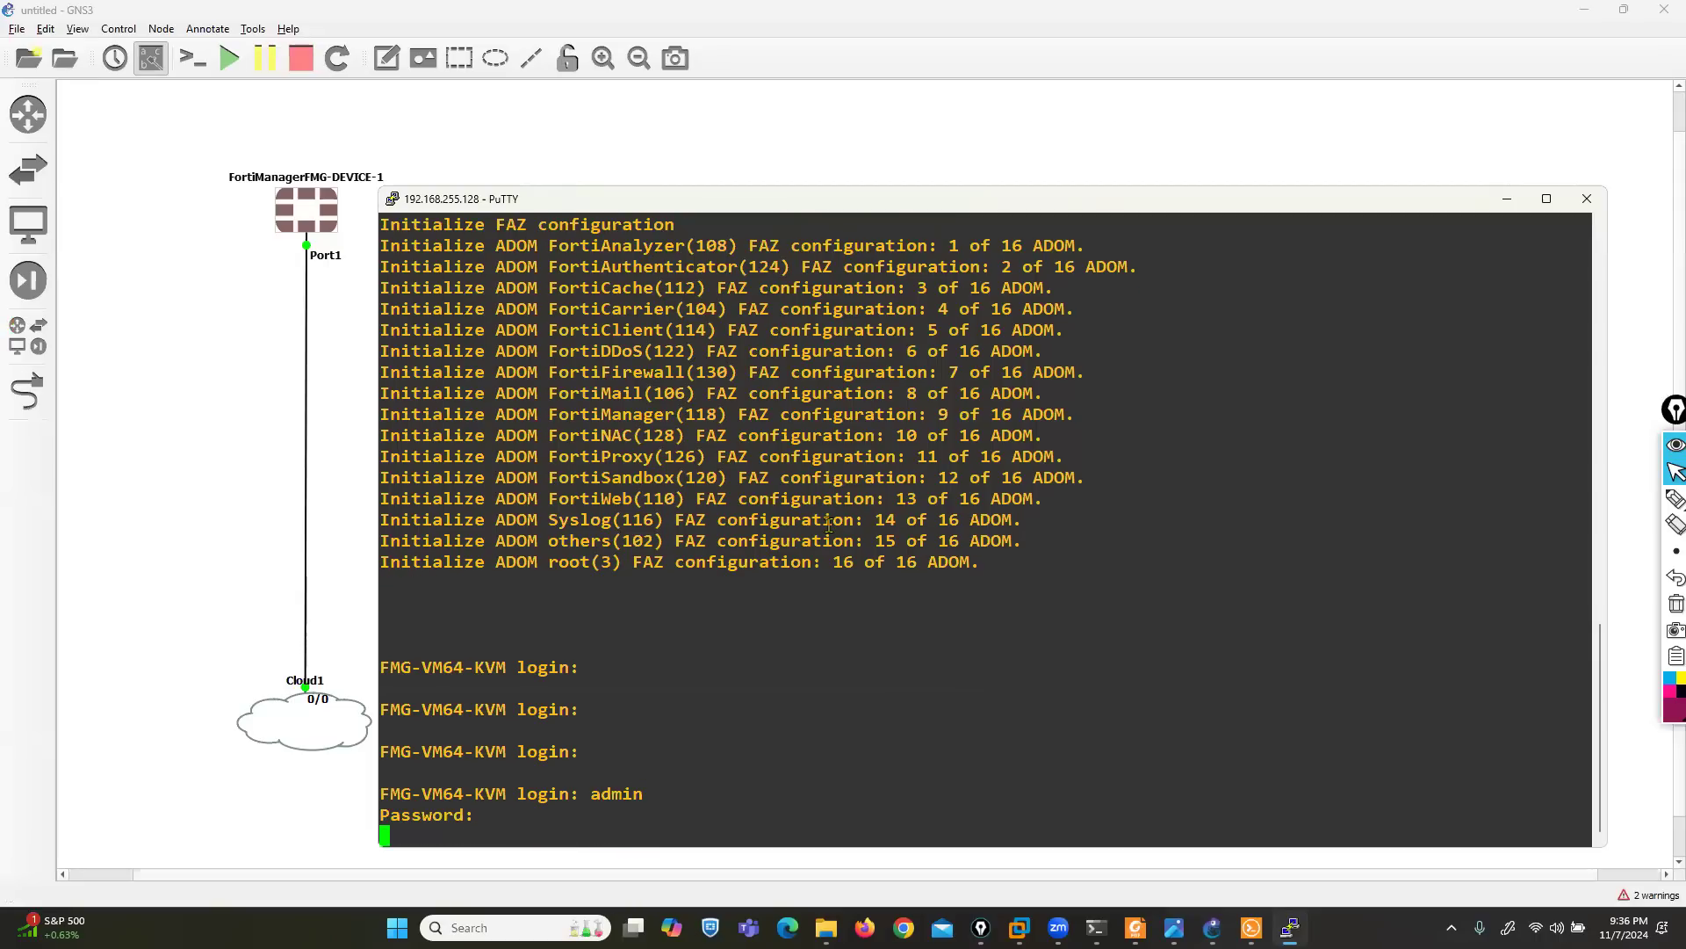
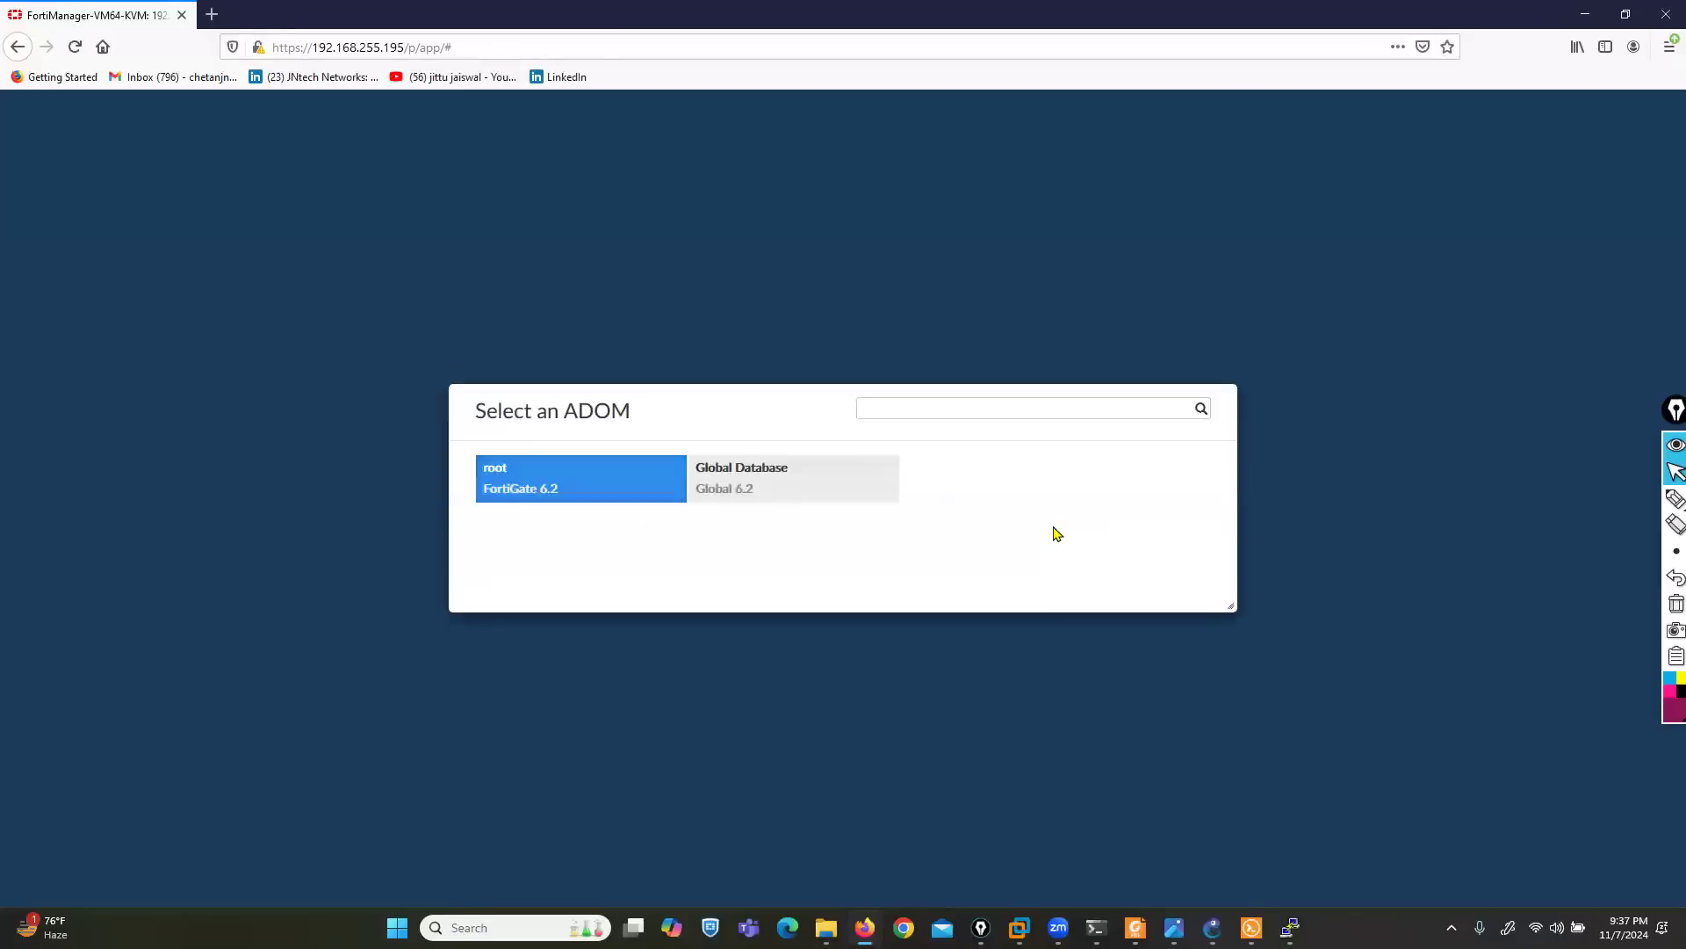
# - Enter the root ADOM, outline the SOC, Log View, Incidents & Events and Reports tiles with the pen labelled FAZ, and clear the ink
pyautogui.click(559, 474)
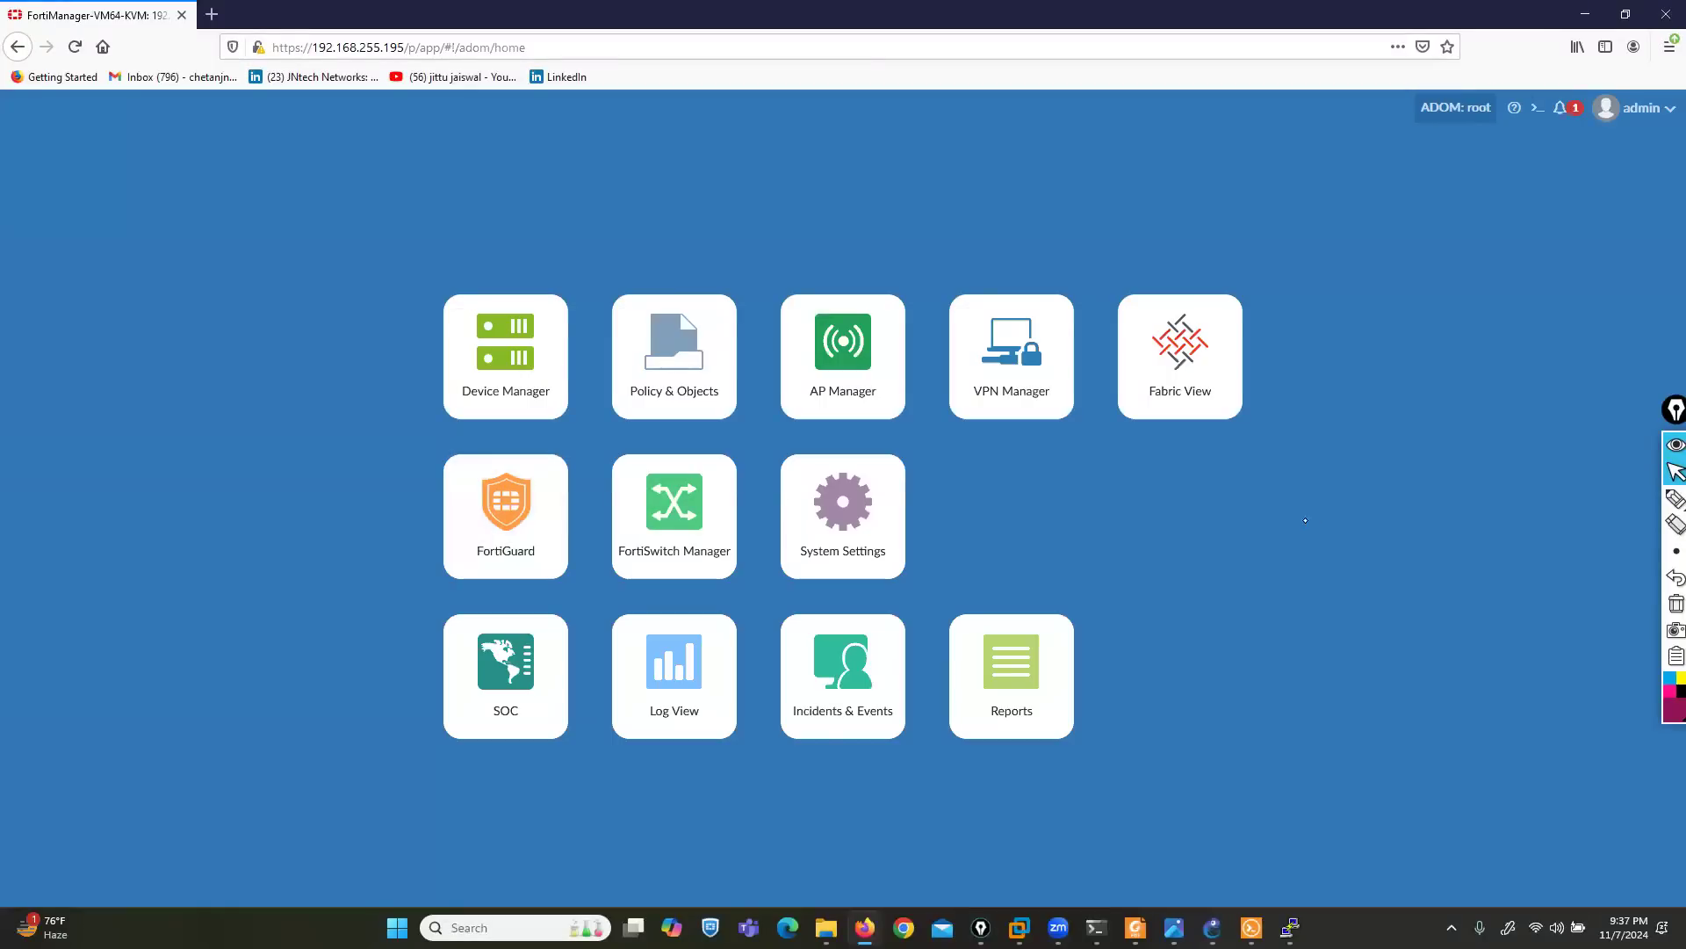
pyautogui.moveTo(1674, 500)
pyautogui.click(1623, 502)
pyautogui.moveTo(1117, 585)
pyautogui.mouseDown()
pyautogui.moveTo(538, 609)
pyautogui.moveTo(372, 791)
pyautogui.moveTo(1148, 783)
pyautogui.moveTo(1149, 582)
pyautogui.mouseUp()
pyautogui.moveTo(1155, 665); pyautogui.dragTo(1278, 652)
pyautogui.moveTo(1311, 624)
pyautogui.mouseDown()
pyautogui.moveTo(1309, 691)
pyautogui.moveTo(1349, 619)
pyautogui.mouseUp()
pyautogui.moveTo(1308, 654); pyautogui.dragTo(1403, 684)
pyautogui.moveTo(1372, 660)
pyautogui.mouseDown()
pyautogui.moveTo(1438, 683)
pyautogui.moveTo(1480, 666)
pyautogui.mouseUp()
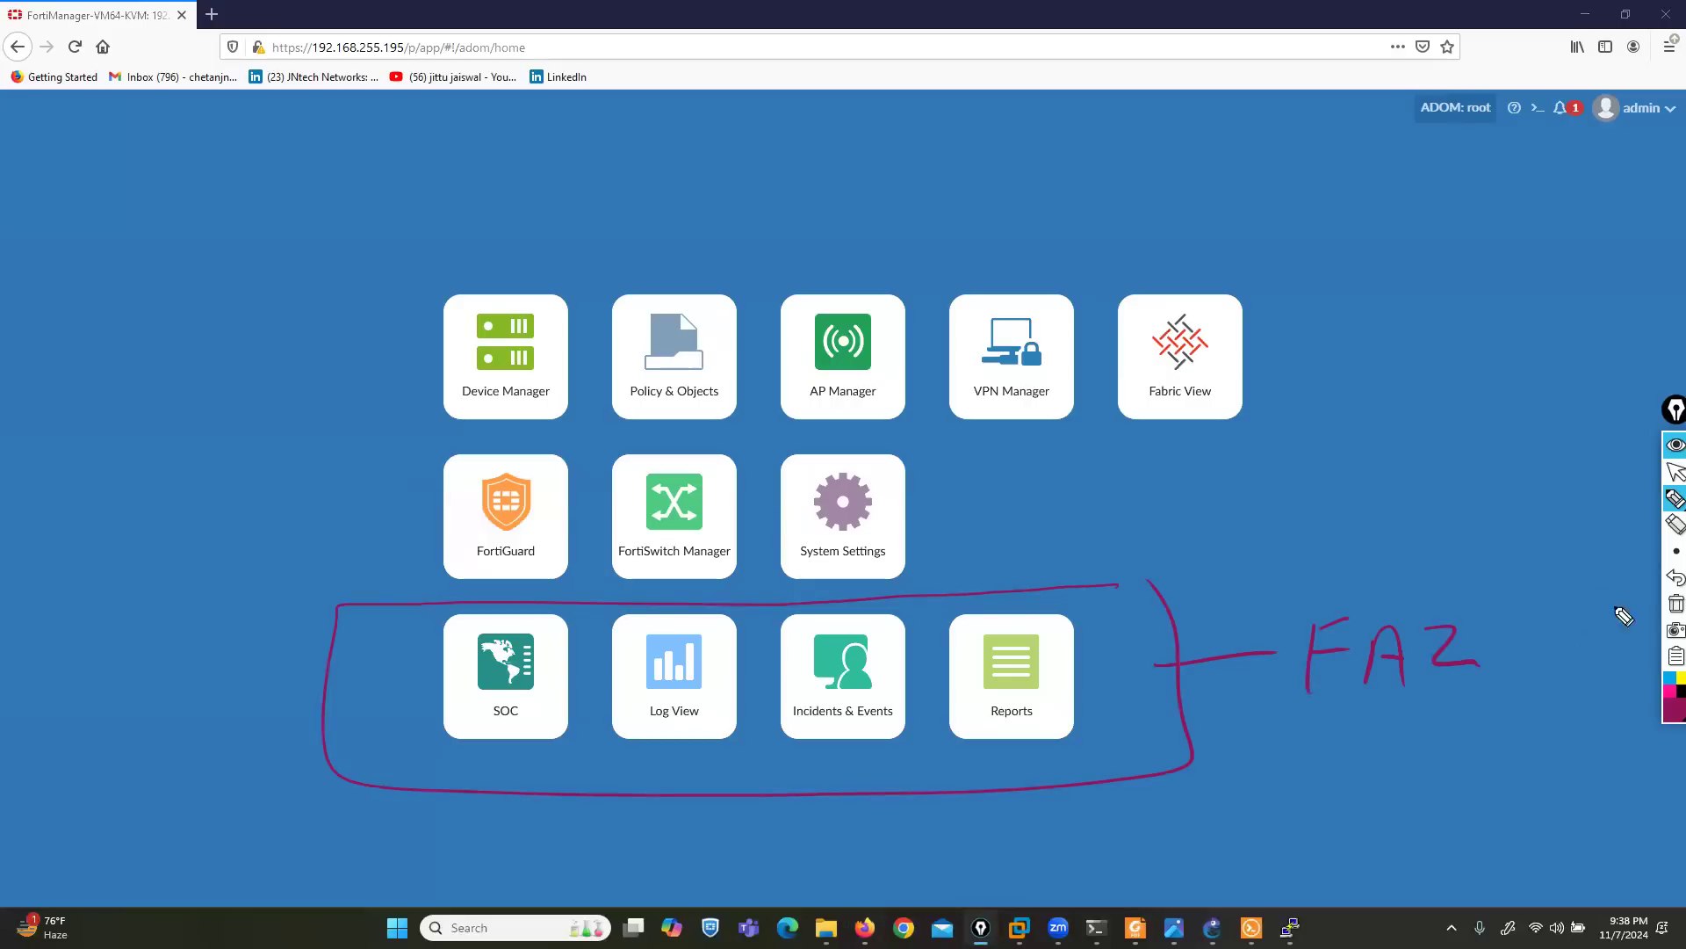
pyautogui.click(1674, 603)
pyautogui.click(1668, 479)
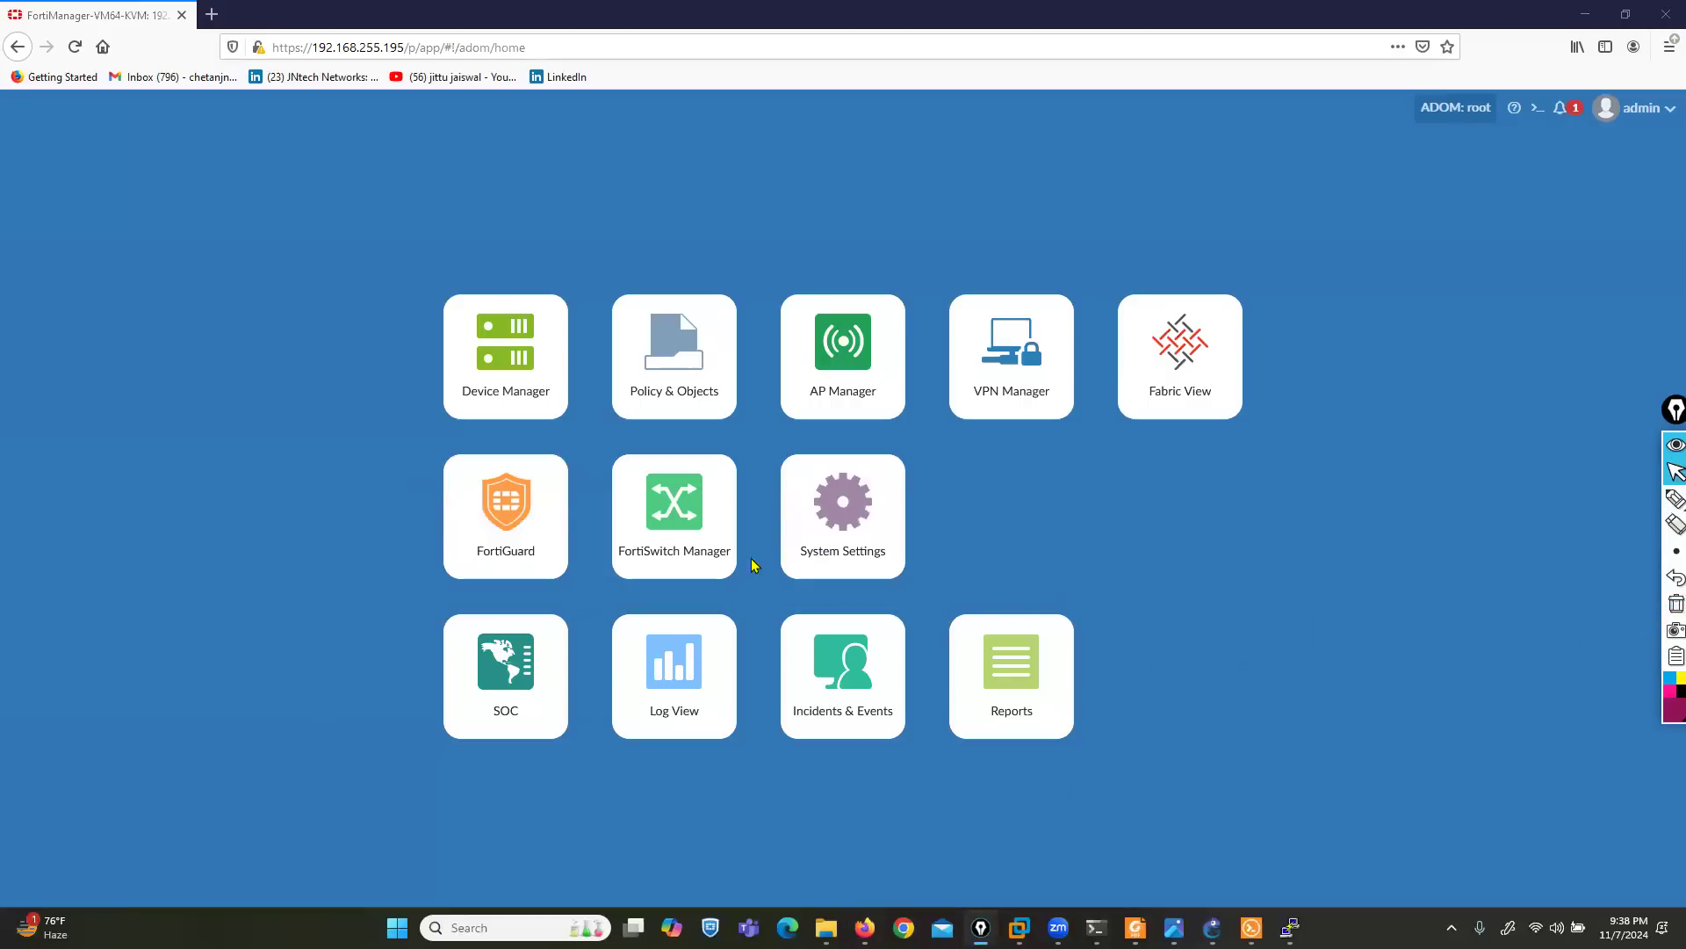
# - Open System Settings and mark the System Resources widget with pen arrows at the CPU, memory and disk usage gauges
pyautogui.click(835, 537)
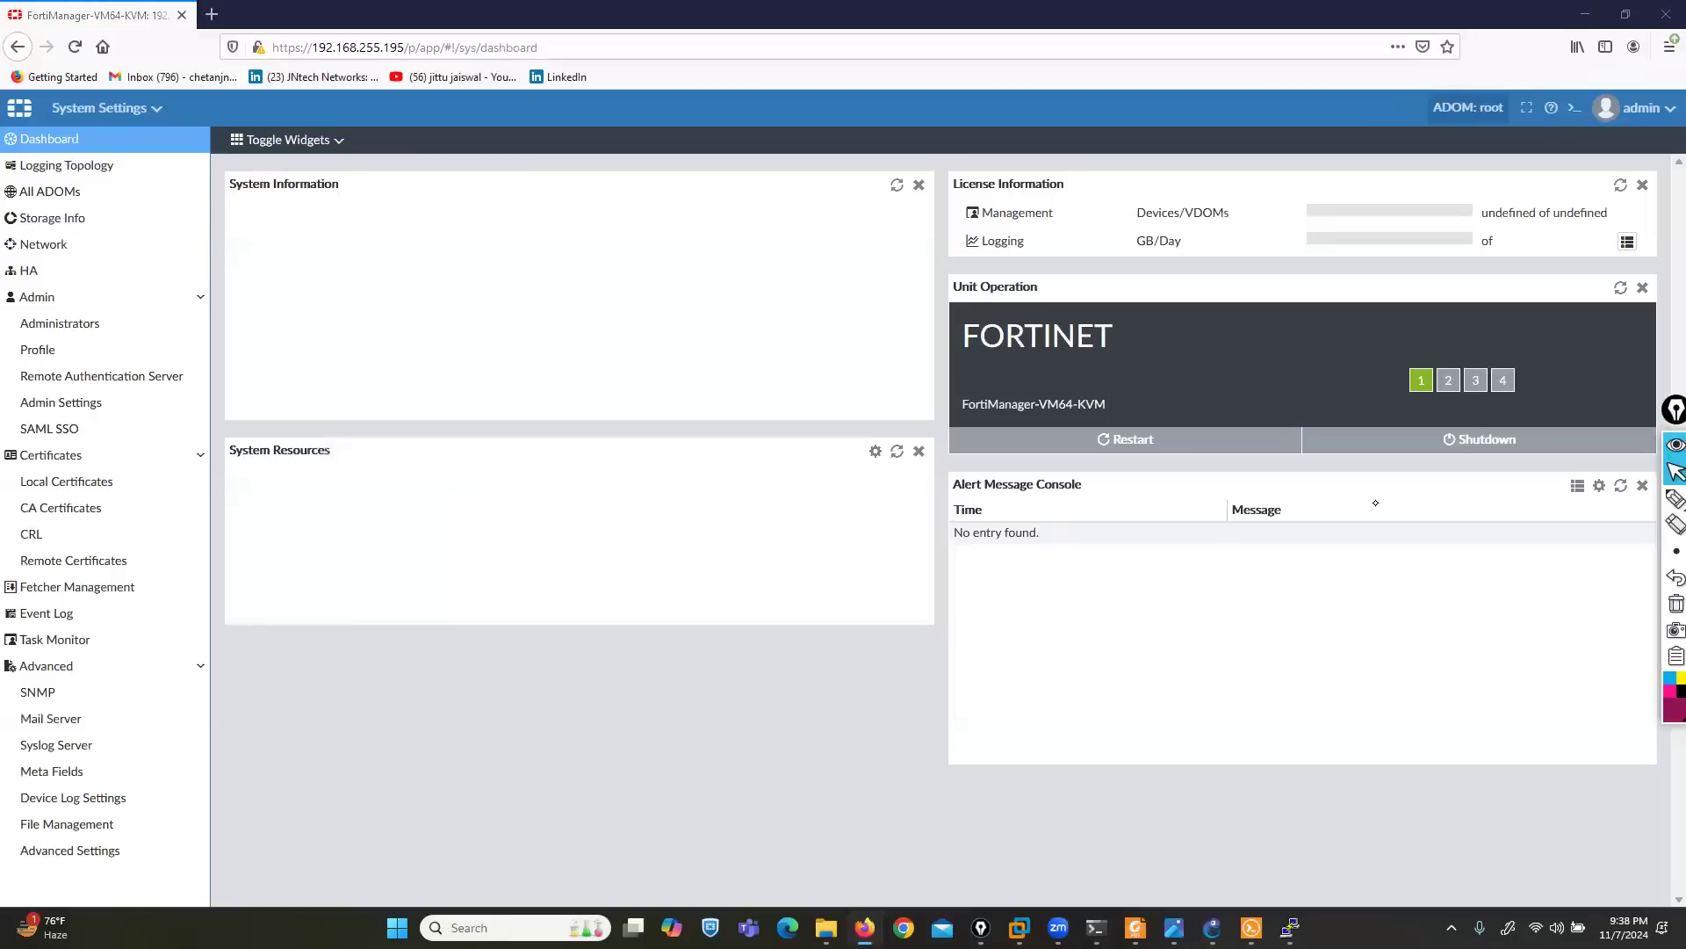
pyautogui.click(1674, 498)
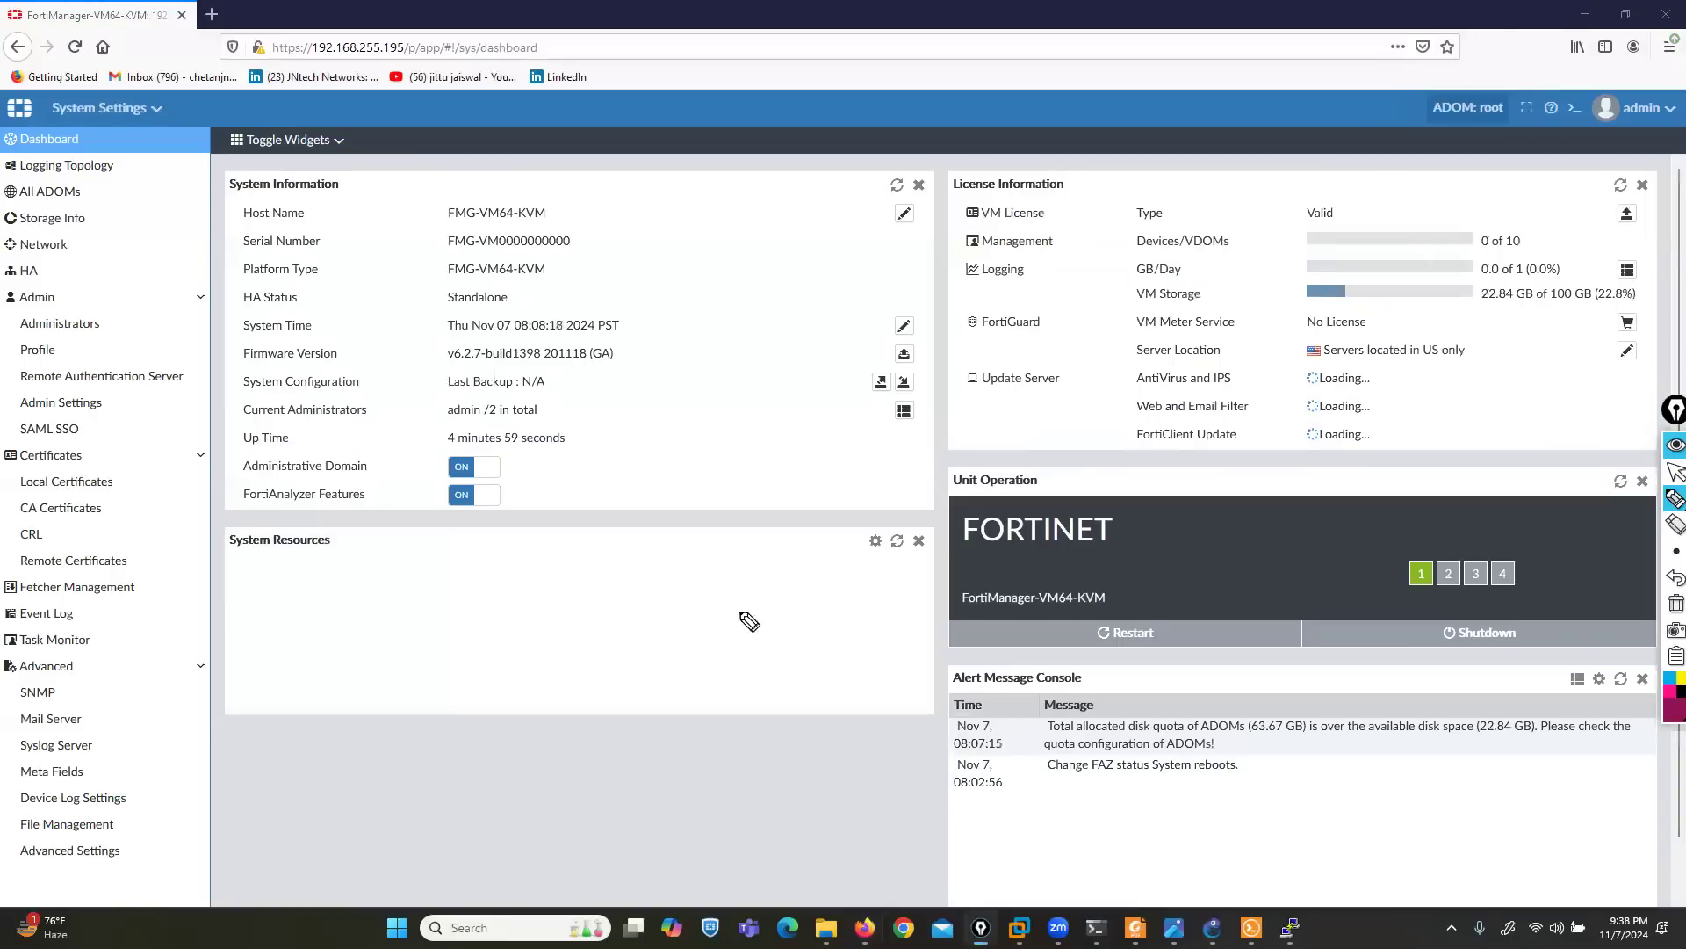
pyautogui.moveTo(332, 527)
pyautogui.mouseDown()
pyautogui.moveTo(354, 525)
pyautogui.moveTo(354, 550)
pyautogui.mouseUp()
pyautogui.moveTo(236, 525); pyautogui.dragTo(224, 567)
pyautogui.moveTo(240, 784); pyautogui.dragTo(314, 656)
pyautogui.moveTo(413, 781); pyautogui.dragTo(539, 685)
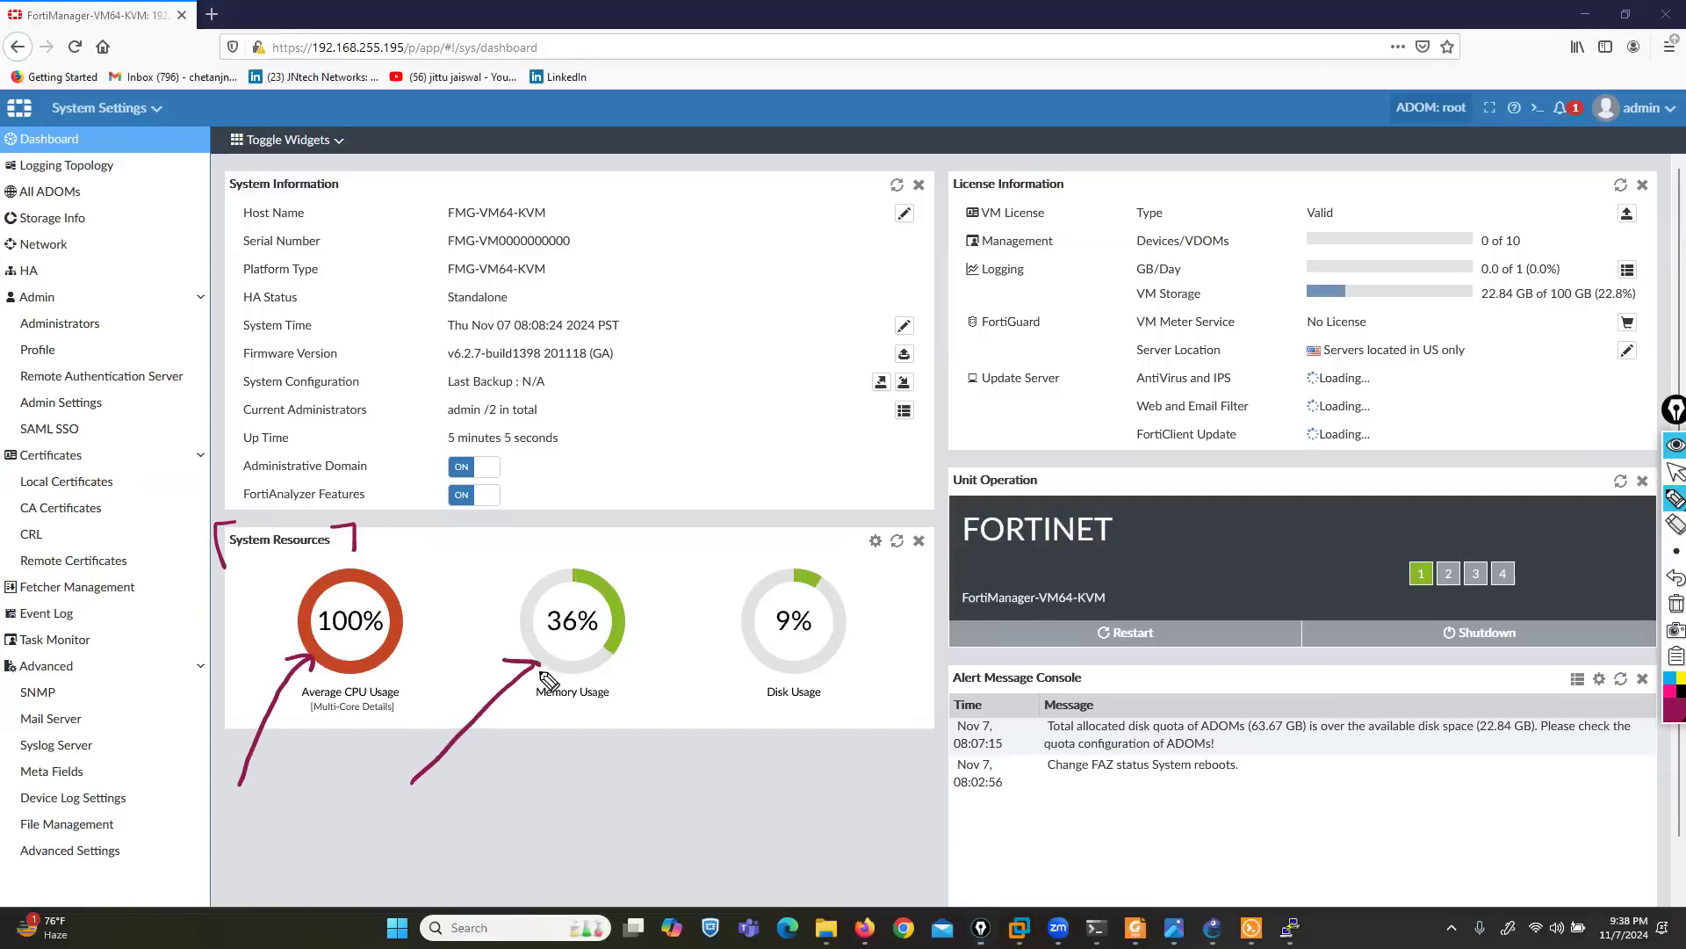
pyautogui.moveTo(711, 773); pyautogui.dragTo(773, 700)
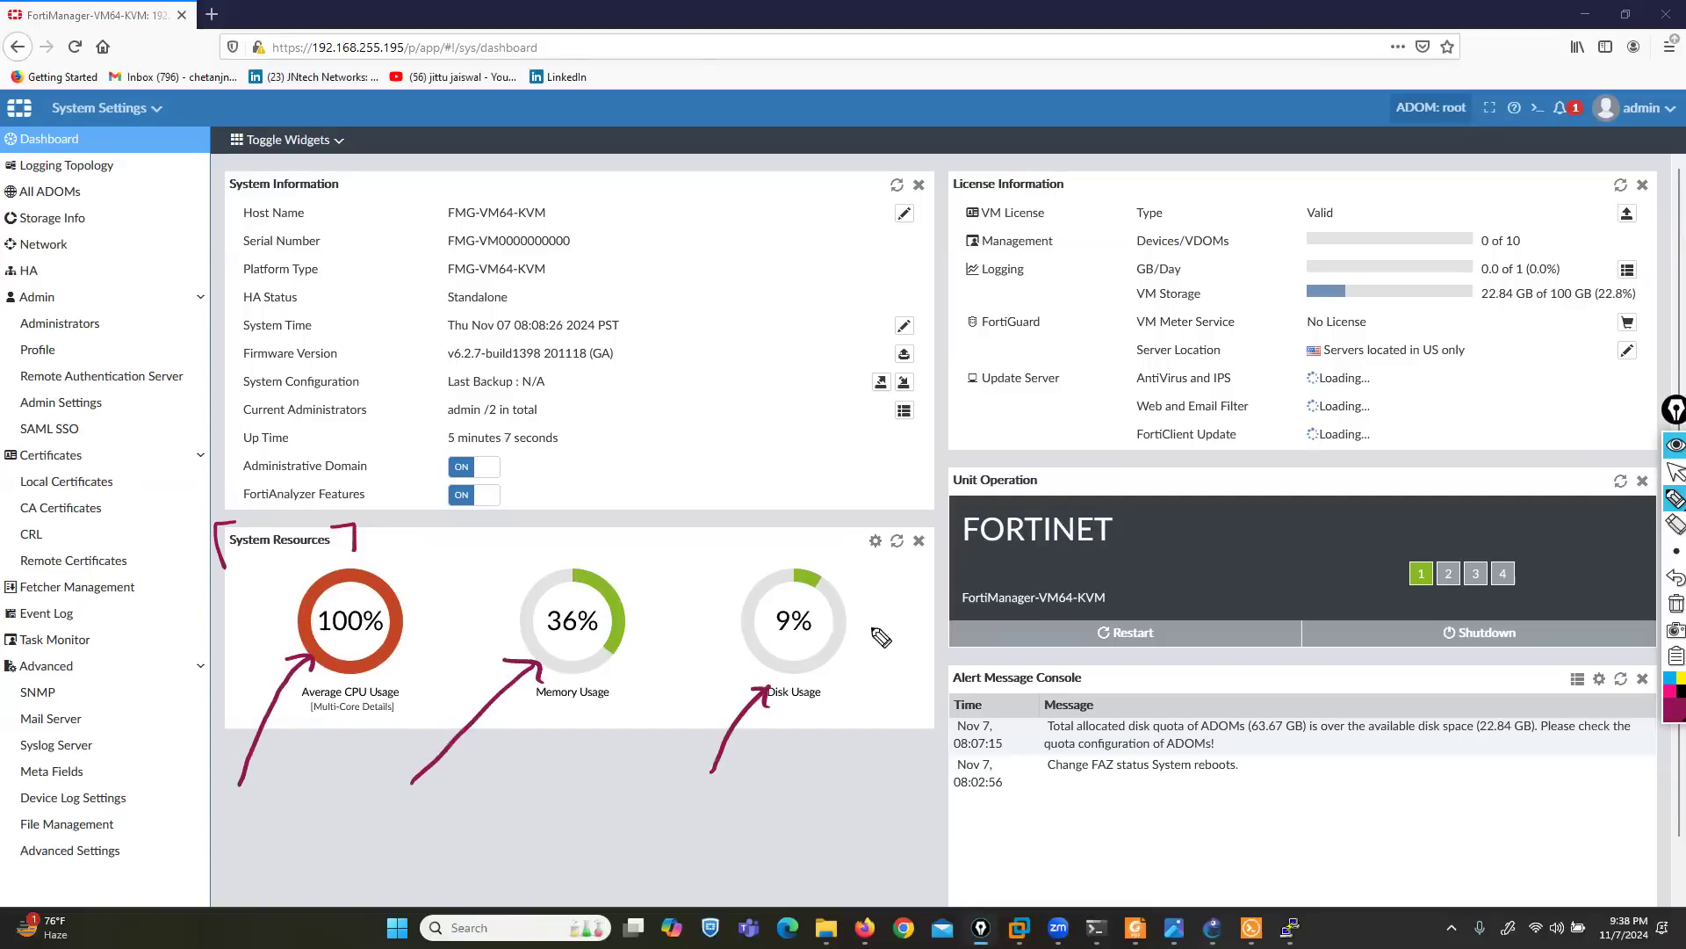
# - Outline the License Information widget, tick Type and Devices/VDOMs, underline the FortiGuard VM Meter Service row, and clear the ink
pyautogui.moveTo(1021, 157)
pyautogui.mouseDown()
pyautogui.moveTo(938, 163)
pyautogui.moveTo(945, 399)
pyautogui.moveTo(1265, 483)
pyautogui.moveTo(1676, 461)
pyautogui.moveTo(1656, 138)
pyautogui.moveTo(1102, 138)
pyautogui.mouseUp()
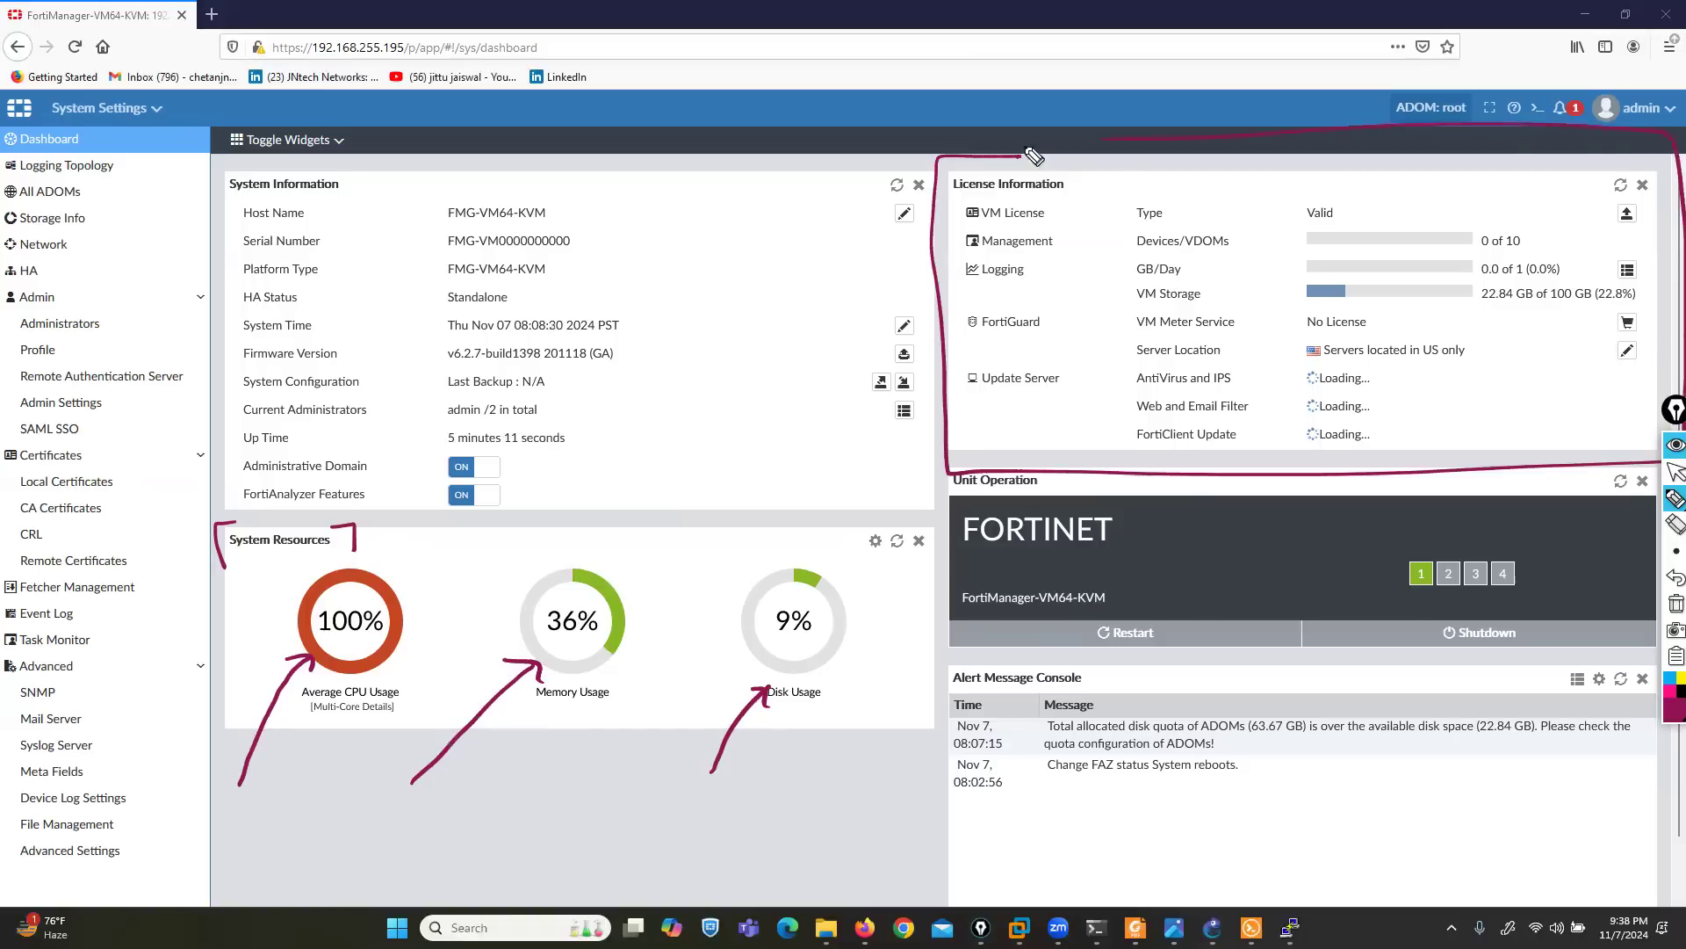
pyautogui.moveTo(1212, 204)
pyautogui.mouseDown()
pyautogui.moveTo(1232, 216)
pyautogui.moveTo(1274, 189)
pyautogui.moveTo(1254, 239)
pyautogui.moveTo(1284, 227)
pyautogui.mouseUp()
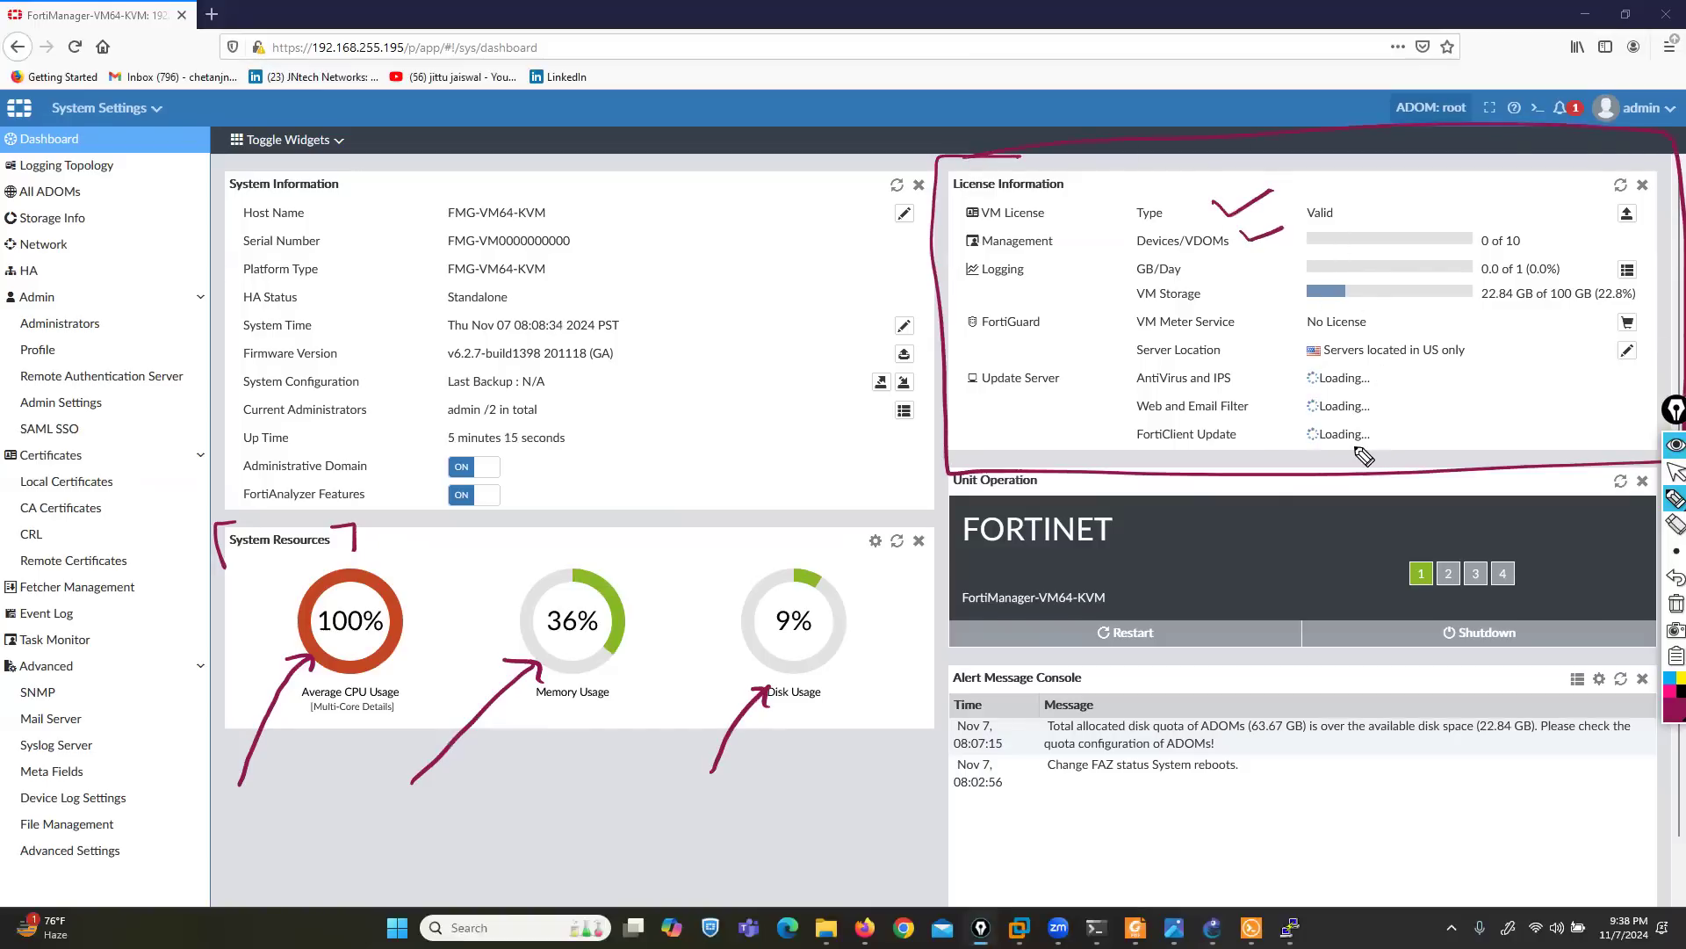
pyautogui.moveTo(961, 336); pyautogui.dragTo(1376, 334)
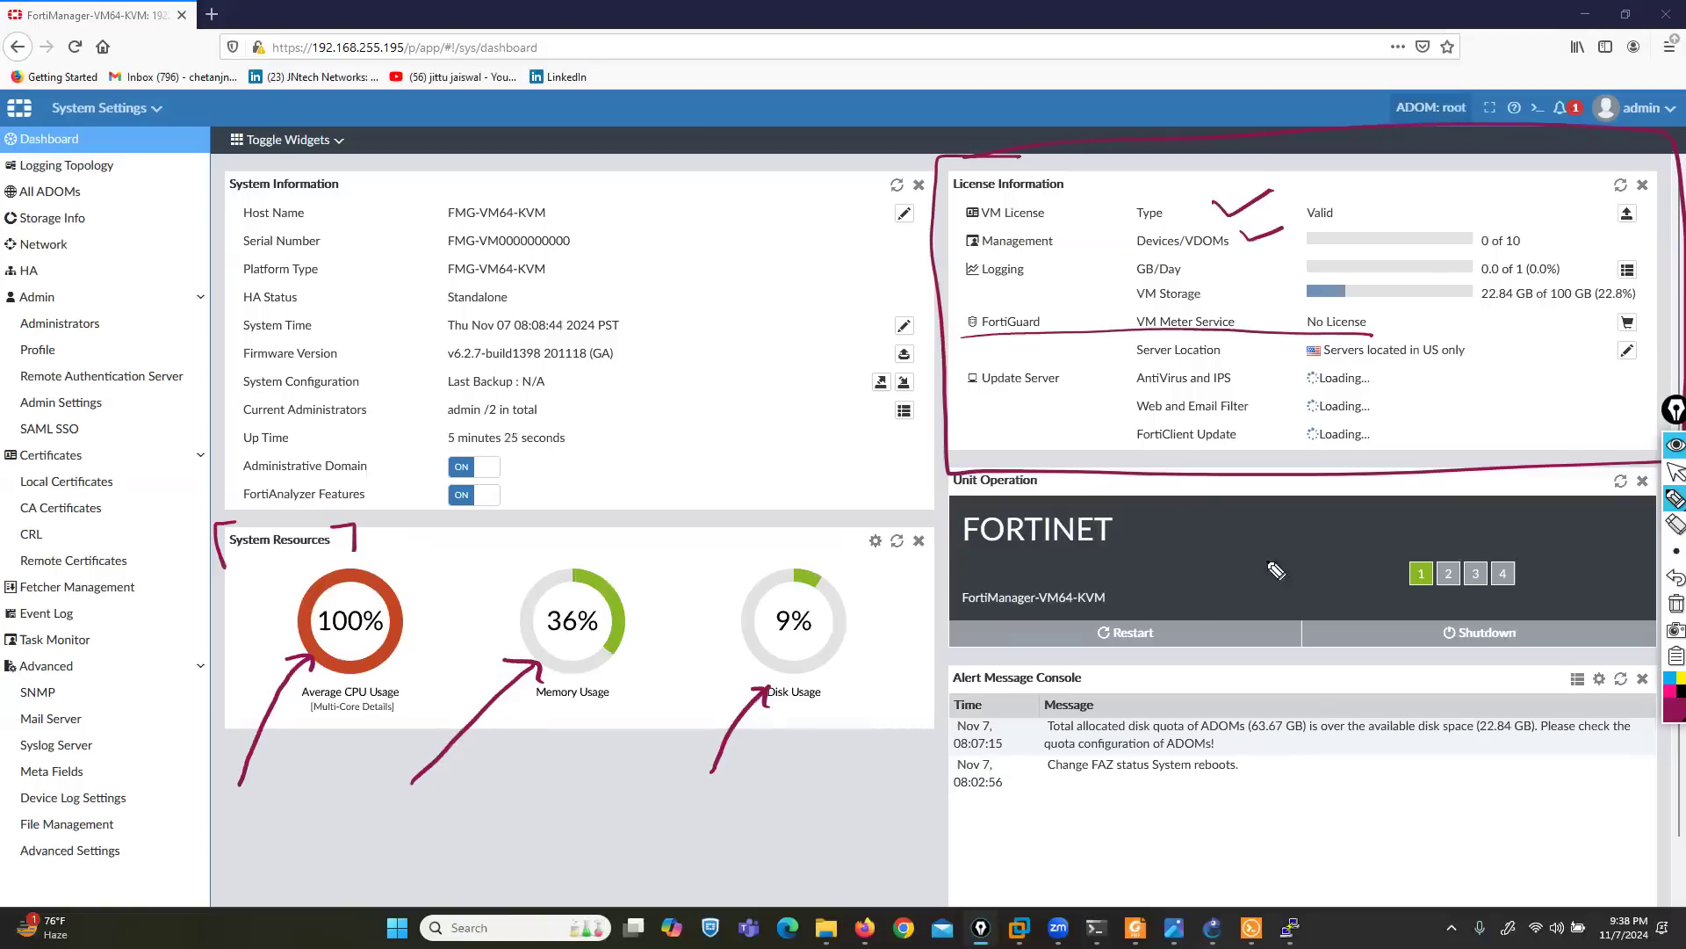
pyautogui.click(1676, 603)
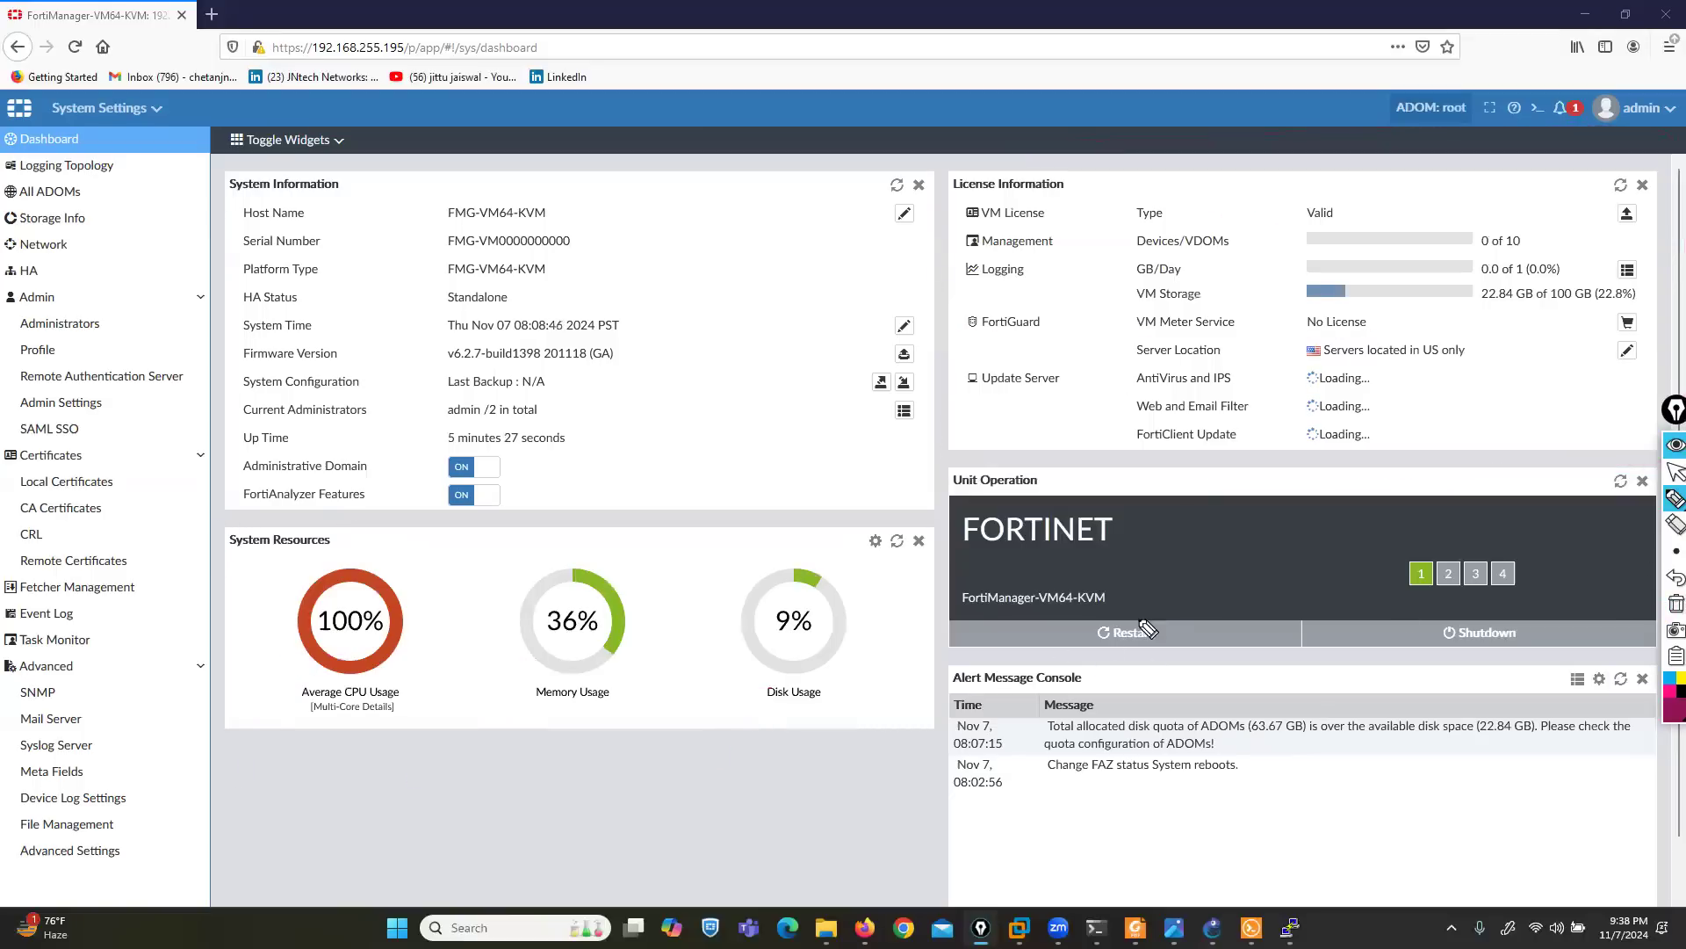
# - Circle Restart and Shutdown in Unit Operation, bracket the Alert Message Console with the pen, and clear the ink
pyautogui.moveTo(1142, 591)
pyautogui.mouseDown()
pyautogui.moveTo(1168, 655)
pyautogui.moveTo(1152, 601)
pyautogui.mouseUp()
pyautogui.moveTo(1508, 615)
pyautogui.mouseDown()
pyautogui.moveTo(1533, 661)
pyautogui.moveTo(1513, 601)
pyautogui.mouseUp()
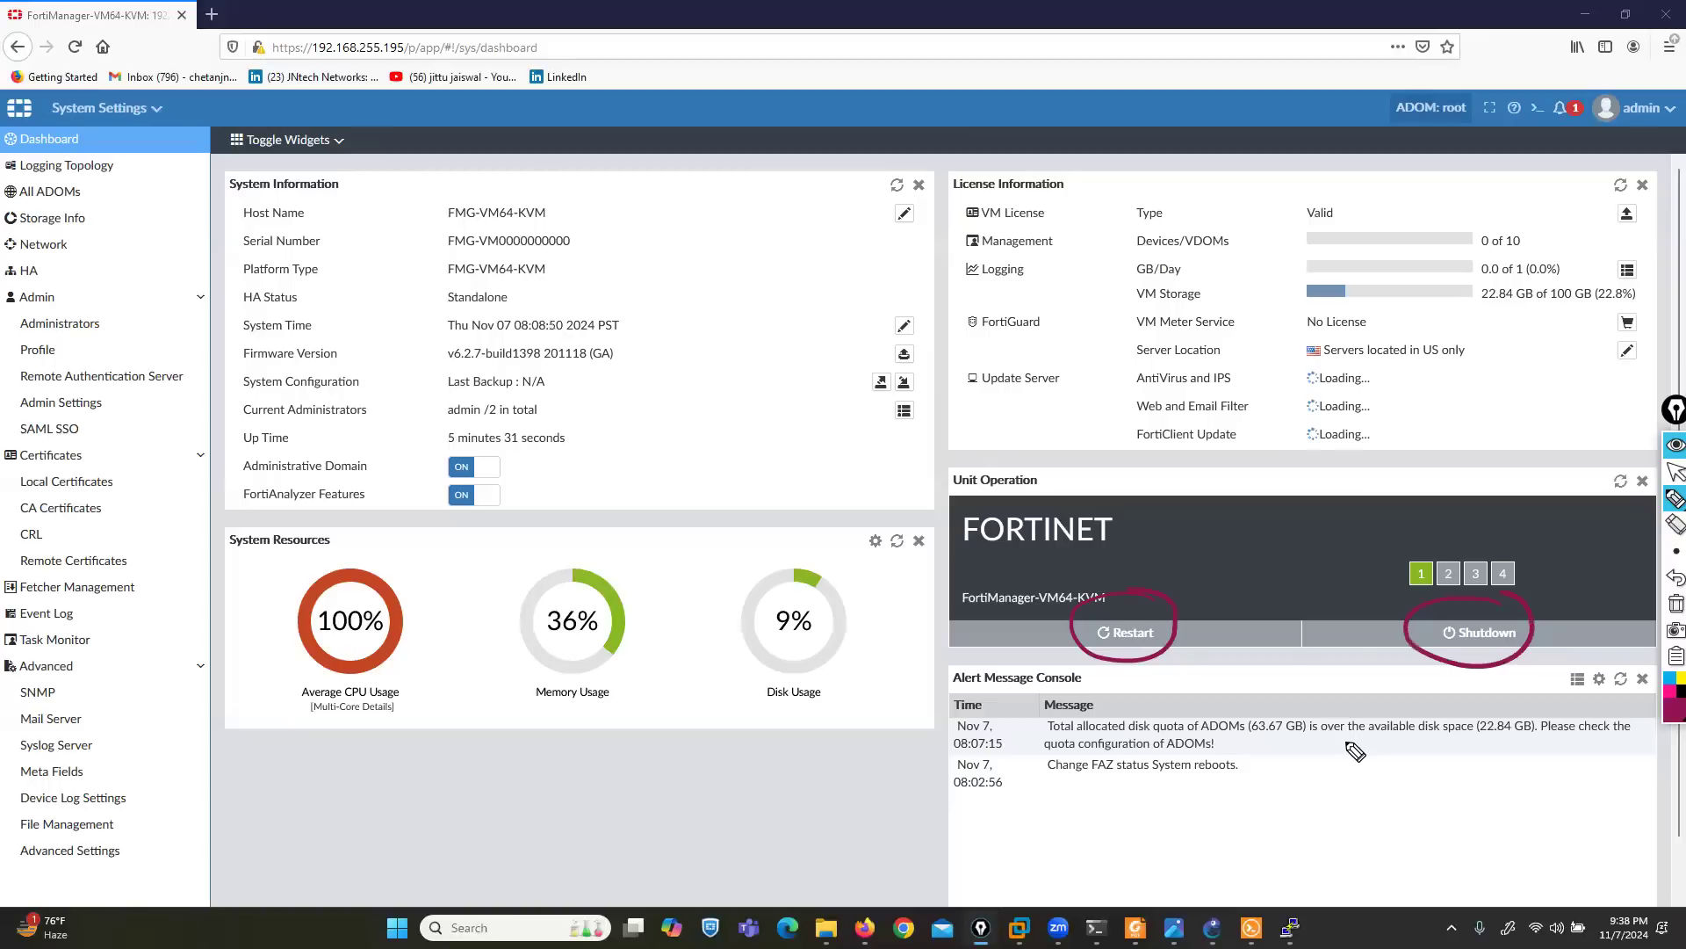
pyautogui.moveTo(996, 641); pyautogui.dragTo(953, 818)
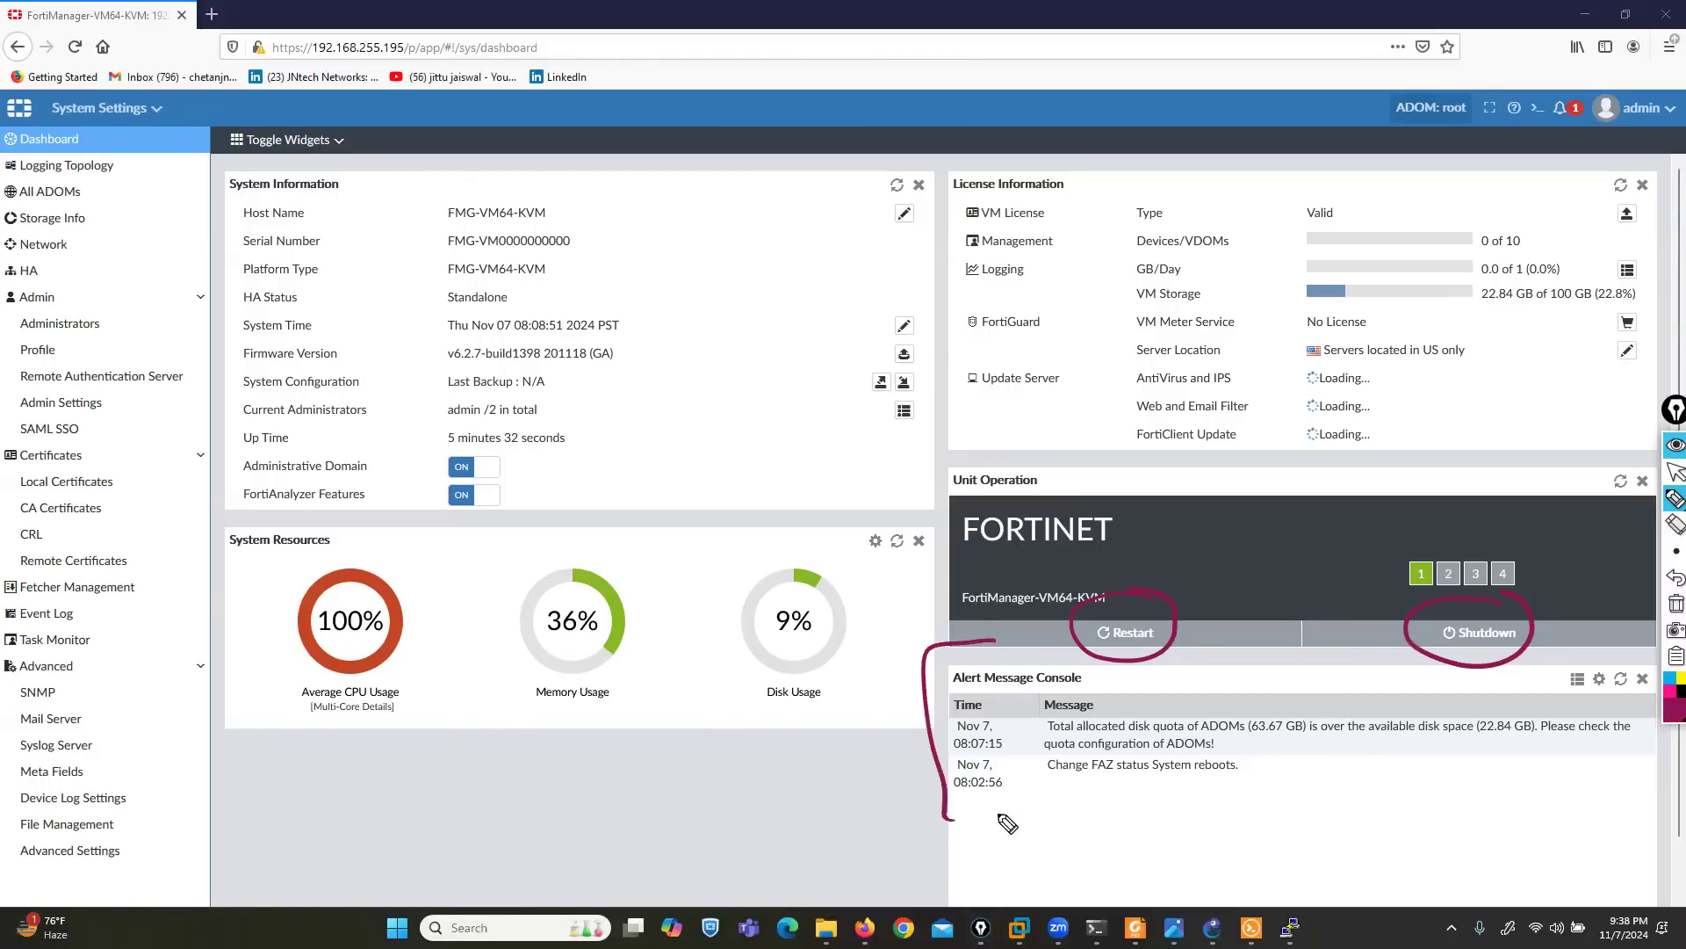
pyautogui.moveTo(1618, 657)
pyautogui.mouseDown()
pyautogui.moveTo(1655, 712)
pyautogui.moveTo(1614, 802)
pyautogui.mouseUp()
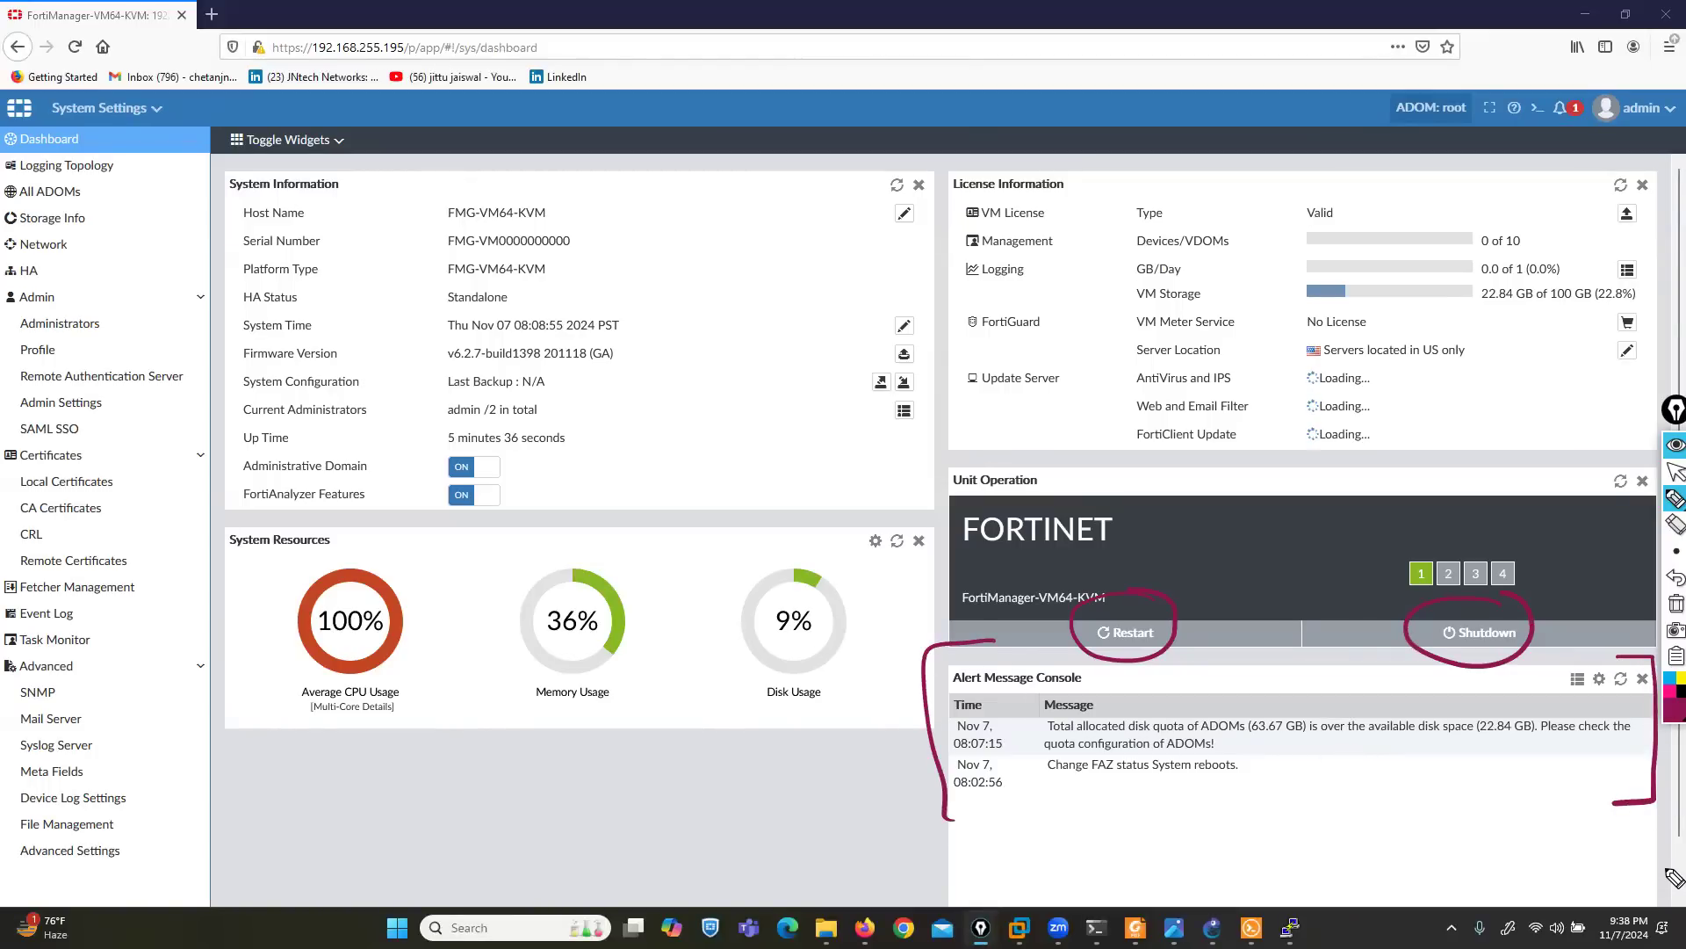
pyautogui.click(1672, 475)
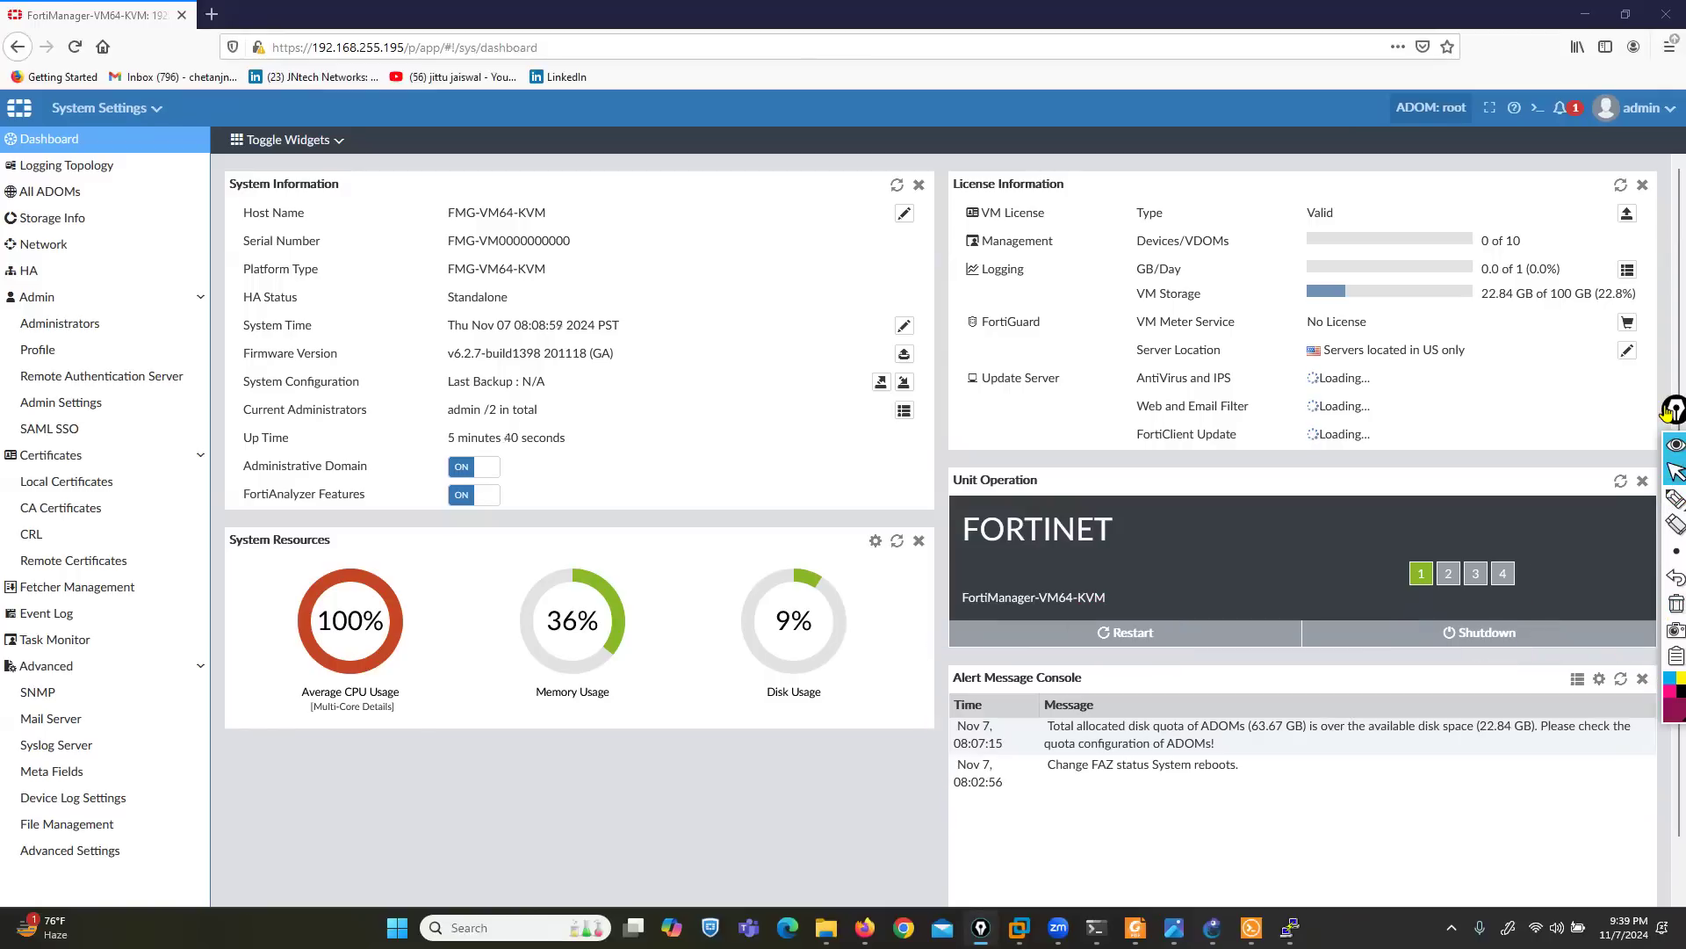
# - Show the admin account options, switch to a new Paint canvas, and fill it with black
pyautogui.click(1636, 107)
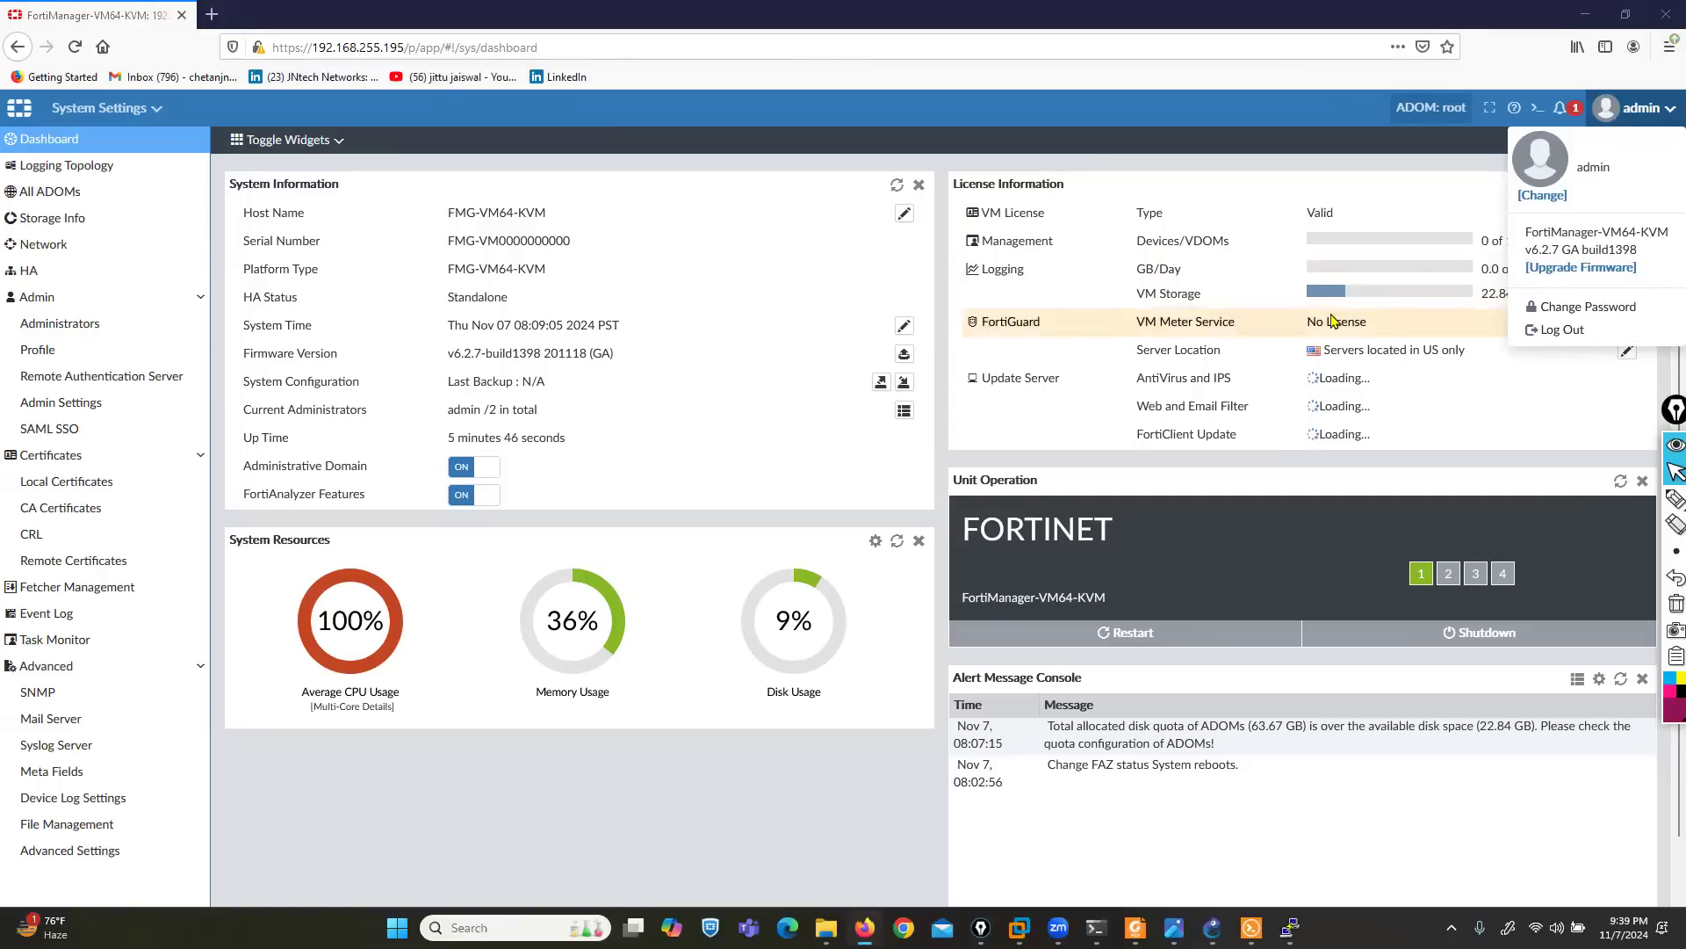
pyautogui.press('super+r')
pyautogui.write('mspaint')
pyautogui.press('Return')
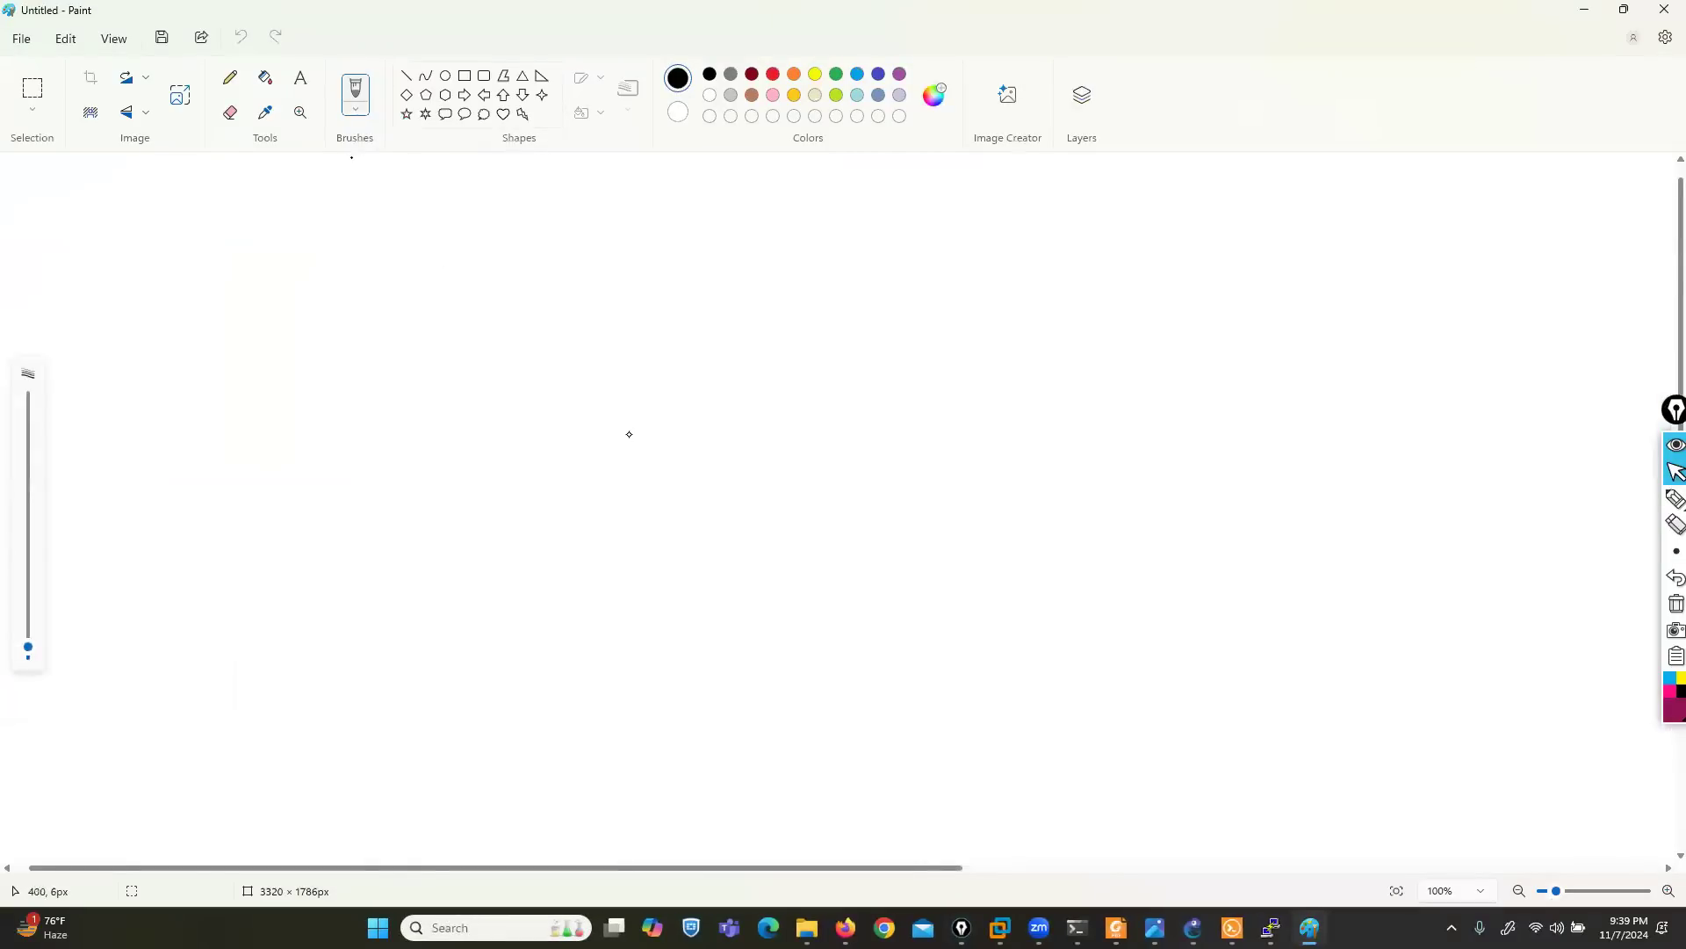
pyautogui.click(630, 429)
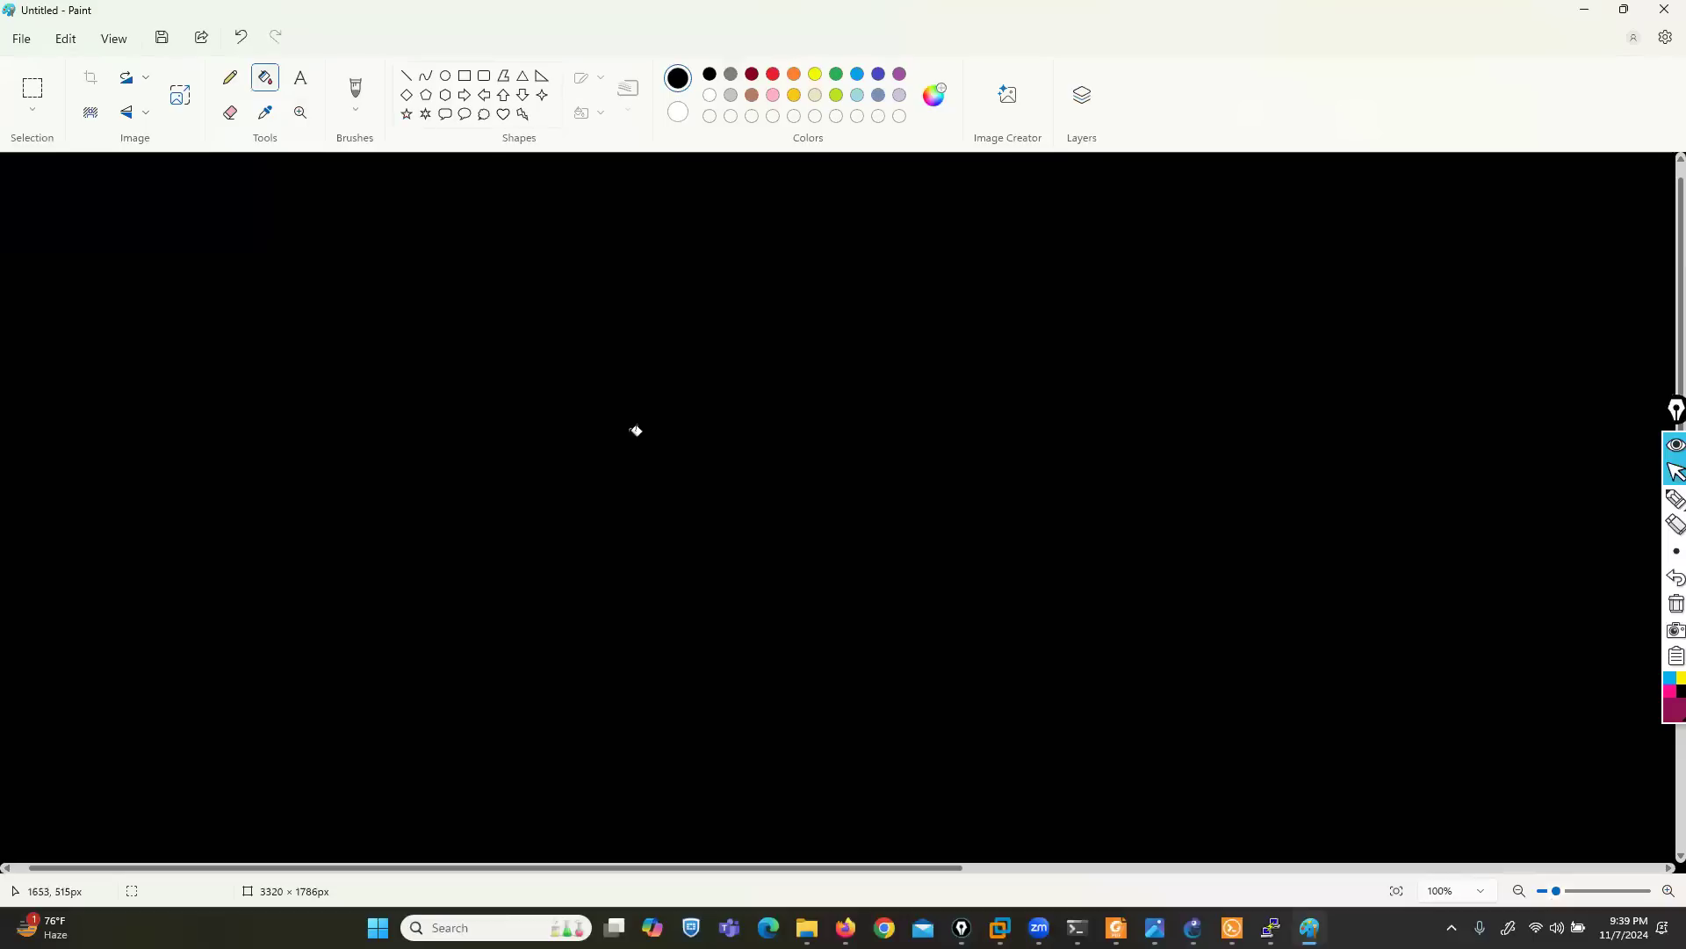
# - Write RBAC in yellow ink with a box around it, minimize Paint, and clear the ink over the FortiManager dashboard
pyautogui.click(1675, 498)
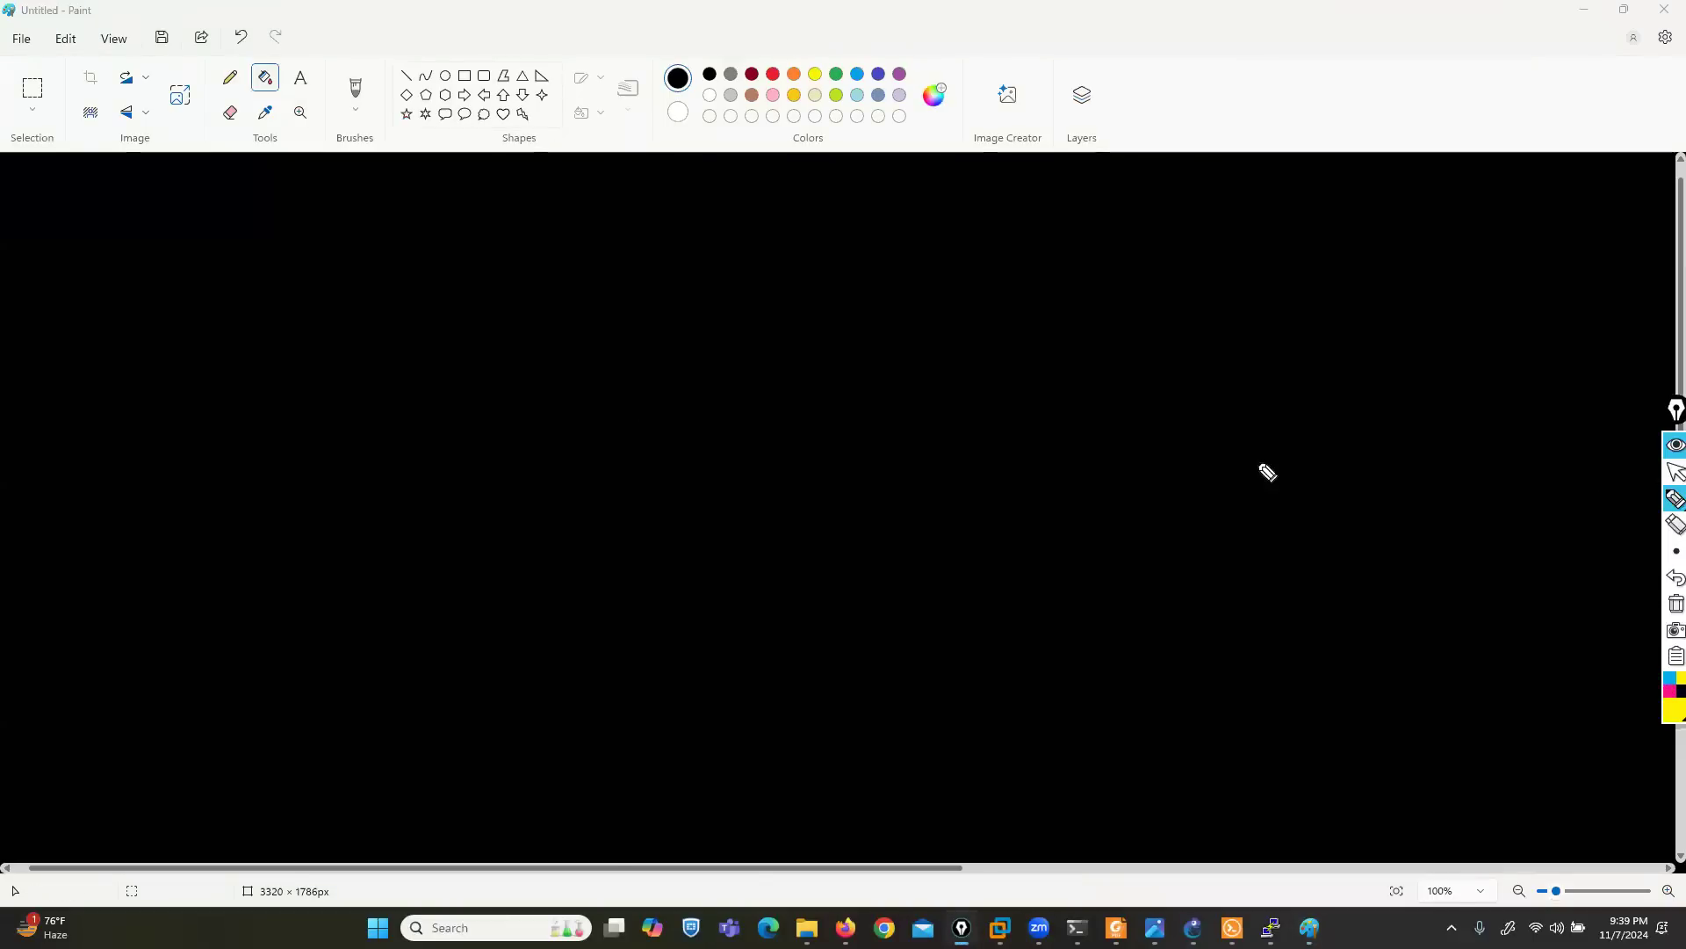
pyautogui.moveTo(136, 322)
pyautogui.mouseDown()
pyautogui.moveTo(160, 259)
pyautogui.moveTo(176, 321)
pyautogui.moveTo(287, 320)
pyautogui.moveTo(281, 297)
pyautogui.moveTo(303, 303)
pyautogui.mouseUp()
pyautogui.moveTo(363, 317)
pyautogui.mouseDown()
pyautogui.moveTo(361, 279)
pyautogui.moveTo(76, 255)
pyautogui.moveTo(339, 351)
pyautogui.moveTo(375, 253)
pyautogui.moveTo(362, 240)
pyautogui.mouseUp()
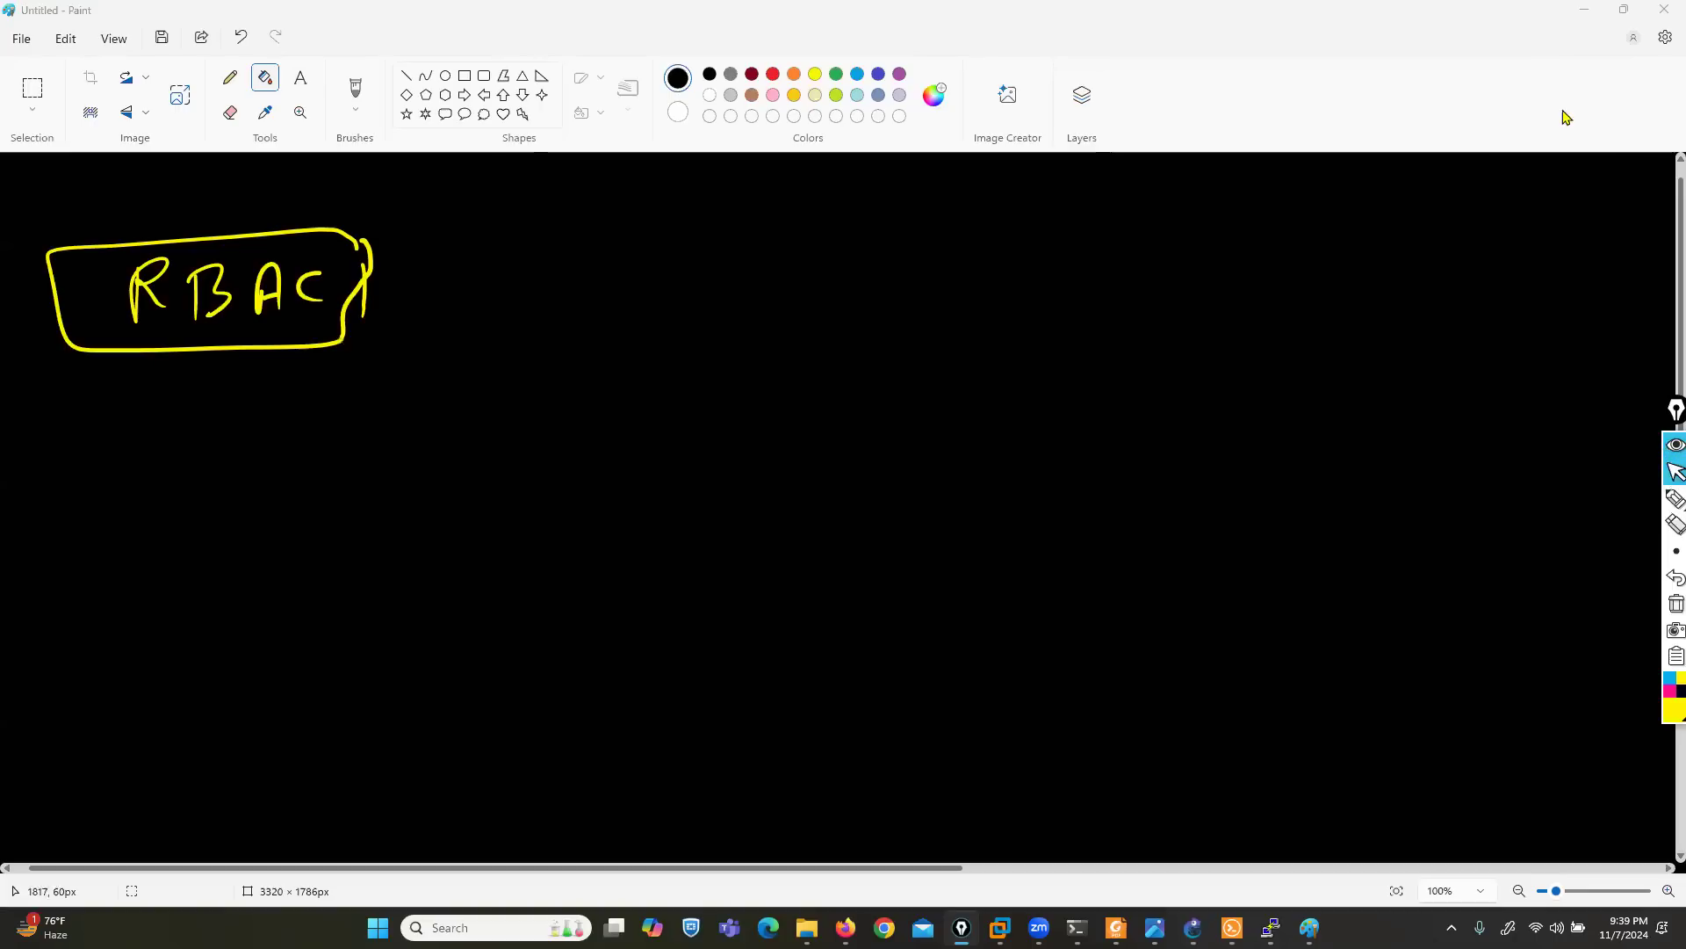
pyautogui.click(1585, 9)
pyautogui.click(1674, 604)
pyautogui.moveTo(1583, 167); pyautogui.dragTo(1609, 167)
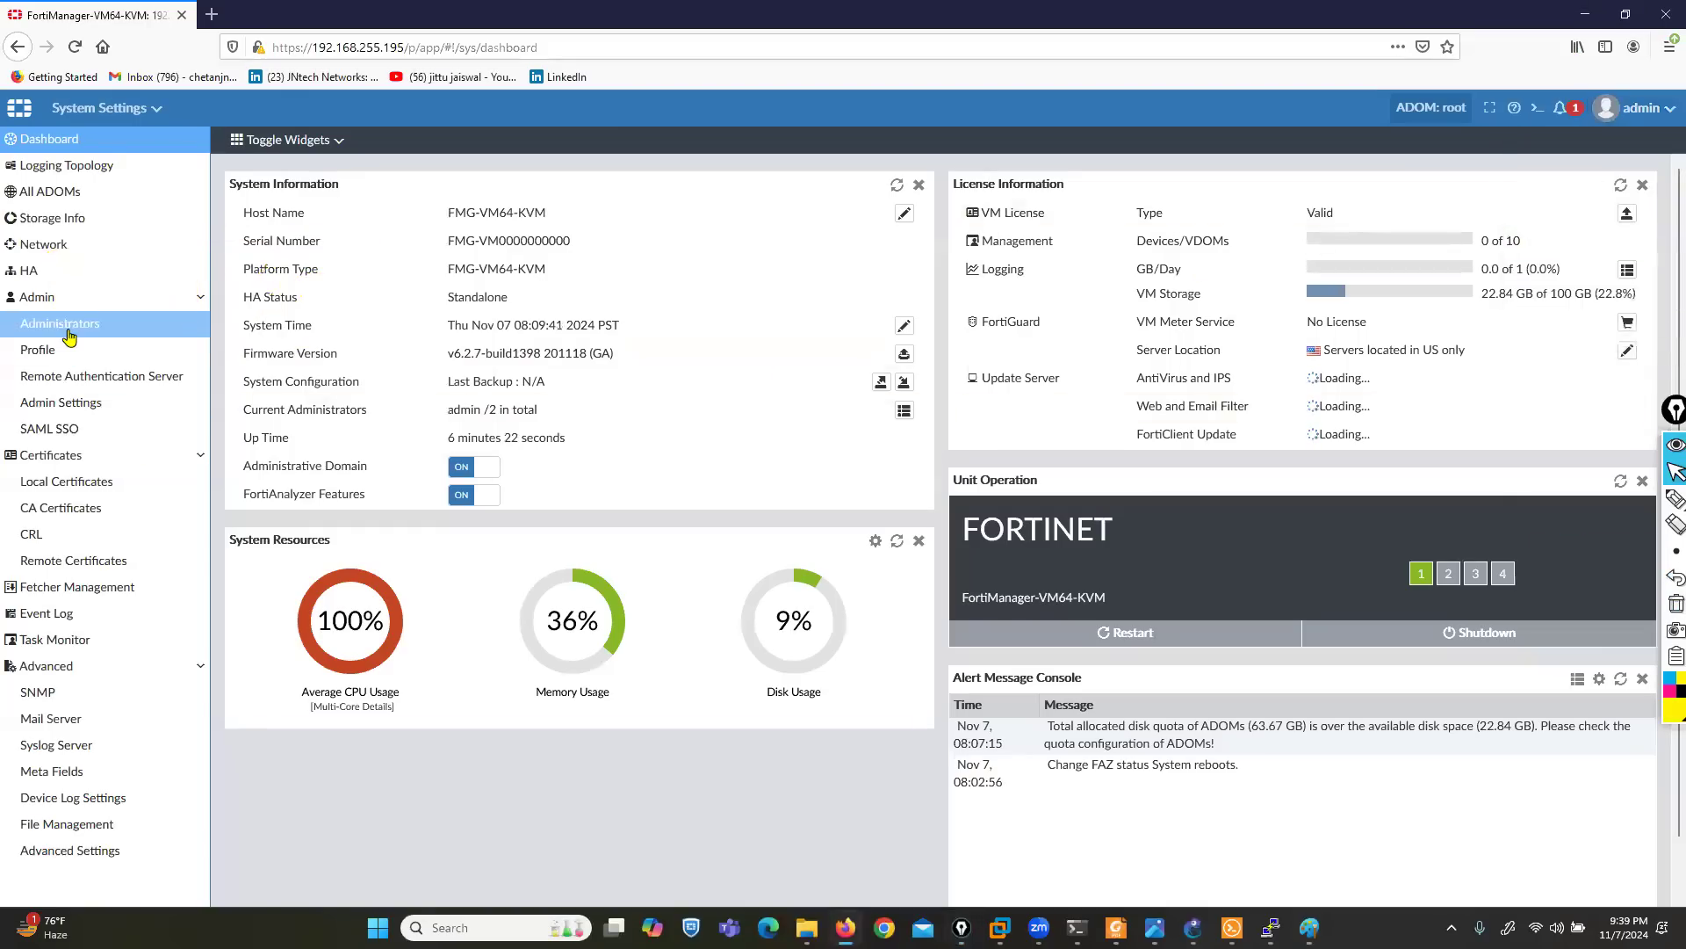
# - Open the Administrators list and outline the admin account's name, LOCAL type, Super_User profile and All ADOMs entries in pink ink
pyautogui.click(60, 324)
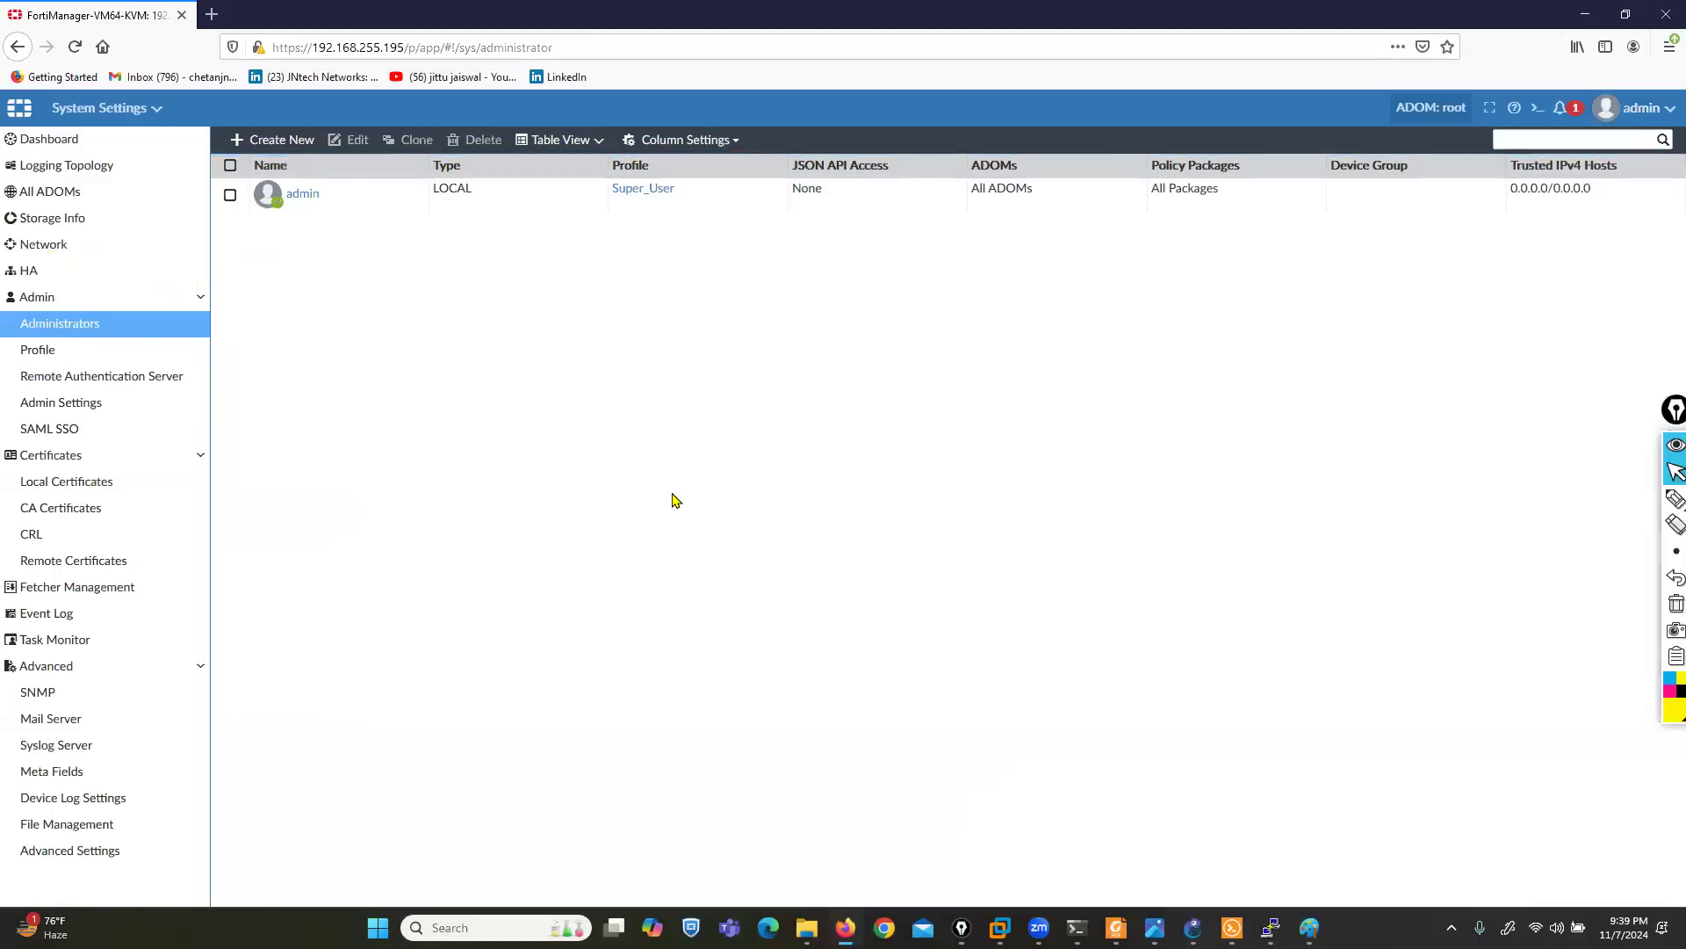
pyautogui.click(1675, 498)
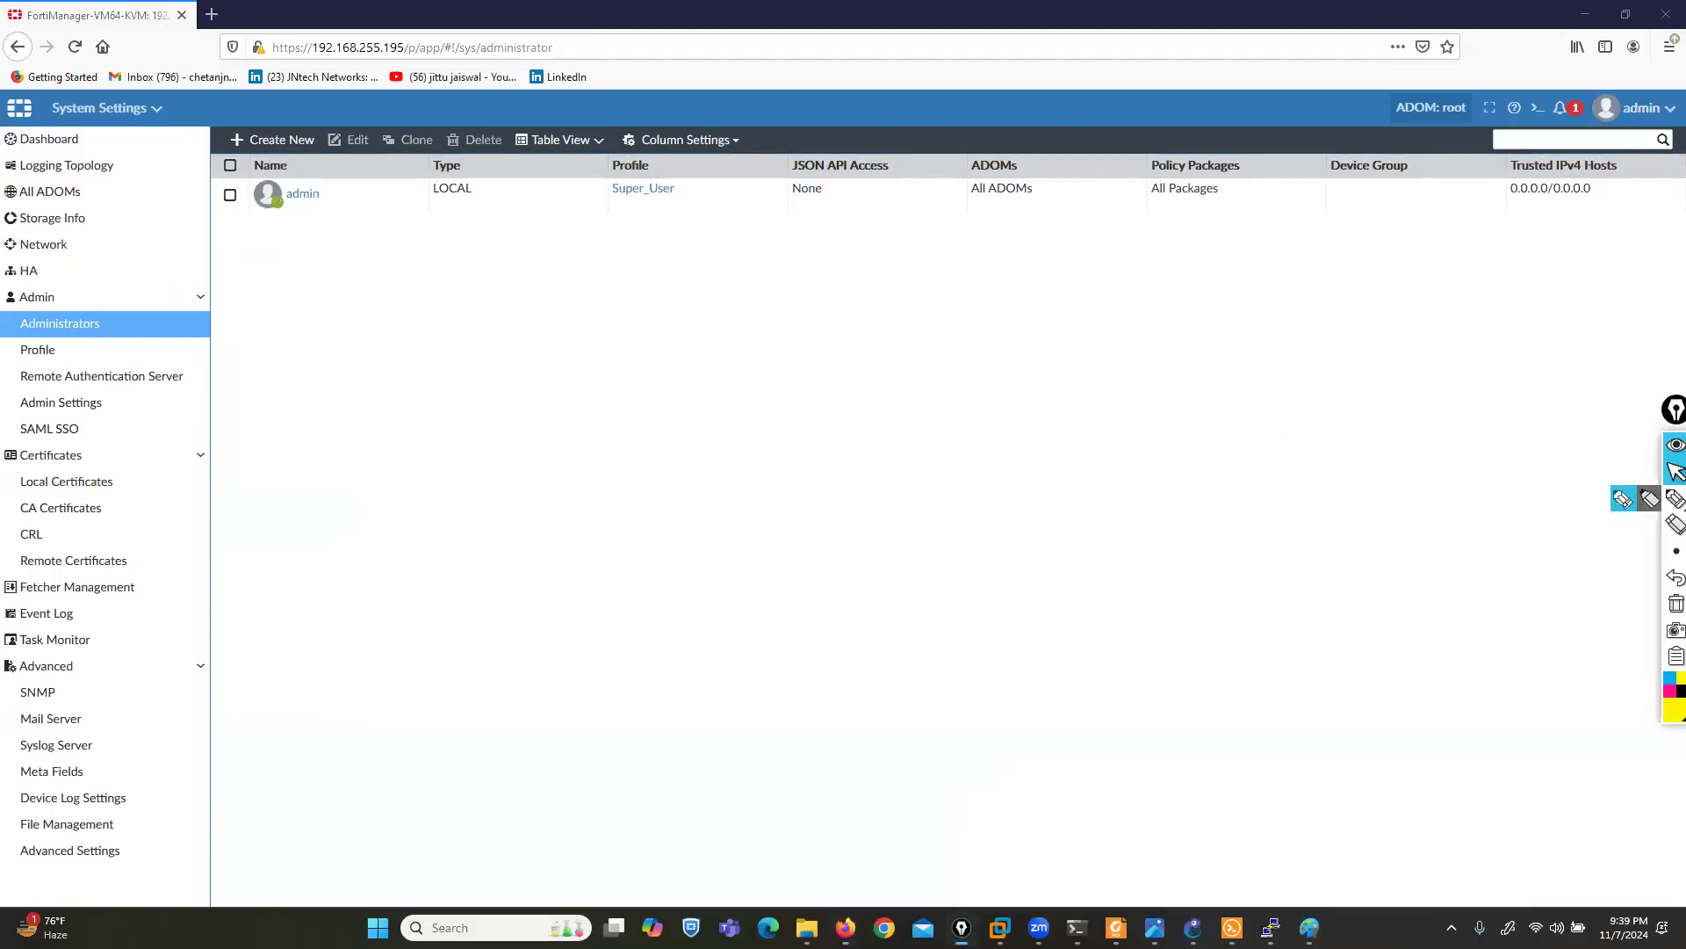
pyautogui.click(1663, 690)
pyautogui.moveTo(305, 159)
pyautogui.mouseDown()
pyautogui.moveTo(230, 164)
pyautogui.moveTo(334, 233)
pyautogui.moveTo(301, 287)
pyautogui.moveTo(445, 214)
pyautogui.moveTo(482, 166)
pyautogui.moveTo(406, 191)
pyautogui.moveTo(430, 205)
pyautogui.mouseUp()
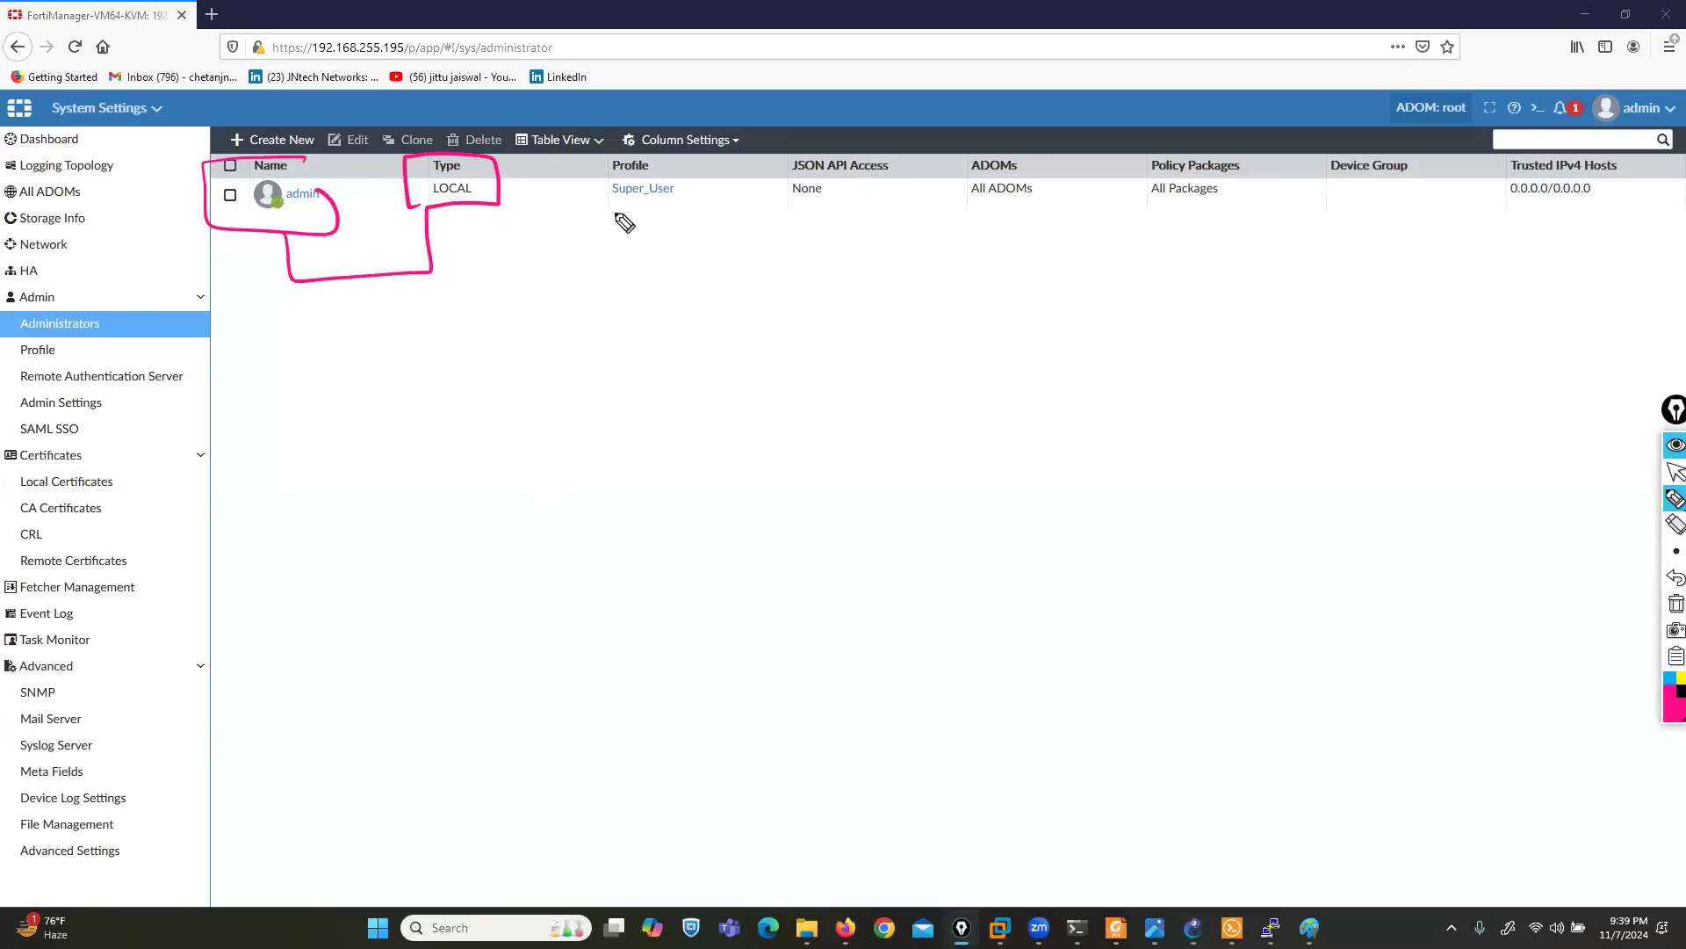
pyautogui.moveTo(678, 150)
pyautogui.mouseDown()
pyautogui.moveTo(612, 155)
pyautogui.moveTo(659, 226)
pyautogui.moveTo(702, 148)
pyautogui.mouseUp()
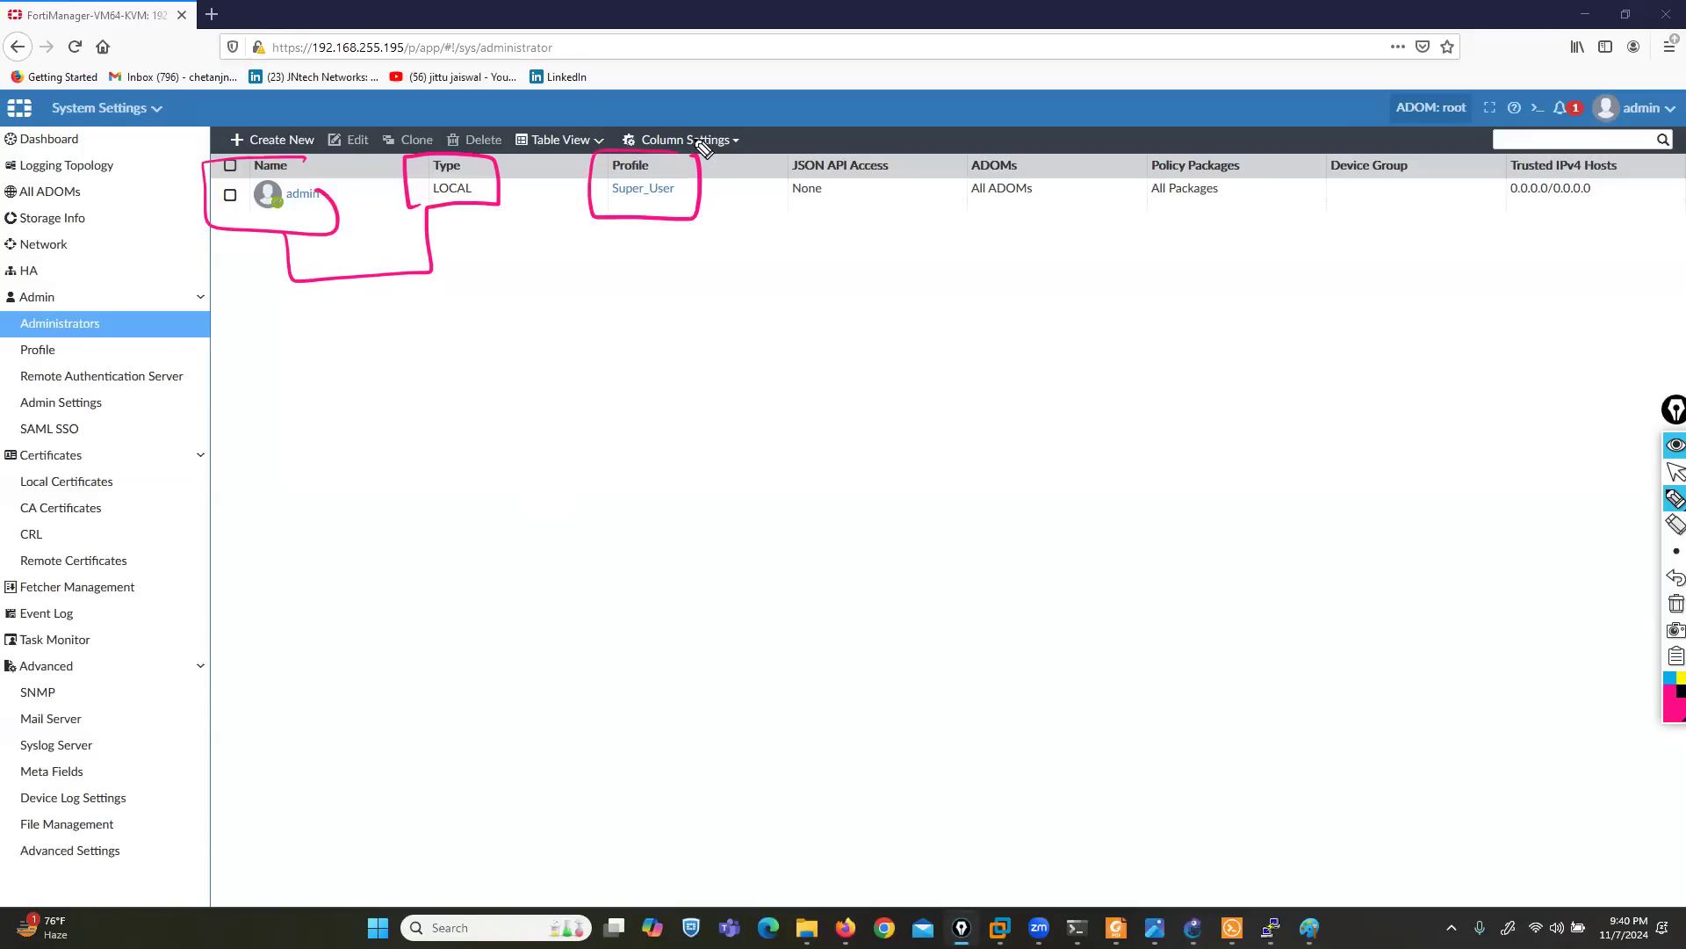
pyautogui.moveTo(1042, 141)
pyautogui.mouseDown()
pyautogui.moveTo(1047, 224)
pyautogui.moveTo(1041, 145)
pyautogui.mouseUp()
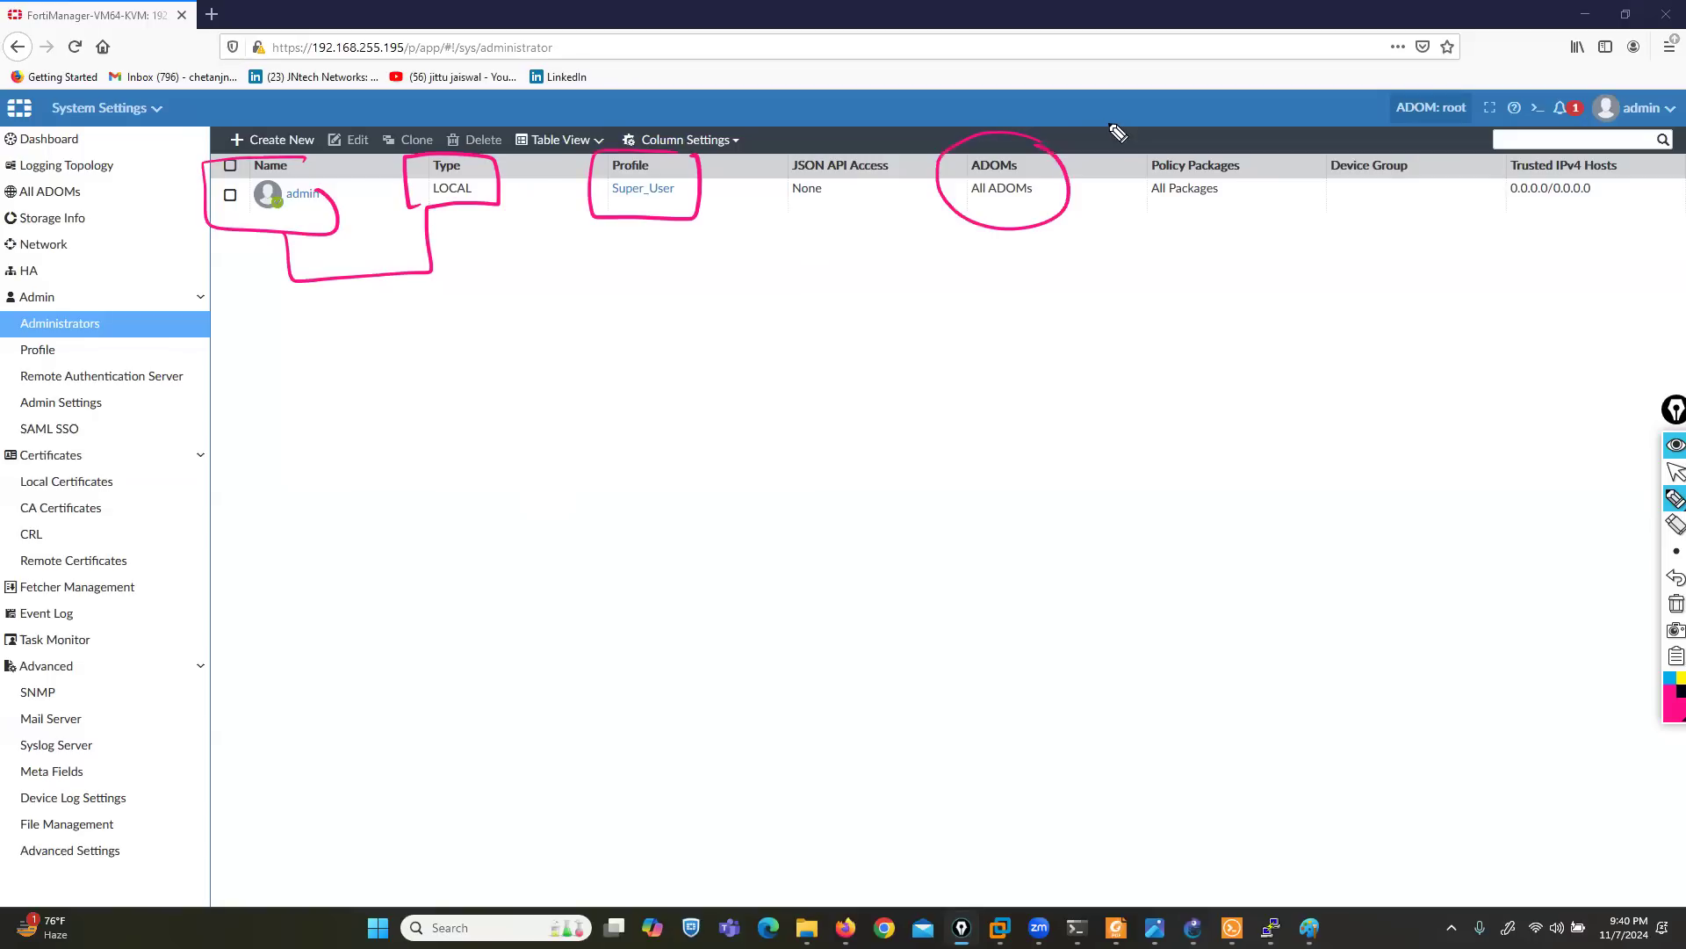
# - Add arrows to the profile and ADOMs entries, circle the admin name, Policy Packages and Trusted IPv4 Hosts, and clear the ink
pyautogui.moveTo(641, 311)
pyautogui.mouseDown()
pyautogui.moveTo(644, 236)
pyautogui.moveTo(663, 224)
pyautogui.mouseUp()
pyautogui.moveTo(1013, 361)
pyautogui.mouseDown()
pyautogui.moveTo(1010, 216)
pyautogui.moveTo(1030, 221)
pyautogui.mouseUp()
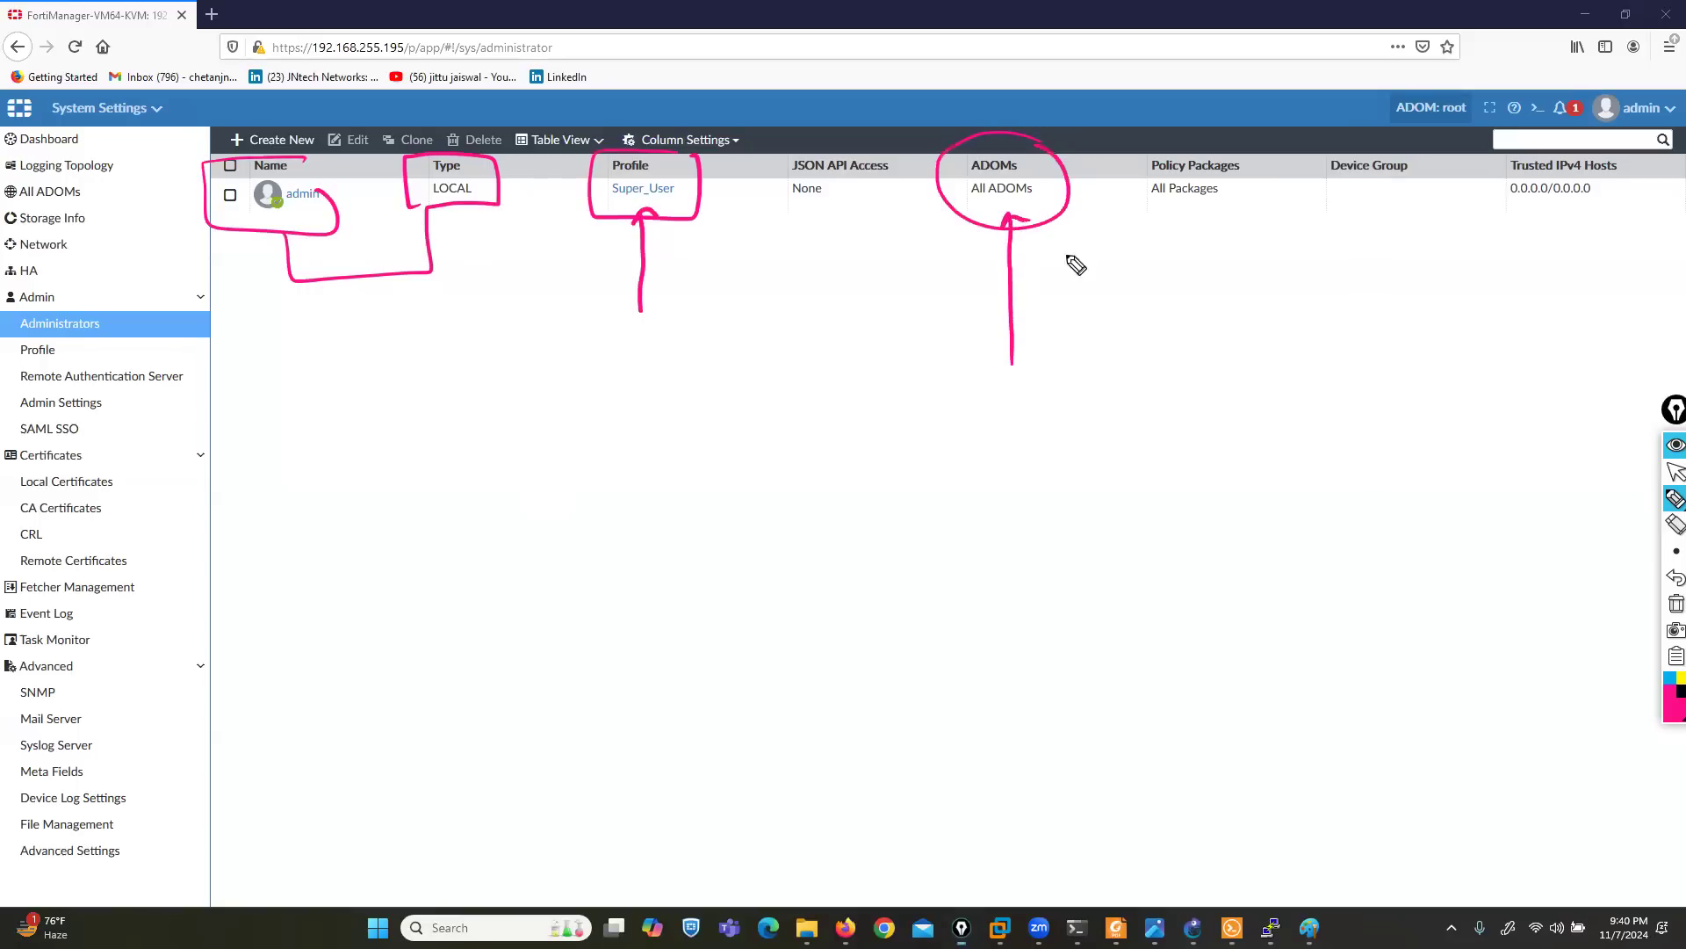
pyautogui.moveTo(316, 172)
pyautogui.mouseDown()
pyautogui.moveTo(264, 160)
pyautogui.moveTo(281, 236)
pyautogui.moveTo(326, 168)
pyautogui.mouseUp()
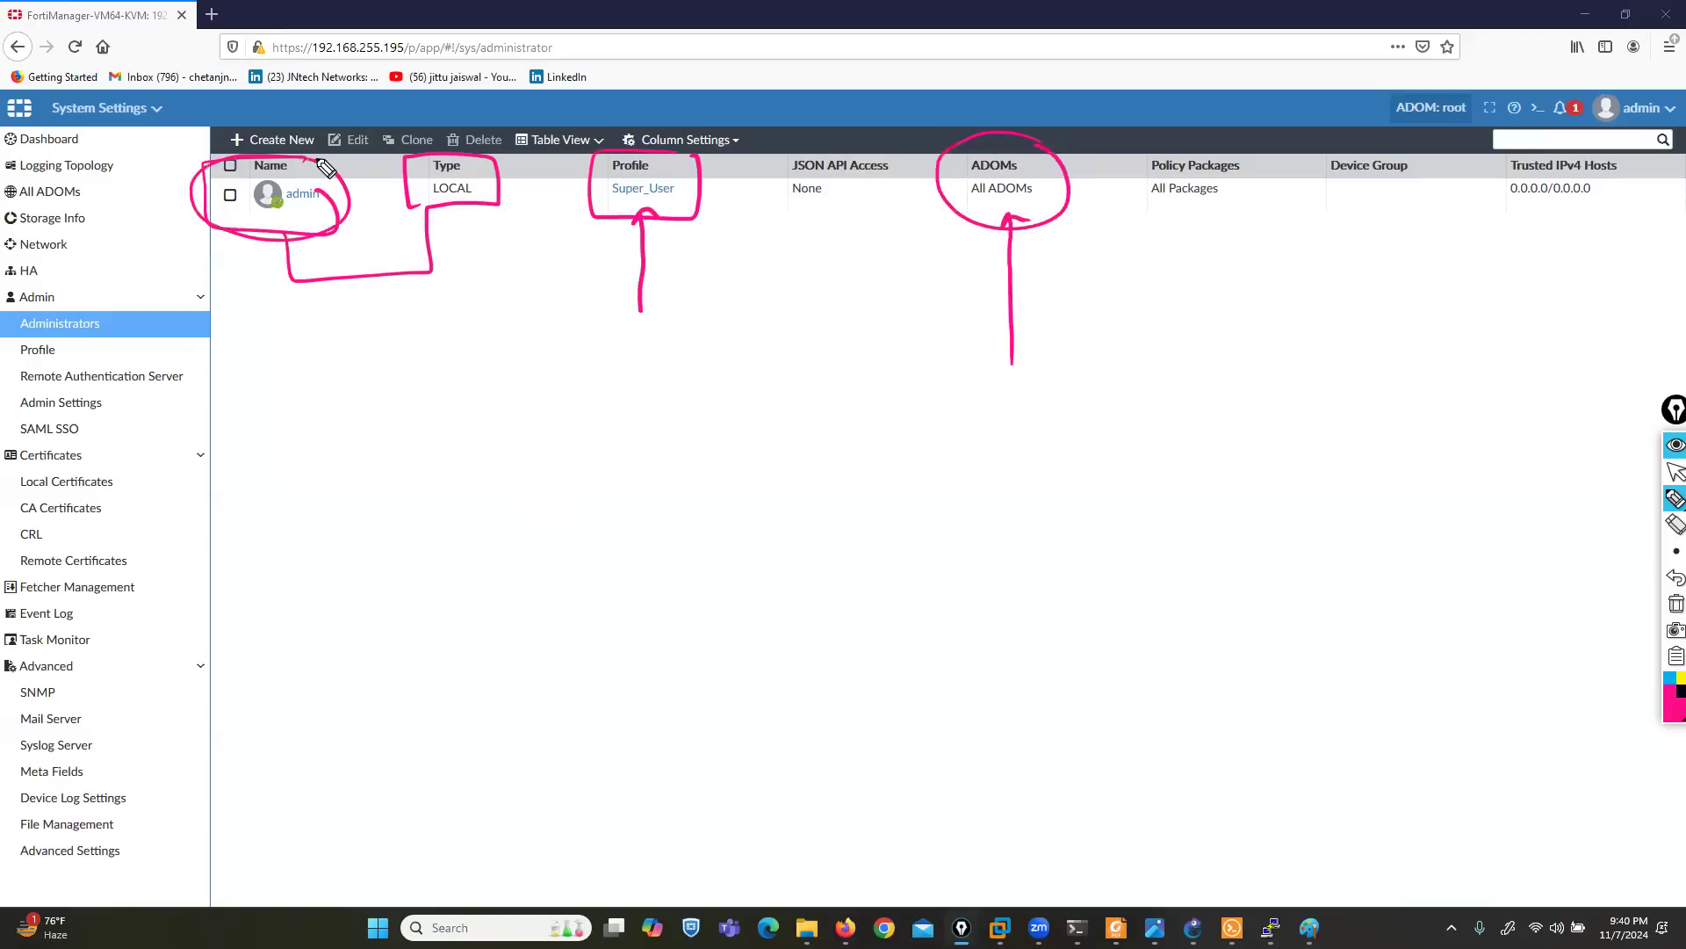
pyautogui.moveTo(1256, 139)
pyautogui.mouseDown()
pyautogui.moveTo(1170, 136)
pyautogui.moveTo(1273, 175)
pyautogui.moveTo(1258, 141)
pyautogui.mouseUp()
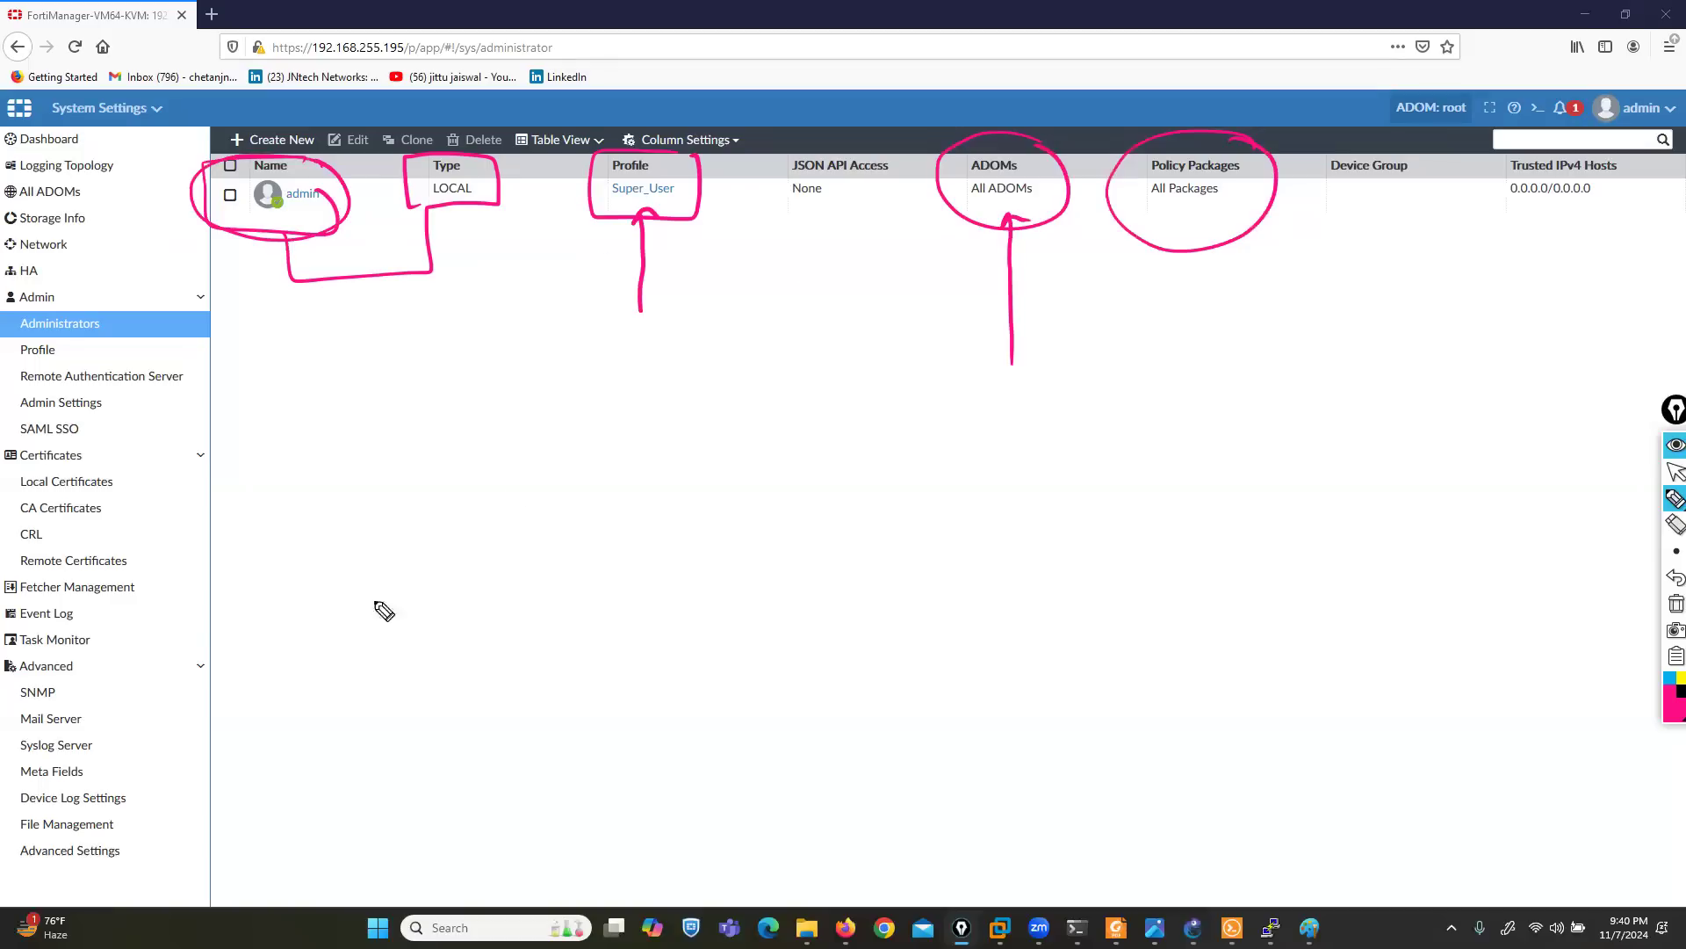
pyautogui.moveTo(1621, 158)
pyautogui.mouseDown()
pyautogui.moveTo(1494, 237)
pyautogui.moveTo(1621, 147)
pyautogui.mouseUp()
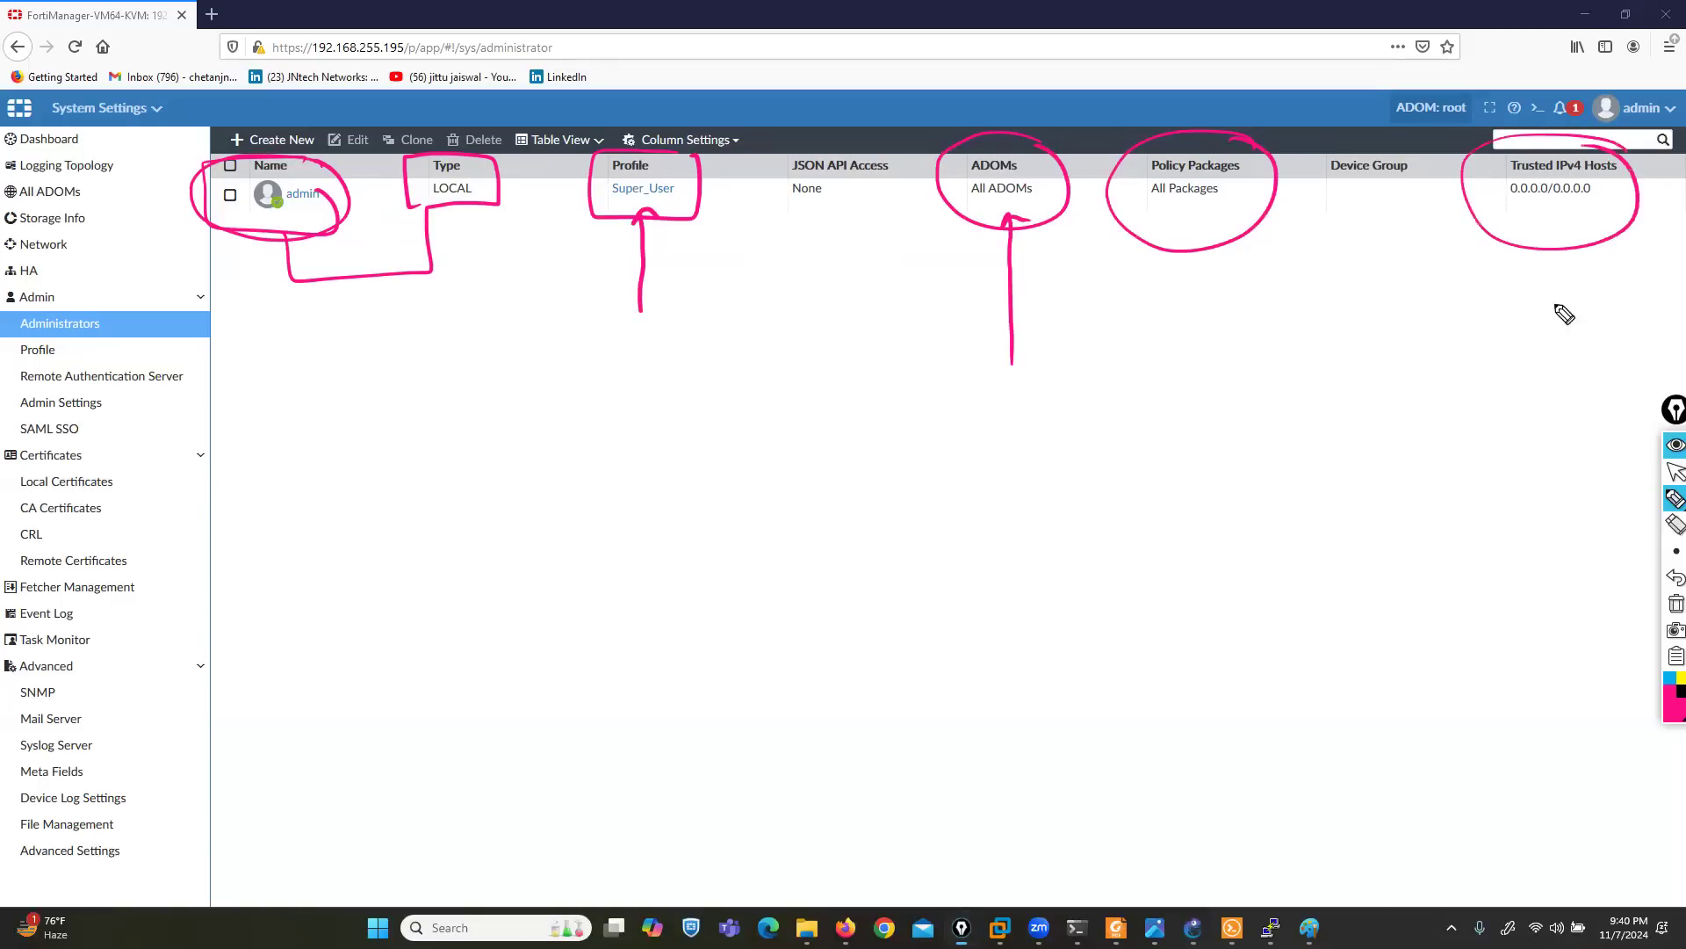
pyautogui.click(1667, 601)
pyautogui.click(1668, 481)
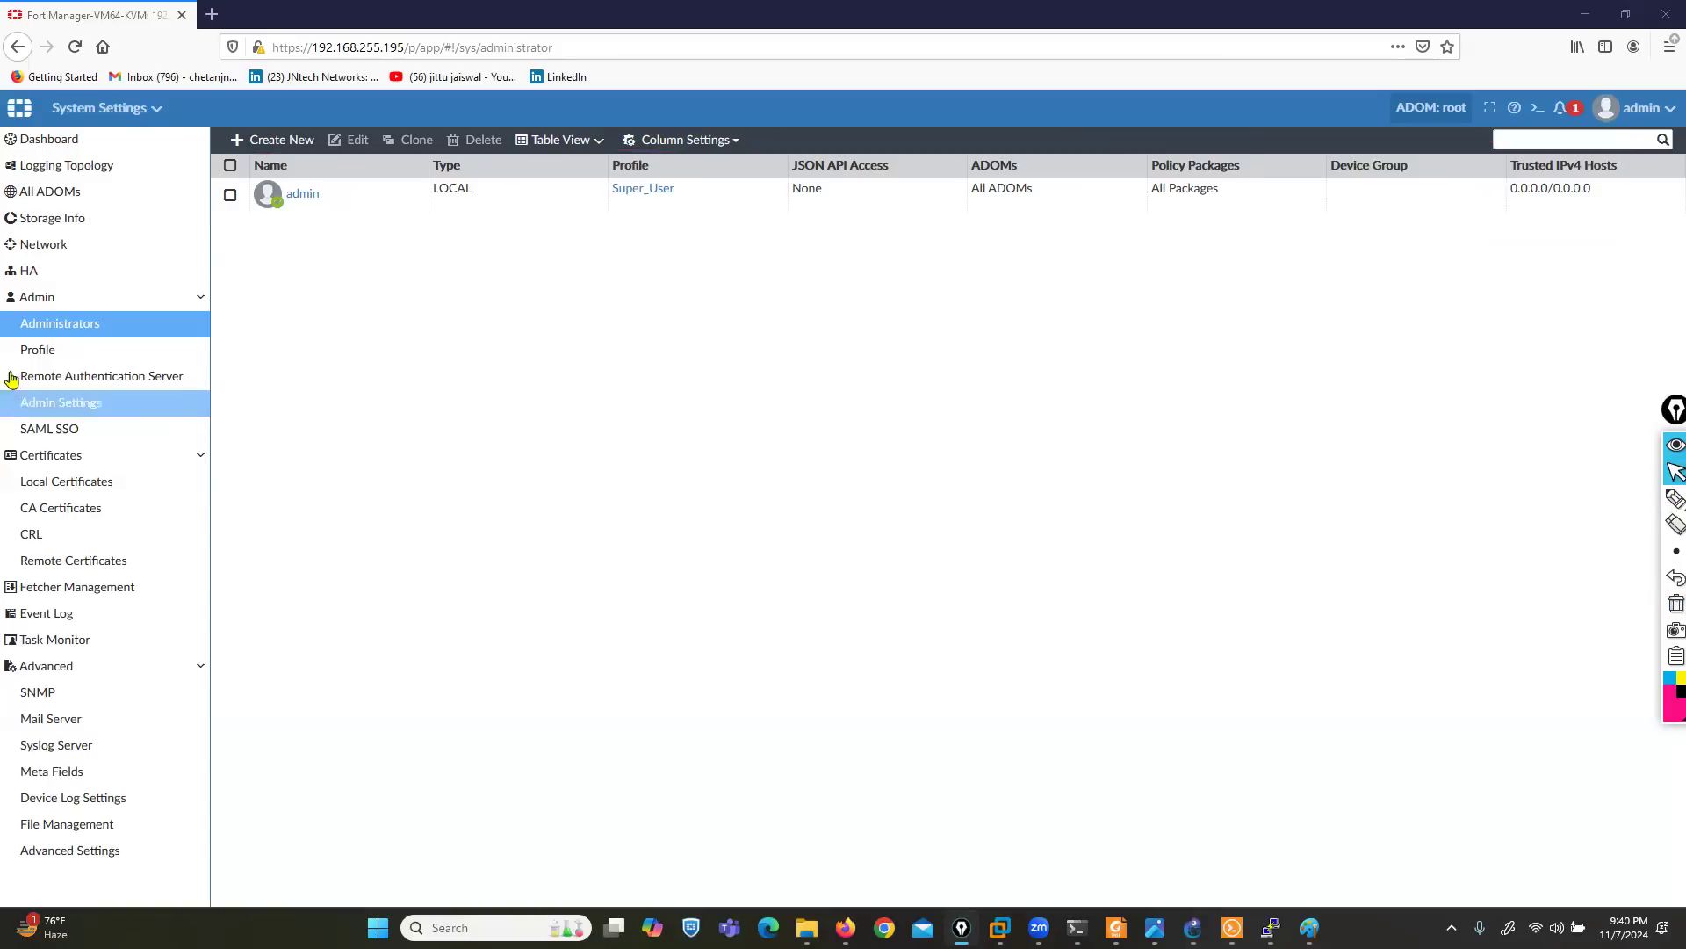
# - Open the administrator profiles and mark Restricted_User, Standard_User, Super_User and Package_User with pen brackets and arrows
pyautogui.click(37, 353)
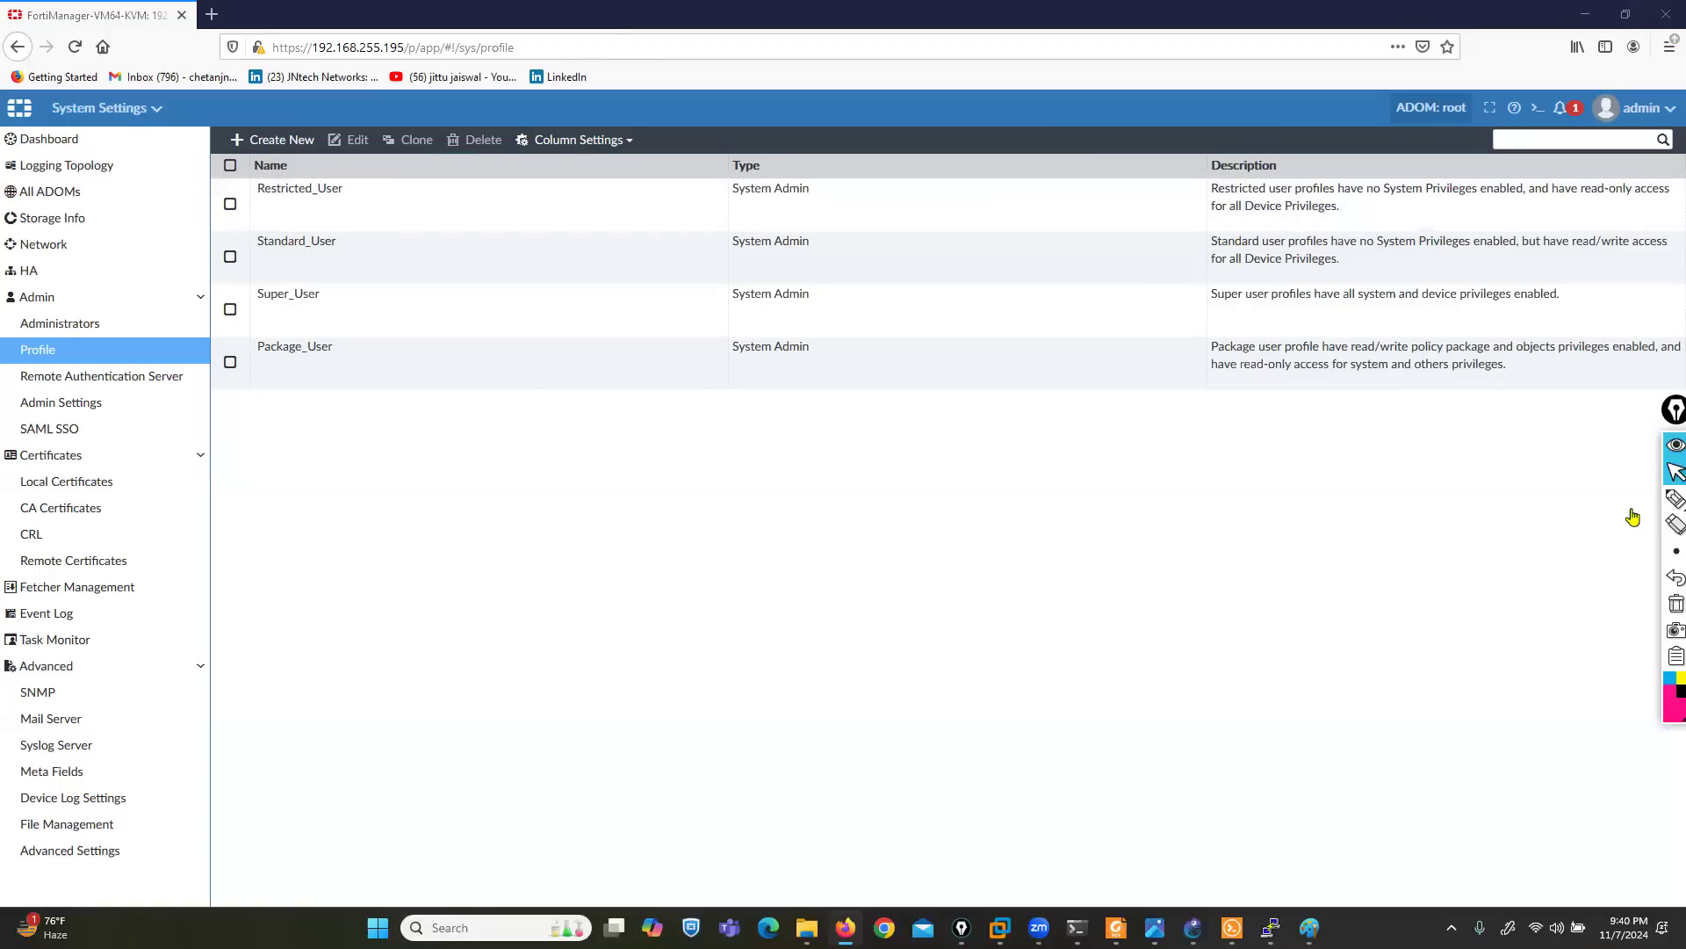
pyautogui.hotkey('ctrl', 'shift', '3')
pyautogui.moveTo(117, 196); pyautogui.dragTo(361, 208)
pyautogui.moveTo(100, 260); pyautogui.dragTo(259, 263)
pyautogui.moveTo(337, 223); pyautogui.dragTo(352, 260)
pyautogui.moveTo(88, 322)
pyautogui.mouseDown()
pyautogui.moveTo(230, 302)
pyautogui.moveTo(259, 327)
pyautogui.moveTo(351, 325)
pyautogui.mouseUp()
pyautogui.moveTo(111, 397)
pyautogui.mouseDown()
pyautogui.moveTo(230, 361)
pyautogui.moveTo(251, 376)
pyautogui.mouseUp()
pyautogui.moveTo(323, 334); pyautogui.dragTo(366, 369)
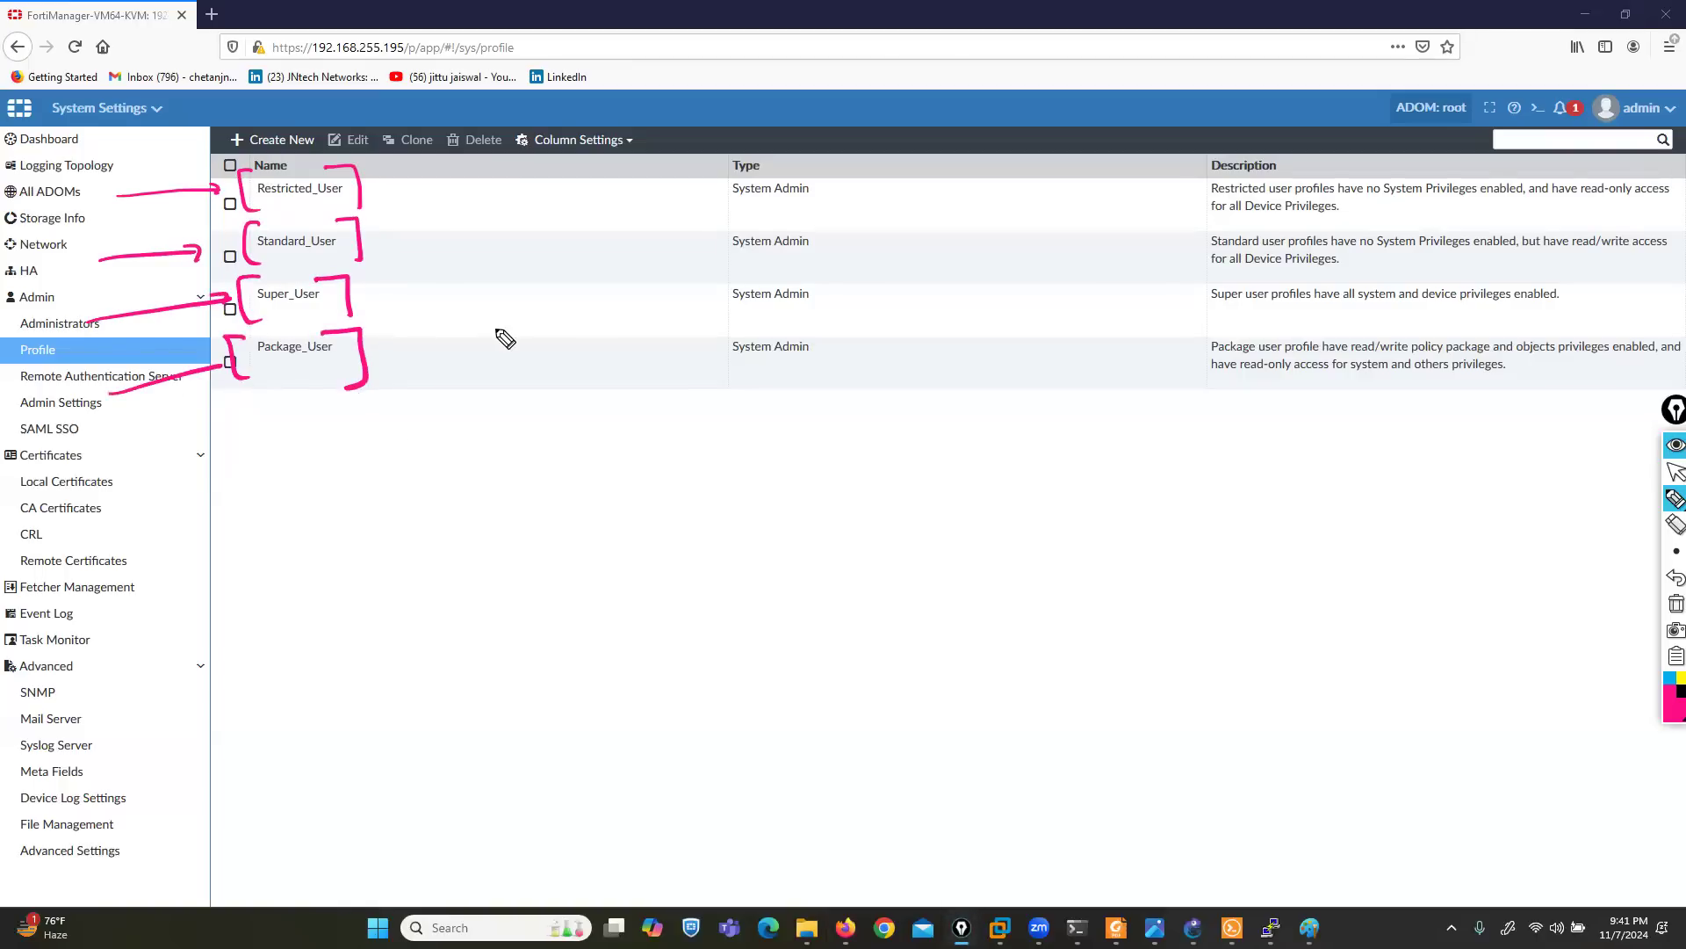
# - Switch to File Explorer and open the day 2 folder of FORITNET MANAGER LAB SETUP
pyautogui.click(1676, 471)
pyautogui.click(808, 927)
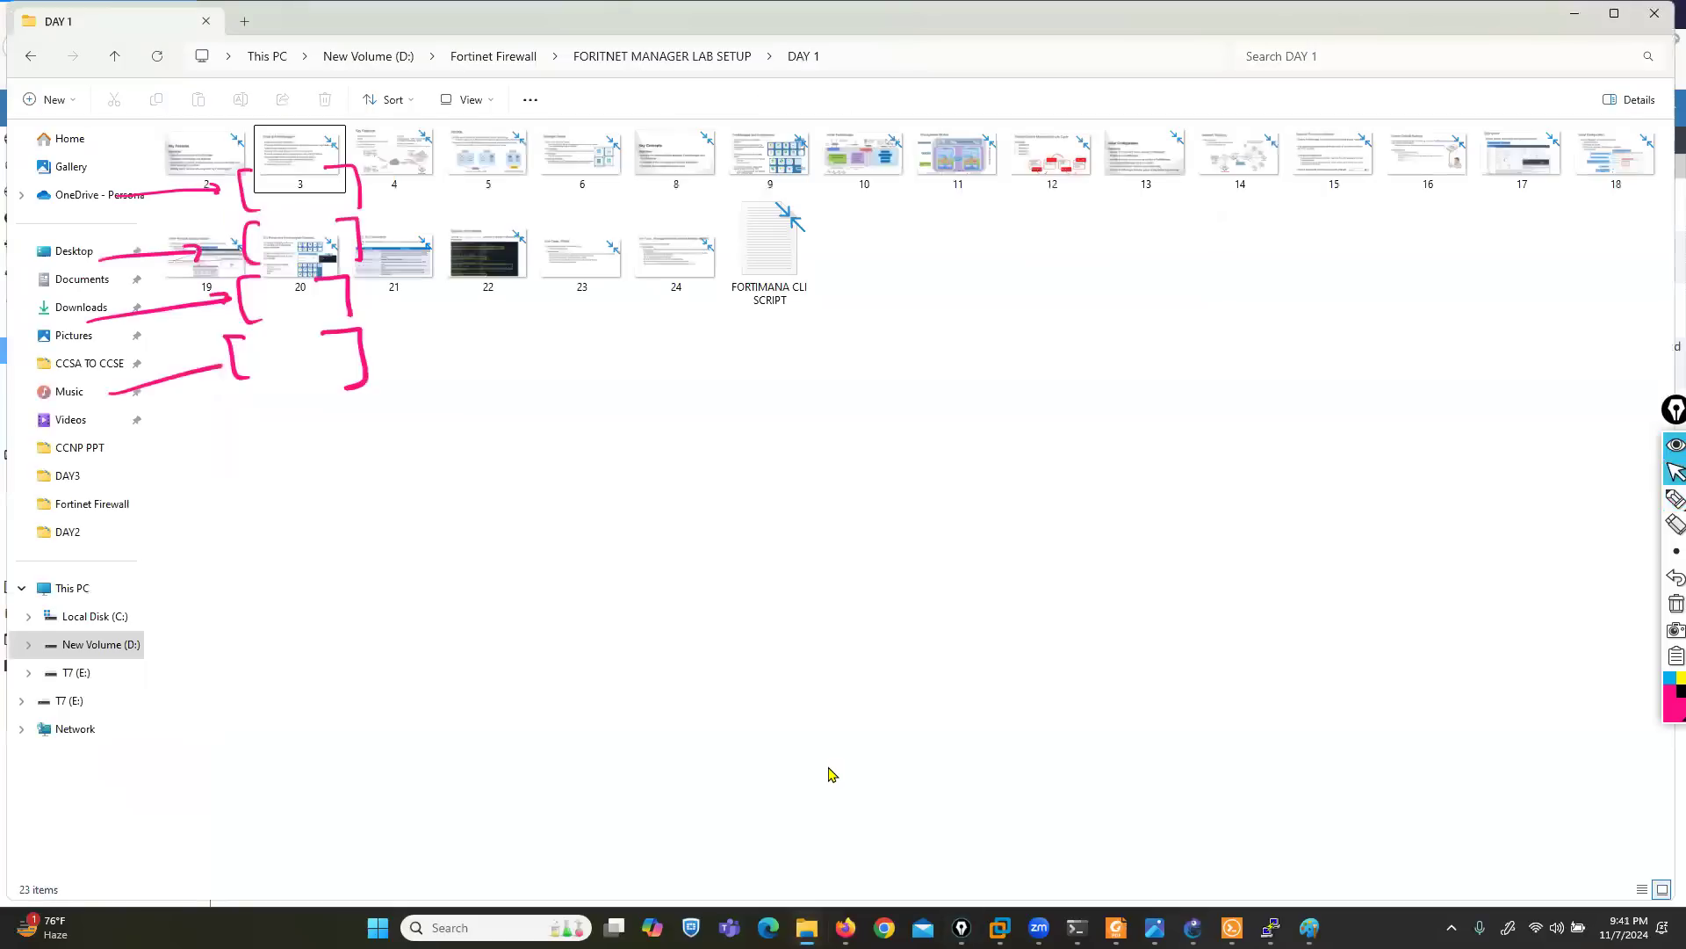
pyautogui.hotkey('alt', 'Left')
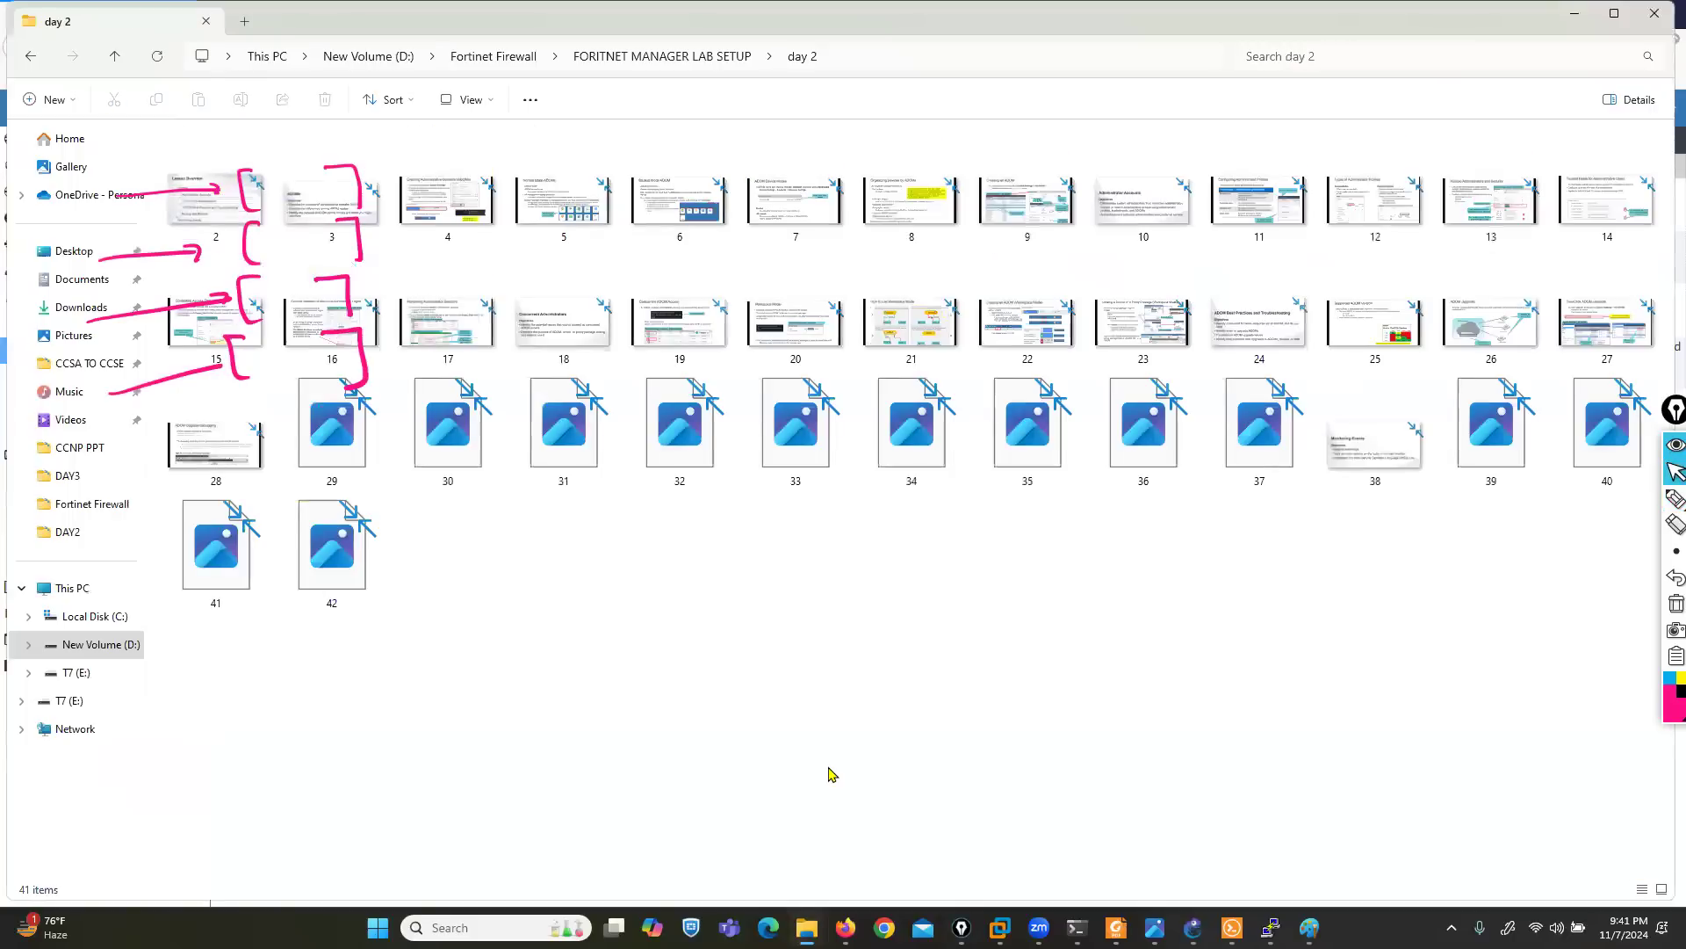
# - Open the slide image 11.png on configuring administrator profiles and clear the old pen marks from the screen
pyautogui.press('Right')
pyautogui.press('Right')
pyautogui.press('Right')
pyautogui.press('Right')
pyautogui.press('Right')
pyautogui.press('Right')
pyautogui.press('Right')
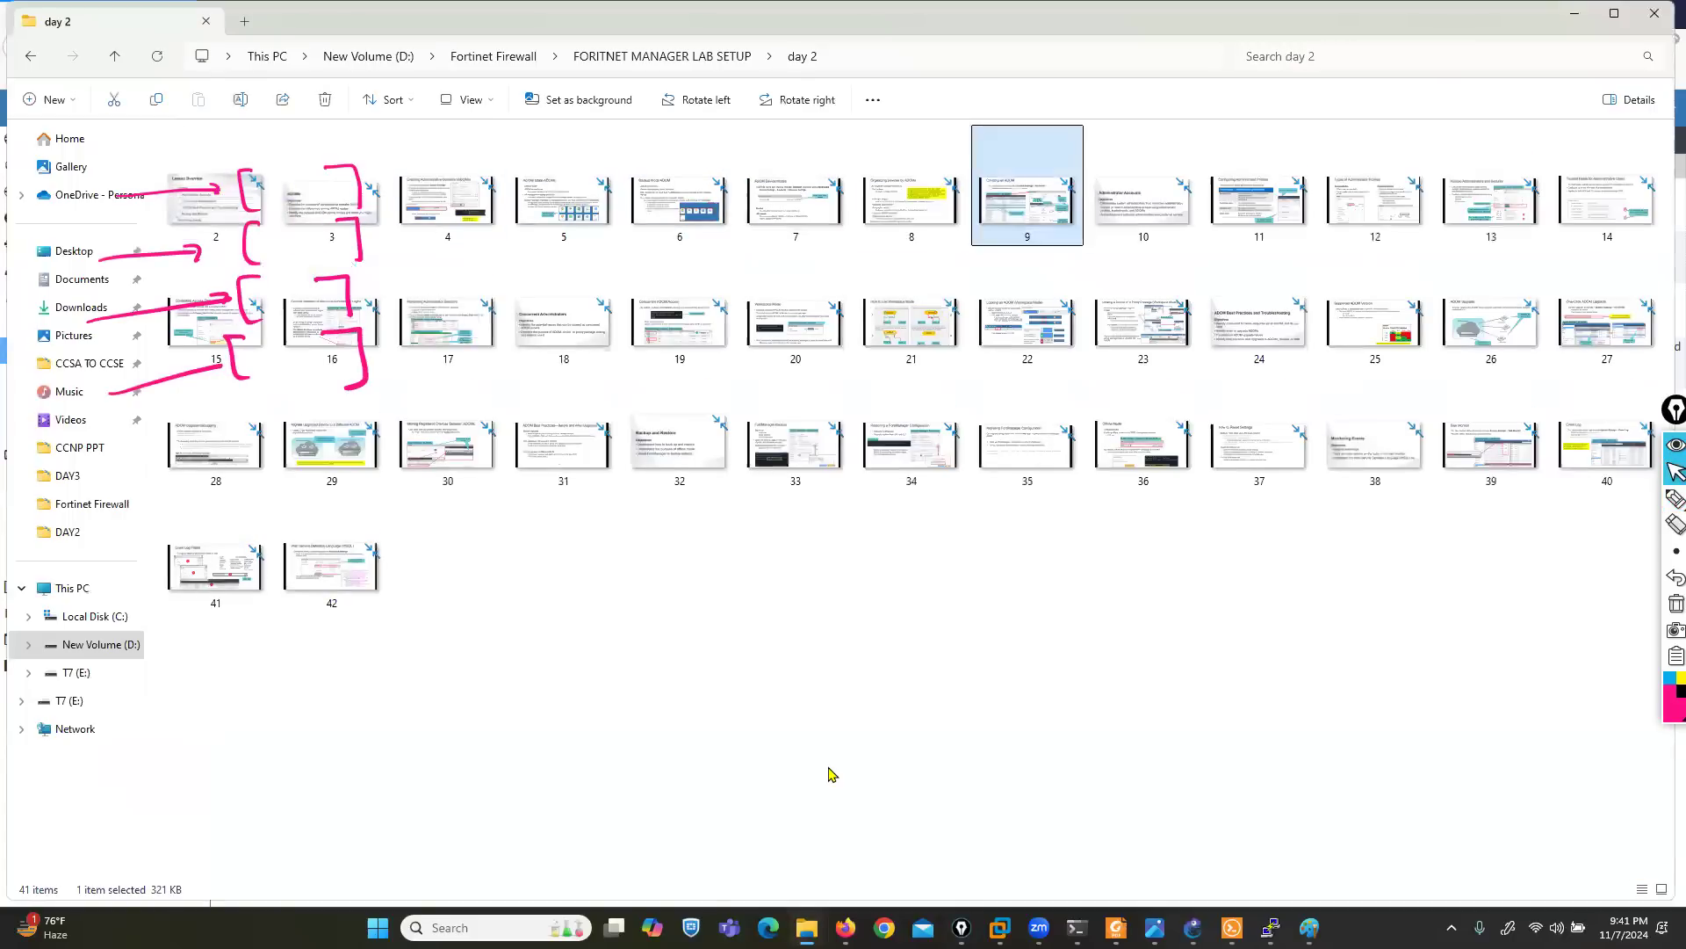
pyautogui.press('Return')
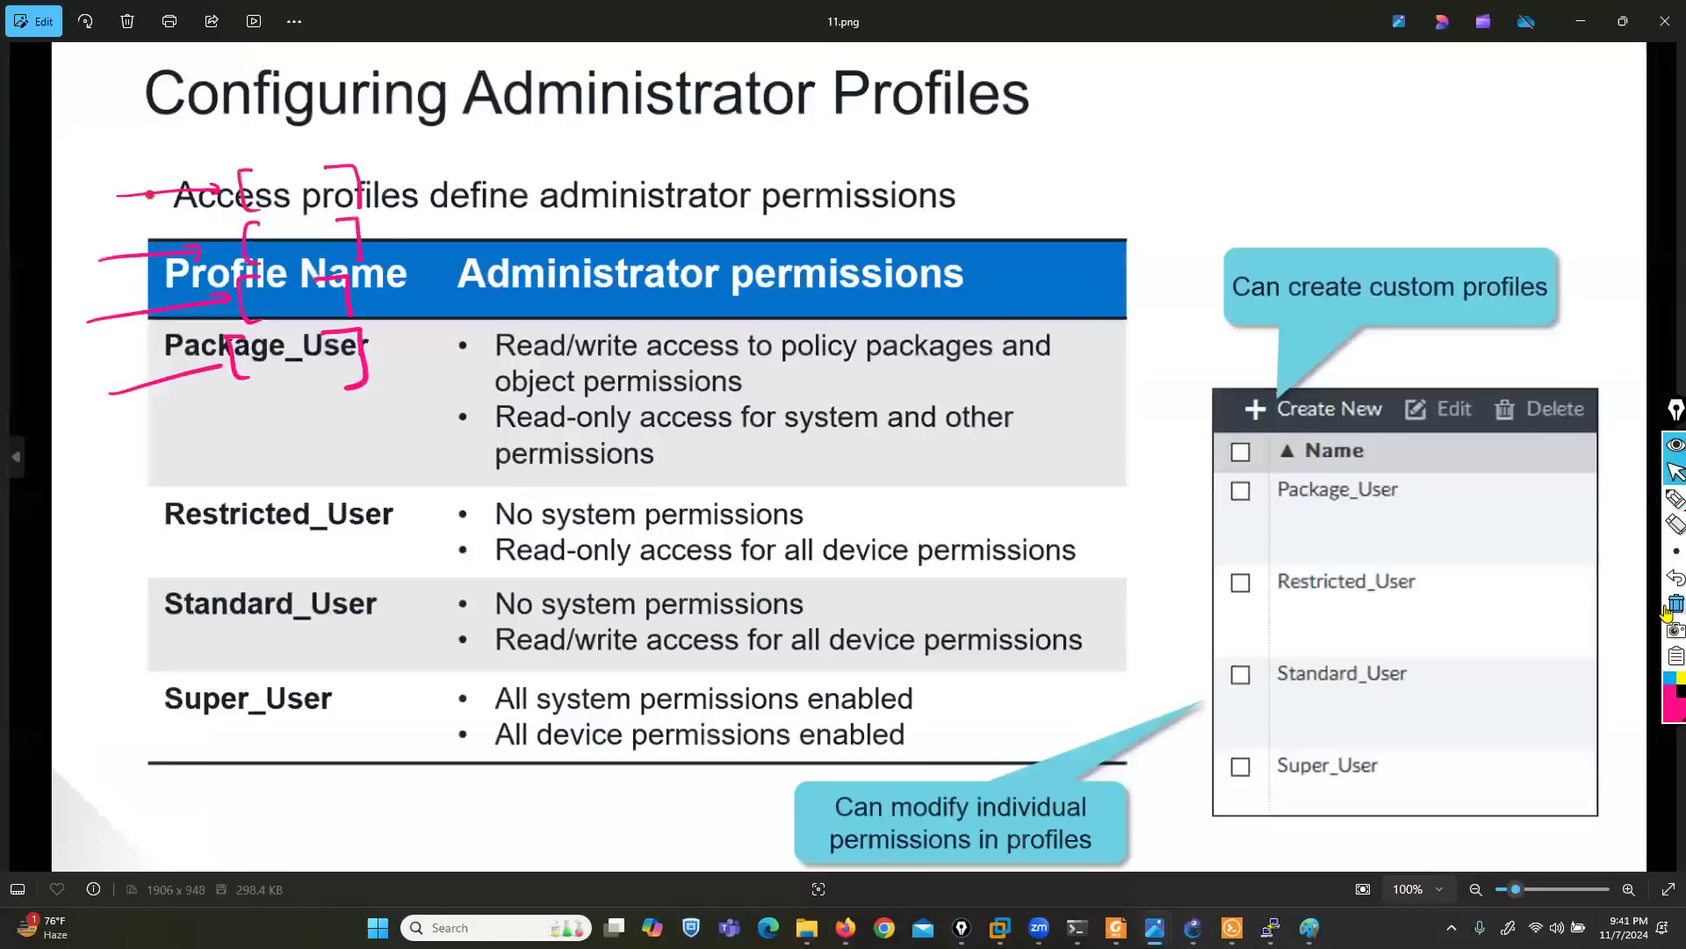
pyautogui.click(1672, 605)
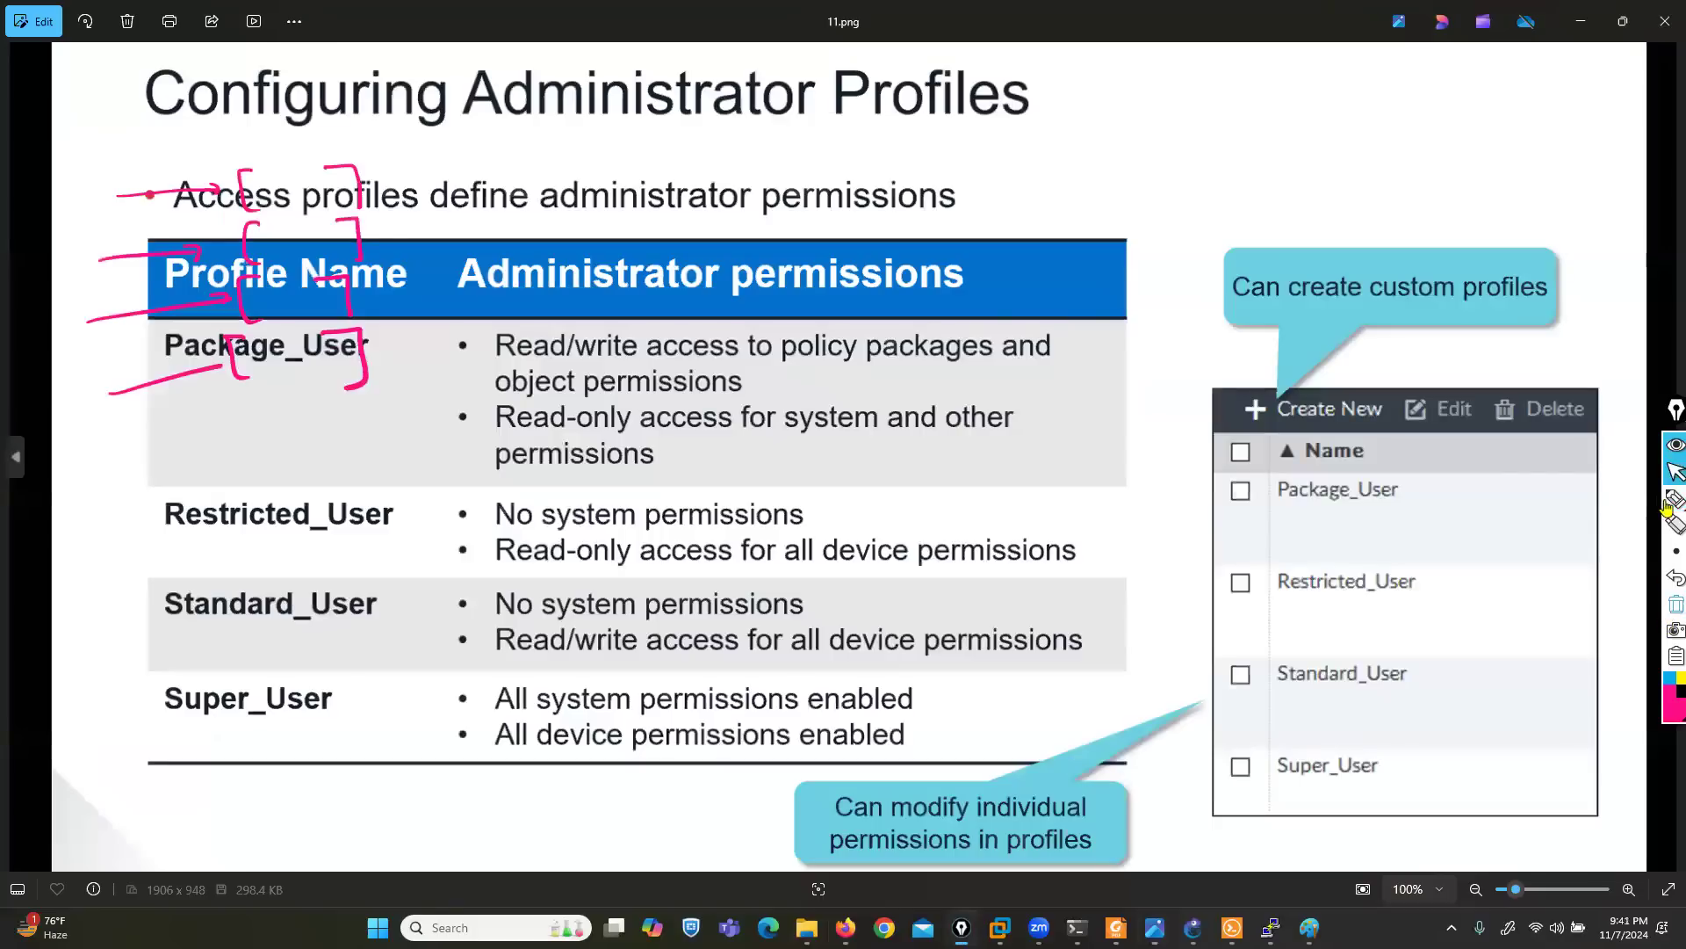
# - Draw pink pen arrows pointing to the Package_User, Restricted_User, Standard_User and Super_User rows of the profile table
pyautogui.click(1625, 502)
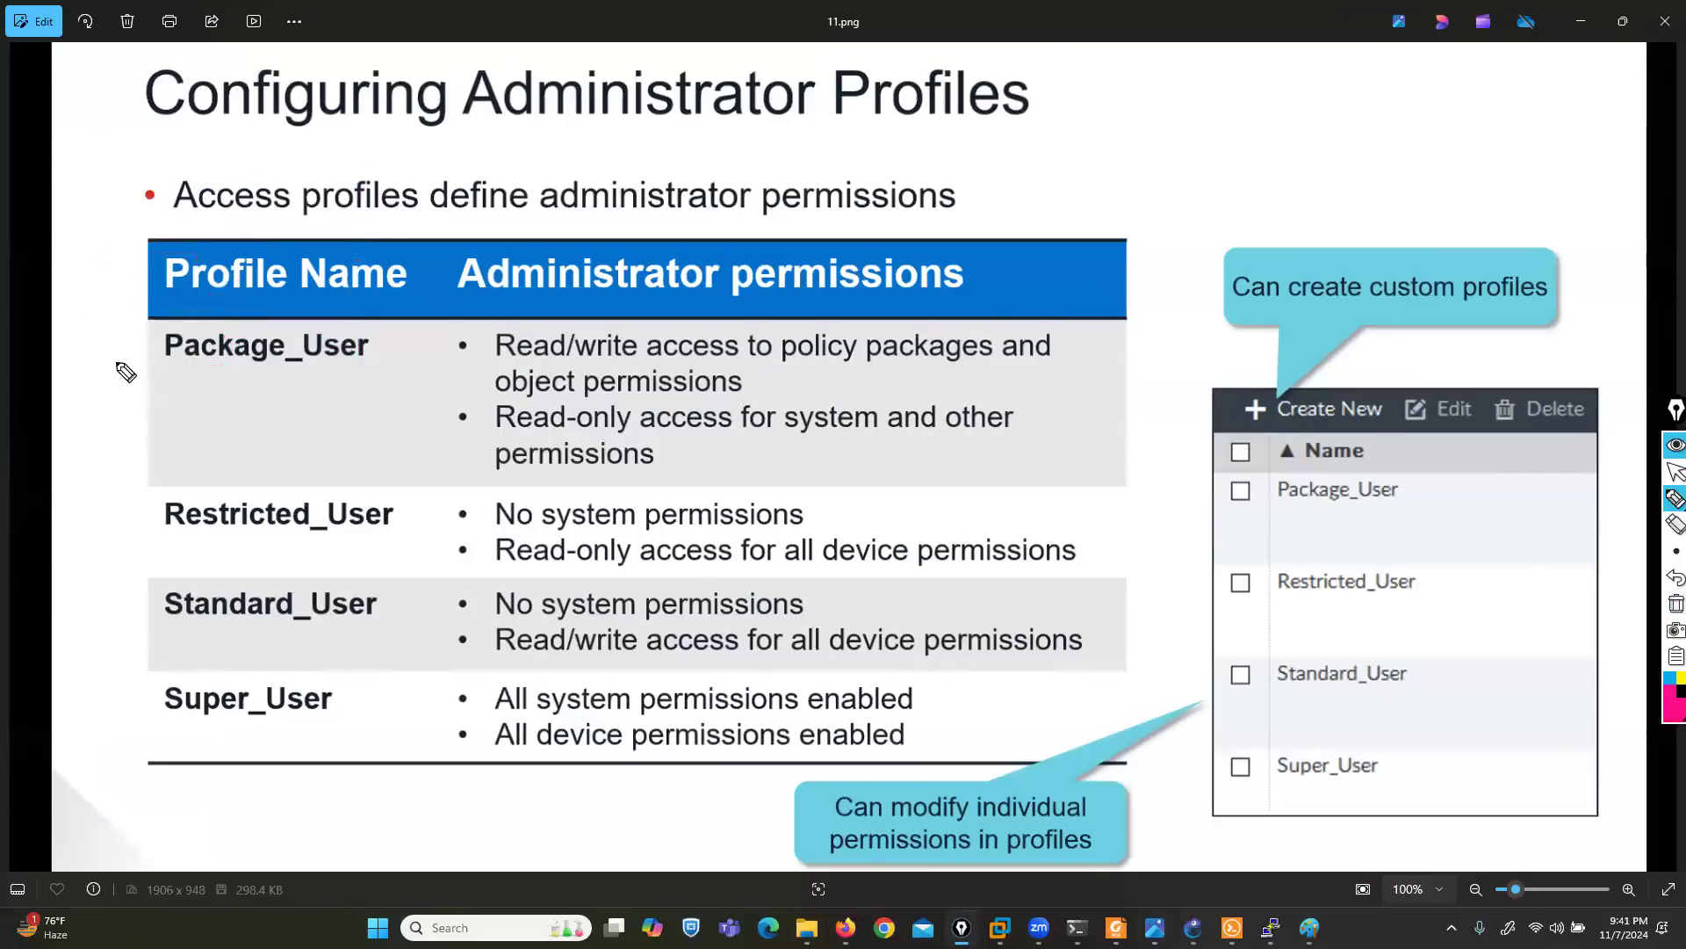
pyautogui.moveTo(46, 347); pyautogui.dragTo(131, 358)
pyautogui.moveTo(35, 520); pyautogui.dragTo(140, 520)
pyautogui.moveTo(35, 604); pyautogui.dragTo(134, 615)
pyautogui.moveTo(49, 714)
pyautogui.mouseDown()
pyautogui.moveTo(139, 704)
pyautogui.moveTo(141, 722)
pyautogui.mouseUp()
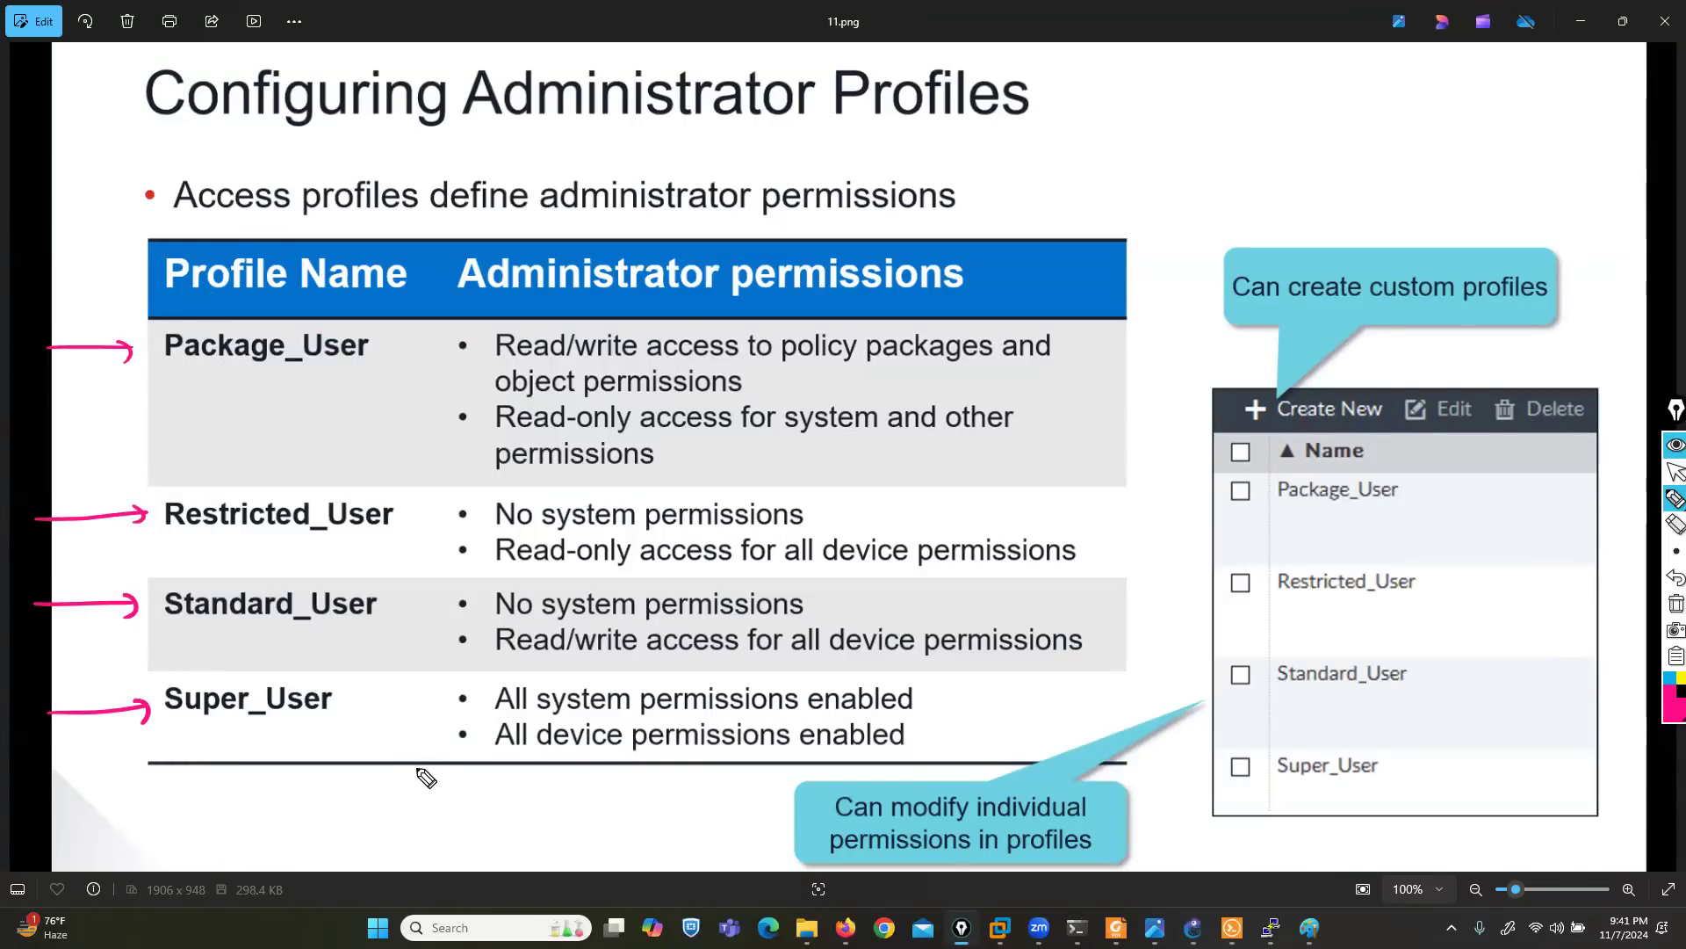
# - Box the Package_User profile name in pink ink and underline "Read/write access" and "policy packages" in its permissions
pyautogui.moveTo(355, 318)
pyautogui.mouseDown()
pyautogui.moveTo(214, 328)
pyautogui.moveTo(226, 388)
pyautogui.moveTo(376, 369)
pyautogui.moveTo(356, 318)
pyautogui.mouseUp()
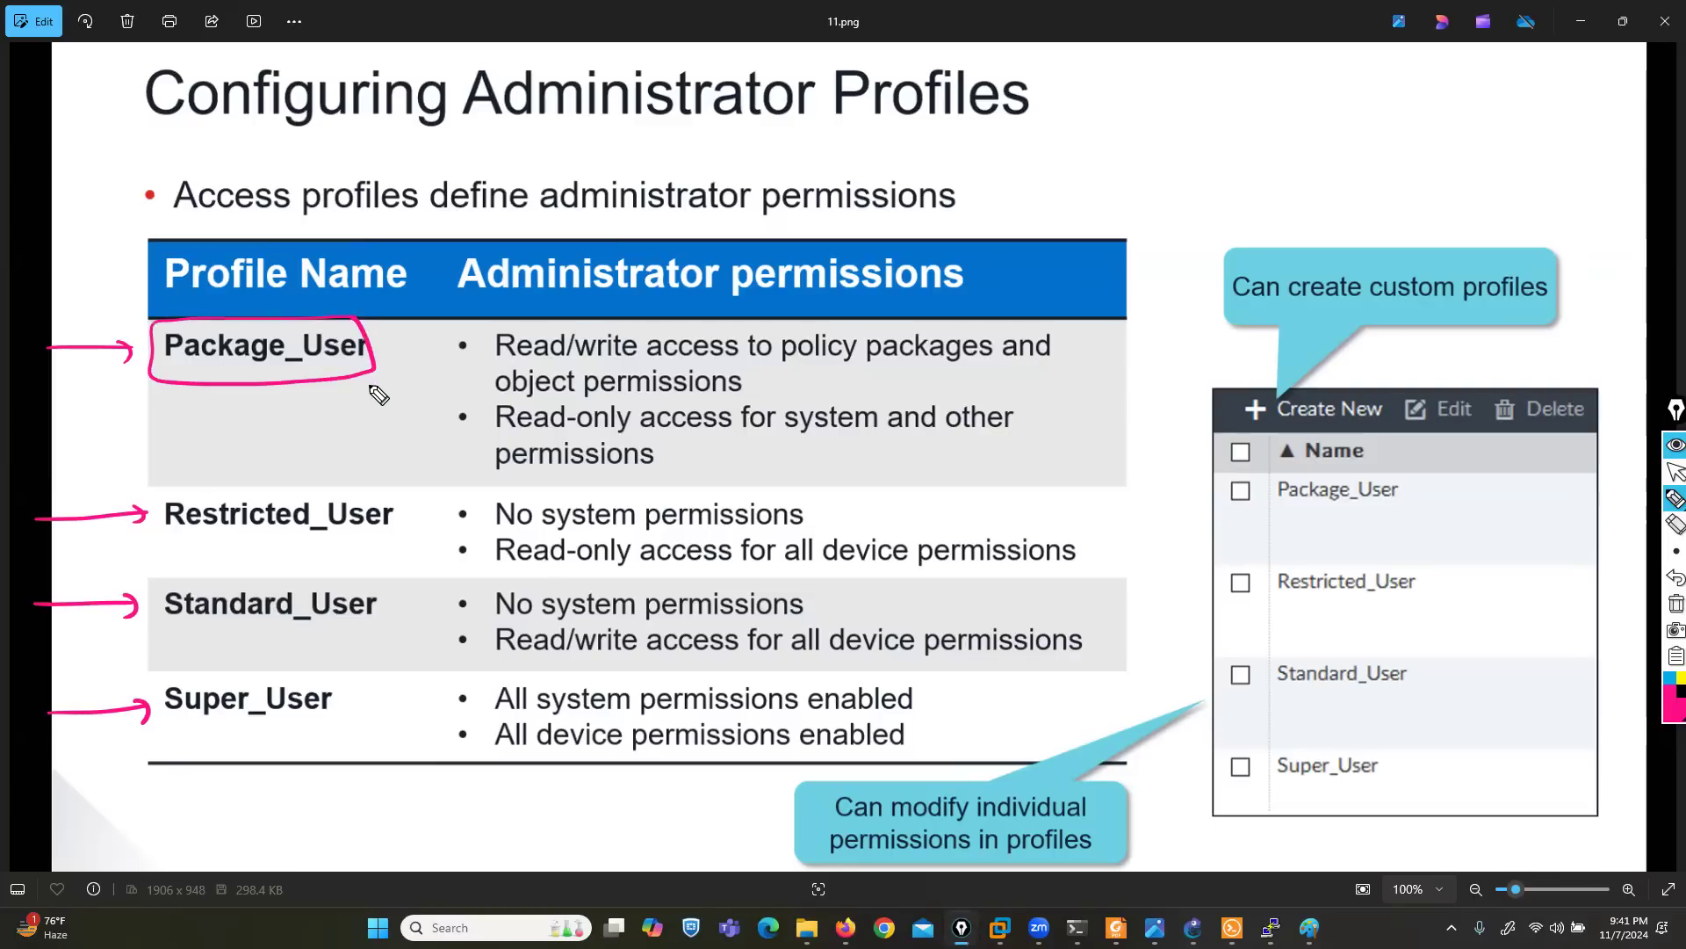
pyautogui.moveTo(496, 360); pyautogui.dragTo(713, 358)
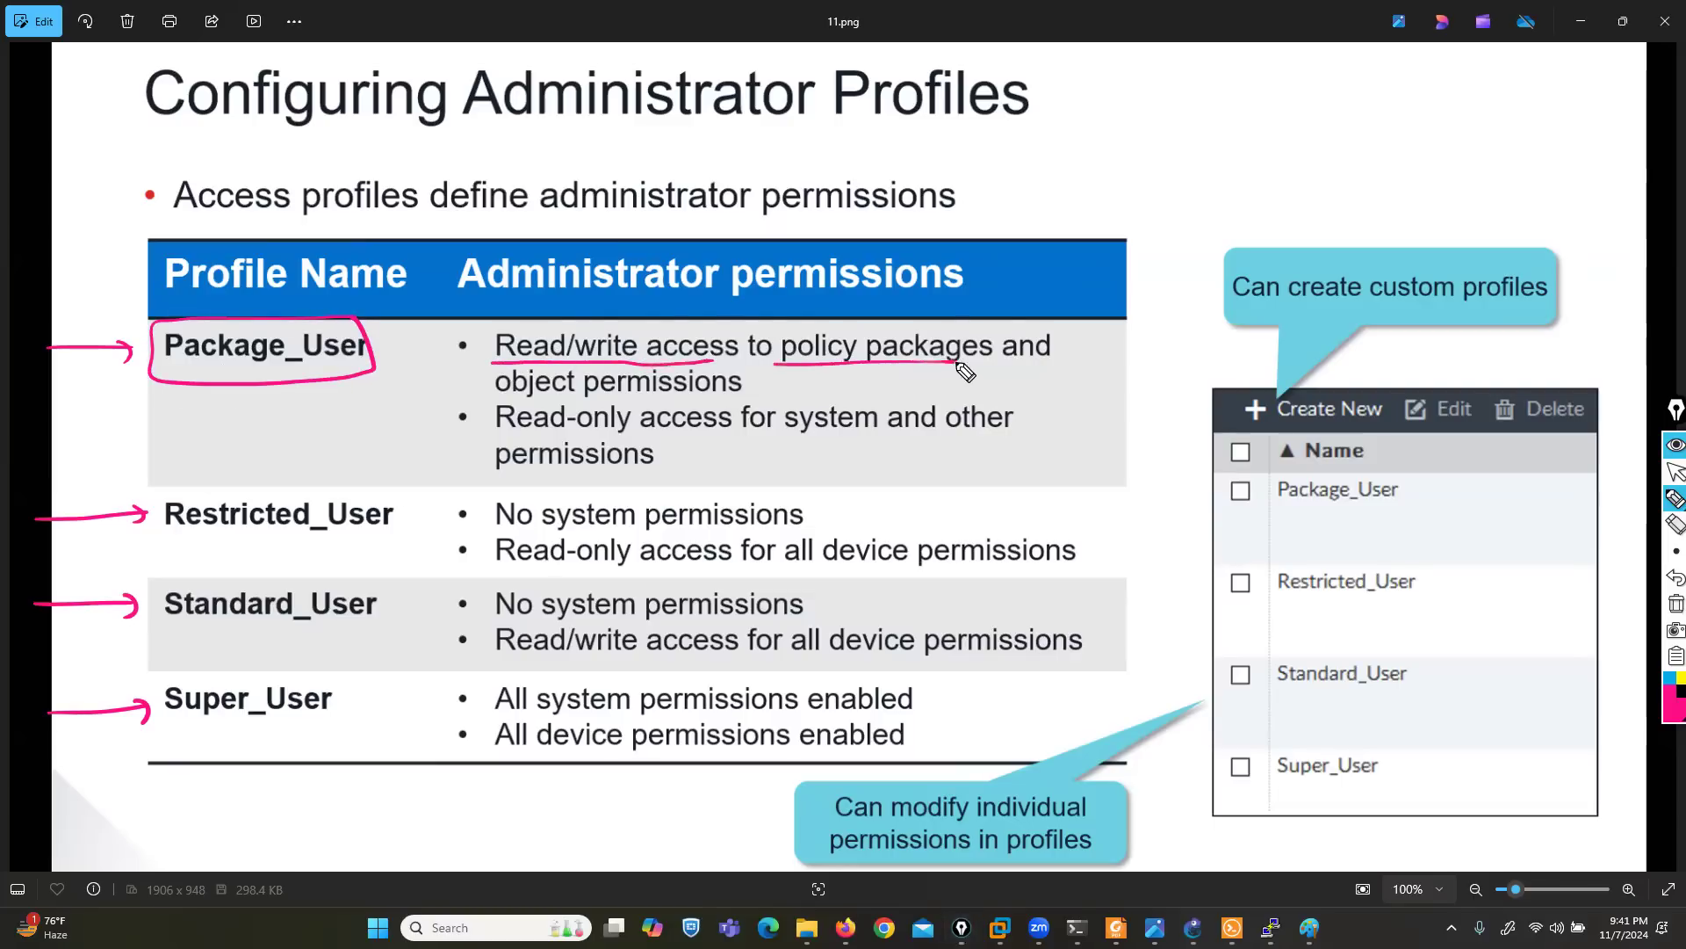
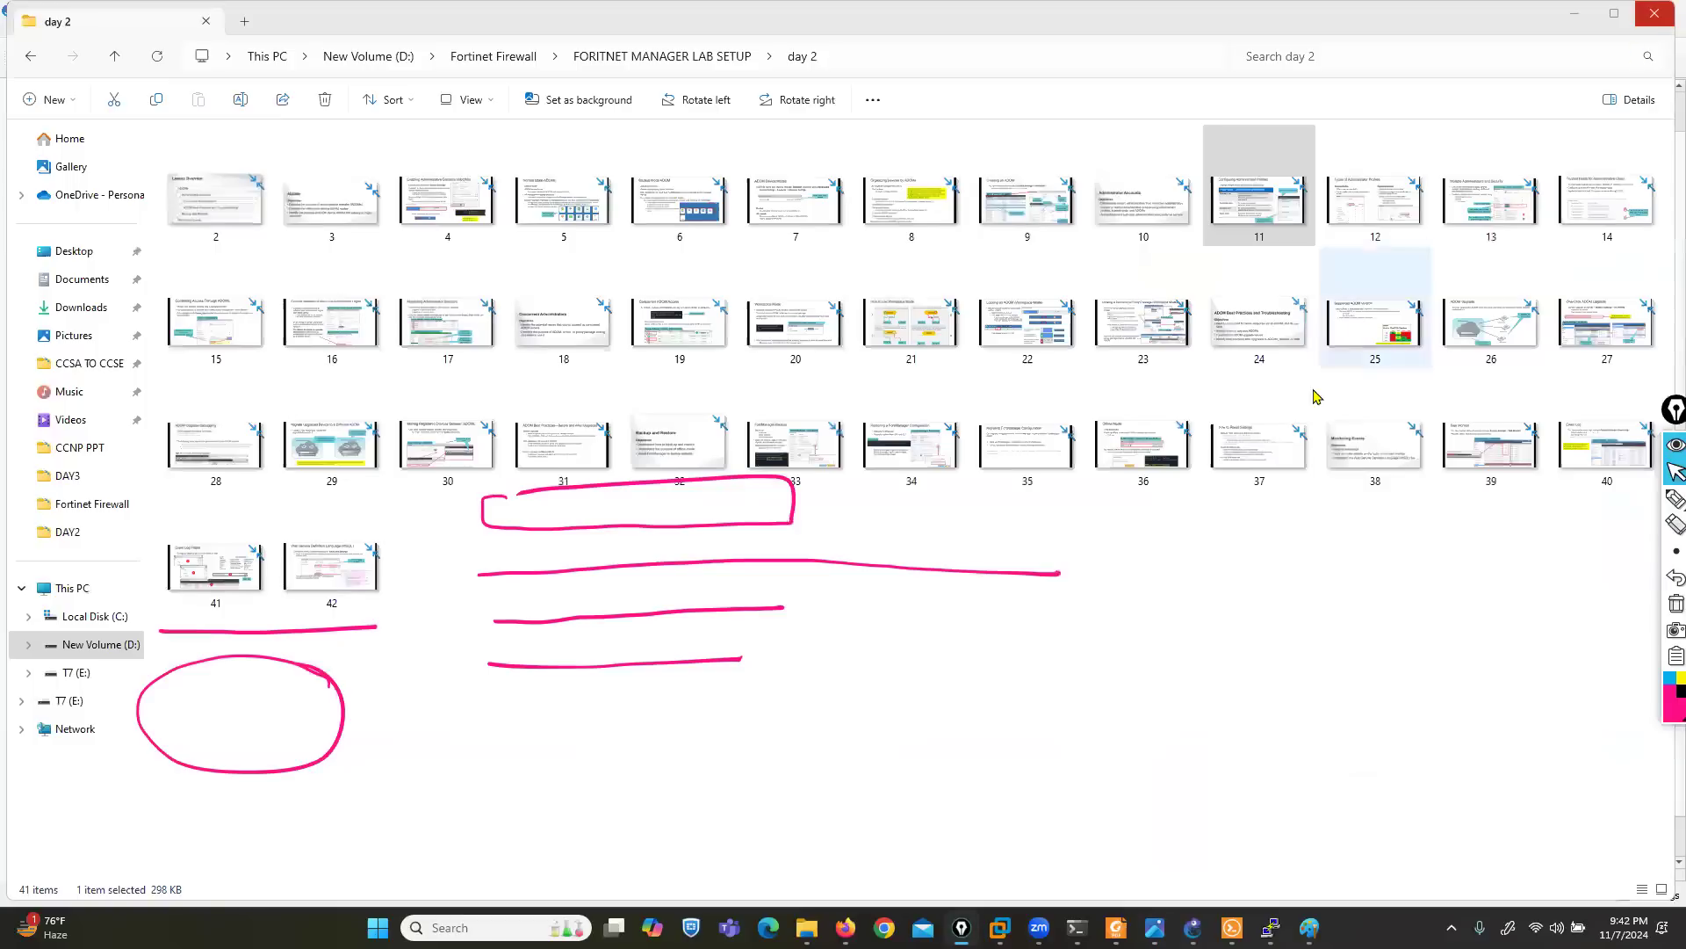
# - Switch to FortiManager in Firefox, clear the old pen marks and start a new admin profile
pyautogui.click(845, 928)
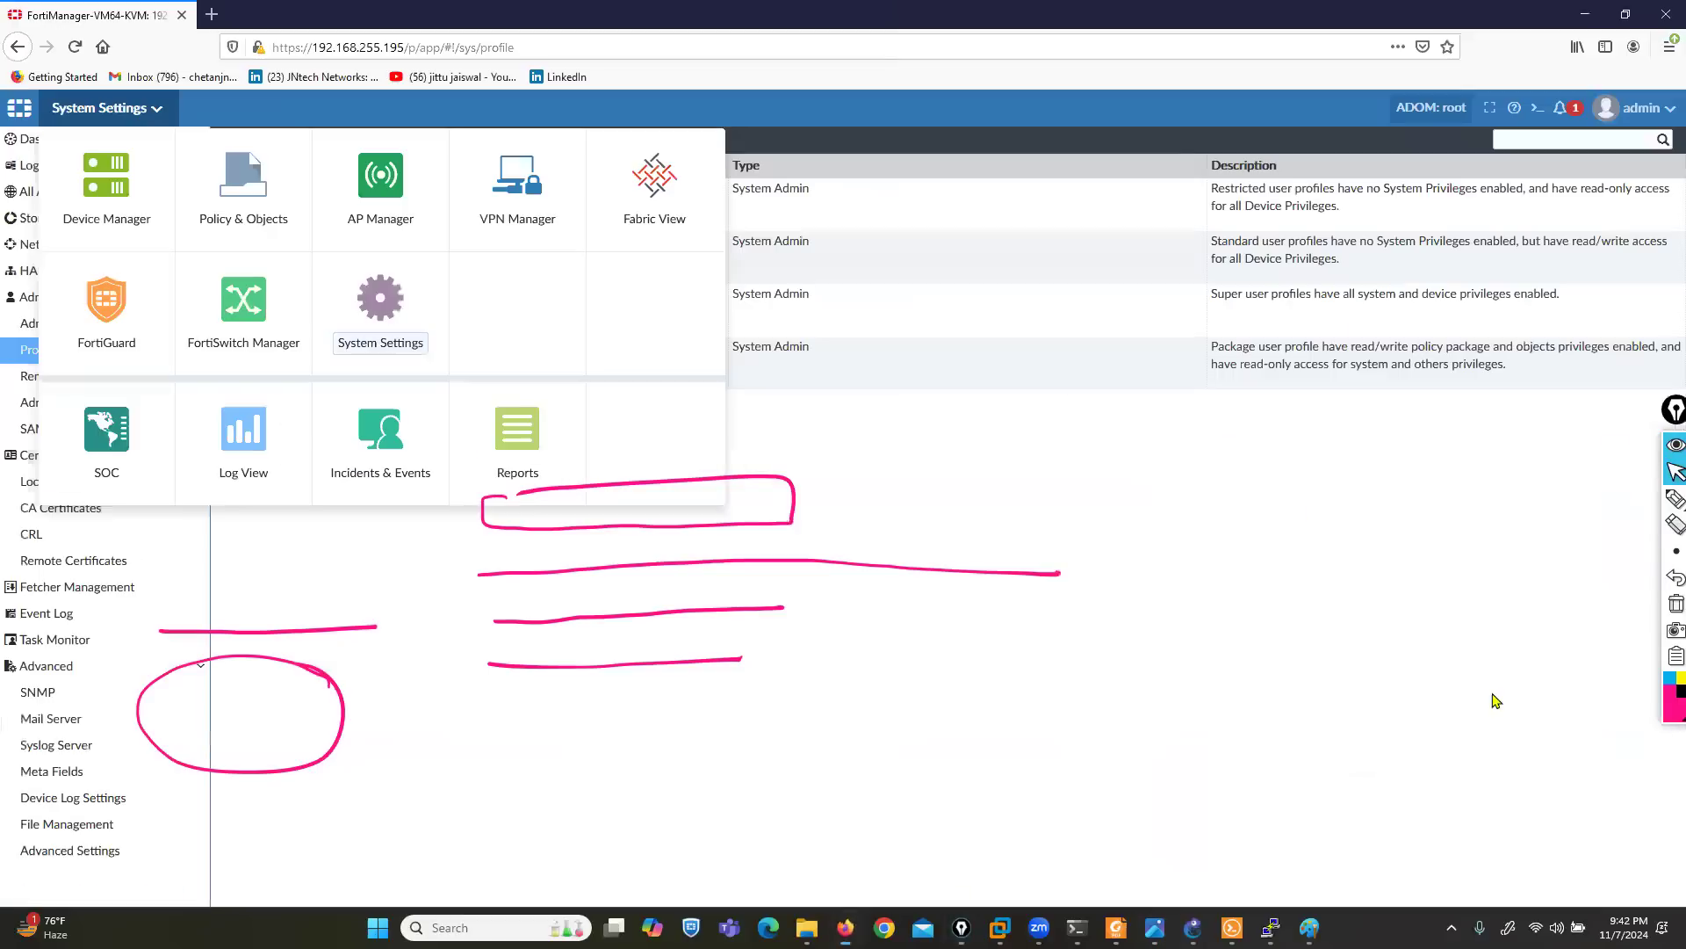
pyautogui.click(1675, 604)
pyautogui.click(957, 674)
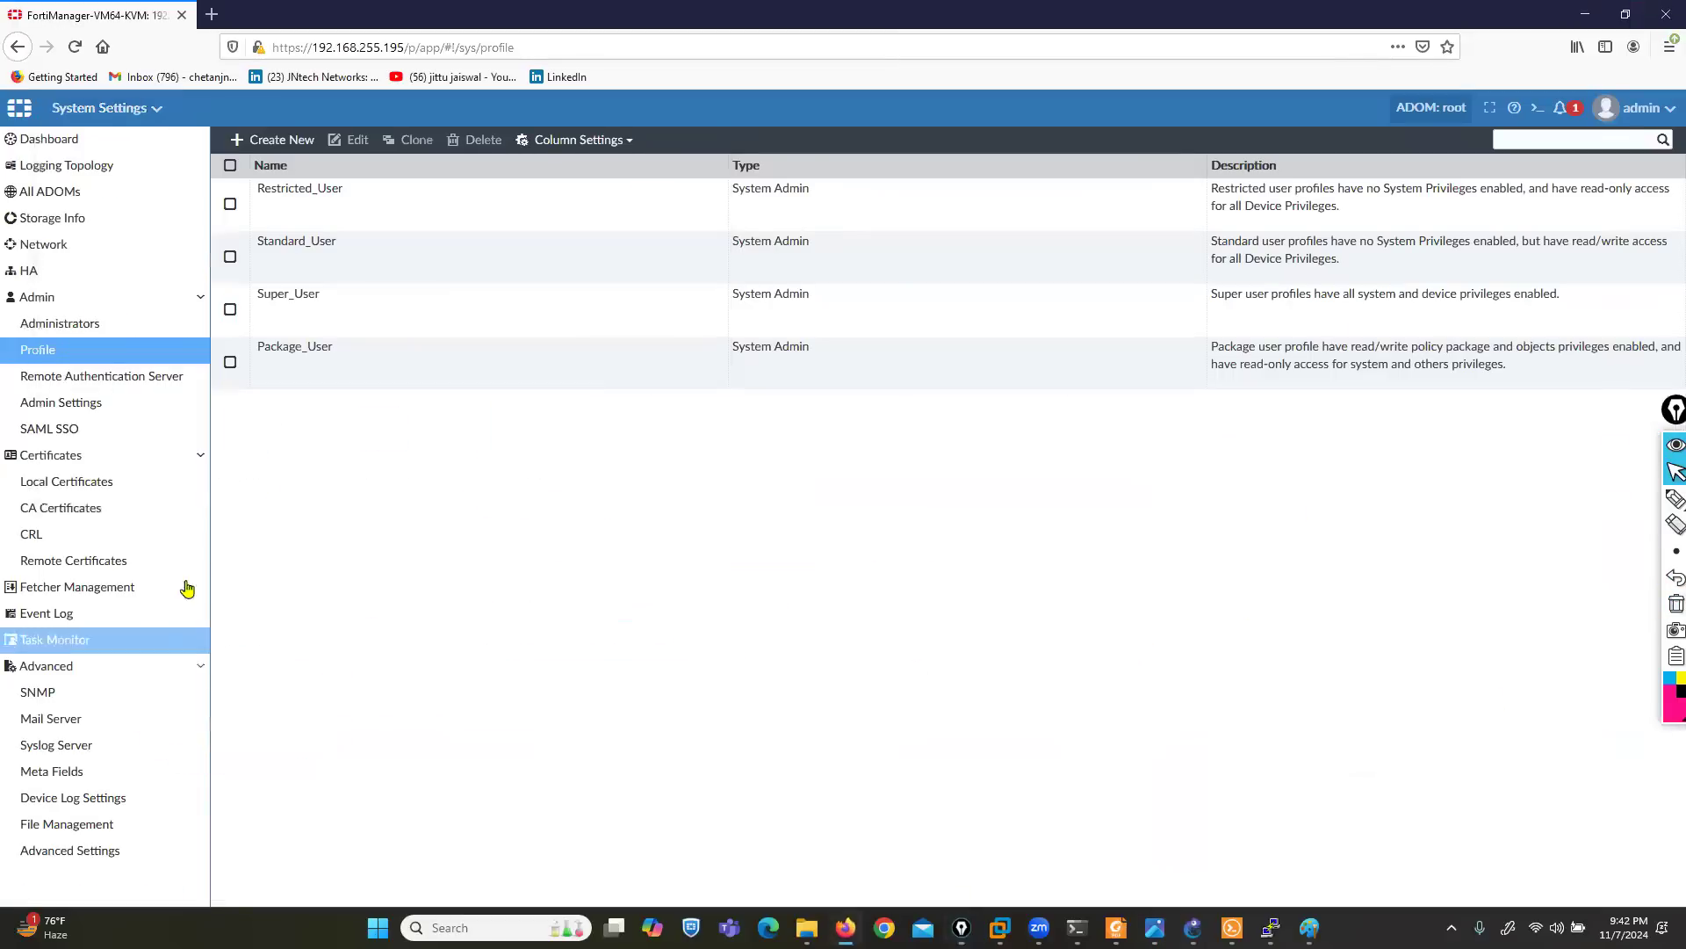
pyautogui.click(279, 141)
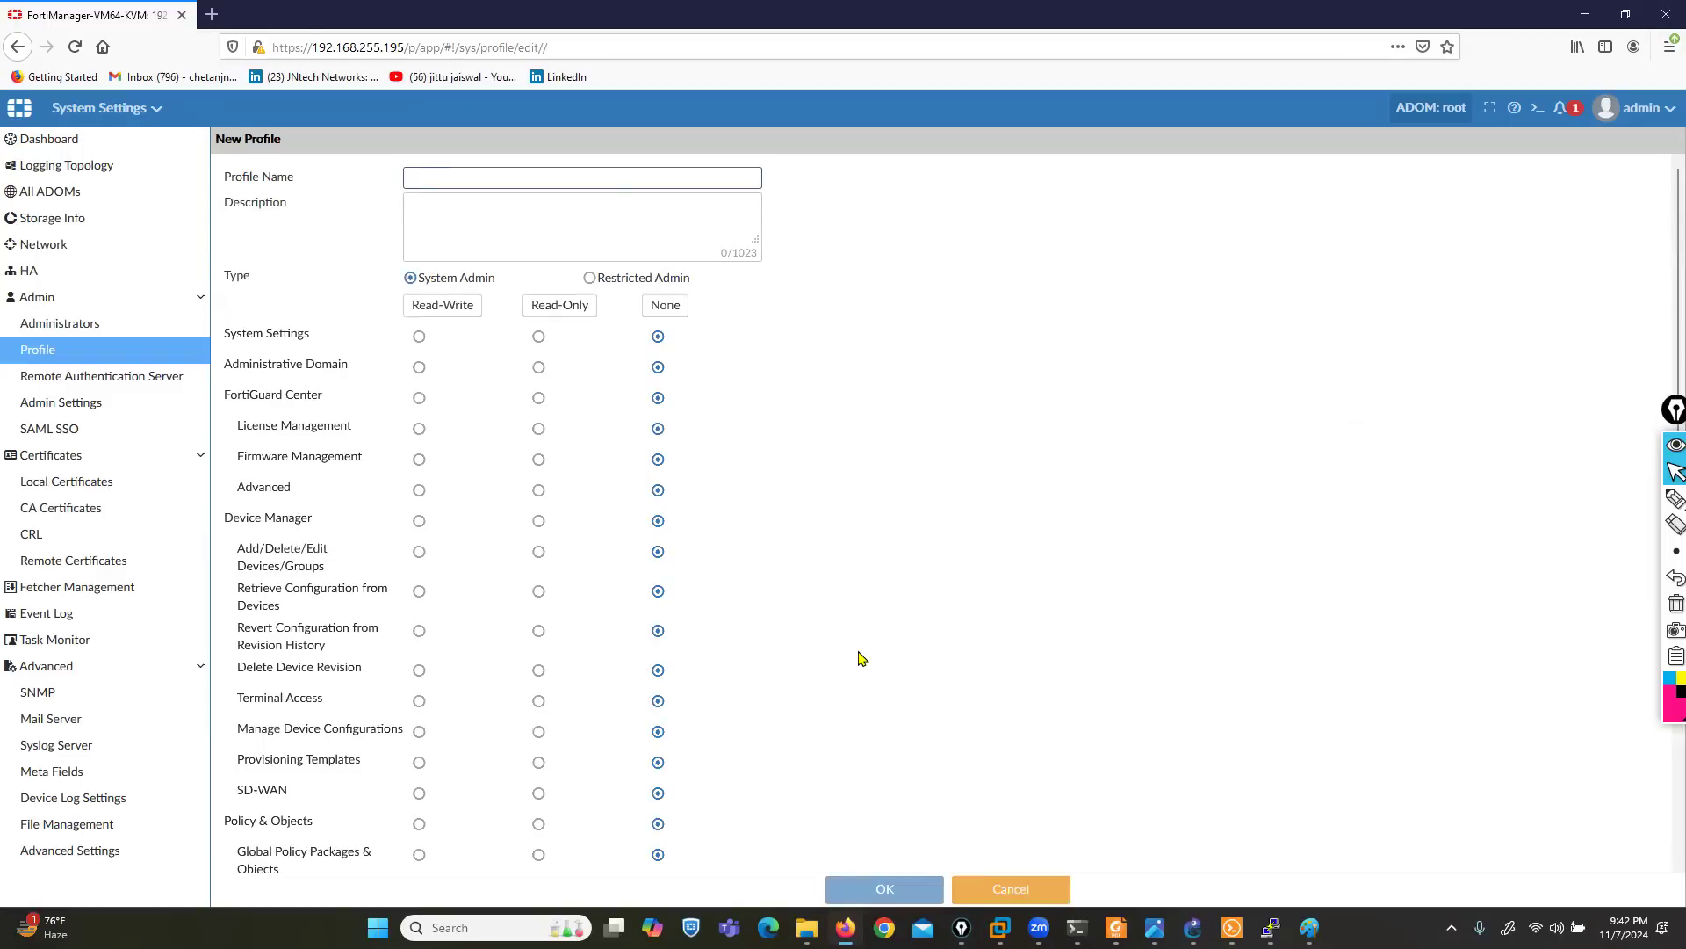
# - Name the new admin profile L3ADMIN
pyautogui.click(545, 178)
pyautogui.write('l')
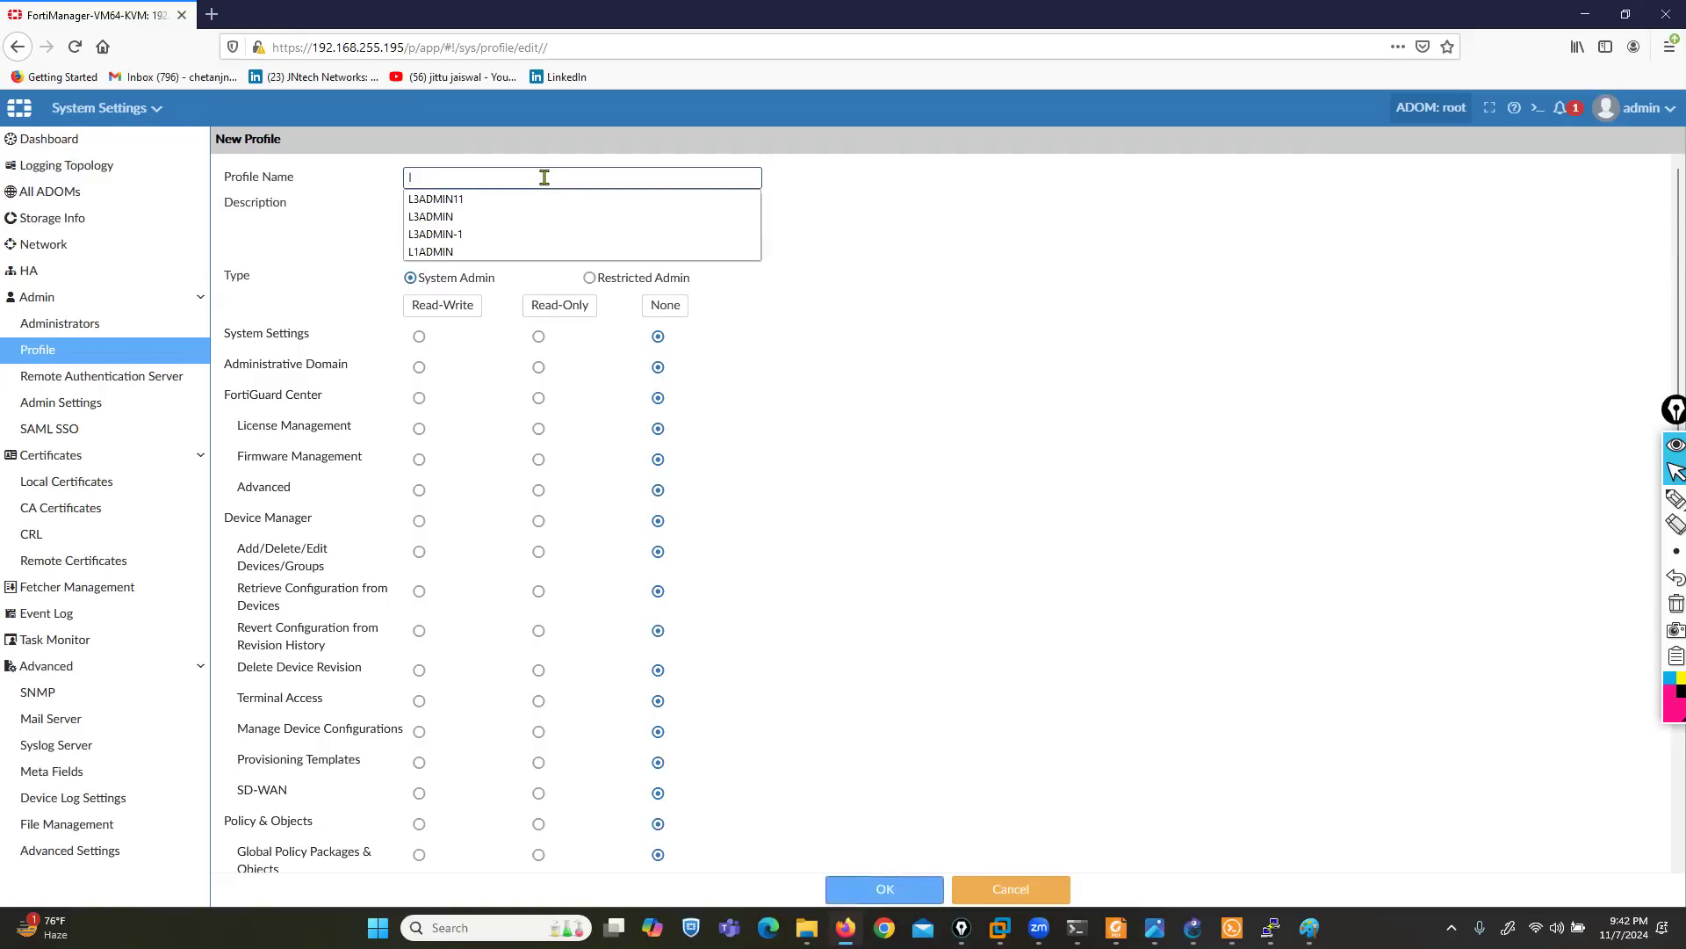
pyautogui.write('3ADMIN11')
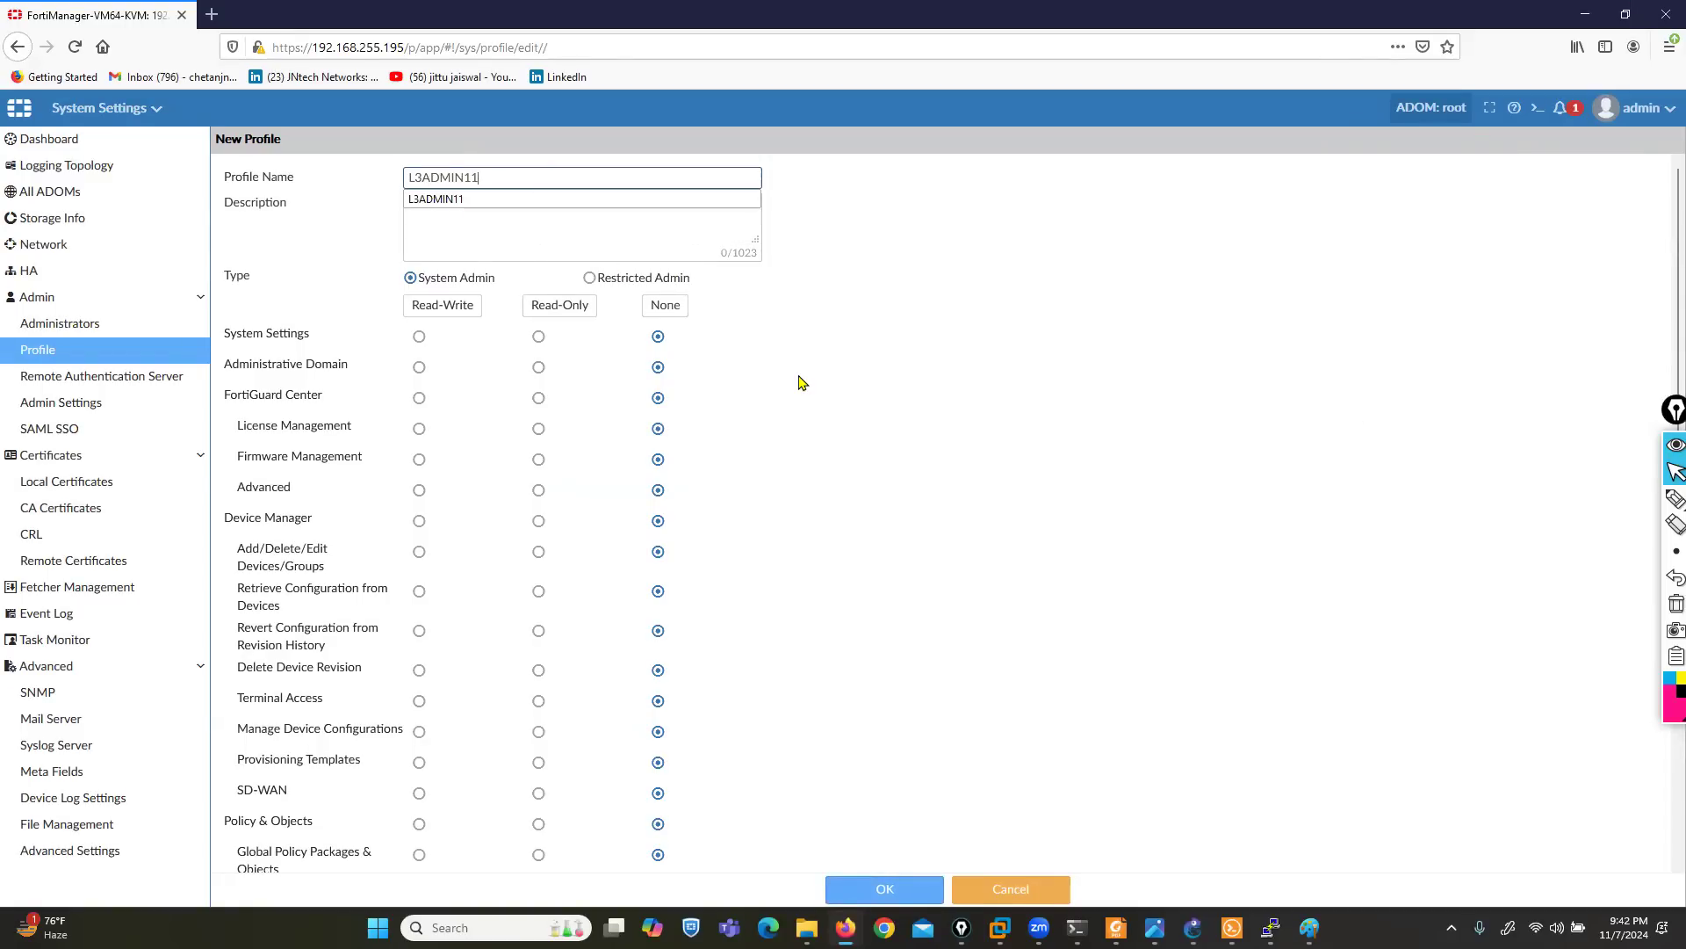
pyautogui.press('BackSpace')
pyautogui.press('BackSpace')
pyautogui.click(965, 494)
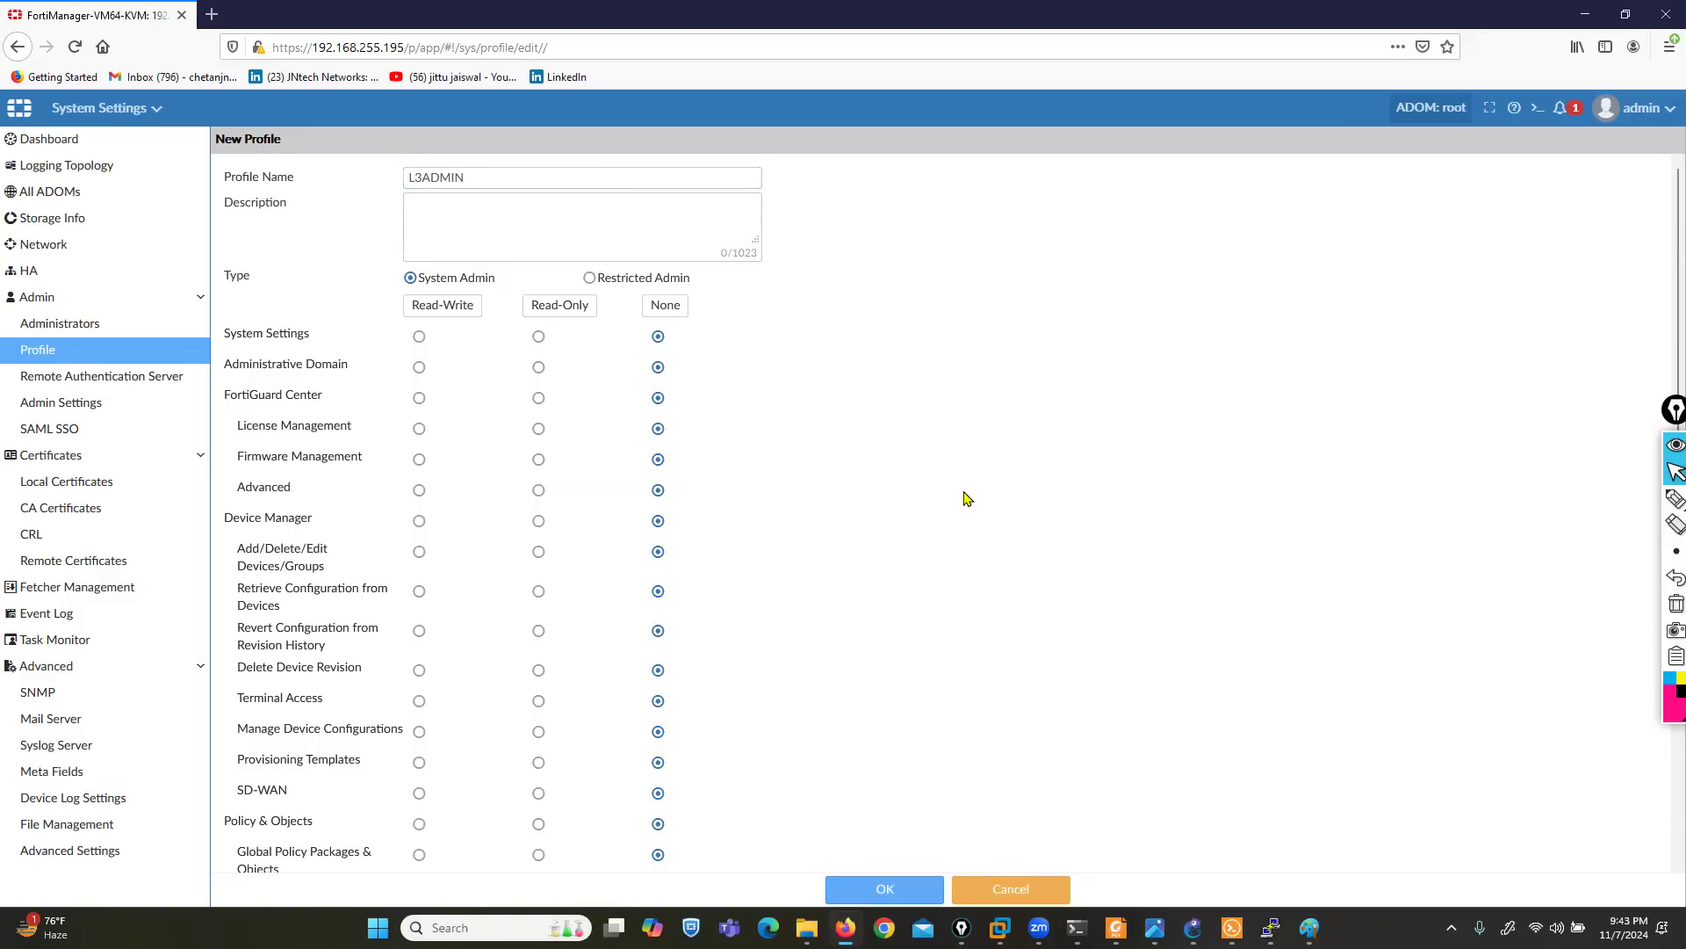
# - Circle the Type label and bracket the System Admin and Restricted Admin options in pink ink, and erase the marks
pyautogui.click(1675, 498)
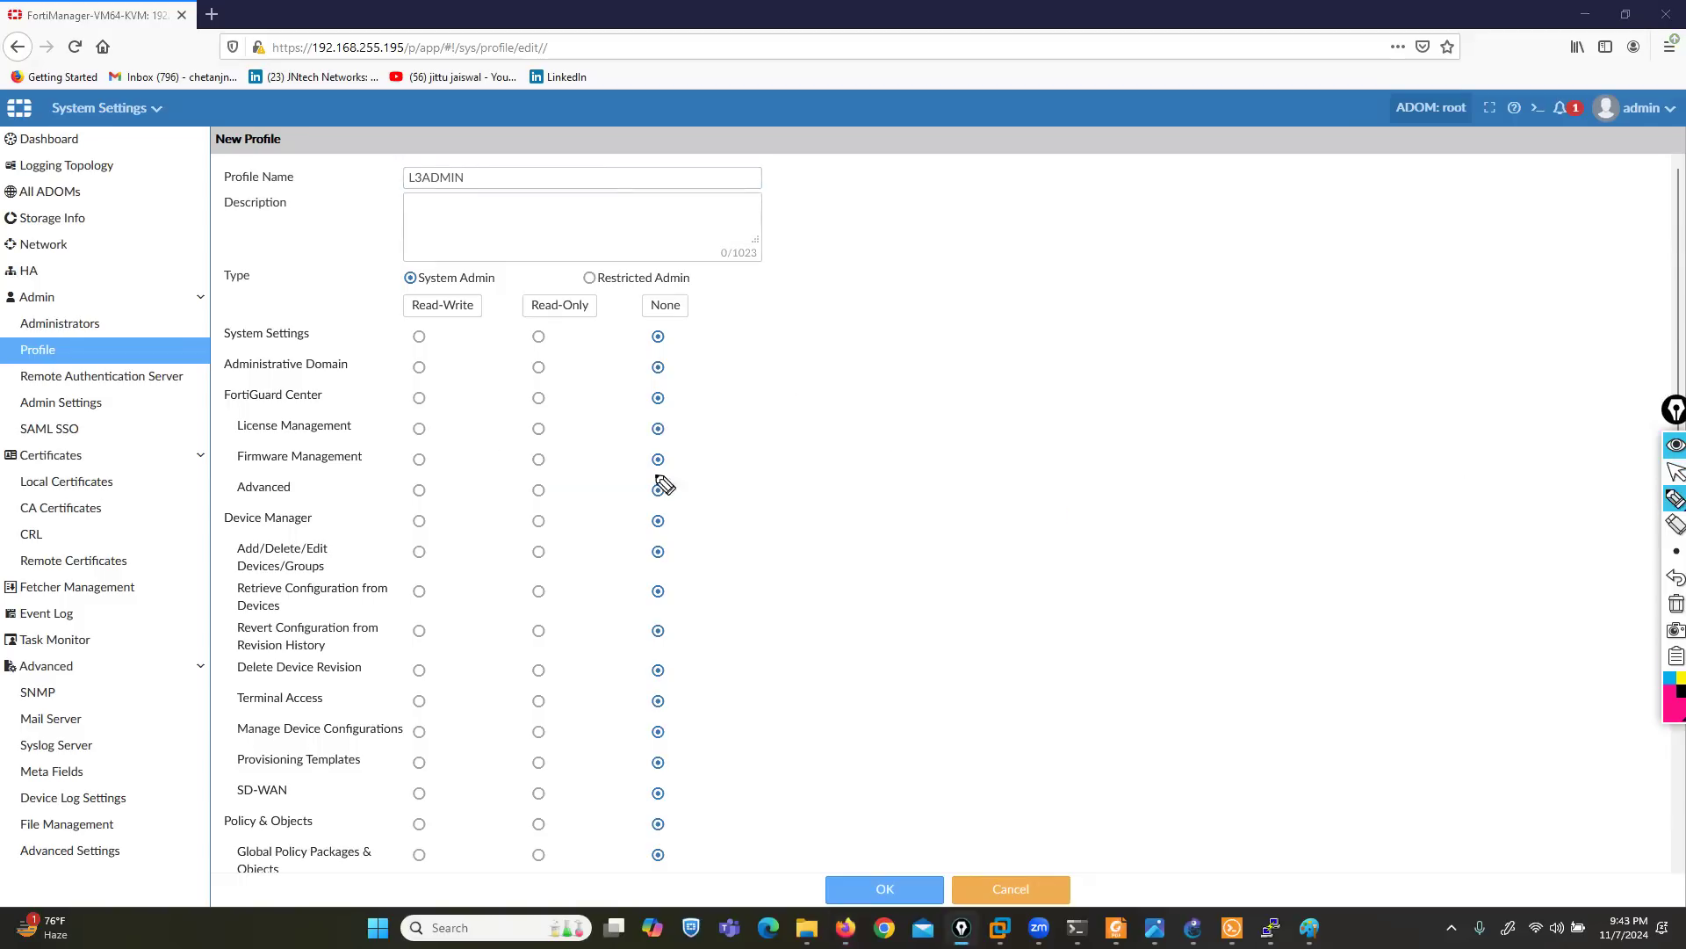
pyautogui.moveTo(249, 258)
pyautogui.mouseDown()
pyautogui.moveTo(206, 275)
pyautogui.moveTo(275, 279)
pyautogui.mouseUp()
pyautogui.moveTo(468, 260)
pyautogui.mouseDown()
pyautogui.moveTo(508, 260)
pyautogui.moveTo(508, 287)
pyautogui.mouseUp()
pyautogui.moveTo(393, 260); pyautogui.dragTo(386, 287)
pyautogui.moveTo(585, 263); pyautogui.dragTo(574, 289)
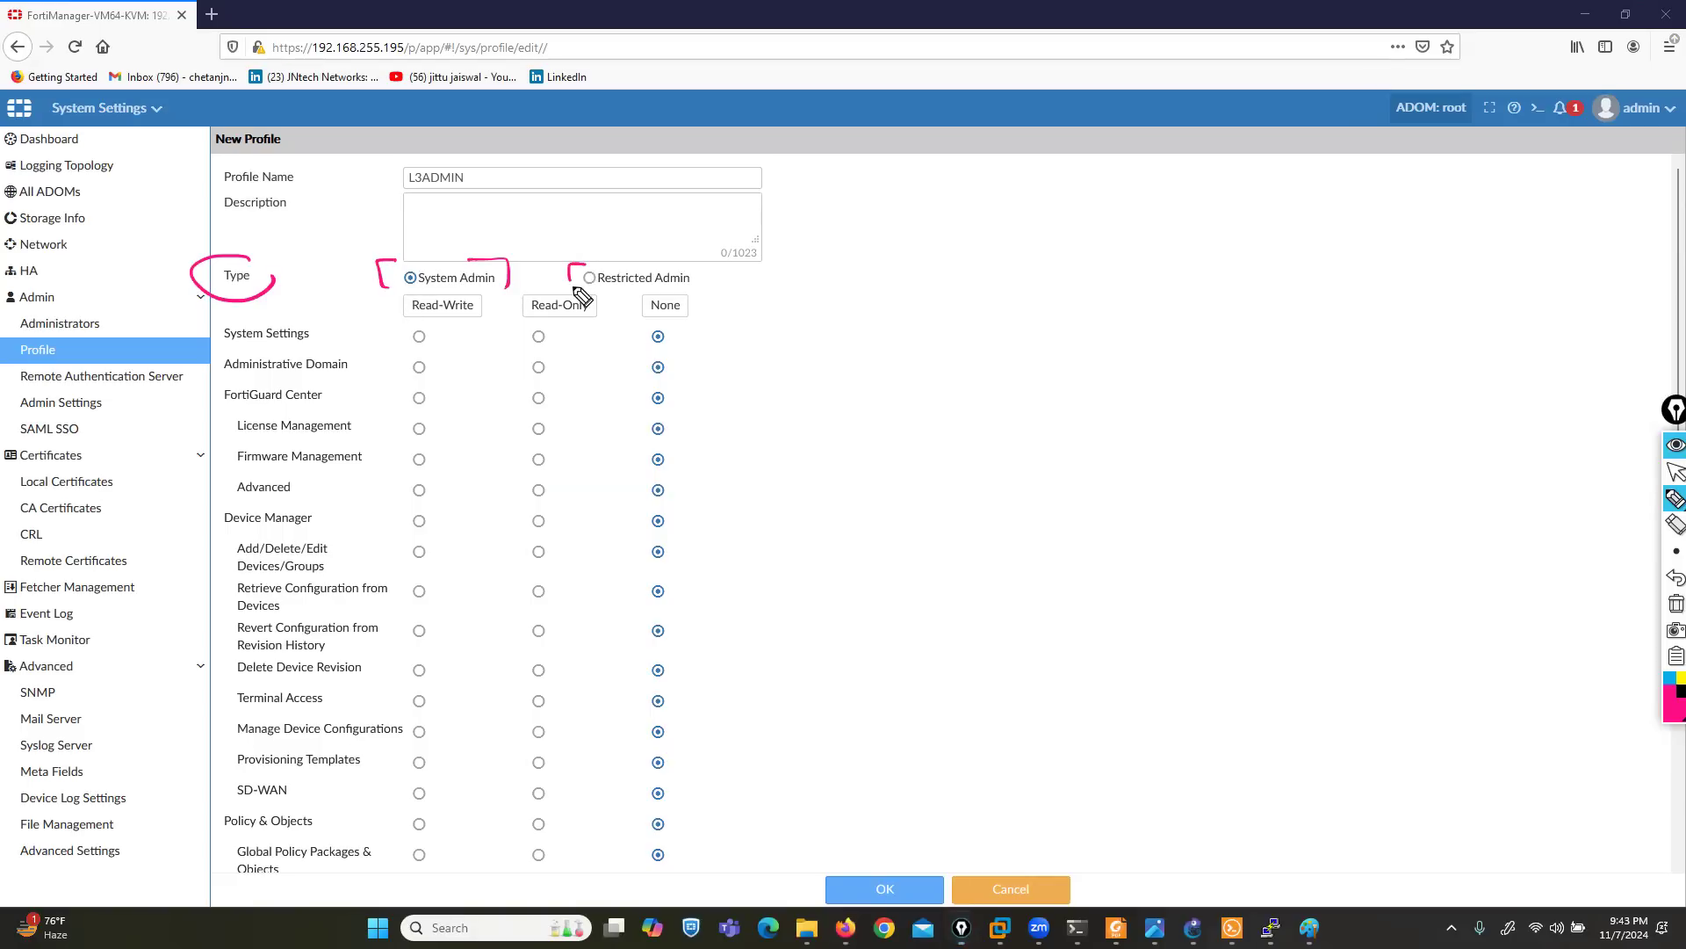
pyautogui.moveTo(693, 263); pyautogui.dragTo(700, 290)
pyautogui.click(1667, 604)
pyautogui.click(1675, 471)
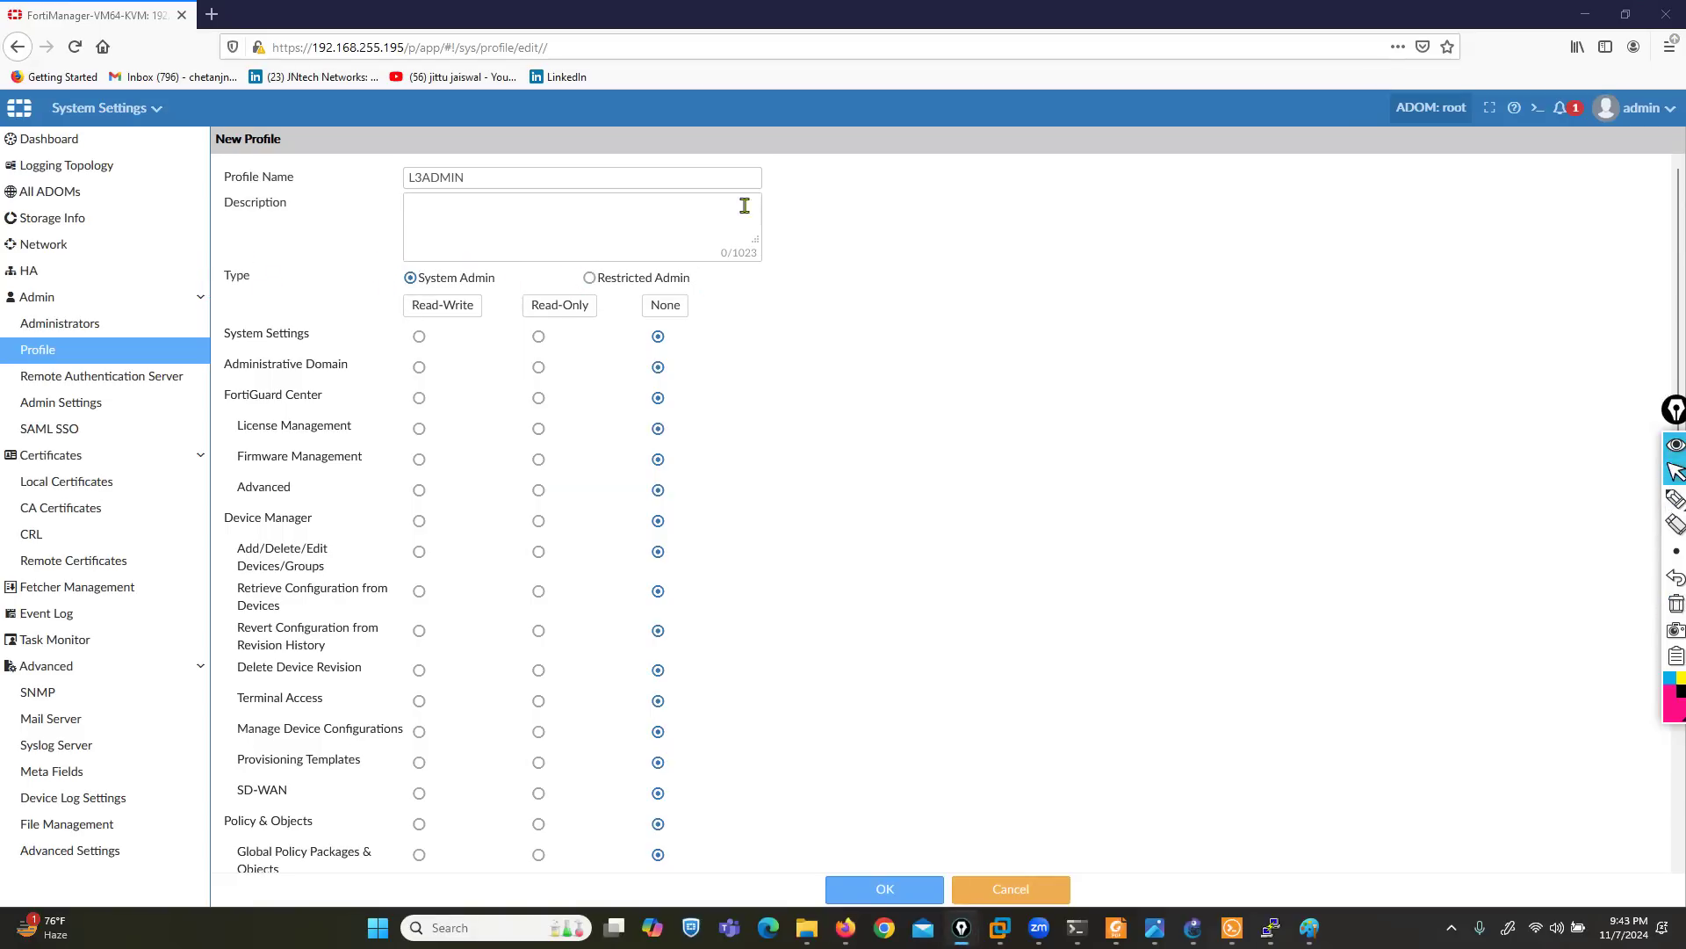
# - Set the profile type to Restricted Admin, box its Permission options in pink ink and erase the box
pyautogui.click(590, 278)
pyautogui.click(1675, 498)
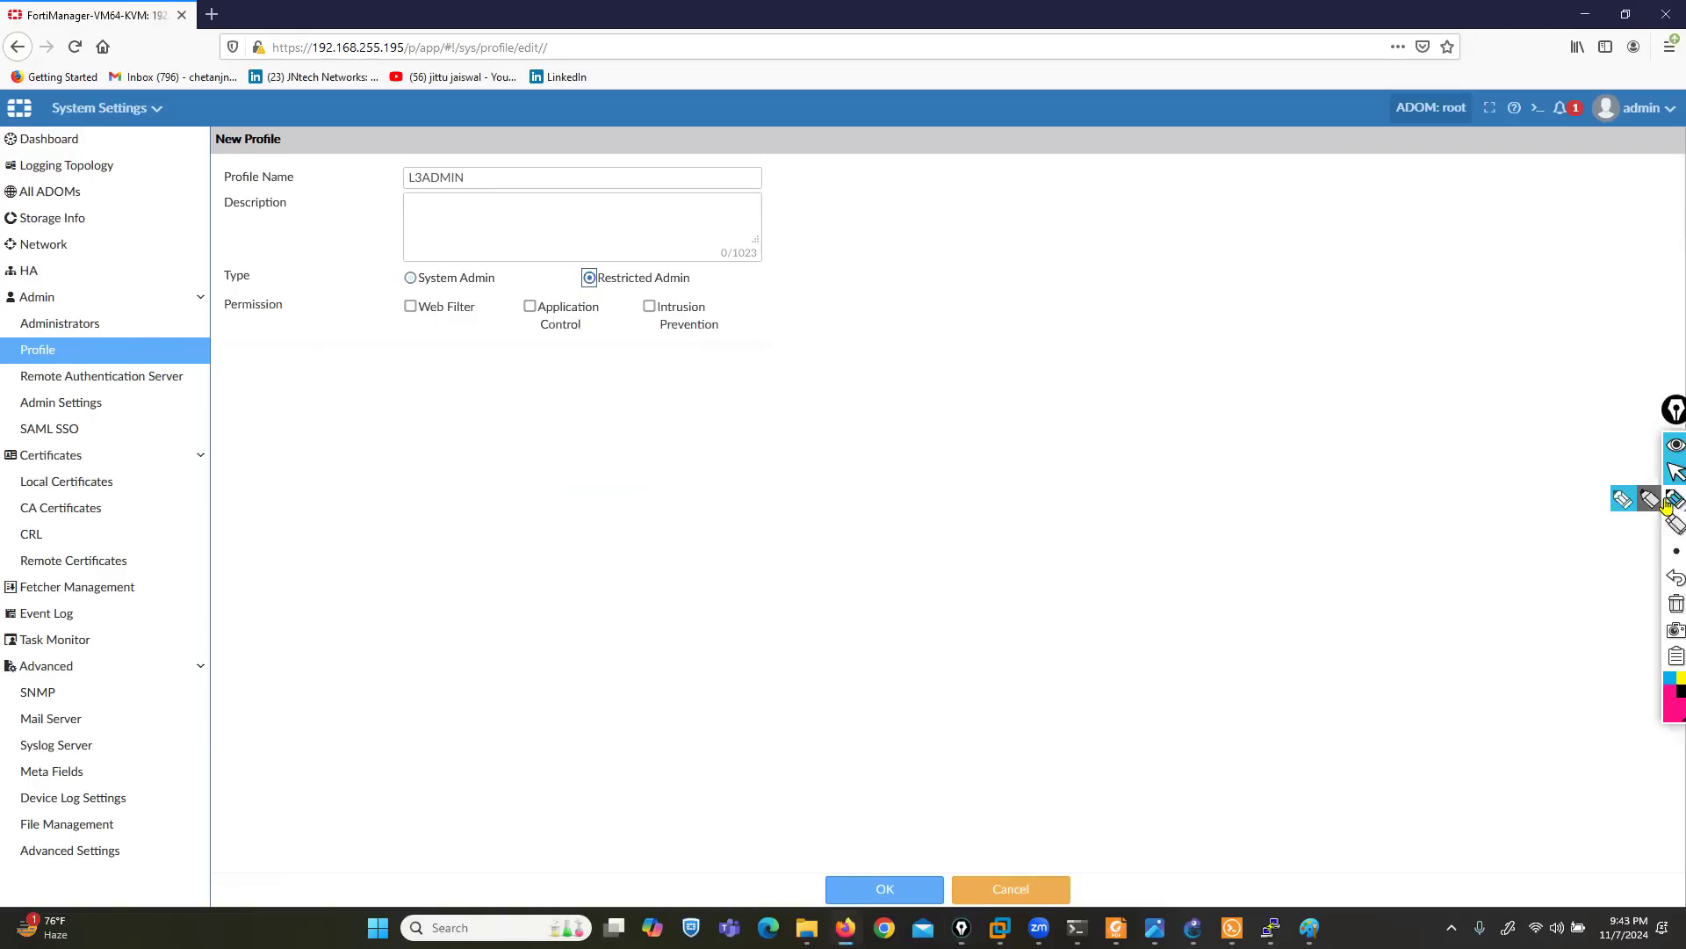
pyautogui.moveTo(717, 297)
pyautogui.mouseDown()
pyautogui.moveTo(211, 290)
pyautogui.moveTo(211, 331)
pyautogui.moveTo(369, 366)
pyautogui.moveTo(686, 367)
pyautogui.moveTo(752, 316)
pyautogui.moveTo(727, 299)
pyautogui.mouseUp()
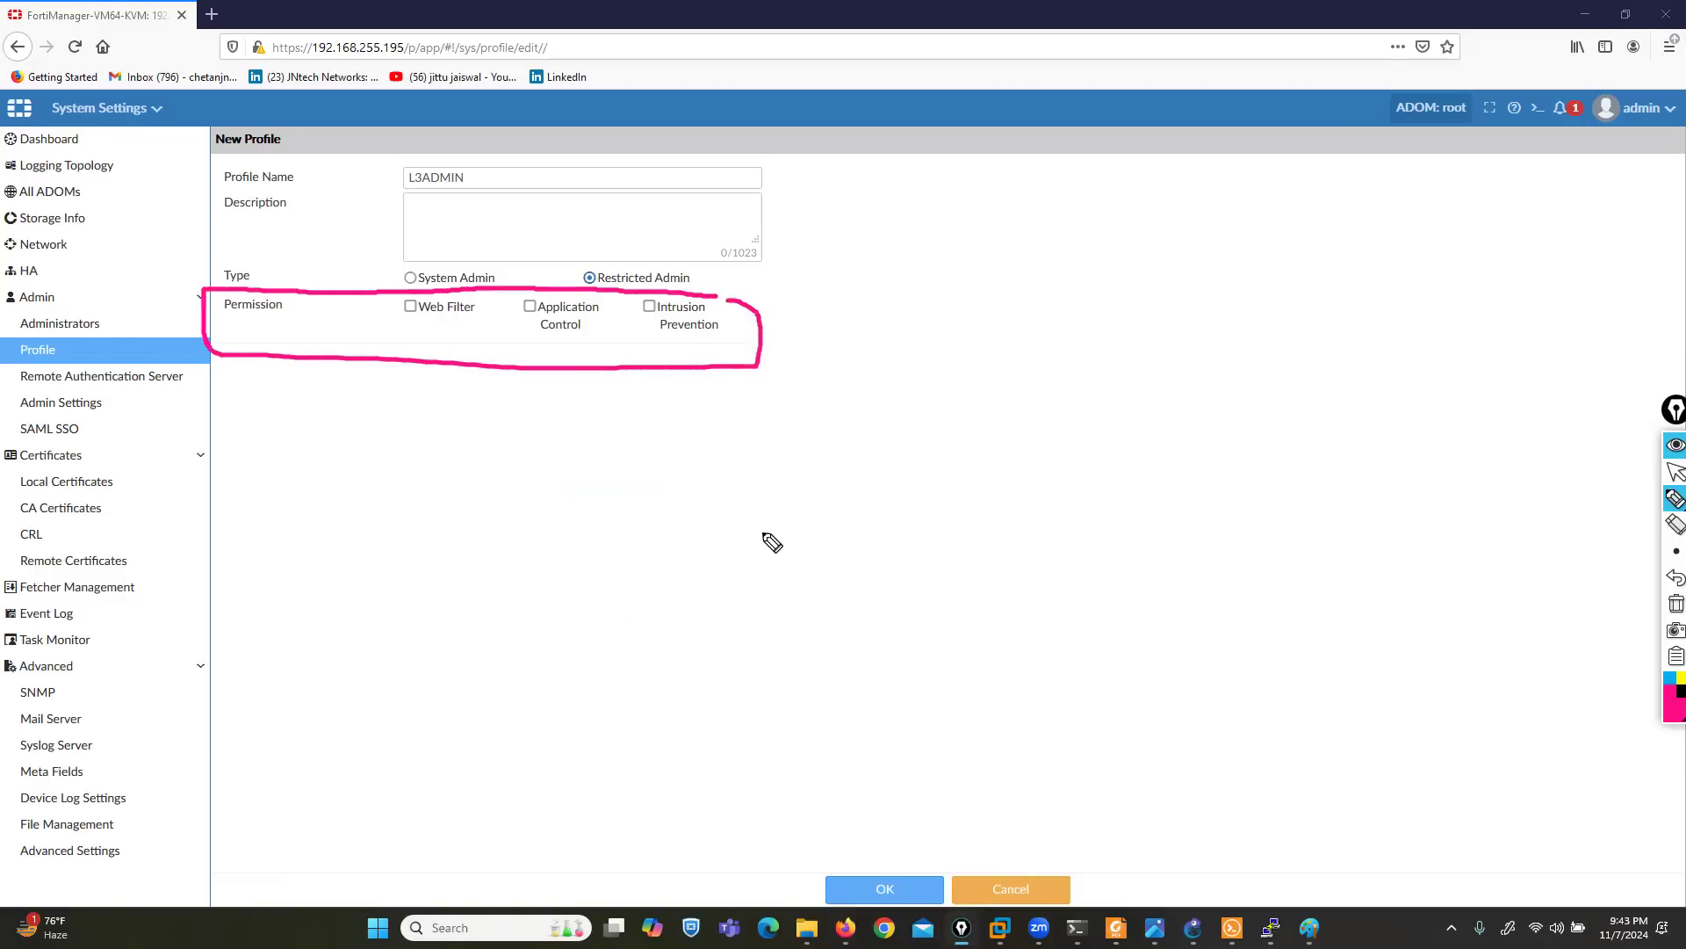
pyautogui.click(1676, 604)
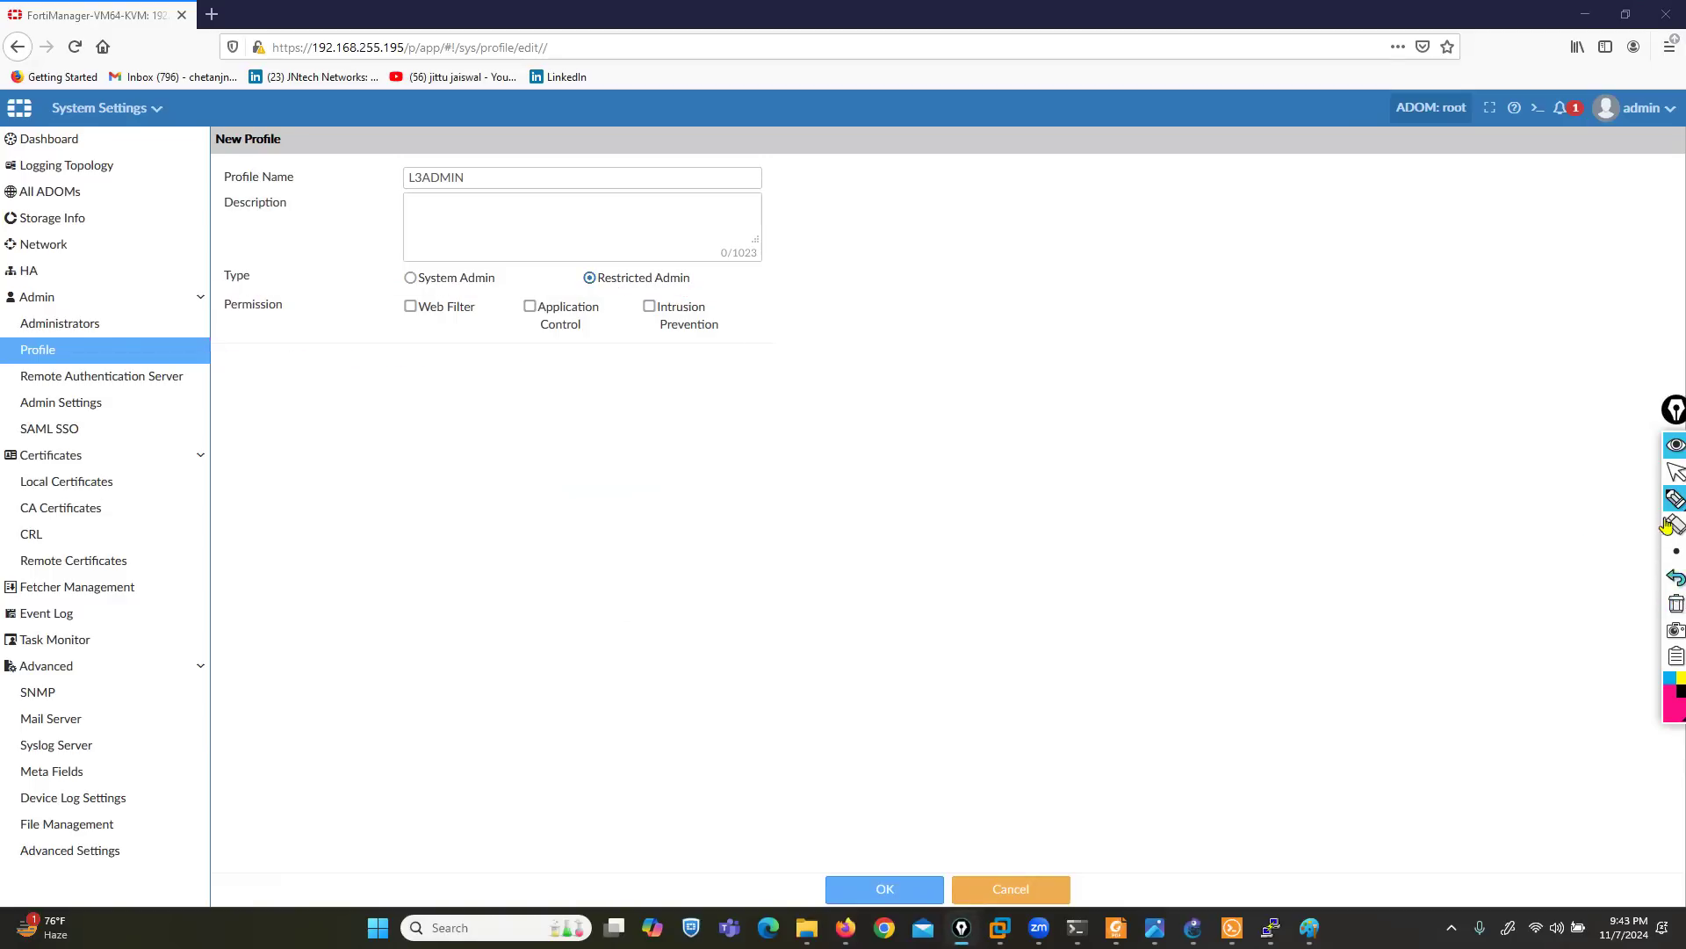
pyautogui.click(1674, 474)
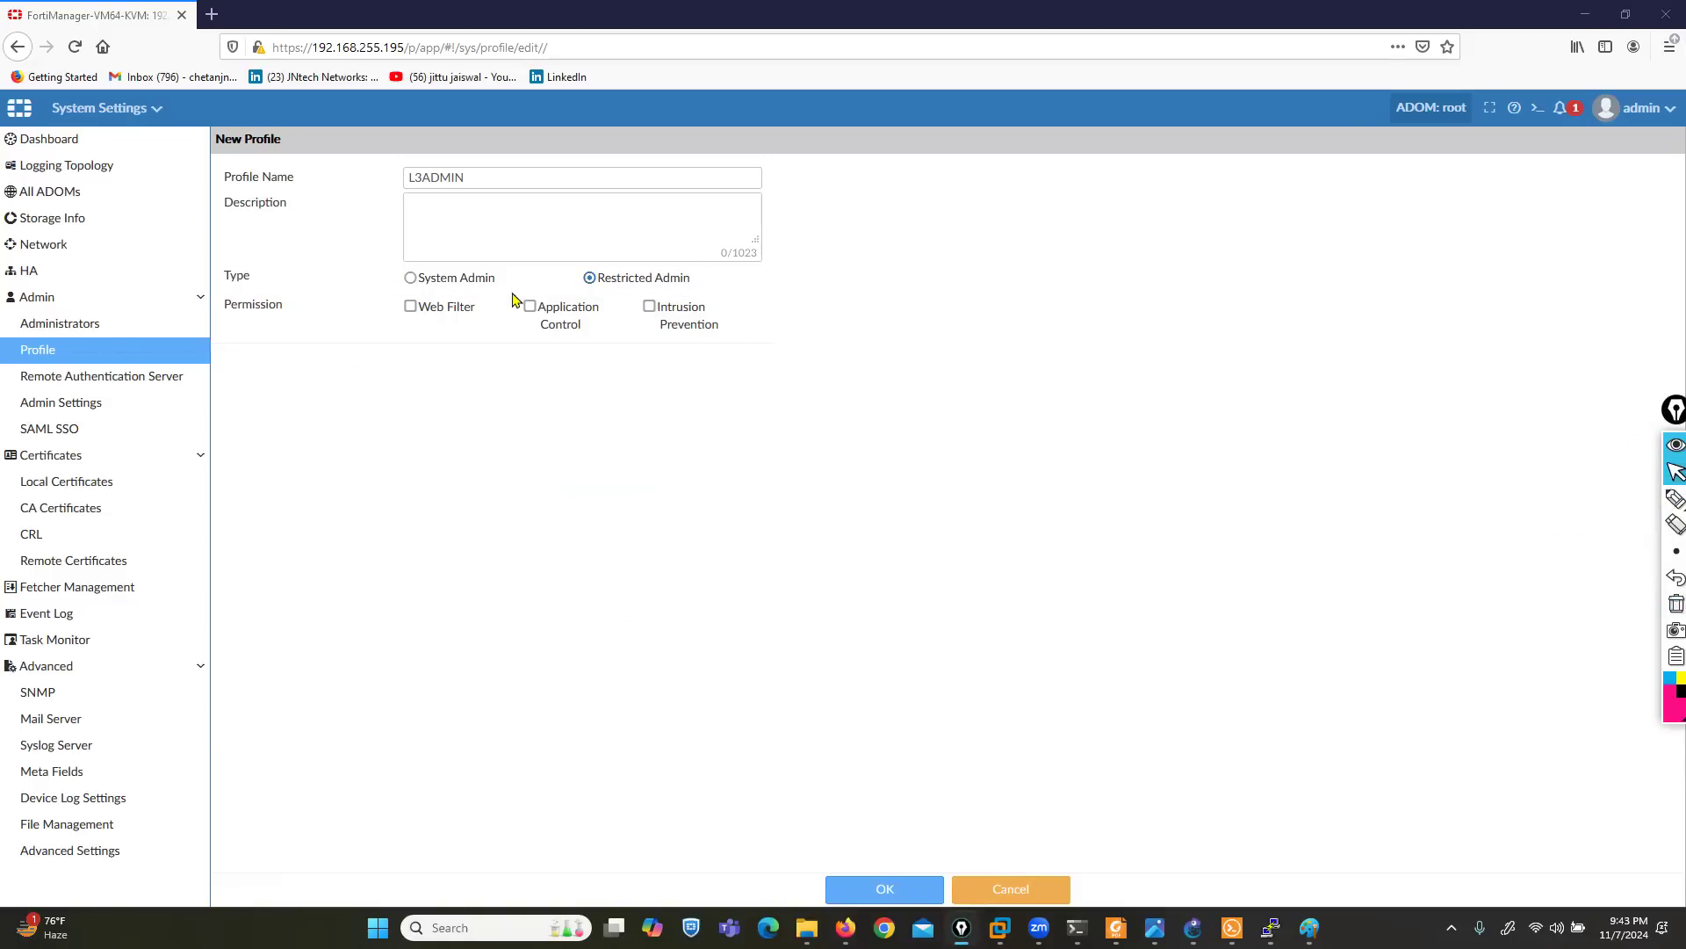
# - Return the type to System Admin, mark the permission list and the Read-Write, Read-Only and None columns in ink, and erase the marks
pyautogui.click(410, 279)
pyautogui.click(1675, 498)
pyautogui.moveTo(384, 340)
pyautogui.mouseDown()
pyautogui.moveTo(410, 905)
pyautogui.moveTo(230, 894)
pyautogui.moveTo(195, 346)
pyautogui.moveTo(321, 312)
pyautogui.moveTo(379, 383)
pyautogui.mouseUp()
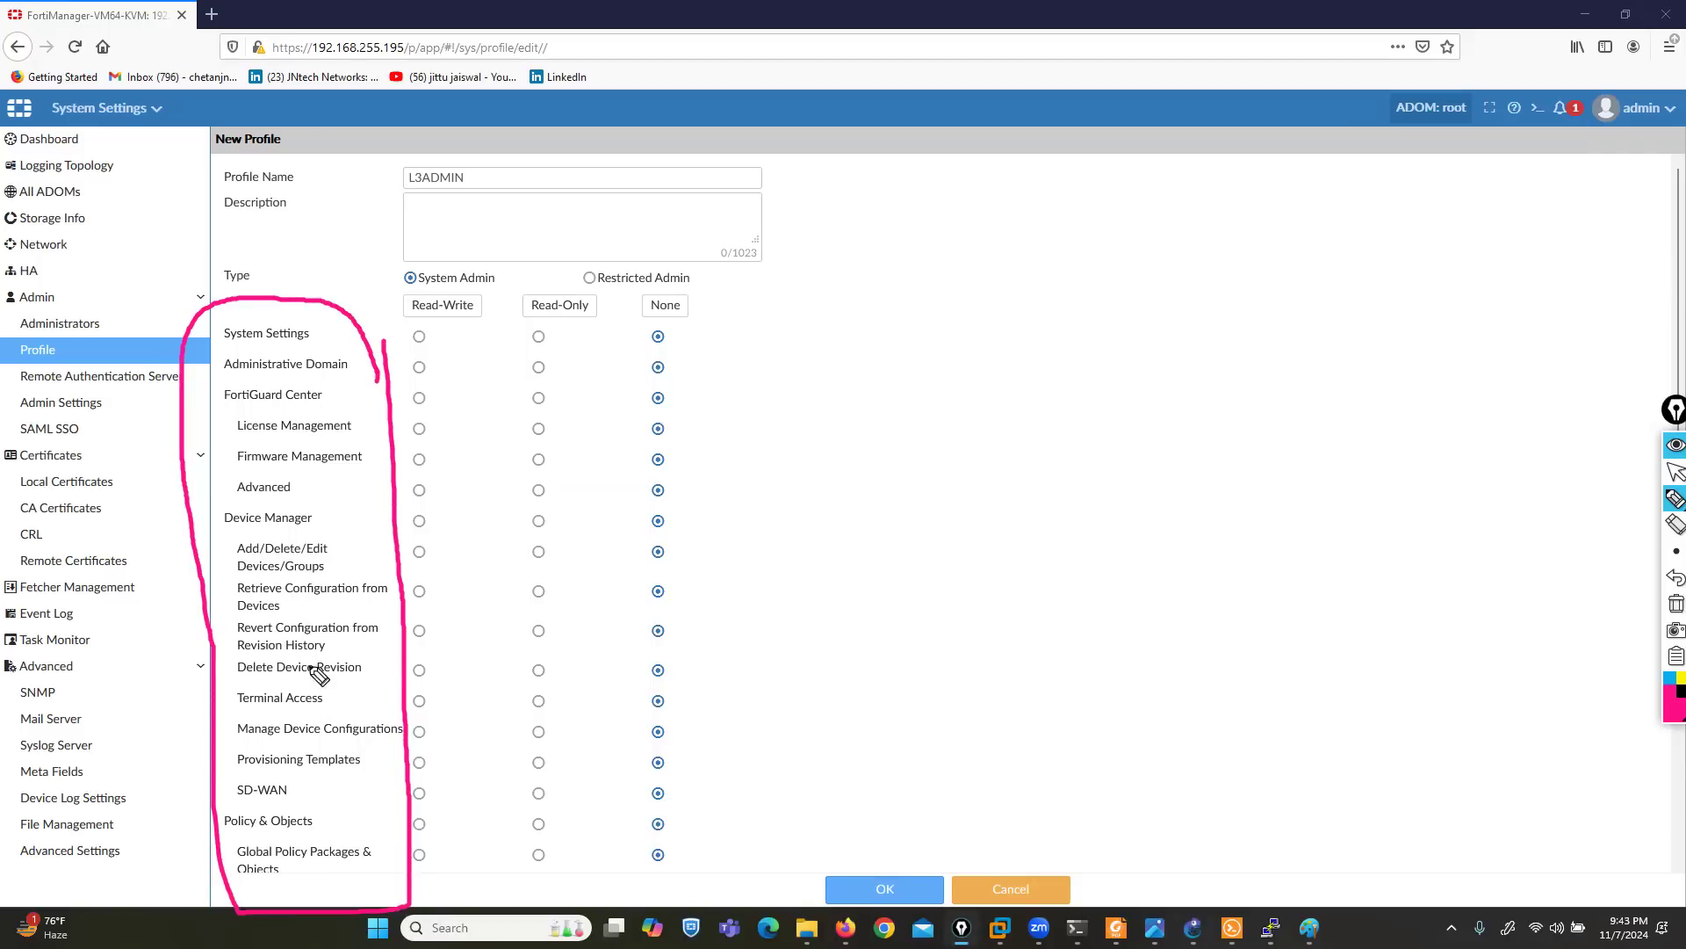
pyautogui.moveTo(439, 320); pyautogui.dragTo(734, 325)
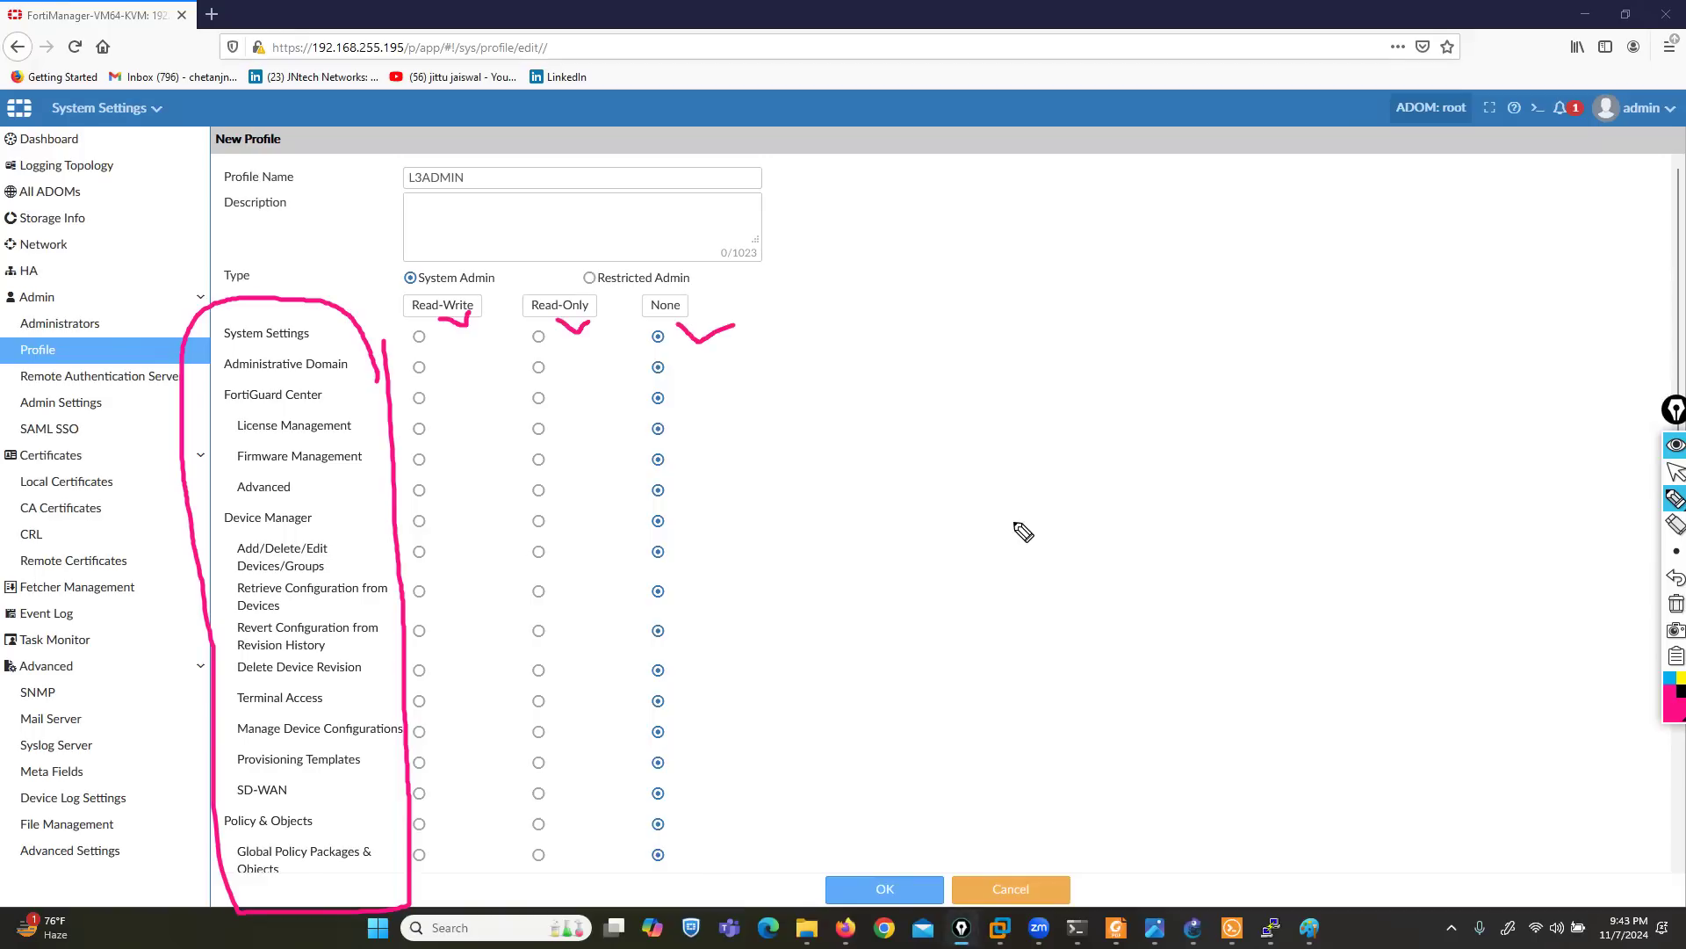
pyautogui.click(1675, 604)
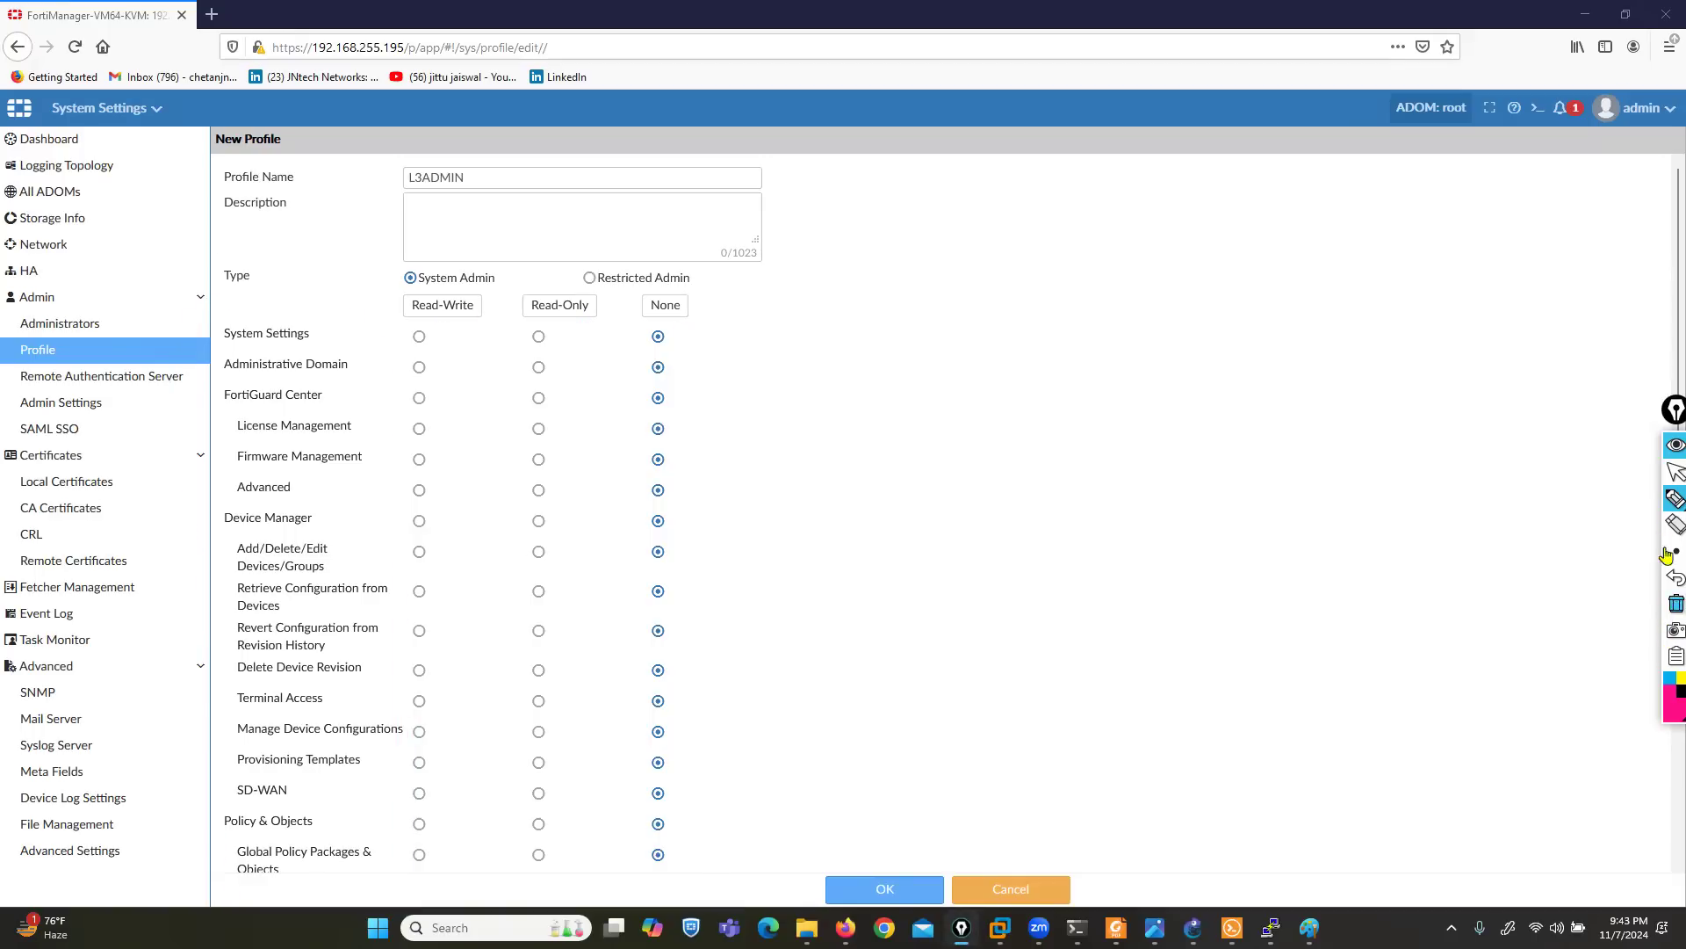
pyautogui.click(1669, 475)
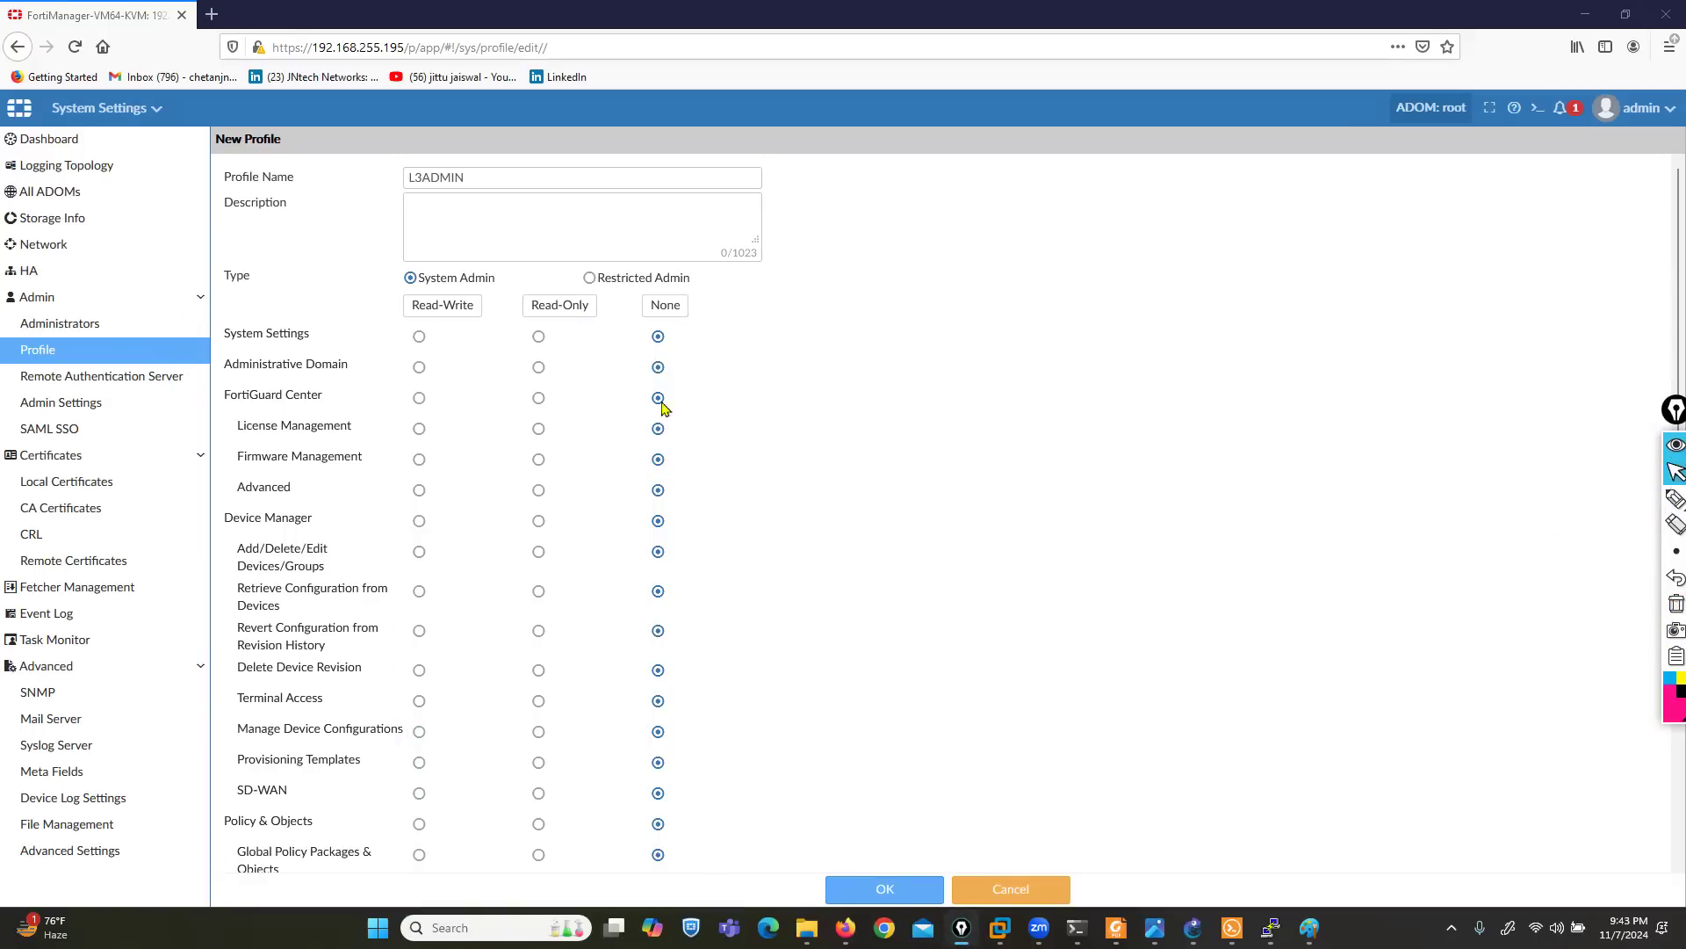
# - Grant Read-Write access for all permissions, save the profile and select L3ADMIN in the profile list
pyautogui.click(443, 309)
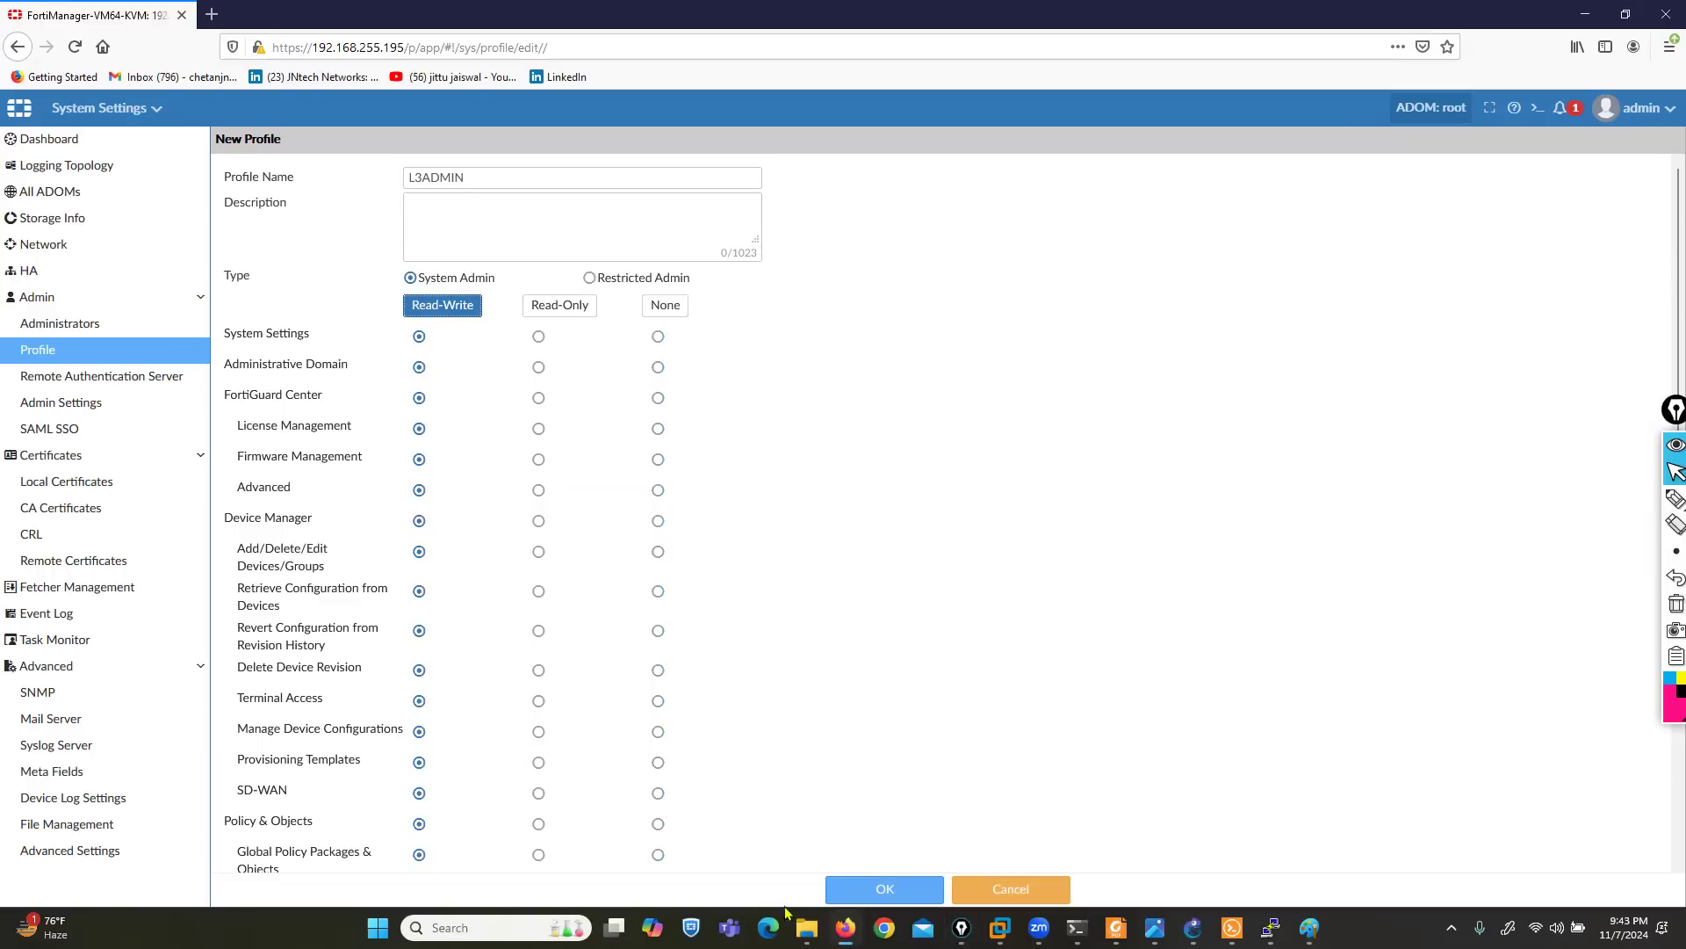
pyautogui.click(867, 900)
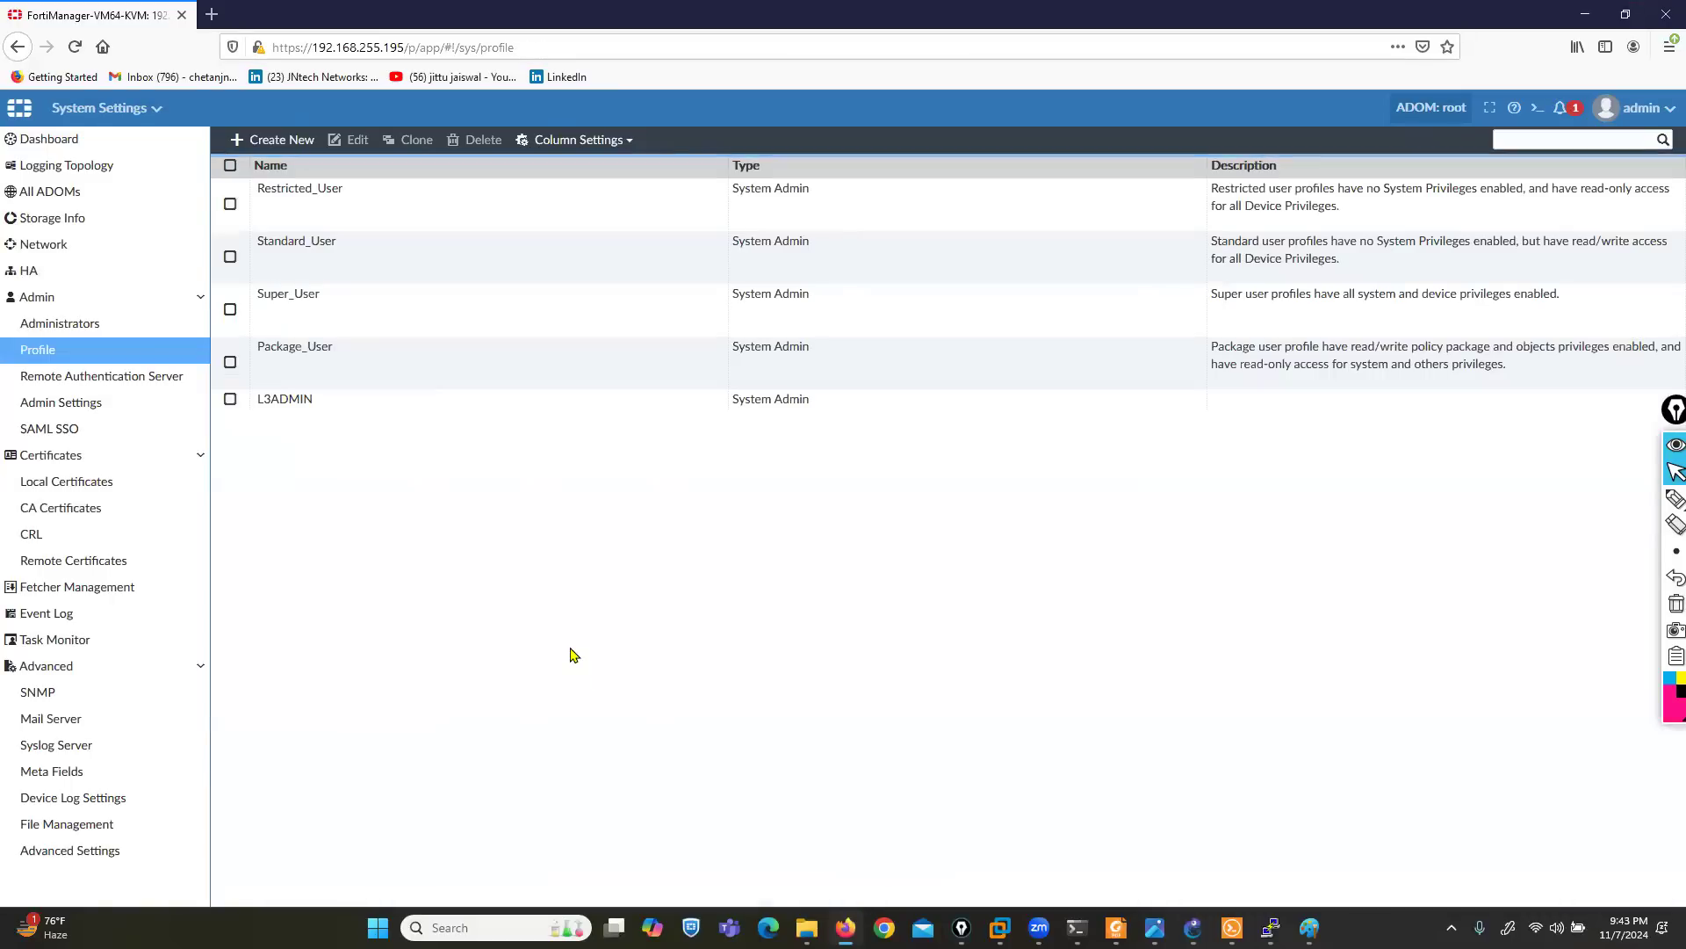
pyautogui.click(334, 402)
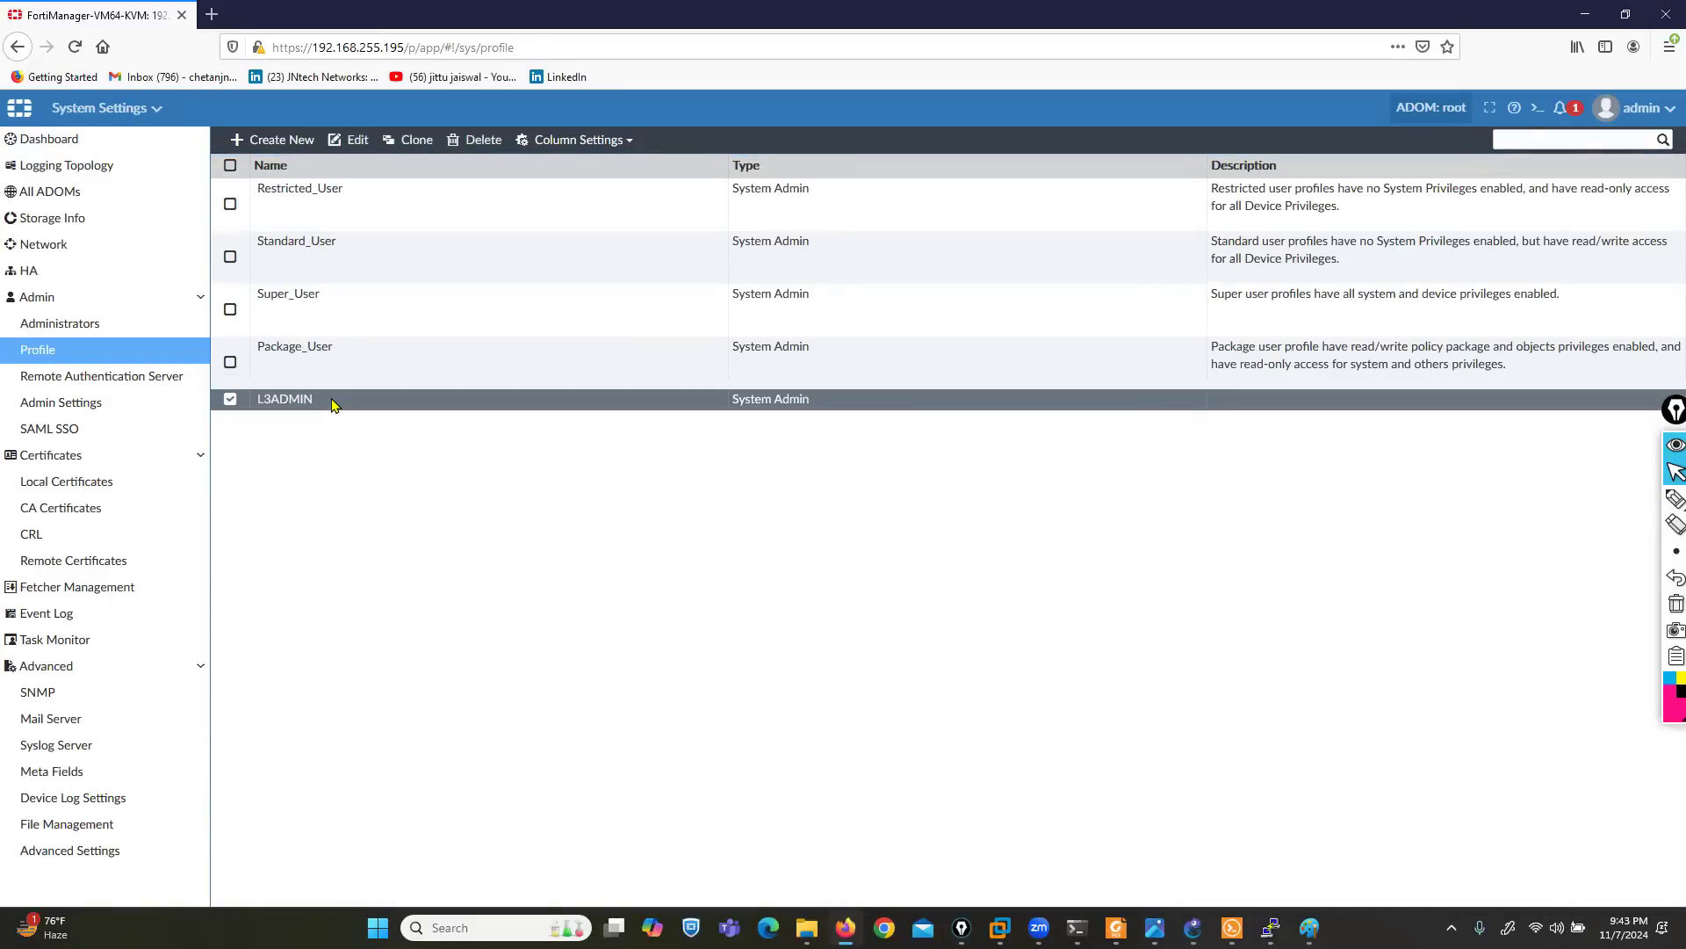
# - Start a new administrator account with the user name admin1
pyautogui.click(39, 323)
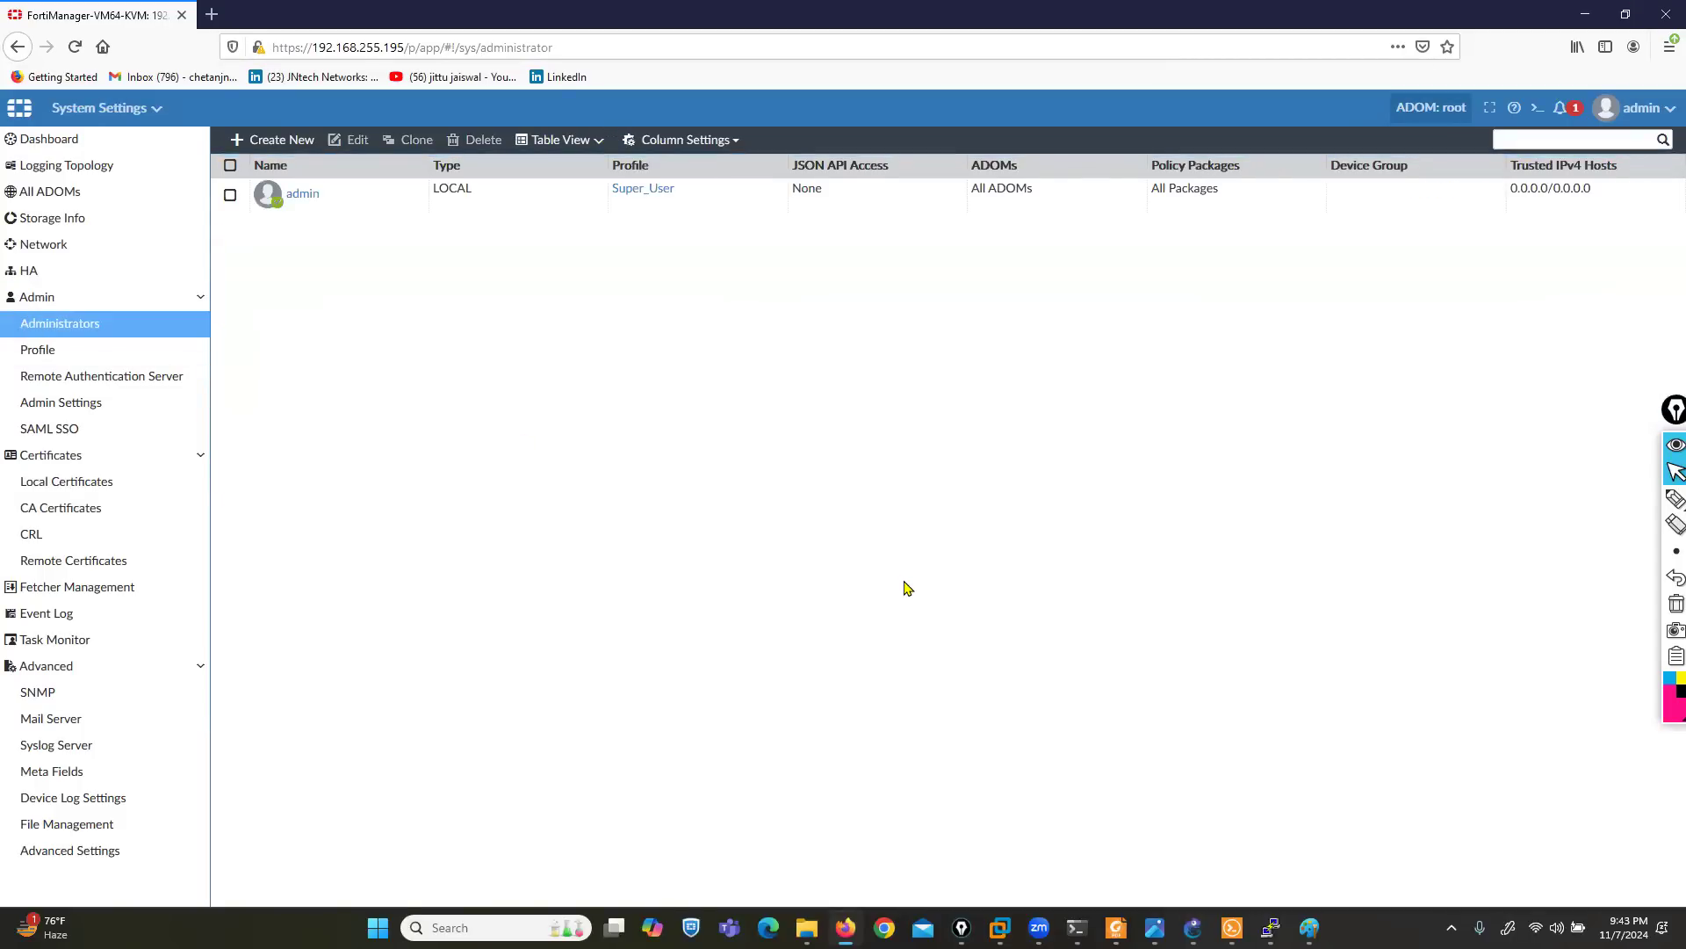
pyautogui.click(273, 148)
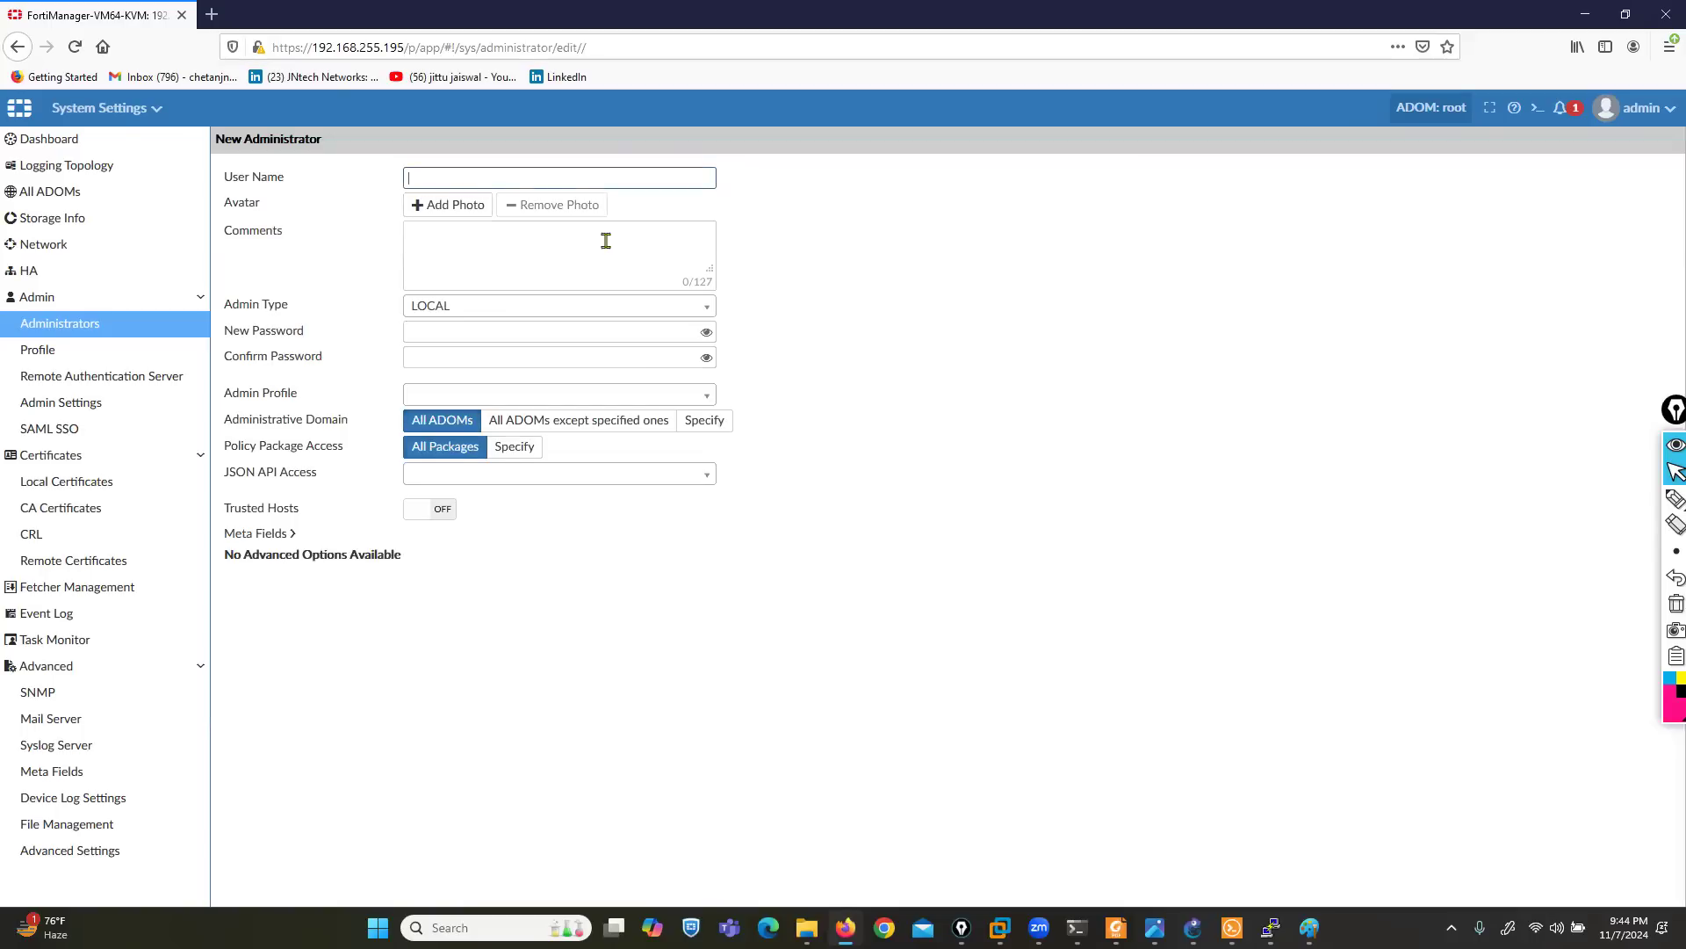
pyautogui.write('admin1')
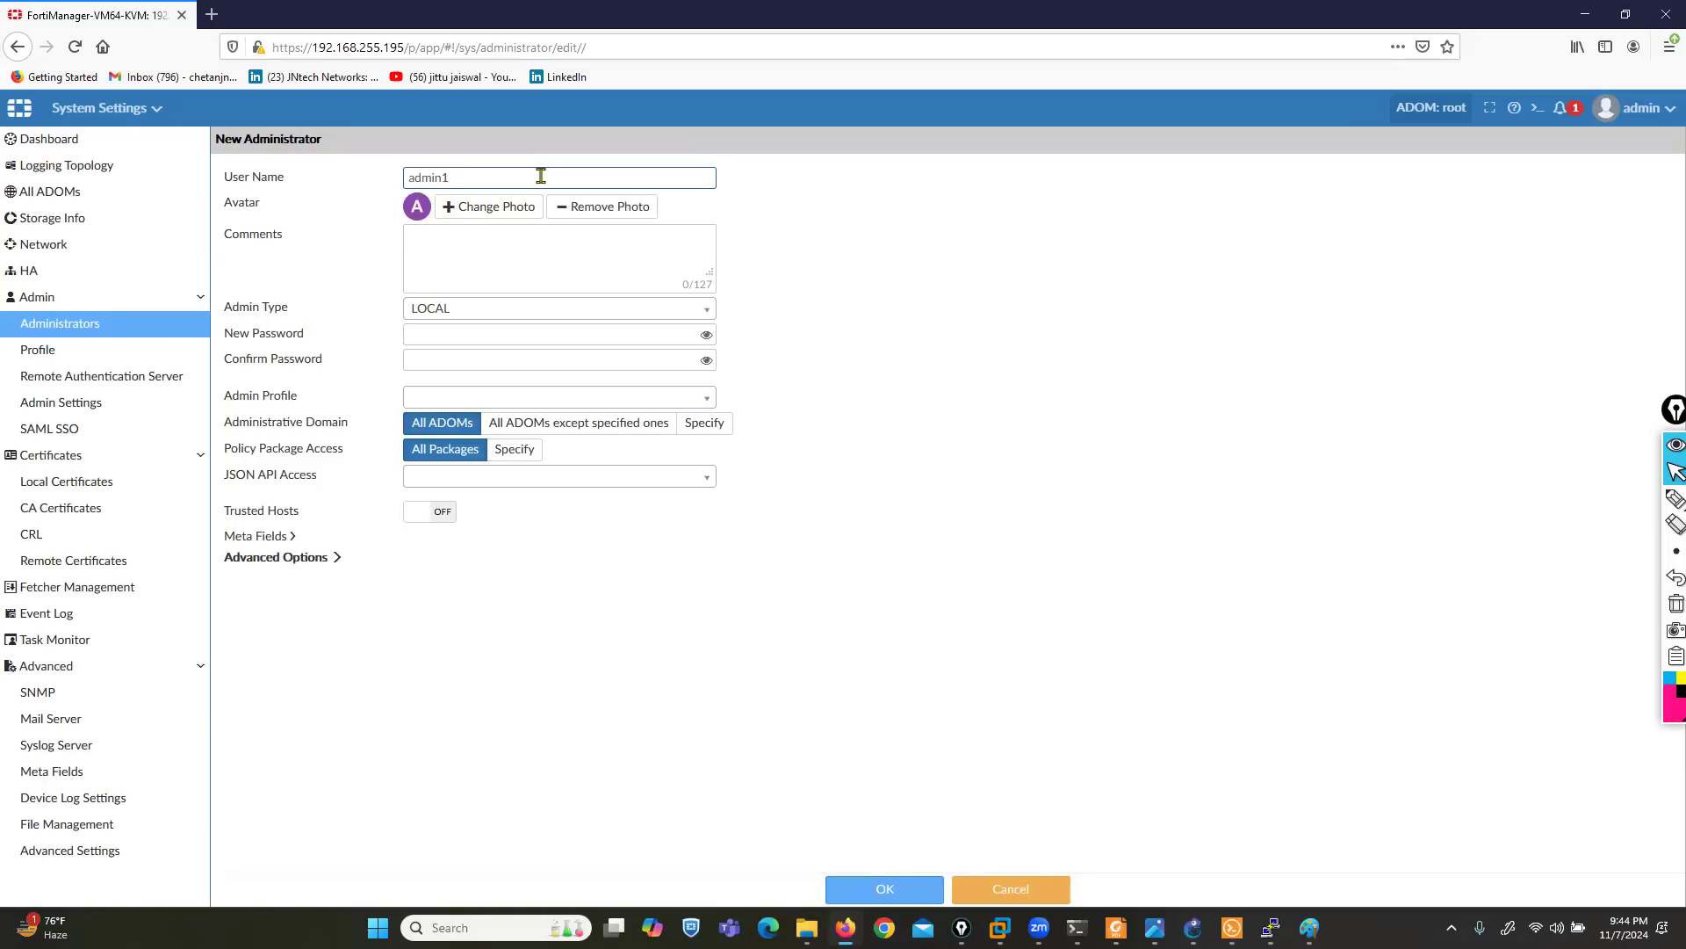
# - Choose LOCAL as the admin type, and enter and confirm the account password
pyautogui.moveTo(230, 314); pyautogui.dragTo(336, 320)
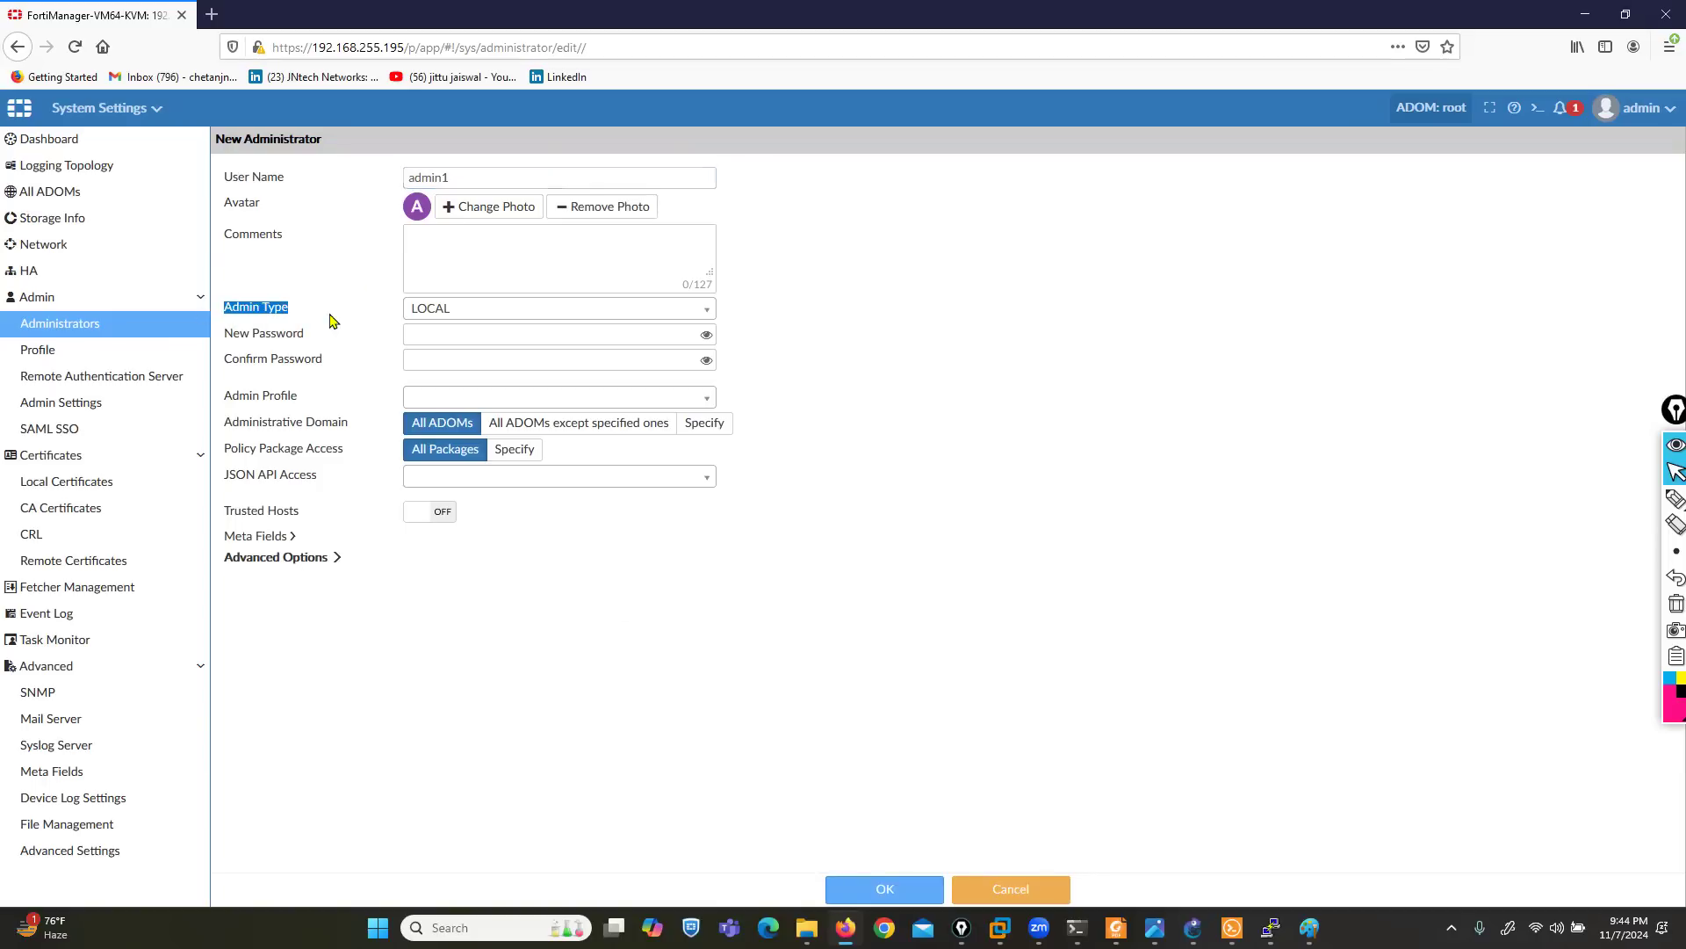
pyautogui.click(482, 311)
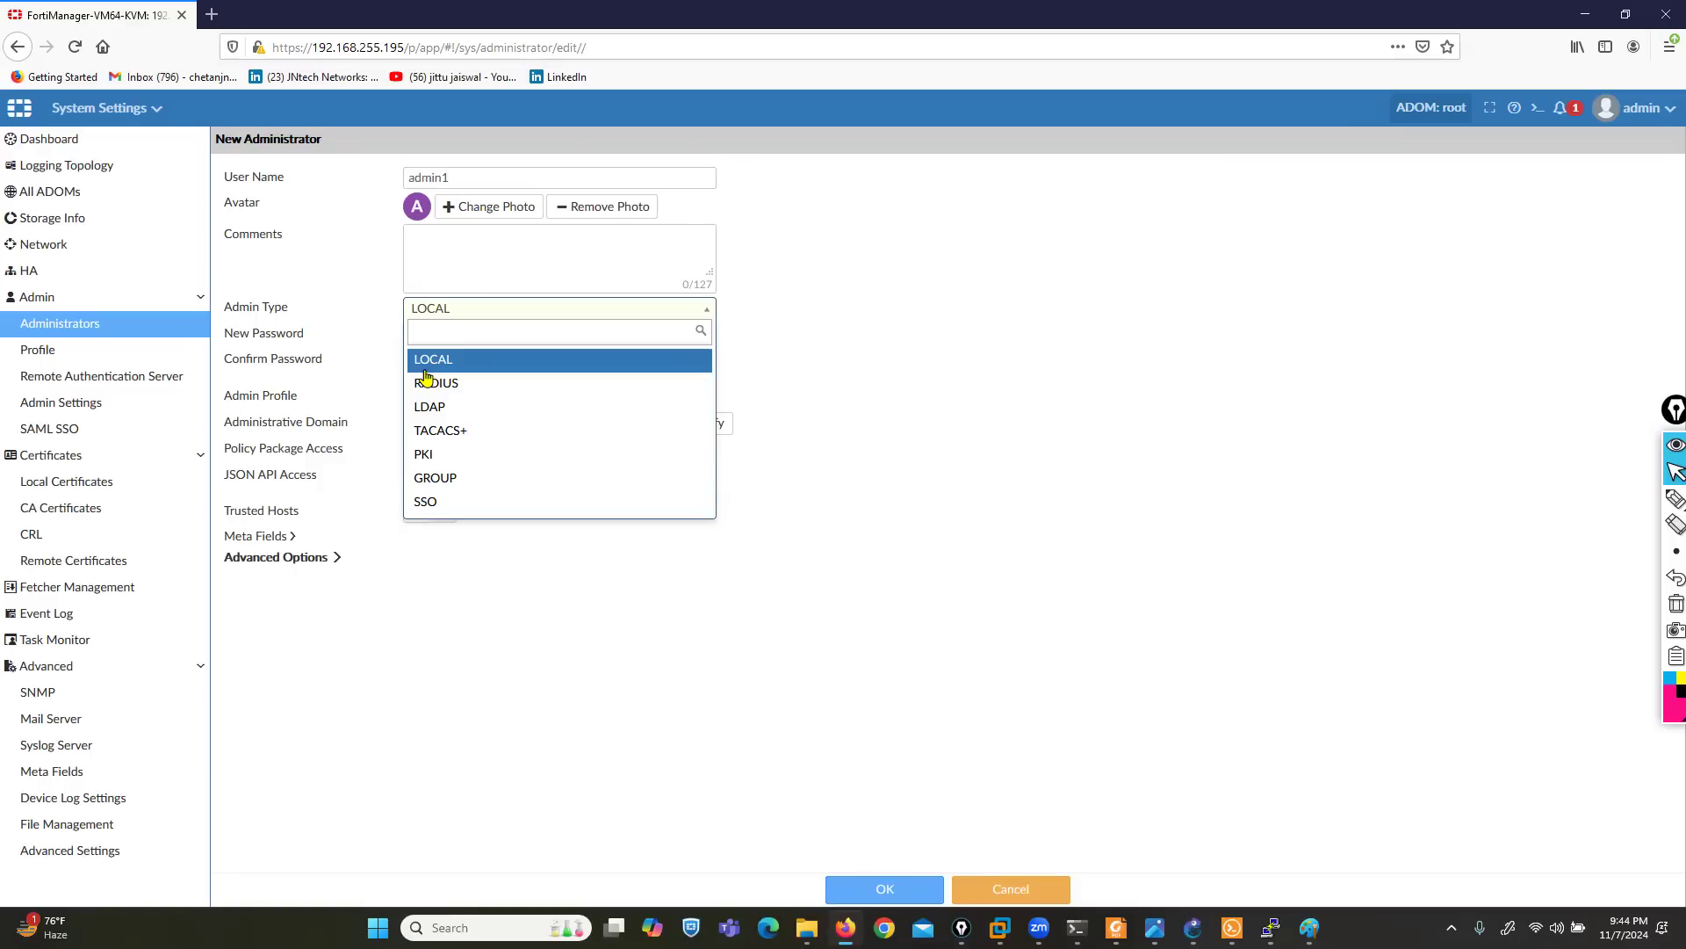
pyautogui.click(449, 361)
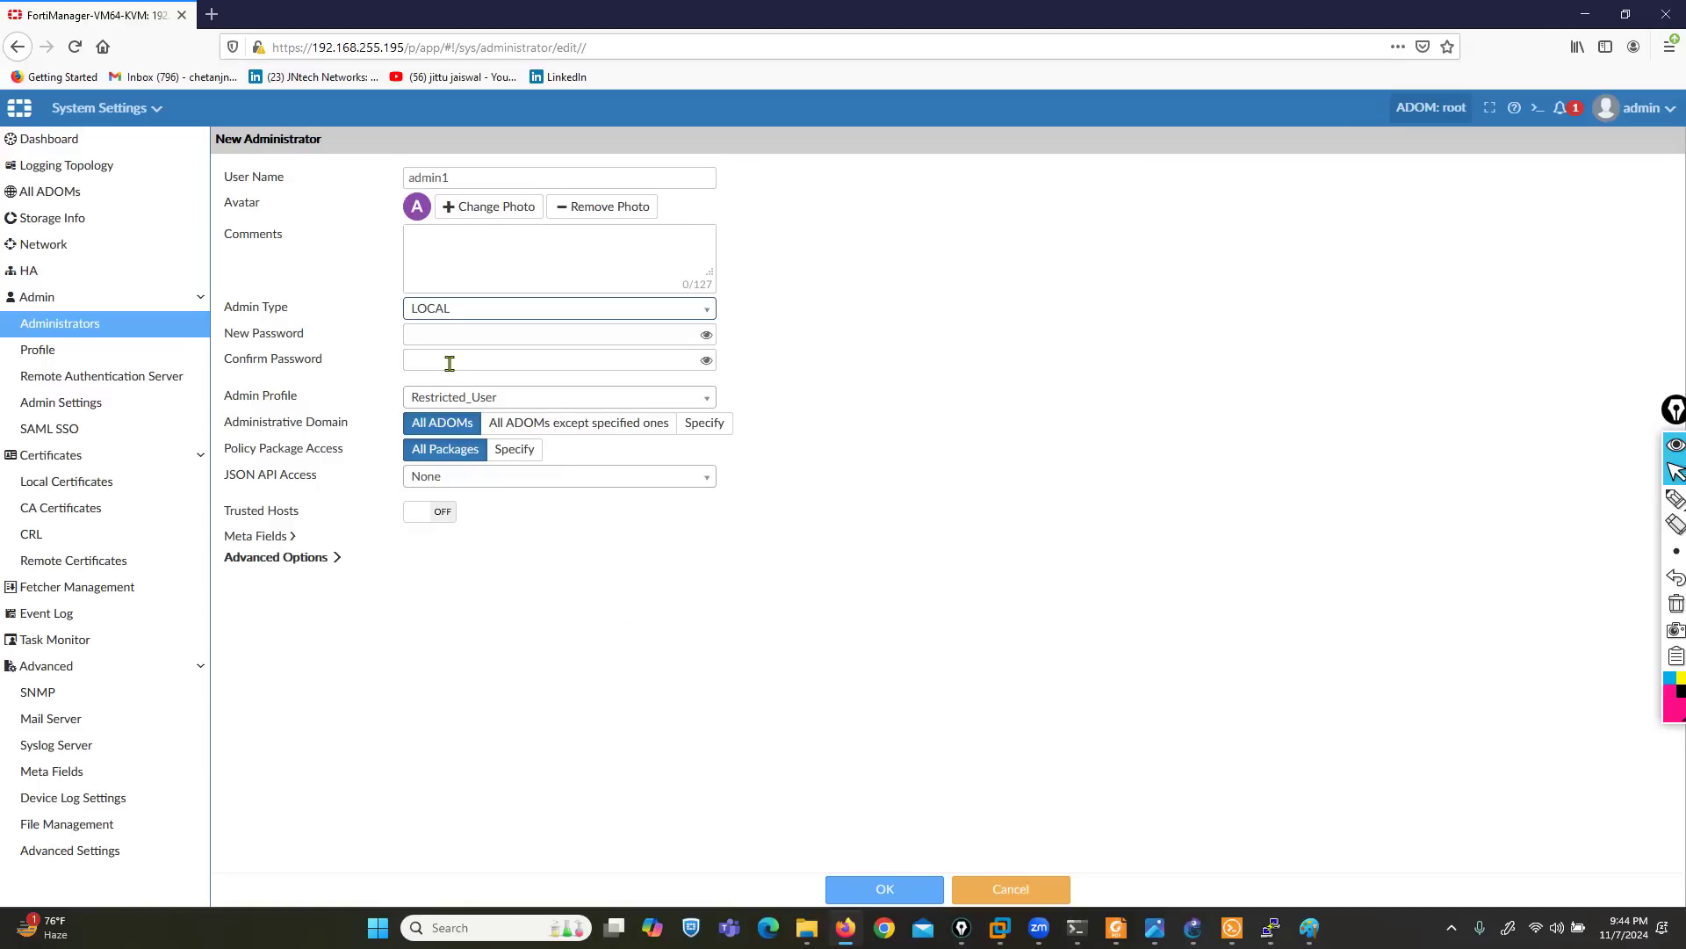
pyautogui.click(515, 331)
pyautogui.write('••')
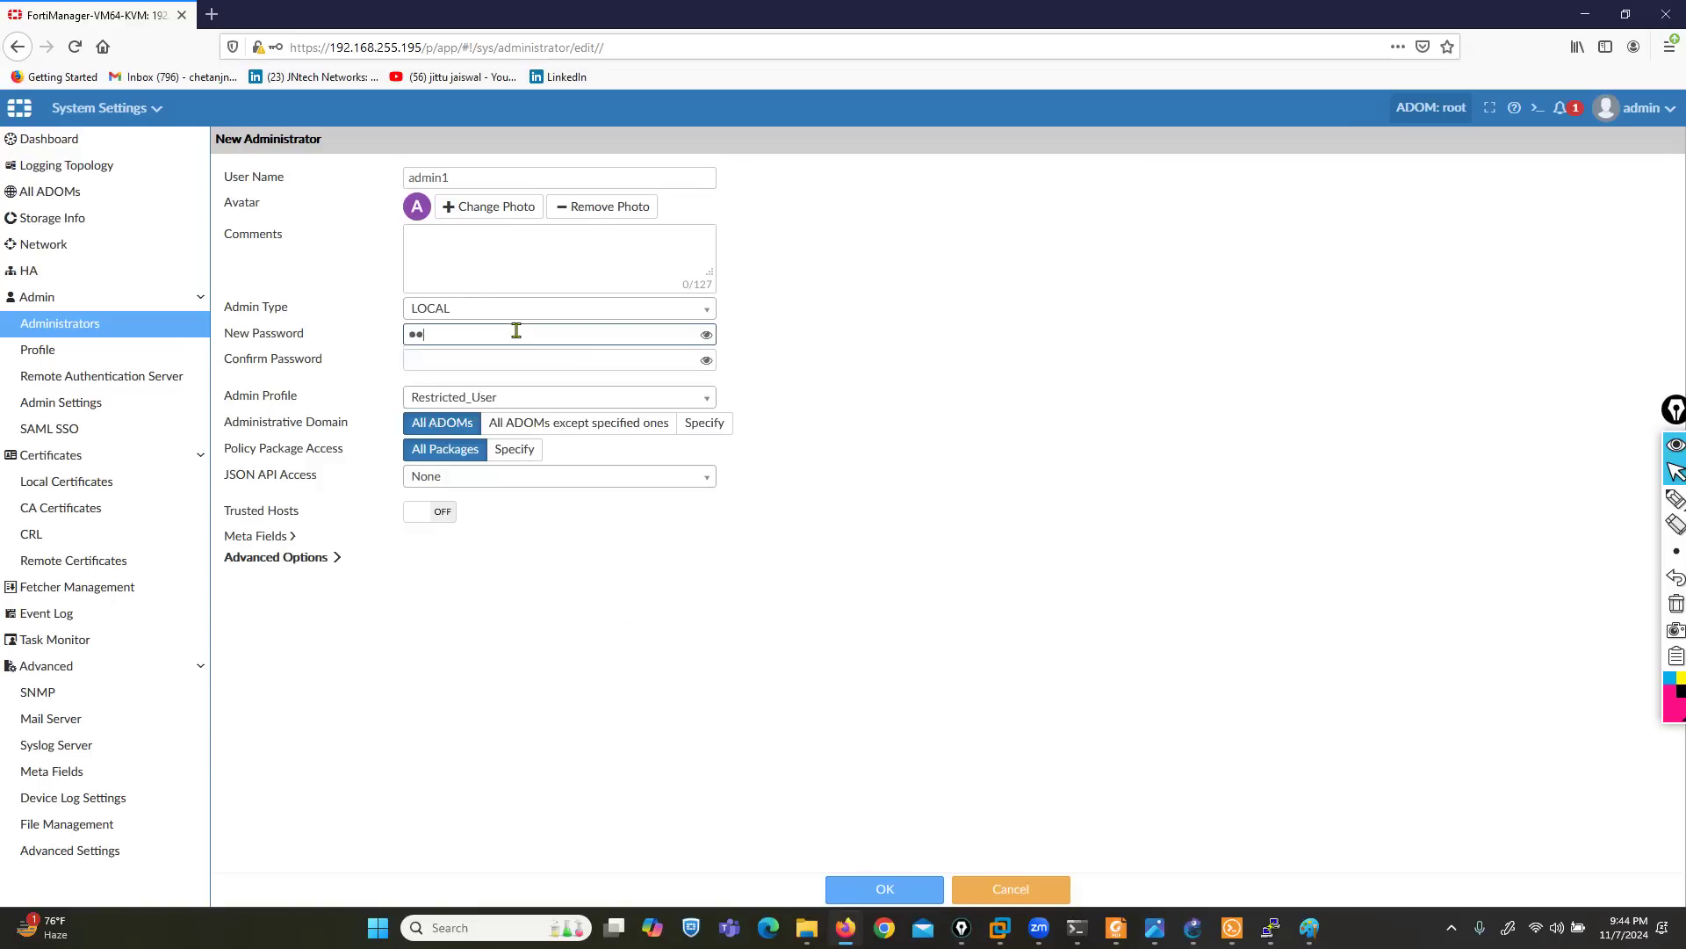
pyautogui.write('••')
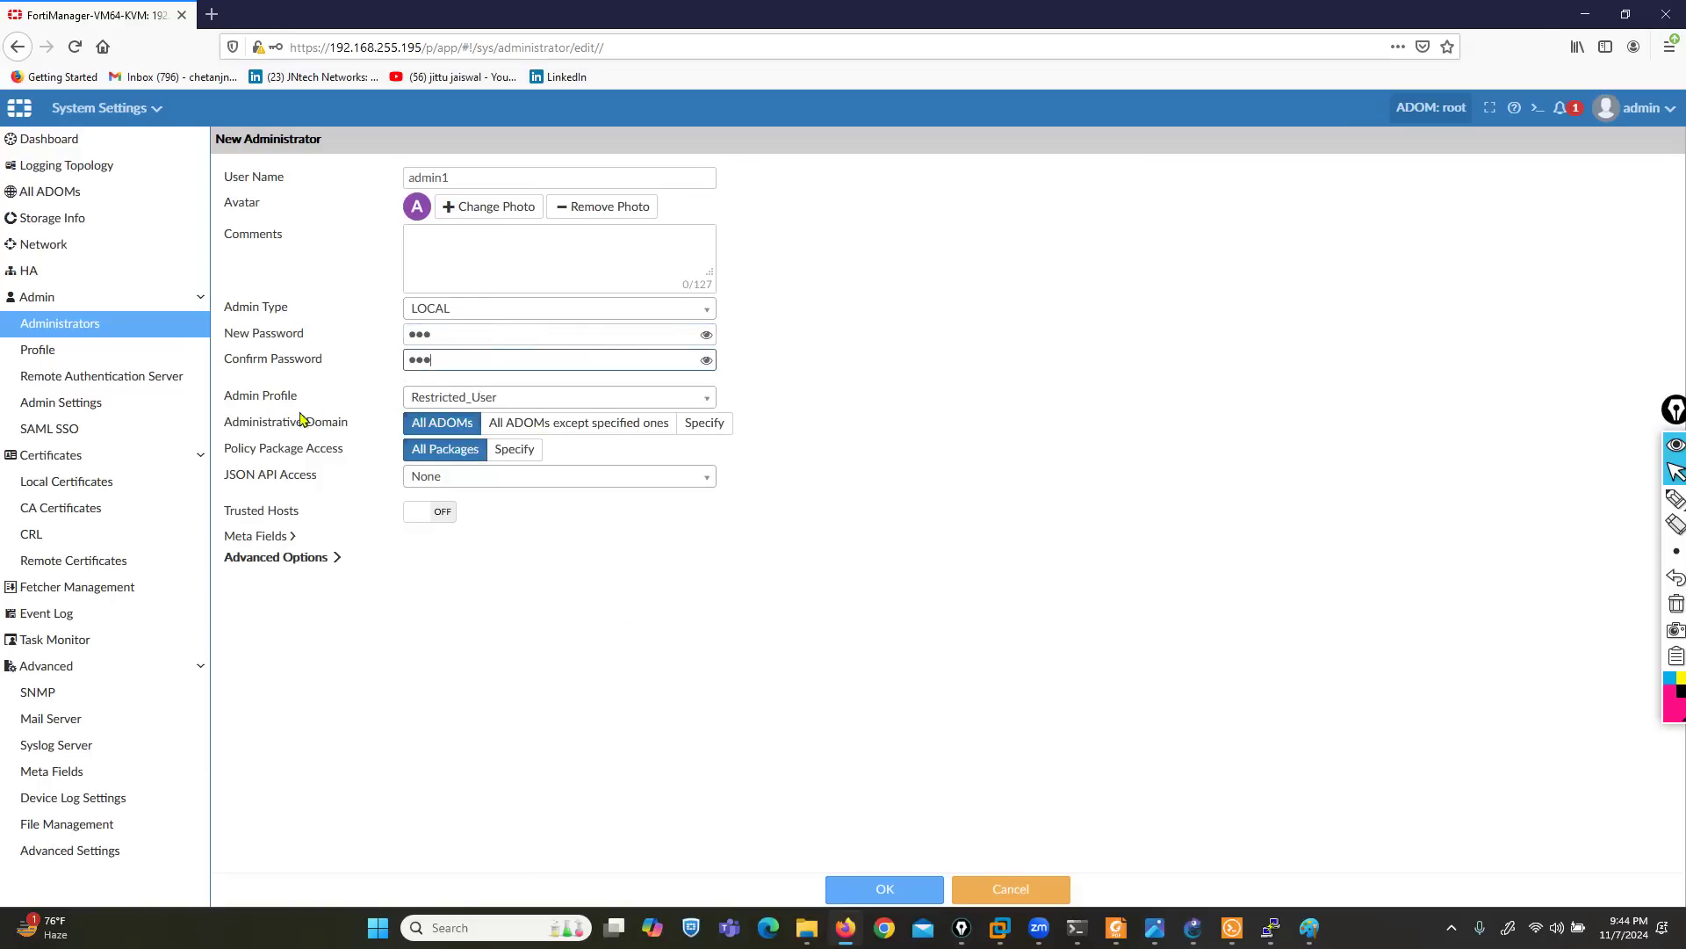
# - Assign the Standard_User admin profile to the new administrator
pyautogui.moveTo(225, 397); pyautogui.dragTo(312, 409)
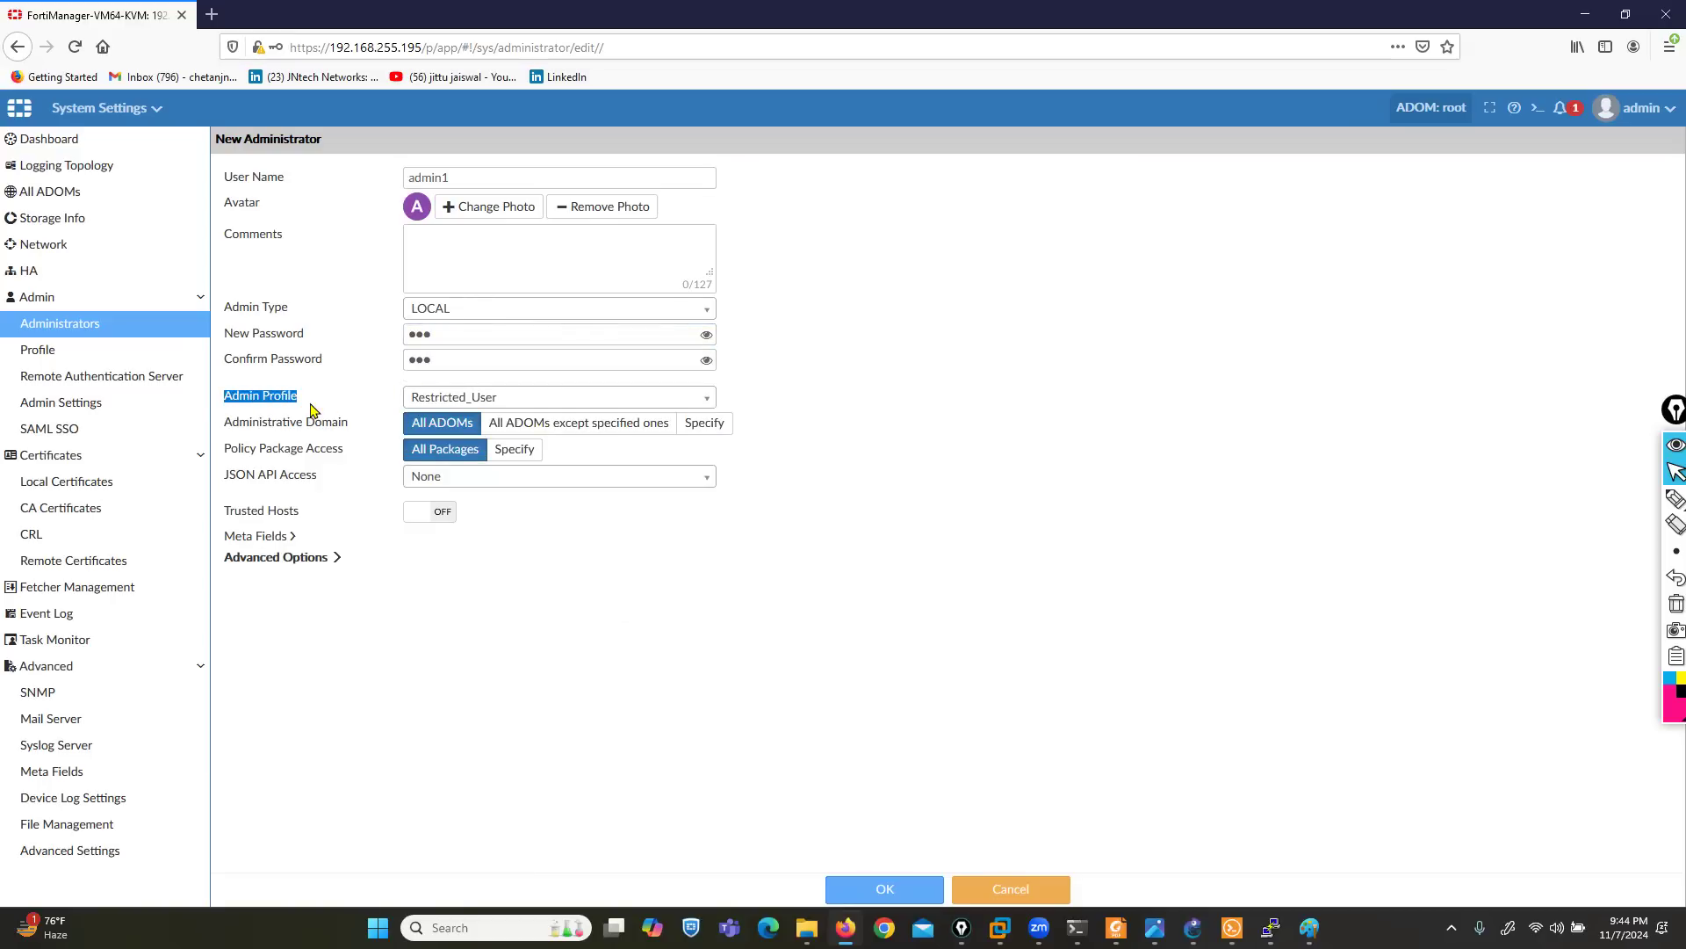
pyautogui.click(600, 403)
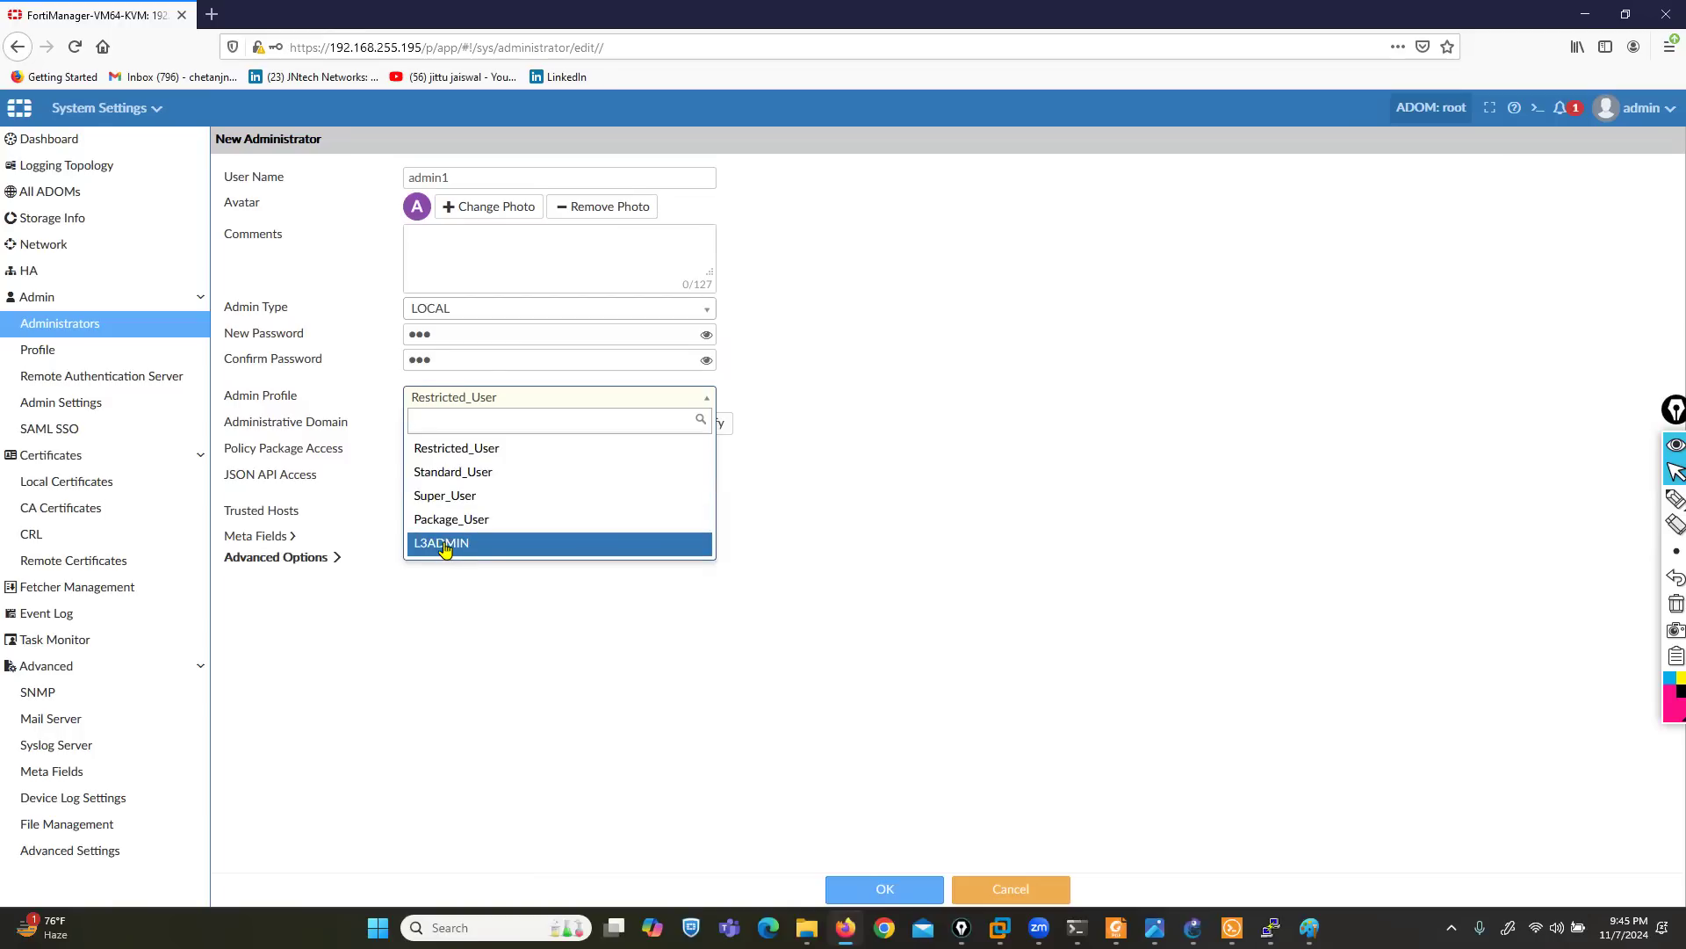
pyautogui.click(455, 473)
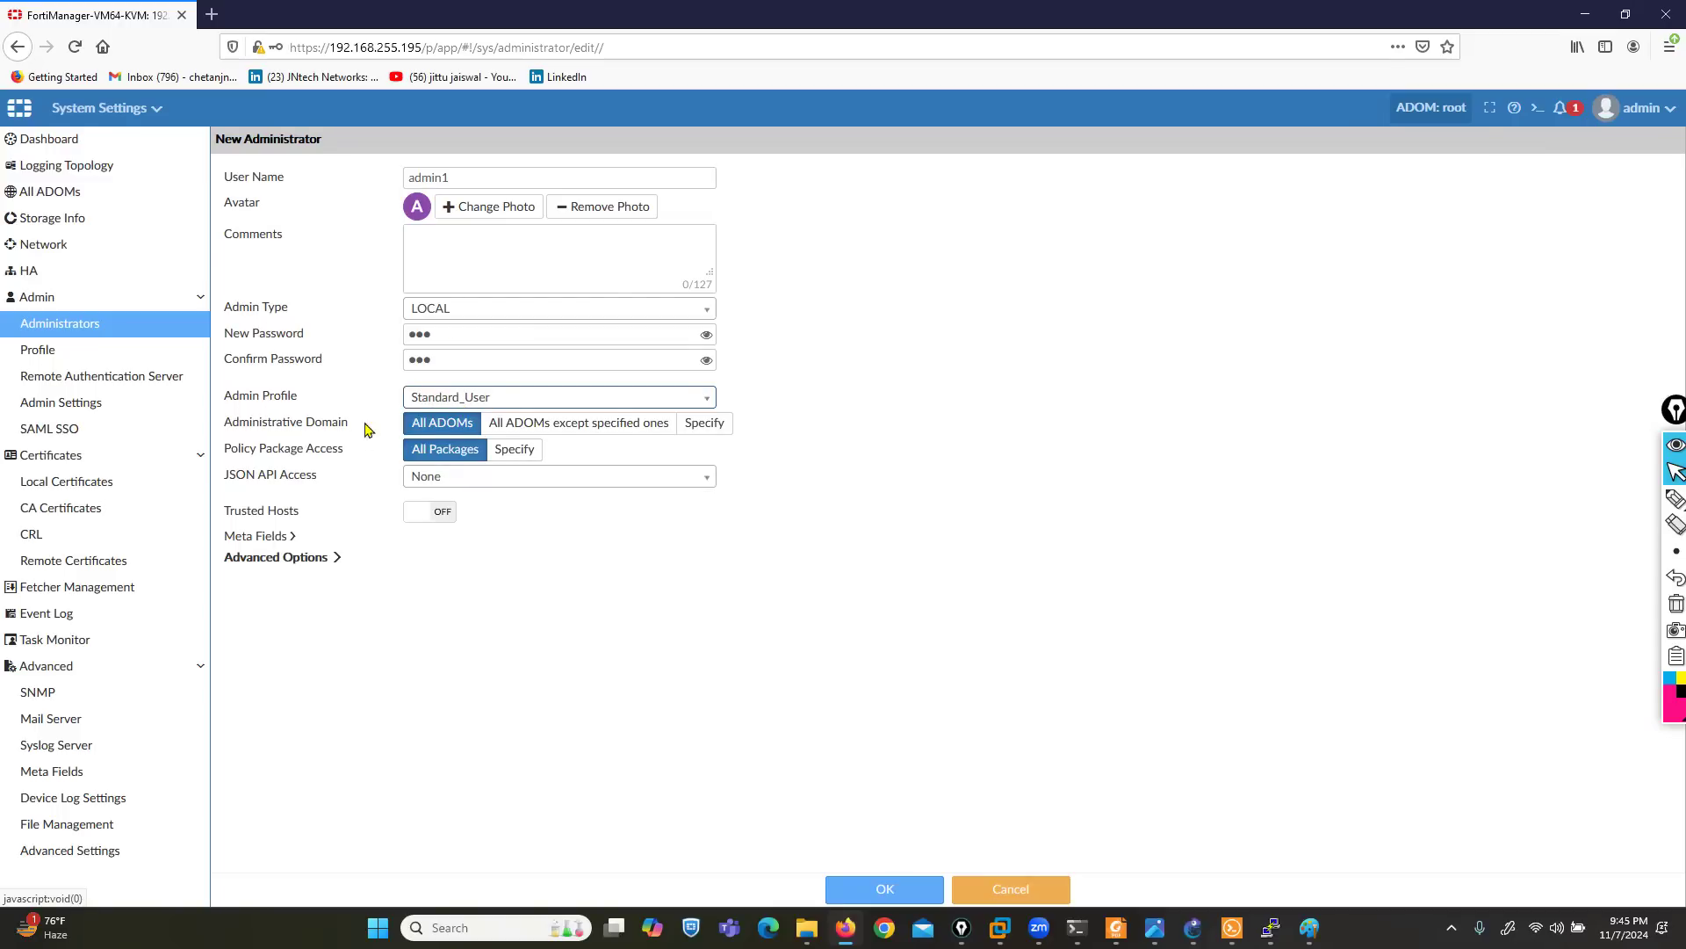
# - Point out the user name and the Administrative Domain choices All ADOMs and All ADOMs except specified ones
pyautogui.doubleClick(457, 176)
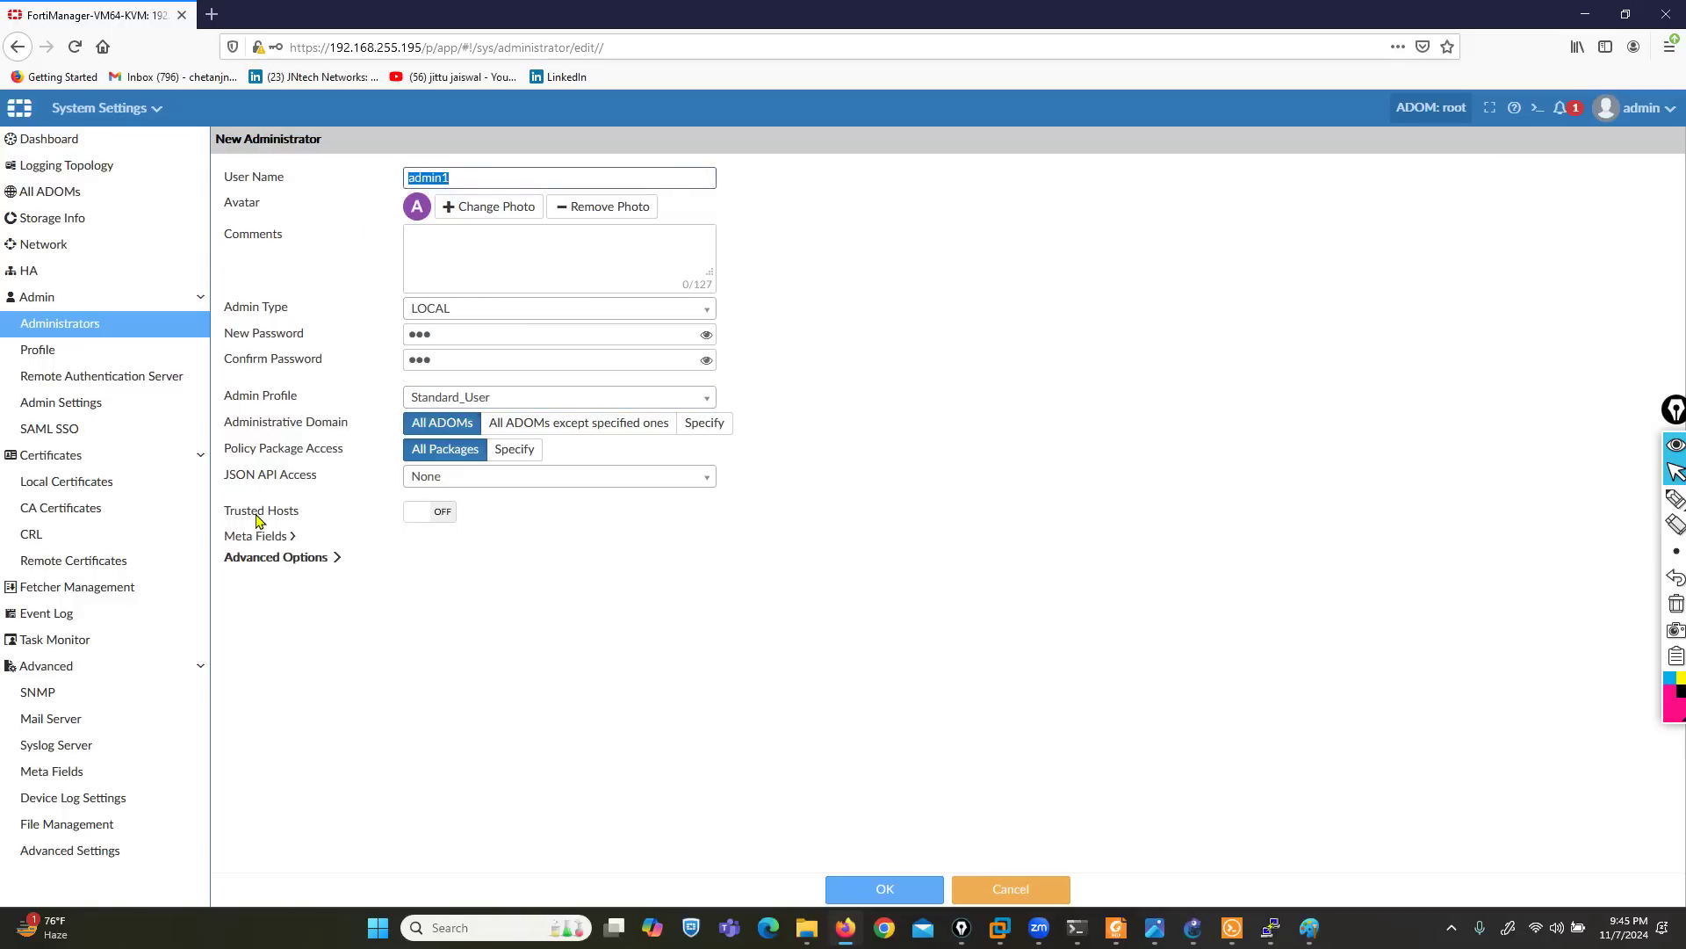
pyautogui.moveTo(225, 426); pyautogui.dragTo(322, 427)
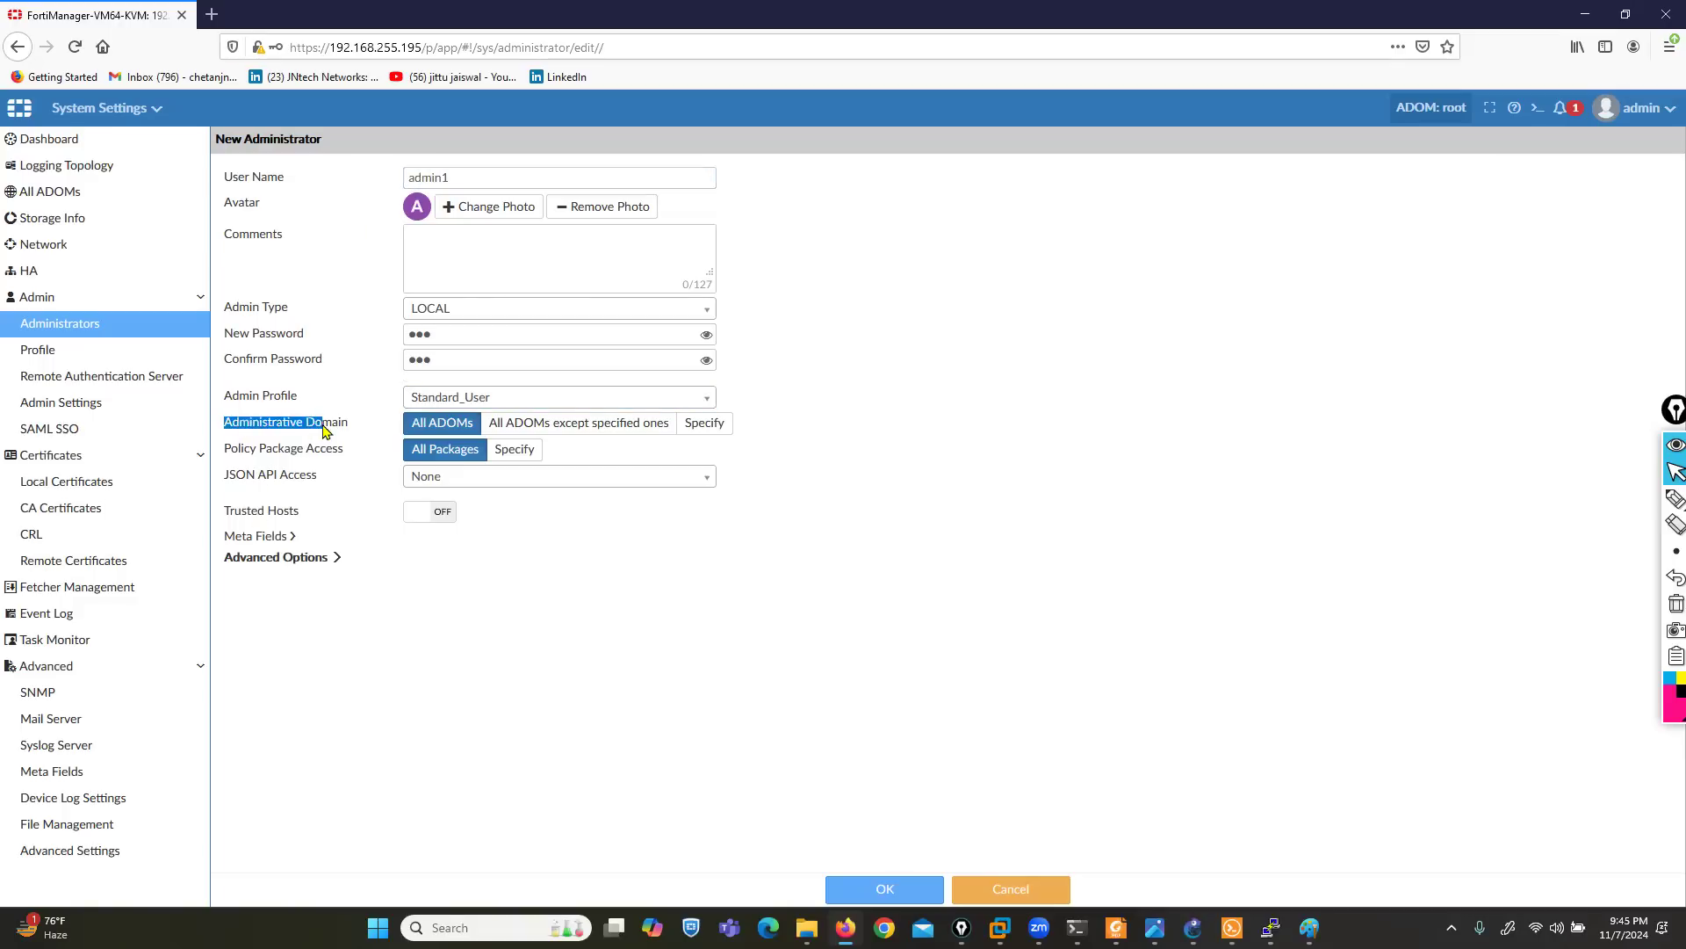
pyautogui.doubleClick(411, 178)
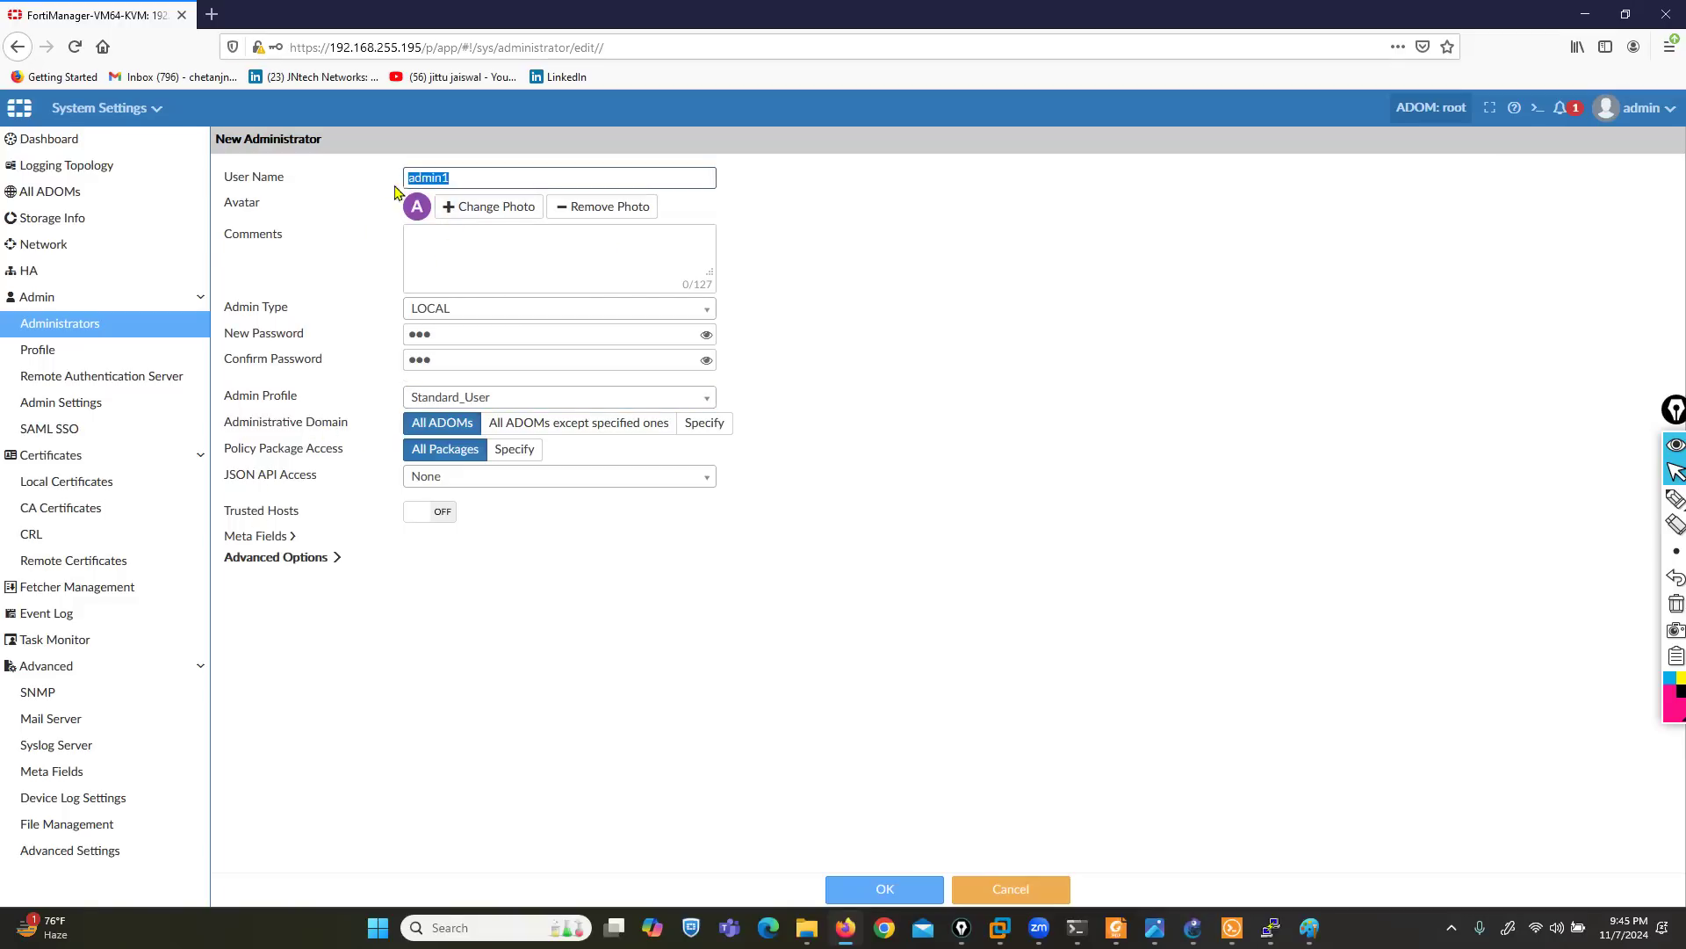
pyautogui.click(1675, 498)
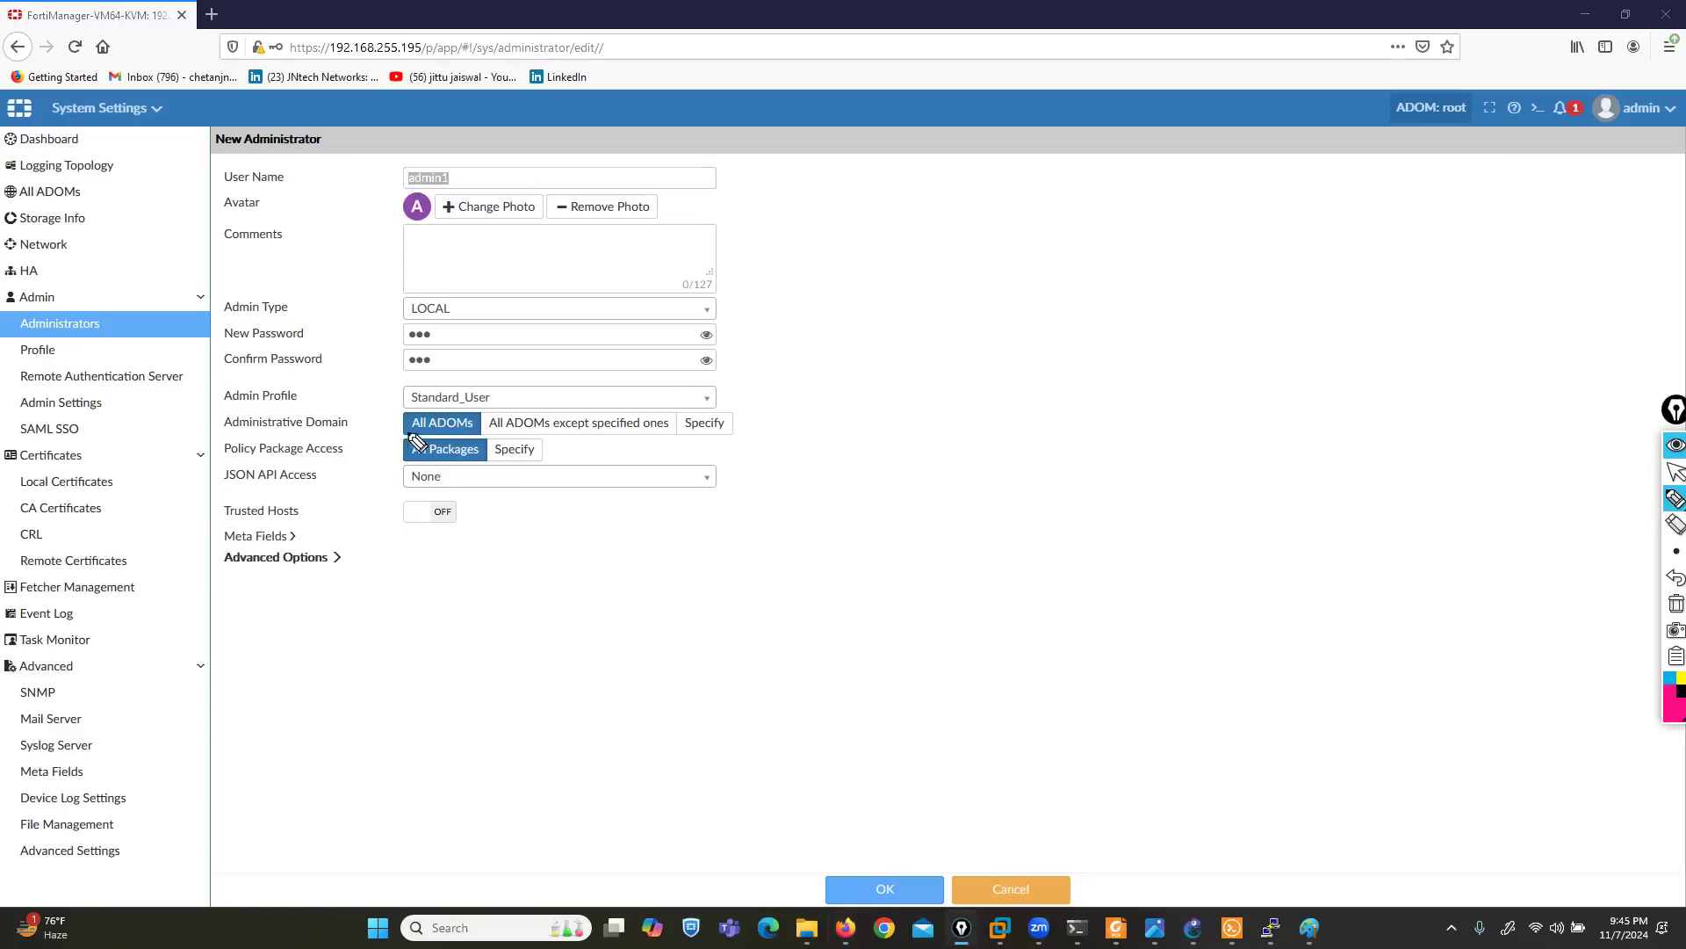
pyautogui.moveTo(425, 445)
pyautogui.mouseDown()
pyautogui.moveTo(497, 435)
pyautogui.moveTo(464, 409)
pyautogui.moveTo(384, 438)
pyautogui.moveTo(402, 437)
pyautogui.mouseUp()
pyautogui.click(1676, 603)
pyautogui.click(486, 434)
pyautogui.moveTo(487, 433); pyautogui.dragTo(613, 446)
pyautogui.click(1668, 603)
pyautogui.click(1674, 471)
# - Switch the administrative domain to Specify, review the selectable ADOM entries without choosing any, and restore All ADOMs
pyautogui.click(714, 433)
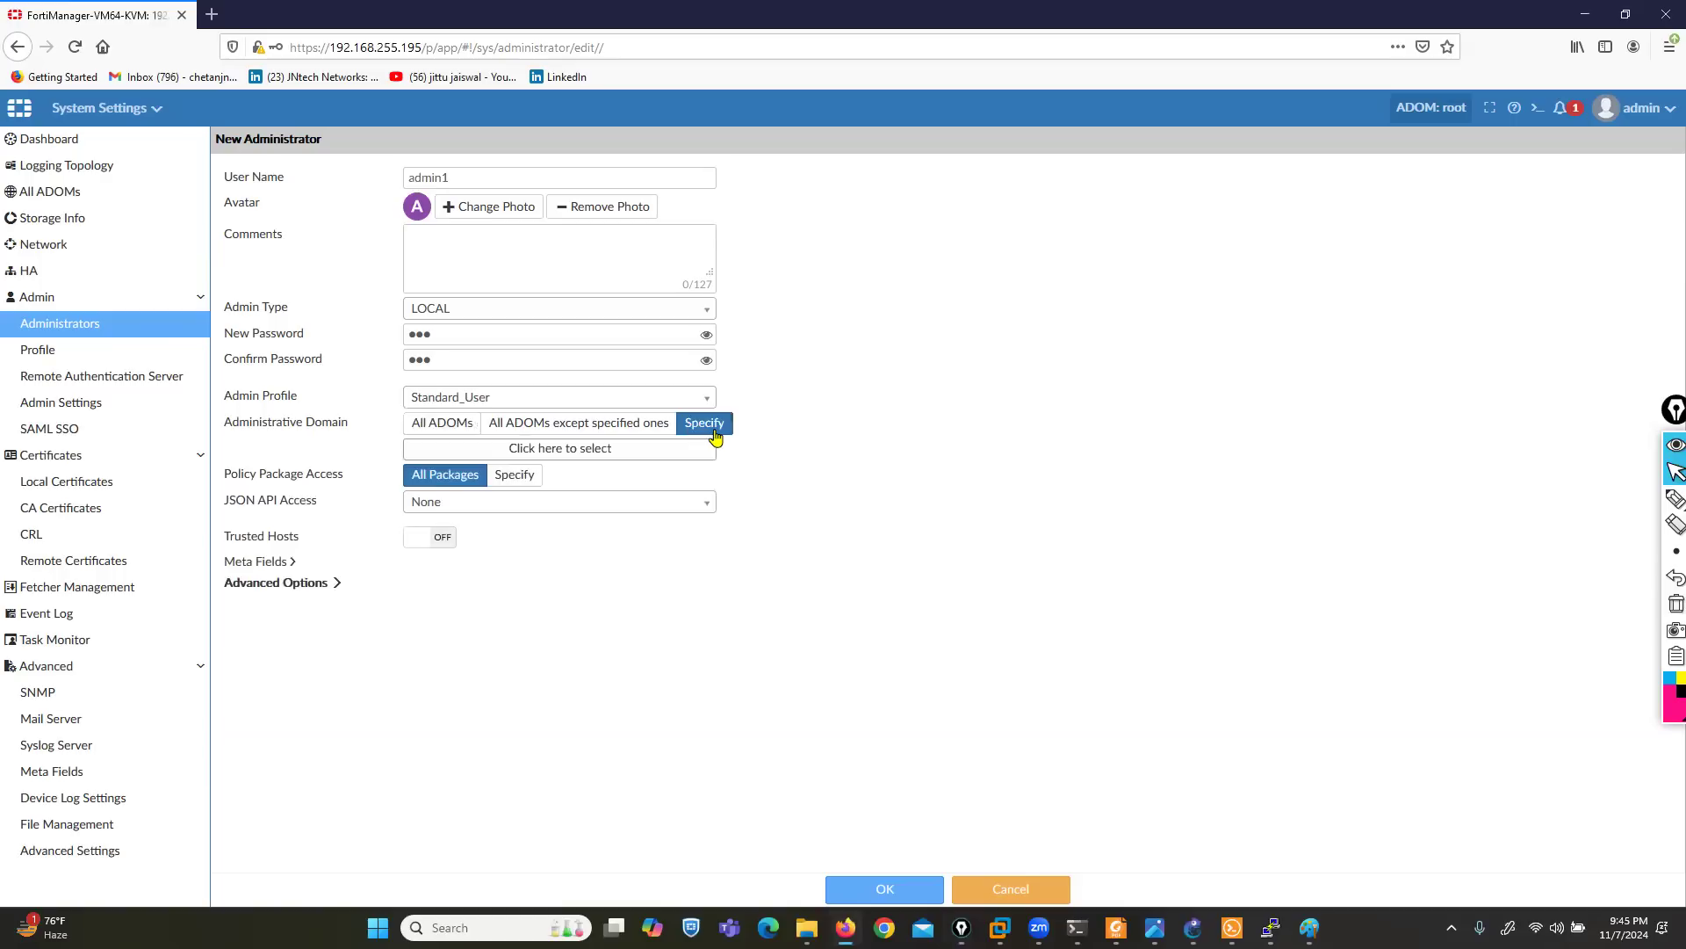
pyautogui.moveTo(453, 178); pyautogui.dragTo(404, 178)
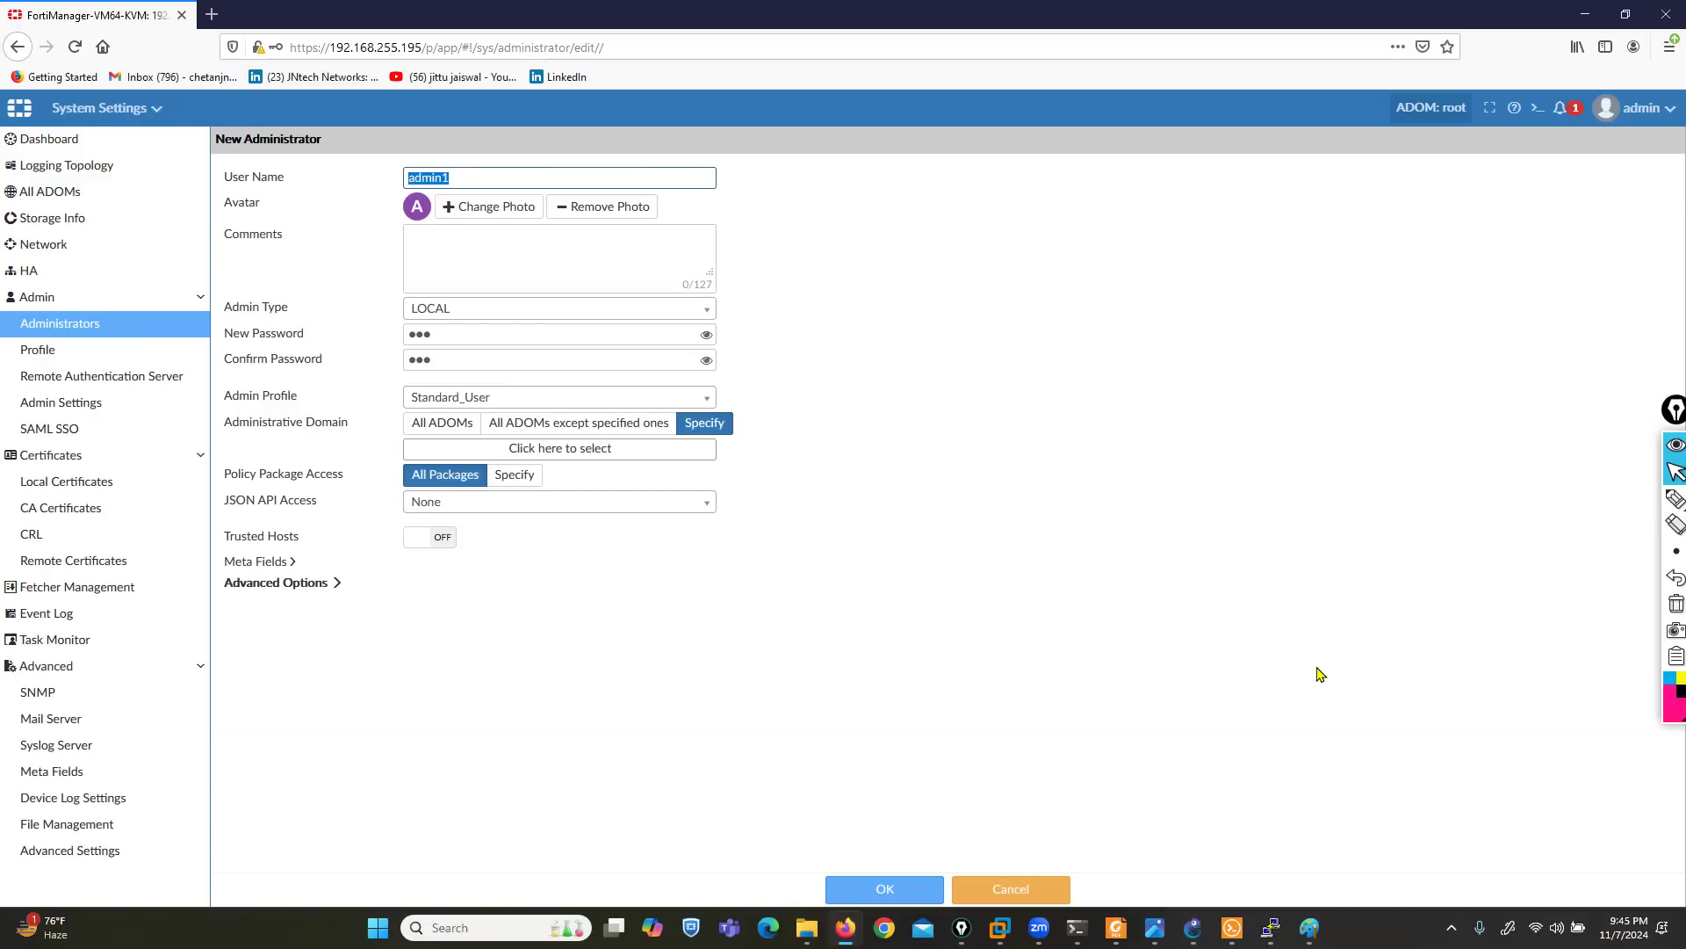
pyautogui.click(625, 455)
pyautogui.scroll(-1, 852, 661)
pyautogui.scroll(-2, 843, 614)
pyautogui.scroll(3, 826, 606)
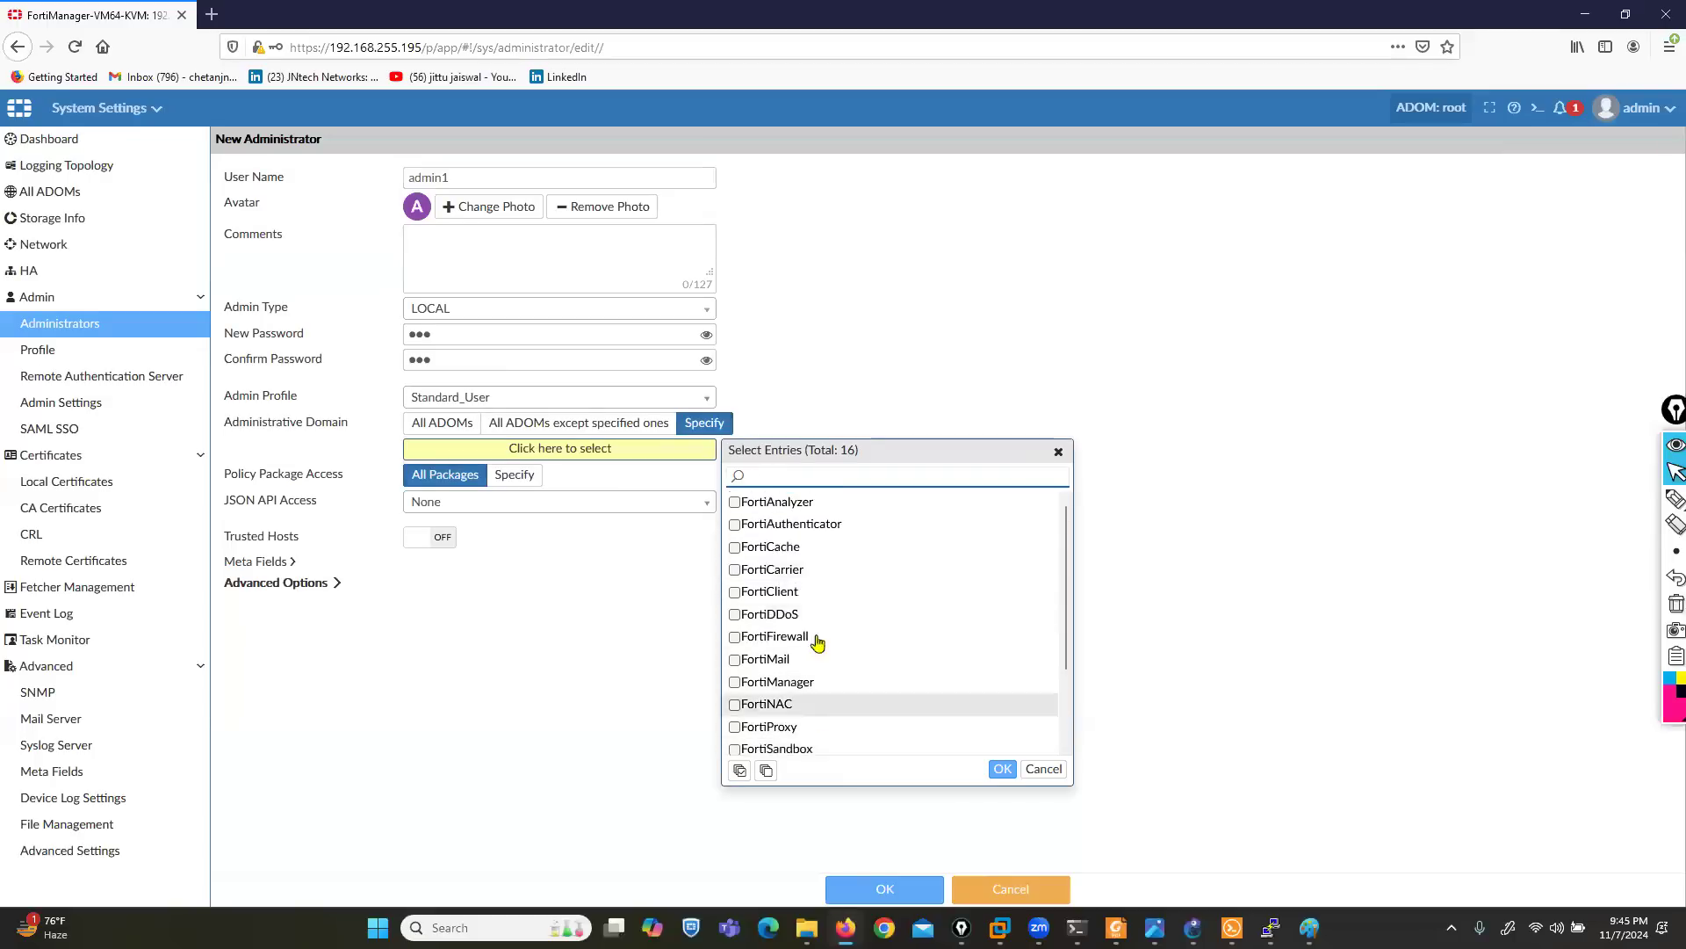
pyautogui.click(1043, 770)
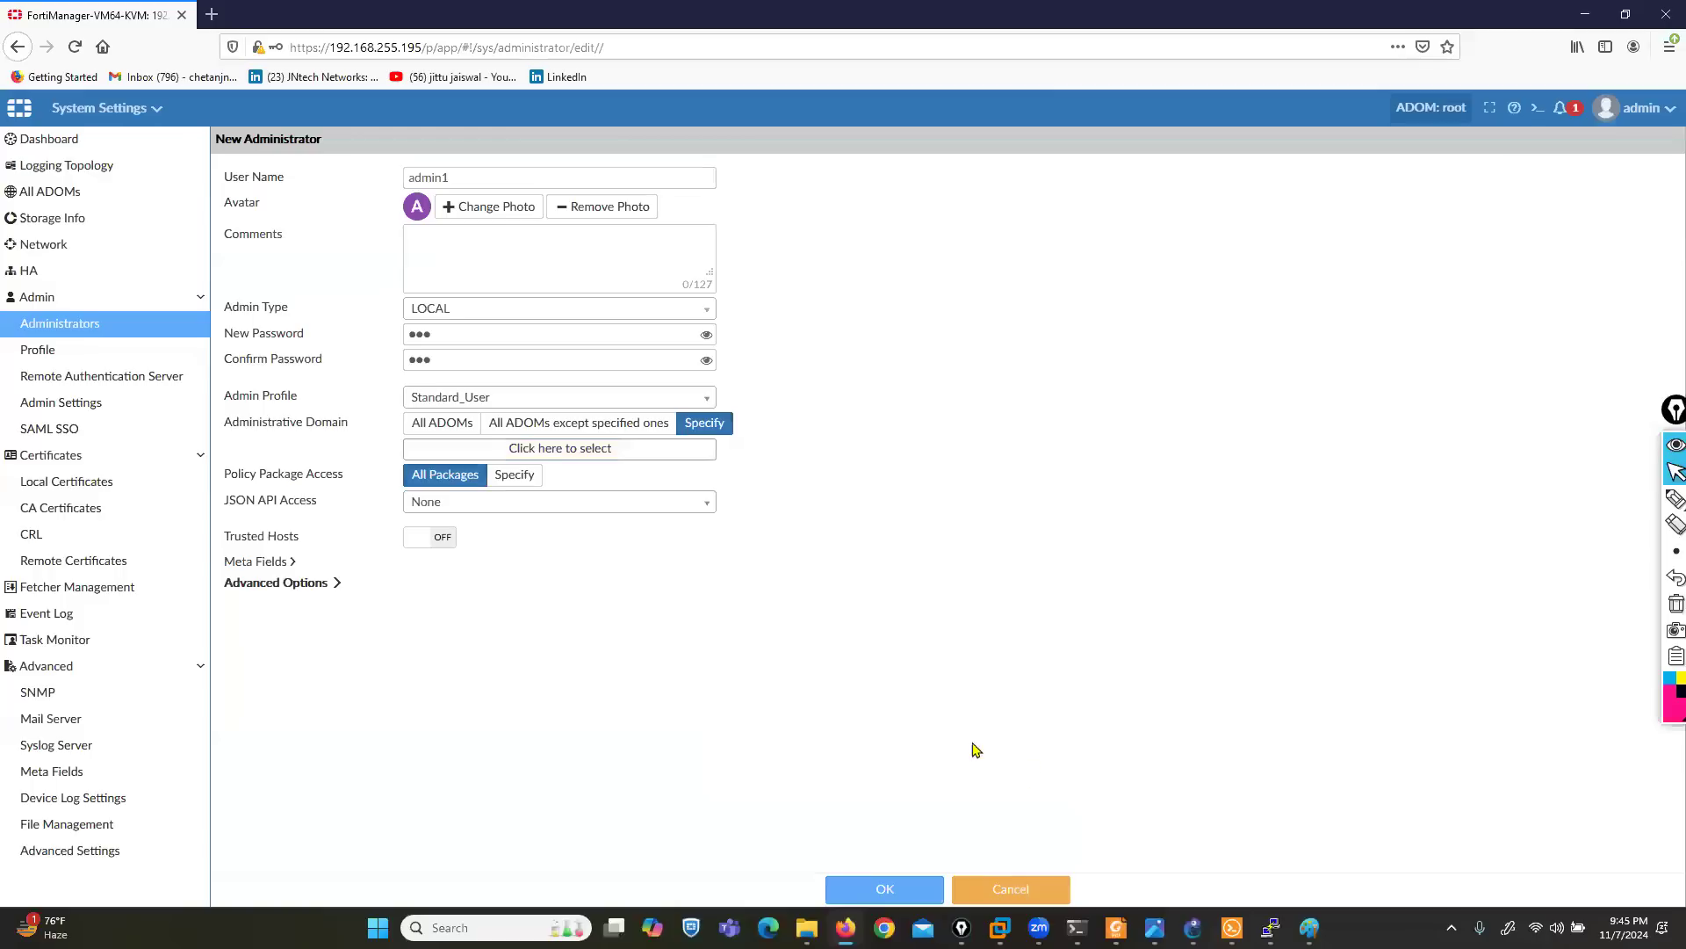
pyautogui.click(439, 425)
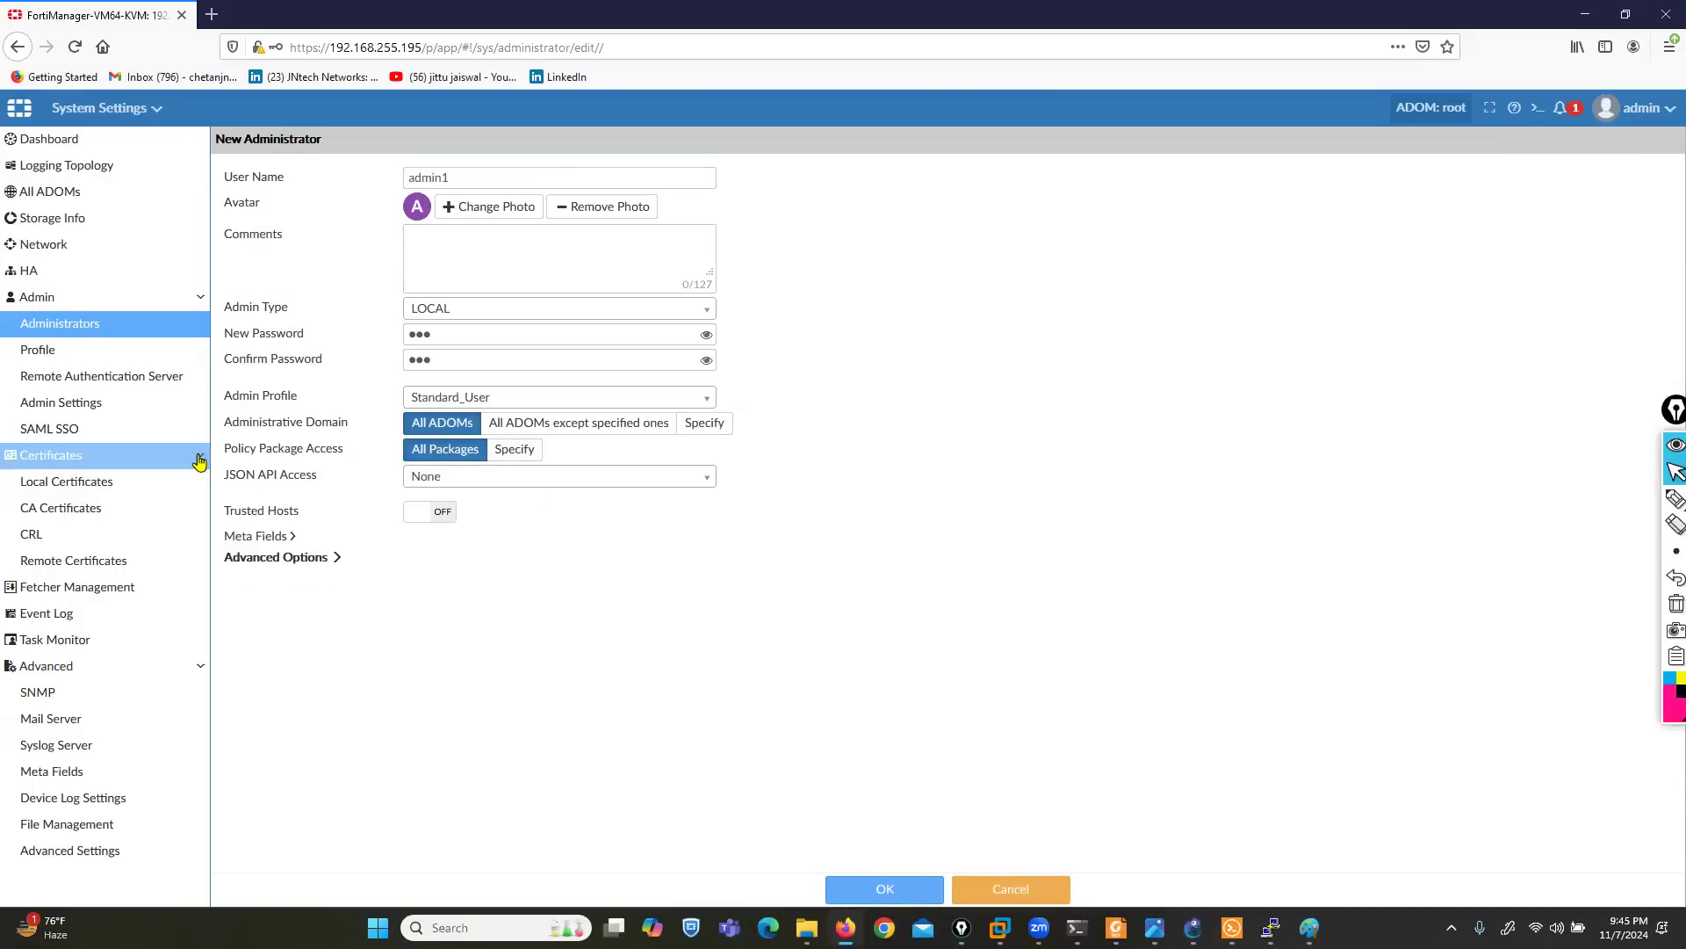
# - Save the admin1 account with access to all policy packages, accepting the short password
pyautogui.moveTo(237, 450); pyautogui.dragTo(419, 459)
pyautogui.click(878, 888)
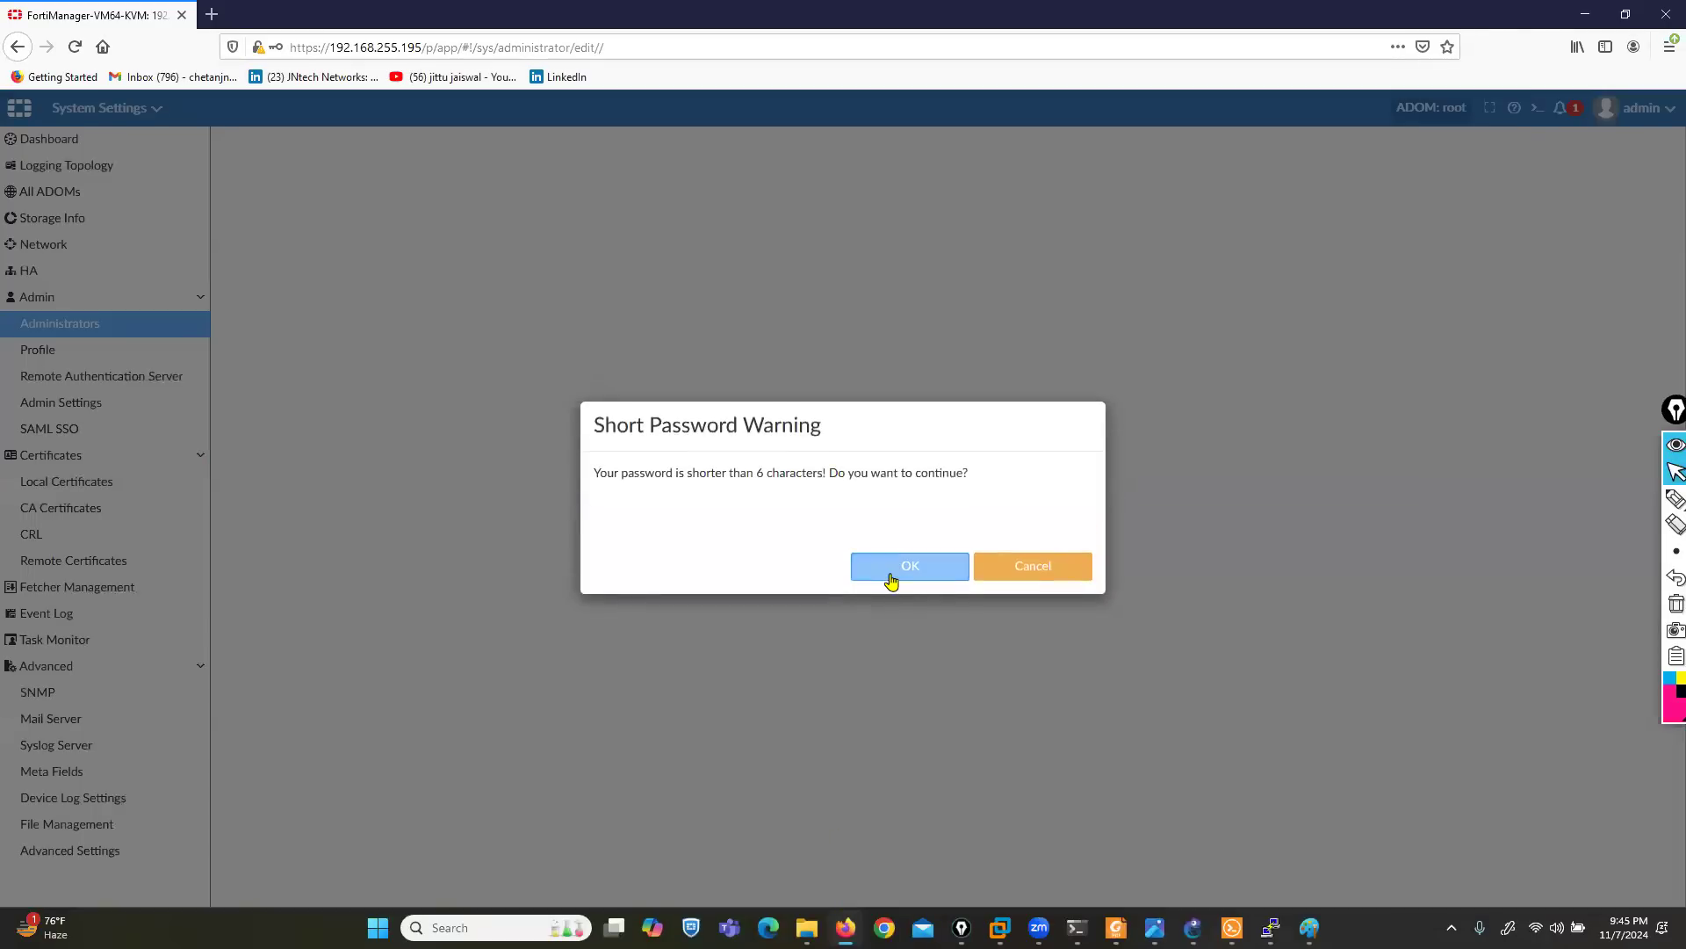
pyautogui.click(891, 573)
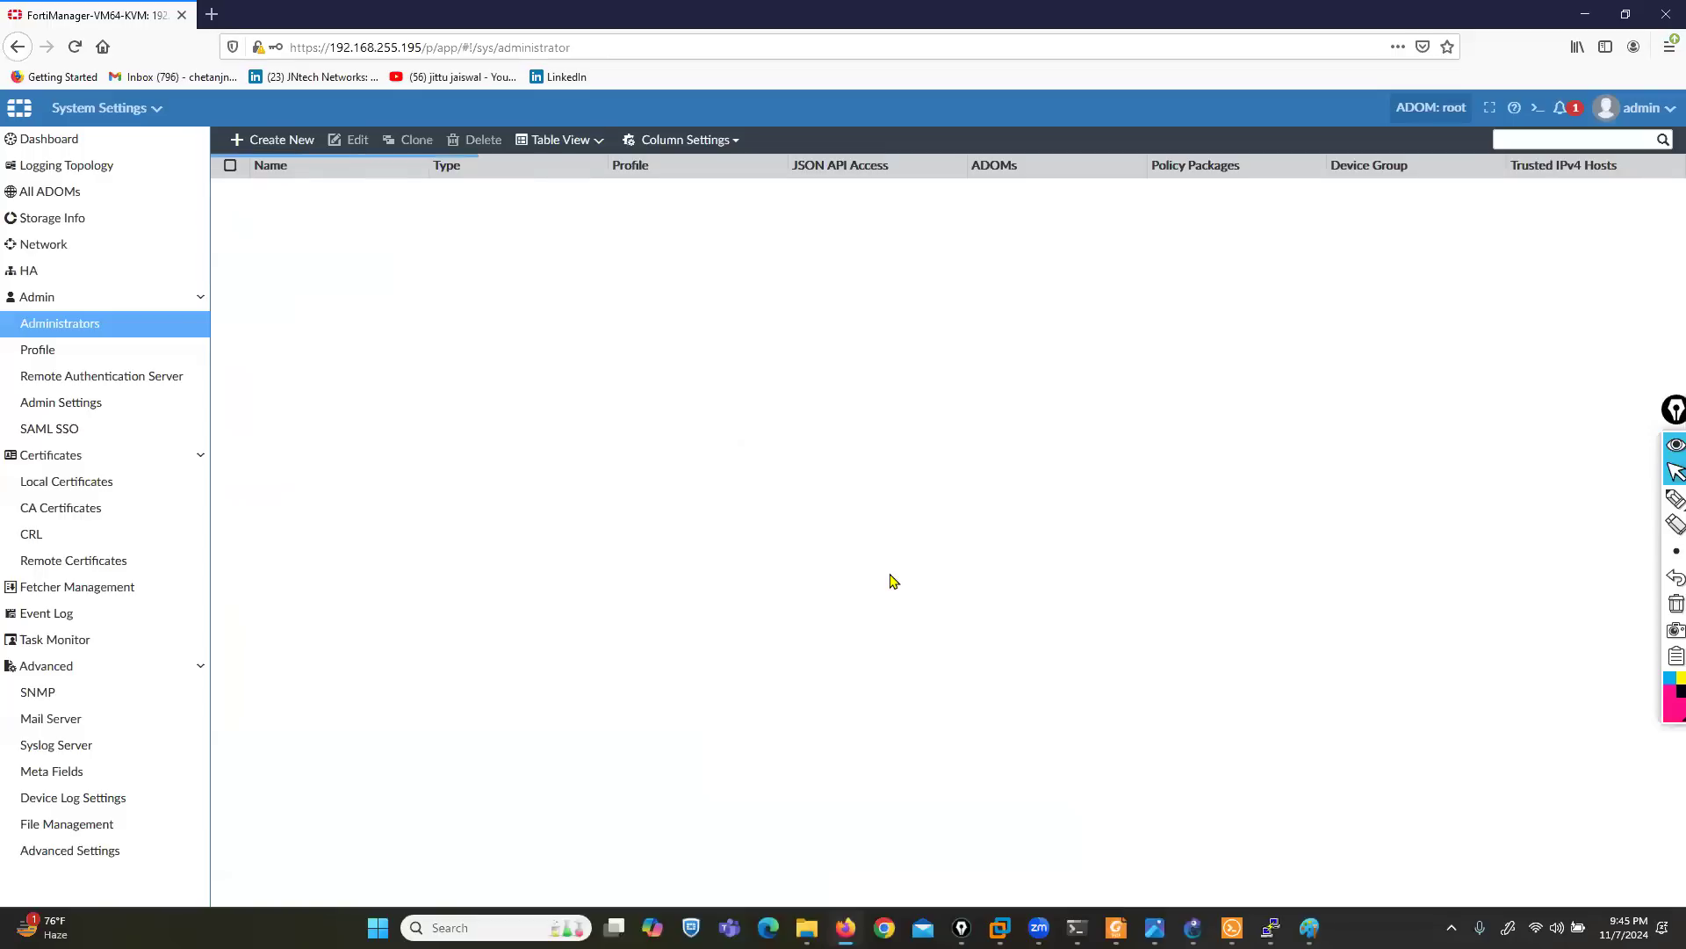
# - Start another administrator with the user name admin5, and enter and confirm the account password
pyautogui.click(283, 143)
pyautogui.write('ad')
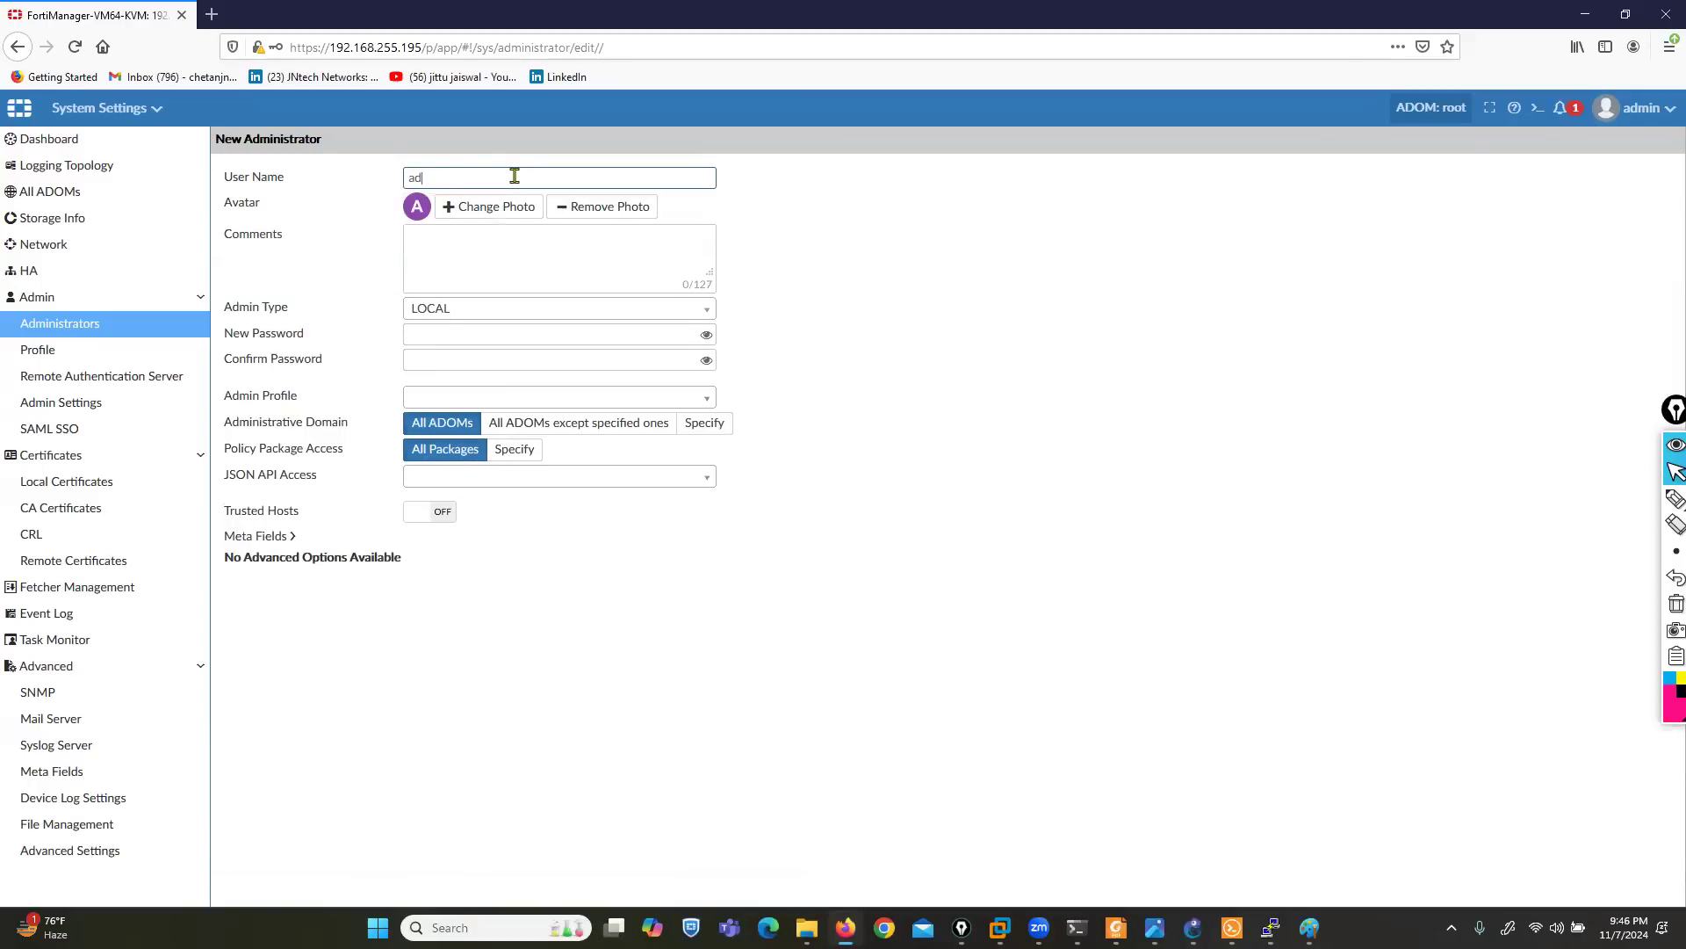
pyautogui.write('min5')
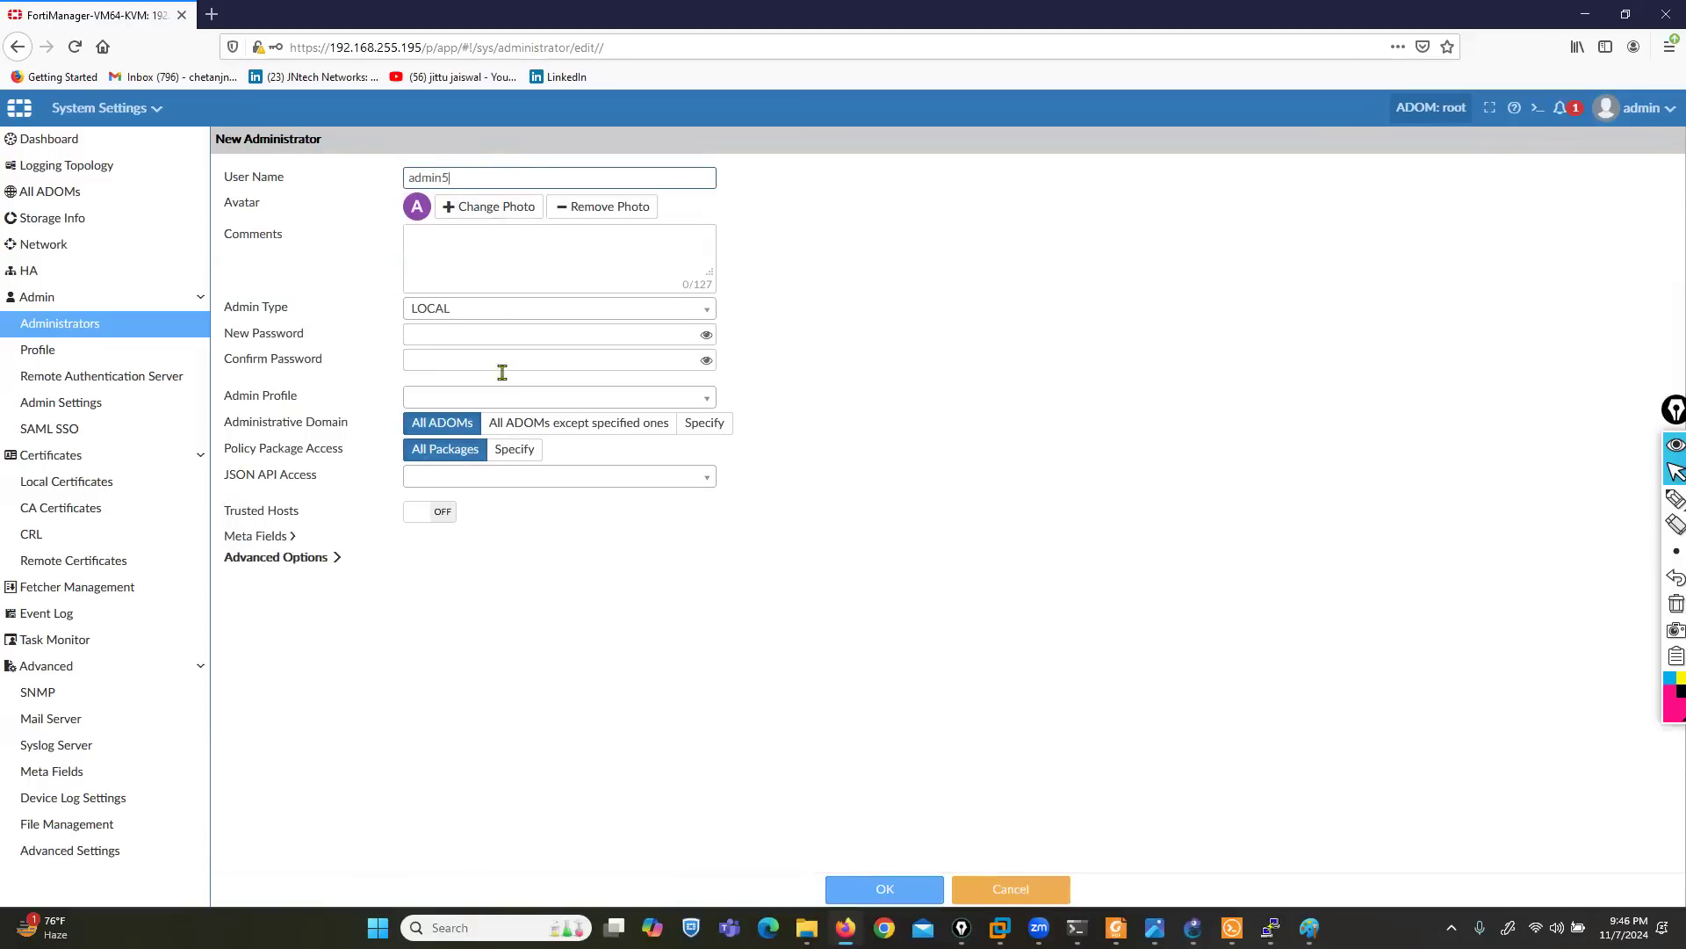
pyautogui.click(504, 334)
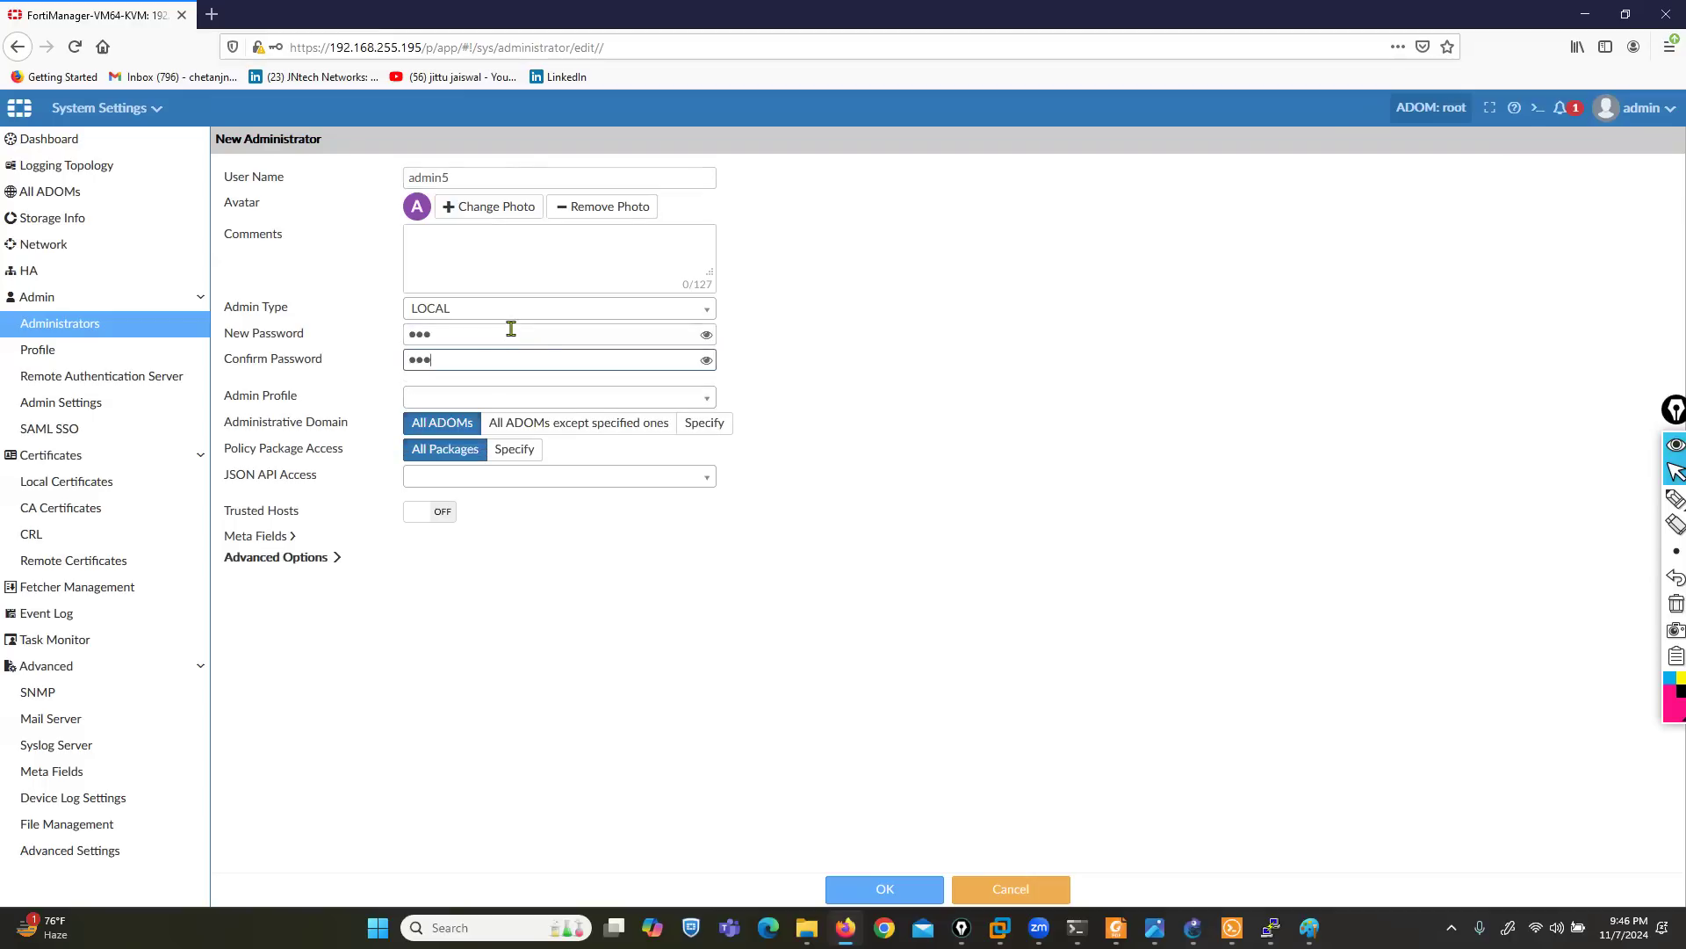
# - Assign the L3ADMIN profile to admin5 and save the account, accepting the short password
pyautogui.click(567, 405)
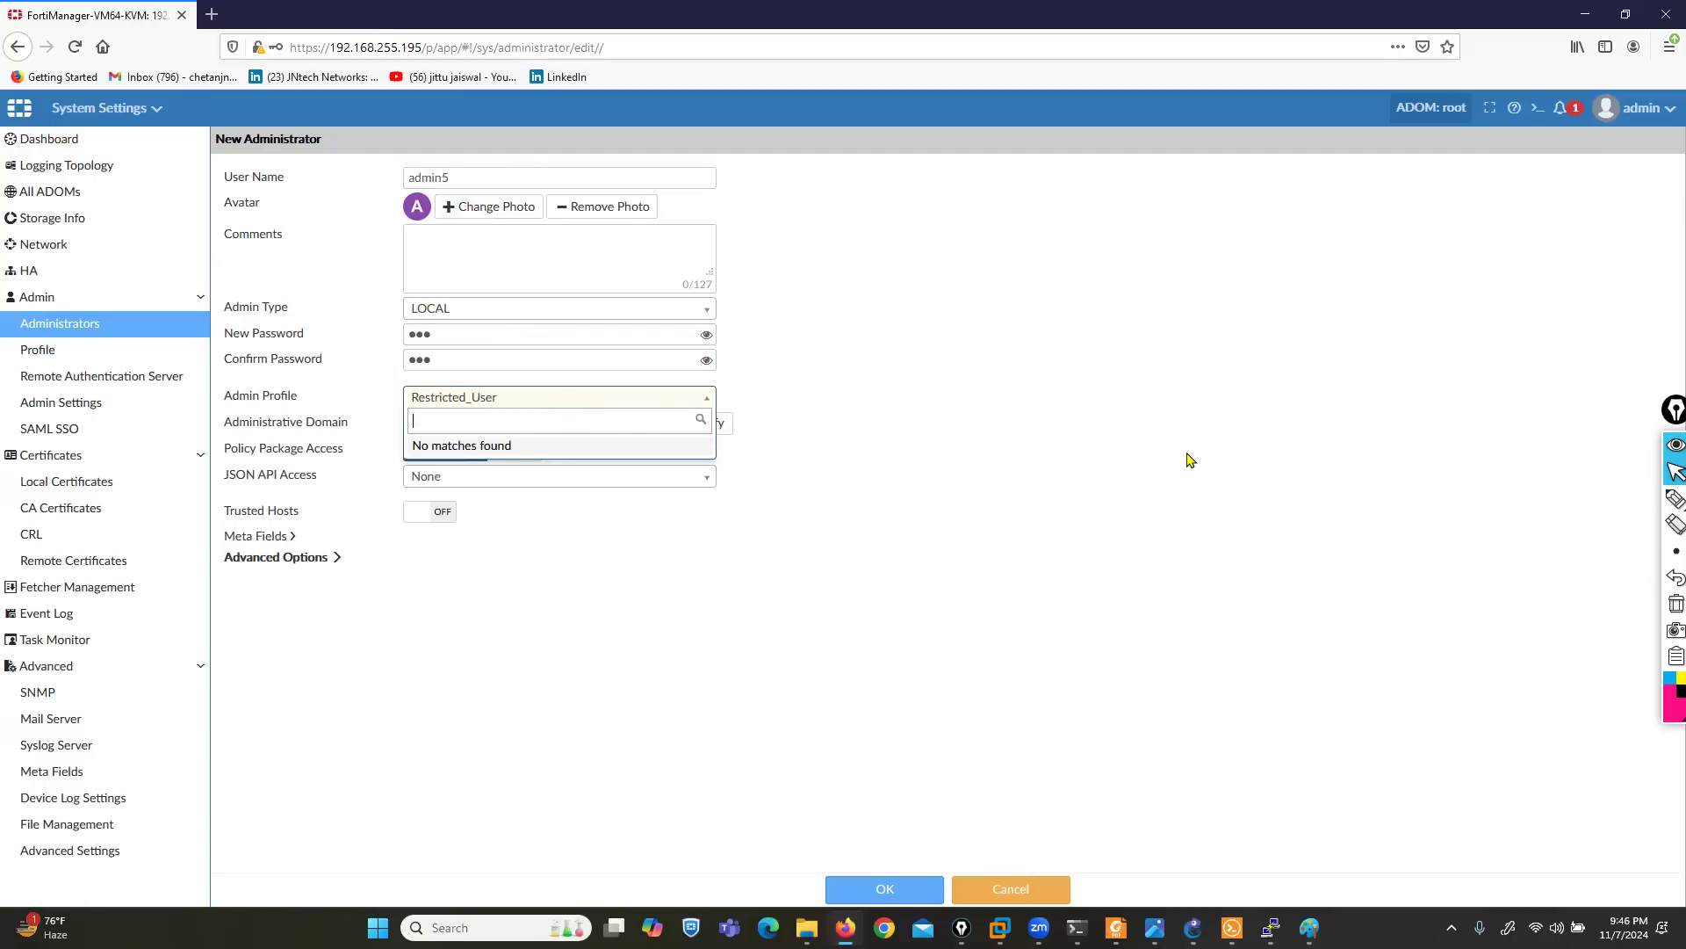
pyautogui.click(554, 403)
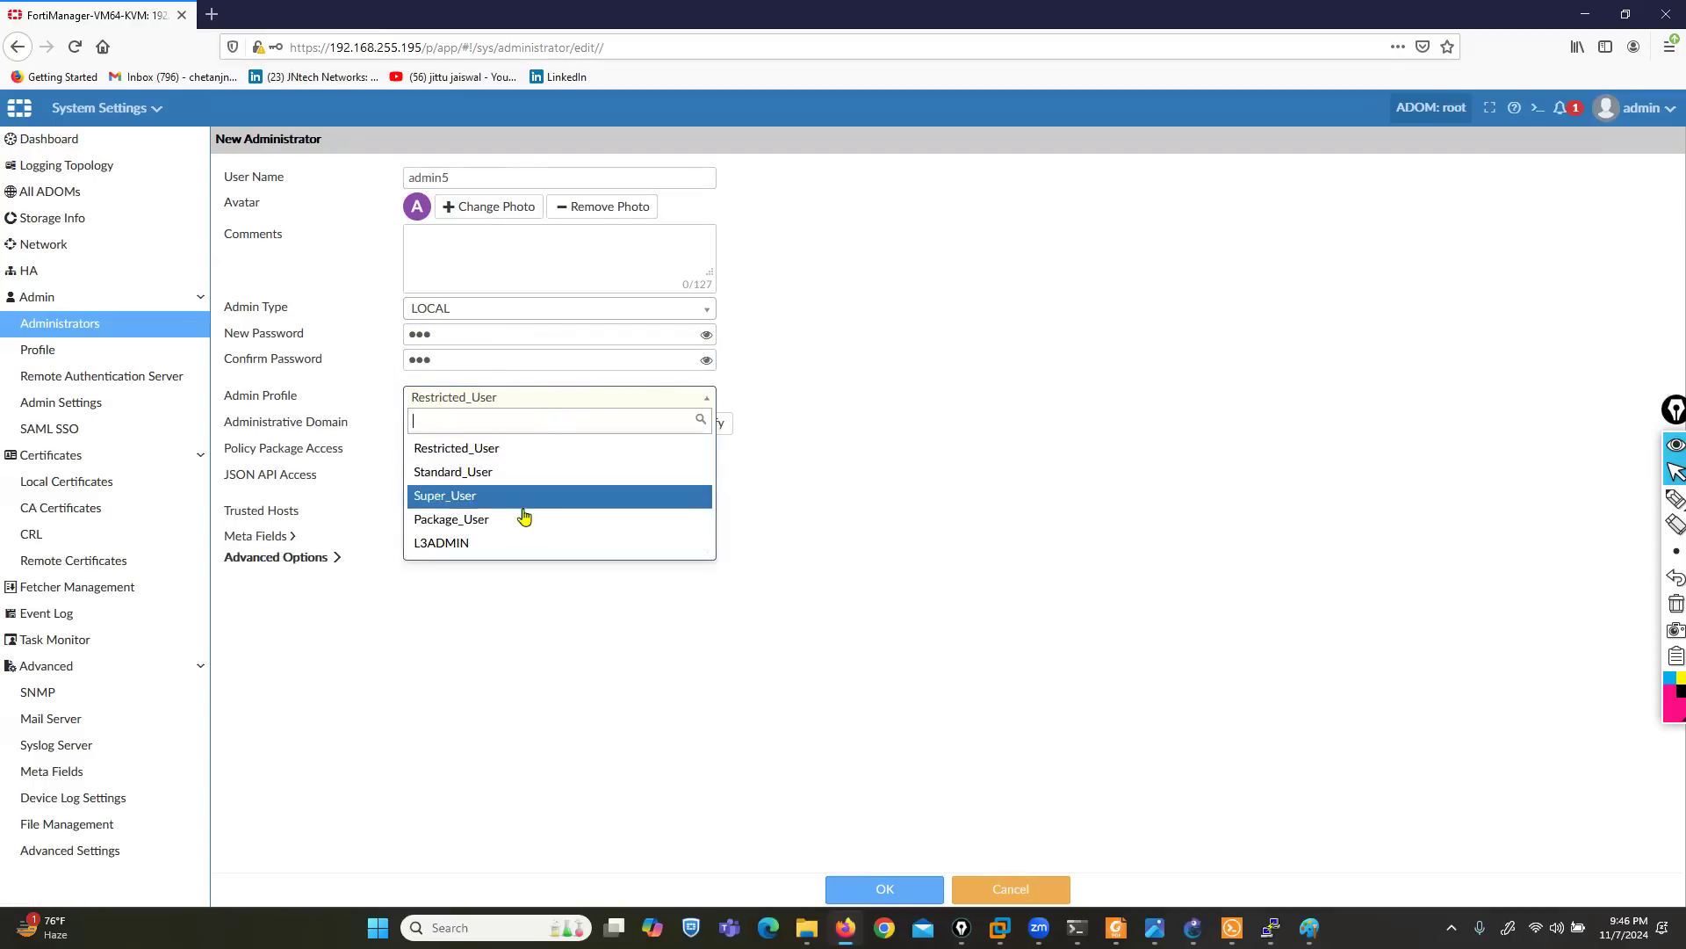
pyautogui.click(450, 547)
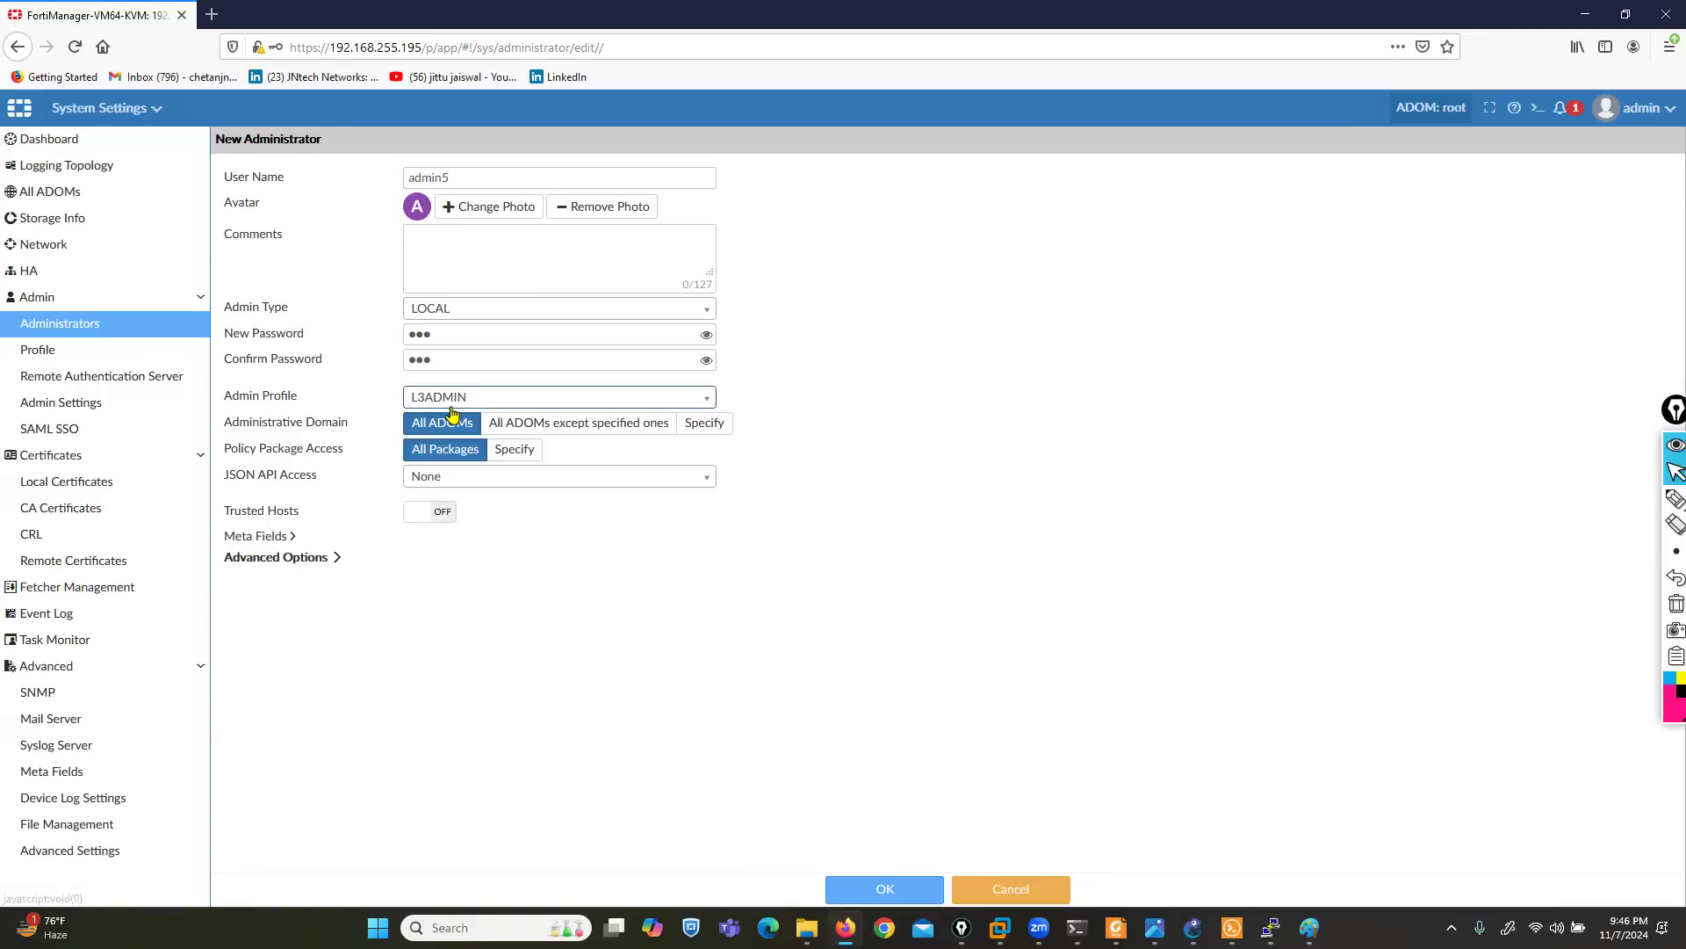
pyautogui.click(851, 890)
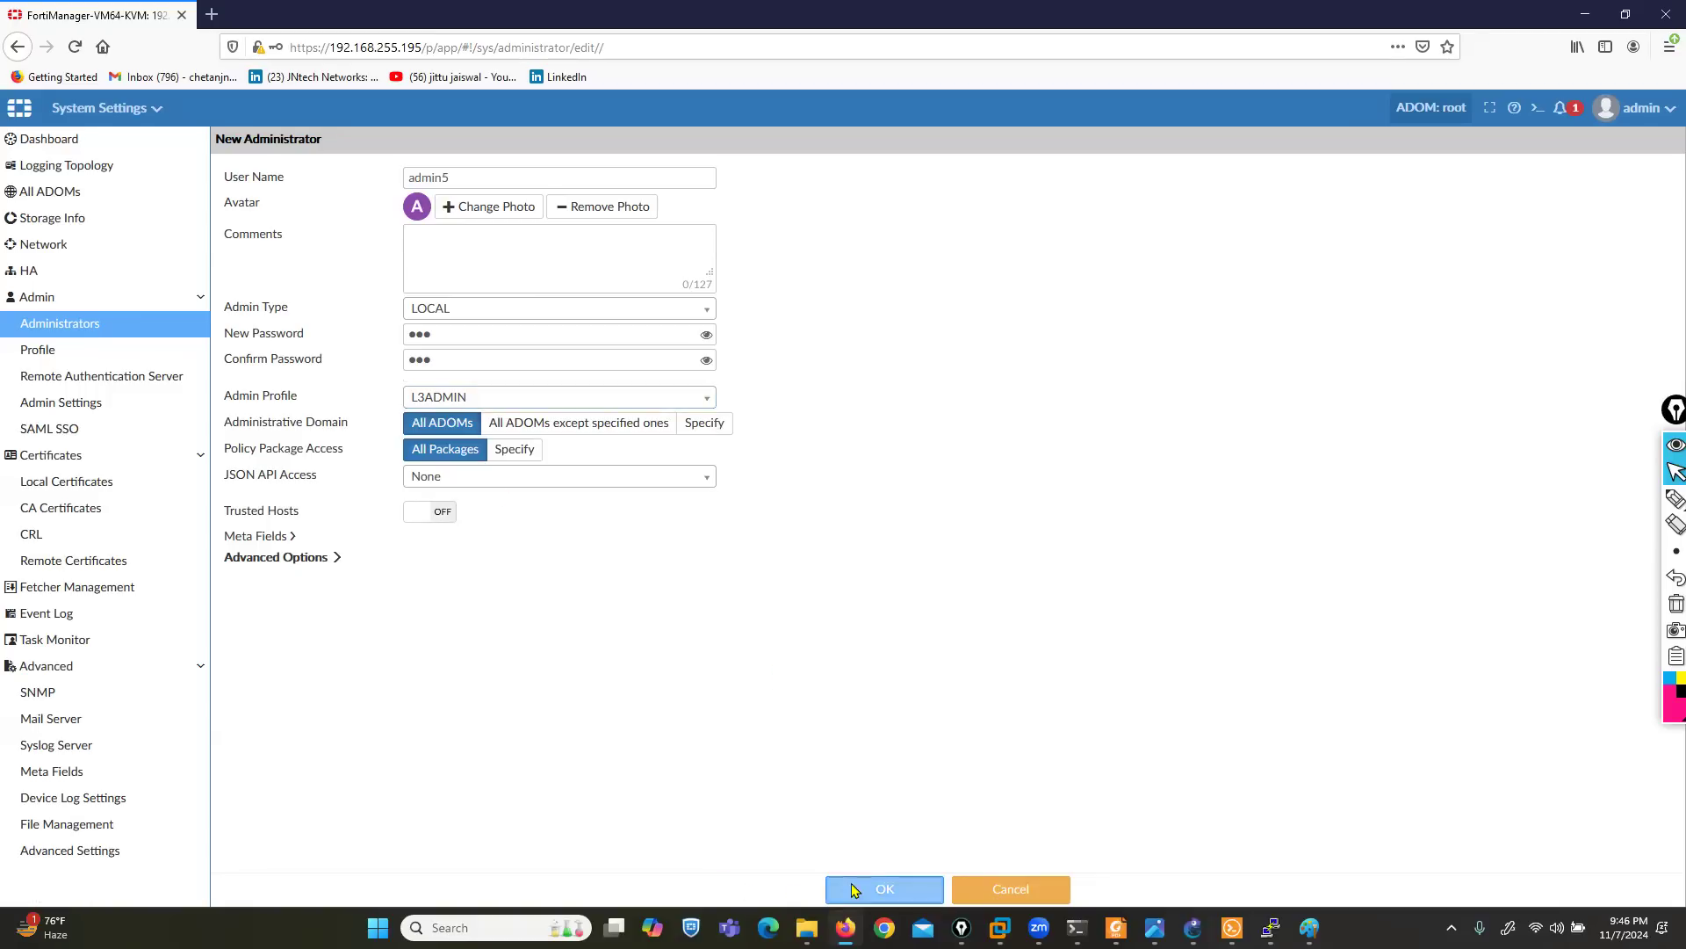
pyautogui.click(874, 573)
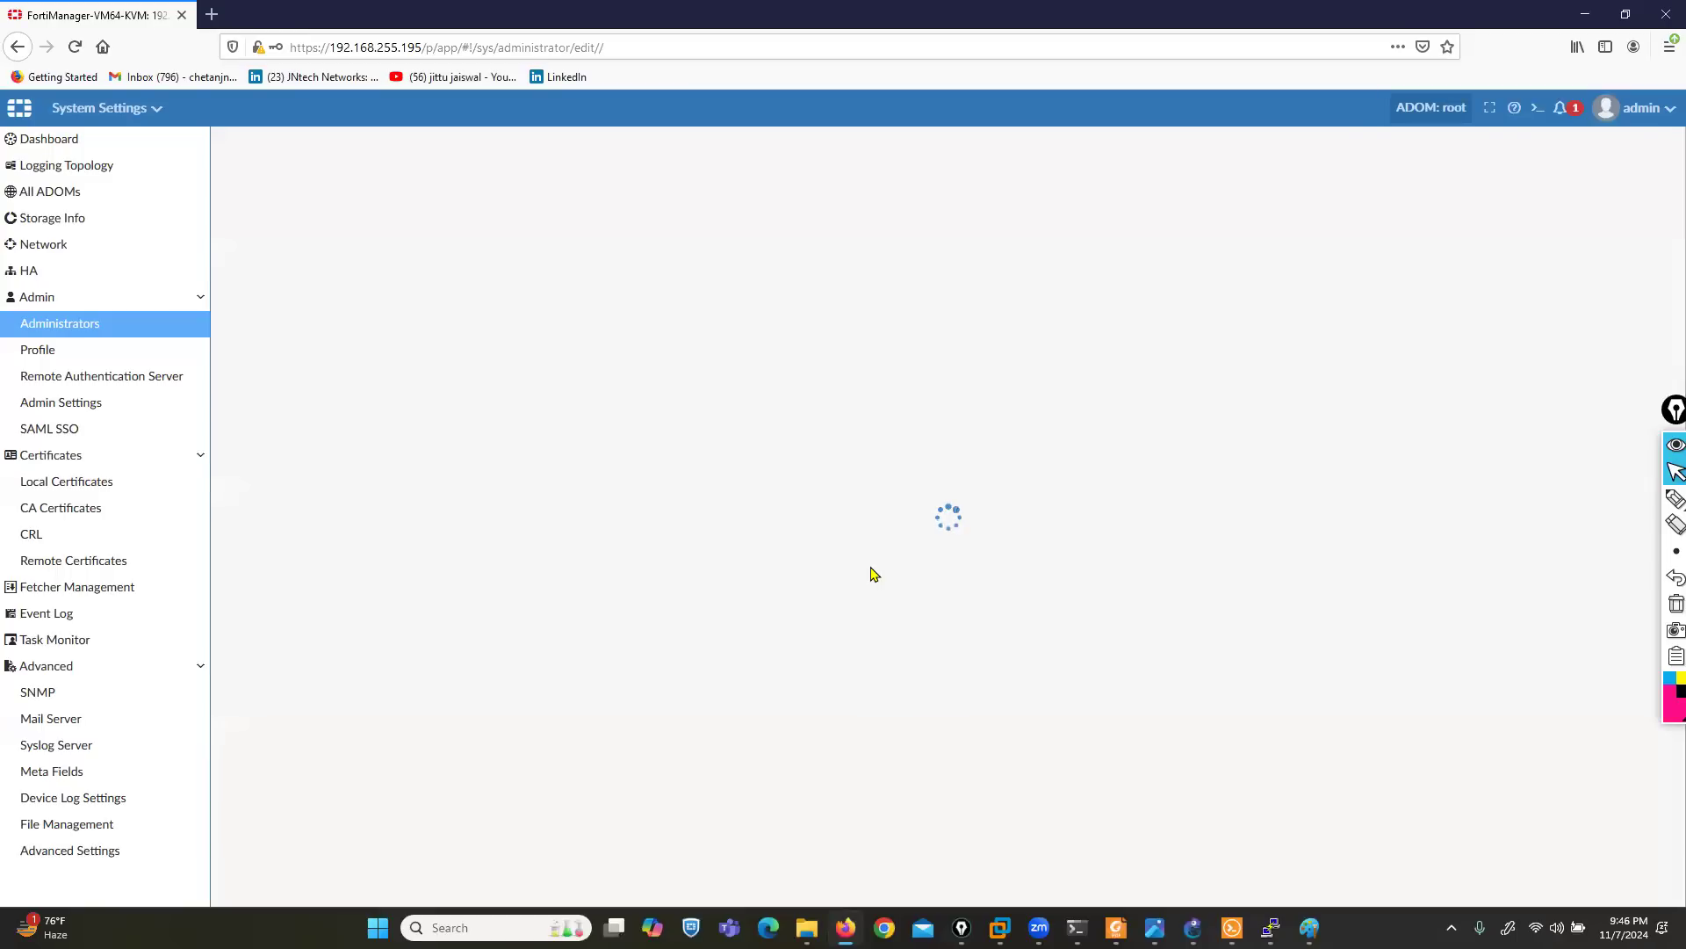
# - Log out and sign in as admin1 with the account password, declining to save the login in the browser
pyautogui.click(1635, 115)
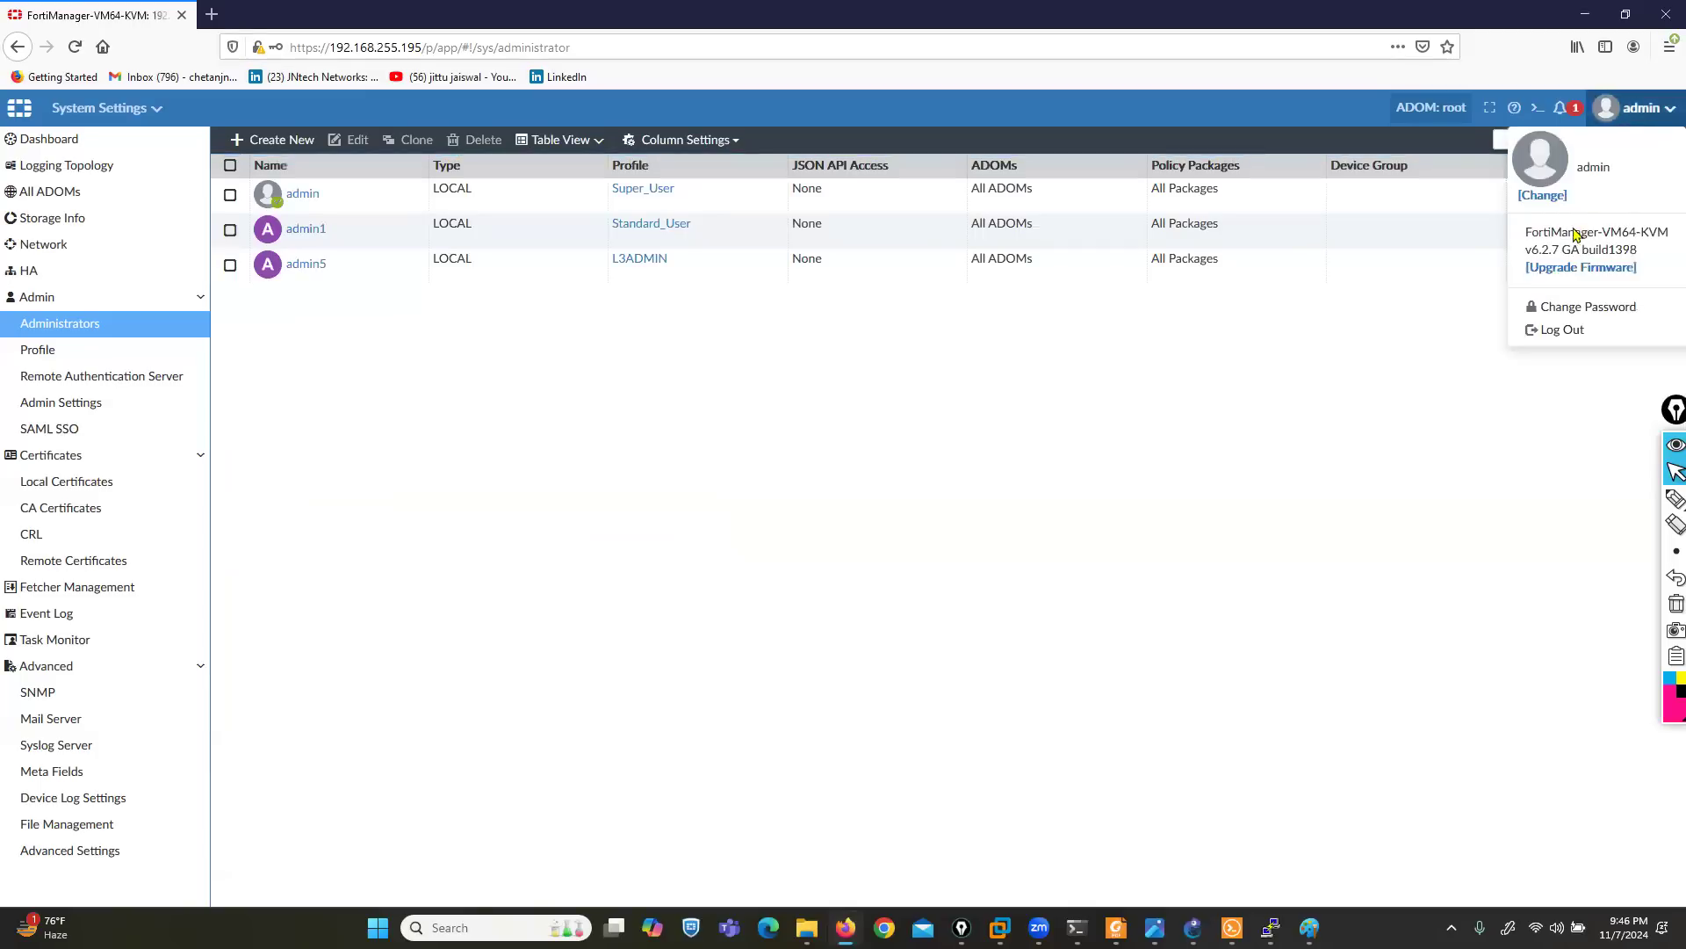
pyautogui.click(1555, 342)
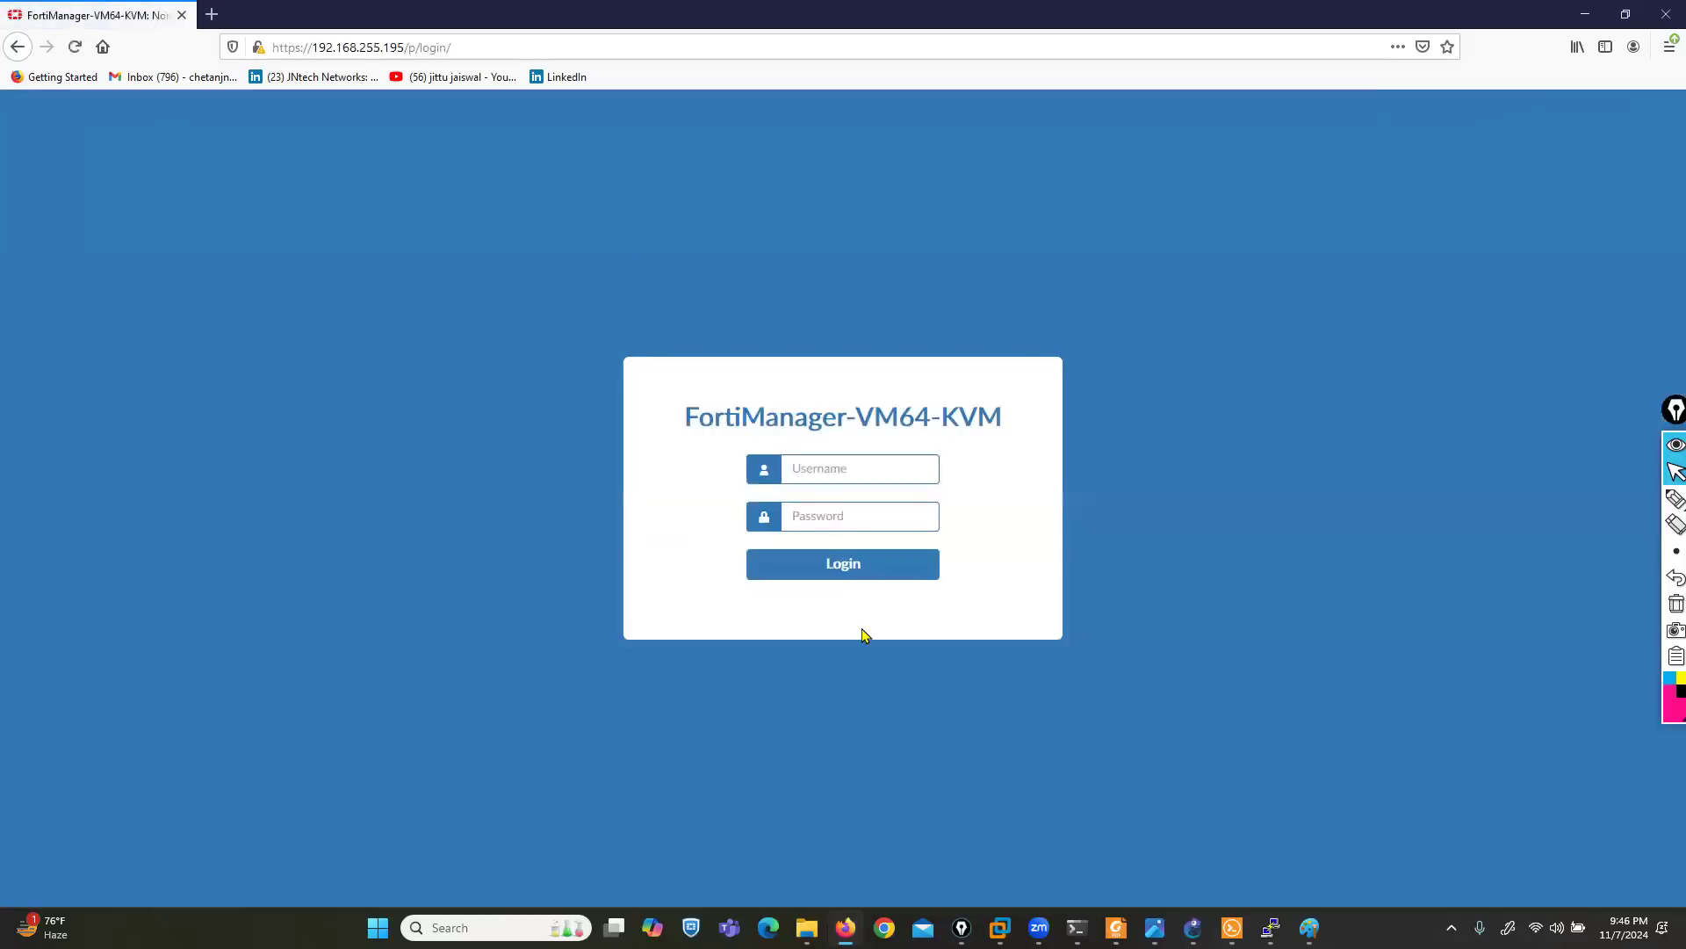
pyautogui.write('admin1')
pyautogui.press('Tab')
pyautogui.write('a')
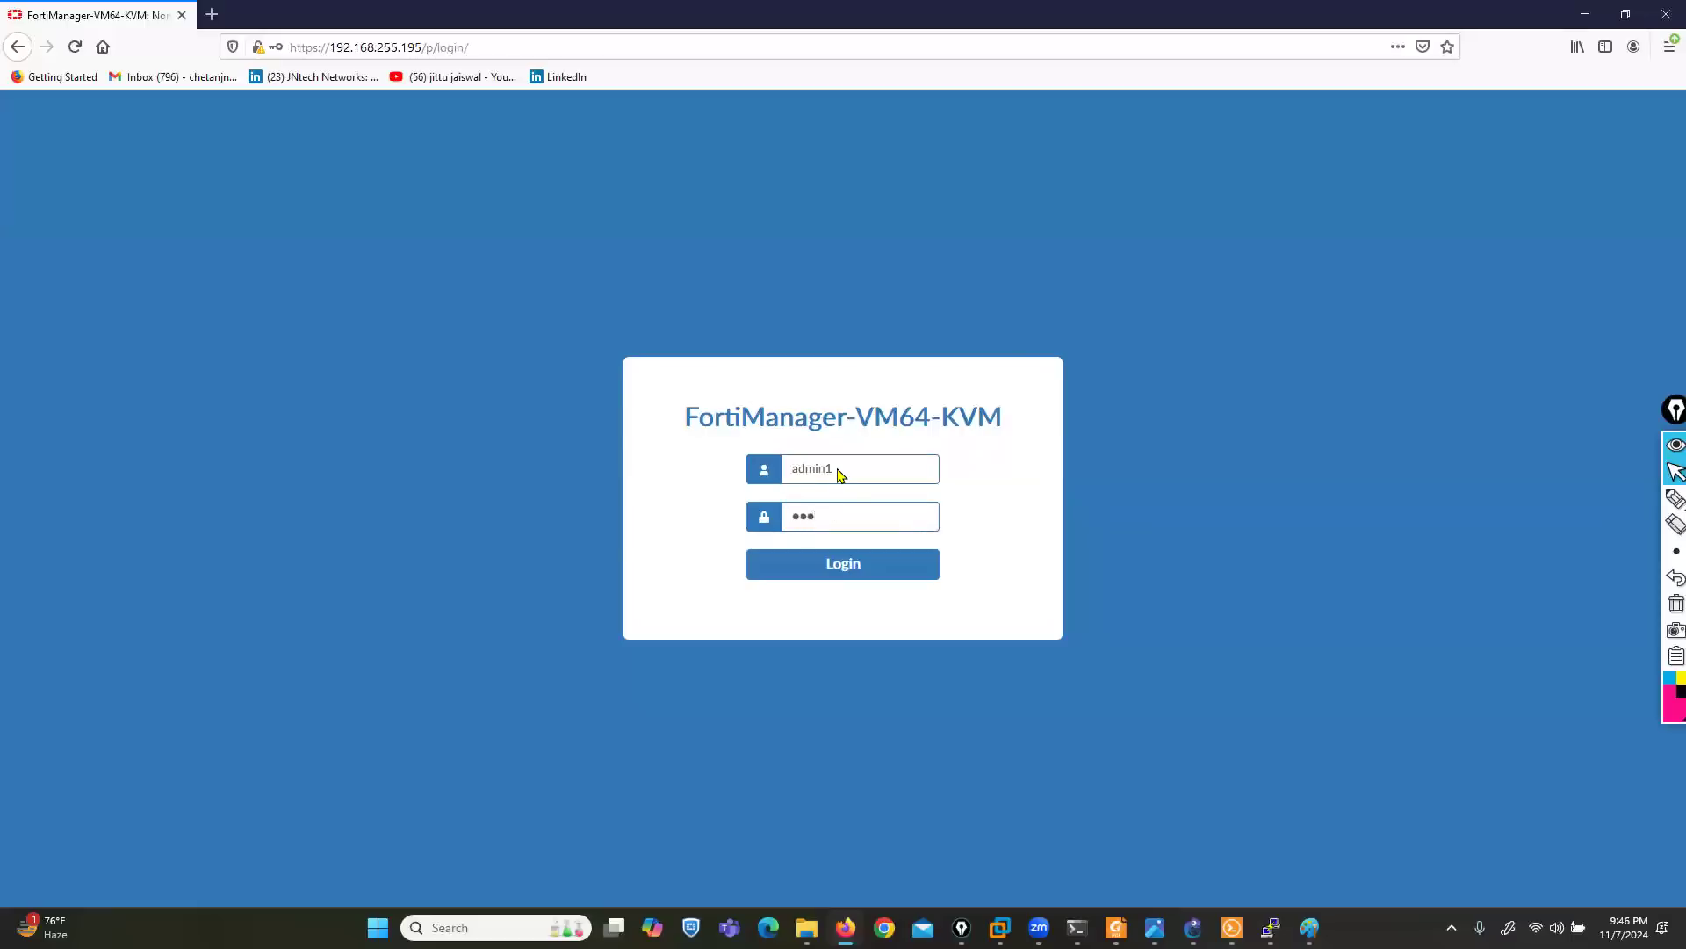
pyautogui.click(830, 569)
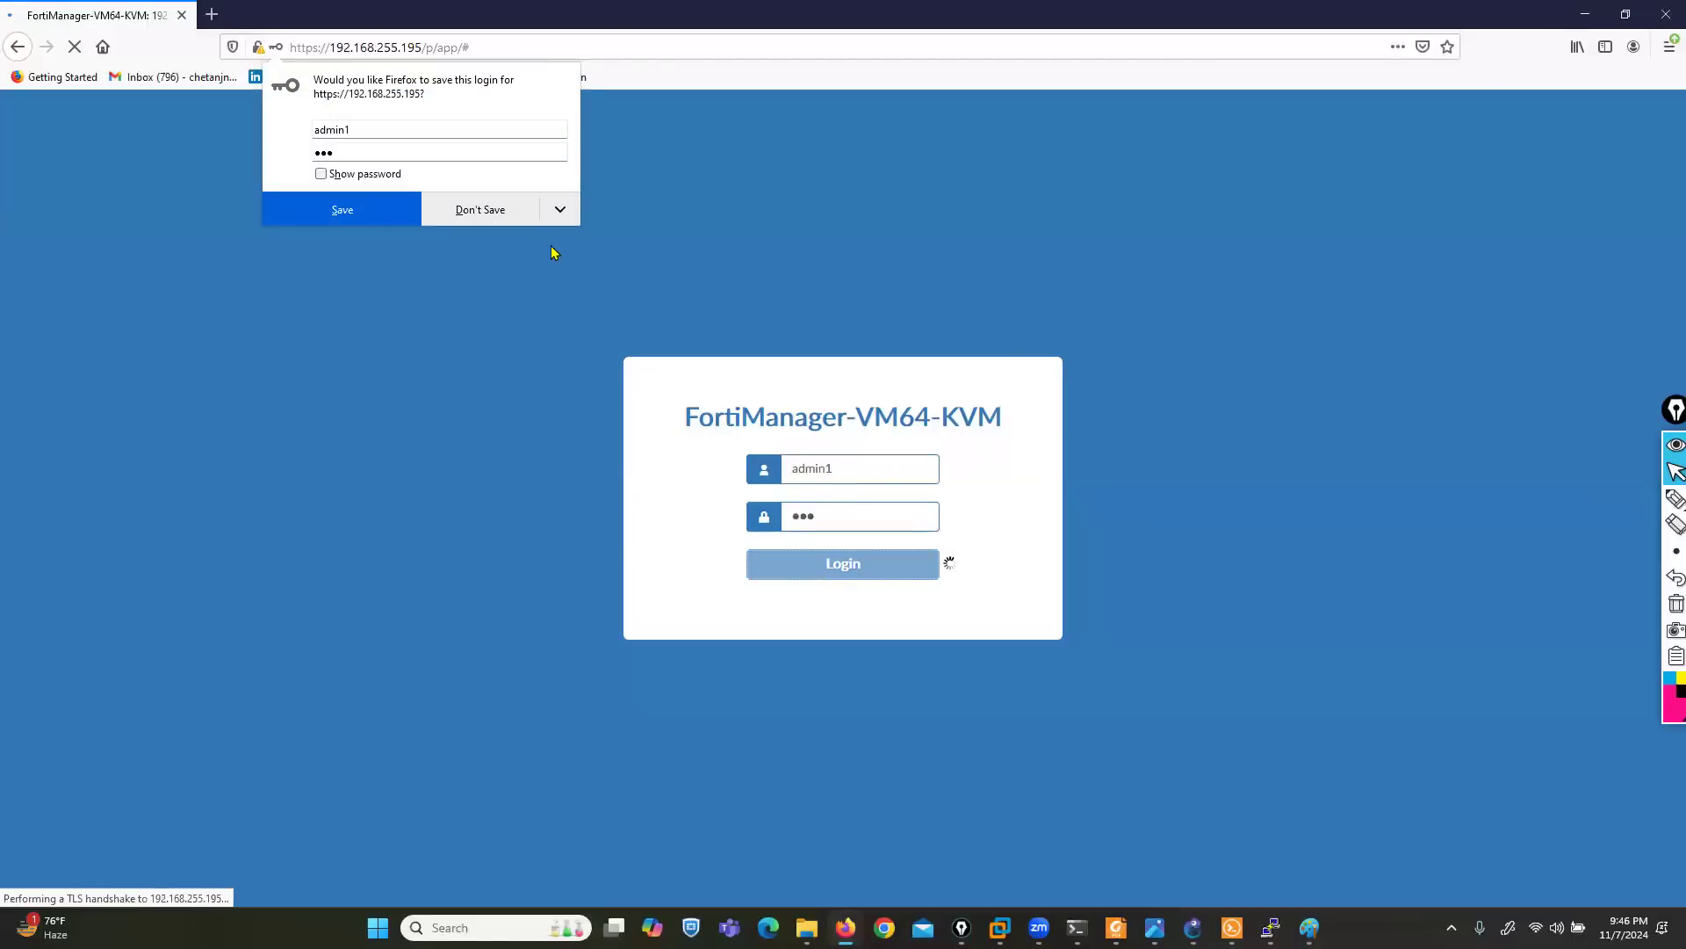
pyautogui.click(480, 209)
# - Switch to the image viewer, browse forward through the slides to Inside FortiManager, and close the viewer
pyautogui.click(1155, 928)
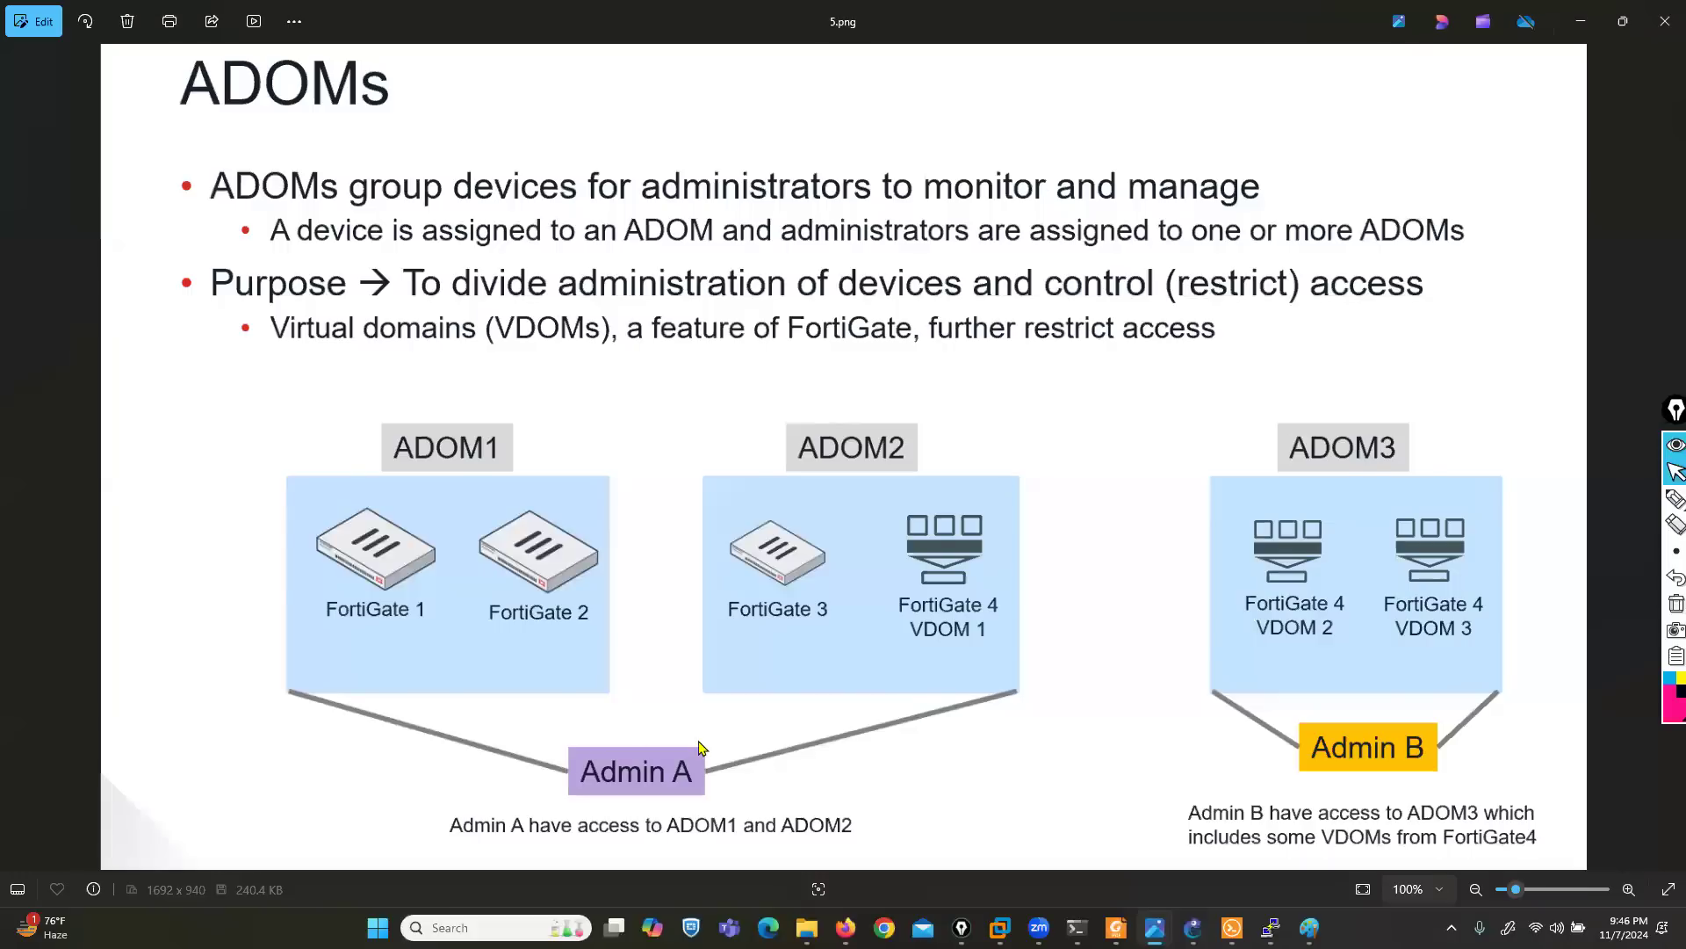
pyautogui.press('Right')
pyautogui.press('Right')
pyautogui.press('Right')
pyautogui.press('Right')
pyautogui.press('Right')
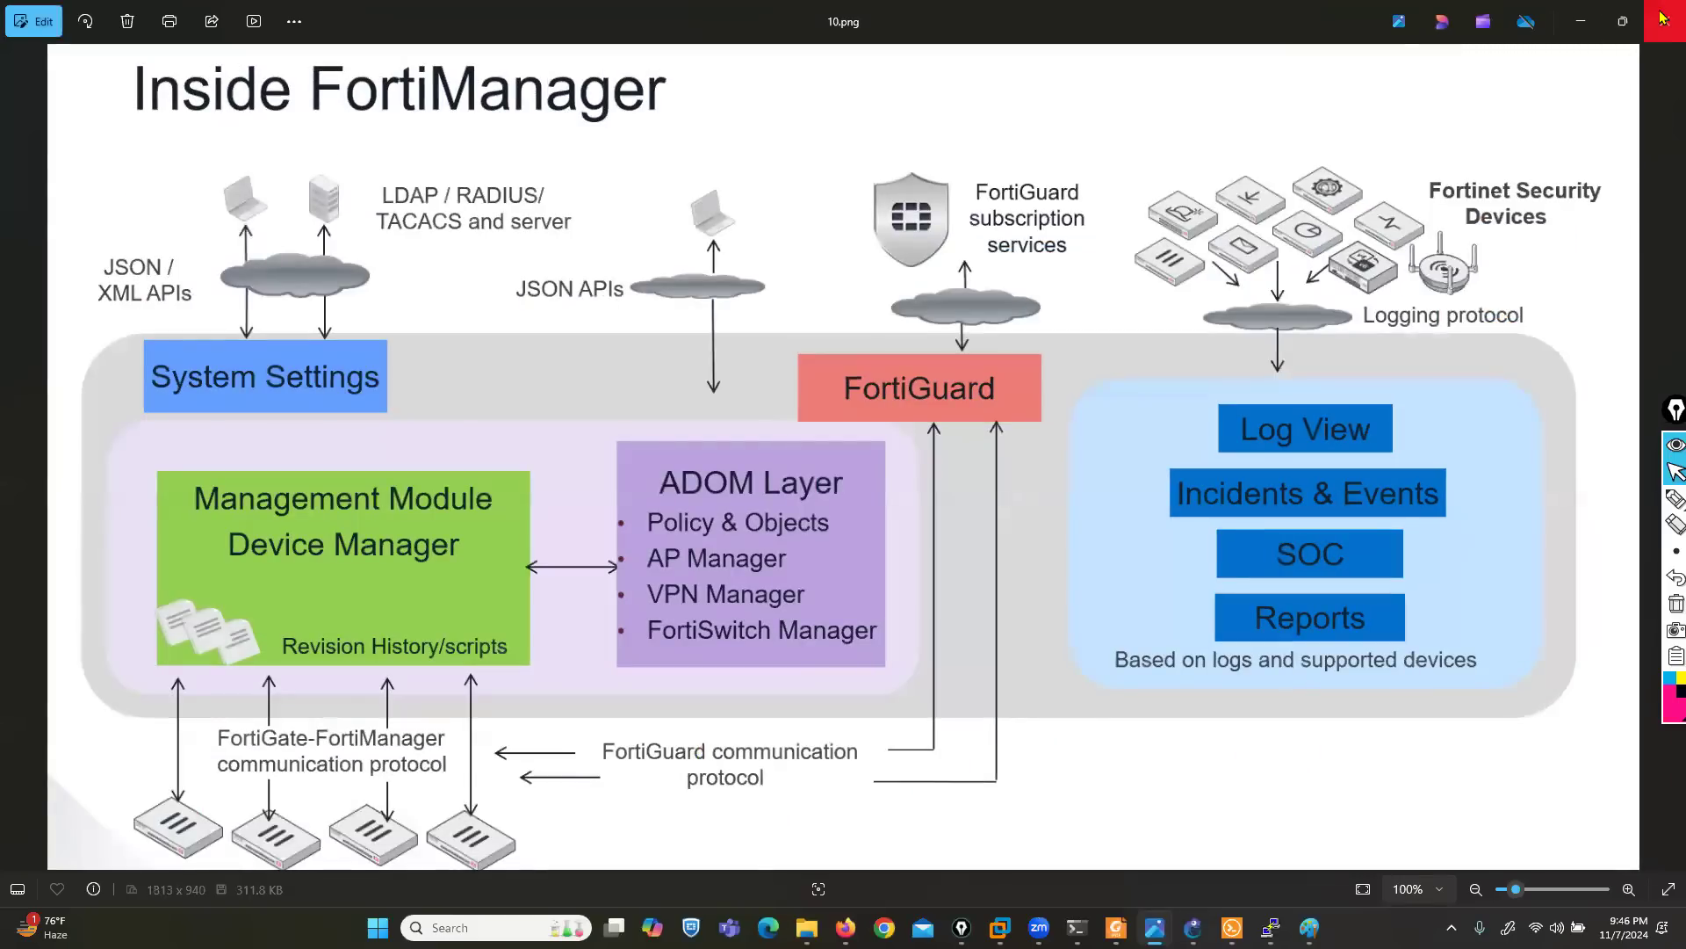
pyautogui.click(1664, 19)
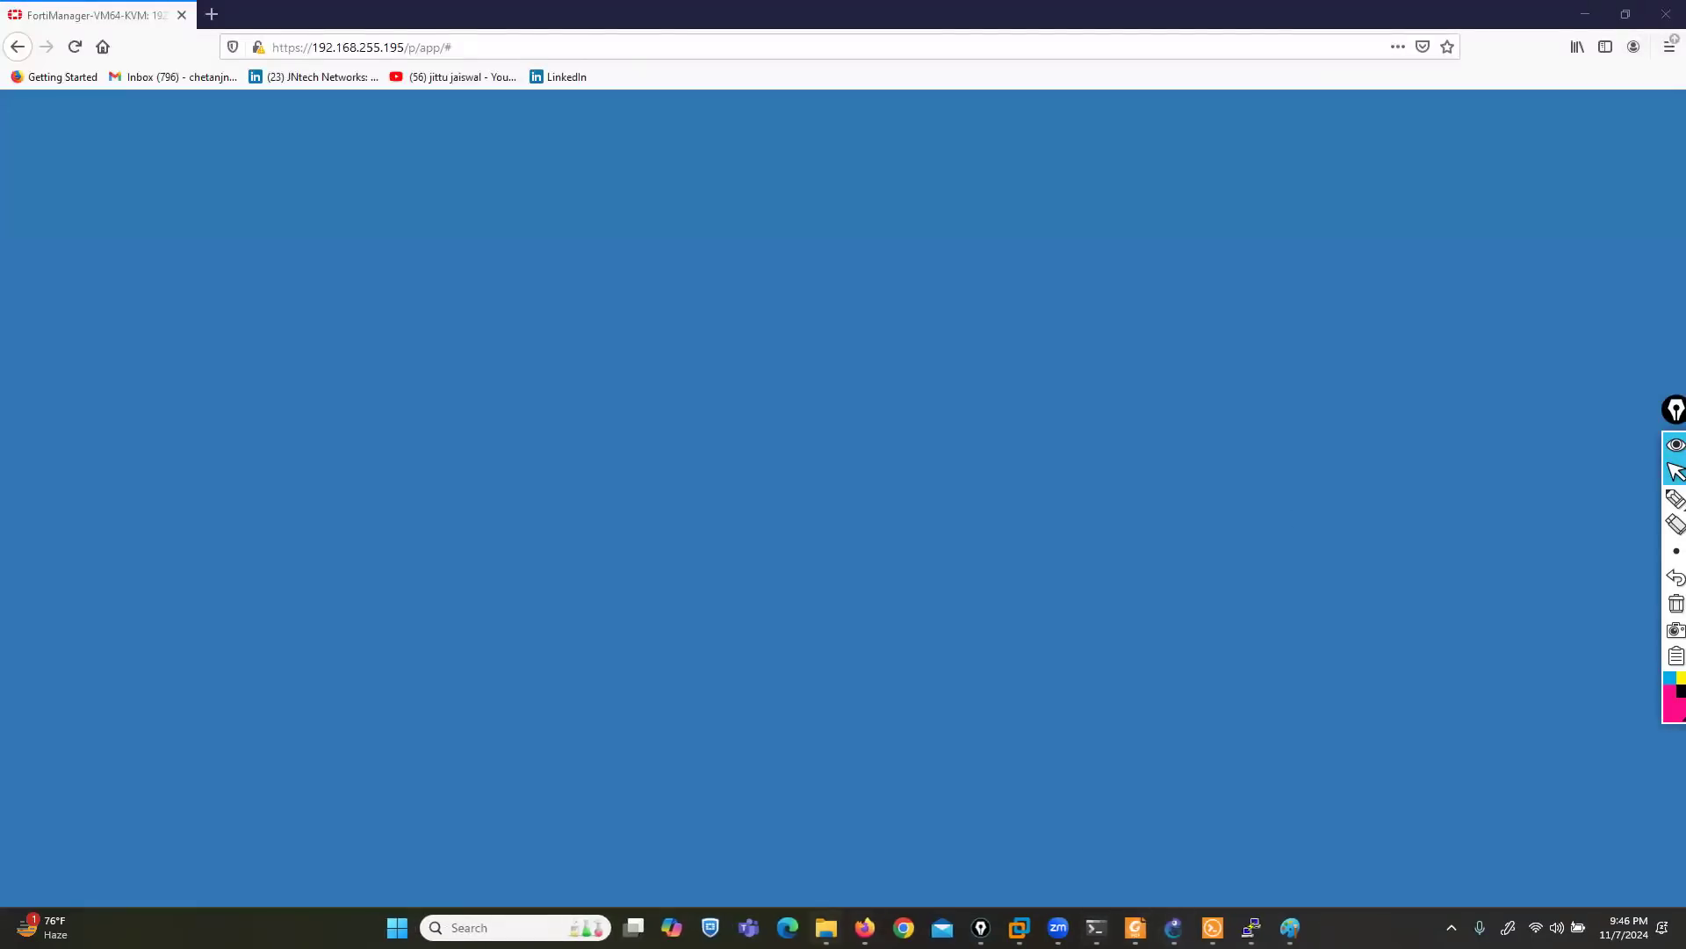
# - Open image 11 from the day 2 folder in File Explorer and examine the Standard_User permissions on the slide
pyautogui.click(826, 927)
pyautogui.doubleClick(1270, 199)
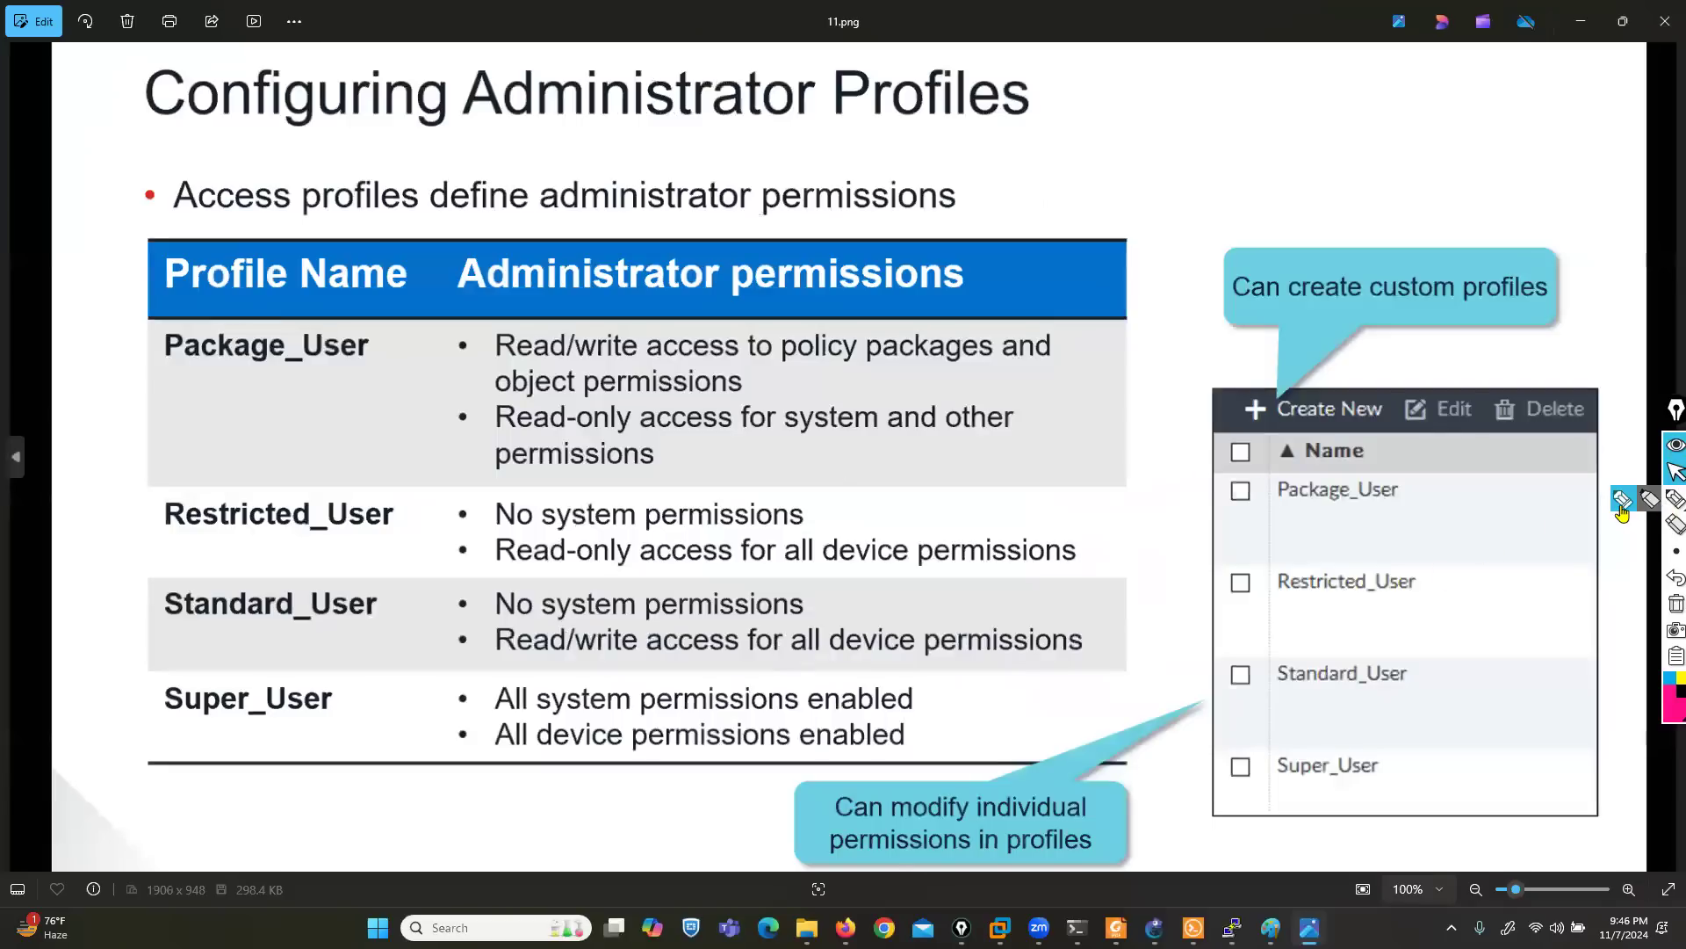
pyautogui.click(1669, 501)
pyautogui.moveTo(488, 622); pyautogui.dragTo(773, 620)
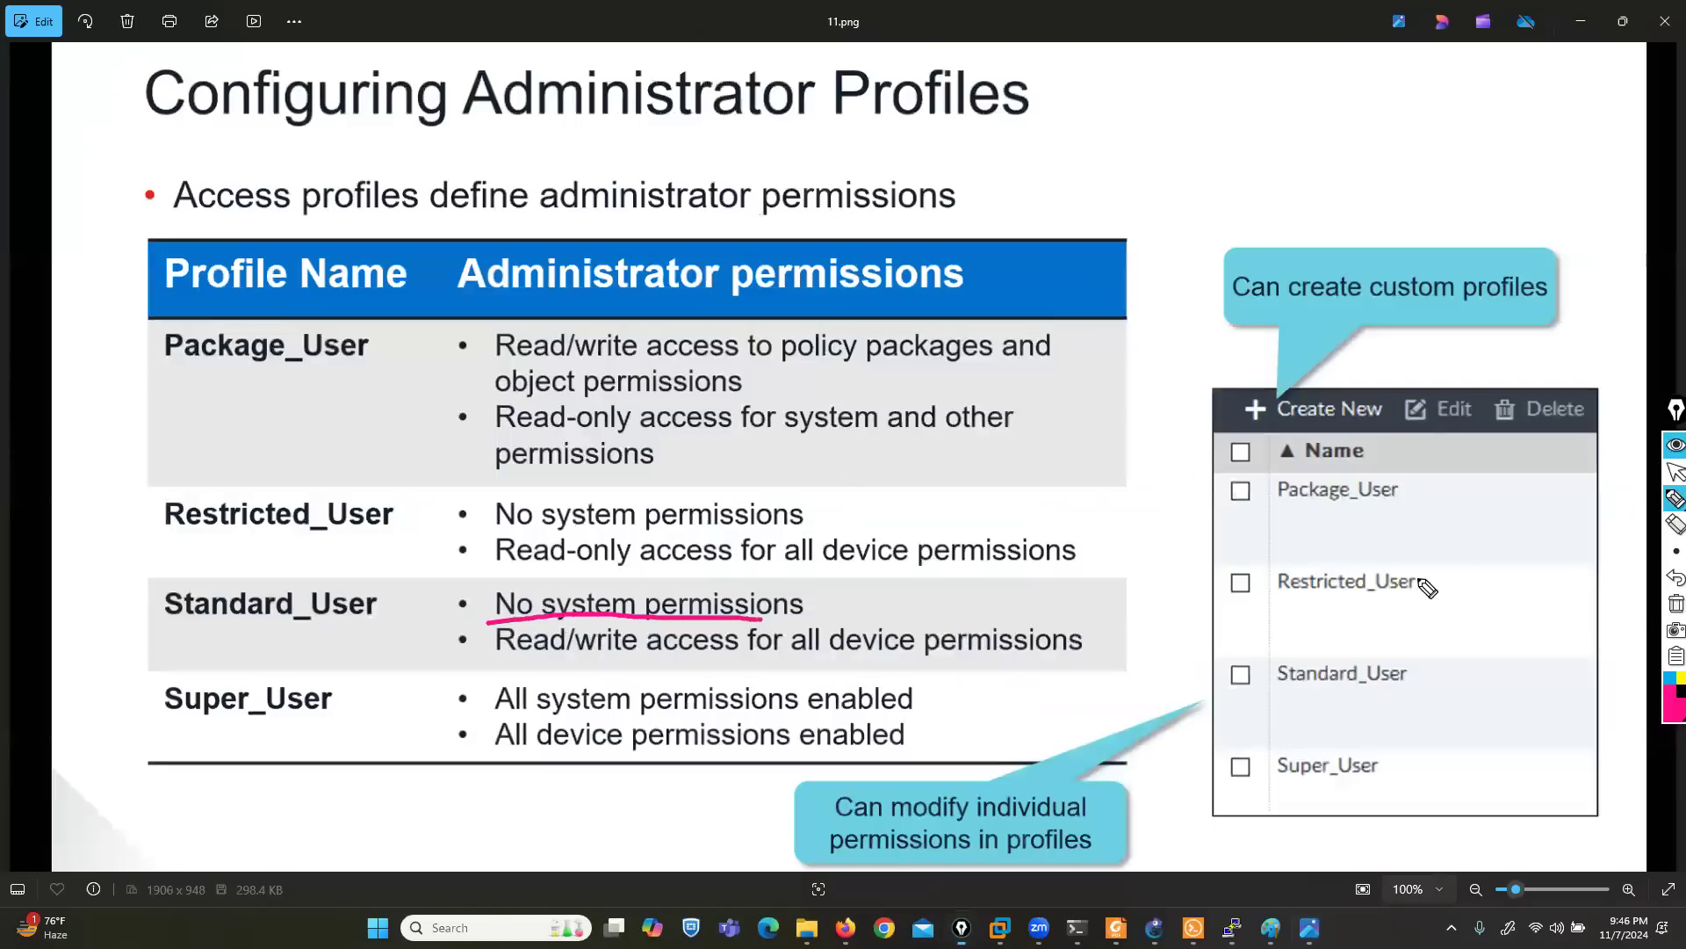
pyautogui.click(1674, 605)
pyautogui.click(1674, 471)
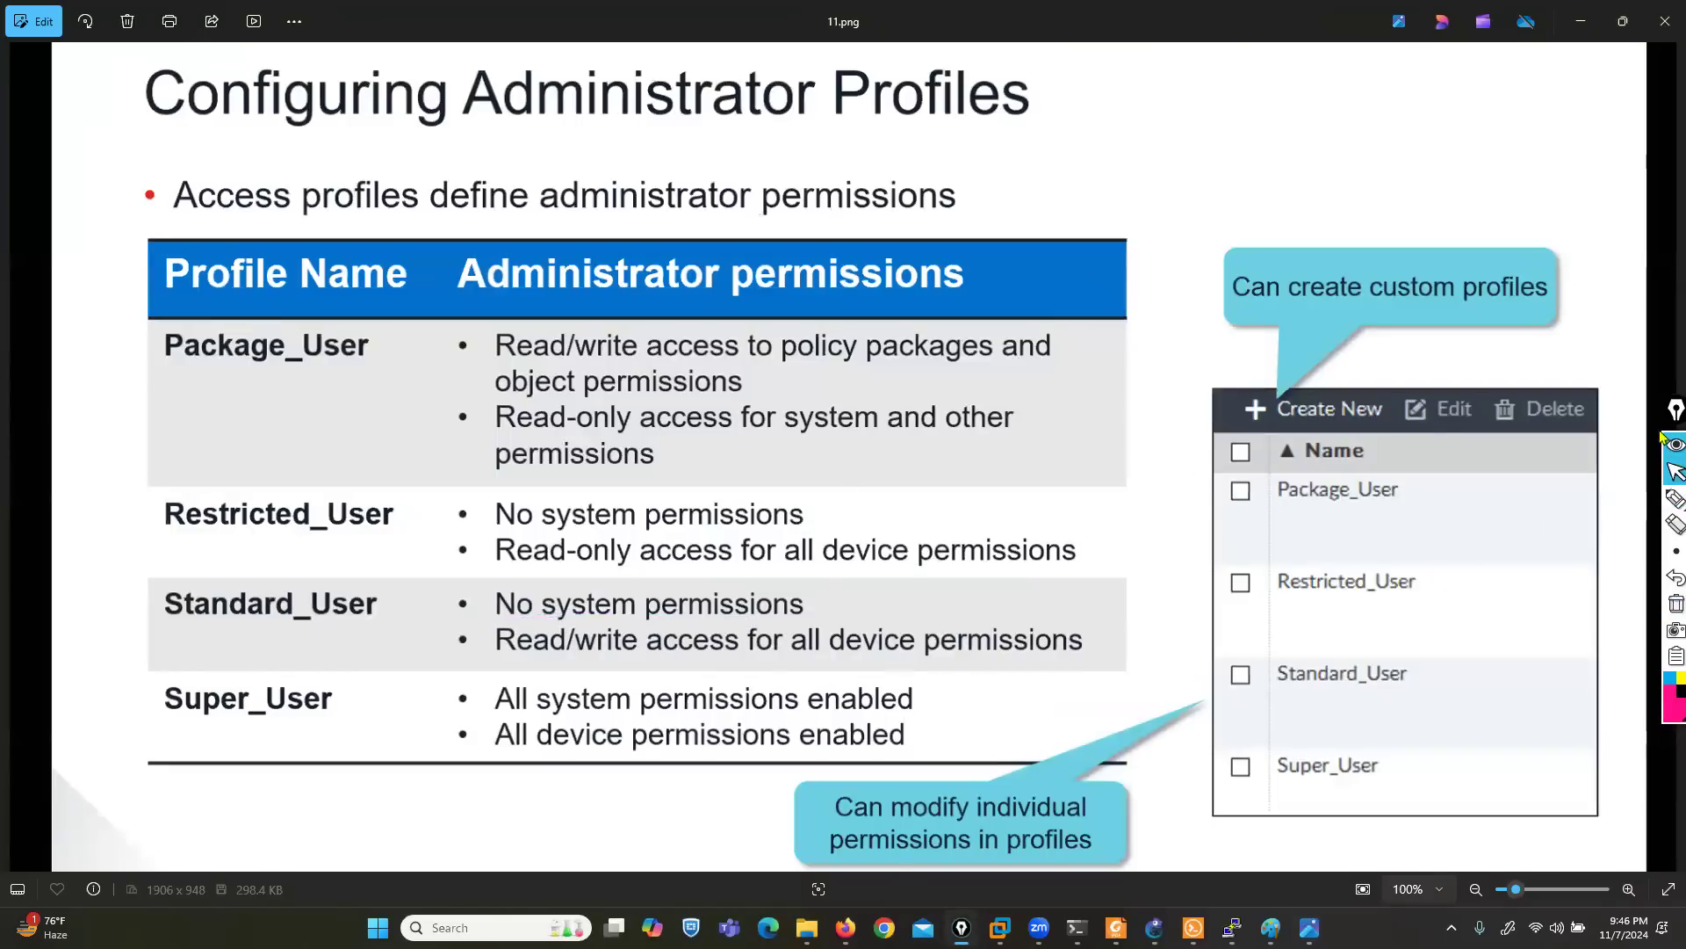
pyautogui.click(1581, 21)
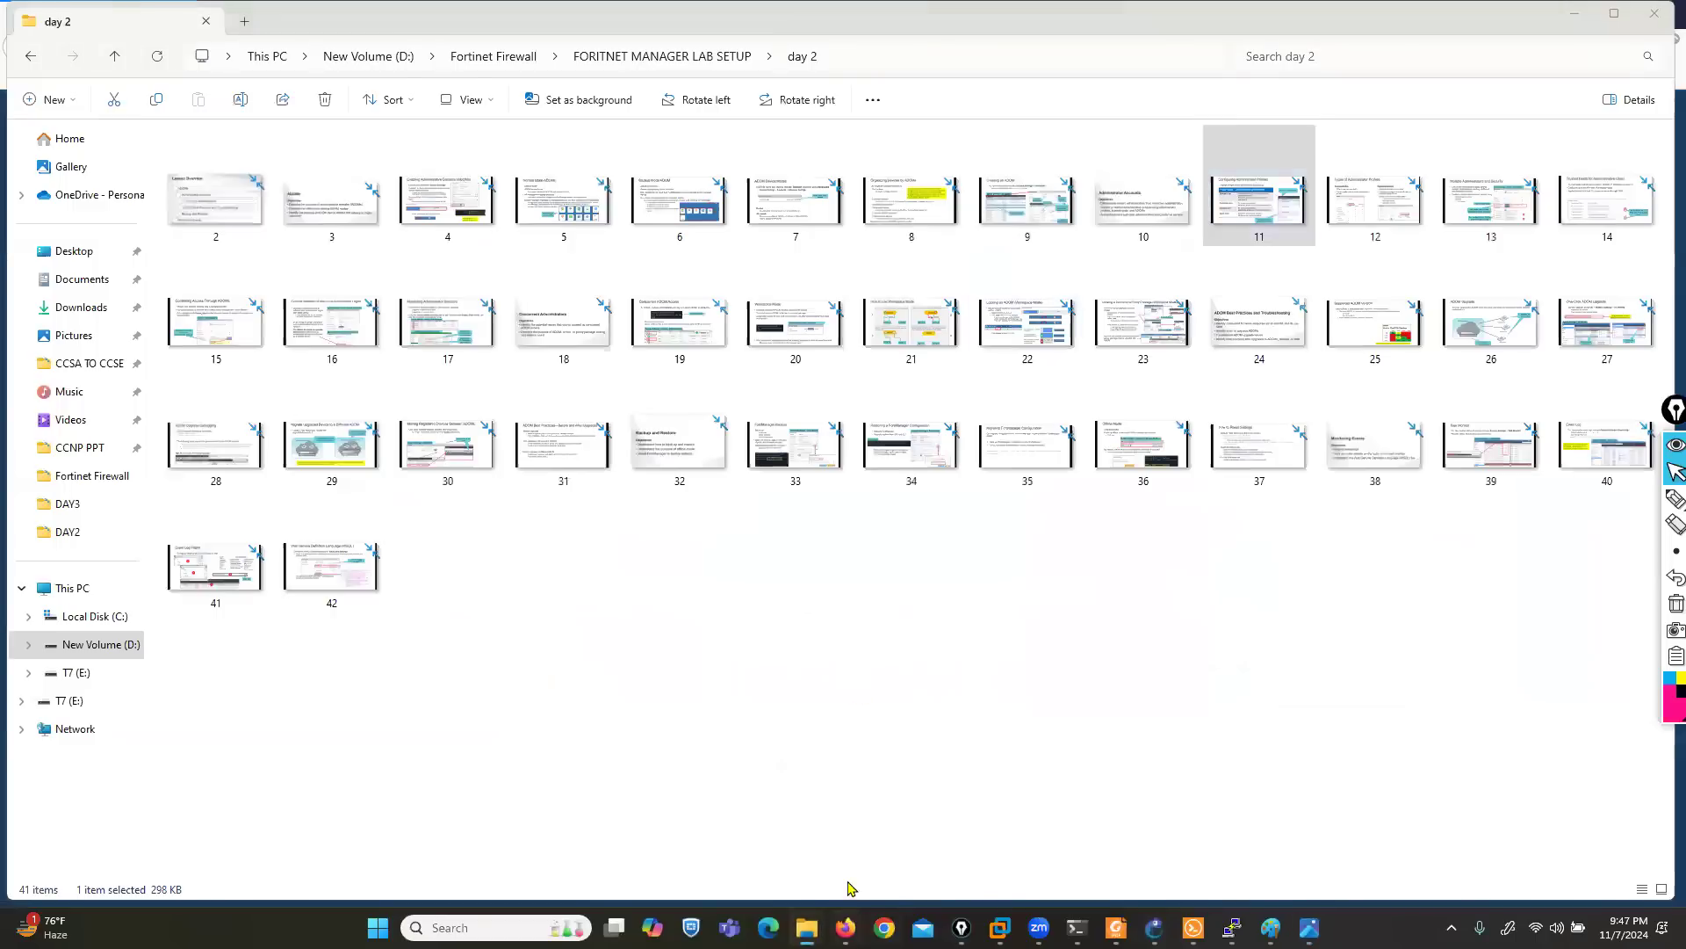
# - Return to FortiManager in Firefox, enter the root ADOM, and mark the empty spot beside FortiSwitch Manager among admin1's modules
pyautogui.click(846, 928)
pyautogui.click(566, 479)
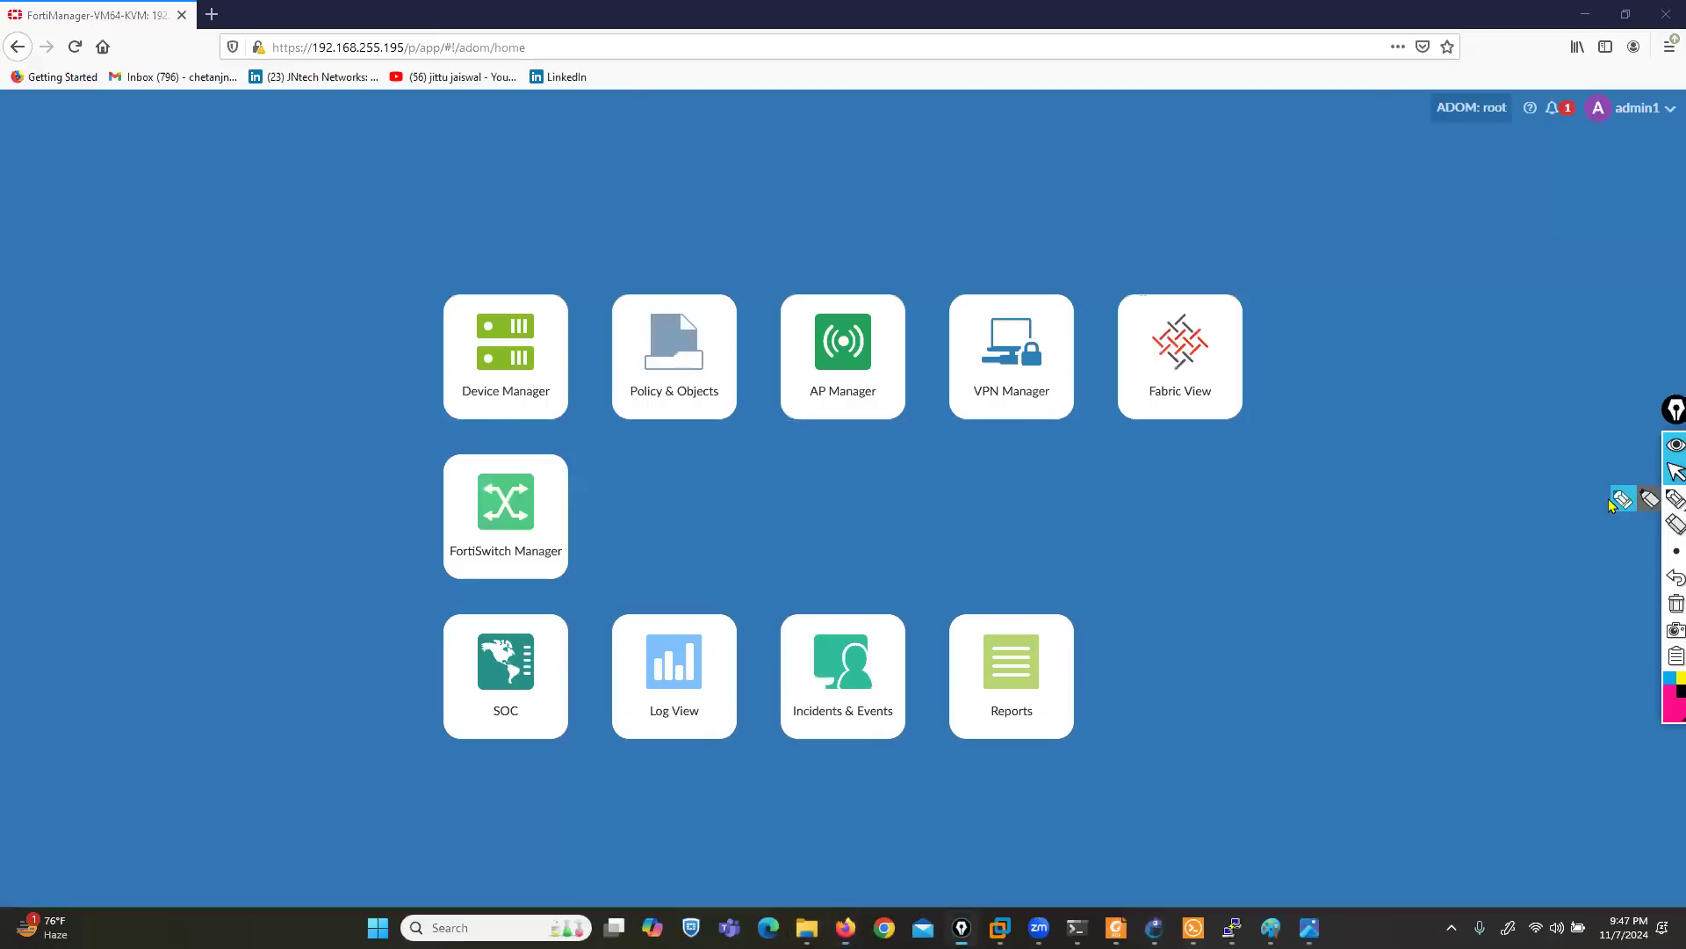
pyautogui.click(1676, 498)
pyautogui.moveTo(744, 426)
pyautogui.mouseDown()
pyautogui.moveTo(590, 434)
pyautogui.moveTo(592, 583)
pyautogui.moveTo(786, 583)
pyautogui.moveTo(753, 436)
pyautogui.moveTo(724, 434)
pyautogui.mouseUp()
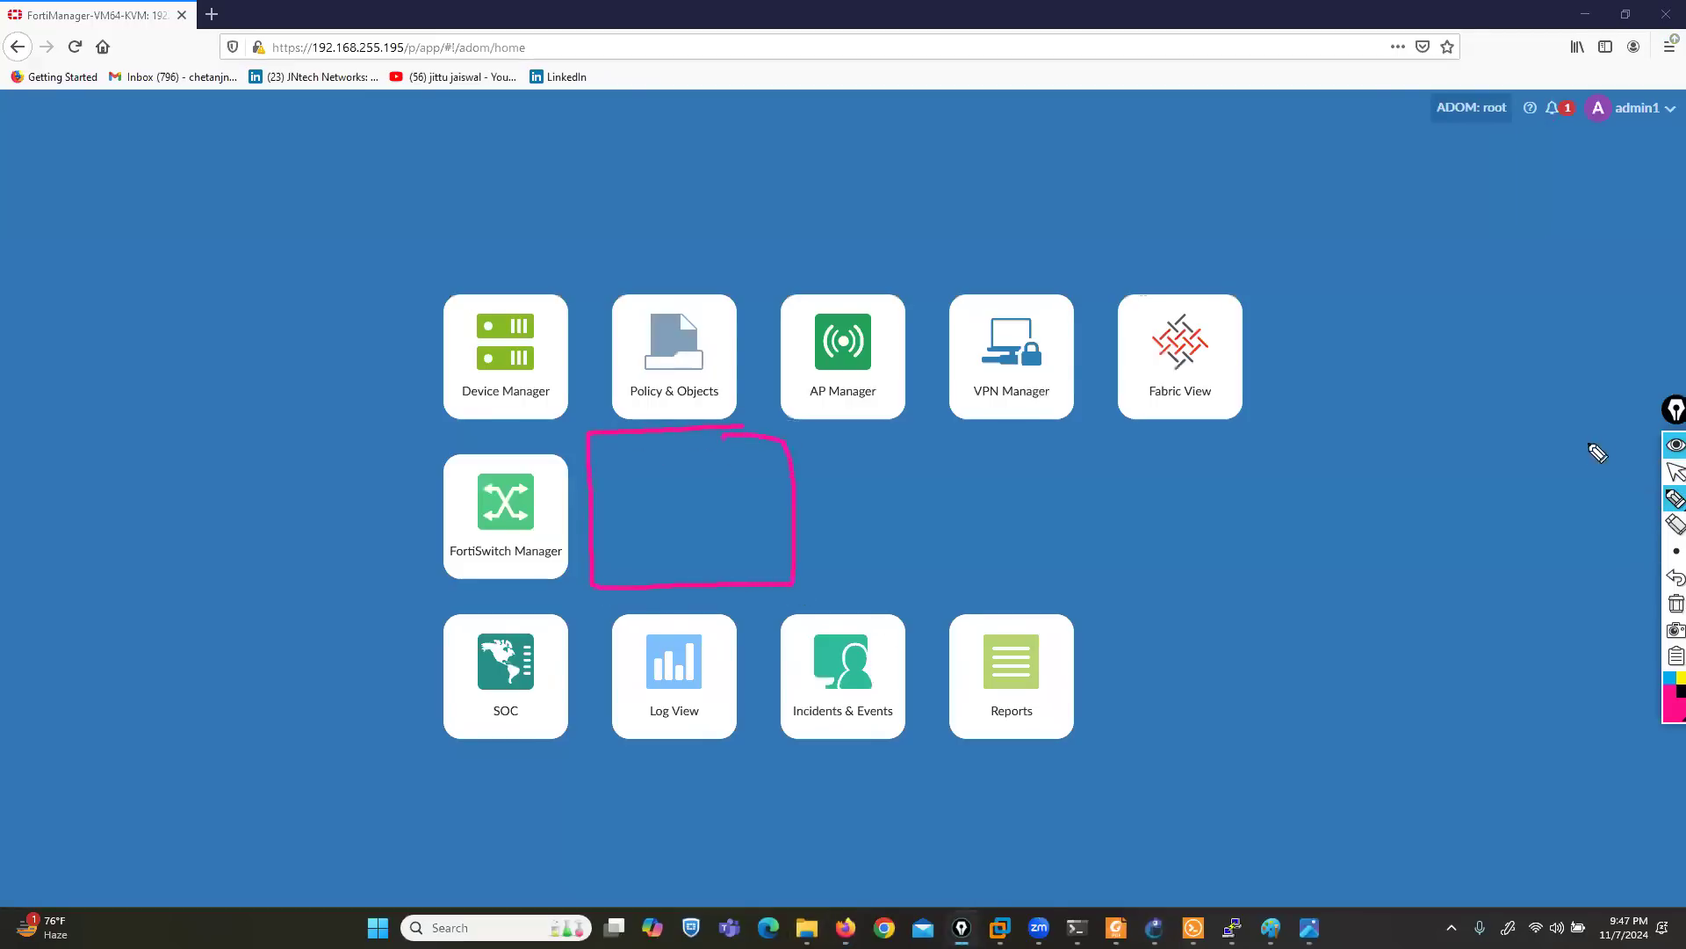
pyautogui.click(1671, 474)
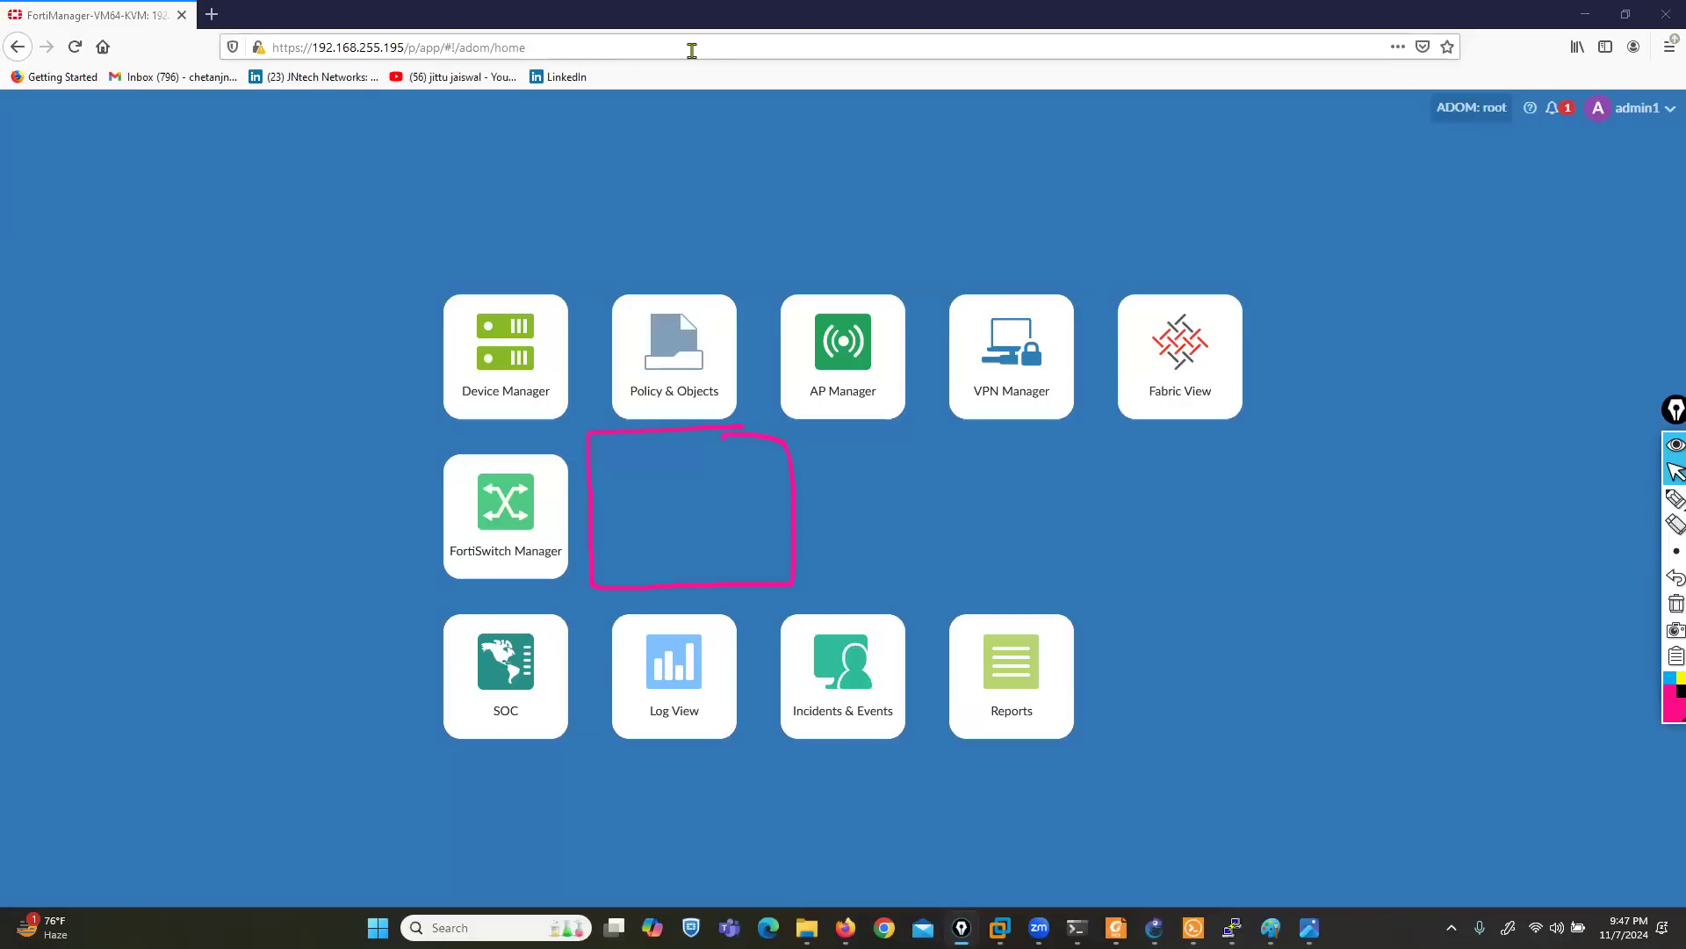
# - Log out of admin1, clear the screen annotation, and sign in as admin5 with the account password
pyautogui.click(1648, 118)
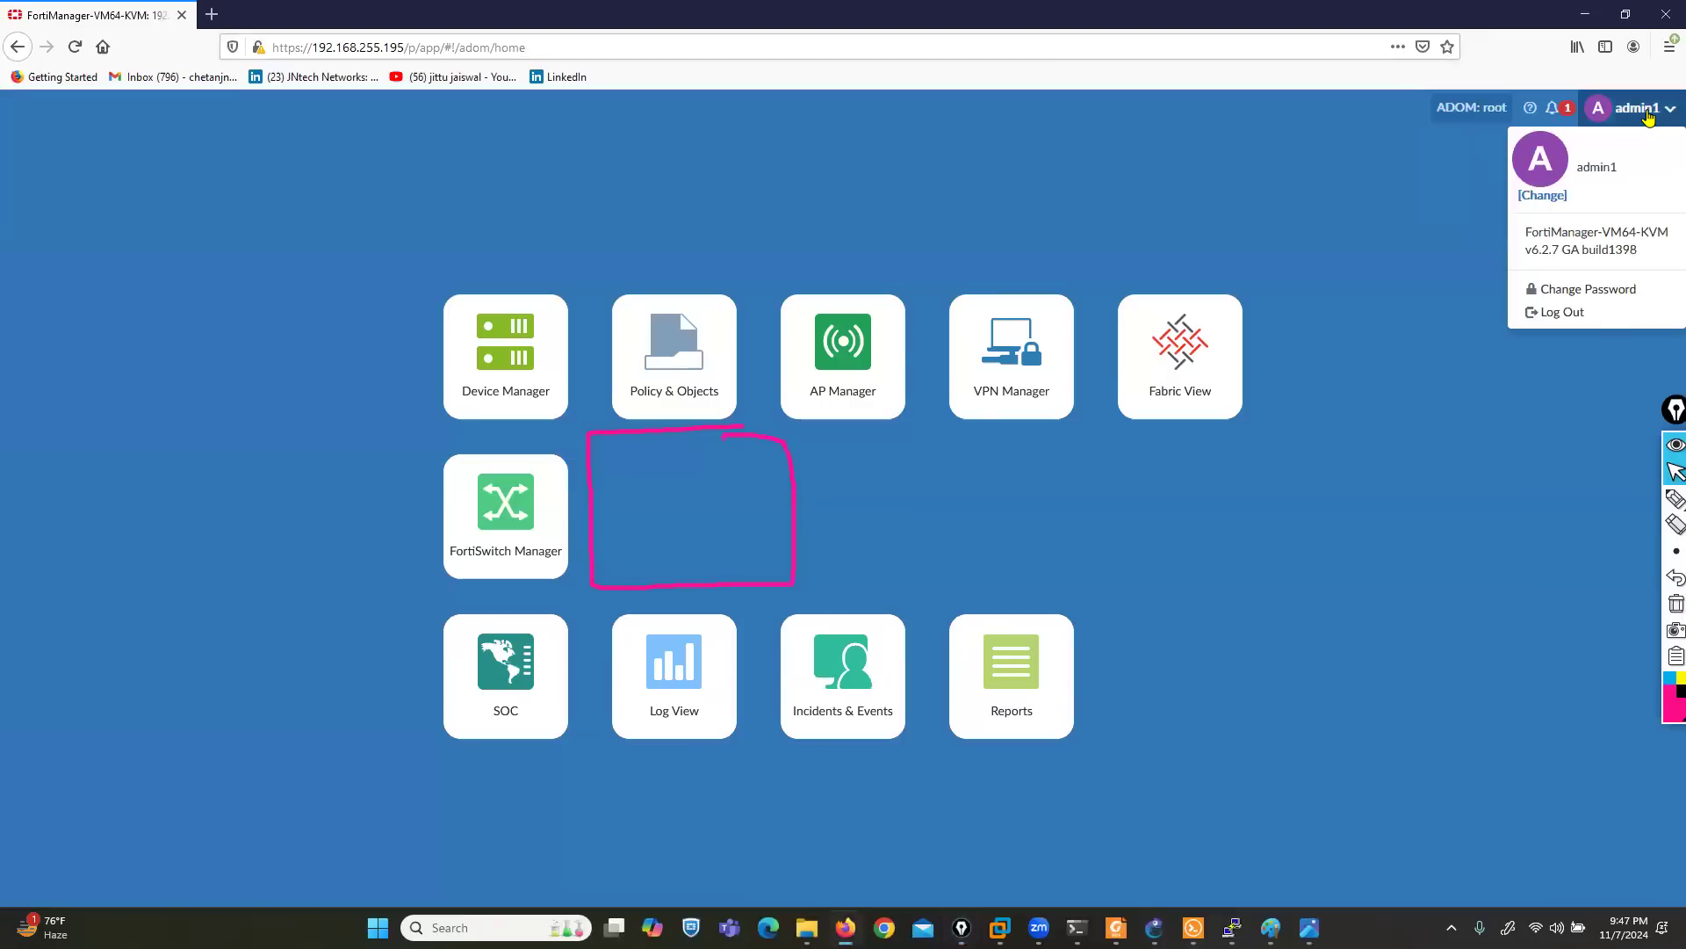
pyautogui.click(1606, 314)
pyautogui.click(1668, 608)
pyautogui.click(885, 463)
pyautogui.click(826, 567)
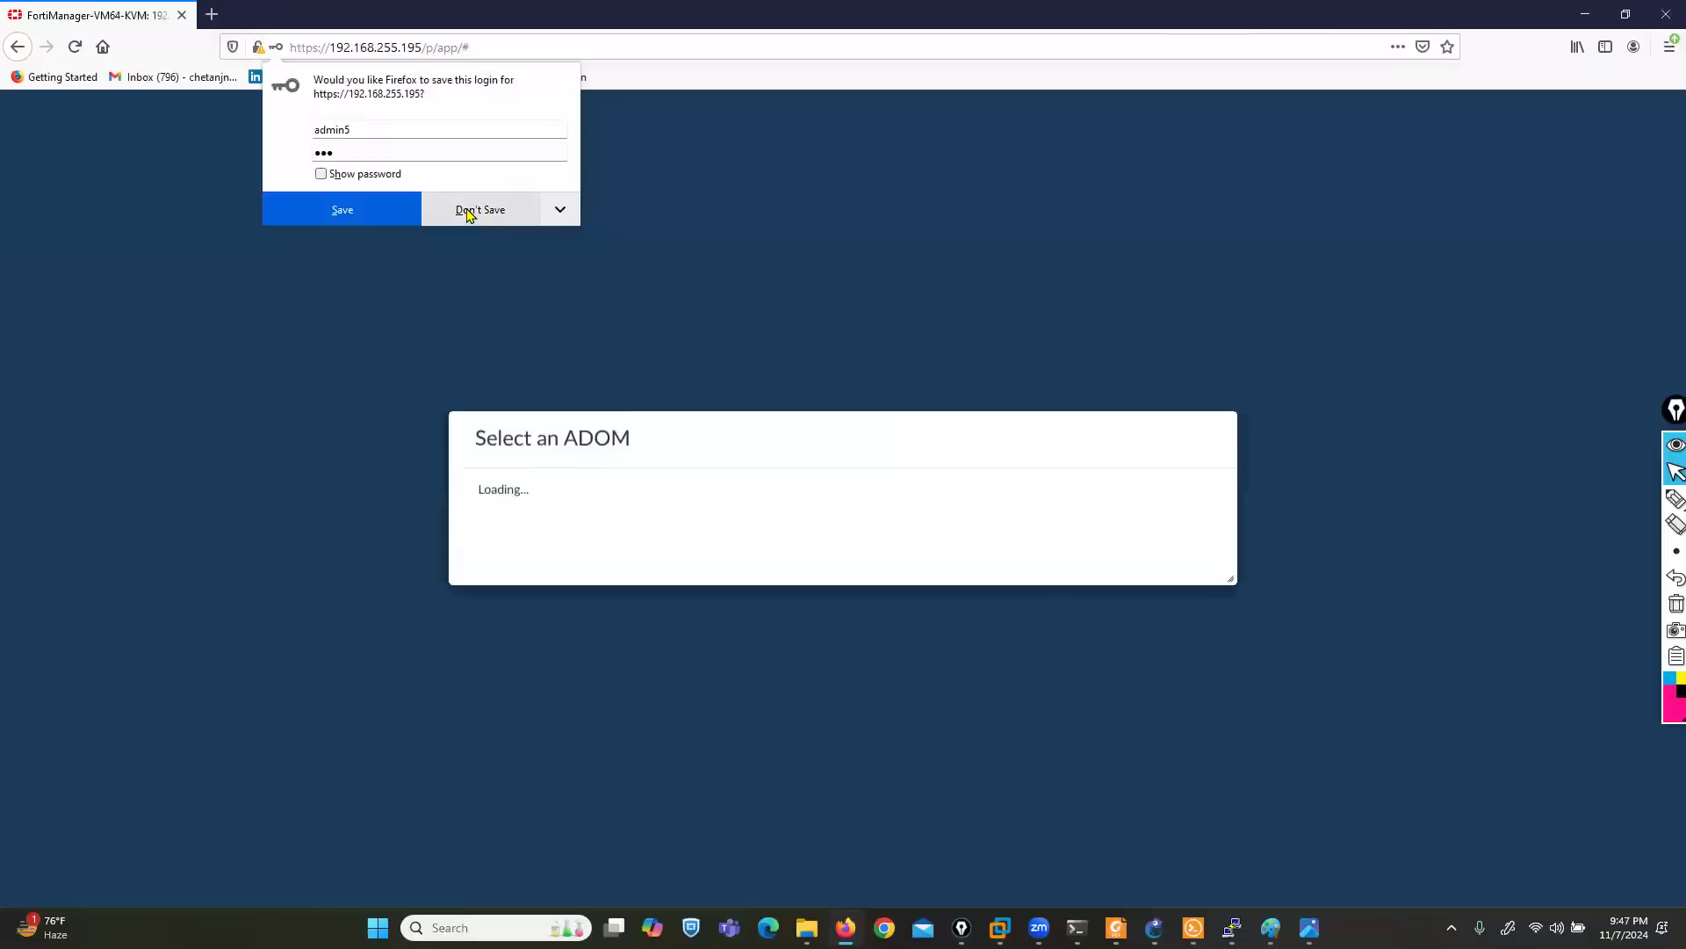
# - Enter the root ADOM as admin5 without saving the login, and outline the account name and the System Settings tile
pyautogui.click(468, 213)
pyautogui.click(542, 475)
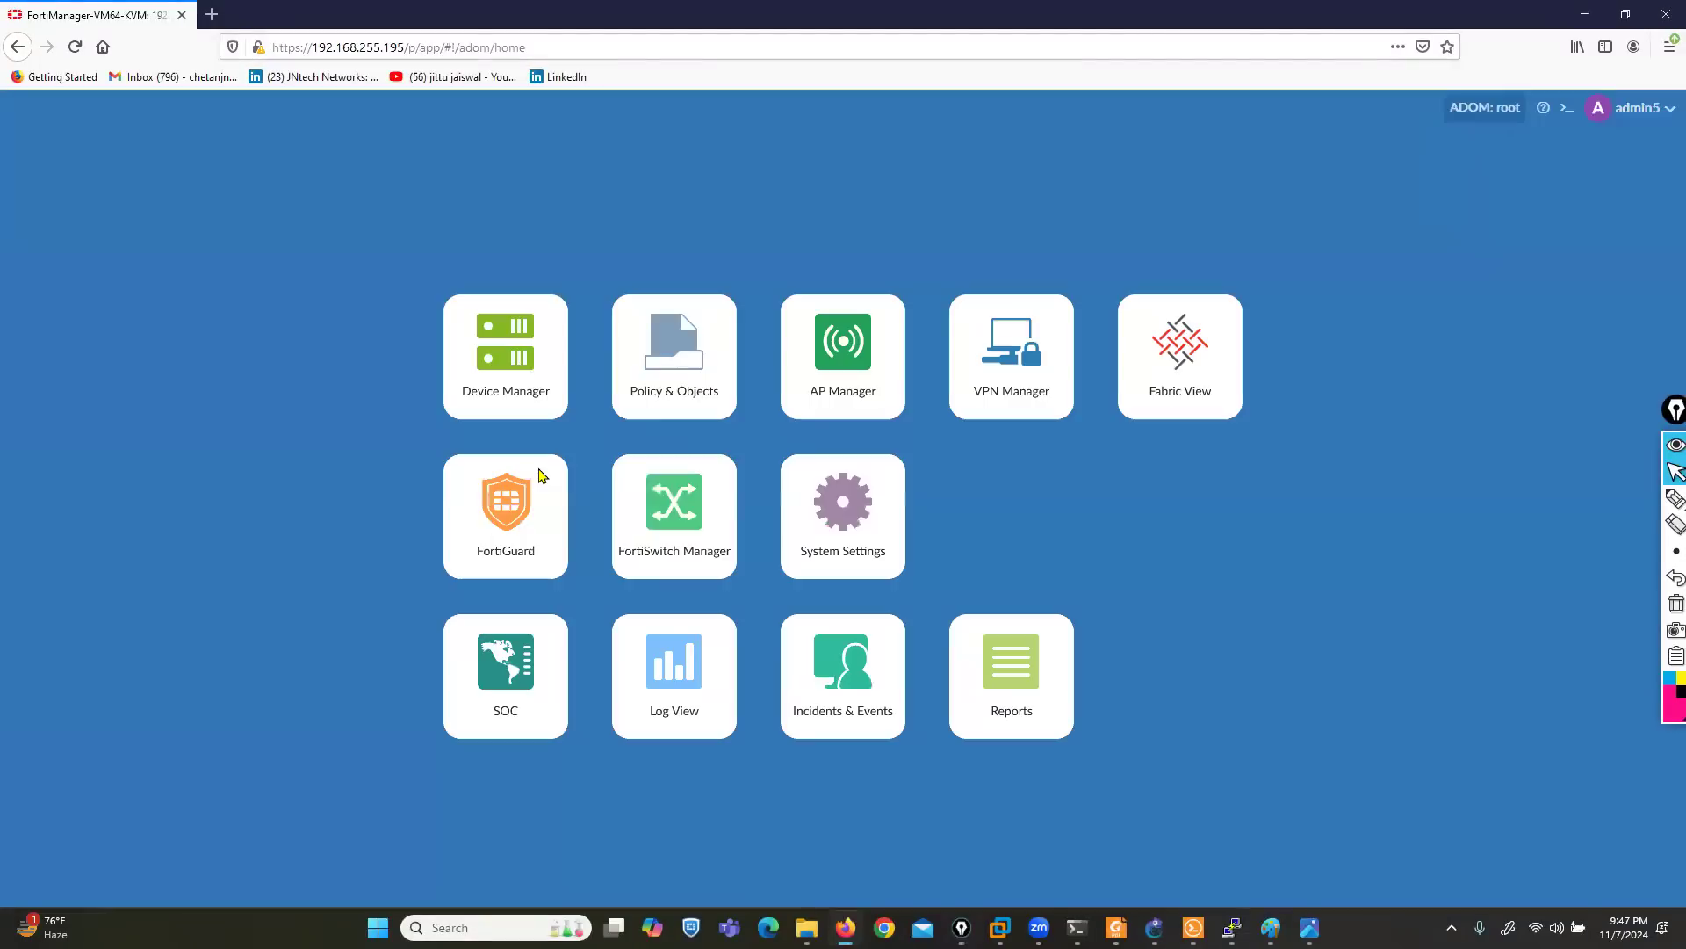
pyautogui.click(1673, 498)
pyautogui.moveTo(1584, 97)
pyautogui.mouseDown()
pyautogui.moveTo(1642, 158)
pyautogui.moveTo(1674, 105)
pyautogui.moveTo(1591, 97)
pyautogui.mouseUp()
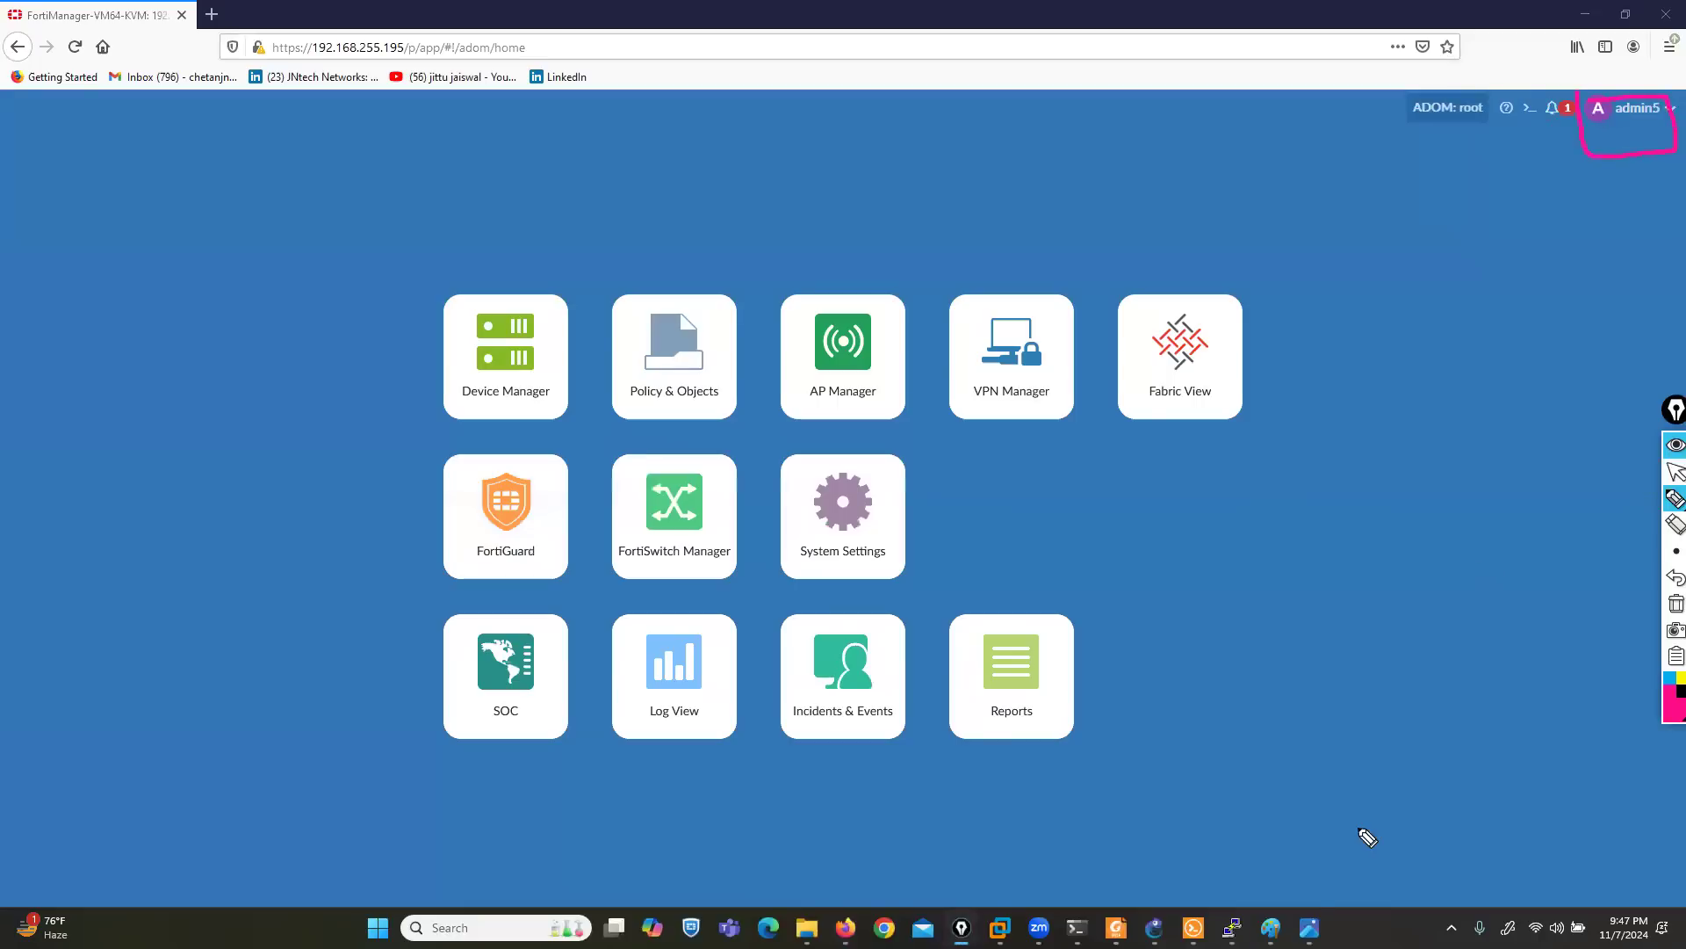
pyautogui.moveTo(915, 441)
pyautogui.mouseDown()
pyautogui.moveTo(770, 457)
pyautogui.moveTo(770, 593)
pyautogui.moveTo(911, 465)
pyautogui.moveTo(909, 438)
pyautogui.mouseUp()
pyautogui.click(1668, 475)
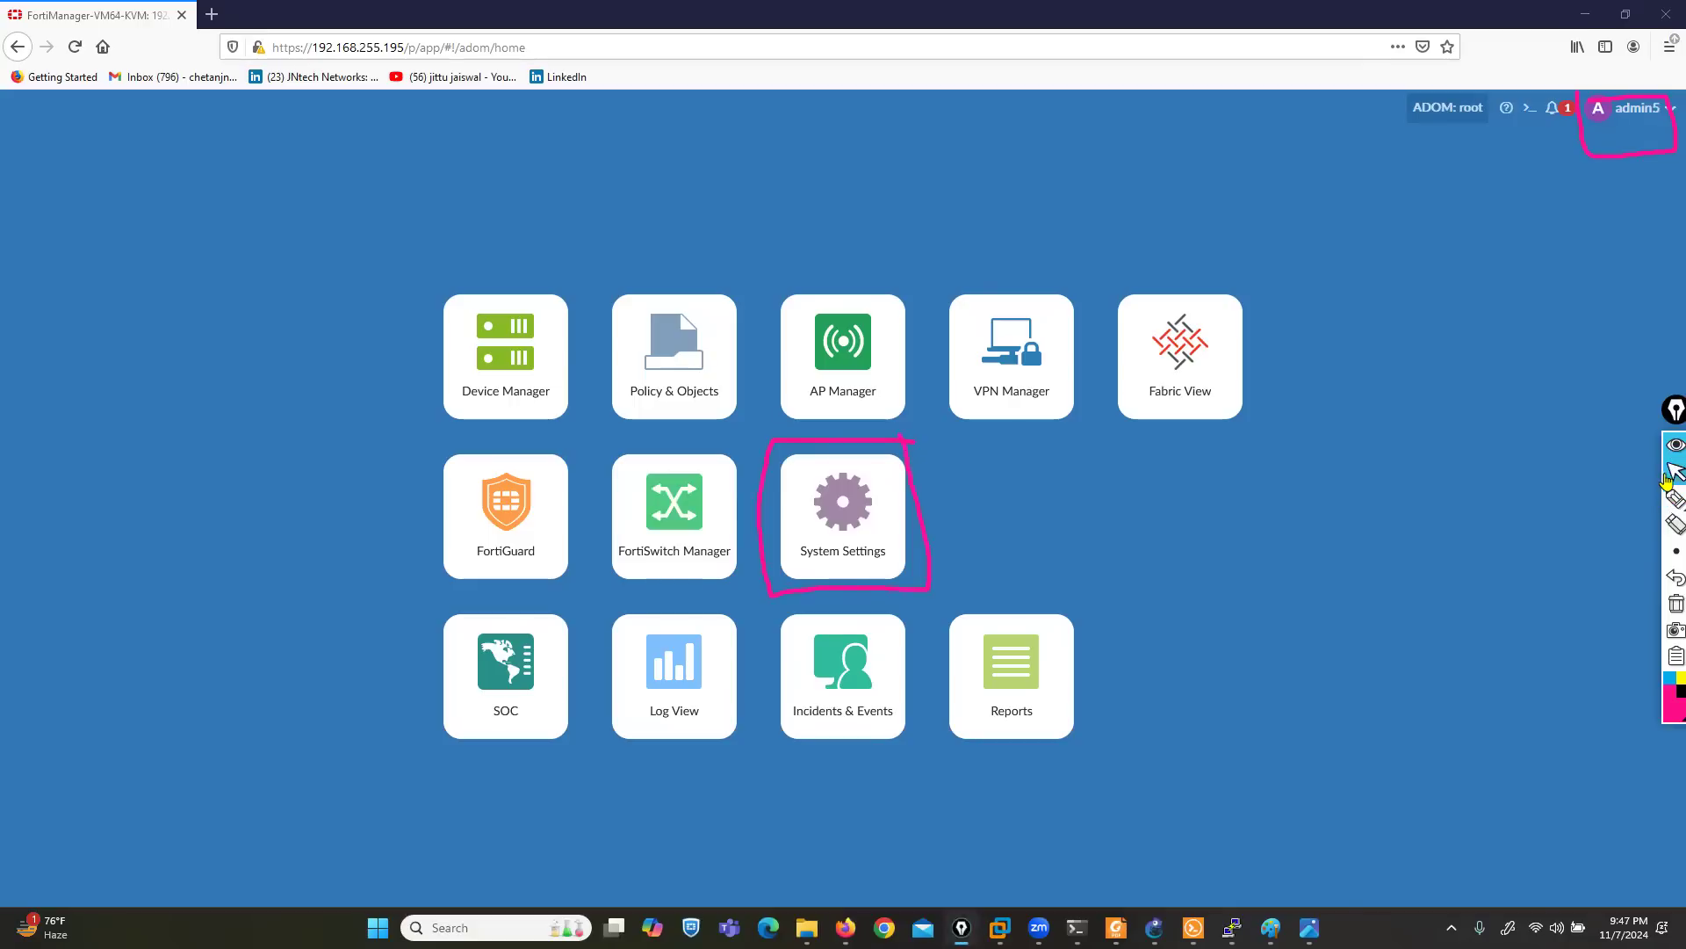
# - Open System Settings as admin5 and clear the screen annotations from the dashboard
pyautogui.click(860, 505)
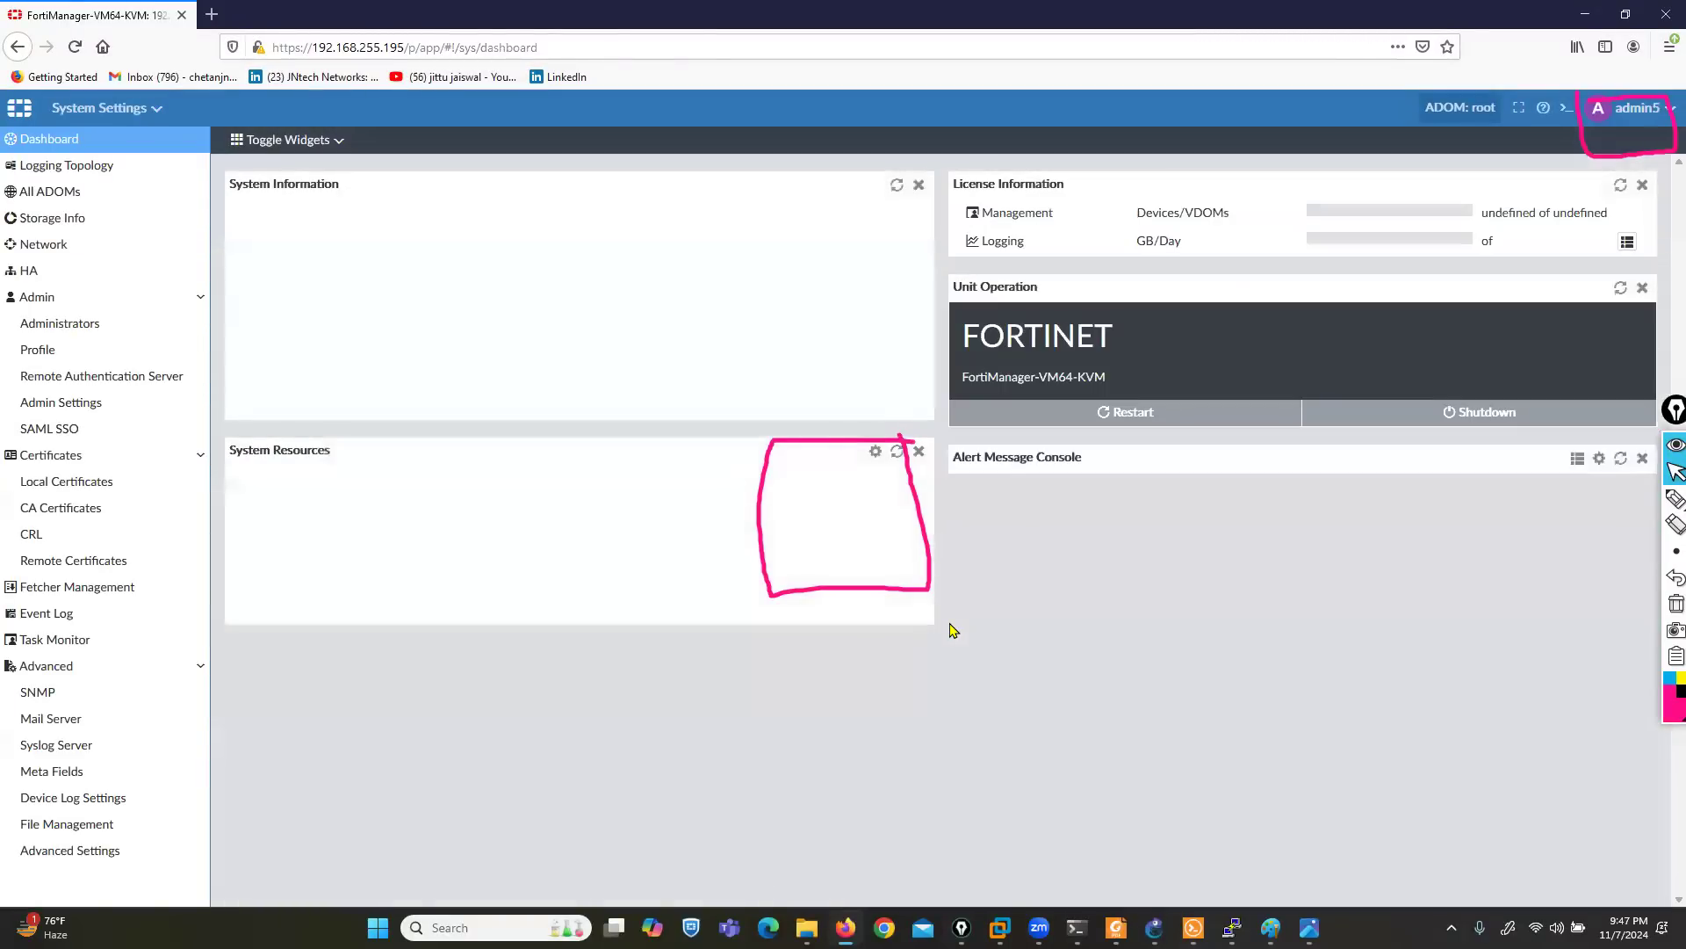
pyautogui.click(1676, 603)
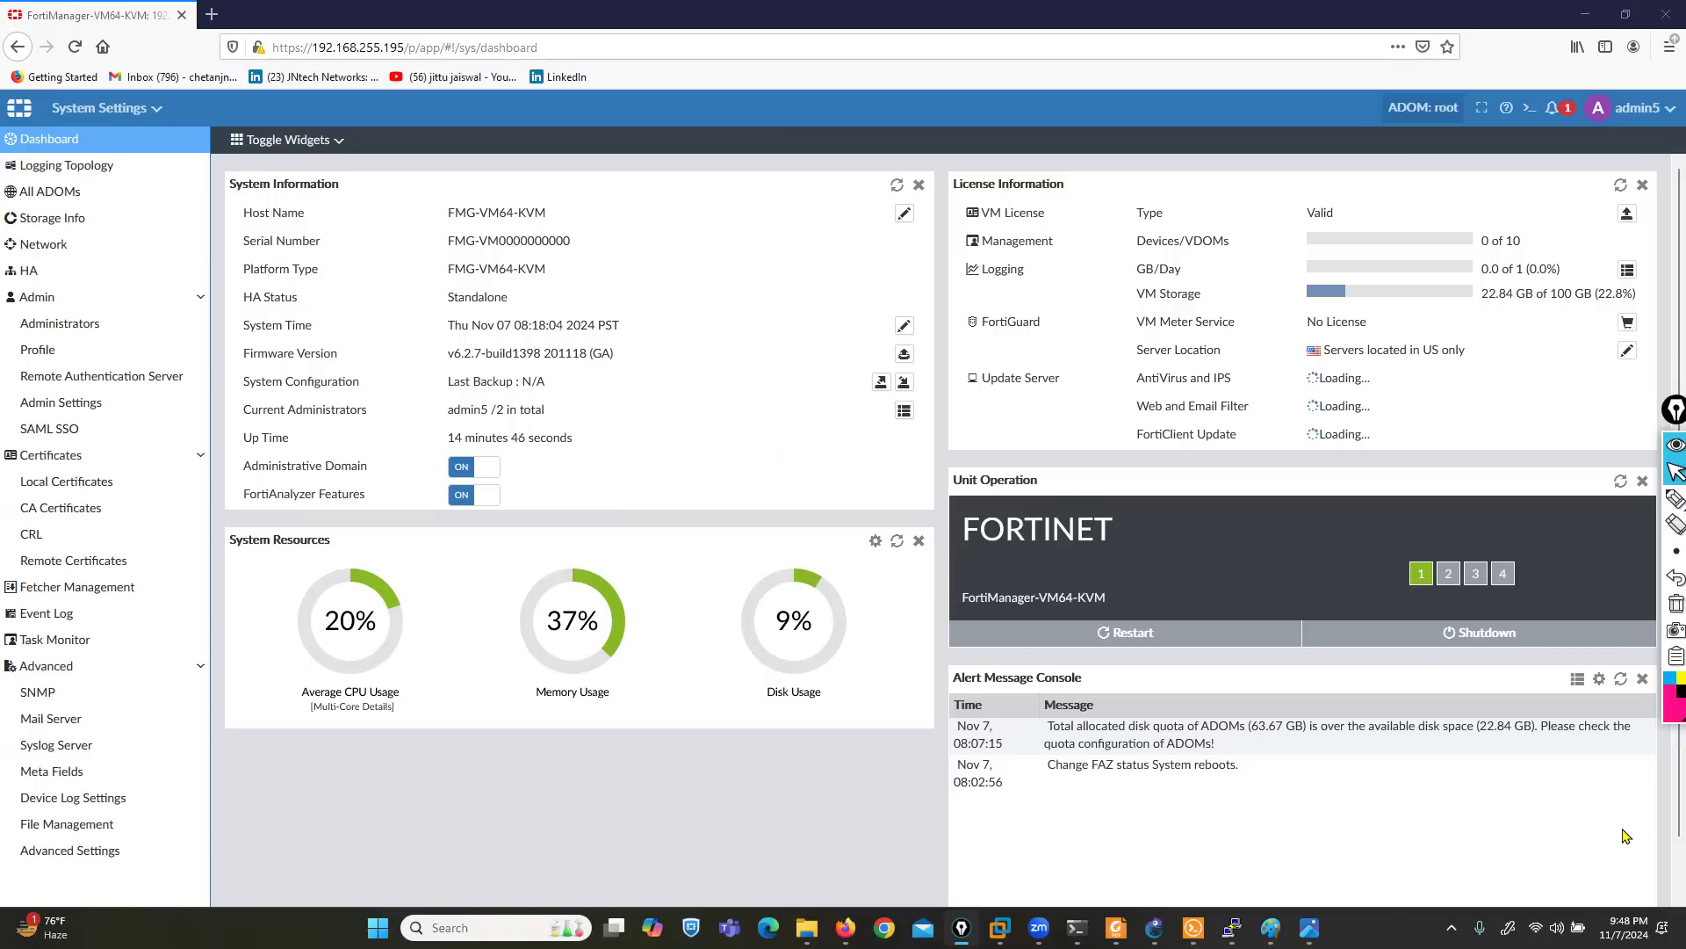
# - Handwrite "Mon - Thu" over the dashboard and undo the frame and the first time note drawn with it
pyautogui.click(1667, 501)
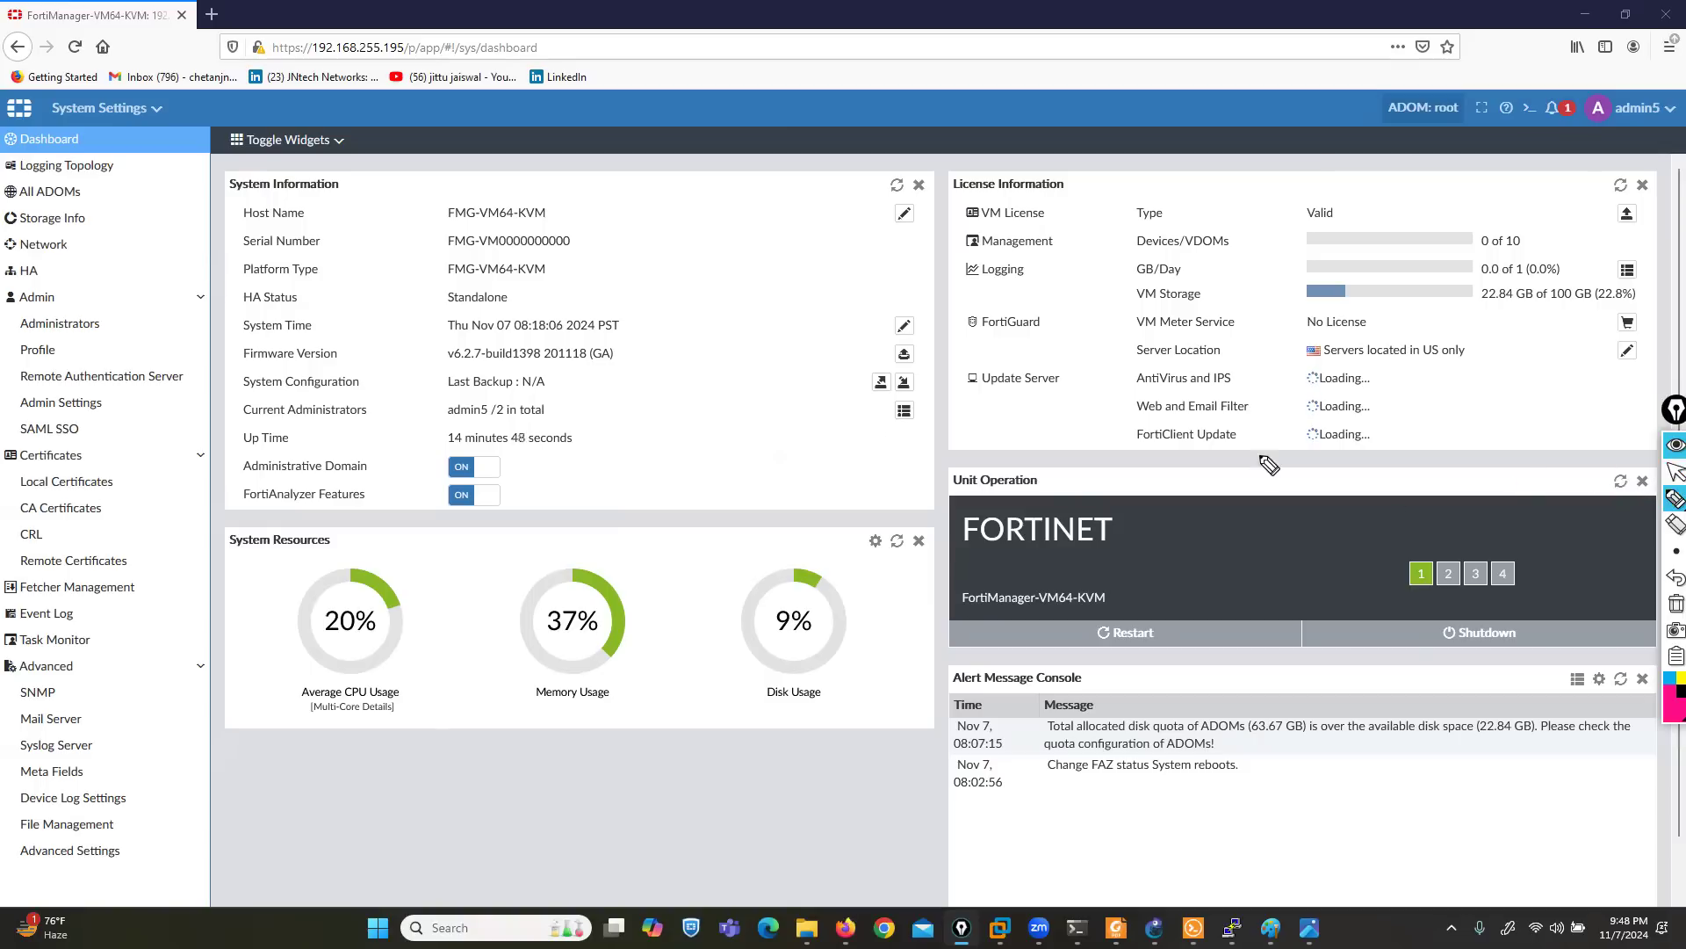
pyautogui.moveTo(654, 311)
pyautogui.mouseDown()
pyautogui.moveTo(654, 280)
pyautogui.moveTo(771, 301)
pyautogui.moveTo(817, 268)
pyautogui.moveTo(839, 297)
pyautogui.mouseUp()
pyautogui.moveTo(848, 256)
pyautogui.mouseDown()
pyautogui.moveTo(866, 264)
pyautogui.moveTo(743, 248)
pyautogui.moveTo(865, 281)
pyautogui.moveTo(870, 339)
pyautogui.mouseUp()
pyautogui.moveTo(764, 388)
pyautogui.mouseDown()
pyautogui.moveTo(761, 419)
pyautogui.moveTo(810, 397)
pyautogui.moveTo(838, 411)
pyautogui.mouseUp()
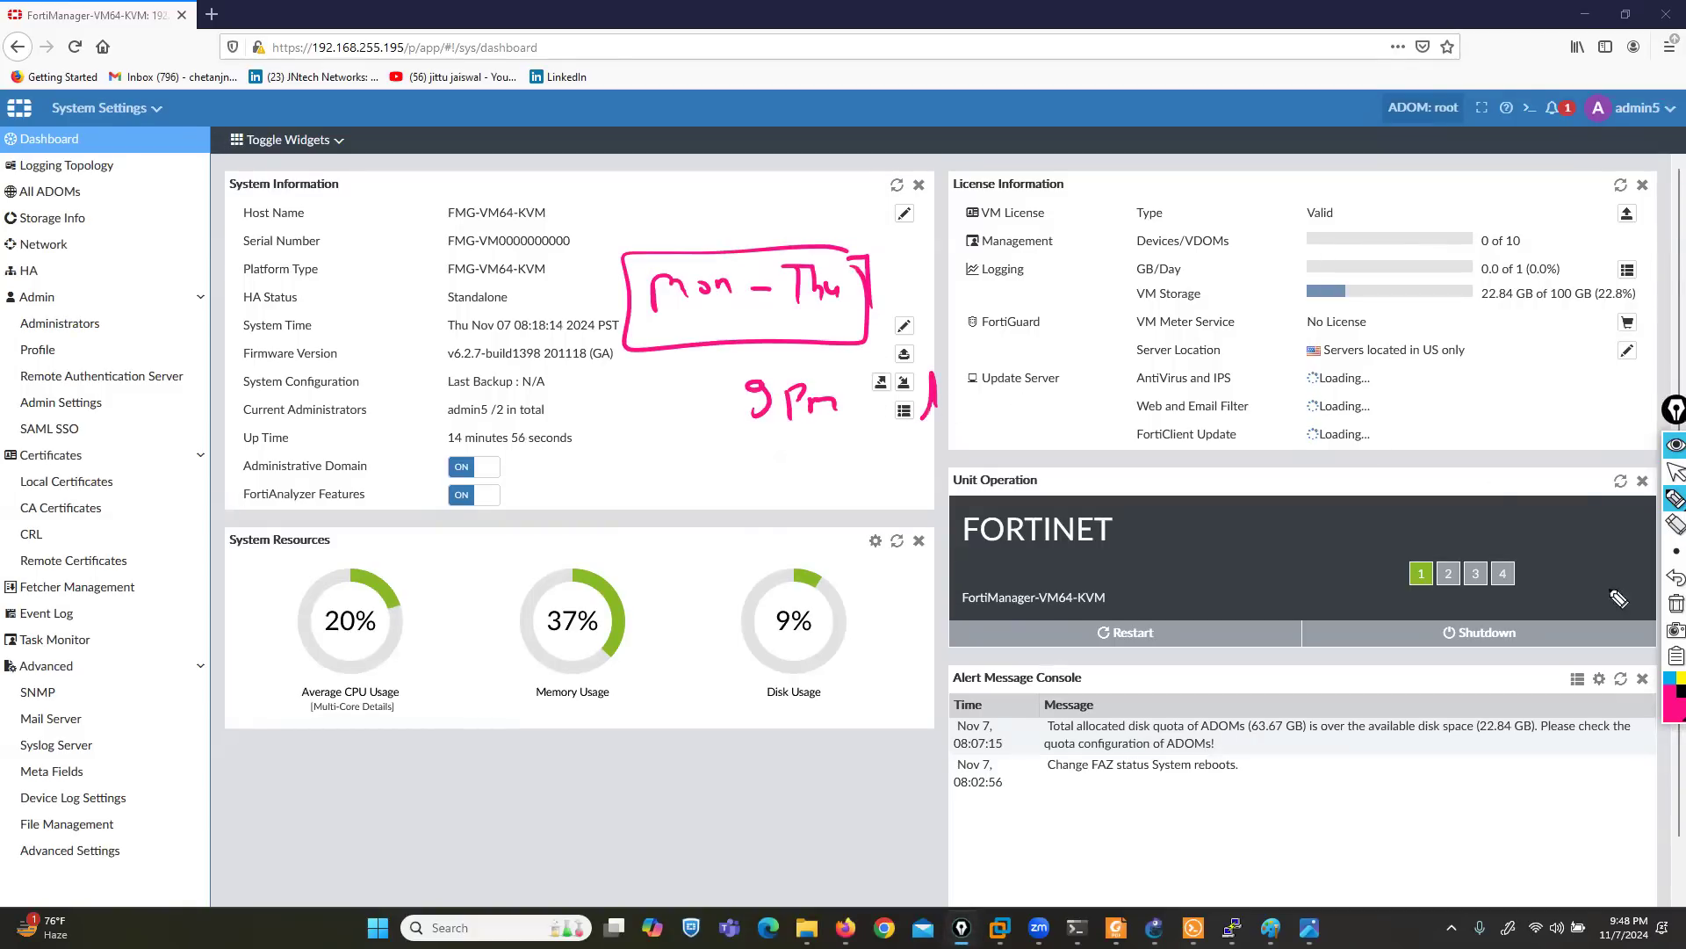
pyautogui.click(1673, 577)
pyautogui.click(1673, 577)
pyautogui.click(1667, 577)
pyautogui.click(1667, 577)
# - Handwrite "9:30 to 10:30 Pm IST" below the weekdays and draw a frame around it
pyautogui.moveTo(754, 381)
pyautogui.mouseDown()
pyautogui.moveTo(746, 404)
pyautogui.moveTo(791, 408)
pyautogui.mouseUp()
pyautogui.click(771, 386)
pyautogui.click(776, 406)
pyautogui.moveTo(814, 391)
pyautogui.mouseDown()
pyautogui.moveTo(944, 381)
pyautogui.moveTo(1028, 403)
pyautogui.mouseUp()
pyautogui.moveTo(1045, 387); pyautogui.dragTo(1214, 411)
pyautogui.click(1065, 380)
pyautogui.click(1067, 399)
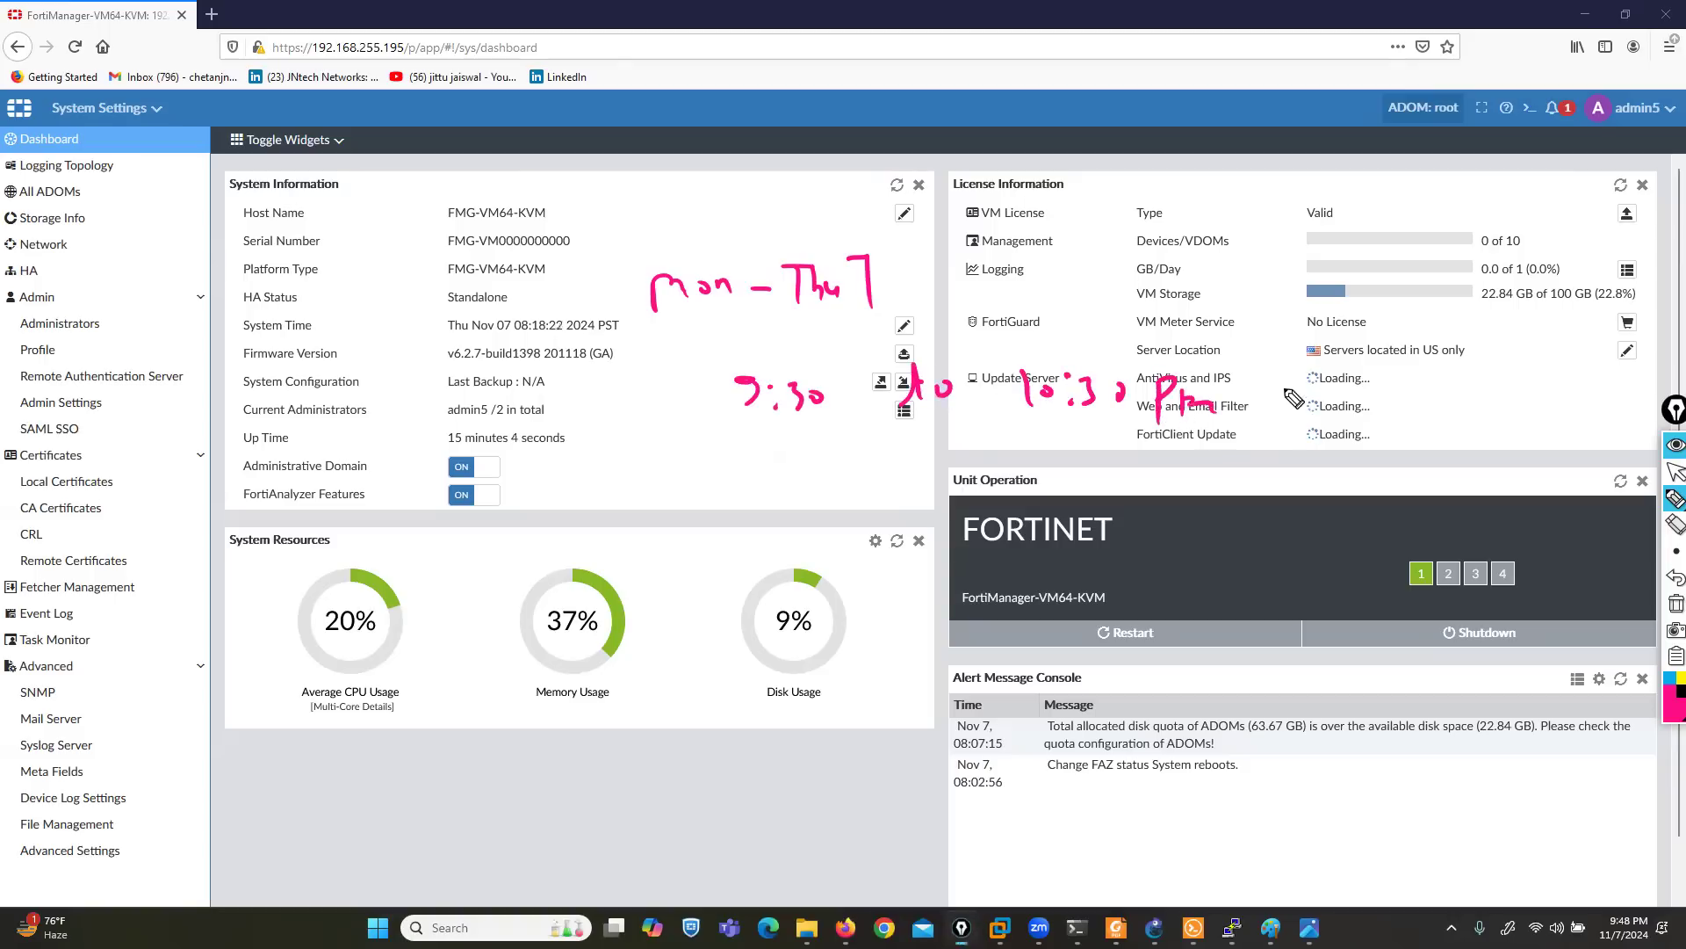
pyautogui.moveTo(1298, 371); pyautogui.dragTo(1317, 369)
pyautogui.moveTo(1379, 380)
pyautogui.mouseDown()
pyautogui.moveTo(1360, 406)
pyautogui.moveTo(1386, 419)
pyautogui.moveTo(1398, 394)
pyautogui.mouseUp()
pyautogui.moveTo(1404, 368)
pyautogui.mouseDown()
pyautogui.moveTo(1423, 365)
pyautogui.moveTo(1421, 409)
pyautogui.mouseUp()
pyautogui.moveTo(1280, 355)
pyautogui.mouseDown()
pyautogui.moveTo(868, 358)
pyautogui.moveTo(713, 446)
pyautogui.moveTo(1394, 455)
pyautogui.moveTo(1423, 376)
pyautogui.mouseUp()
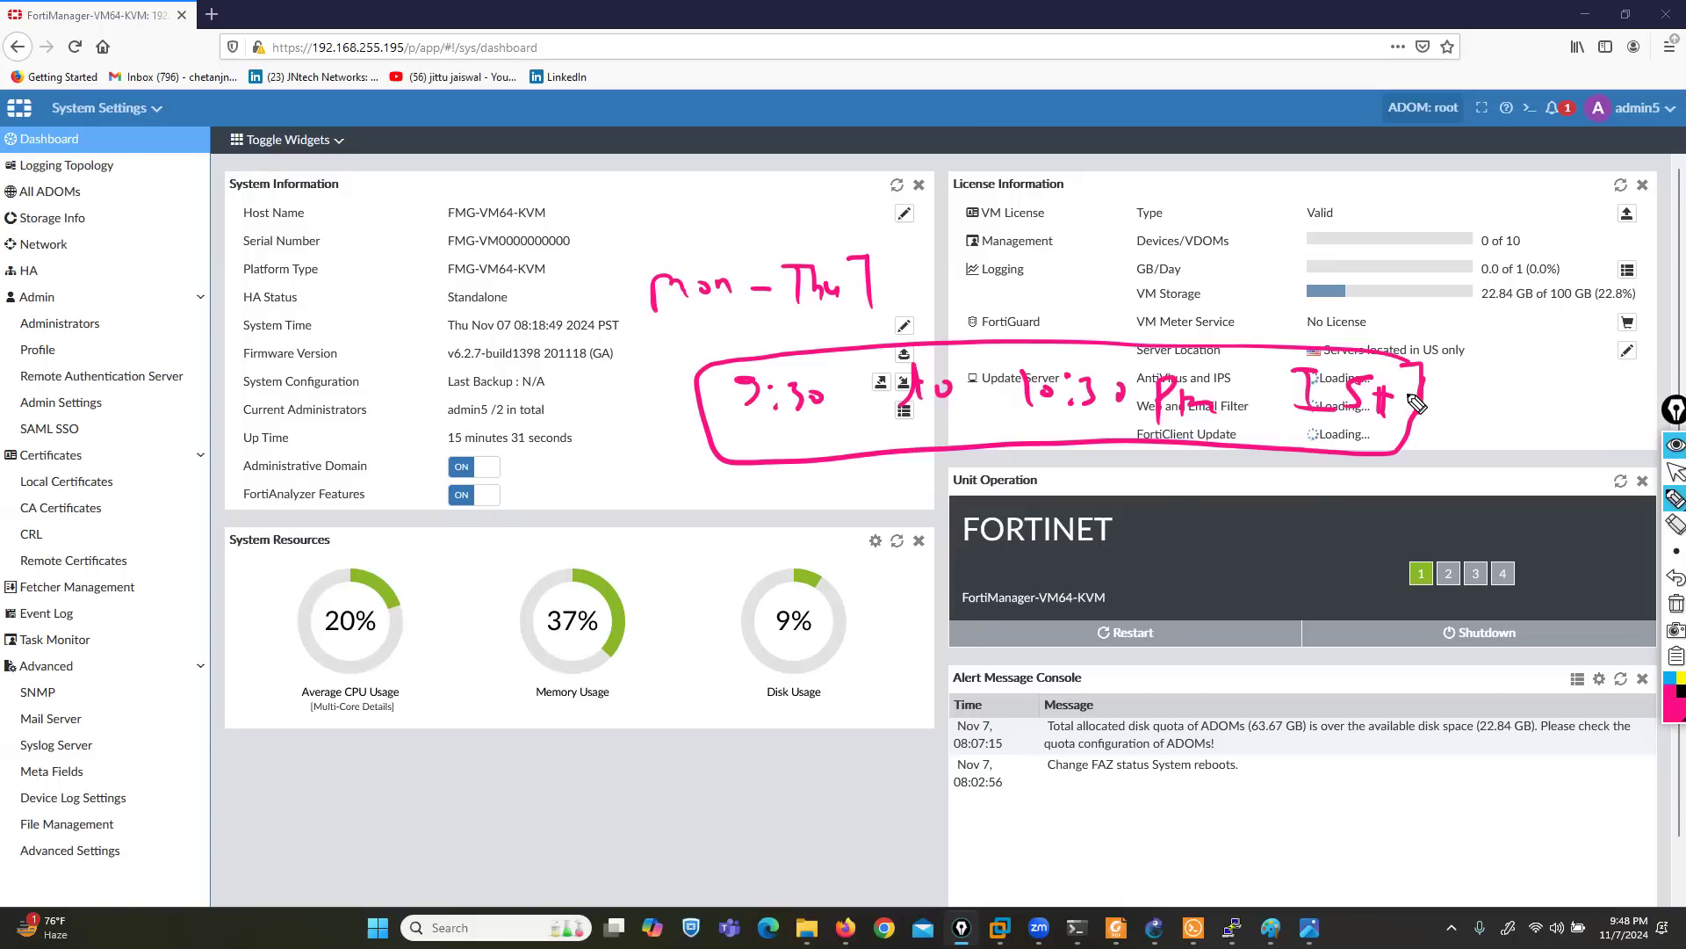
pyautogui.click(1674, 473)
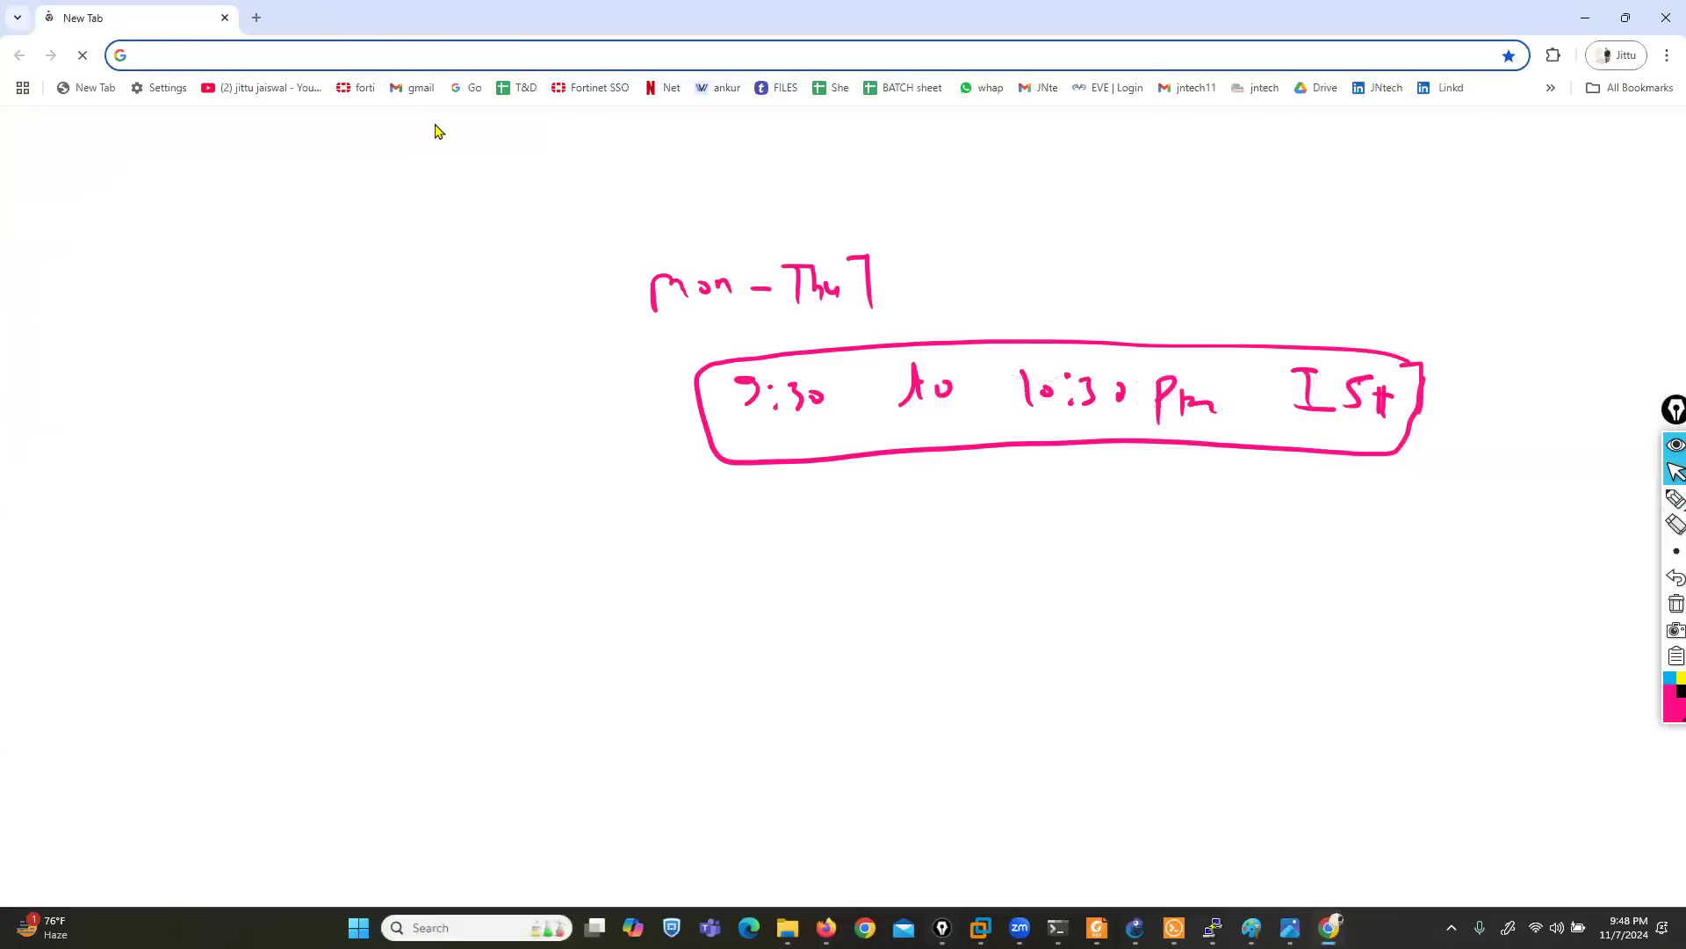
# - Open the EVE topology at 192.168.1.10 in Chrome and move the FMG node to just below the unconnected Fortinet node
pyautogui.write('19')
pyautogui.press('Down')
pyautogui.press('Down')
pyautogui.press('Down')
pyautogui.press('Down')
pyautogui.press('Down')
pyautogui.press('Down')
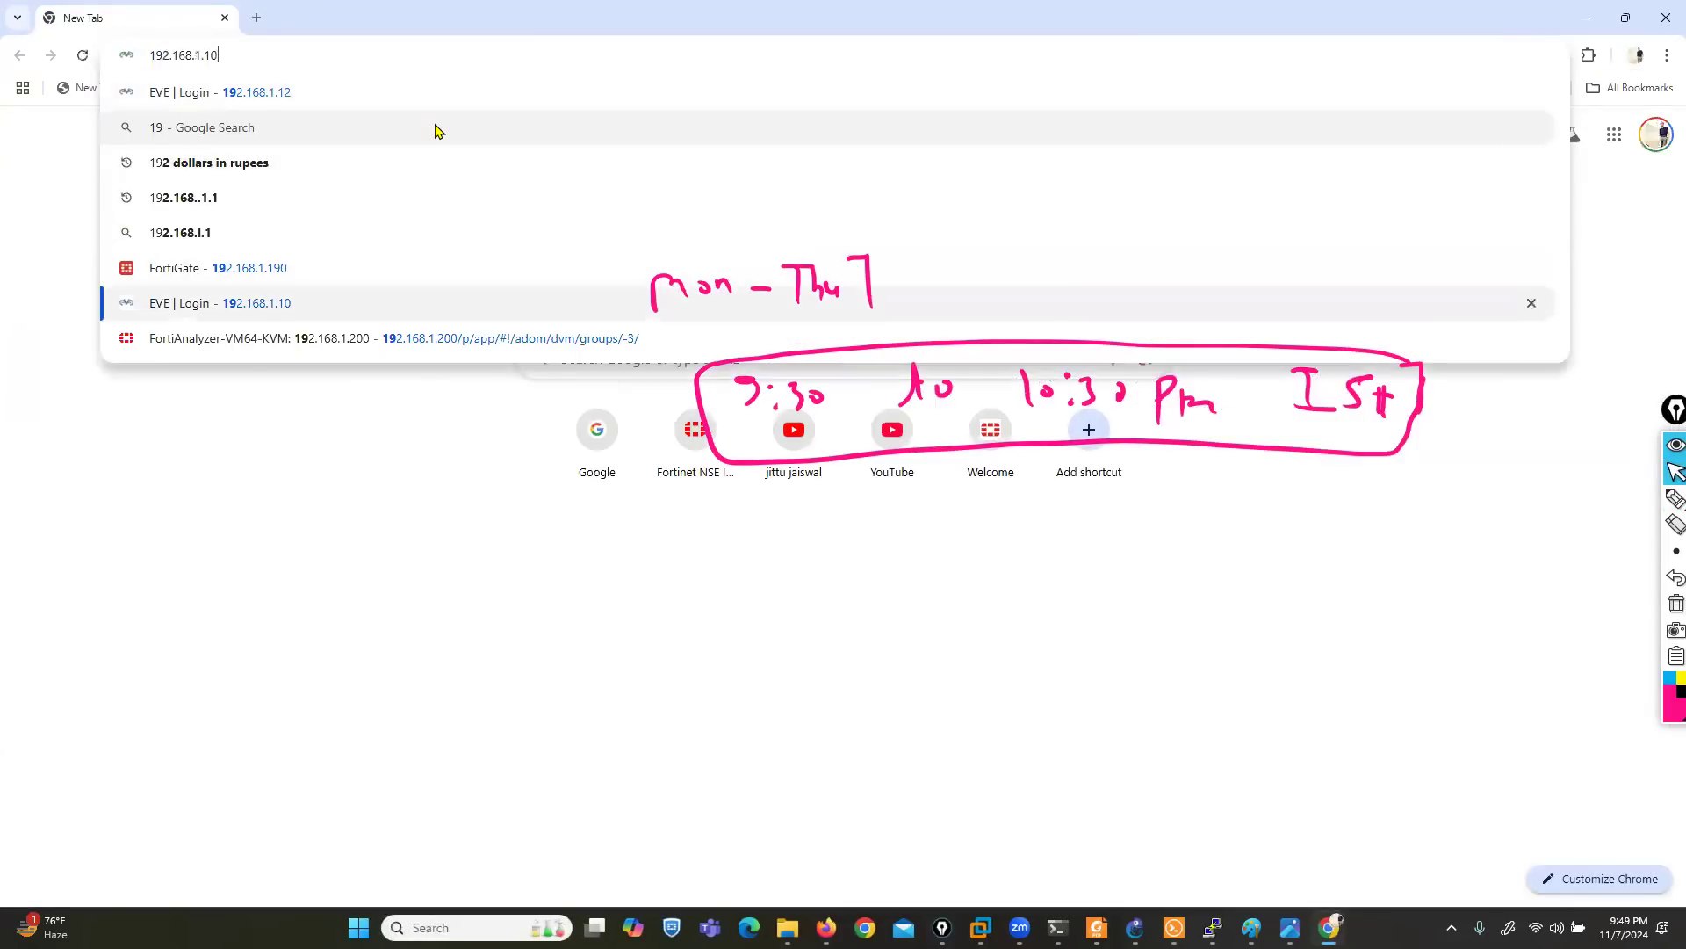
pyautogui.press('Return')
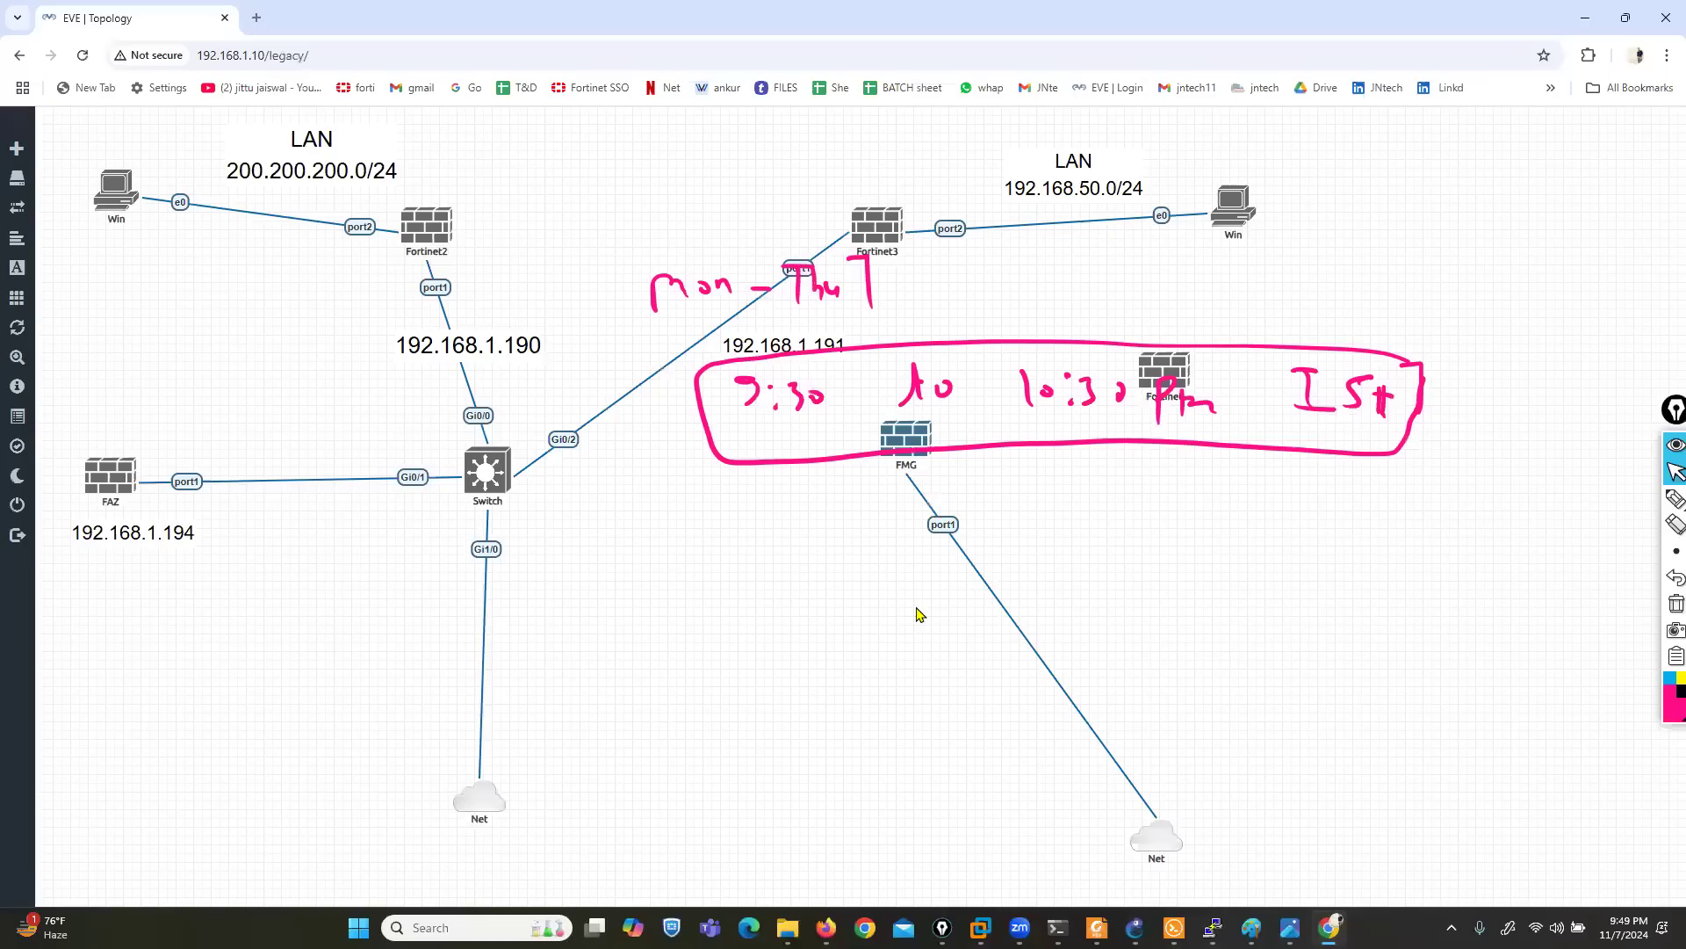
pyautogui.moveTo(900, 433); pyautogui.dragTo(1095, 438)
# - Examine the templates offered for a new node in the topology and close the form without adding one
pyautogui.rightClick(663, 503)
pyautogui.click(697, 545)
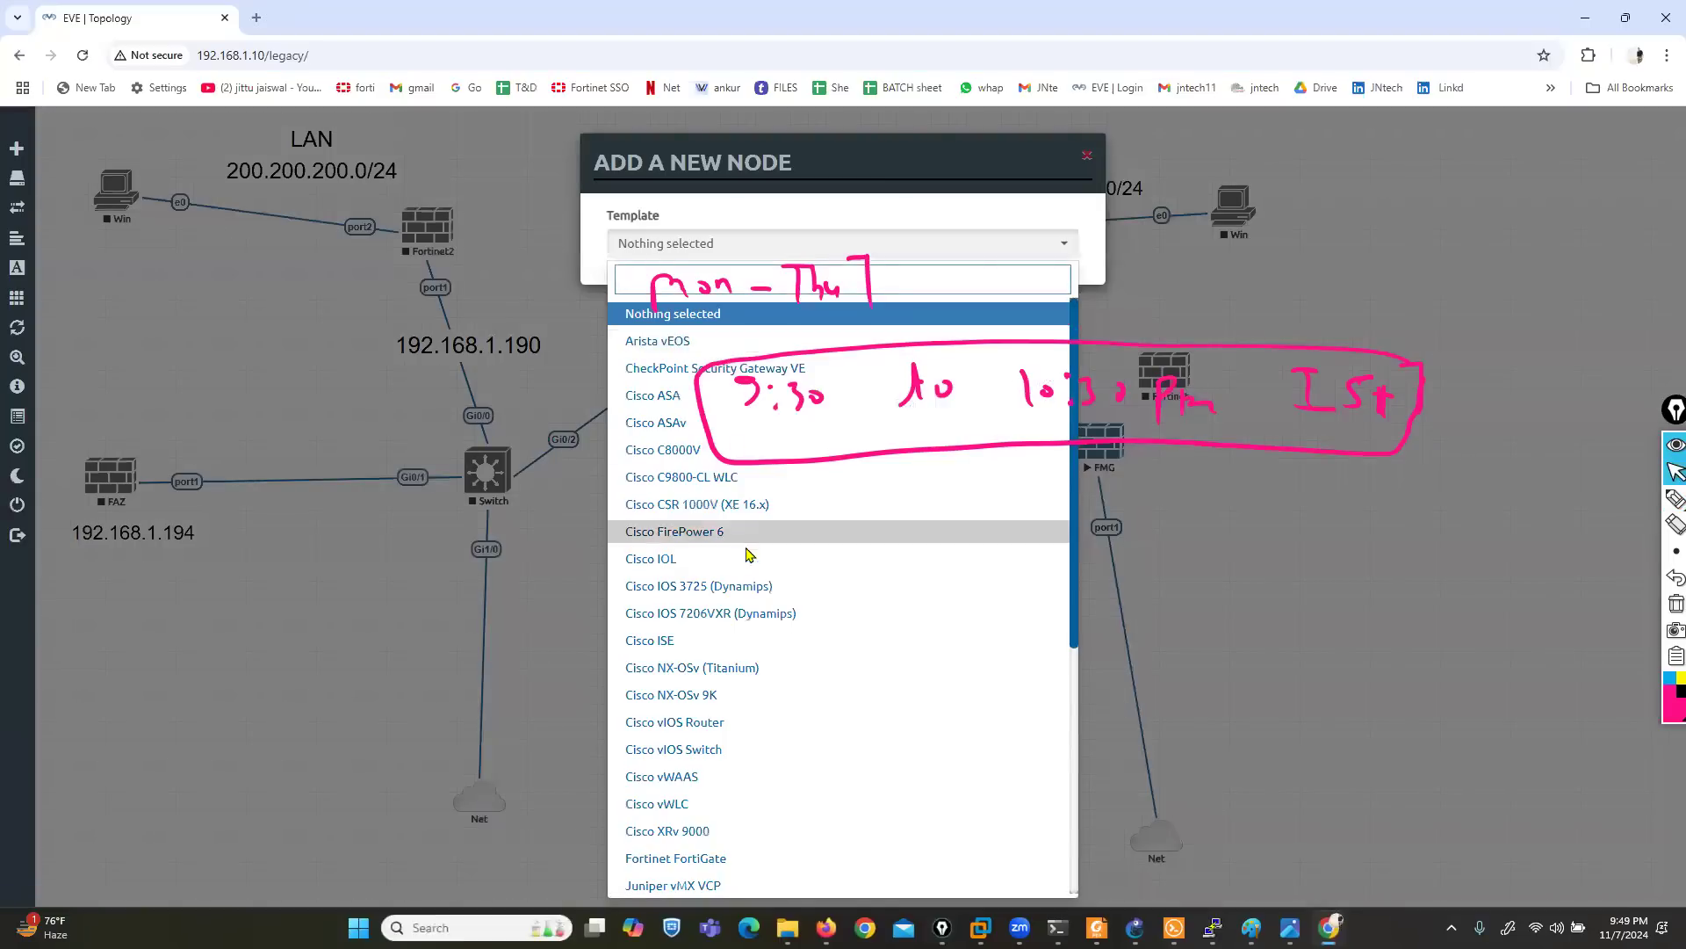
pyautogui.scroll(-5, 755, 571)
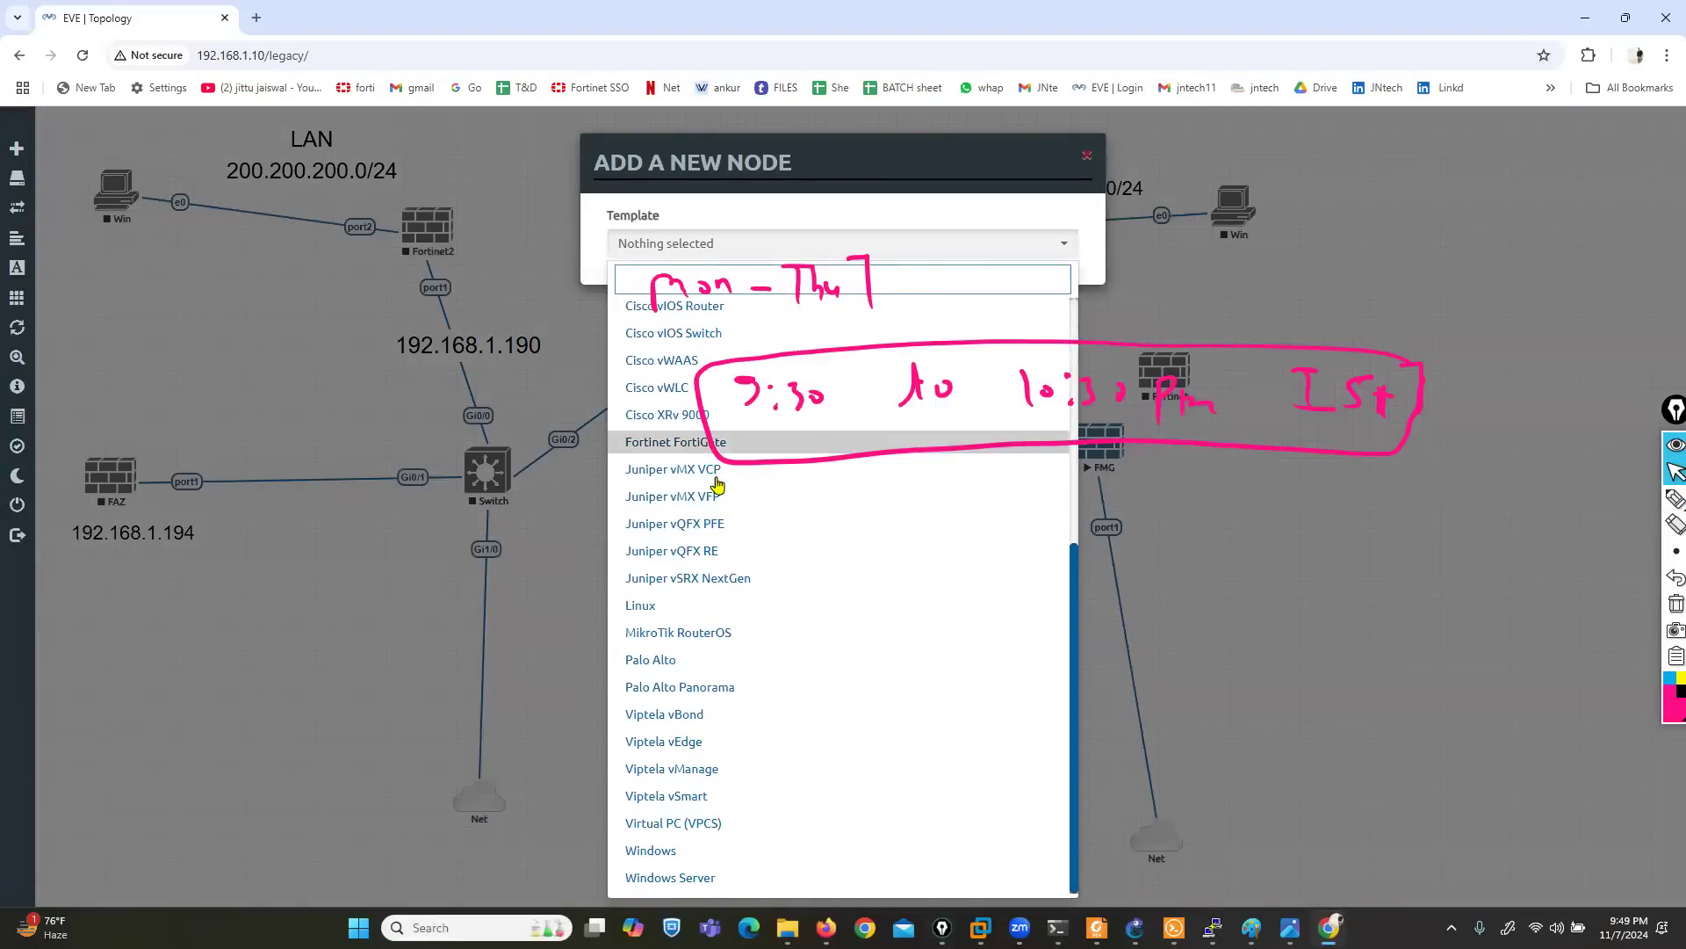
pyautogui.scroll(5, 712, 581)
pyautogui.scroll(-5, 734, 570)
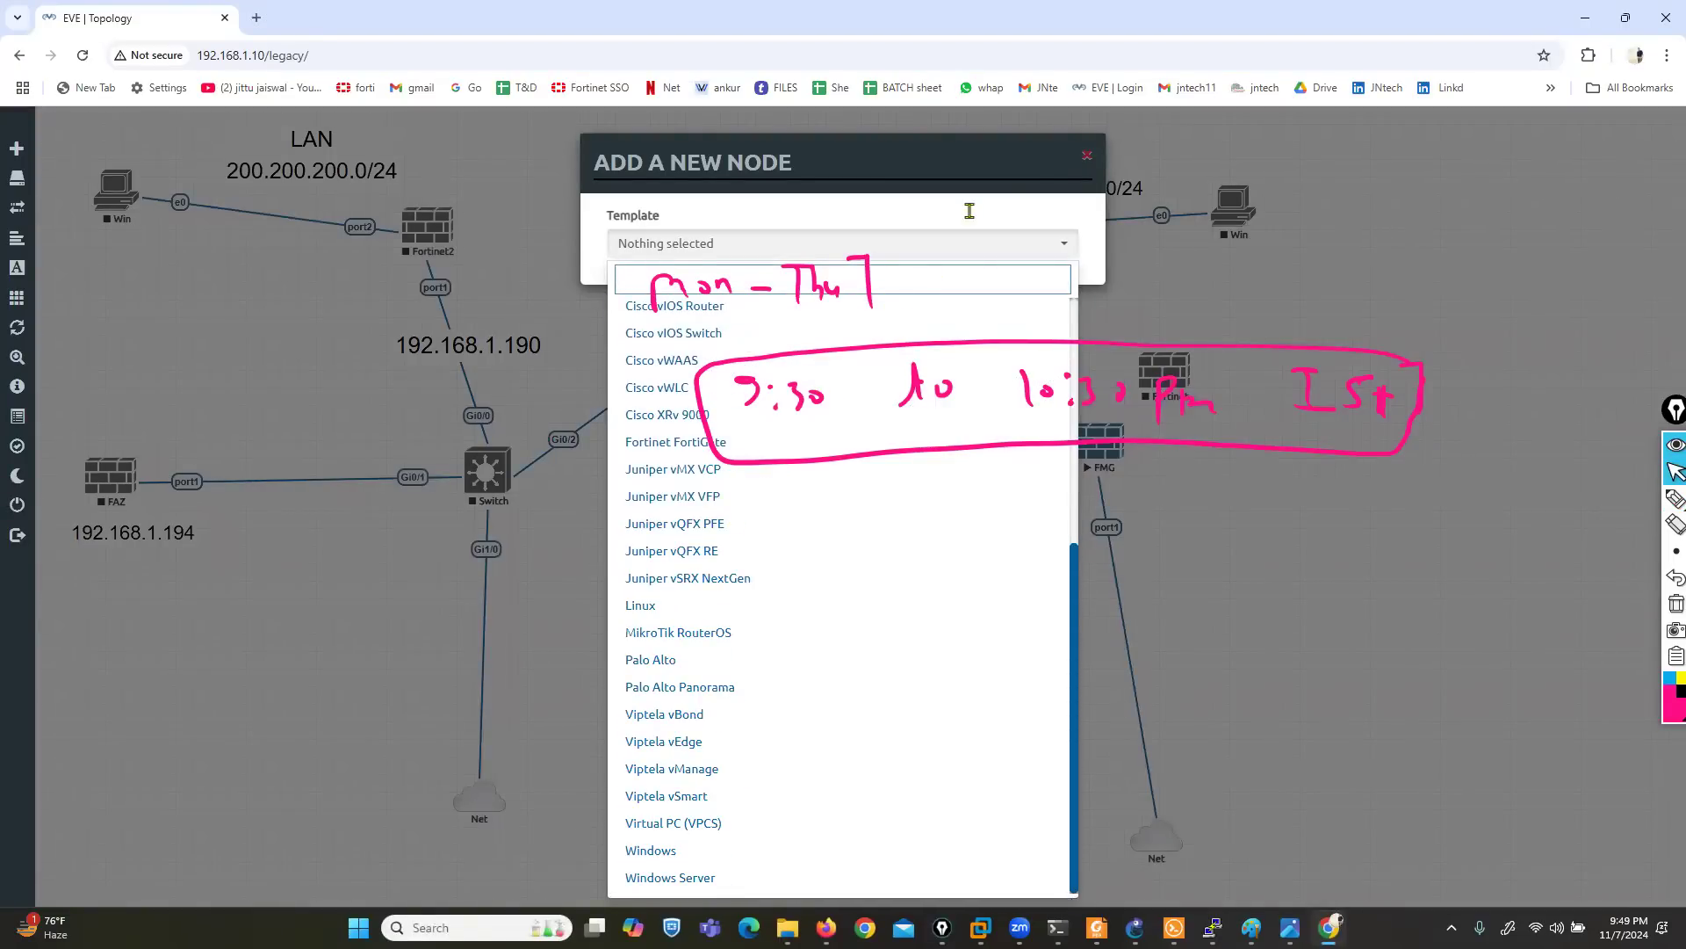
pyautogui.click(1086, 160)
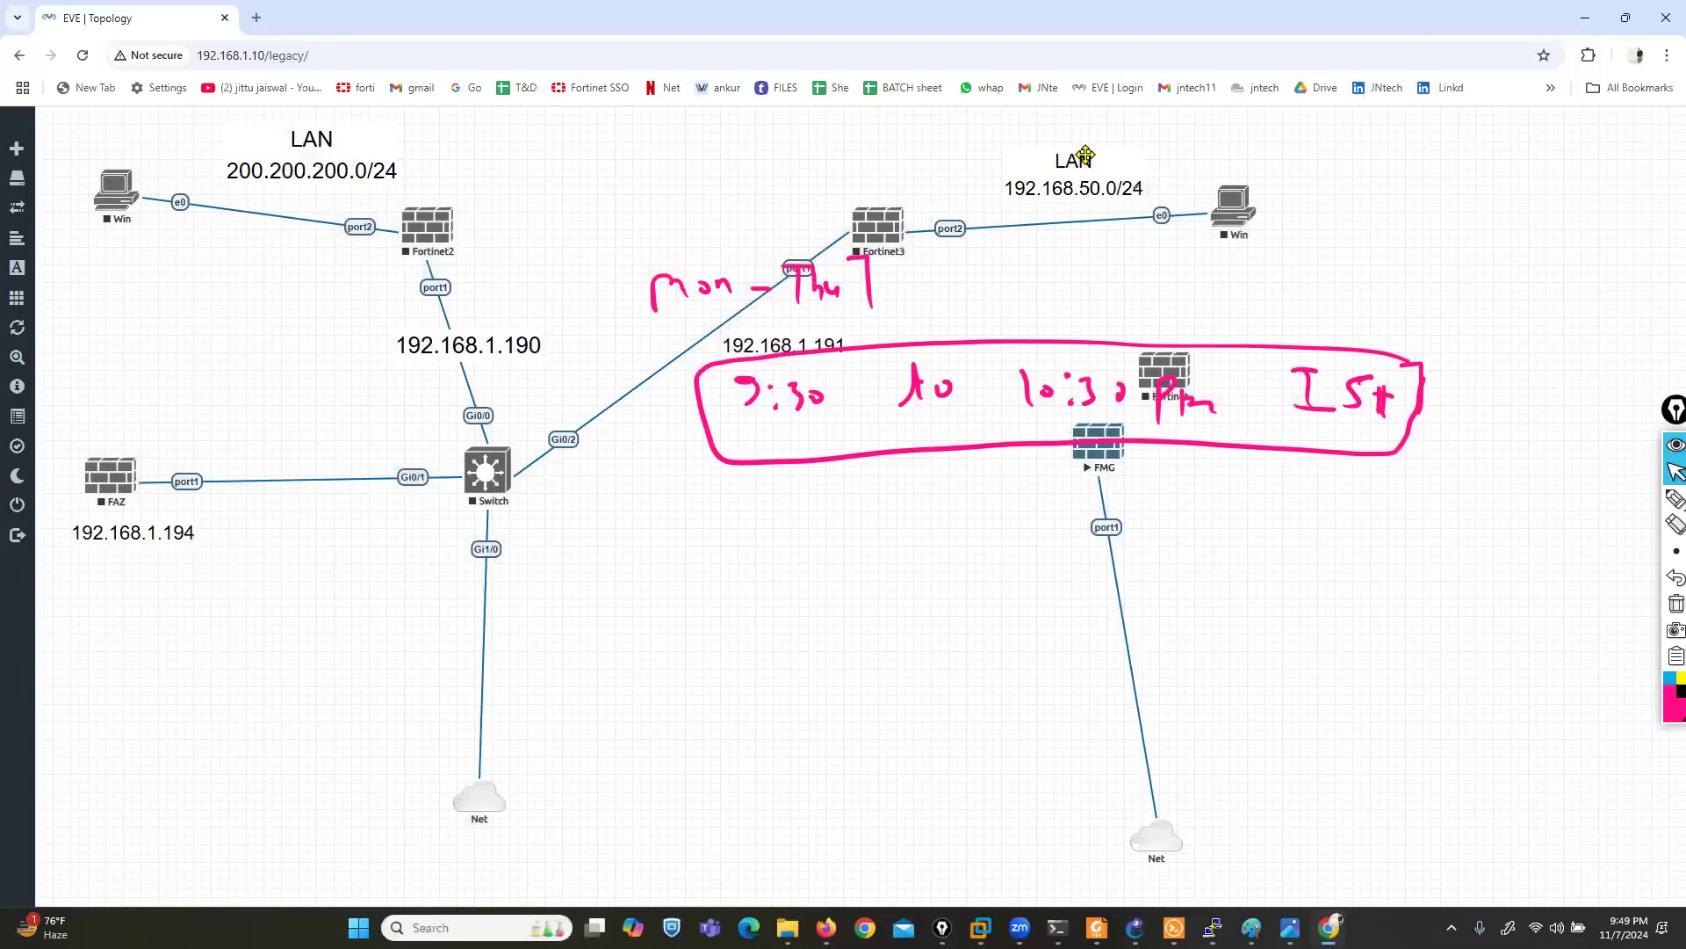
# - Show the desktop briefly, return to the EVE topology, and clear the handwritten class schedule
pyautogui.press('super+d')
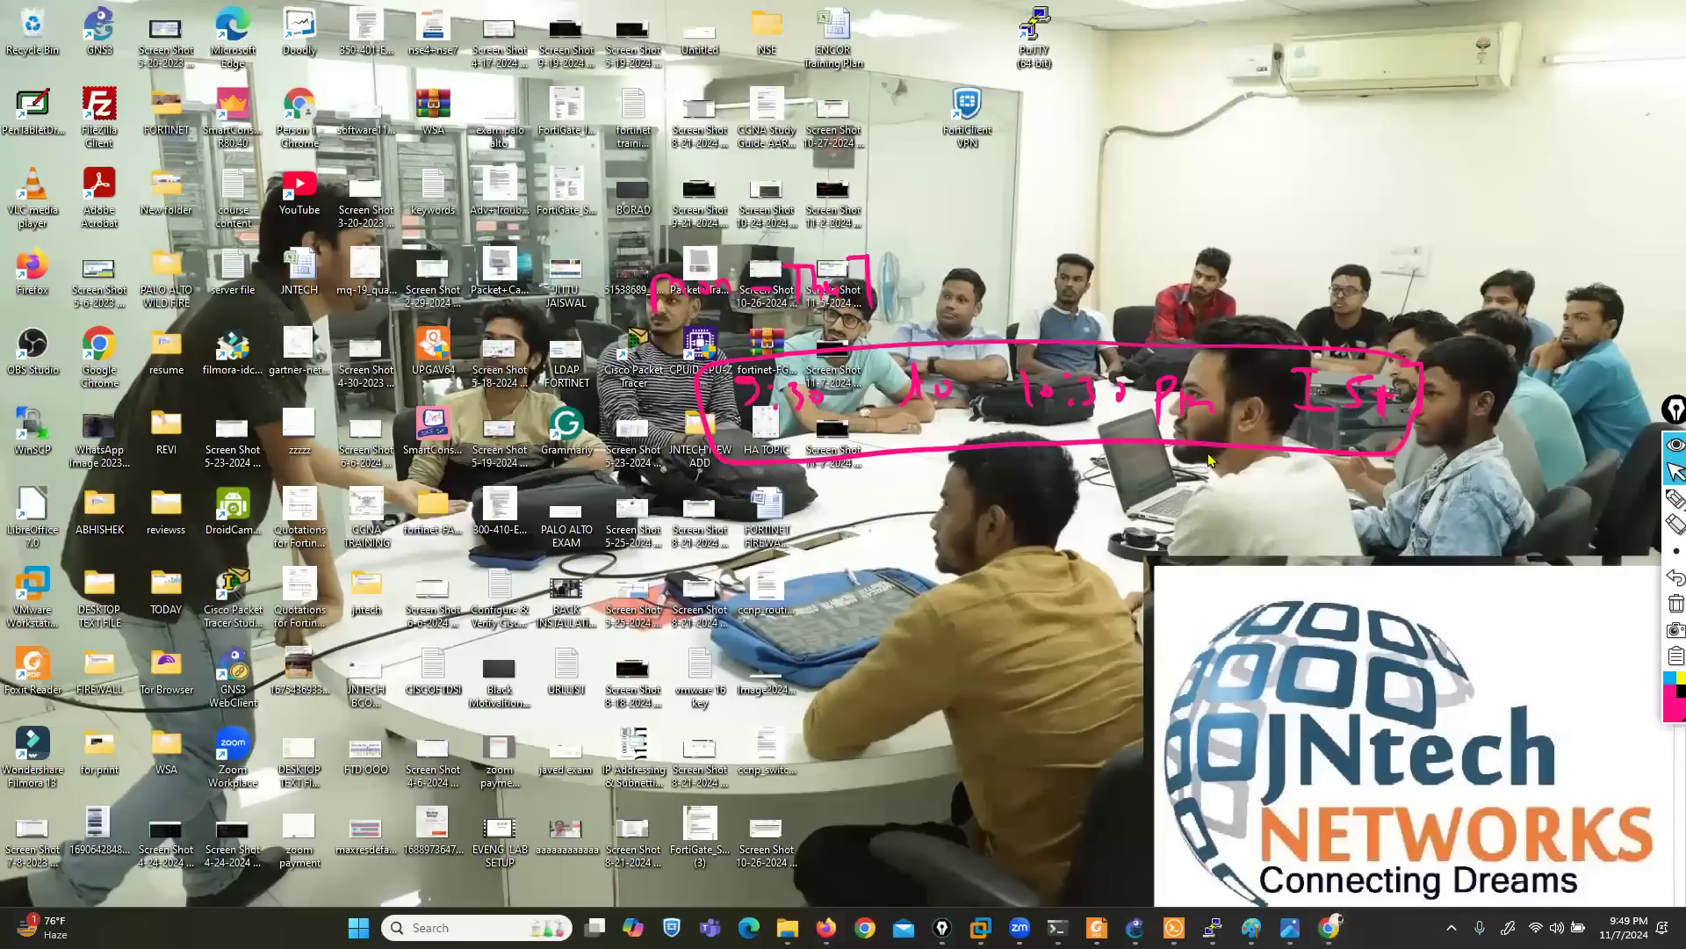
pyautogui.click(1329, 927)
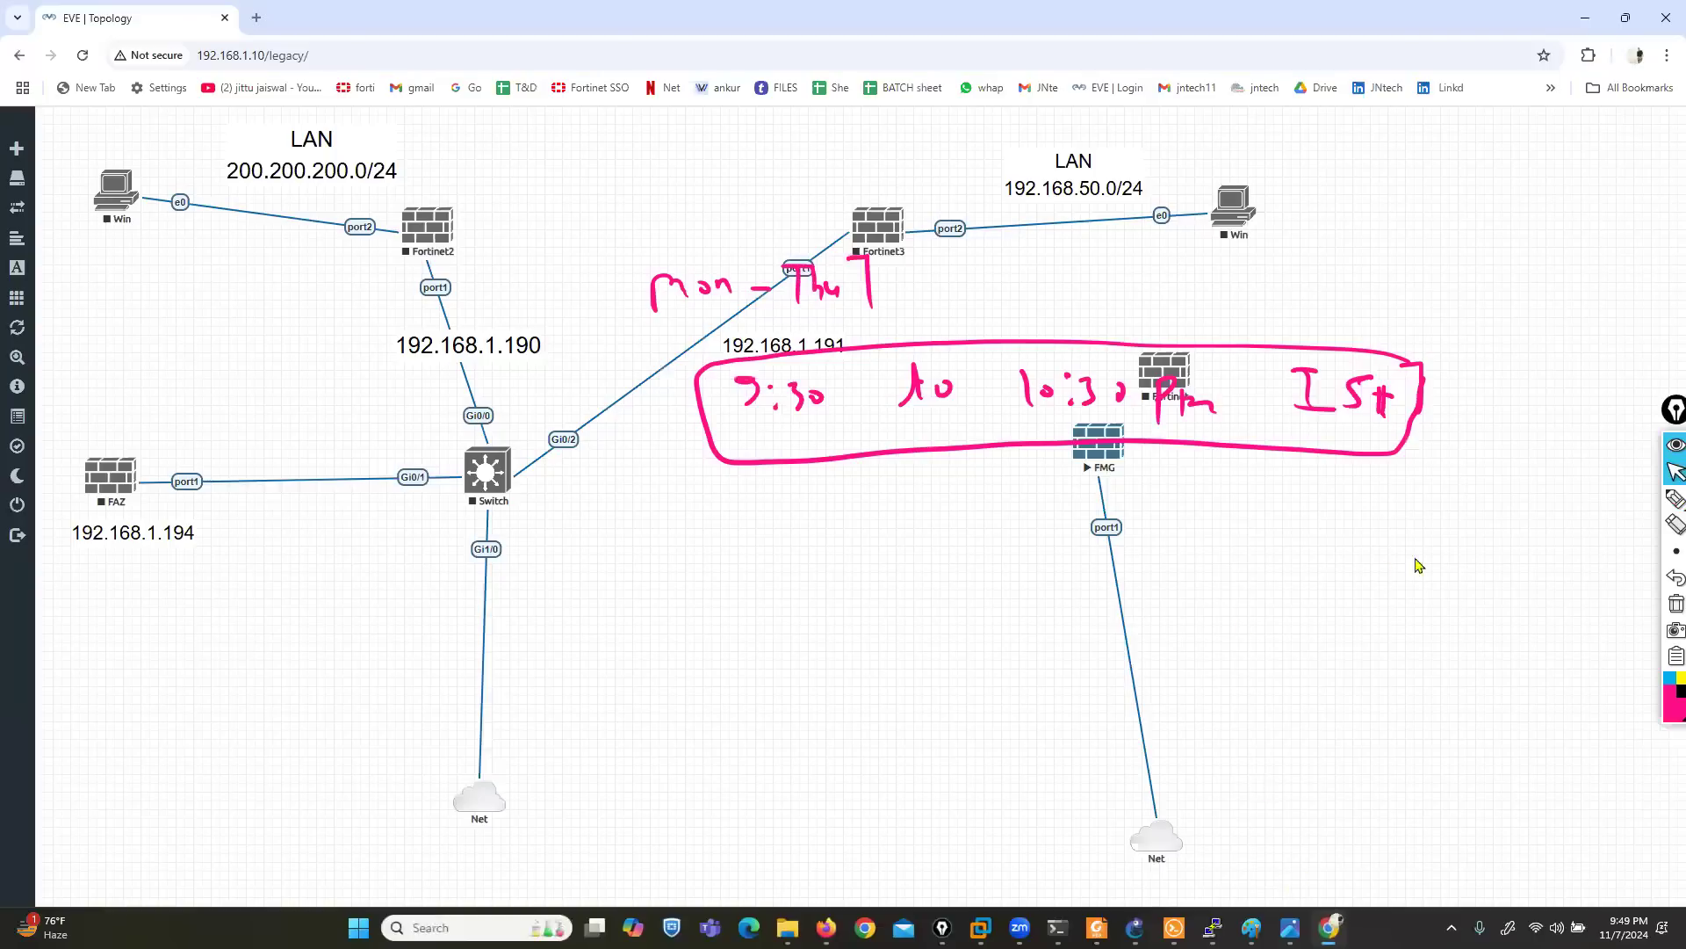
pyautogui.click(1677, 604)
# - Examine the images offered for a new Fortinet FortiGate node, cancel the form, and close the Chrome window
pyautogui.rightClick(762, 478)
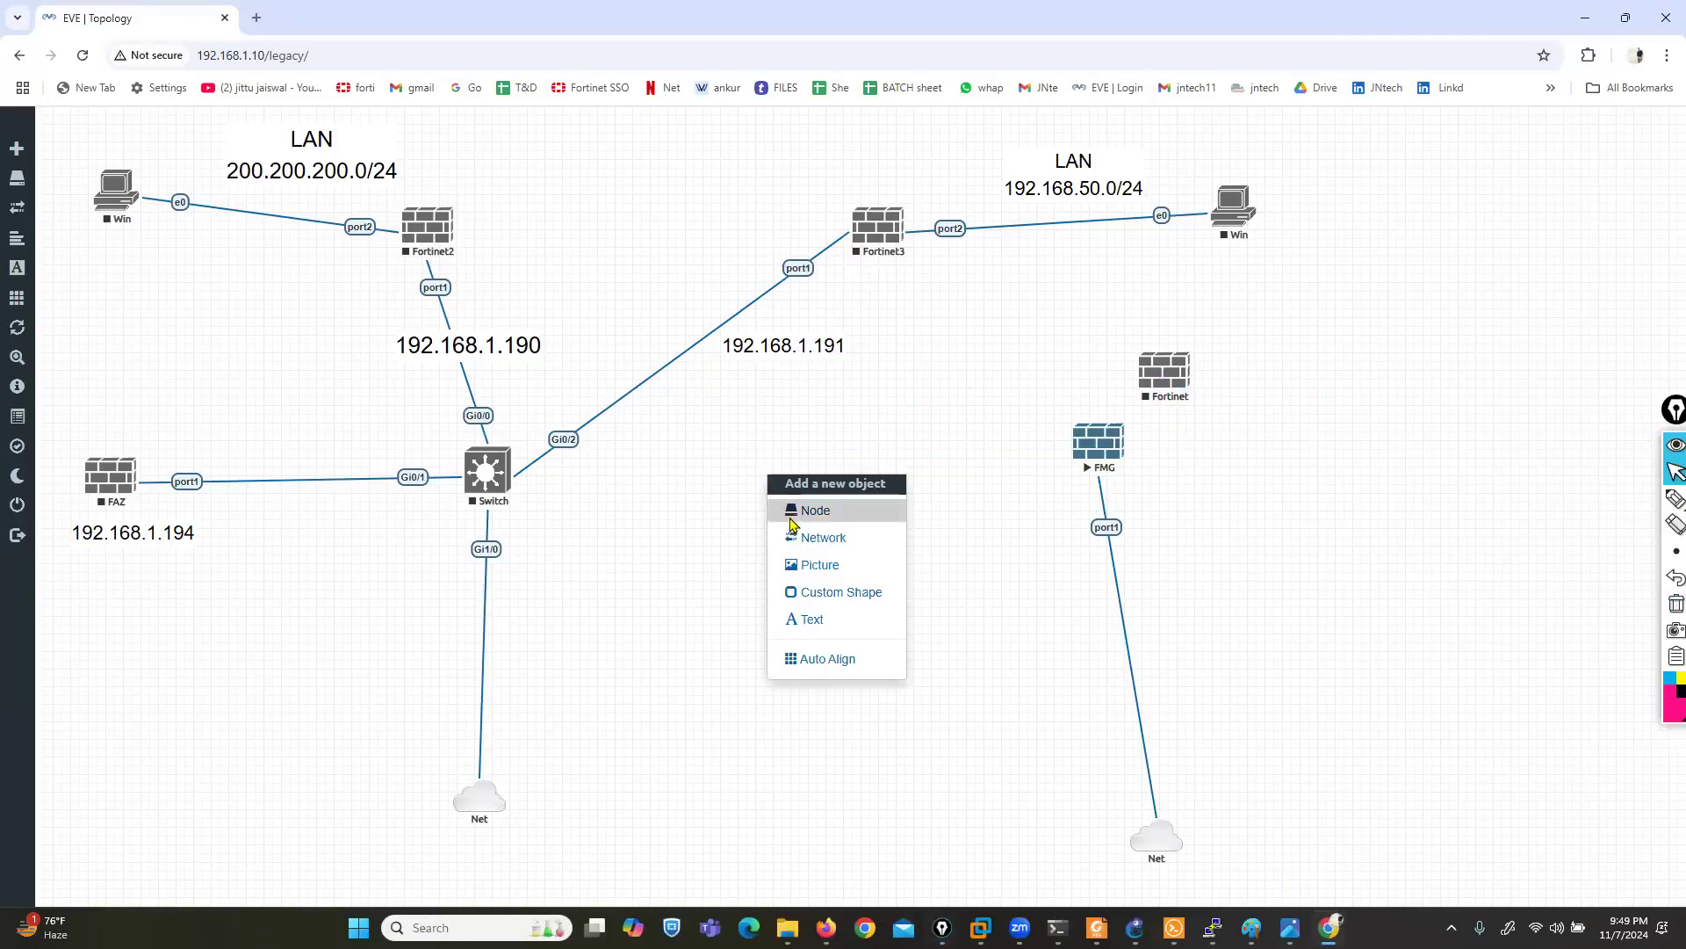
pyautogui.click(808, 513)
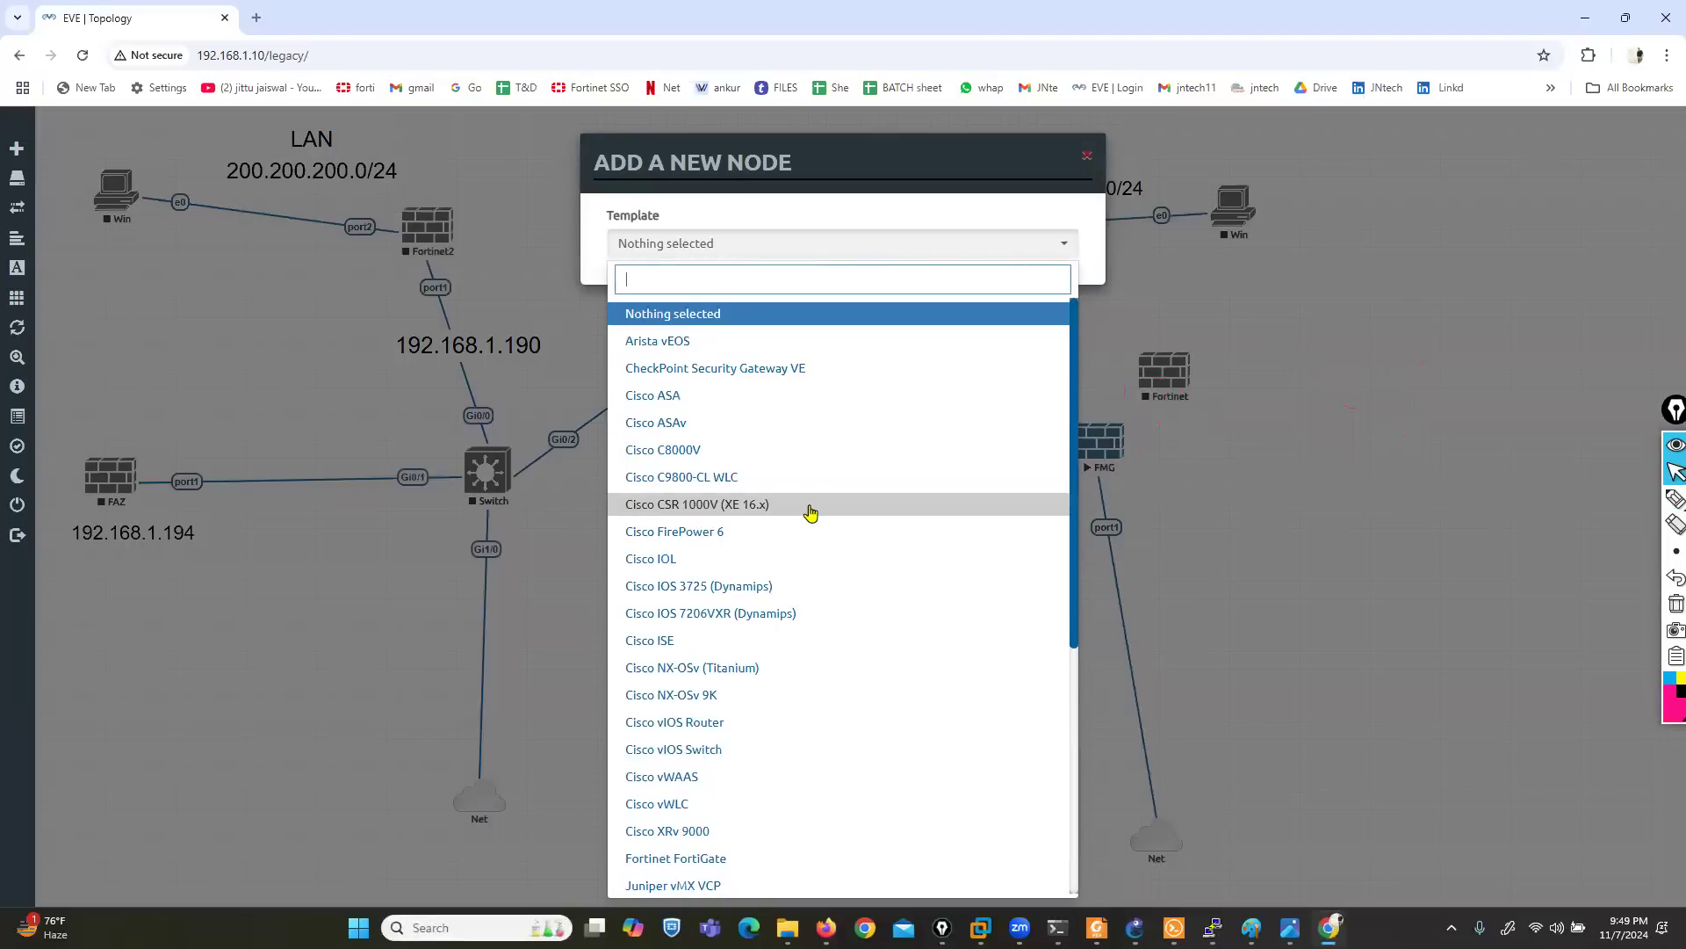
pyautogui.write('for')
pyautogui.click(715, 314)
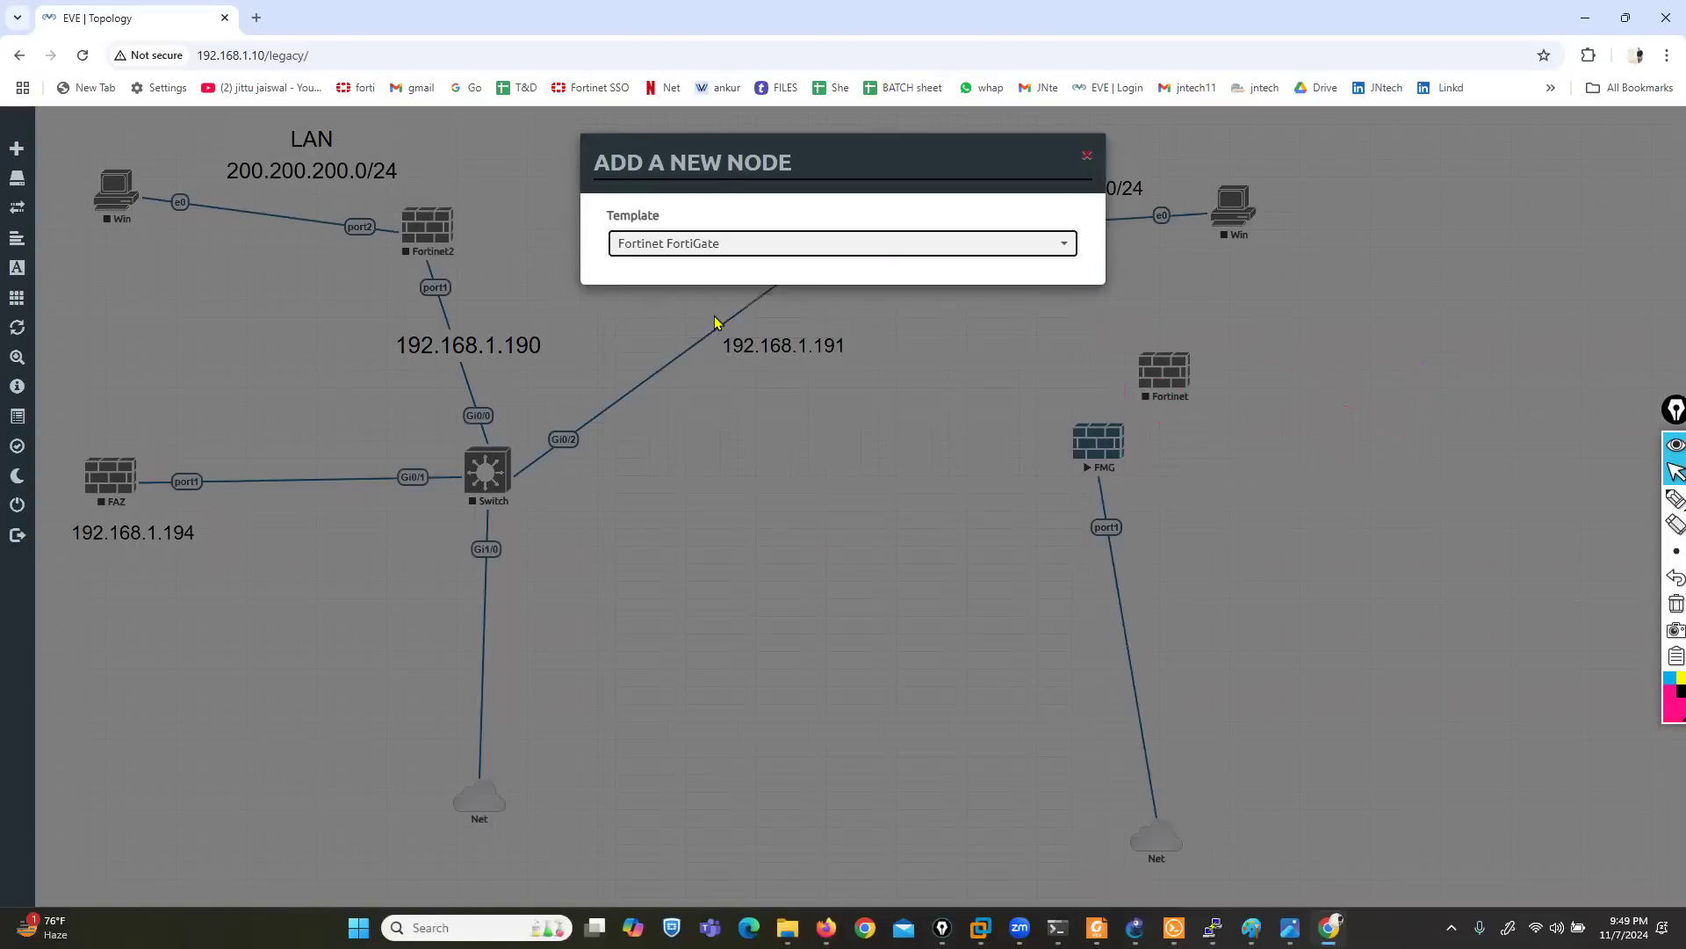
pyautogui.click(912, 326)
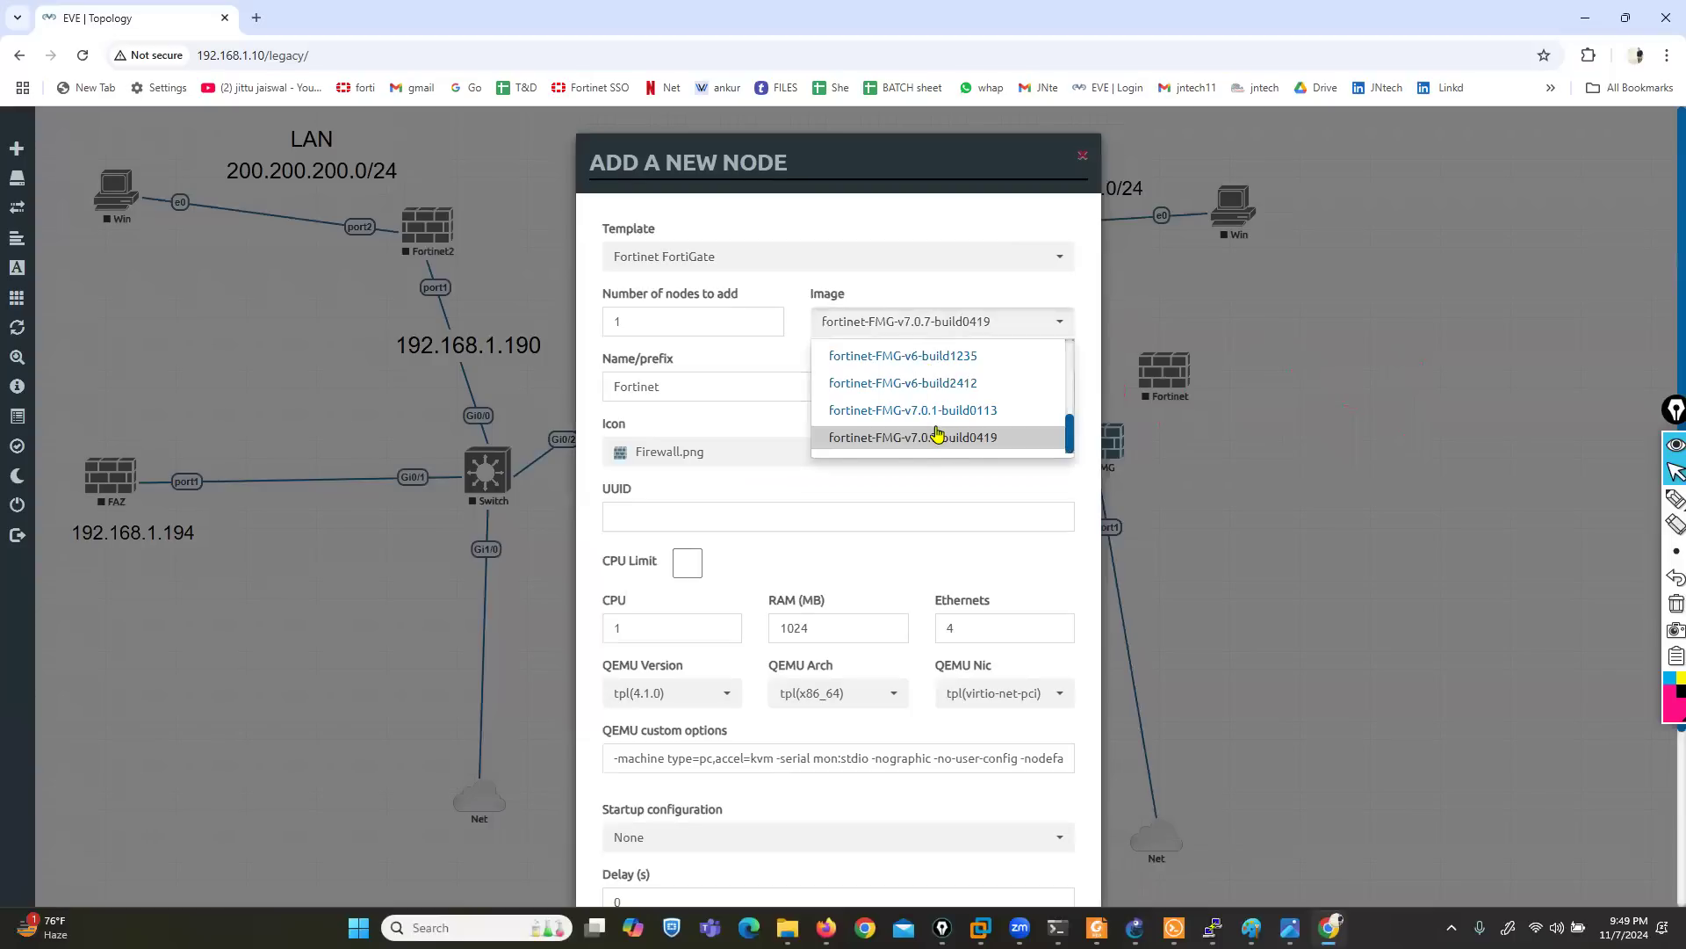
pyautogui.scroll(4, 922, 421)
pyautogui.scroll(-5, 913, 408)
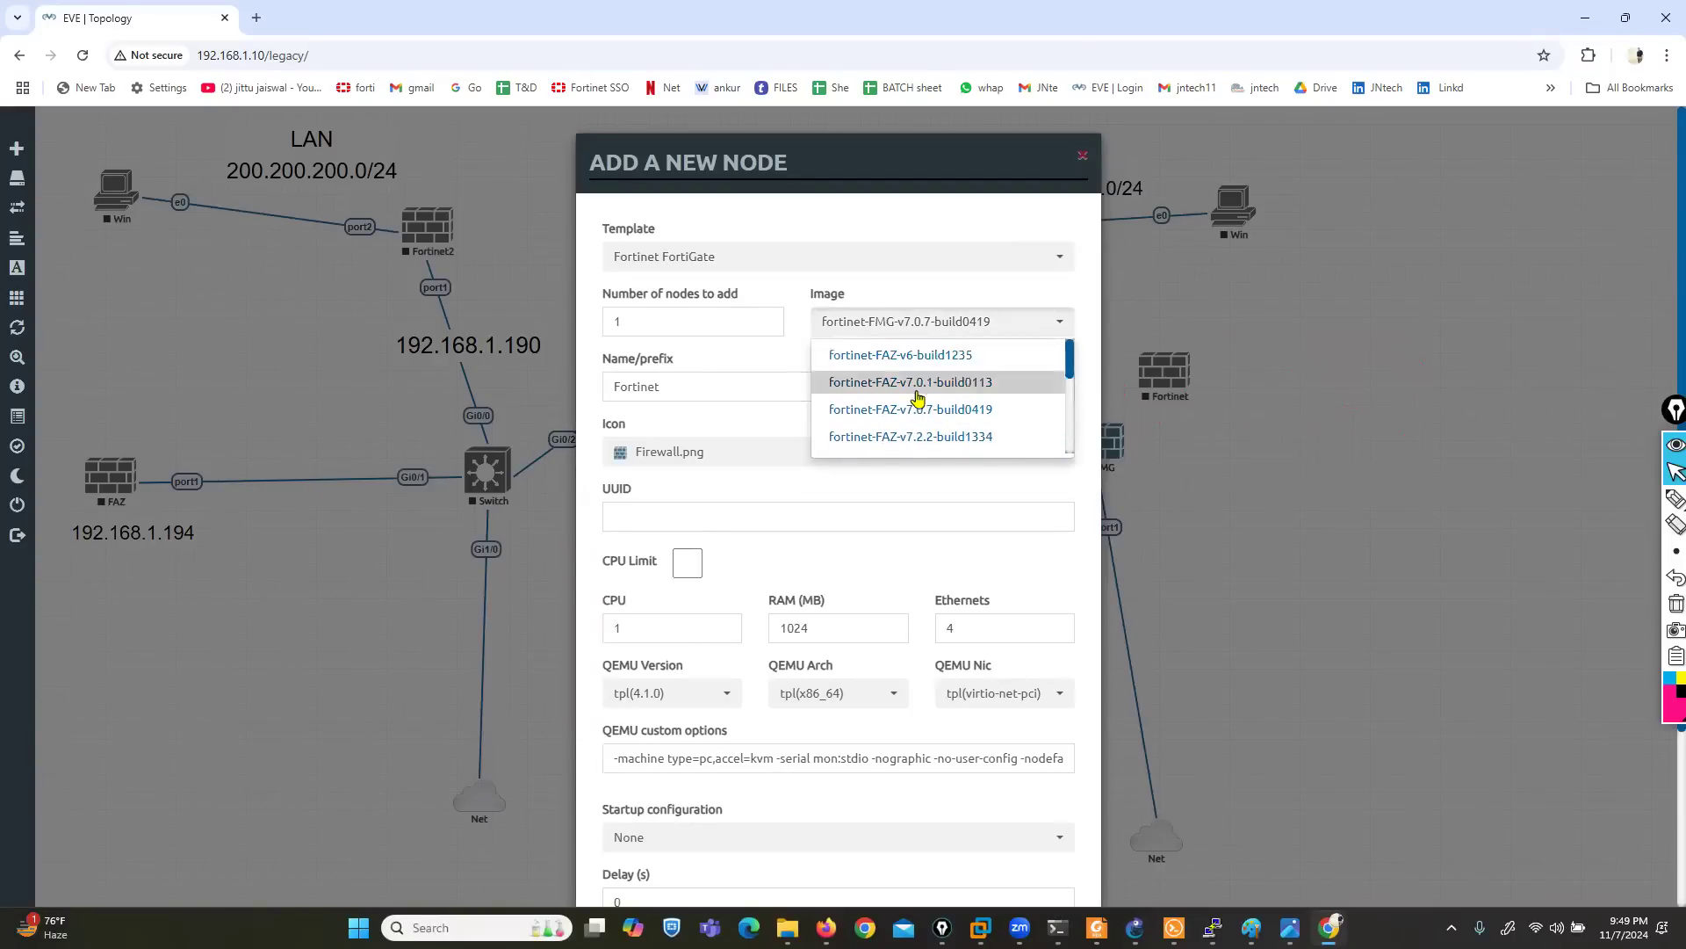
pyautogui.scroll(-2, 918, 386)
pyautogui.scroll(-3, 926, 384)
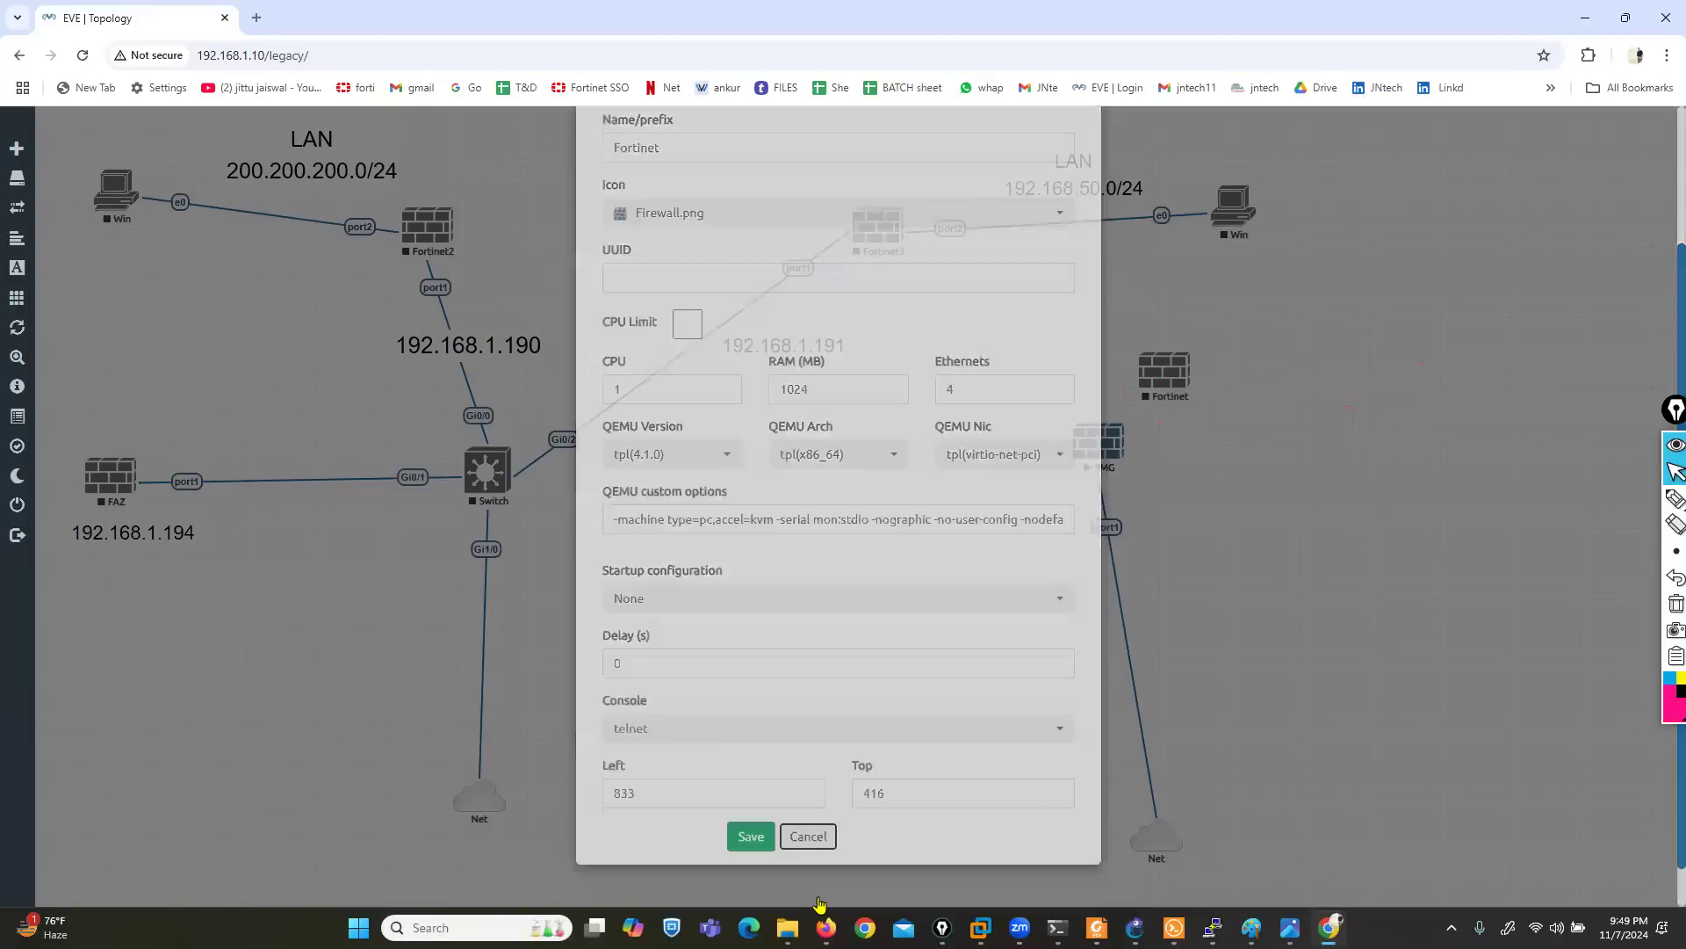
pyautogui.click(813, 899)
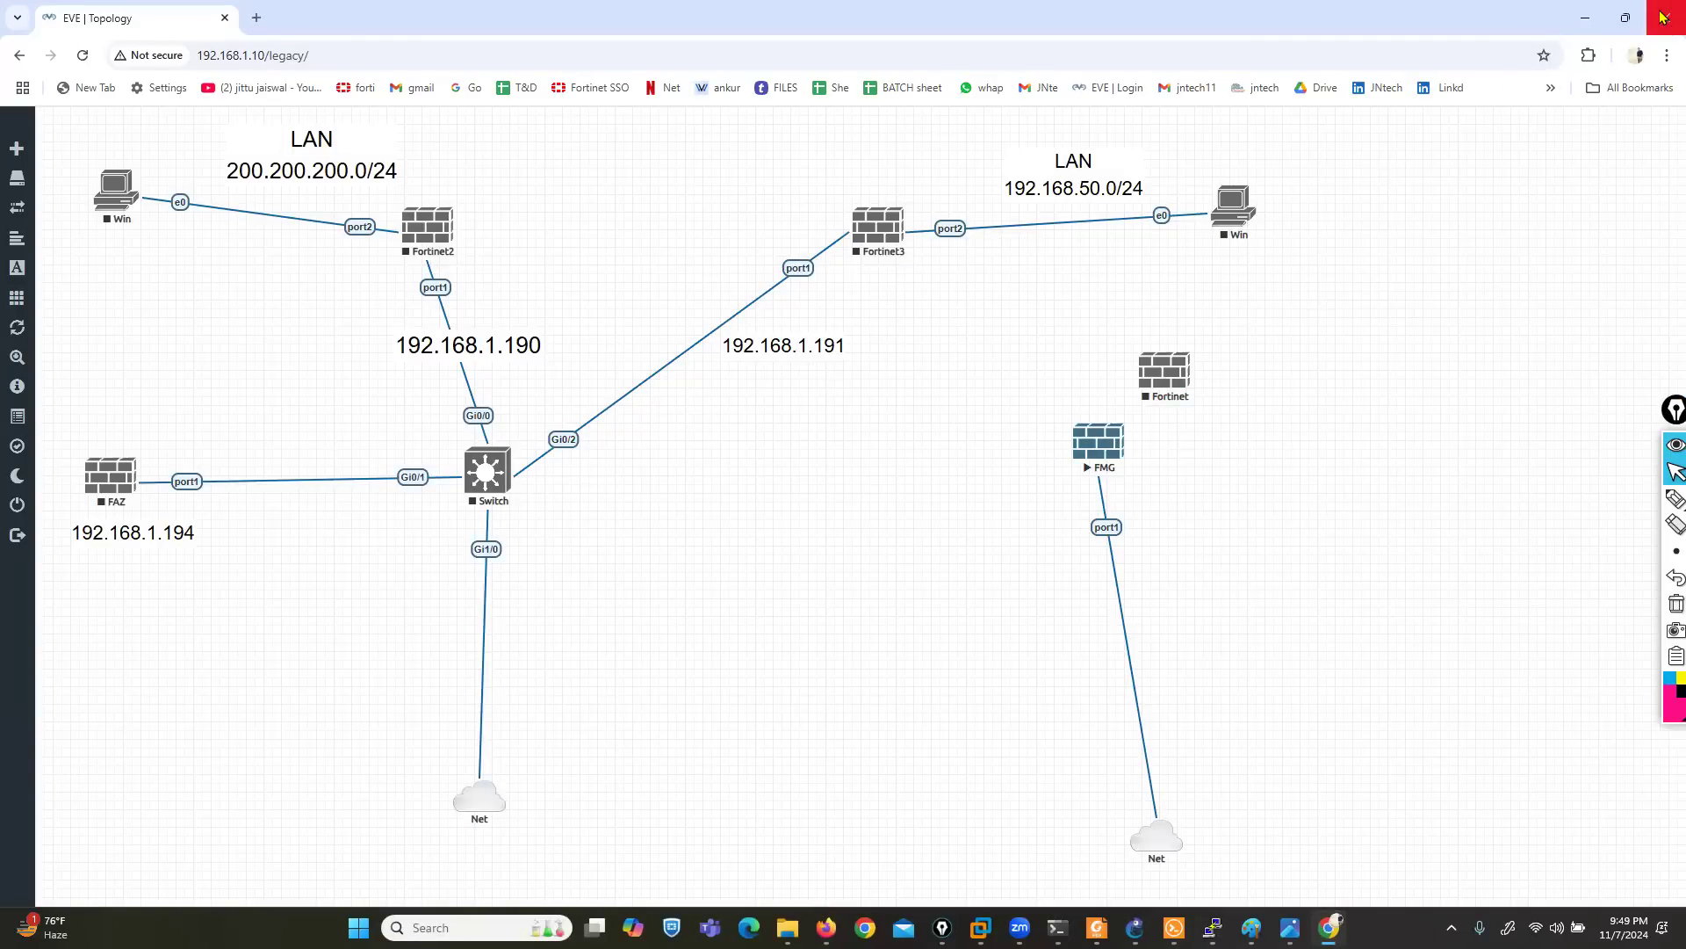
pyautogui.click(1663, 17)
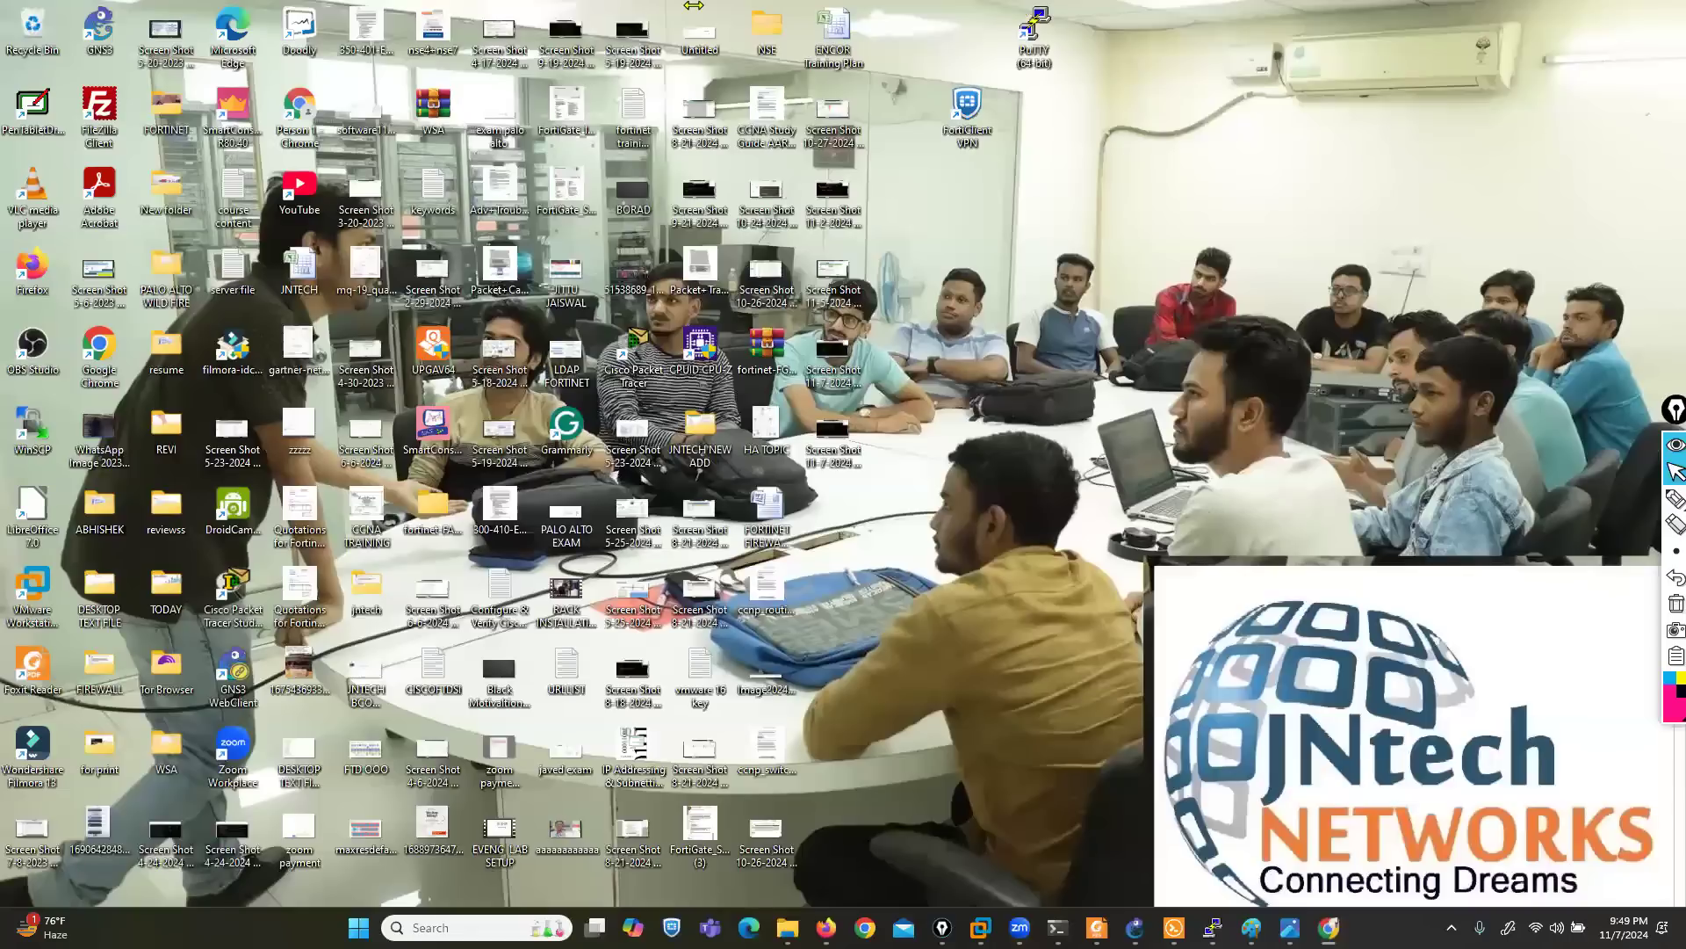